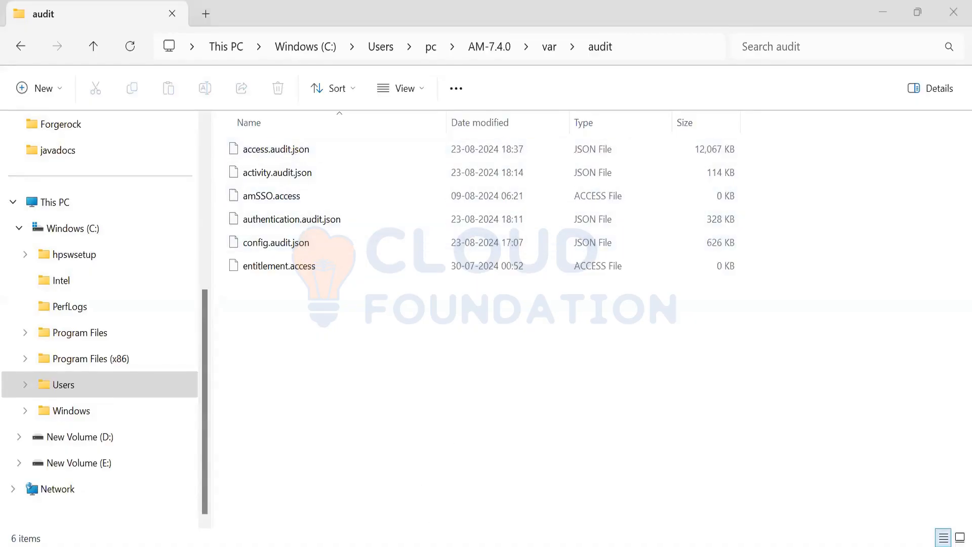
Step: Check the Audit logs slide, return to the audit folder and open access.audit.json in Notepad++
key(alt+Tab)
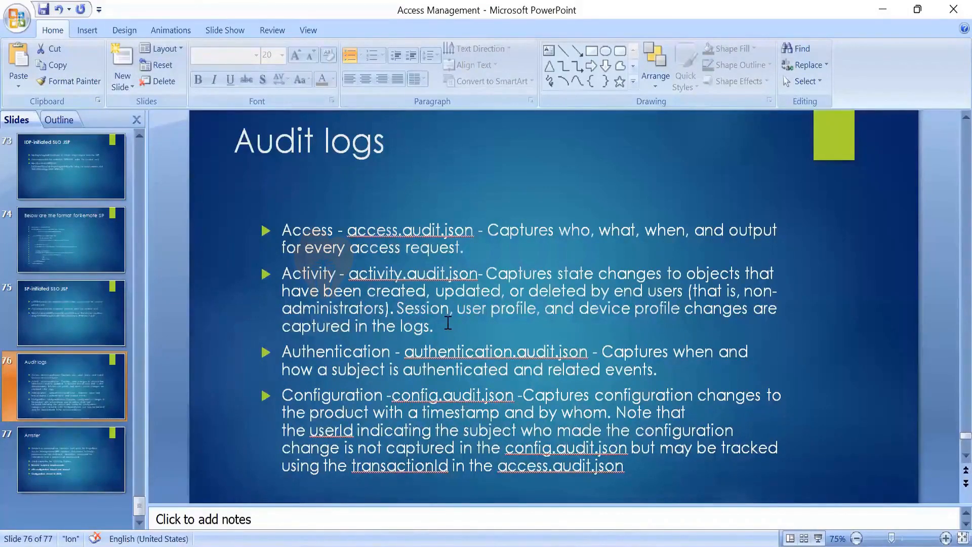
key(alt+Tab)
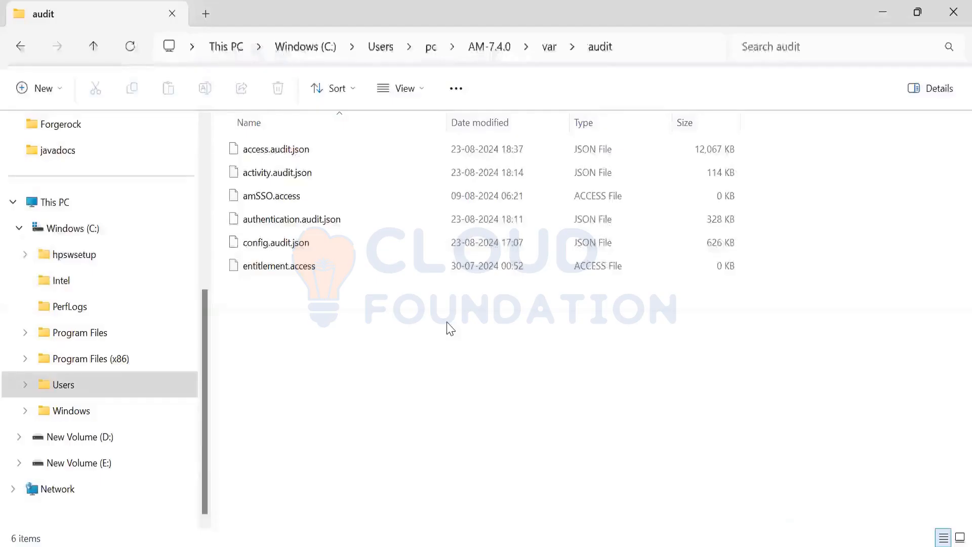
click(318, 155)
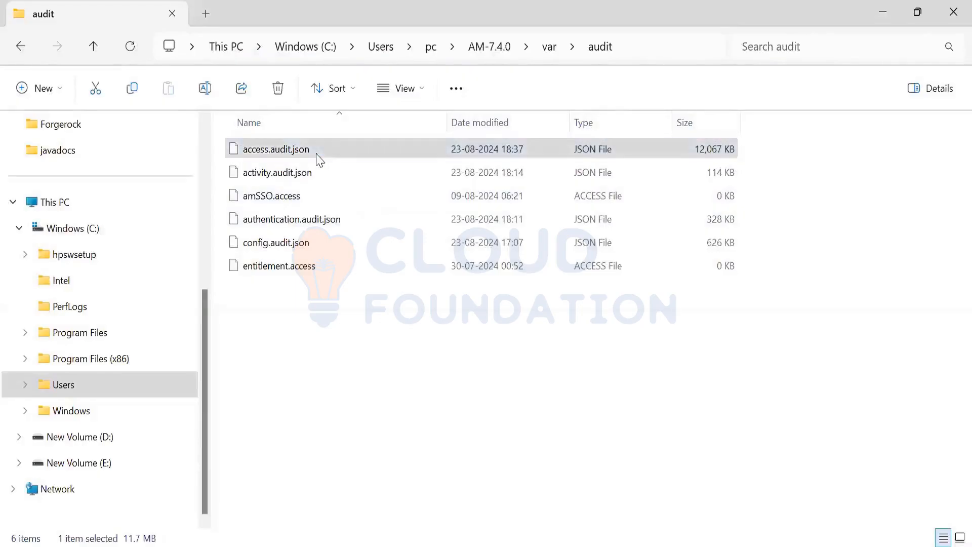
right_click(319, 159)
click(375, 396)
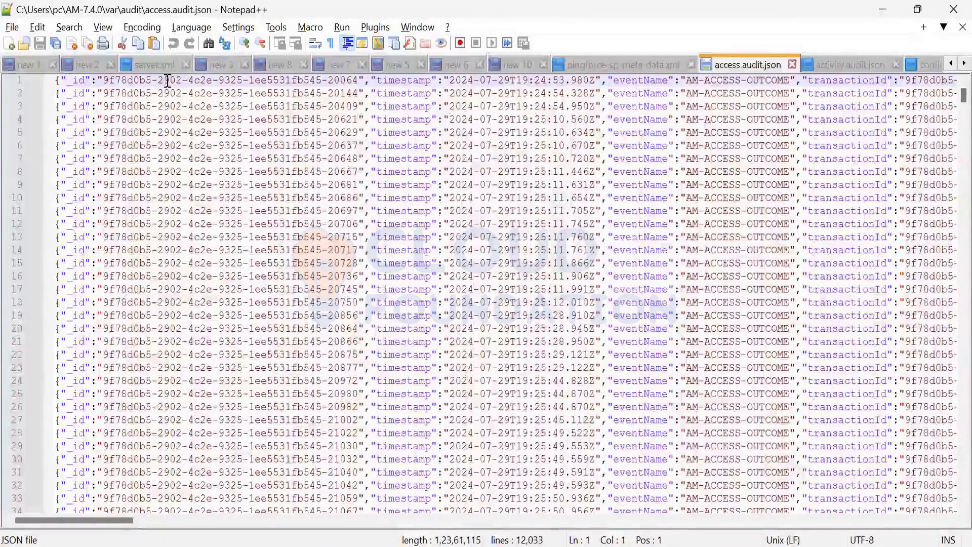
Step: Examine the first access entries from ID through client, request path and response, highlighting the Authentication component value on line 4
drag(167, 80, 116, 472)
drag(125, 521, 284, 520)
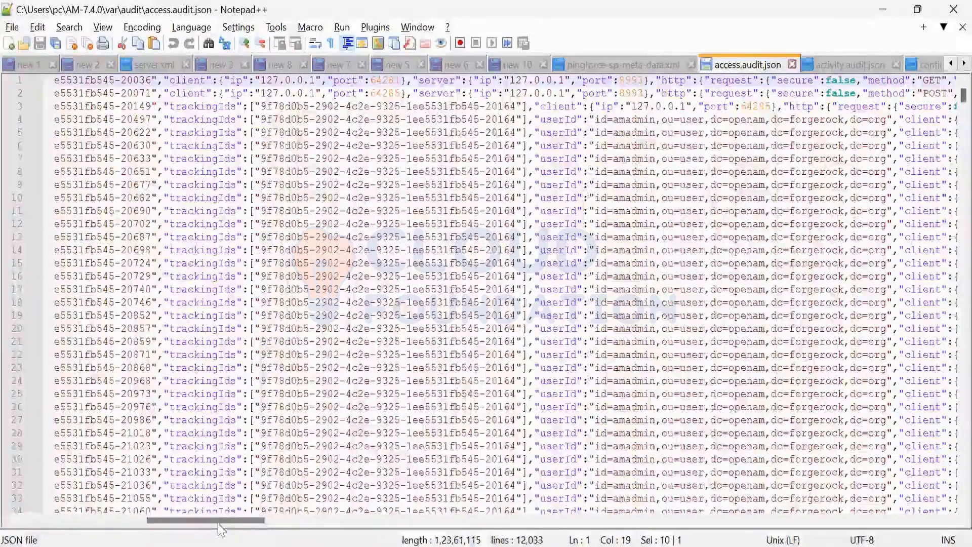
drag(220, 525, 334, 537)
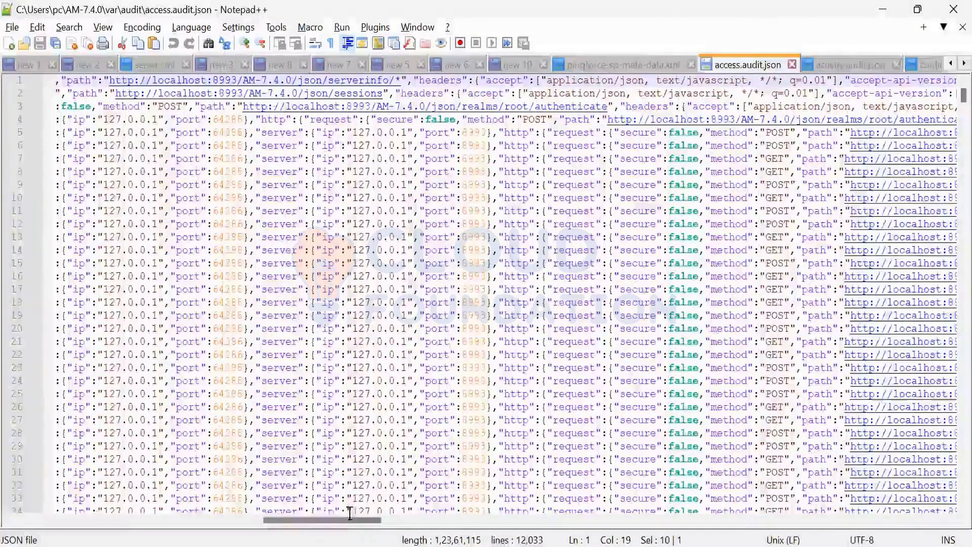
drag(350, 520, 643, 533)
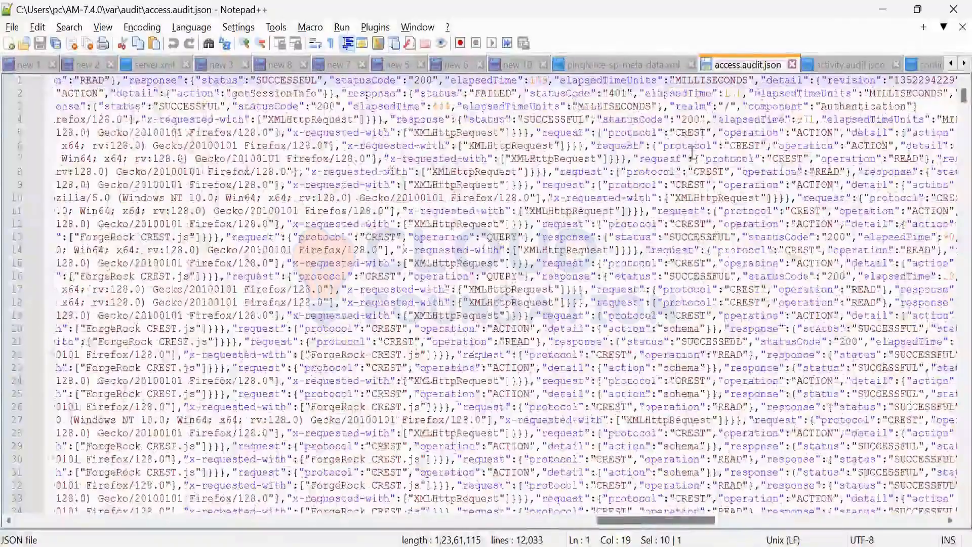
scroll(618, 124, right, 5)
double_click(618, 125)
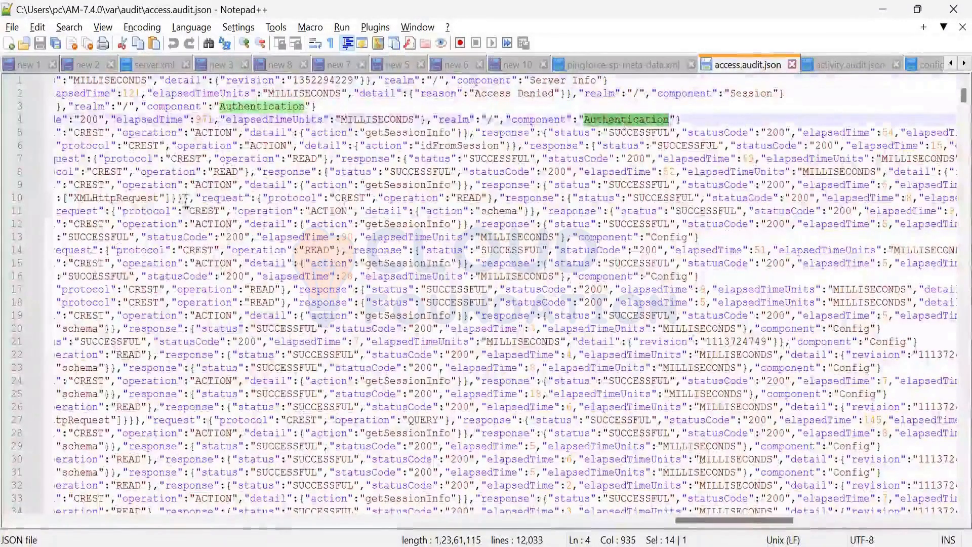
Step: Examine the HTTP methods and request paths of the access entries from the first lines down to about line 60
drag(746, 520, 831, 527)
scroll(326, 513, right, 12)
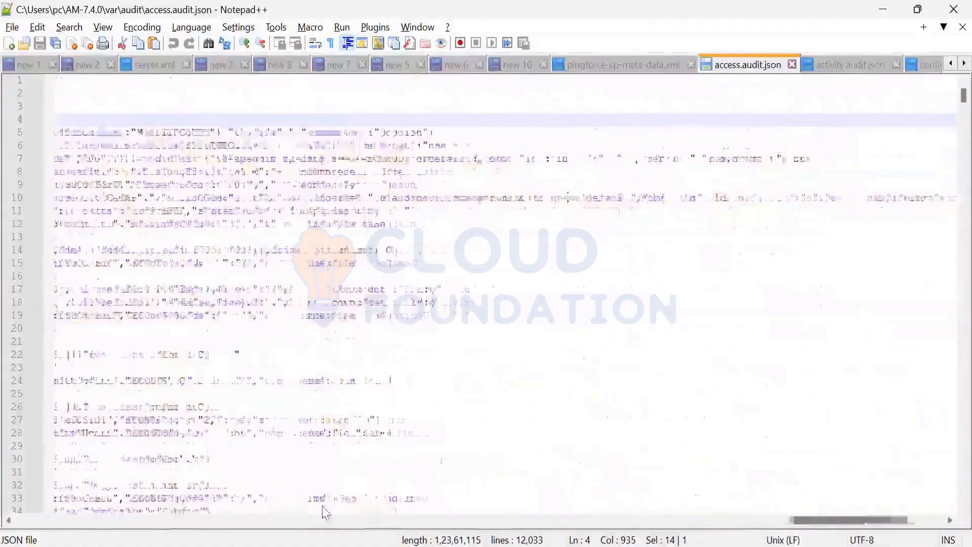
scroll(338, 514, left, 10)
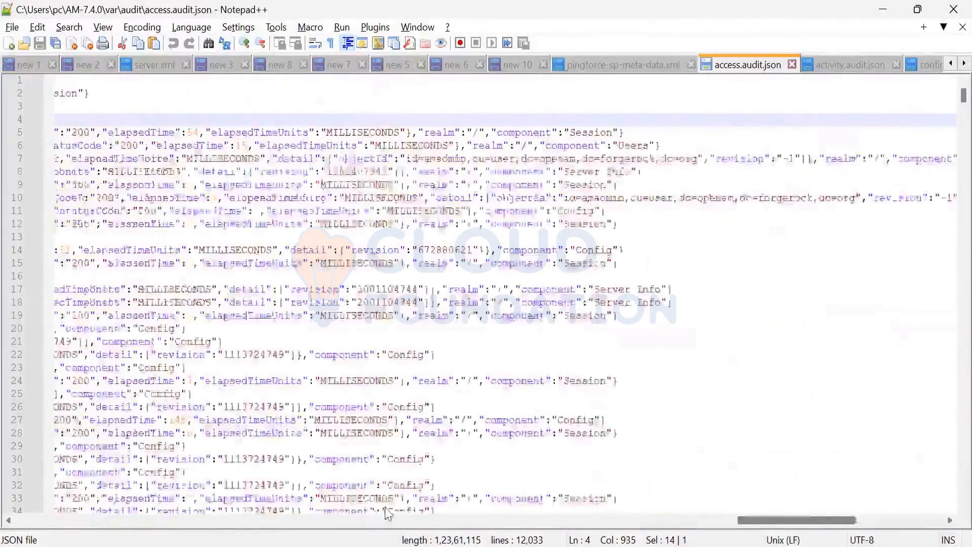
scroll(484, 281, left, 9)
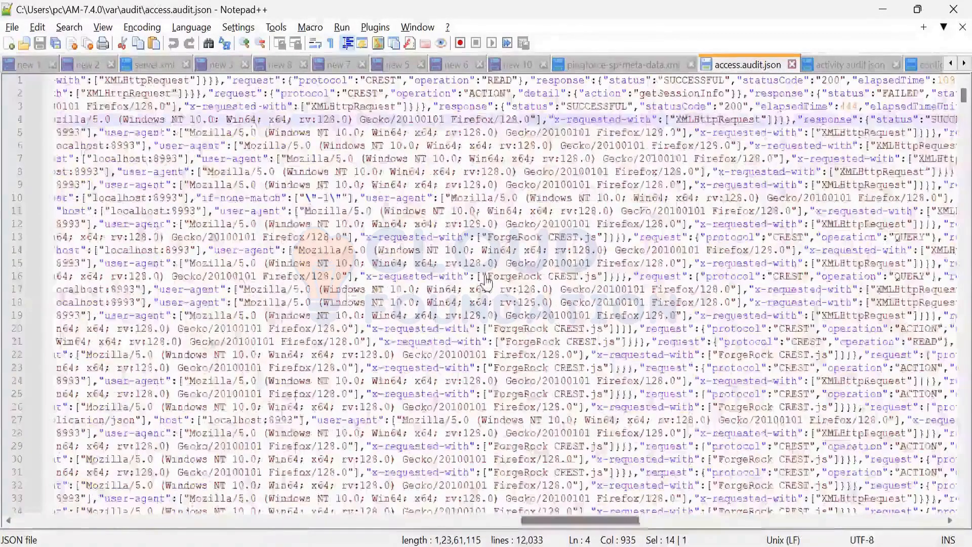
scroll(486, 280, right, 4)
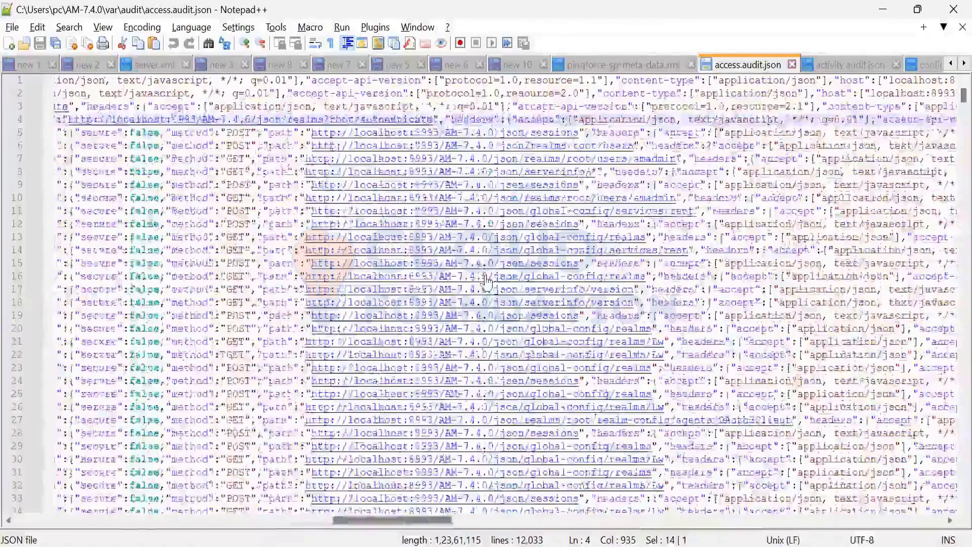
scroll(486, 280, right, 2)
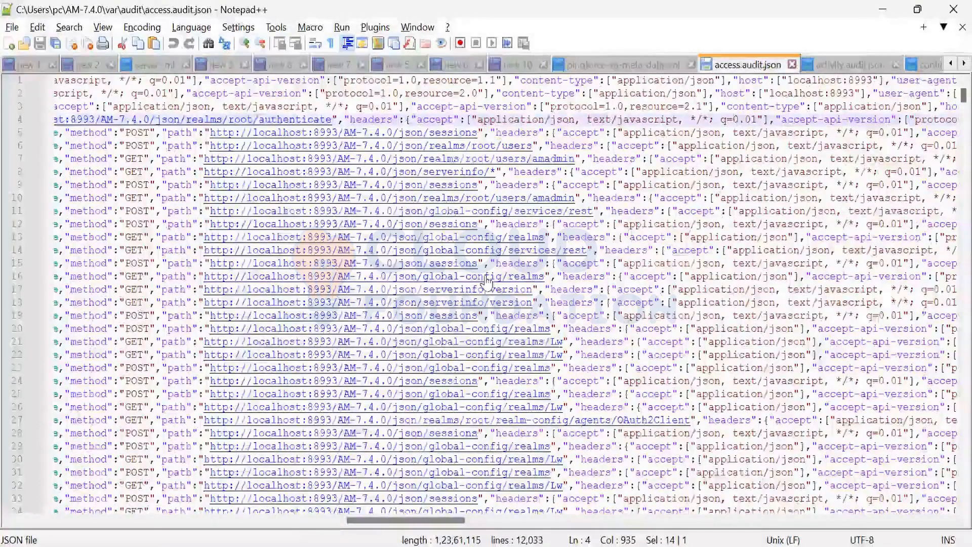
scroll(494, 289, down, 2)
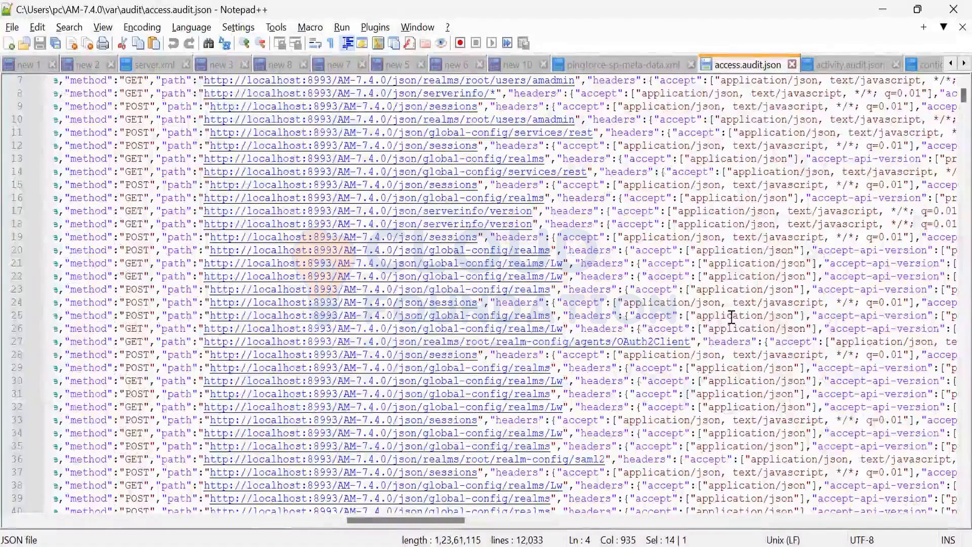
scroll(439, 349, down, 1)
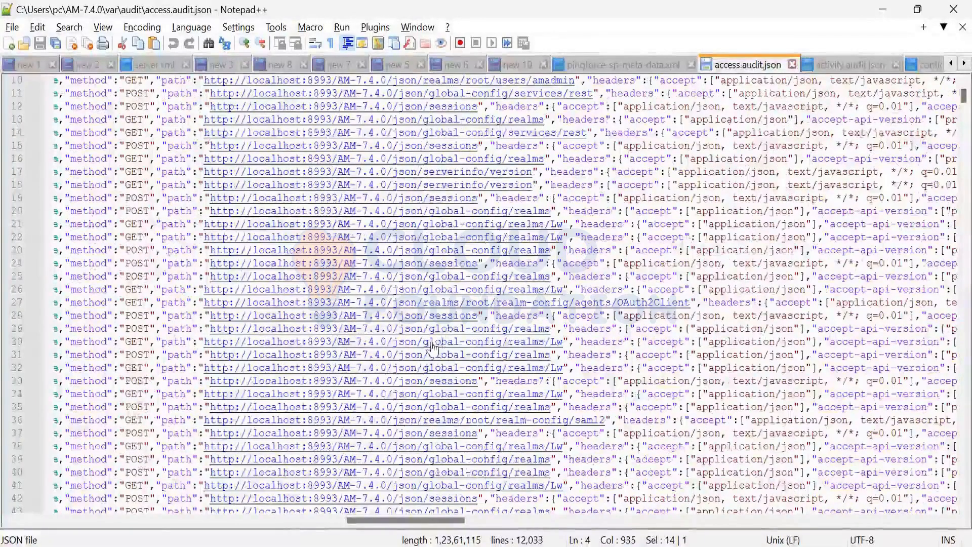
scroll(417, 334, down, 1)
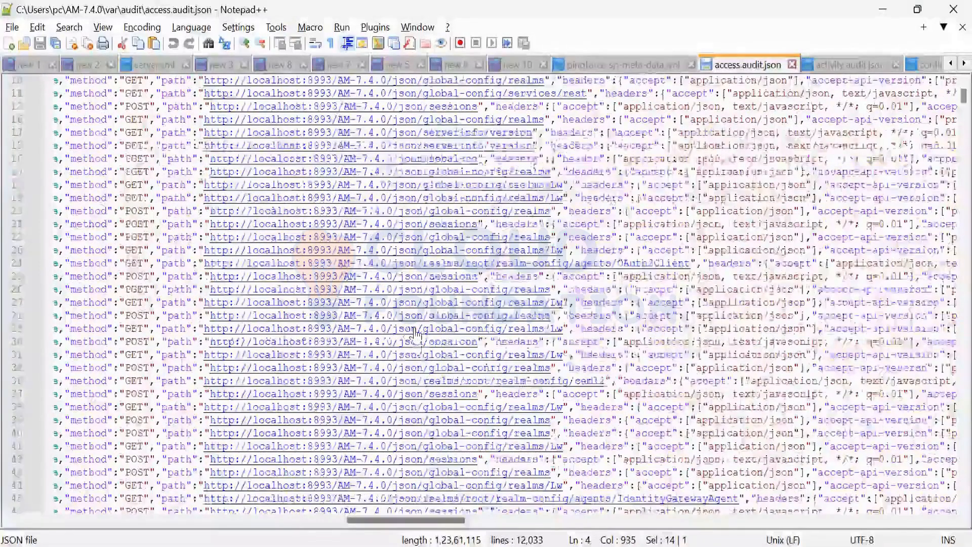
scroll(416, 335, down, 1)
scroll(416, 335, down, 1)
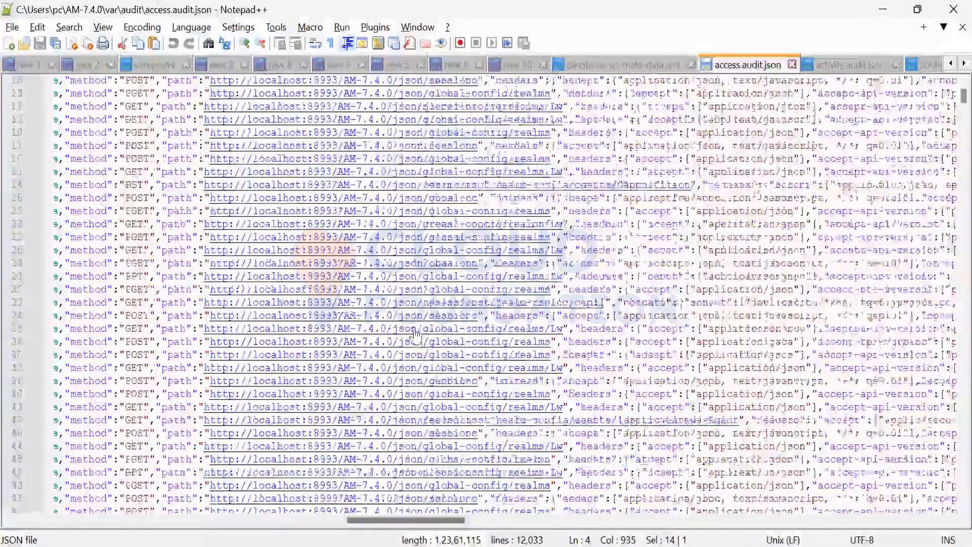
scroll(416, 334, down, 4)
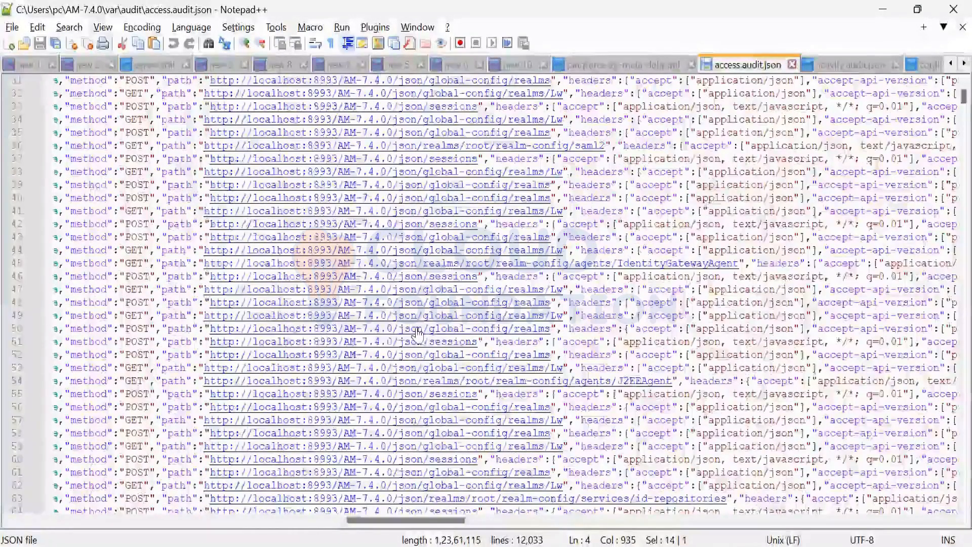
scroll(416, 330, down, 5)
Step: Highlight the component key on line 67 and the Session component value on line 51
drag(446, 521, 872, 514)
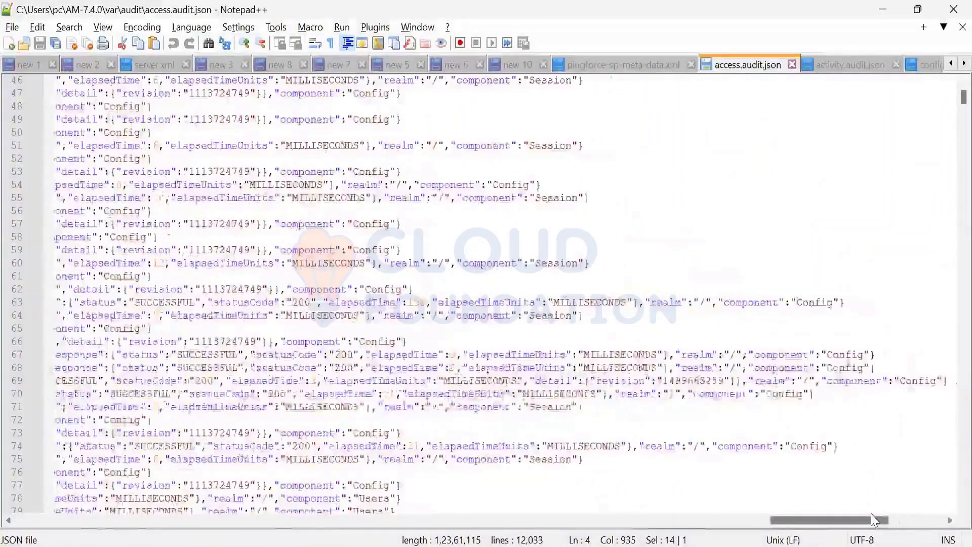
double_click(790, 355)
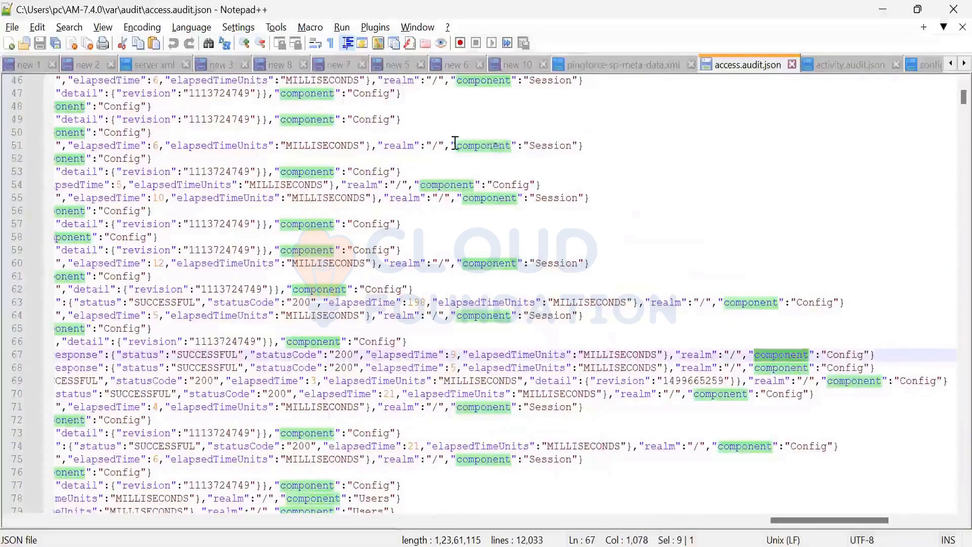
double_click(550, 146)
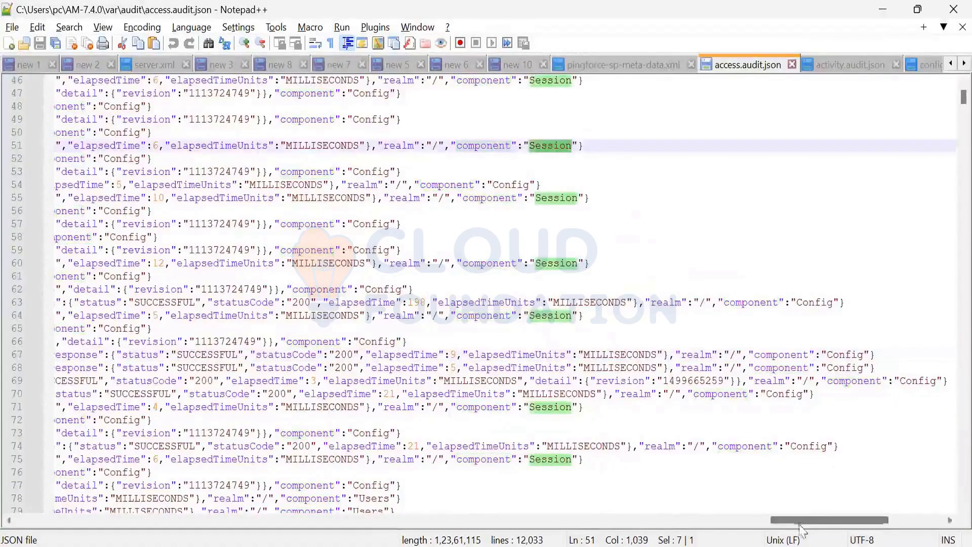
Step: Compare the request paths with the component values at the entry ends, highlighting the Config value on line 69
drag(786, 522, 427, 532)
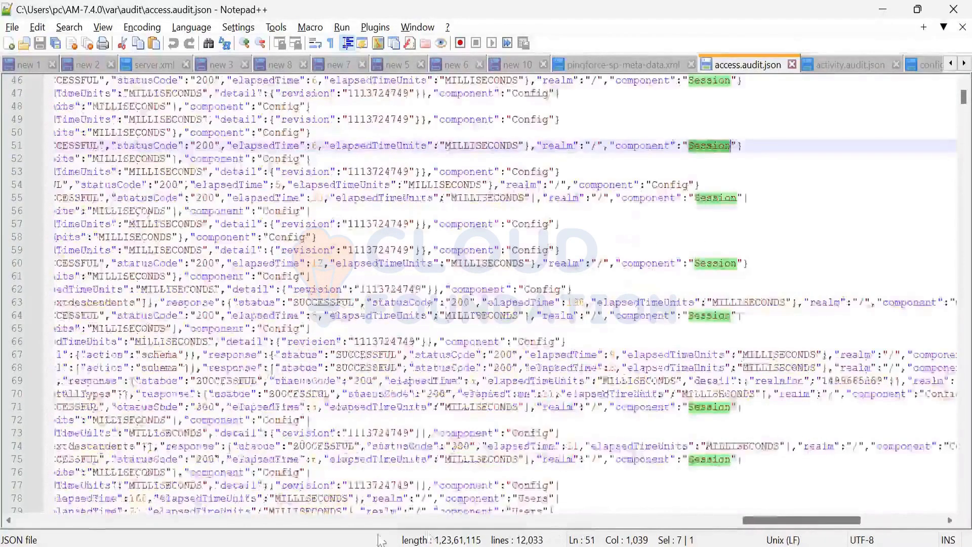
scroll(505, 295, right, 5)
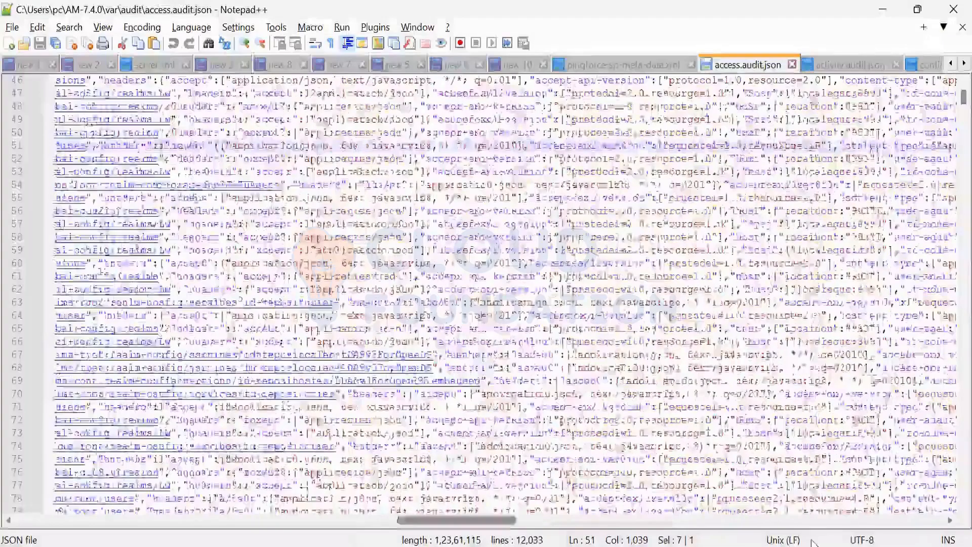
scroll(504, 295, right, 5)
drag(828, 536, 408, 536)
double_click(834, 380)
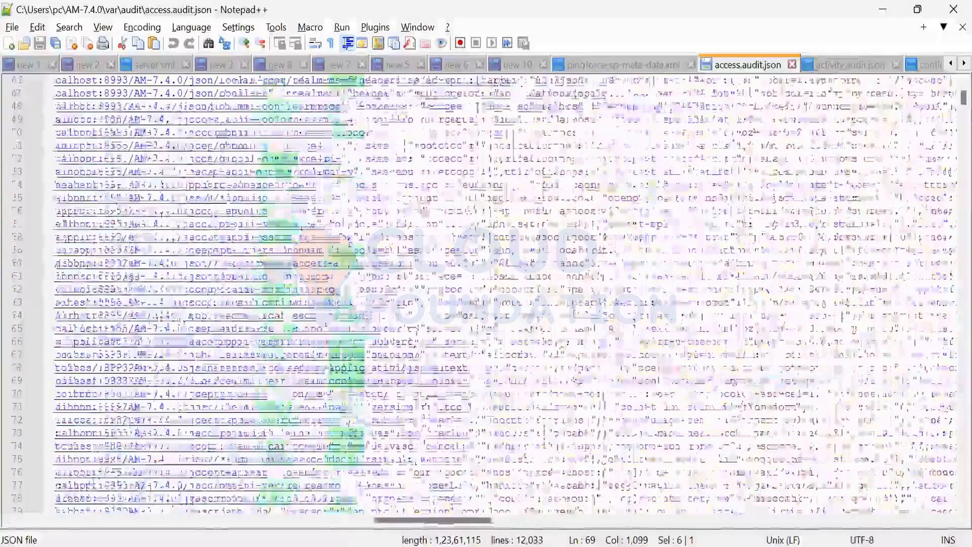
Step: Highlight the root/realm-config/services/selfService part of the request path on line 89
scroll(405, 303, down, 8)
drag(494, 328, 257, 328)
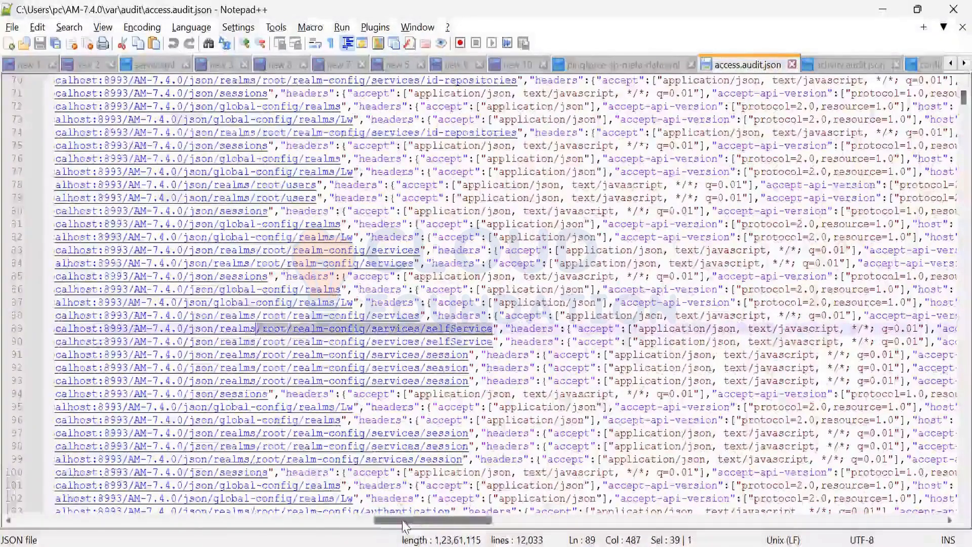
drag(403, 522, 381, 528)
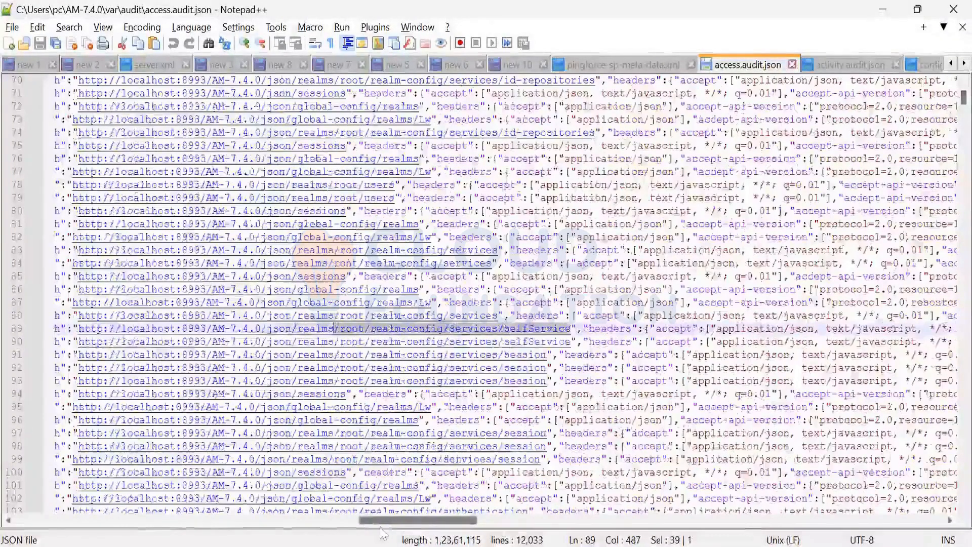
Step: Return to the beginning of the line 89 entry and select it from its ID value through the ID on line 90
drag(112, 516, 75, 517)
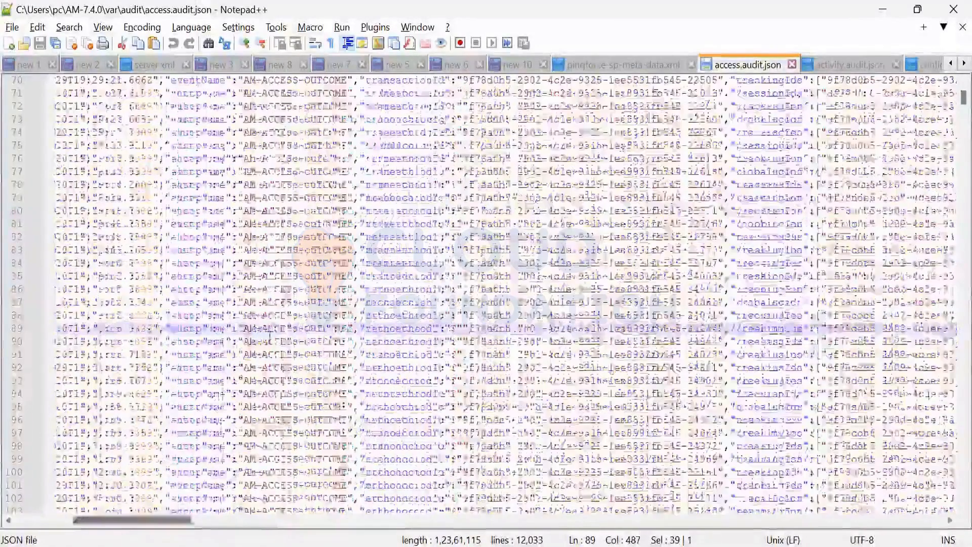
scroll(356, 336, left, 5)
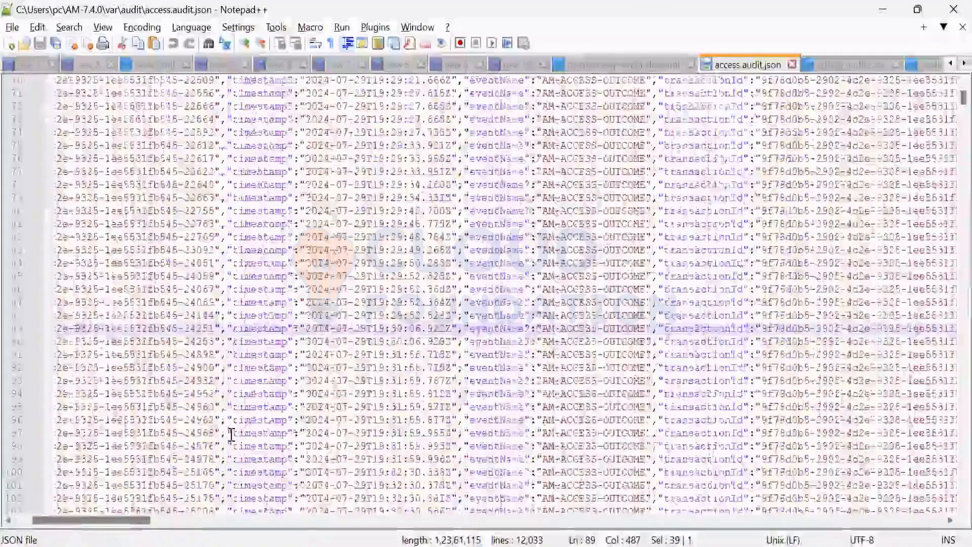
drag(129, 522, 112, 525)
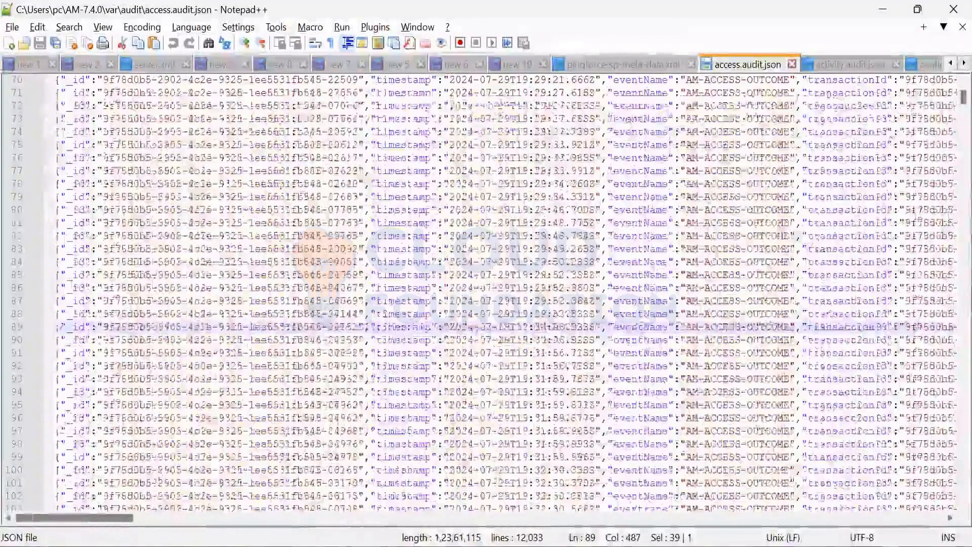
drag(104, 328, 351, 340)
Step: Examine the component values at the ends of the entries and highlight the Policy value on line 139
scroll(875, 515, right, 5)
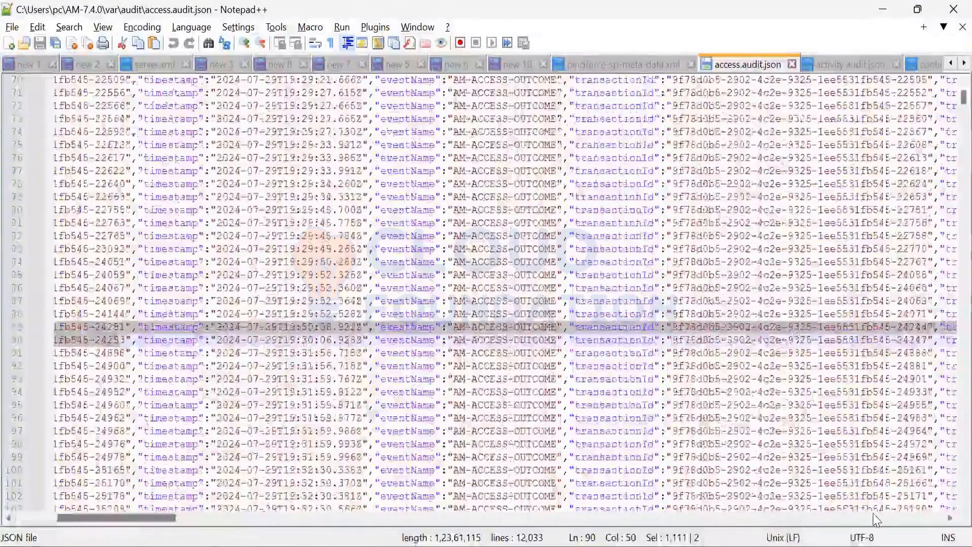
scroll(876, 519, right, 15)
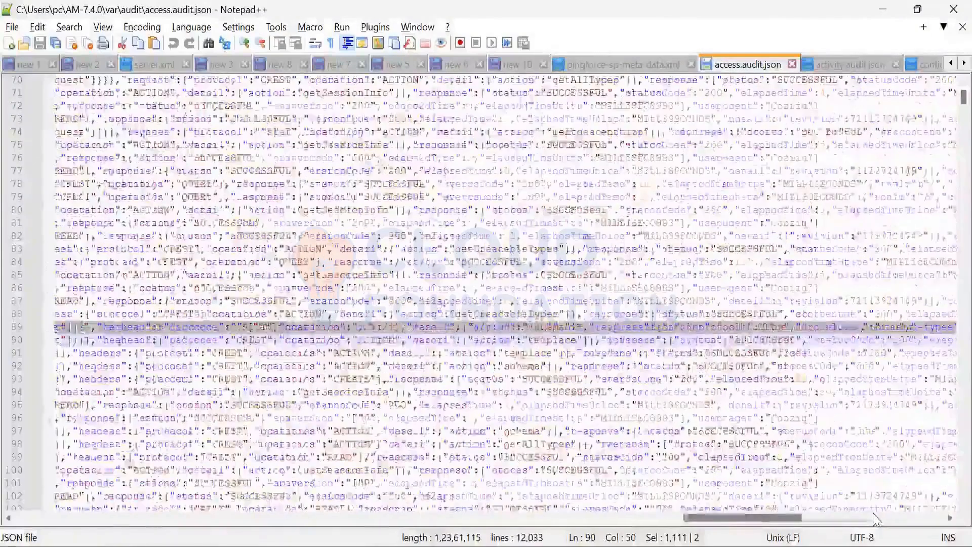
click(876, 519)
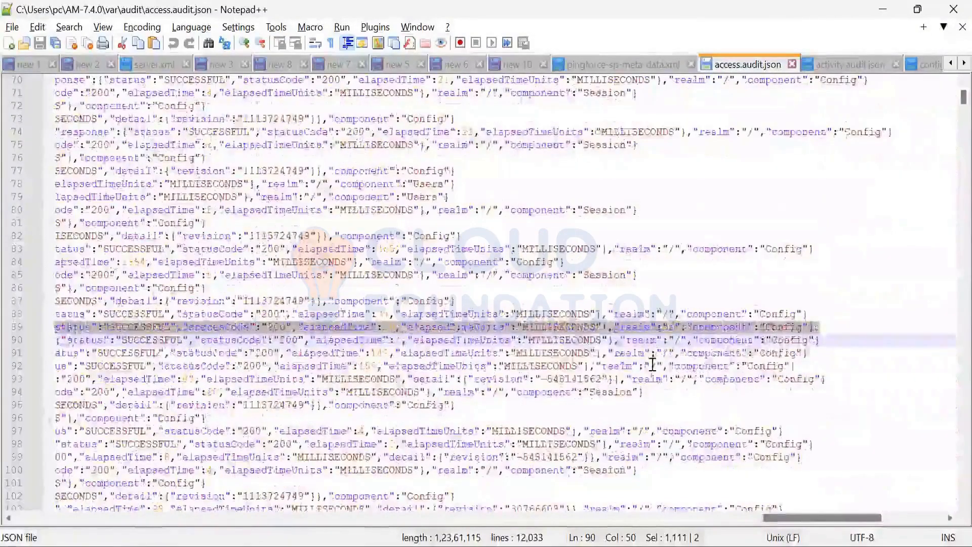
scroll(652, 371, down, 7)
scroll(651, 395, down, 11)
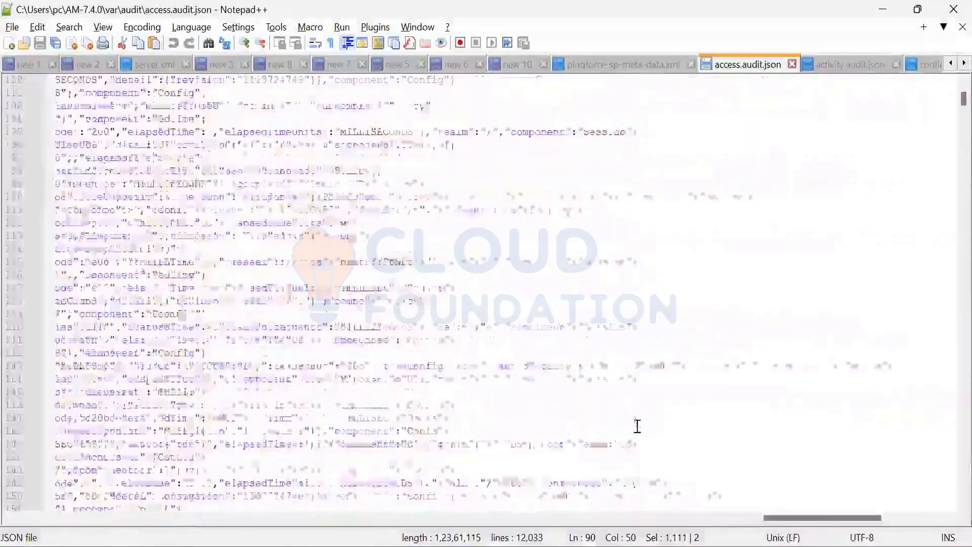
double_click(728, 235)
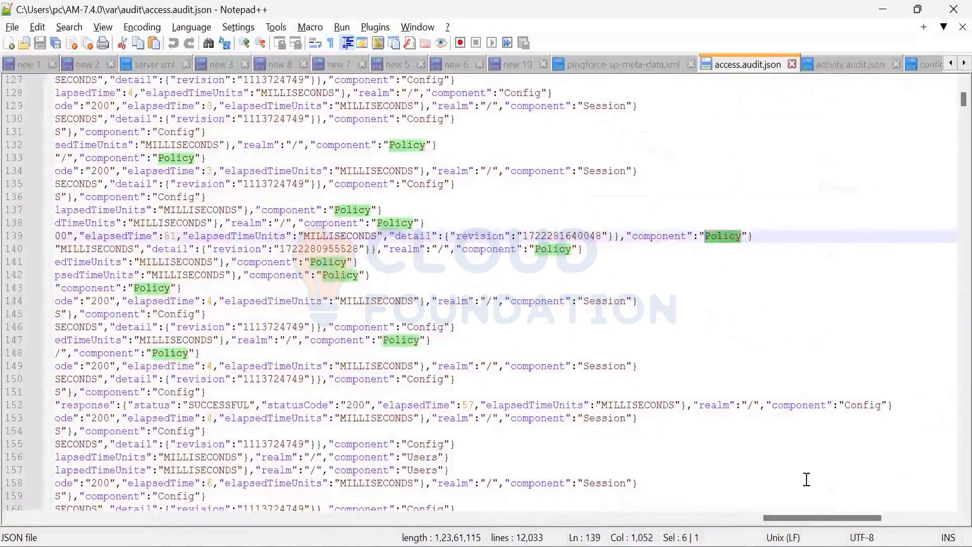
Step: Return to the start of the line 139 entry and highlight its timestamp value
drag(809, 518, 806, 518)
mouse_move(758, 539)
mouse_down()
mouse_move(745, 546)
mouse_move(775, 546)
mouse_up()
scroll(446, 245, left, 20)
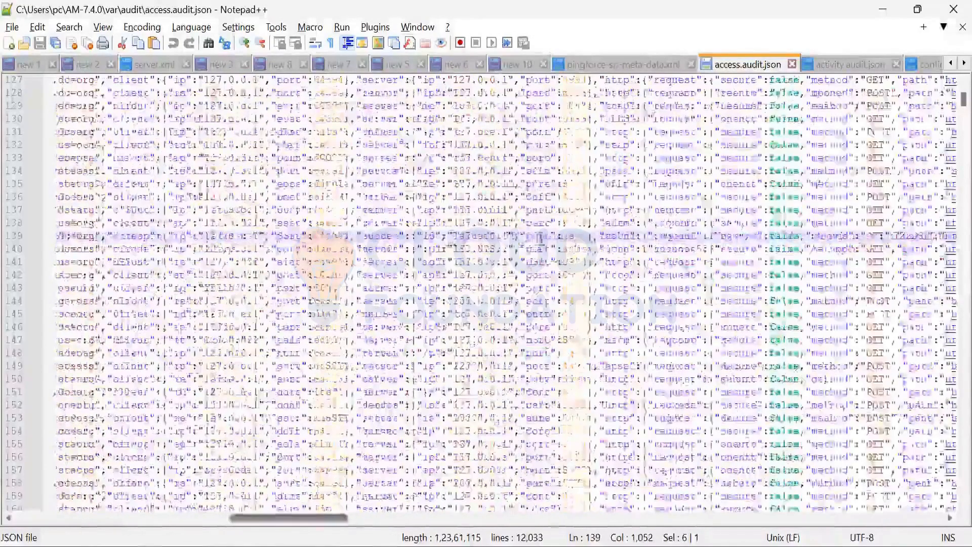
scroll(581, 230, left, 10)
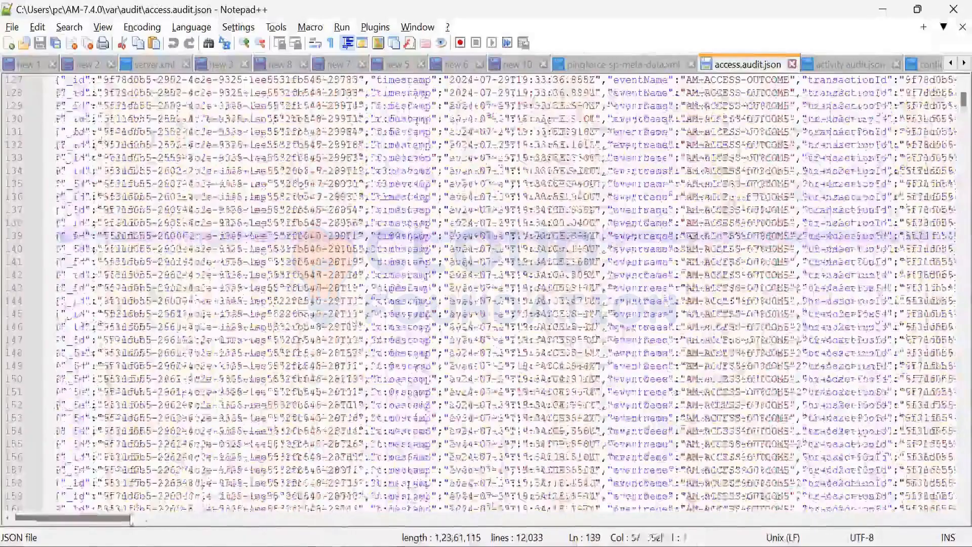
drag(130, 520, 133, 520)
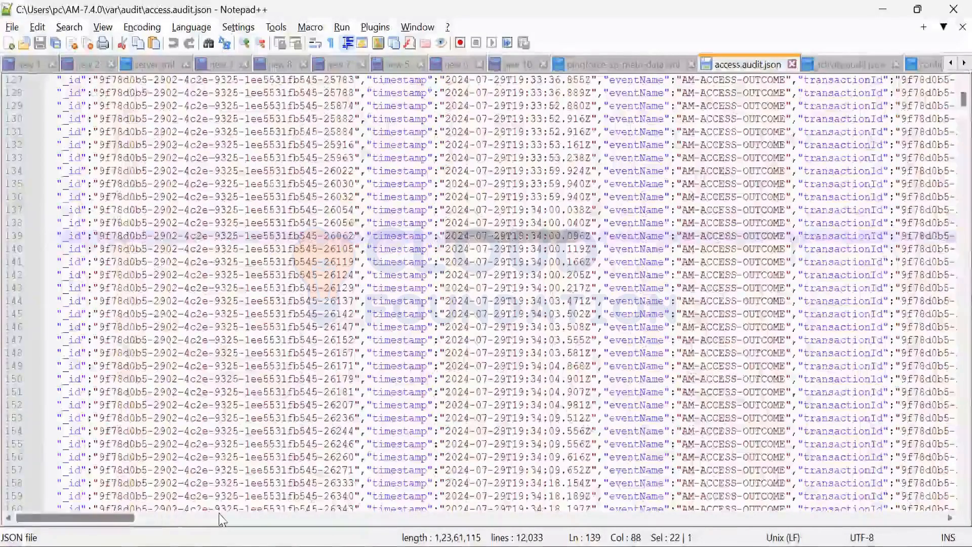
Step: Examine the transactionId, trackingIds and userId fields of line 139 and select and copy the whole entry
scroll(221, 519, right, 6)
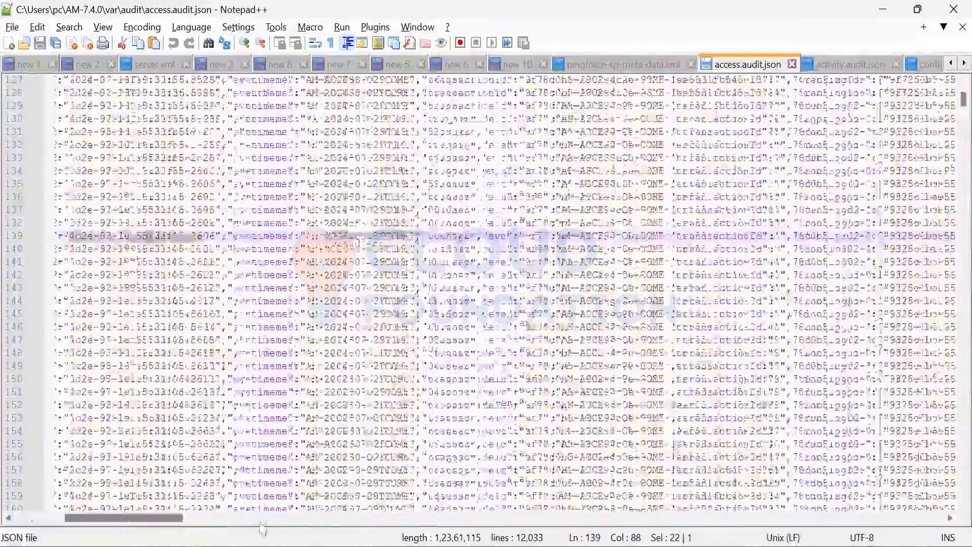
scroll(263, 527, right, 7)
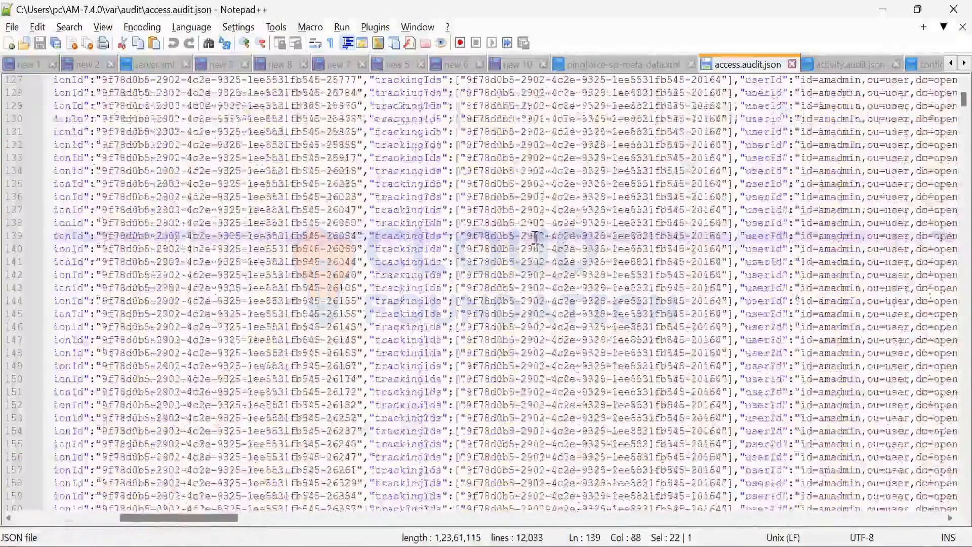
scroll(180, 532, right, 5)
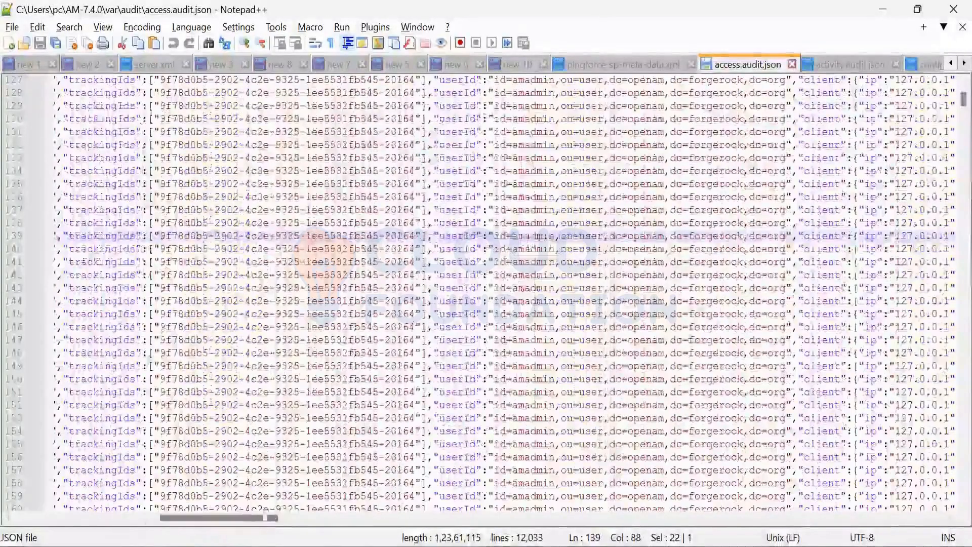
triple_click(446, 236)
key(ctrl+c)
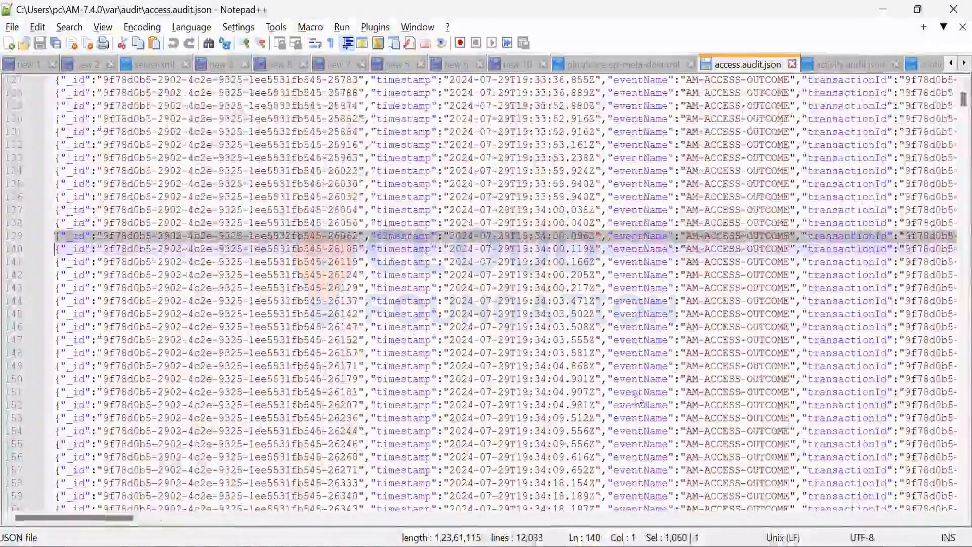
scroll(486, 294, right, 8)
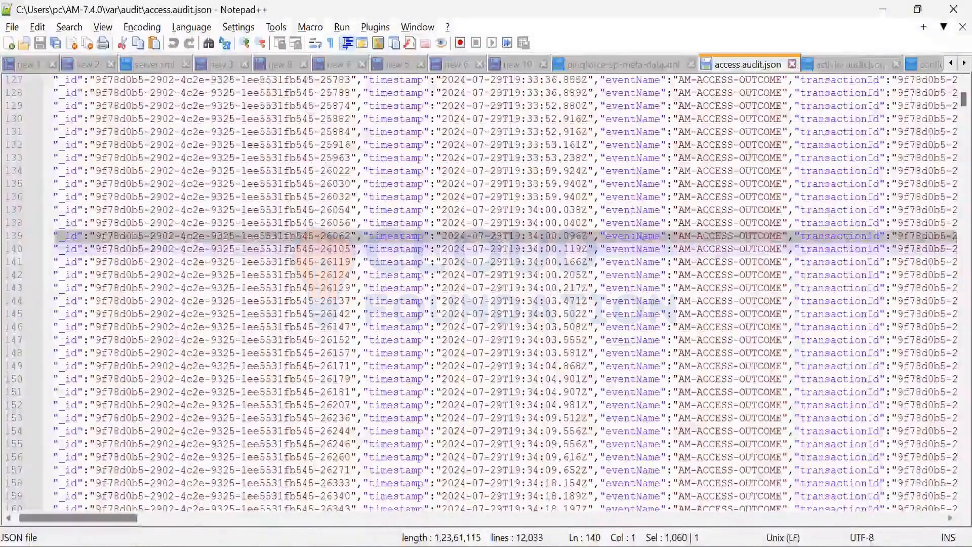
scroll(486, 294, right, 10)
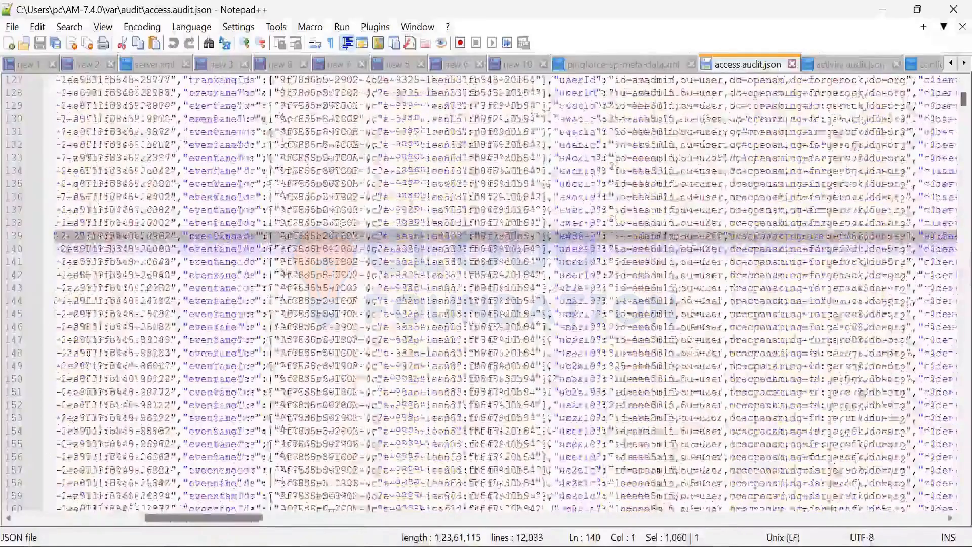
Step: Search access.audit.json for test1234 and examine the response detail and component of the matching entry
key(ctrl+f)
key(Return)
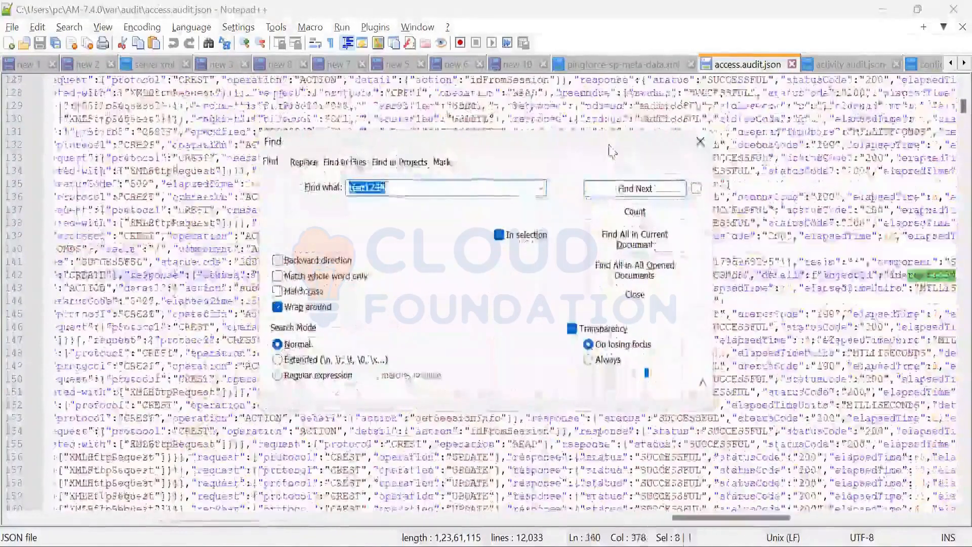
key(Escape)
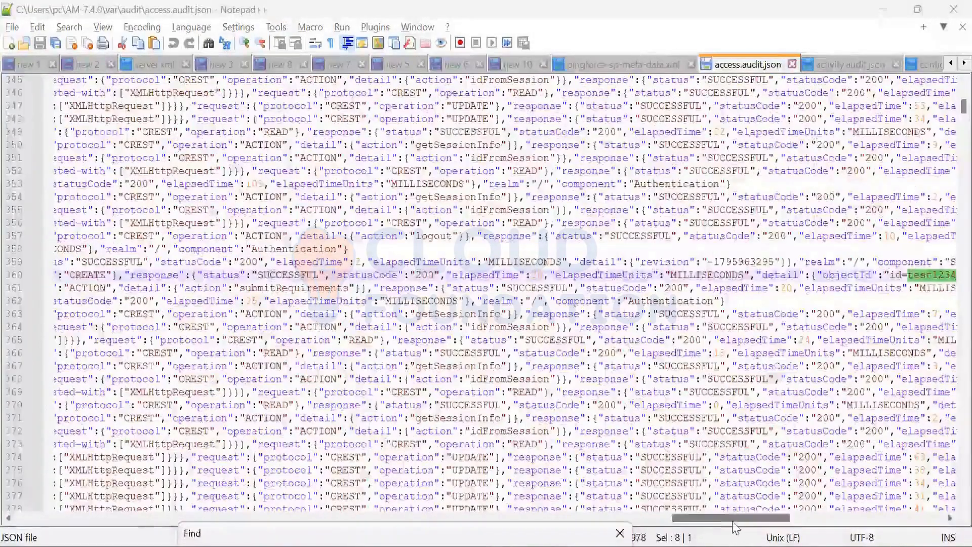
drag(733, 522, 782, 525)
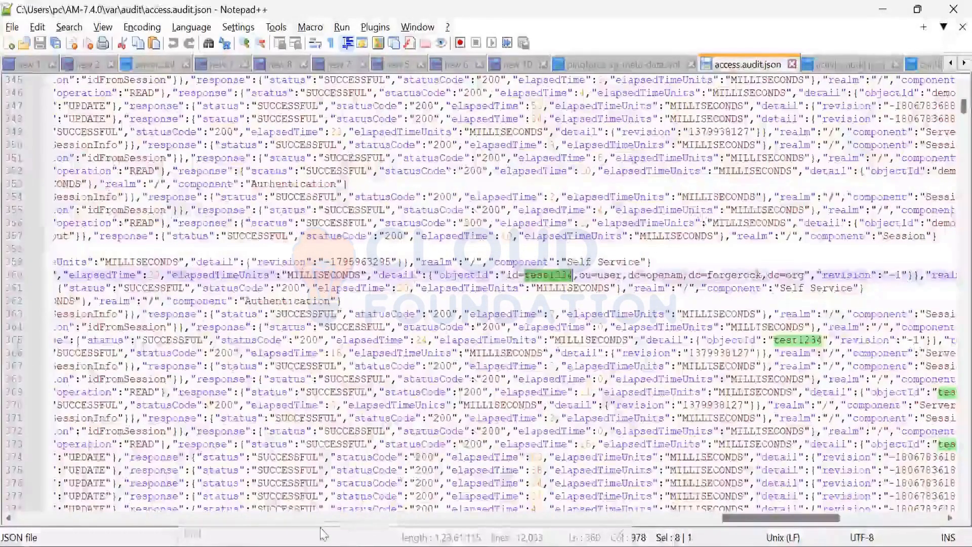
Step: Examine the request paths of the line 360 entry and its neighbours, including the selfservice/userRegistration path
click(322, 518)
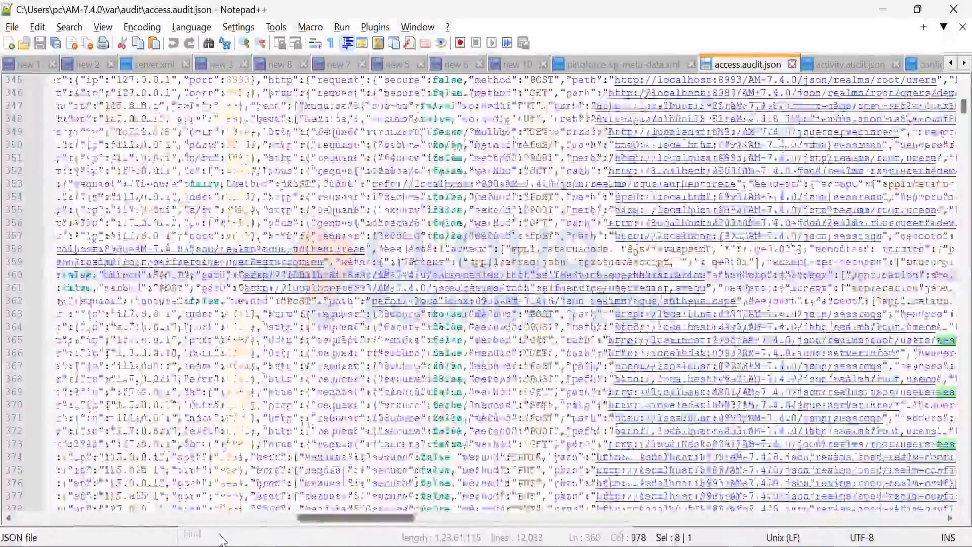
drag(359, 517, 402, 518)
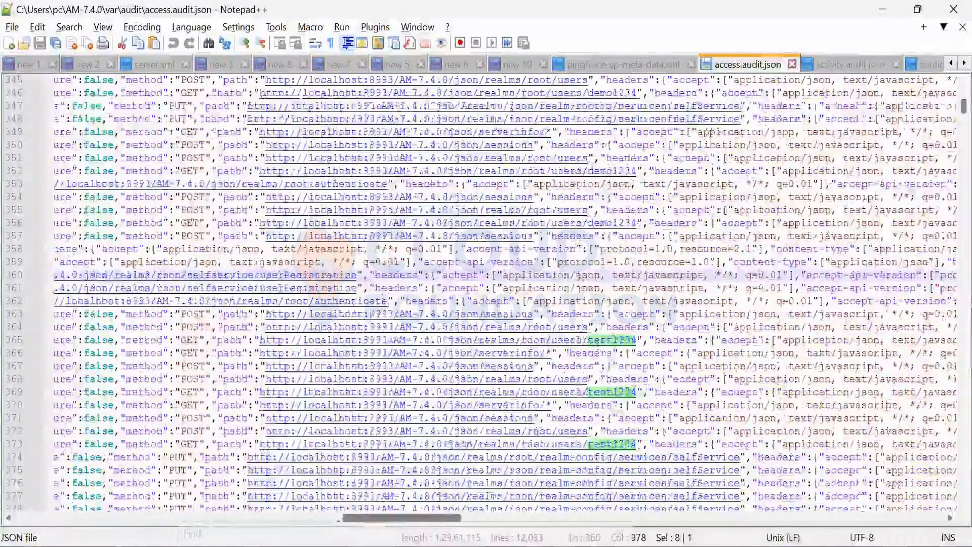
drag(402, 518, 415, 518)
Step: Switch to the audit folder in File Explorer and open activity.audit.json in Notepad++
mouse_move(369, 543)
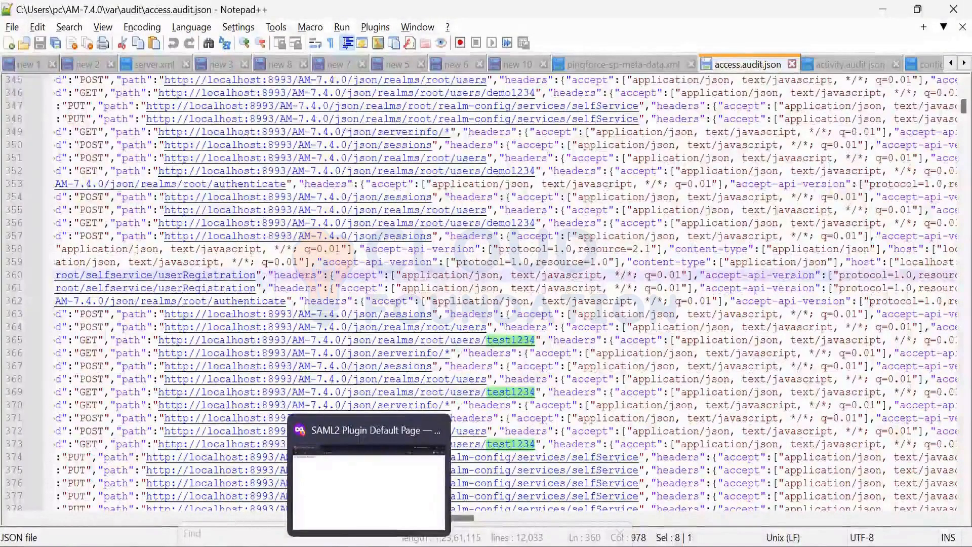
click(436, 430)
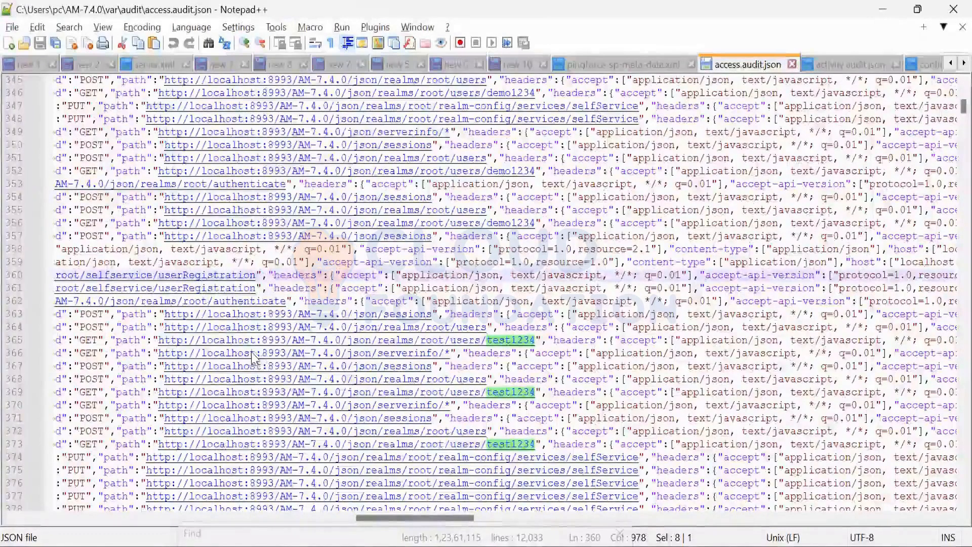
key(alt+Tab)
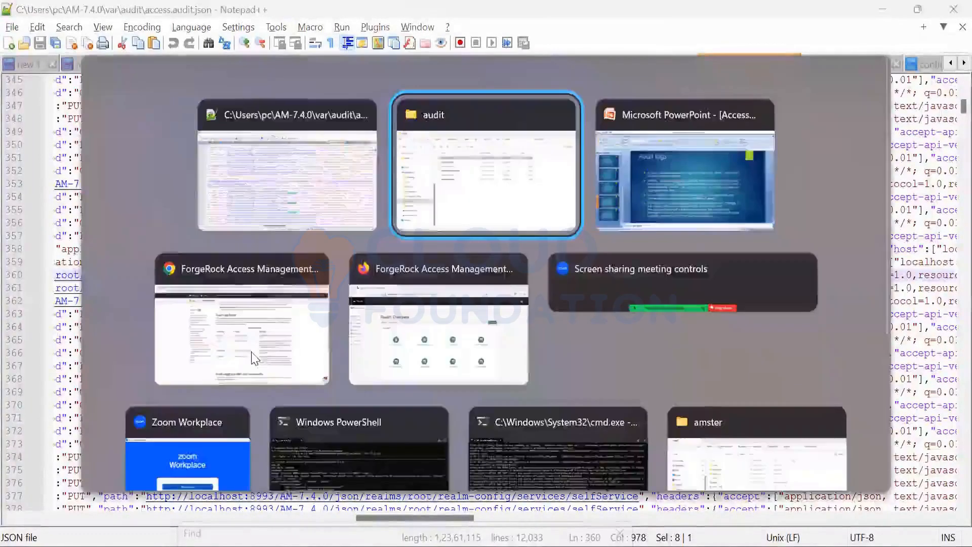
click(452, 214)
click(283, 177)
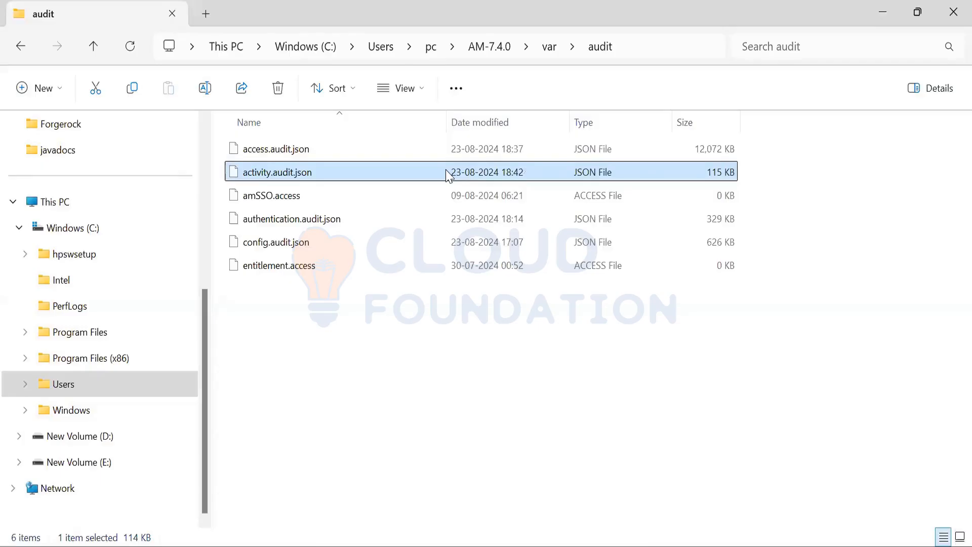
right_click(349, 173)
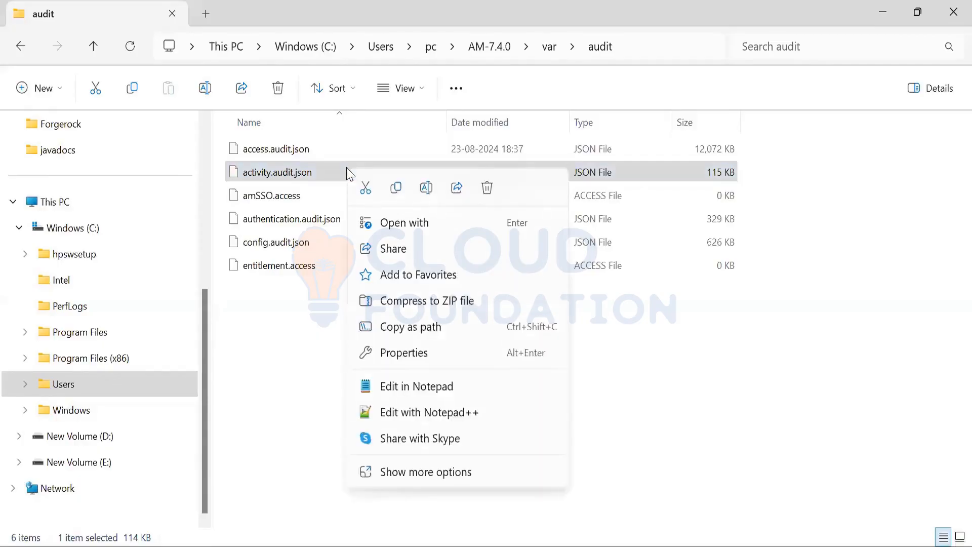
click(409, 416)
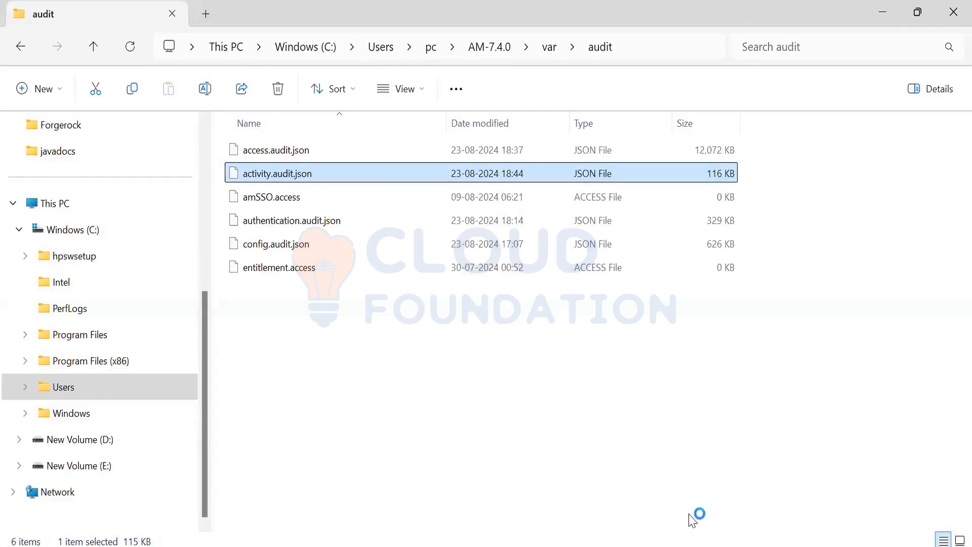
key(Return)
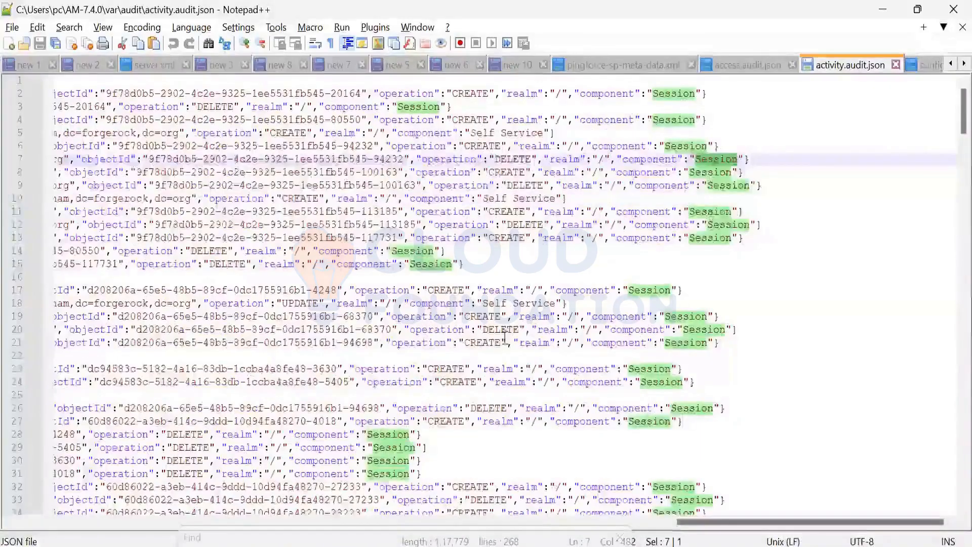
Step: Examine the component, operation, runAs and eventName values of the activity entries around lines 43 to 88
scroll(543, 347, down, 8)
scroll(626, 433, down, 6)
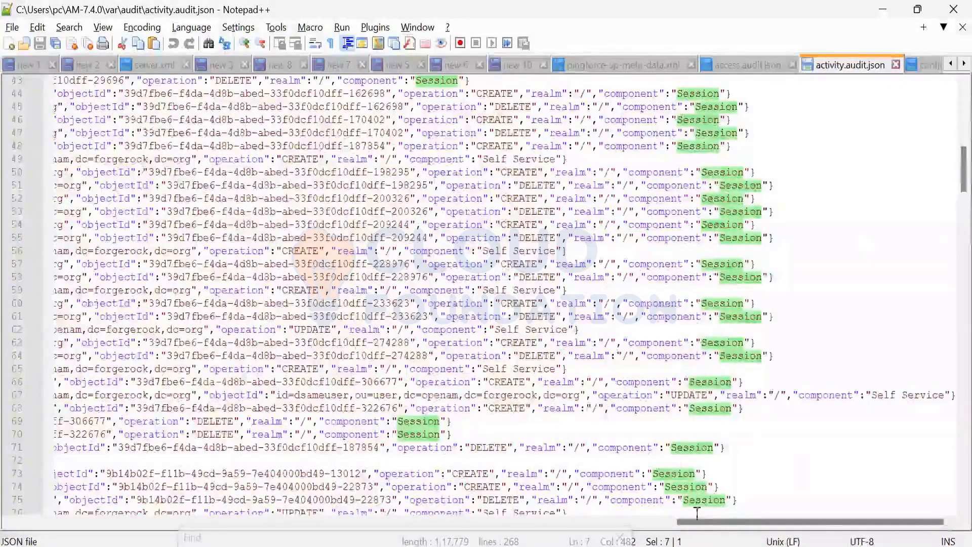
scroll(698, 514, down, 4)
drag(700, 522, 566, 524)
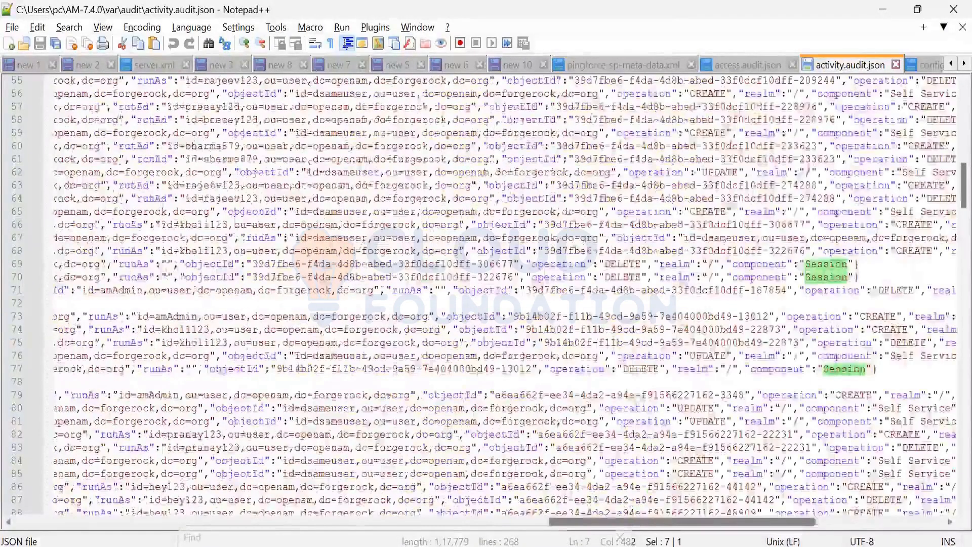
drag(566, 523, 204, 523)
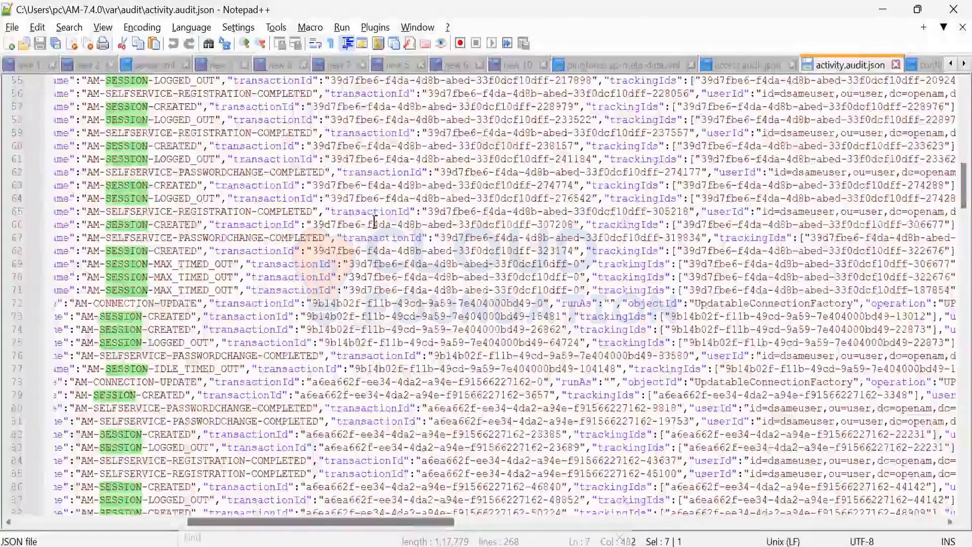
scroll(384, 230, left, 3)
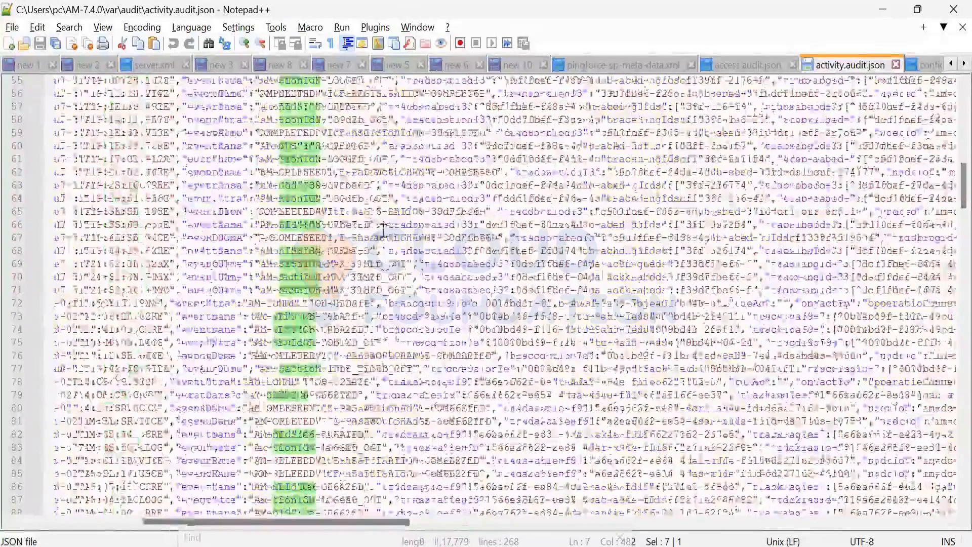
Step: Highlight PASSWORDCHANGE in the event name on line 67 and the component field name near the end of that entry
double_click(383, 228)
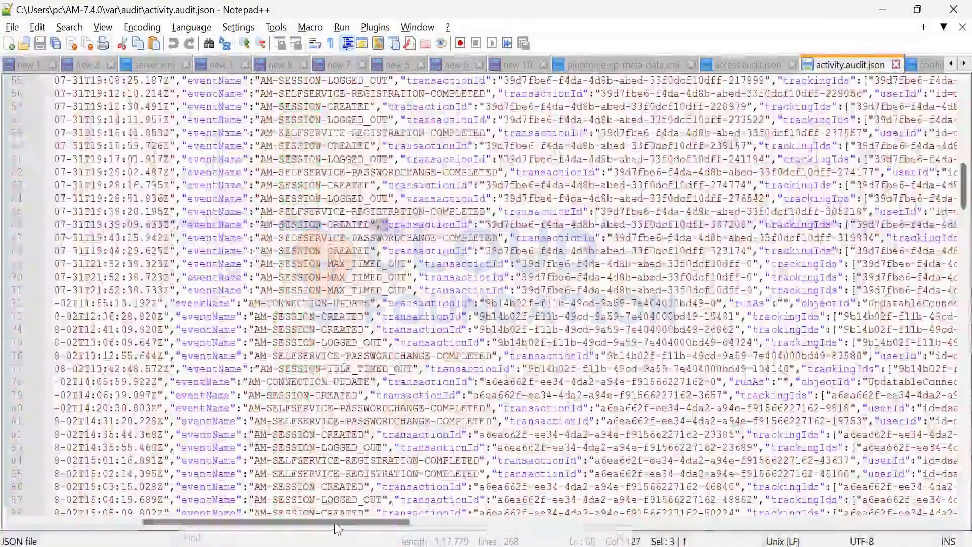
click(497, 522)
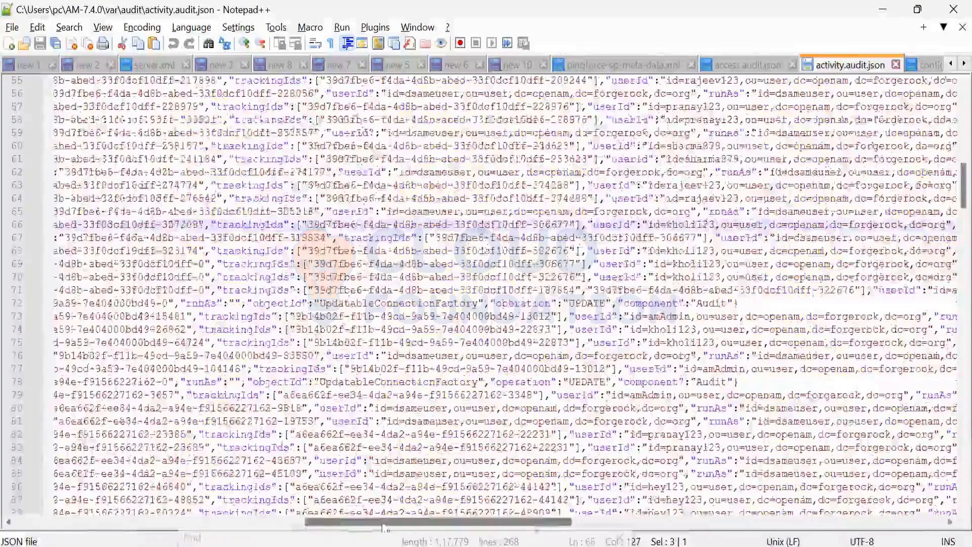
scroll(374, 527, left, 5)
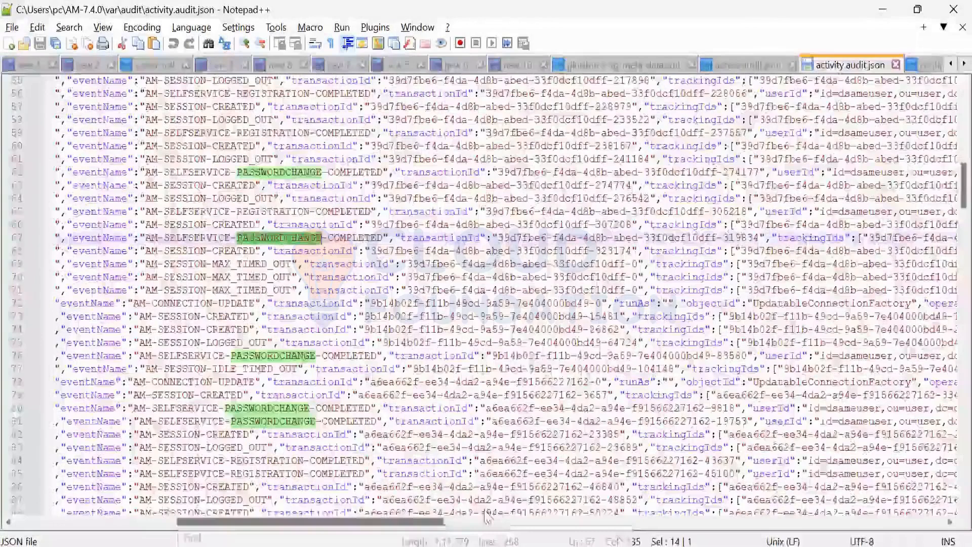
drag(630, 517, 910, 513)
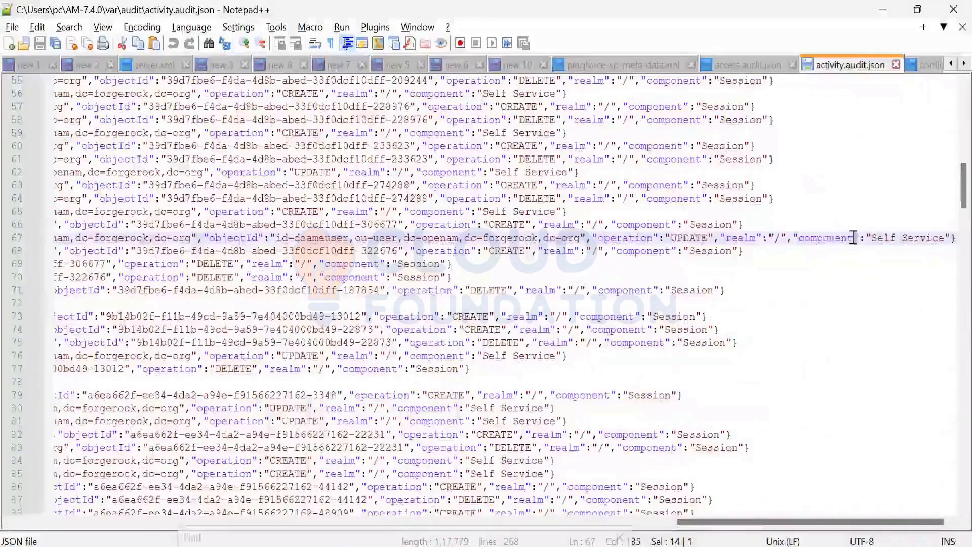
double_click(827, 238)
Step: Look through the component fields down to the last activity entries and return to the beginning of the file
scroll(667, 384, down, 14)
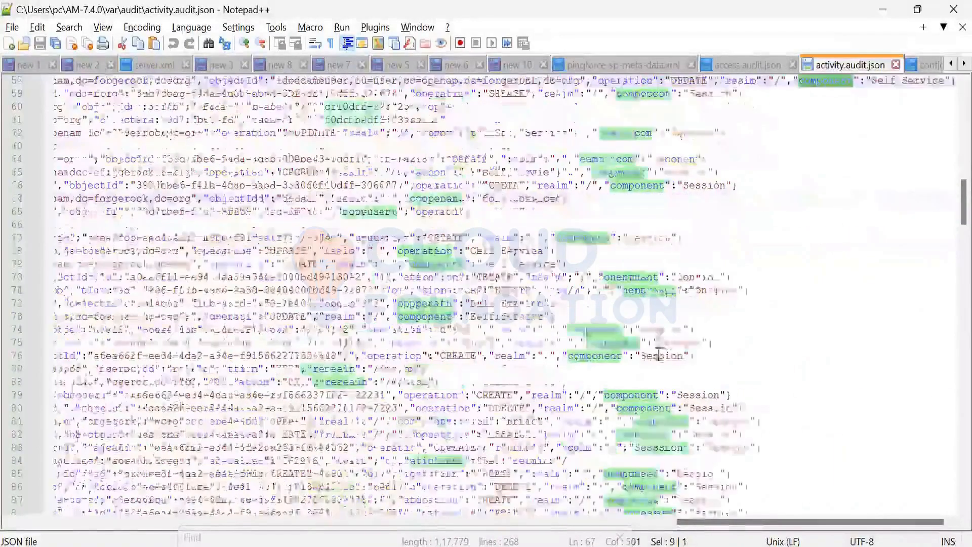
scroll(667, 384, down, 14)
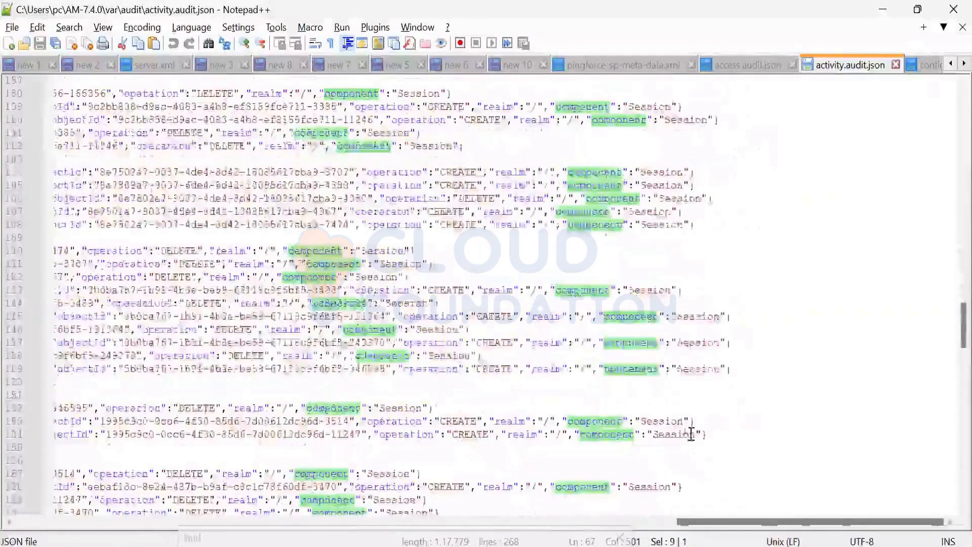
scroll(689, 432, down, 10)
scroll(686, 436, down, 20)
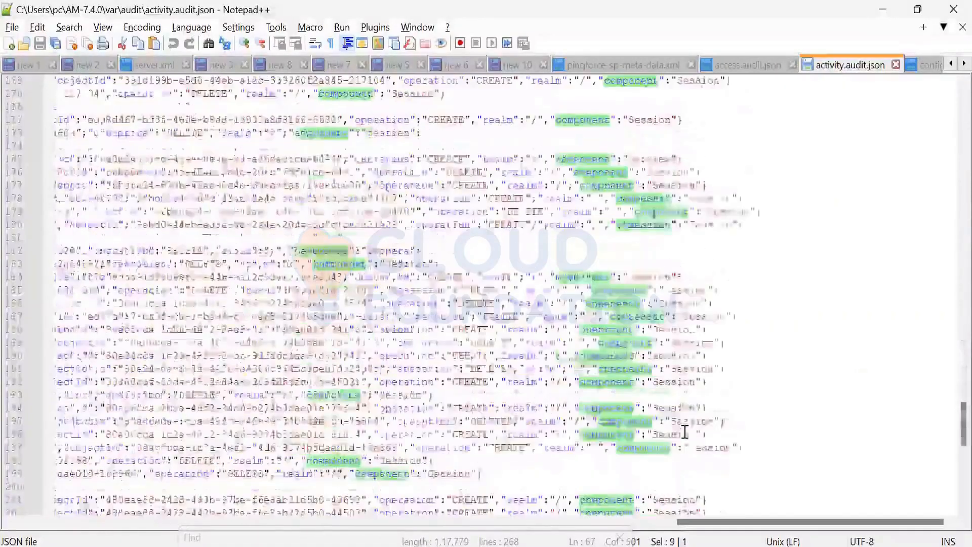
scroll(691, 448, up, 20)
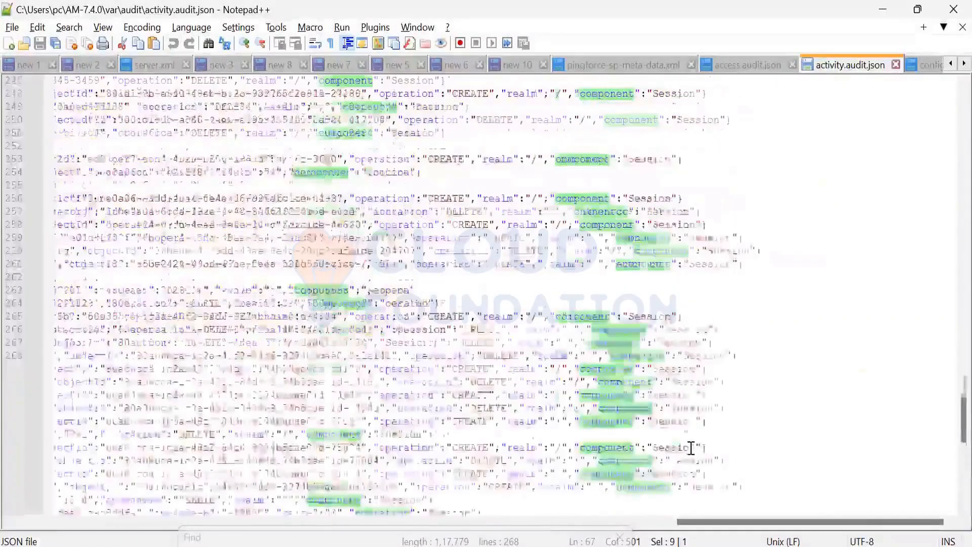
scroll(692, 446, up, 20)
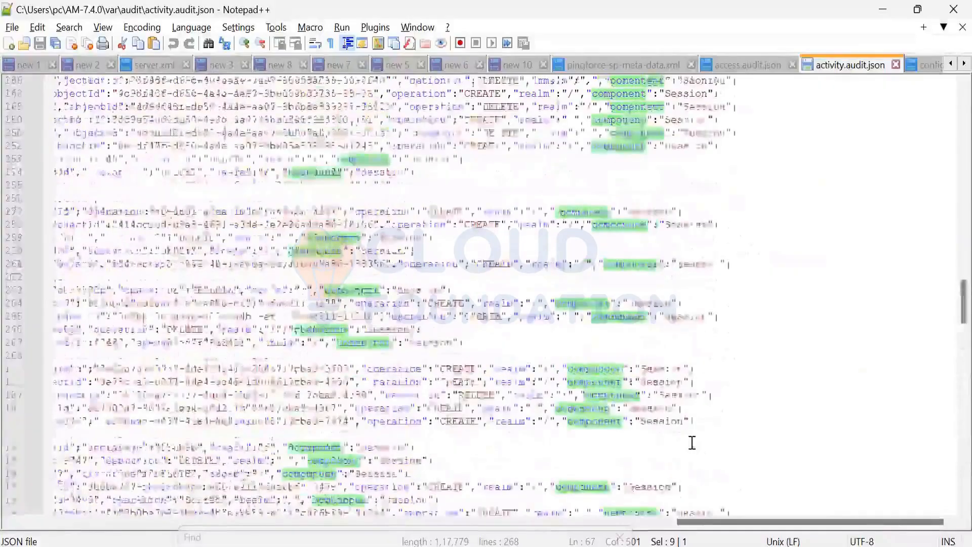
scroll(692, 437, up, 20)
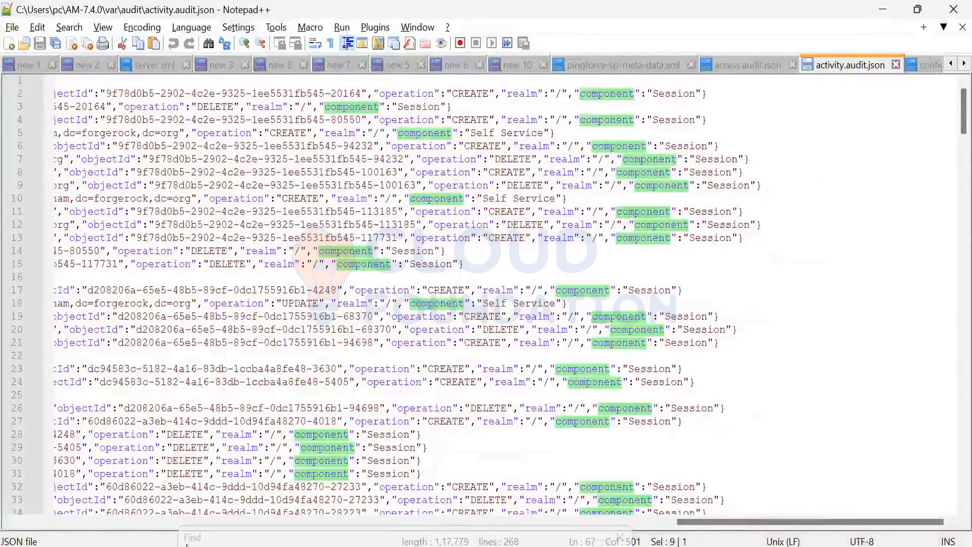
Step: Highlight SESSION in the event name on line 28 and the first part of that entry's transactionId
click(168, 522)
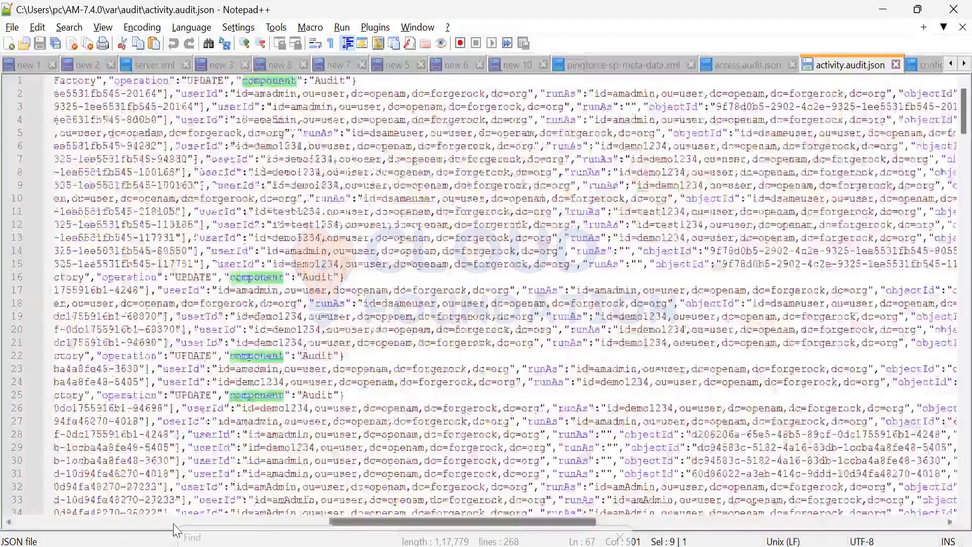
scroll(379, 317, left, 10)
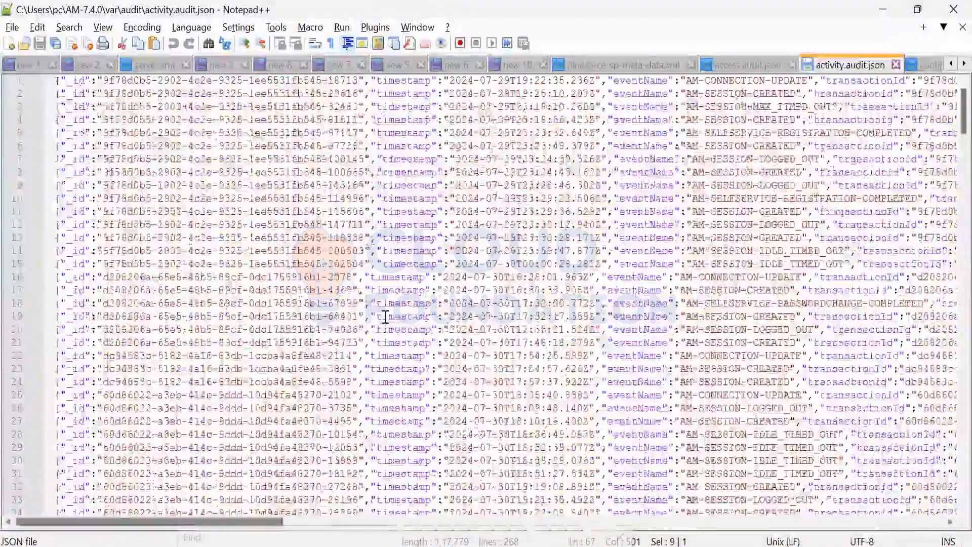
scroll(386, 317, right, 4)
scroll(385, 317, down, 1)
scroll(385, 317, down, 3)
double_click(385, 317)
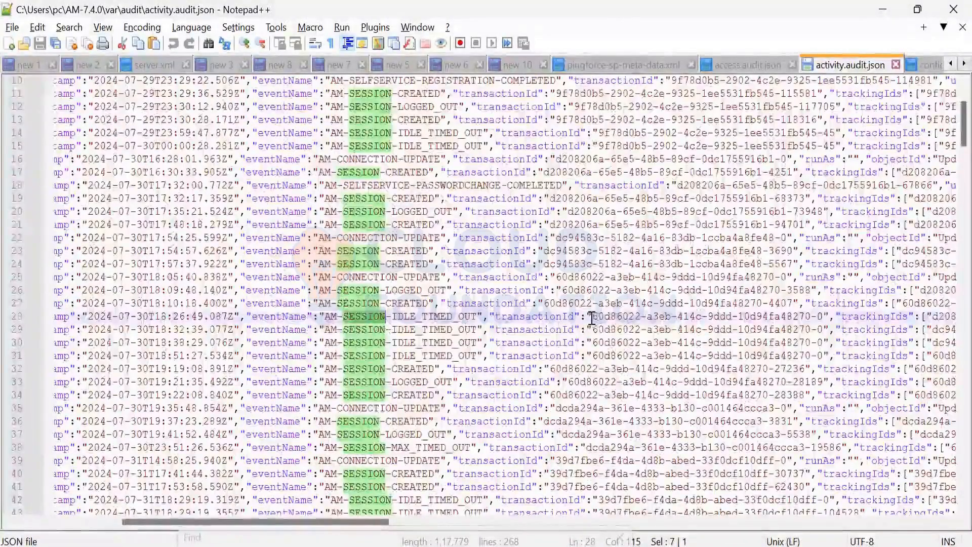
drag(592, 318, 677, 317)
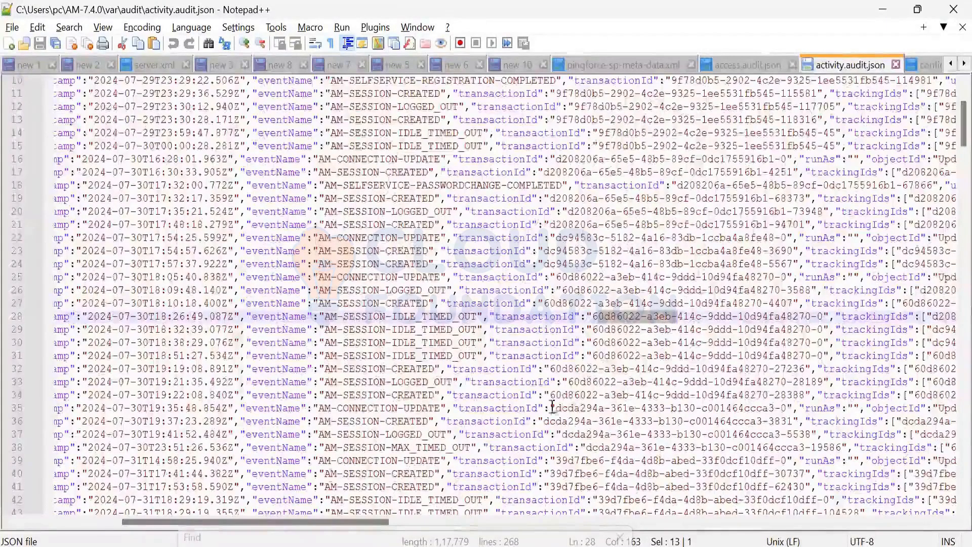
Step: Examine the eventName, transactionId, trackingIds and operation fields of the activity entries down to around line 198, highlighting one session event name
drag(274, 523, 86, 522)
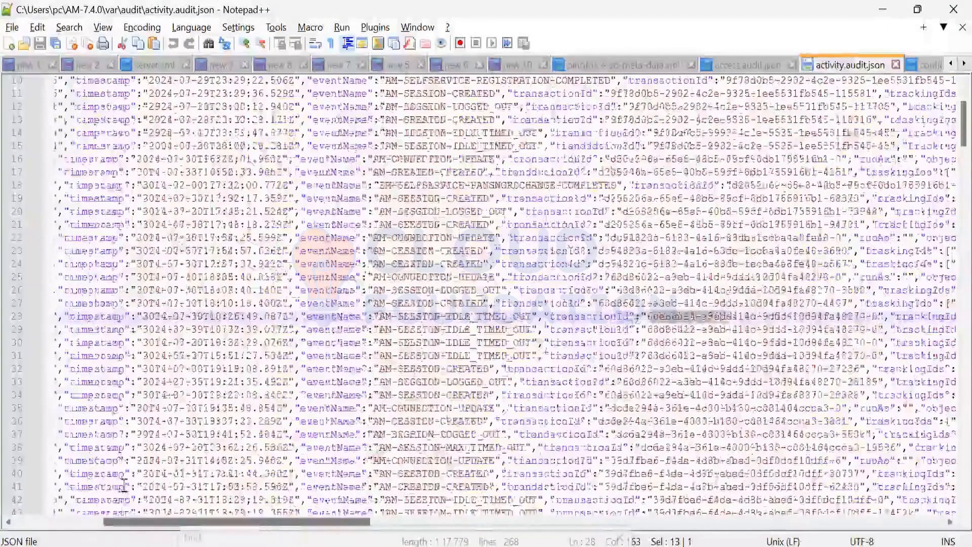
scroll(443, 415, down, 20)
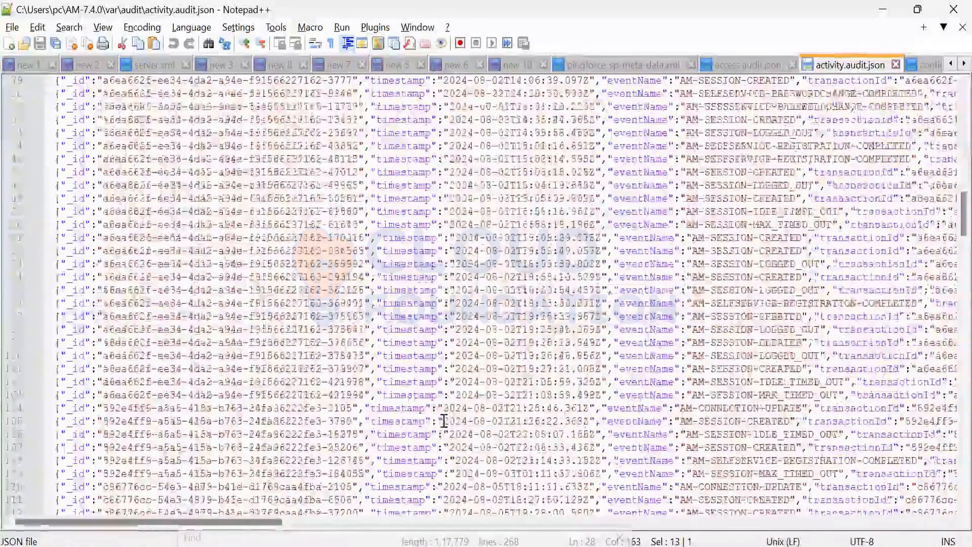
scroll(443, 421, down, 20)
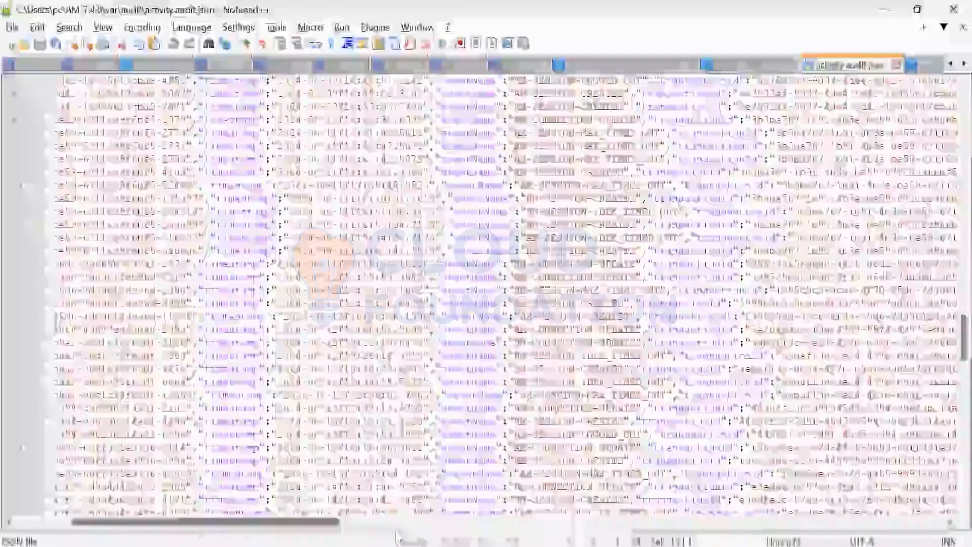
scroll(397, 536, right, 10)
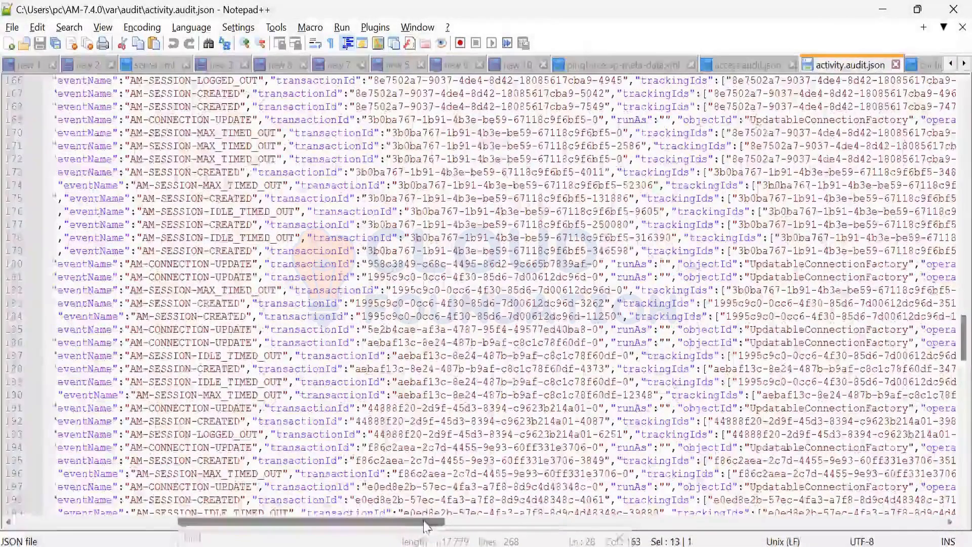
scroll(418, 524, right, 3)
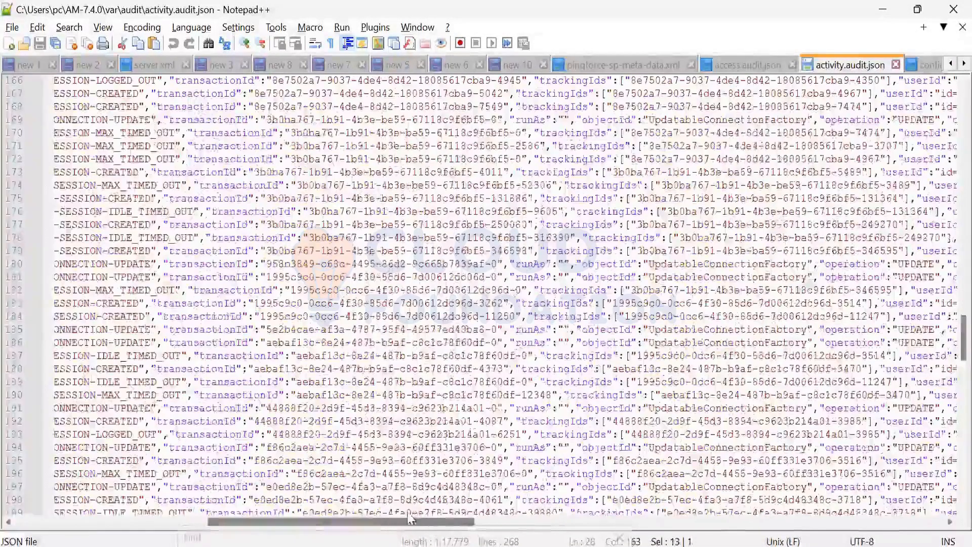
scroll(408, 509, right, 10)
scroll(303, 447, left, 11)
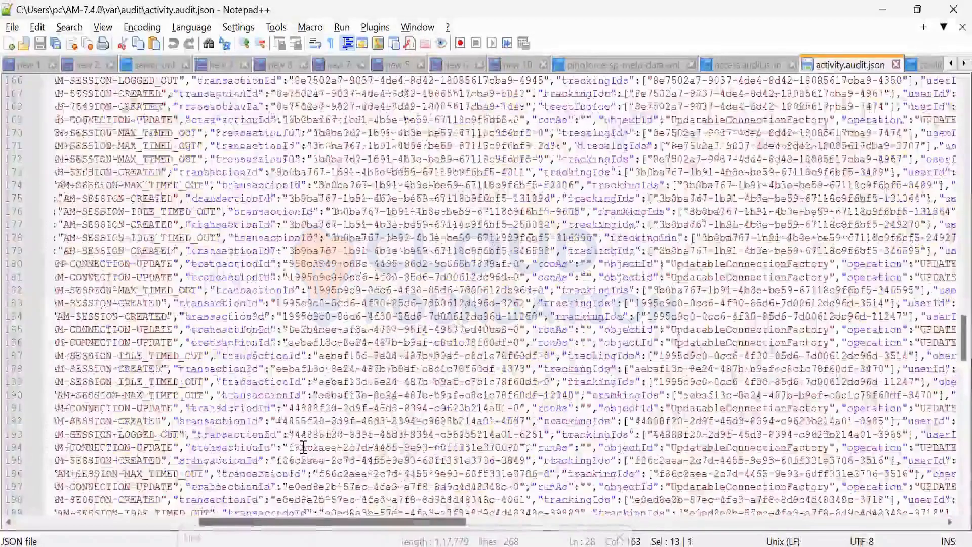
scroll(302, 446, left, 2)
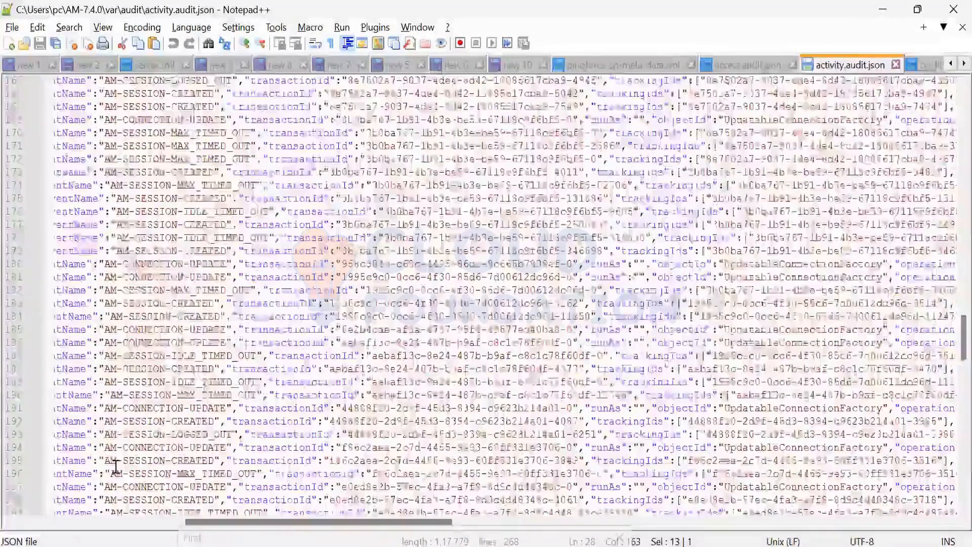
scroll(116, 466, down, 1)
drag(104, 474, 264, 474)
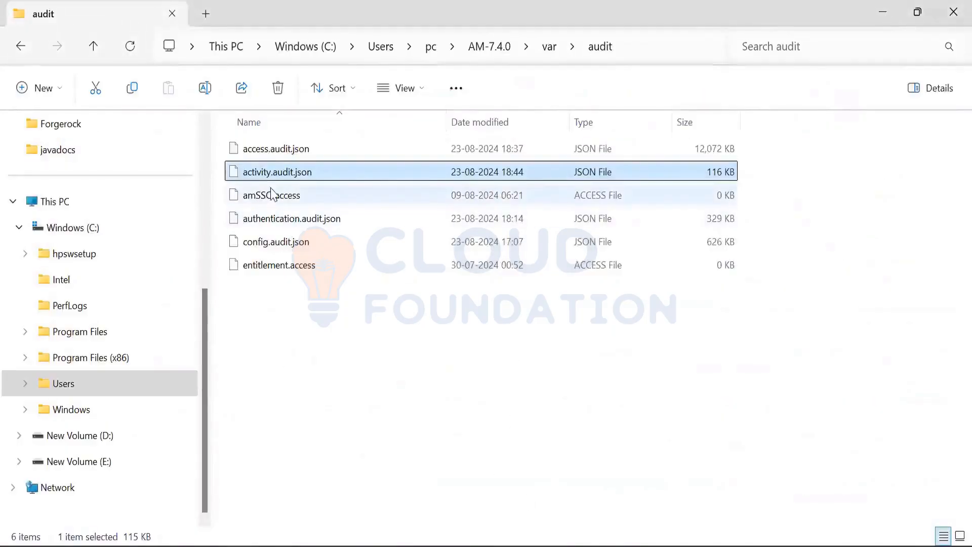
Step: Switch to the audit folder in File Explorer, select amSSO.access, and open authentication.audit.json in Notepad++
click(273, 197)
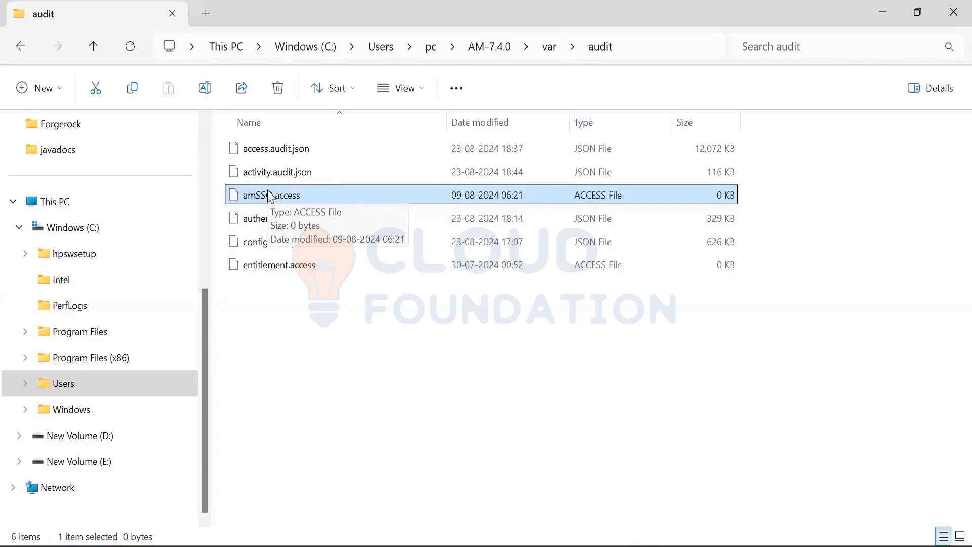
click(255, 220)
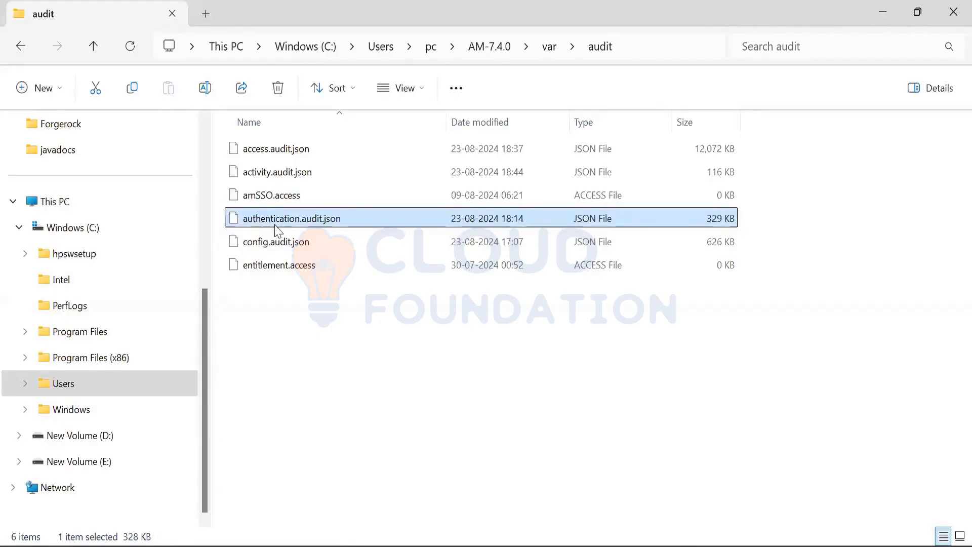
right_click(271, 230)
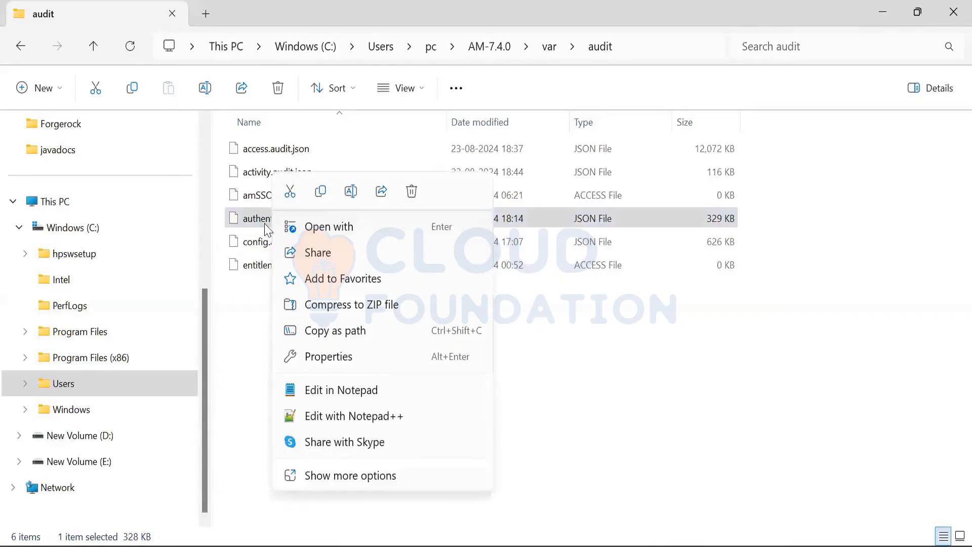
key(Escape)
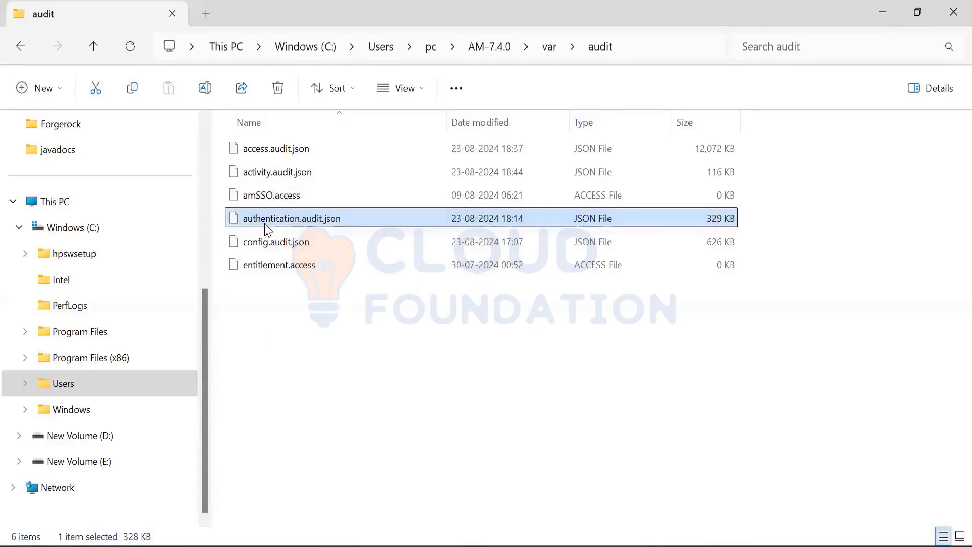
right_click(268, 230)
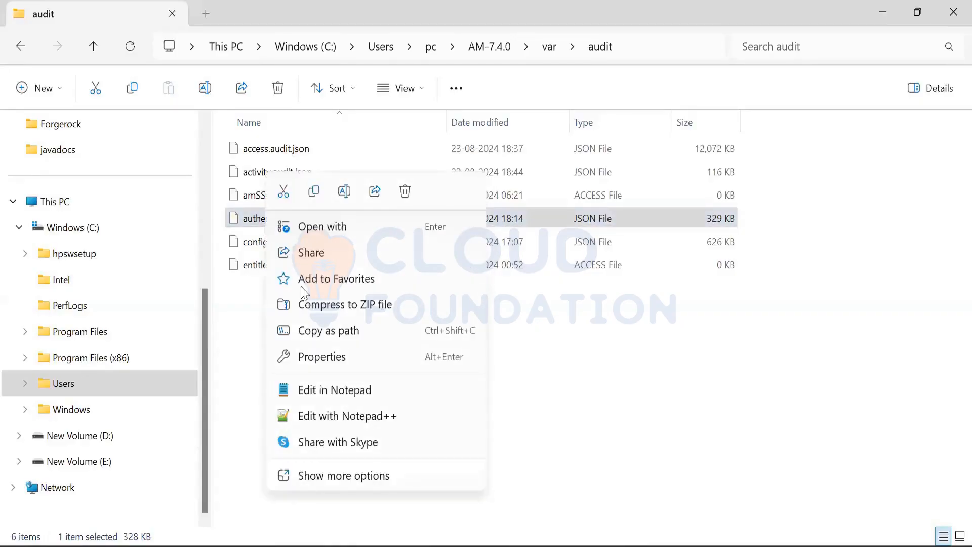
click(347, 415)
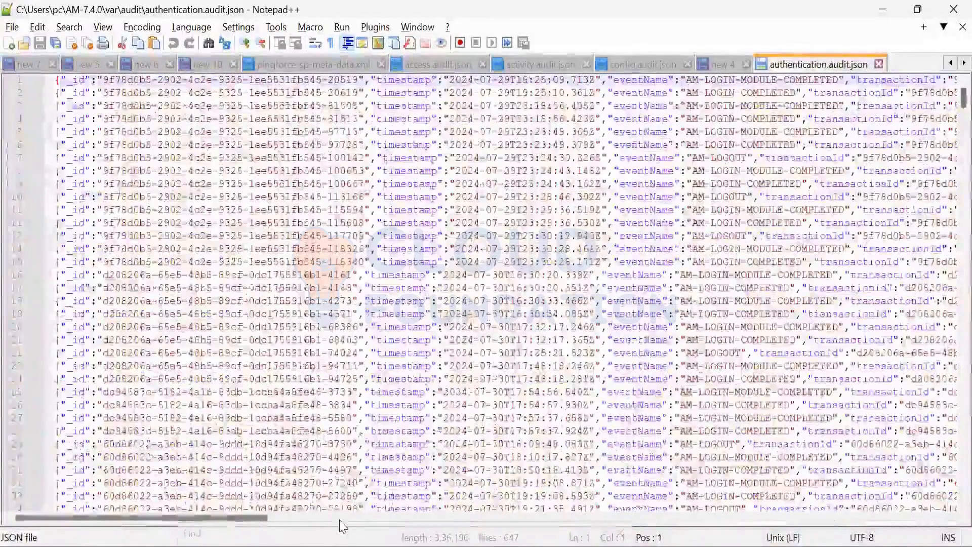
Step: Highlight the realm field on line 3 and the ipAddress and result values on line 5 of the authentication log
click(633, 522)
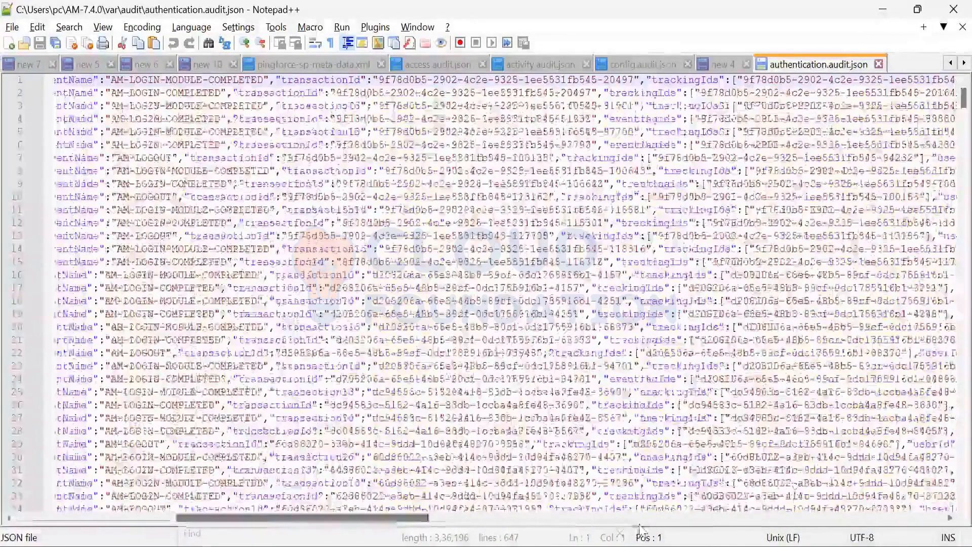
click(728, 522)
click(727, 522)
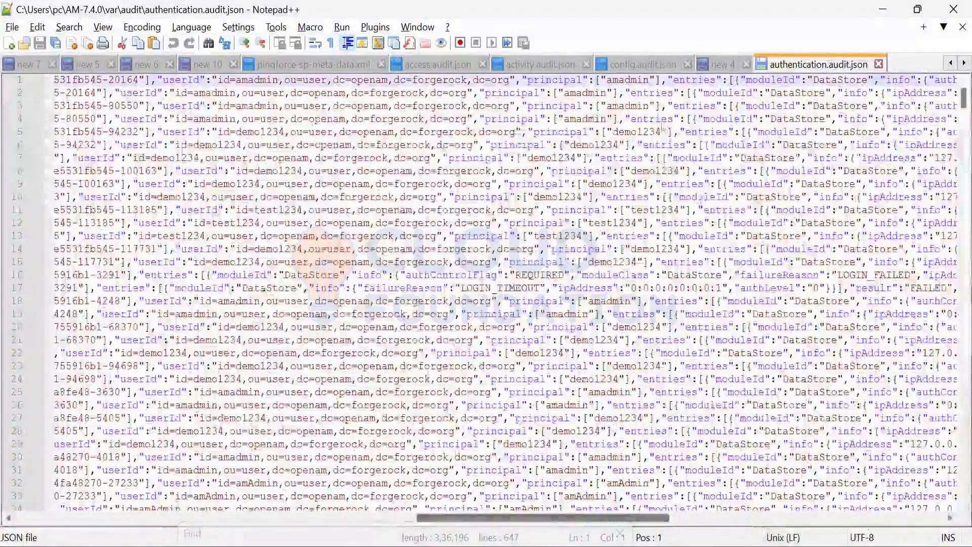
scroll(663, 126, right, 10)
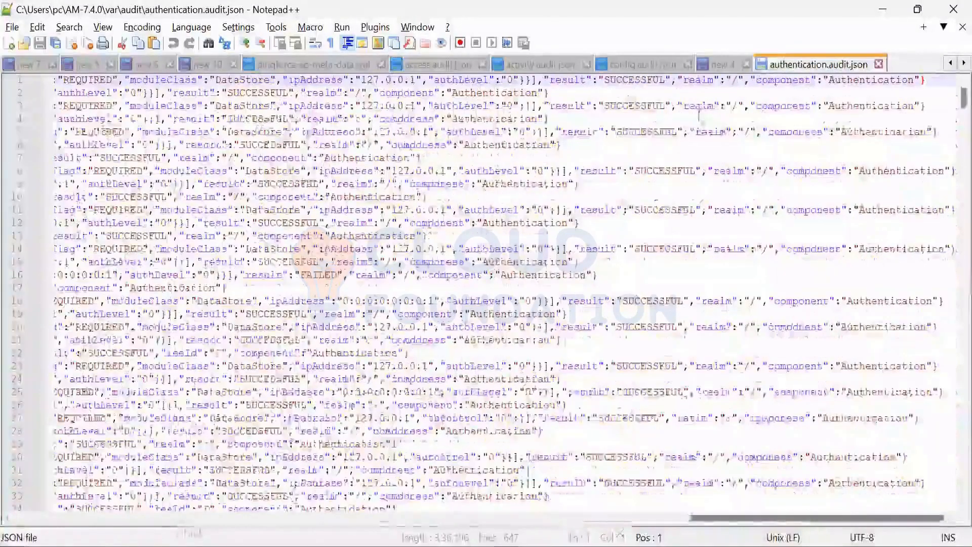
double_click(699, 106)
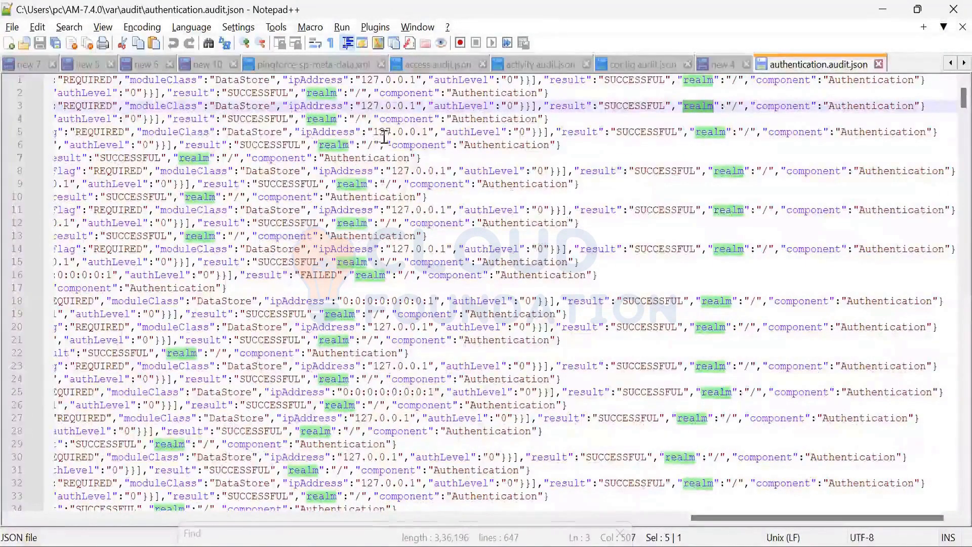
drag(429, 129, 429, 131)
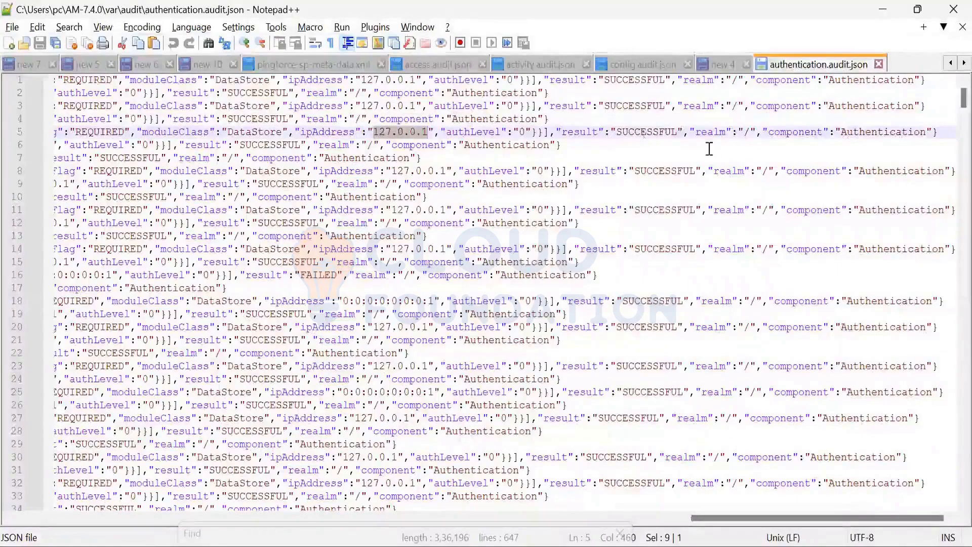
double_click(646, 132)
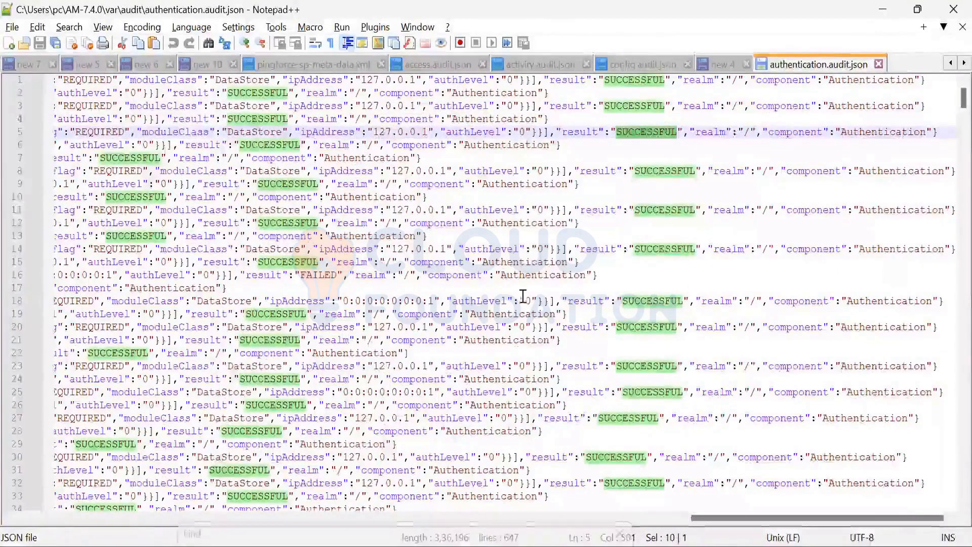
Step: Examine the event names, results and components of the authentication entries from line 7 to around line 87
scroll(467, 264, down, 2)
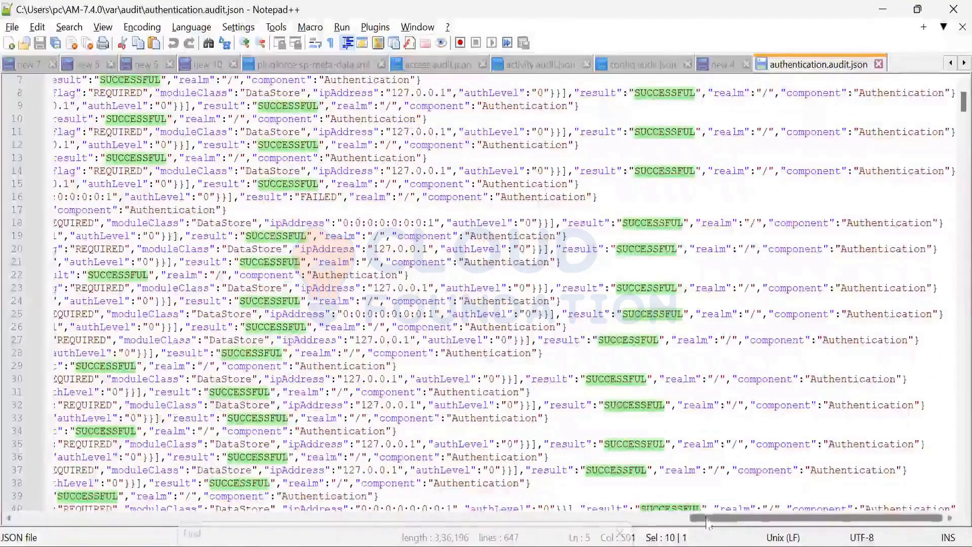
drag(700, 519, 63, 517)
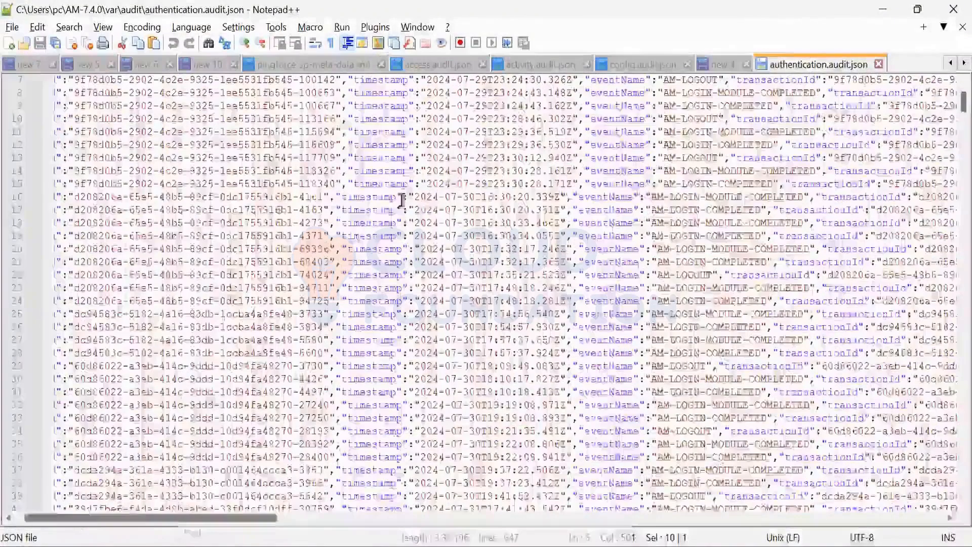
scroll(403, 199, right, 3)
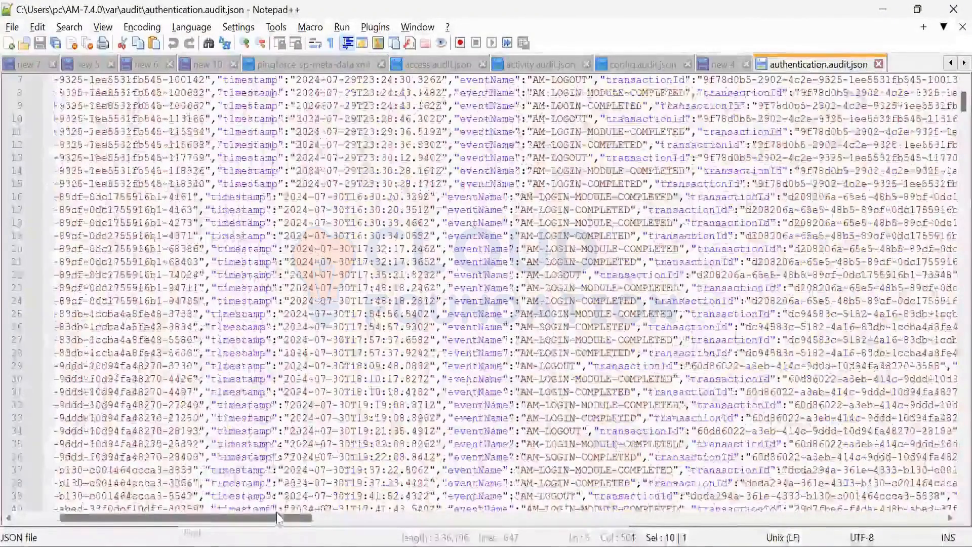
drag(277, 518, 937, 515)
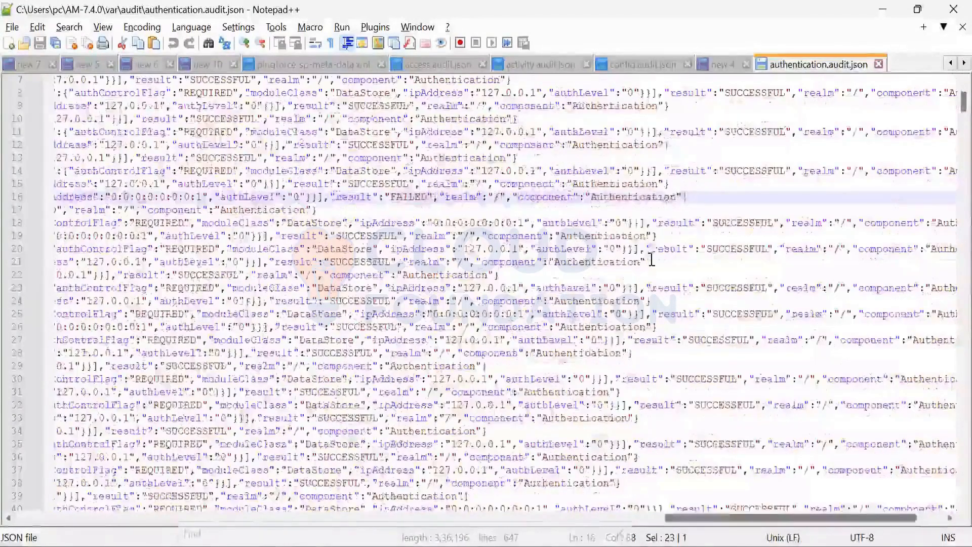
scroll(651, 261, down, 3)
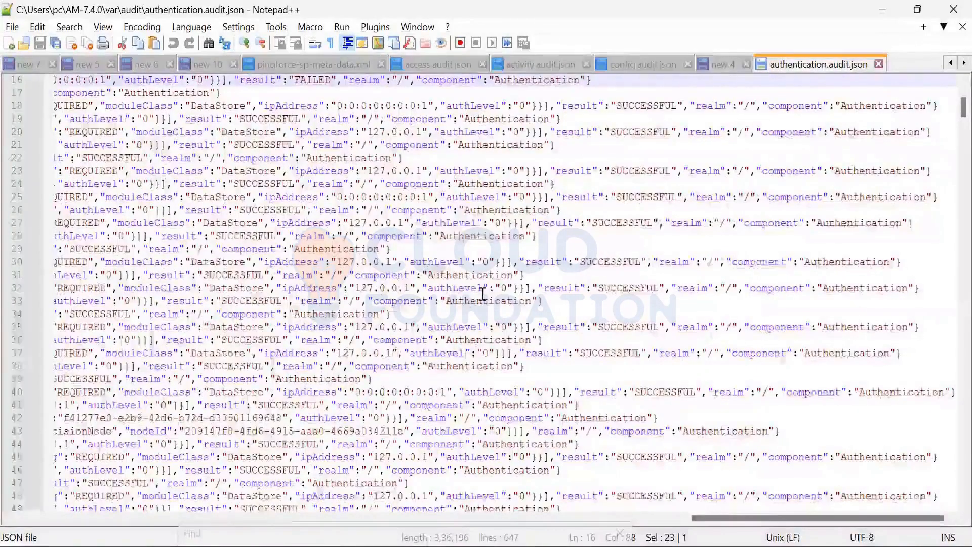
scroll(755, 521, down, 2)
scroll(669, 408, down, 8)
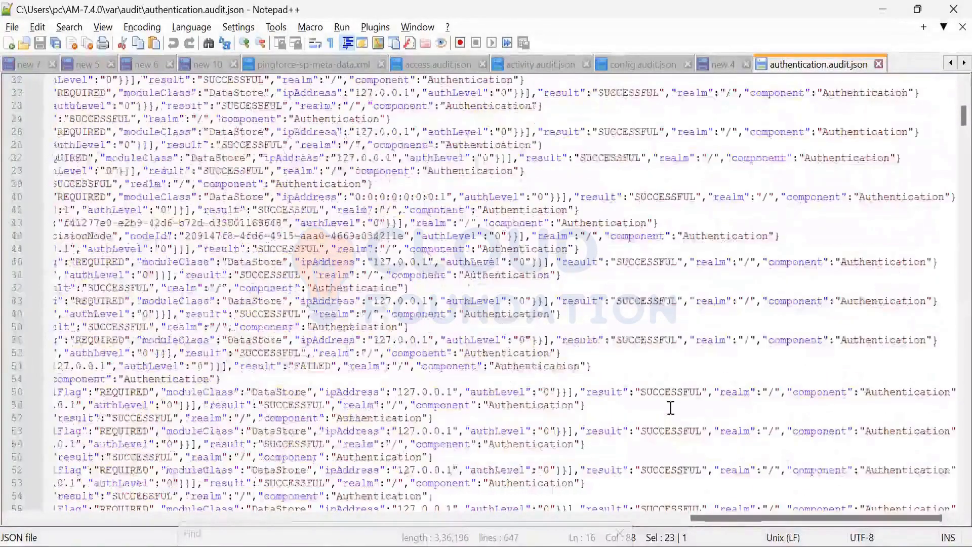
scroll(720, 483, down, 3)
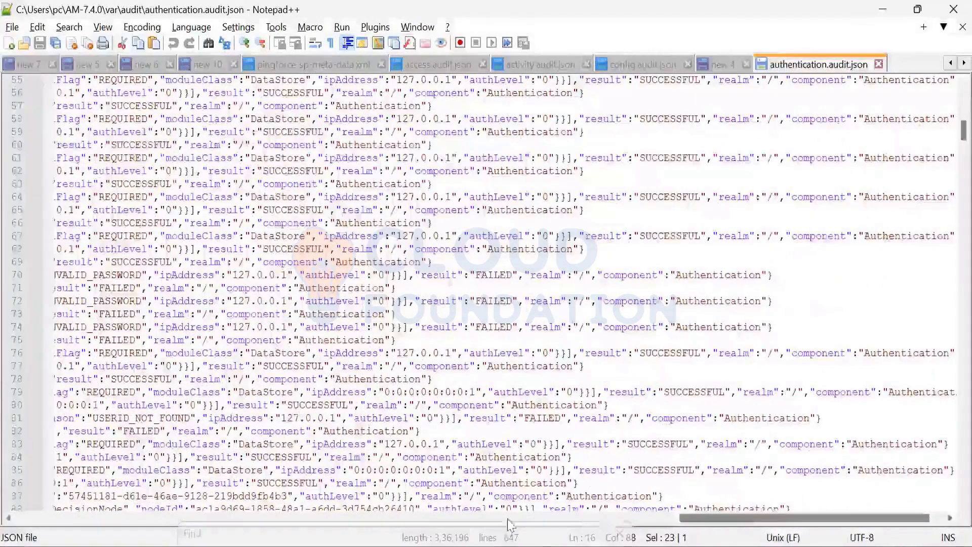
Step: Look through the login event names and highlight AM-NODE-LOGIN-COMPLETED on line 132 of the authentication log
drag(508, 519, 198, 518)
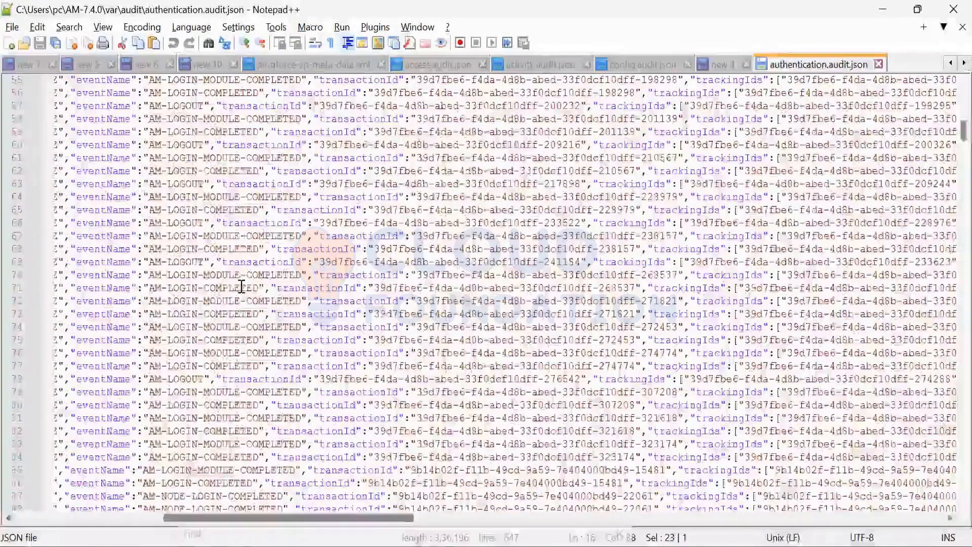
scroll(241, 287, down, 15)
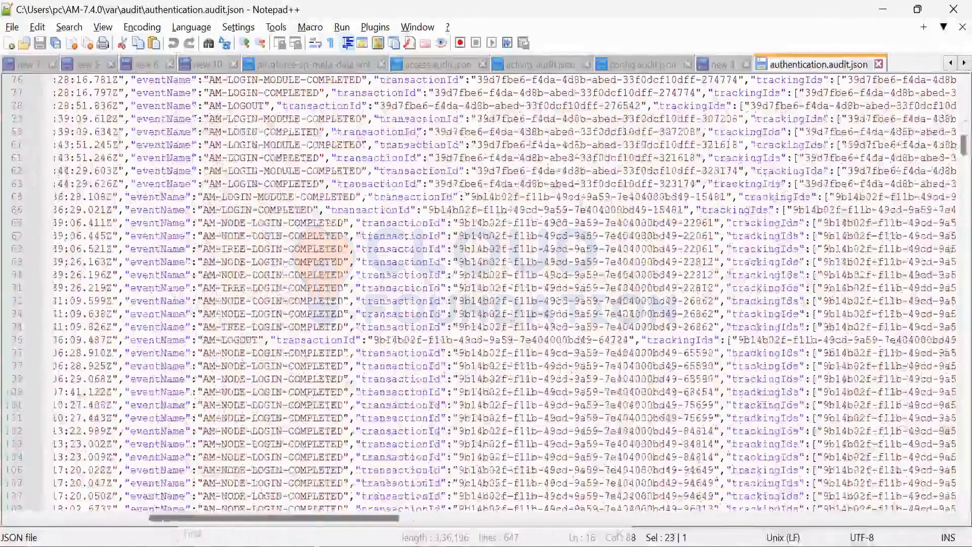
drag(196, 263, 323, 262)
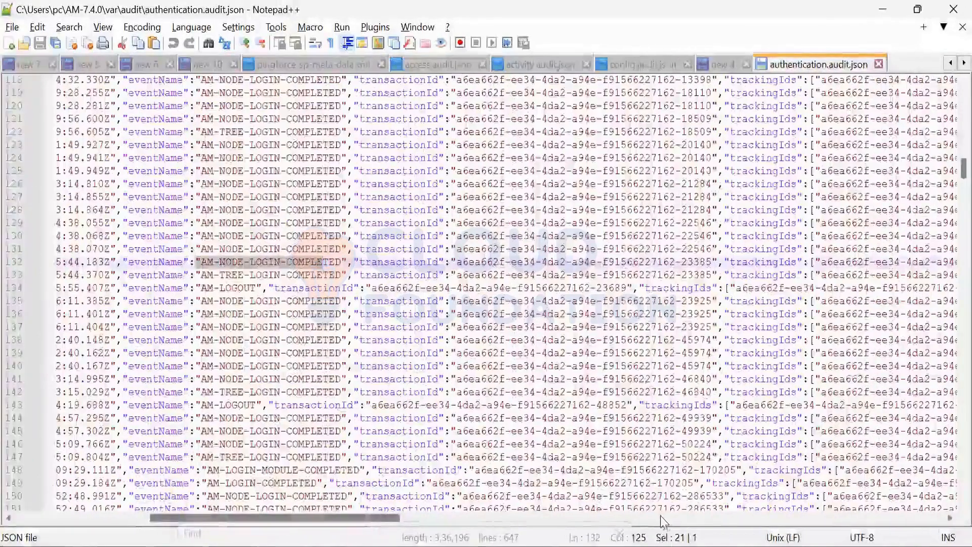
scroll(759, 522, right, 3)
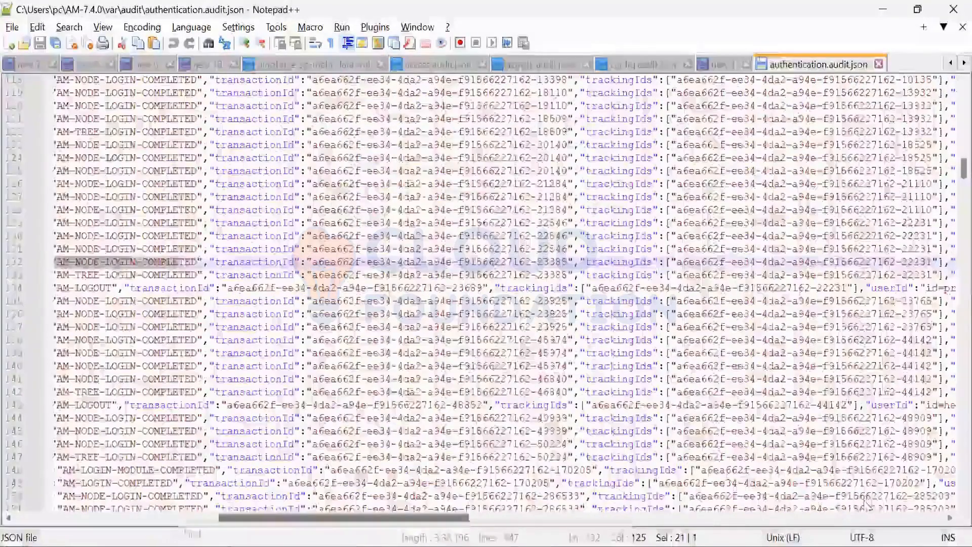
Step: Highlight the OATH Token Verifier display name on line 128 and the result field on line 122 of the authentication log
scroll(886, 507, right, 10)
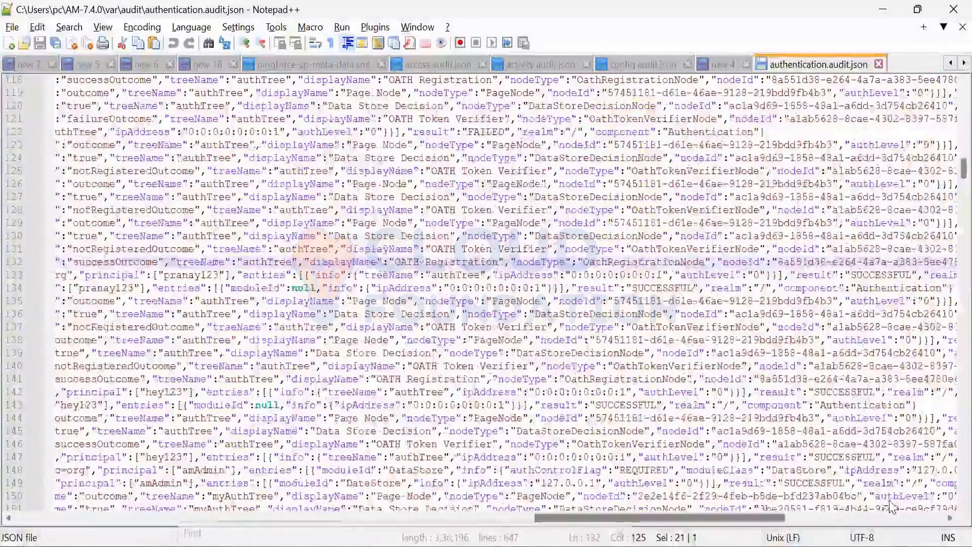
scroll(886, 509, right, 4)
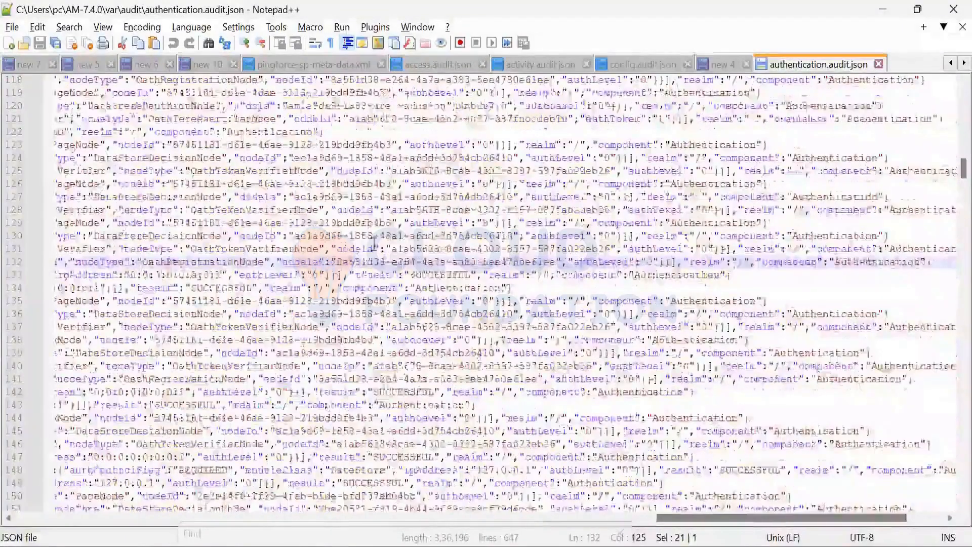
scroll(330, 239, left, 6)
drag(178, 186, 293, 186)
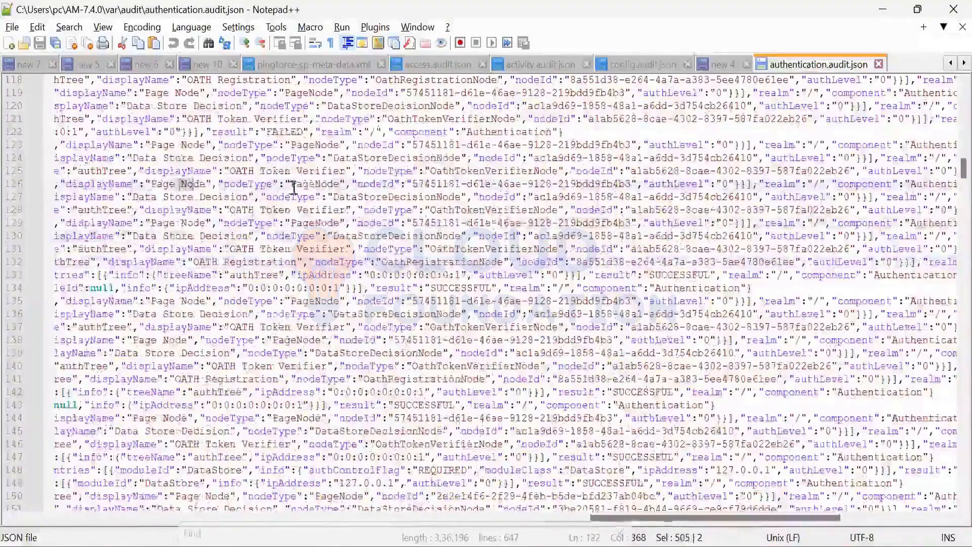
drag(231, 132, 308, 135)
drag(236, 197, 303, 198)
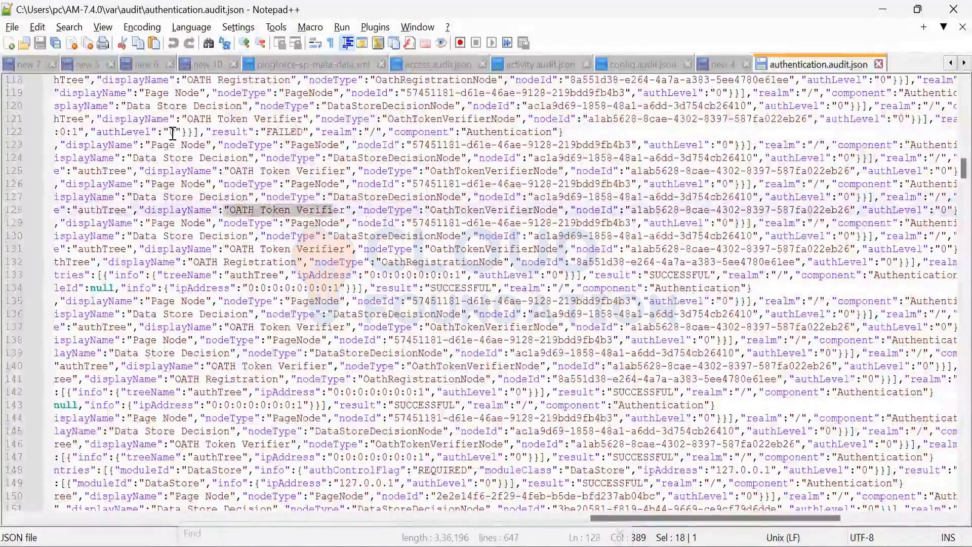
double_click(243, 132)
drag(265, 129, 212, 132)
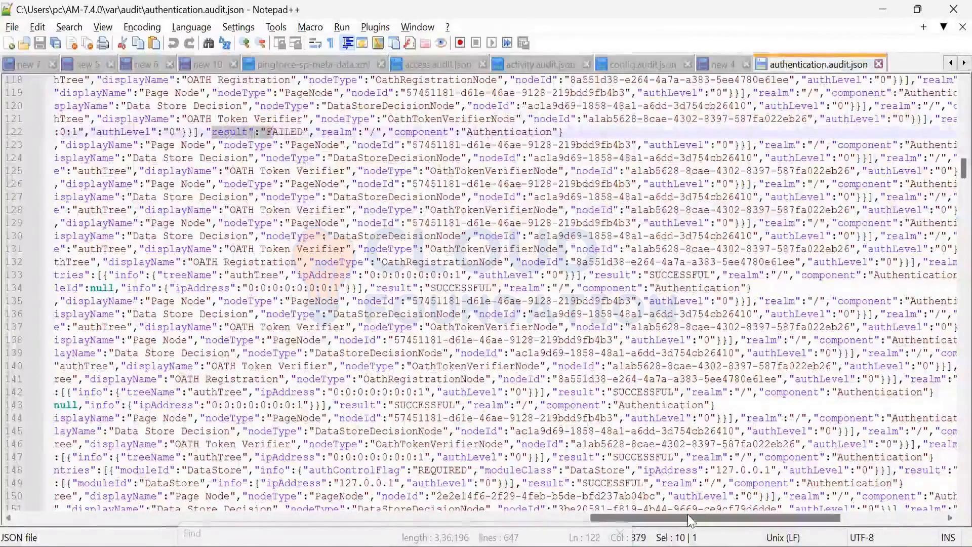
Step: Examine the node outcomes, tree names, results and components around lines 118 to 165, highlighting myAuthTree on line 162
drag(694, 517, 698, 518)
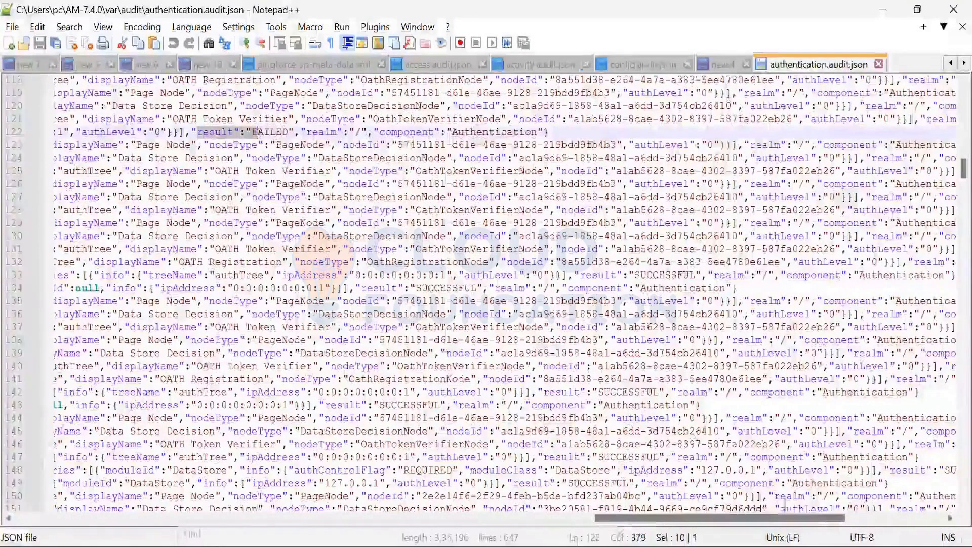
scroll(626, 495, right, 3)
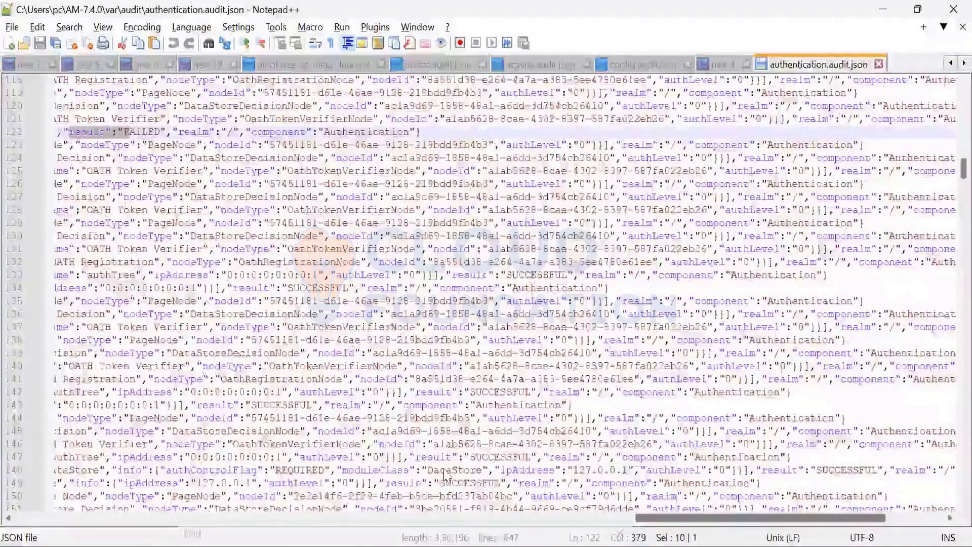
scroll(446, 477, left, 15)
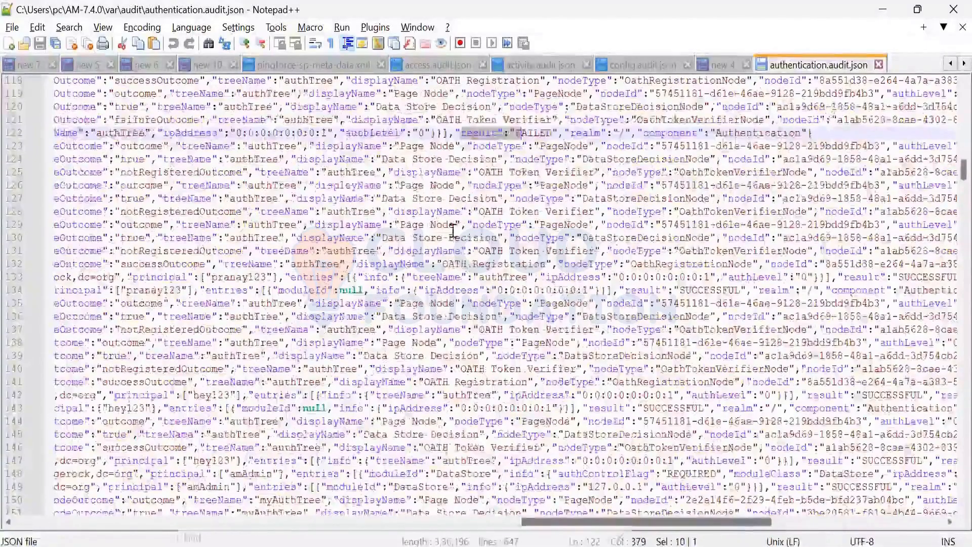
scroll(612, 368, down, 5)
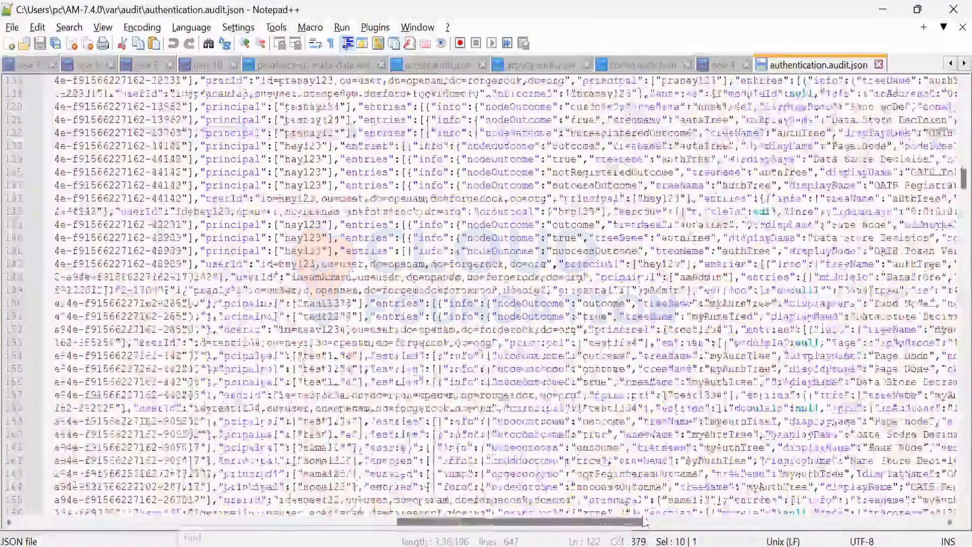
drag(647, 521, 664, 518)
scroll(544, 501, right, 2)
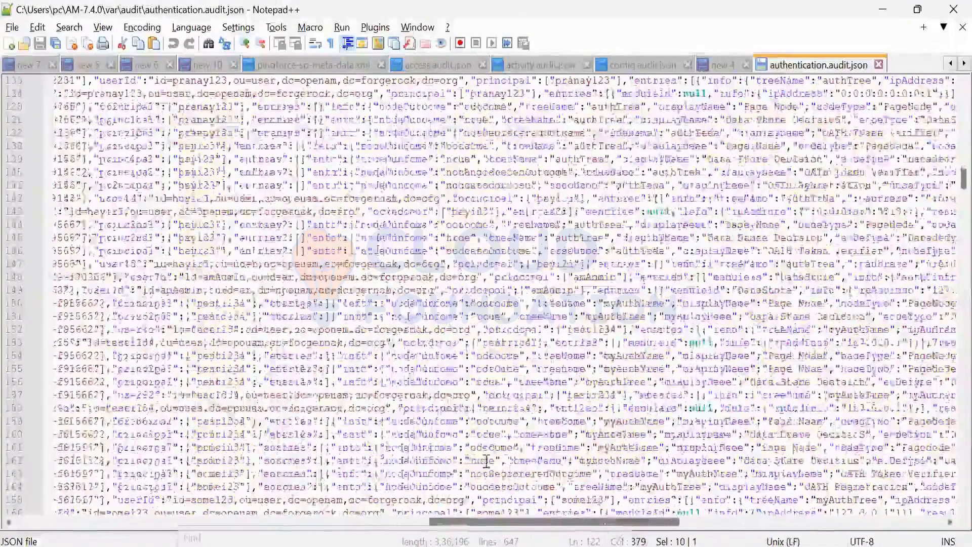
scroll(568, 526, right, 3)
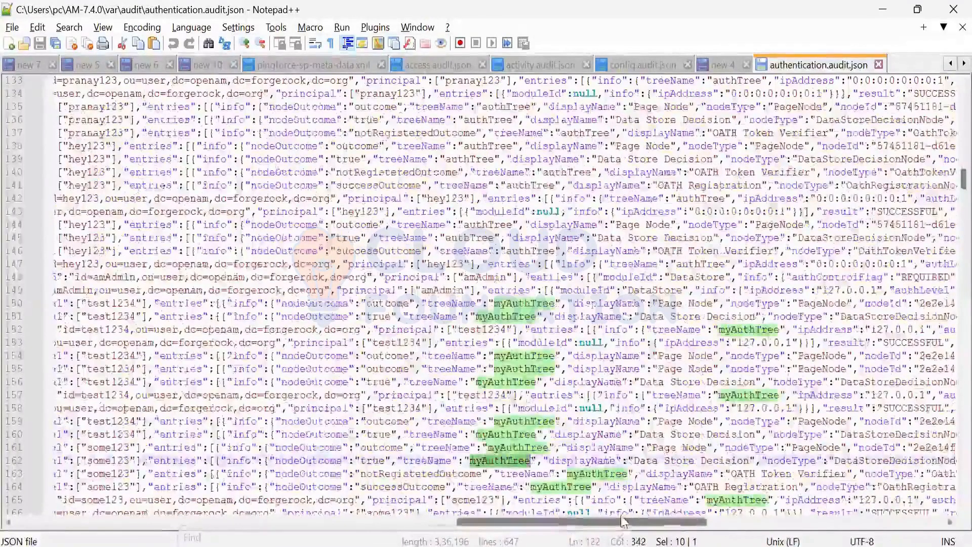
scroll(662, 519, right, 4)
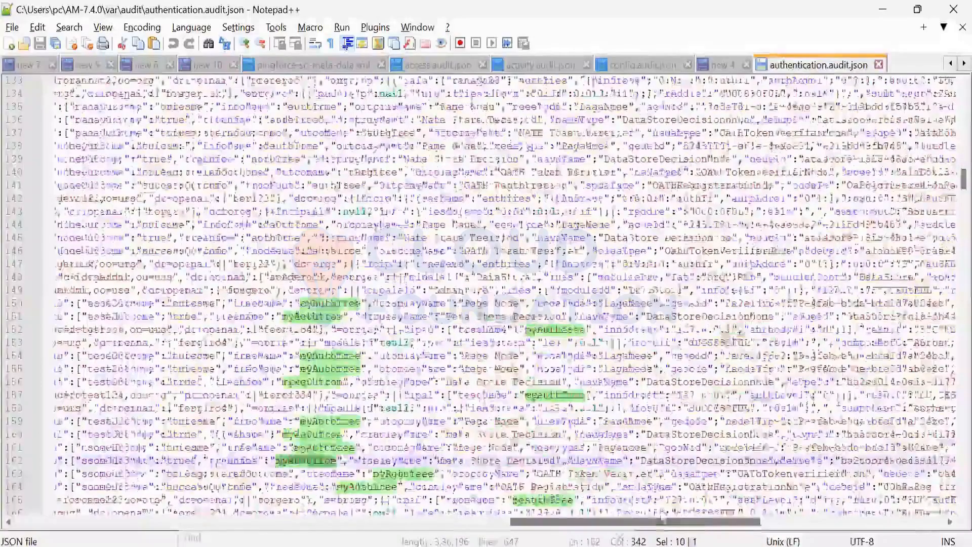
scroll(663, 519, right, 8)
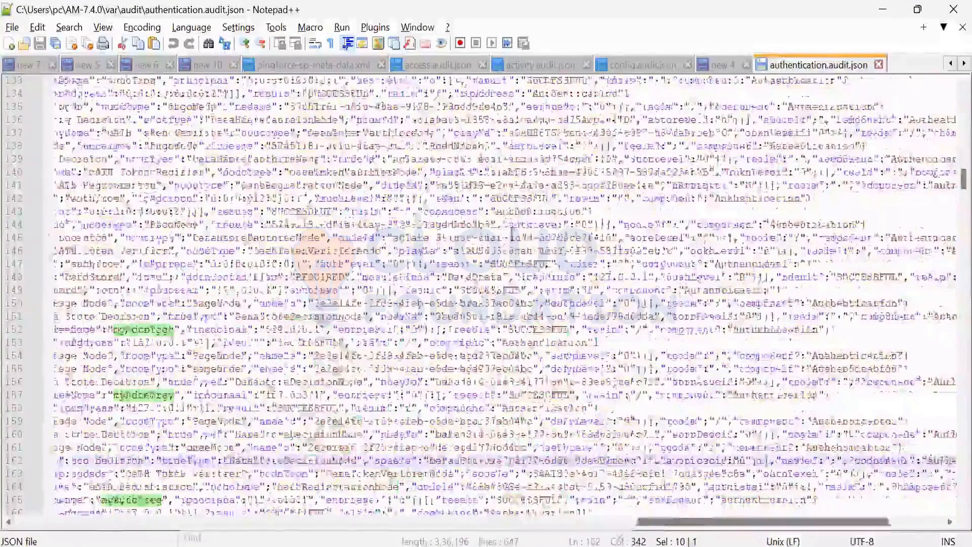
scroll(662, 519, right, 2)
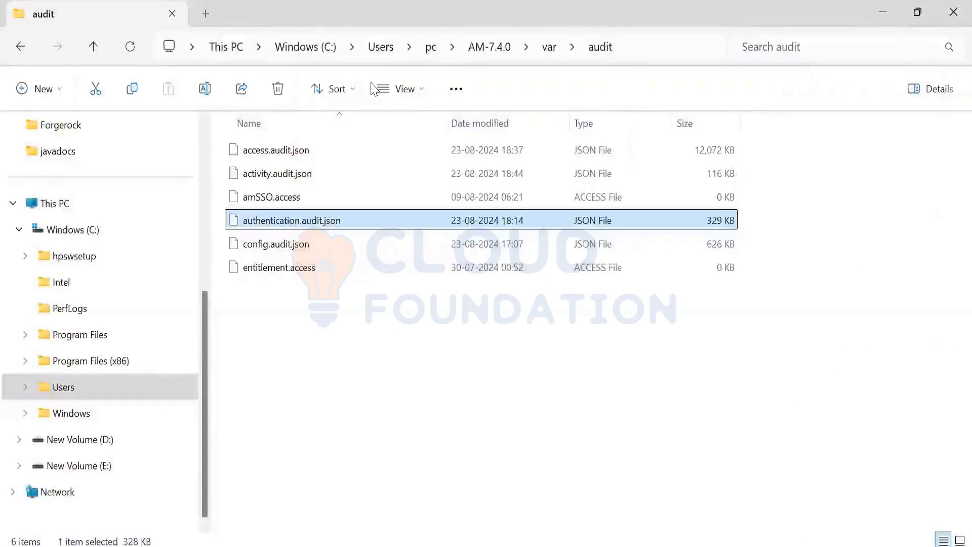
Step: View the debug folder's files under AM-7.4.0\var in File Explorer and return to the audit folder
key(alt+Up)
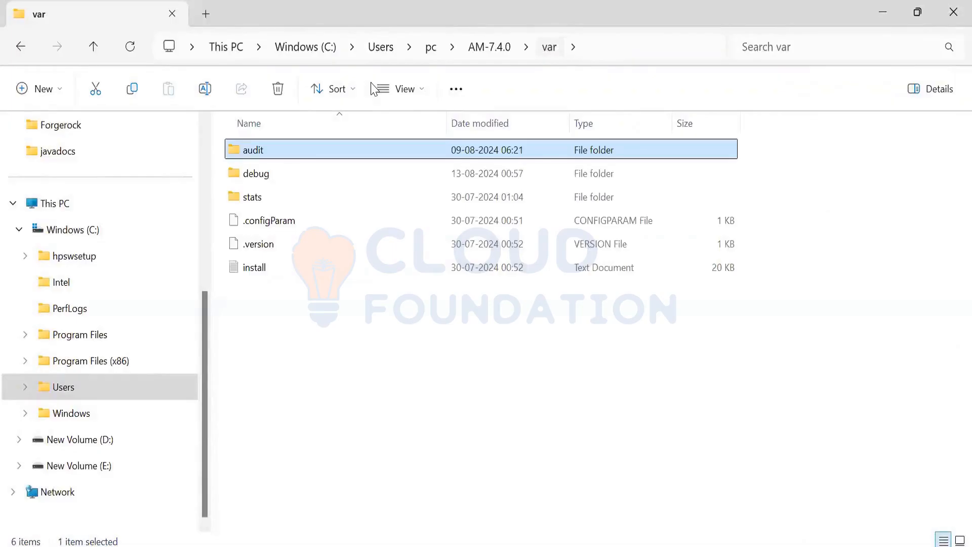
double_click(268, 180)
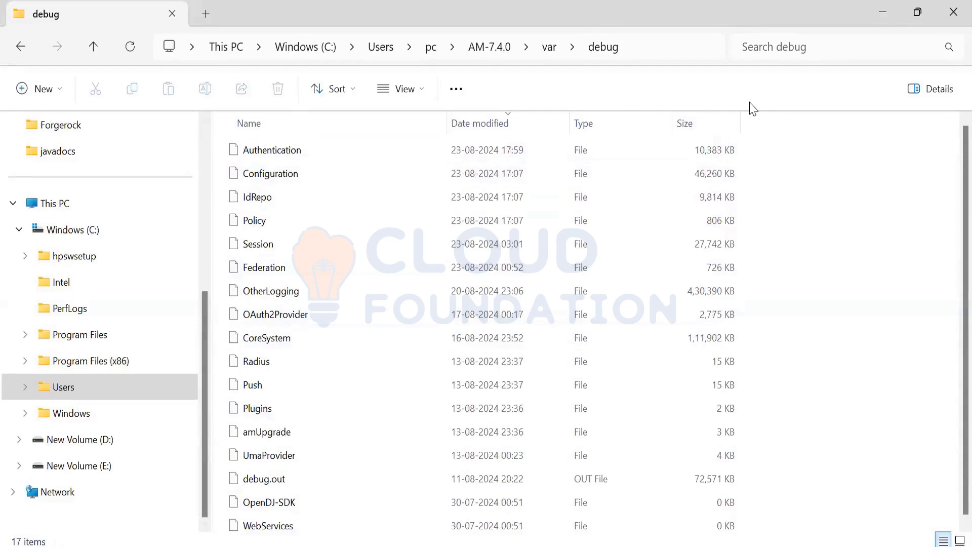
key(alt+Up)
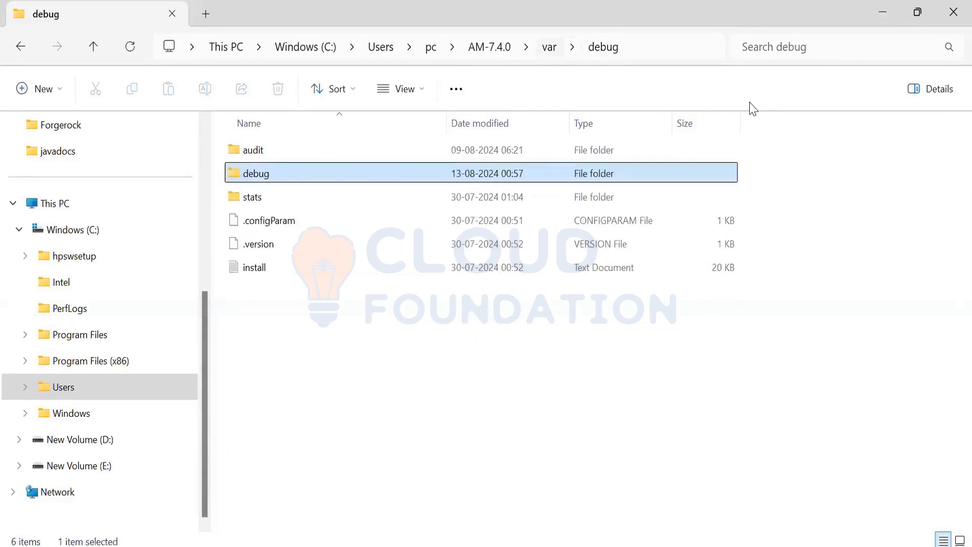
click(266, 152)
double_click(265, 152)
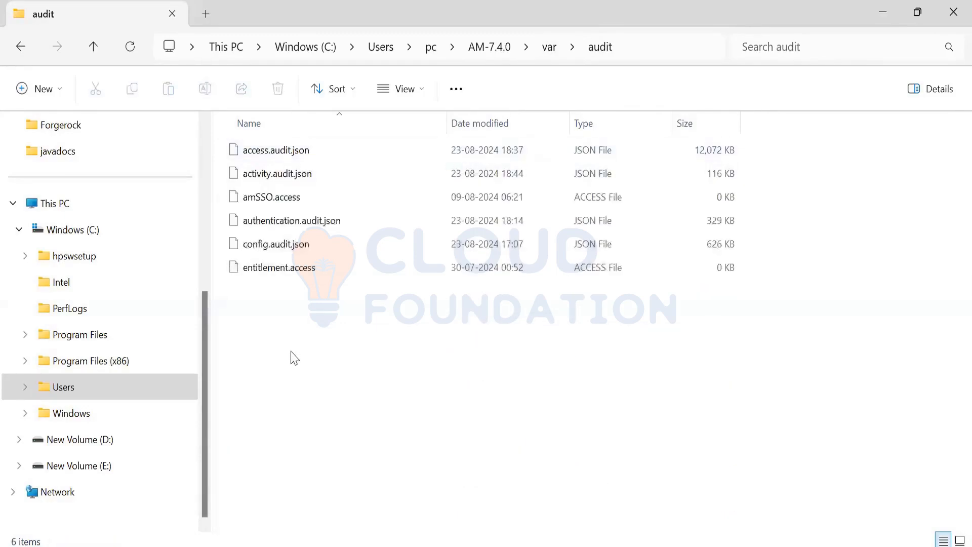
Step: Glance at the authentication log in Notepad++, go back to the var folder in File Explorer and reopen its audit folder
key(alt+Tab)
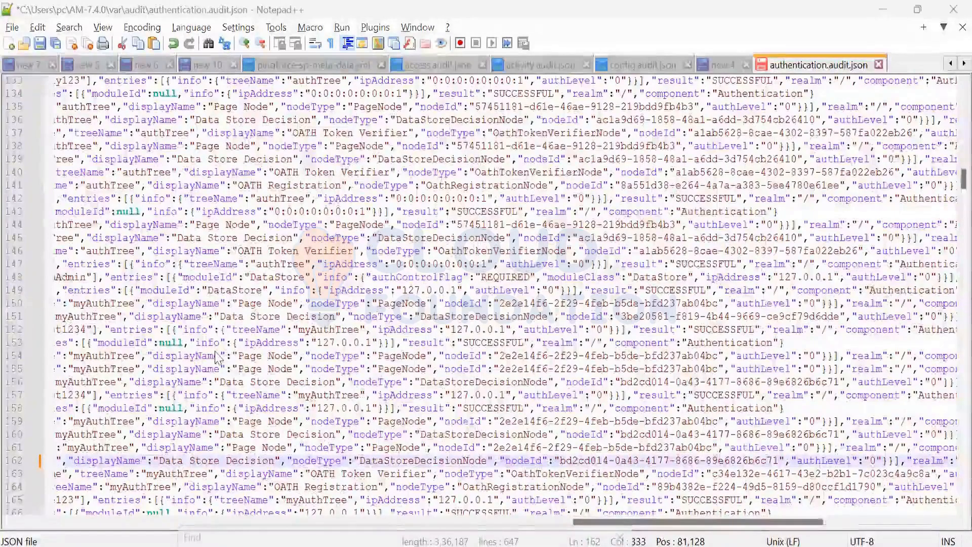
key(alt+Tab)
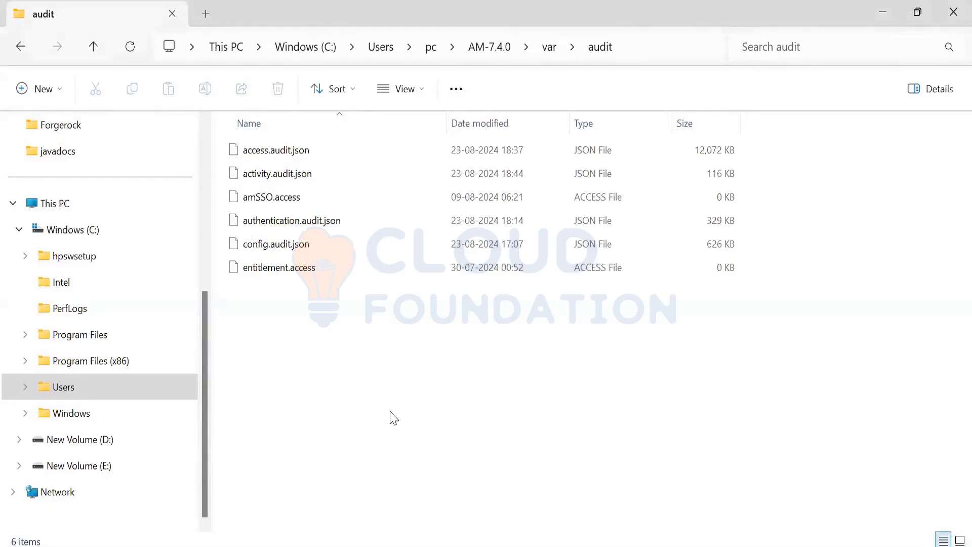
key(alt+Up)
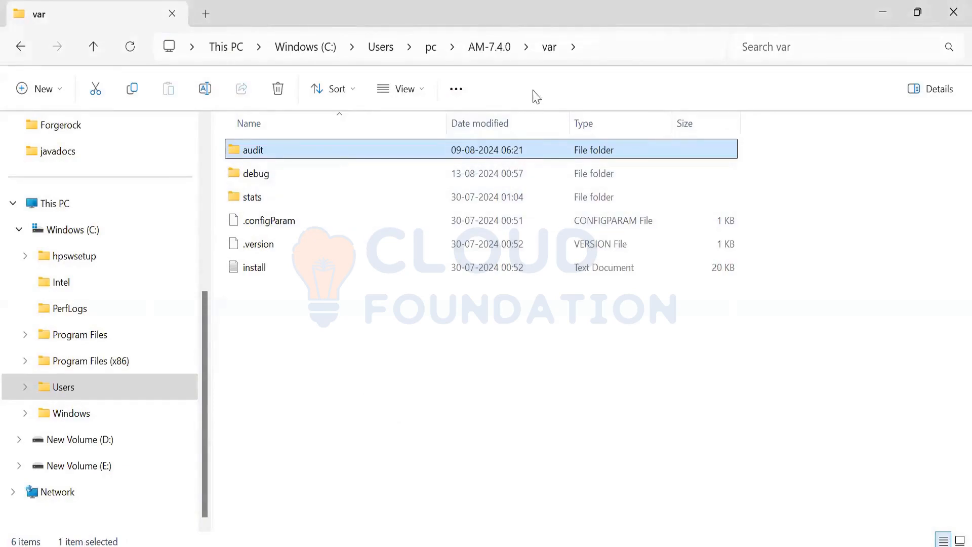
mouse_move(327, 178)
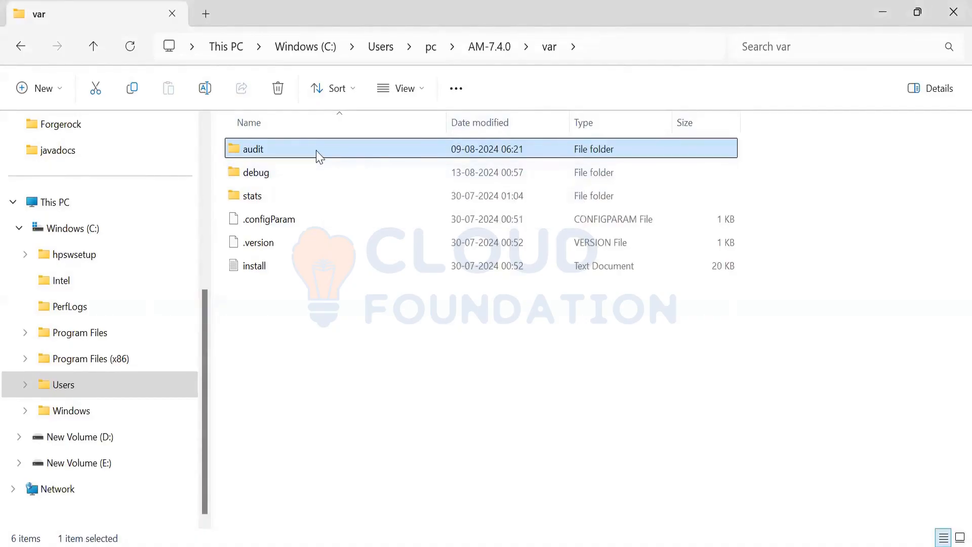
double_click(315, 153)
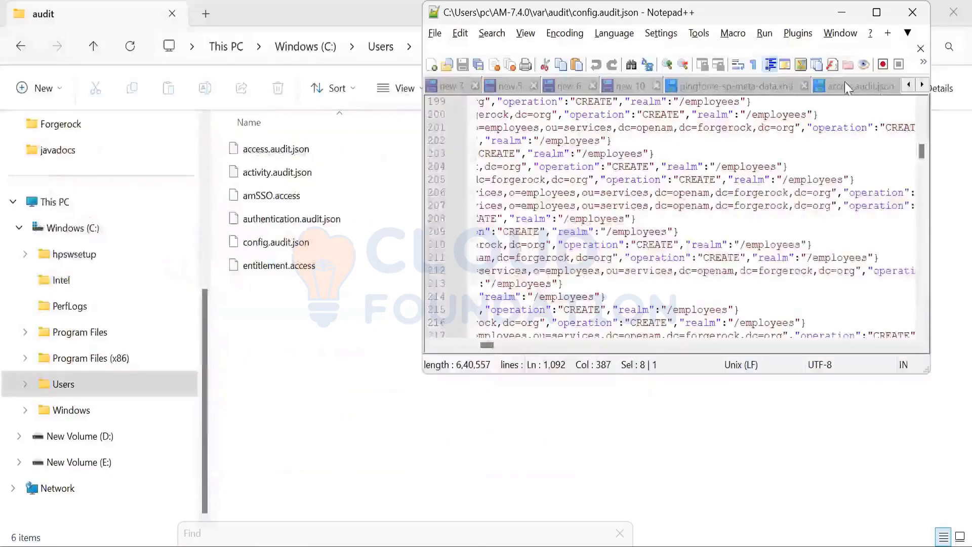
Step: Switch to access.audit.json in Notepad++ and highlight the userRegistration request on line 296 and the authenticate path on line 305
click(845, 86)
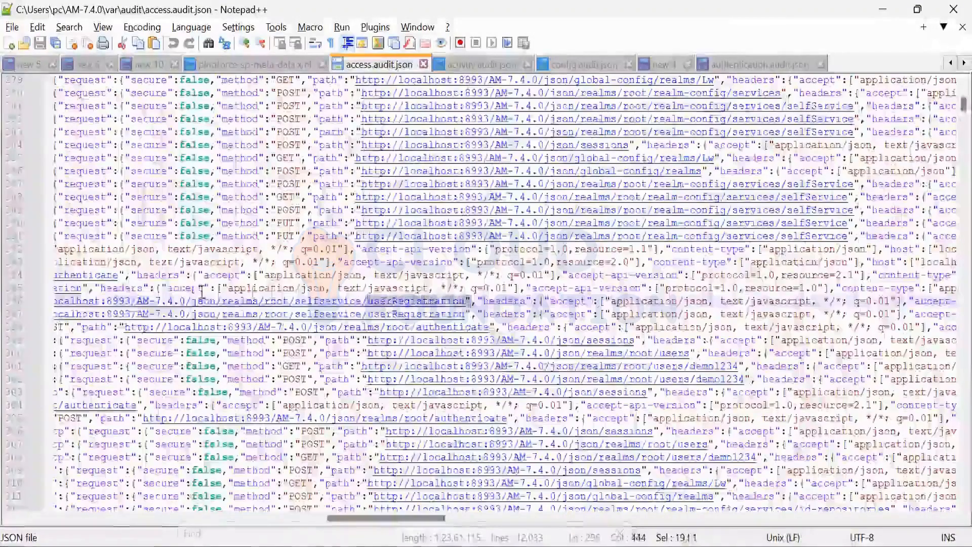
drag(465, 300, 51, 293)
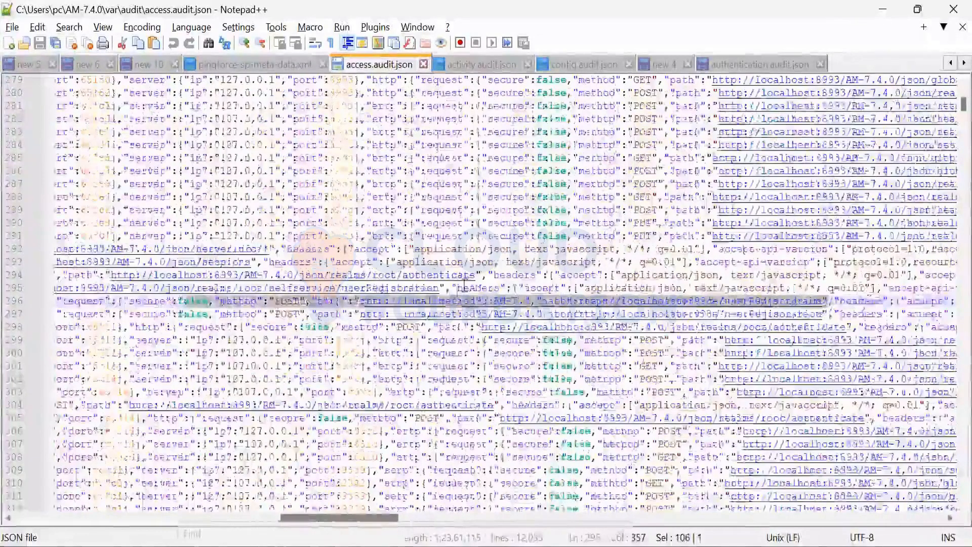
scroll(467, 377, right, 10)
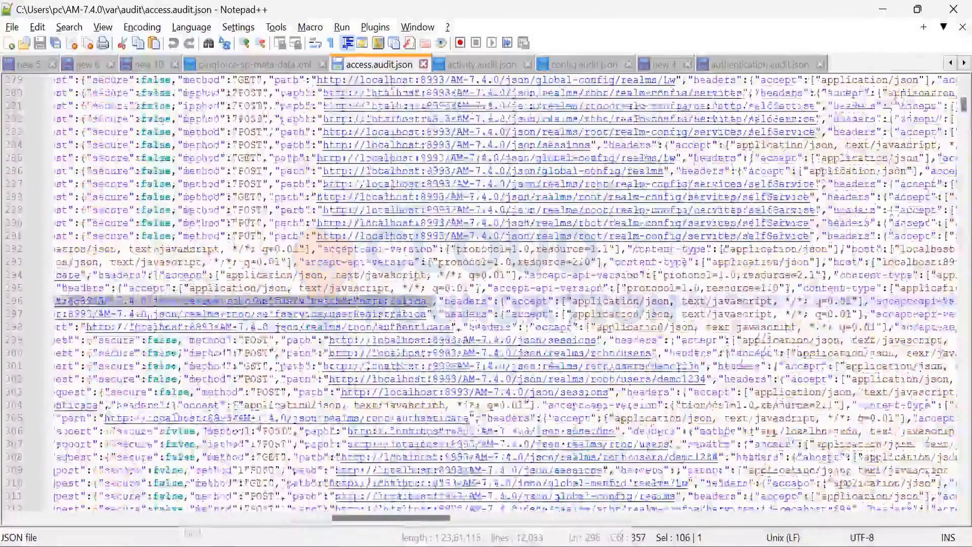
drag(474, 419, 327, 411)
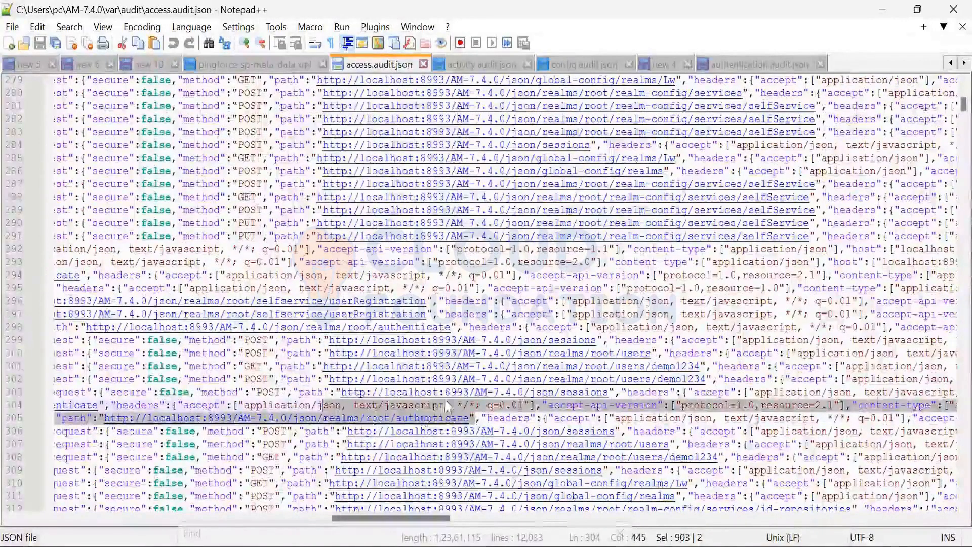
scroll(445, 399, down, 8)
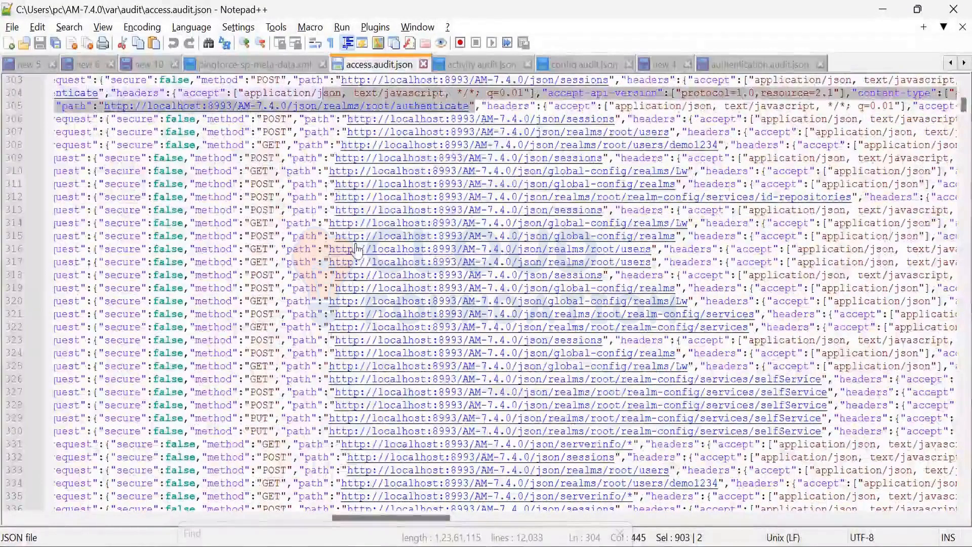
Step: Switch to the ForgeRock Access Management console in the browser and open the OAuth 2.0 clients list of the Top Level Realm
mouse_move(369, 546)
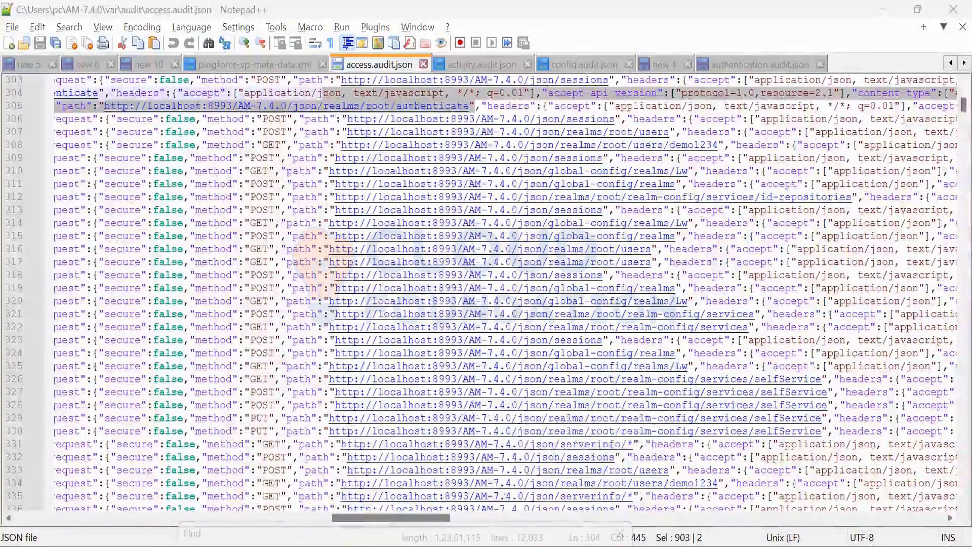
click(369, 546)
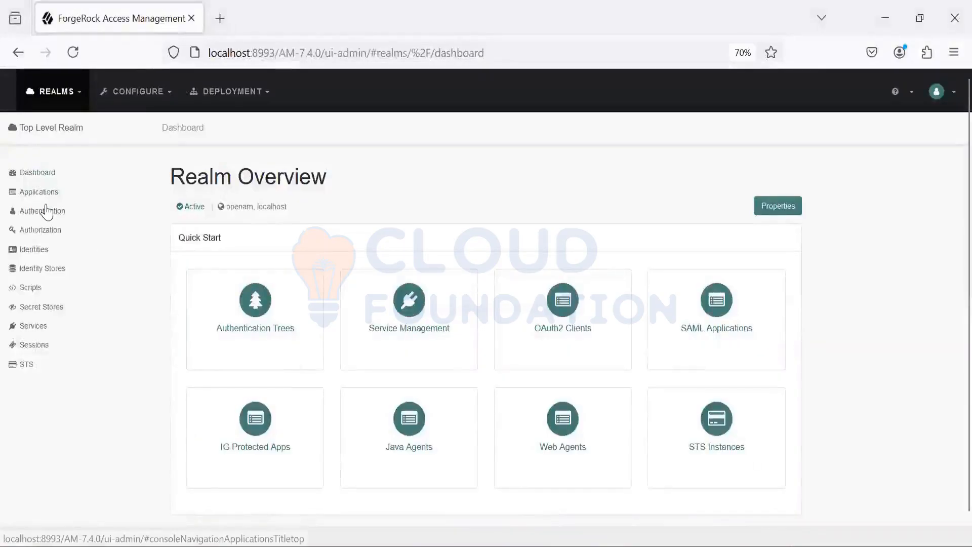
click(39, 192)
click(45, 249)
click(50, 269)
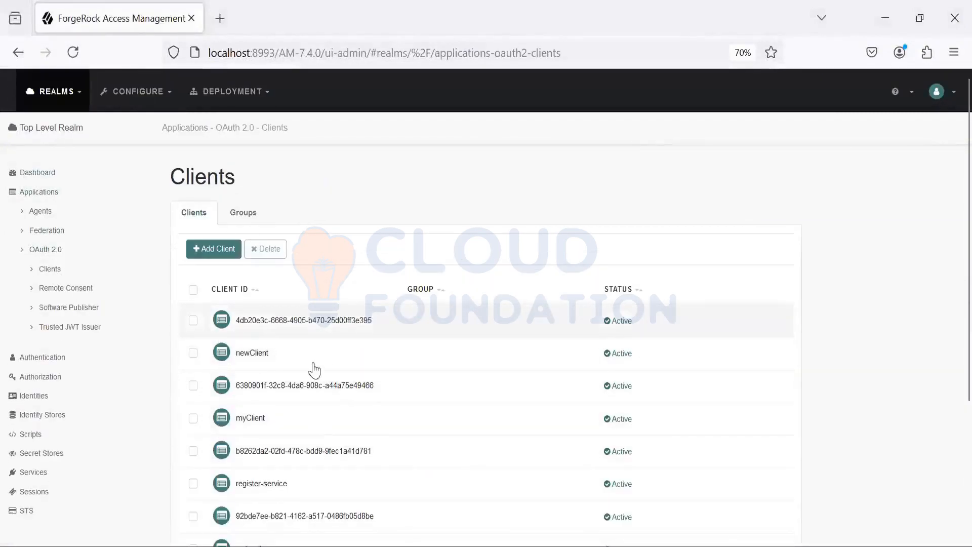
Step: Switch to access.audit.json in Notepad++, reload it and examine the request paths of the newest entries
key(alt+Tab)
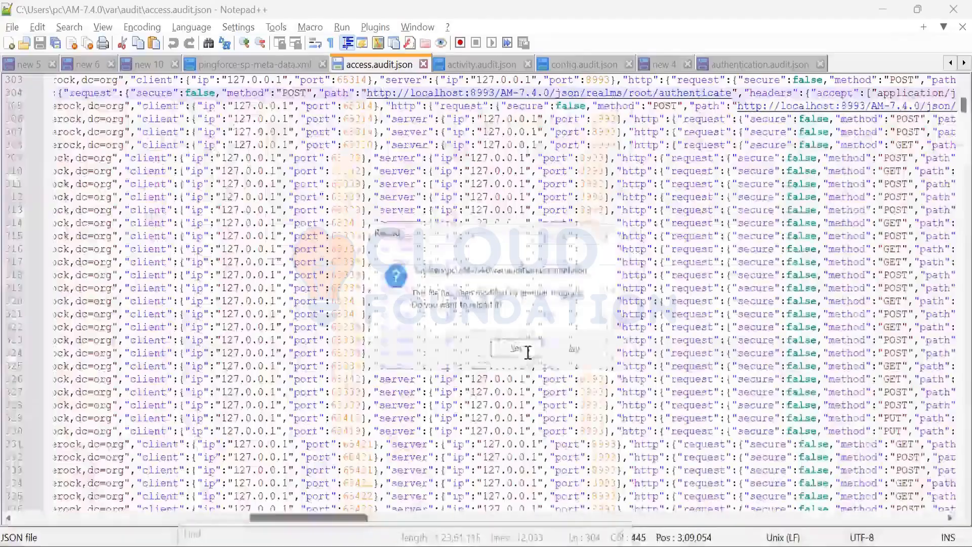
click(519, 349)
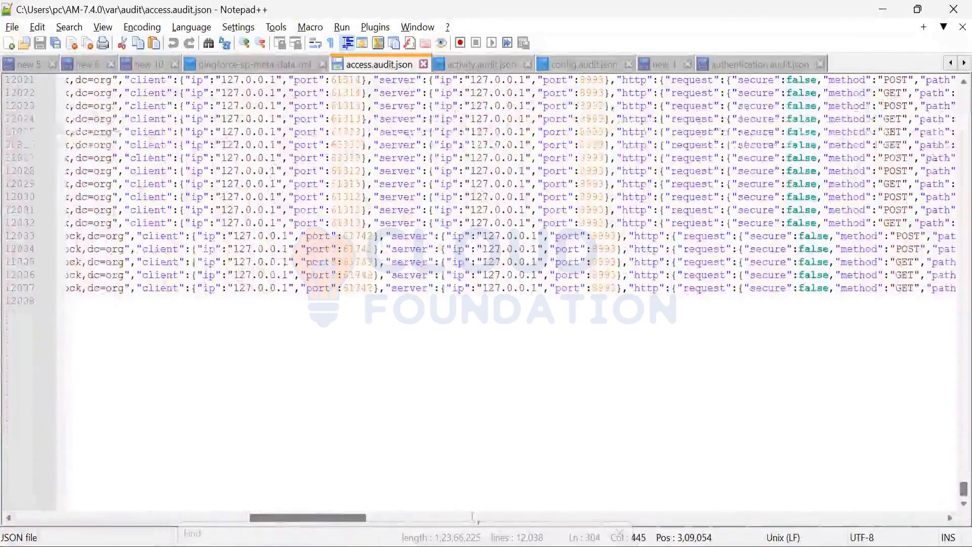
click(213, 517)
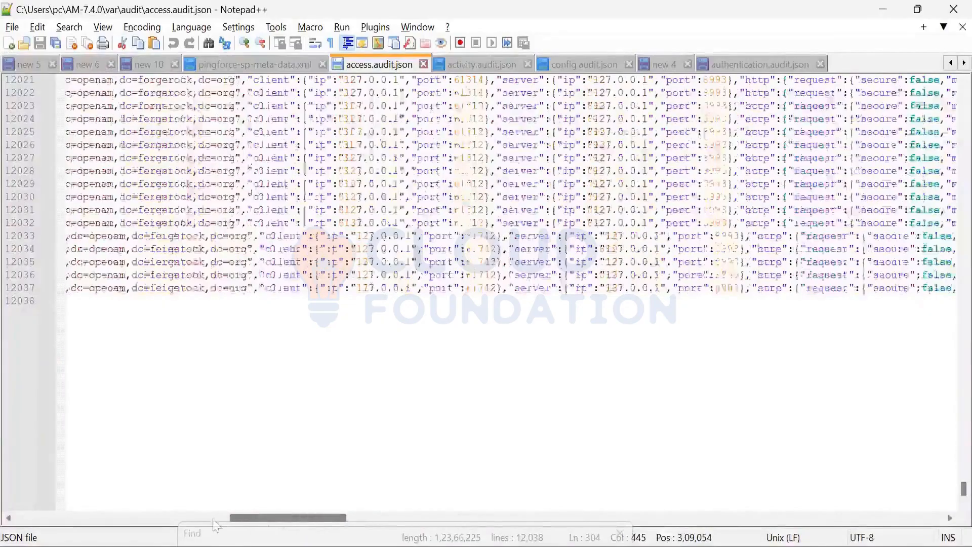
drag(213, 519, 199, 520)
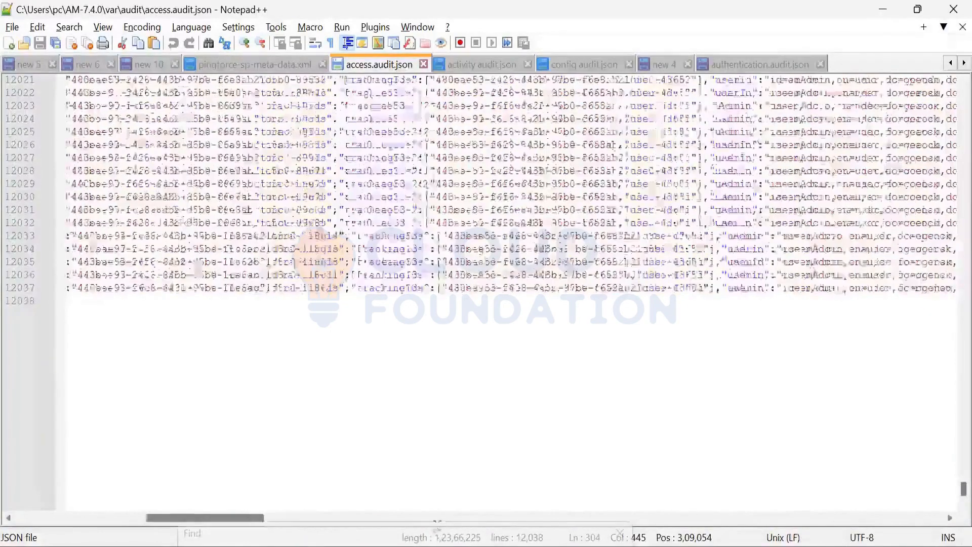
scroll(722, 296, right, 6)
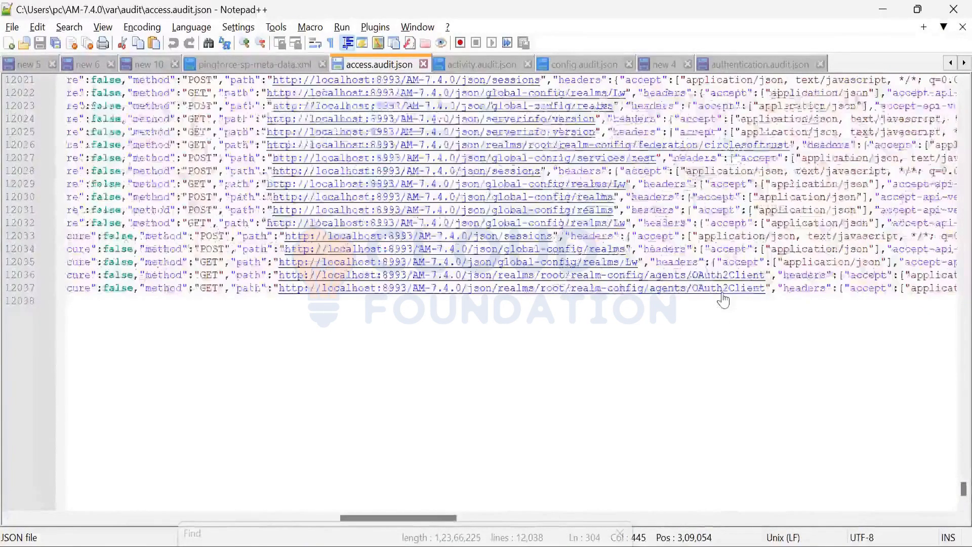
Step: Open the first listed OAuth 2.0 client in the ForgeRock console, and reload access.audit.json in Notepad++ to reach its newest entries
key(alt+Tab)
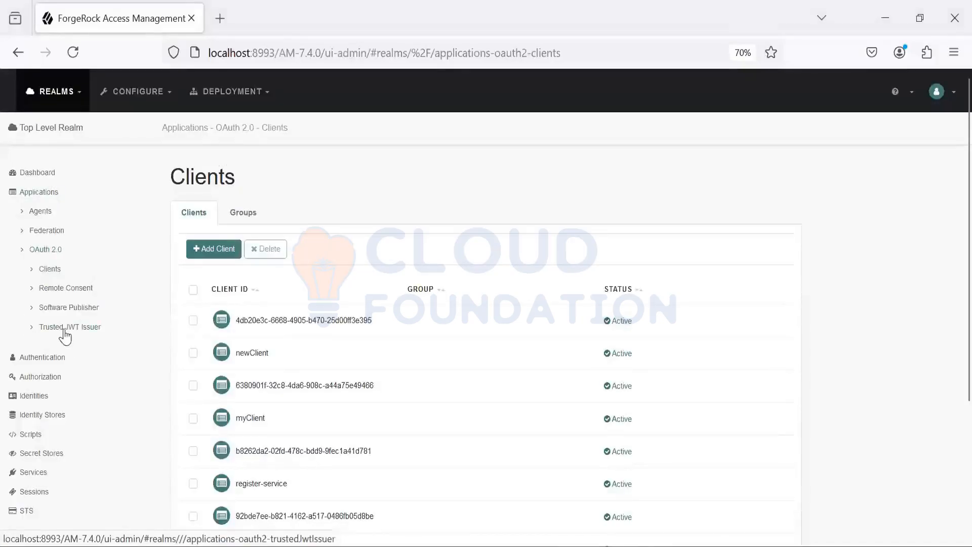
click(268, 321)
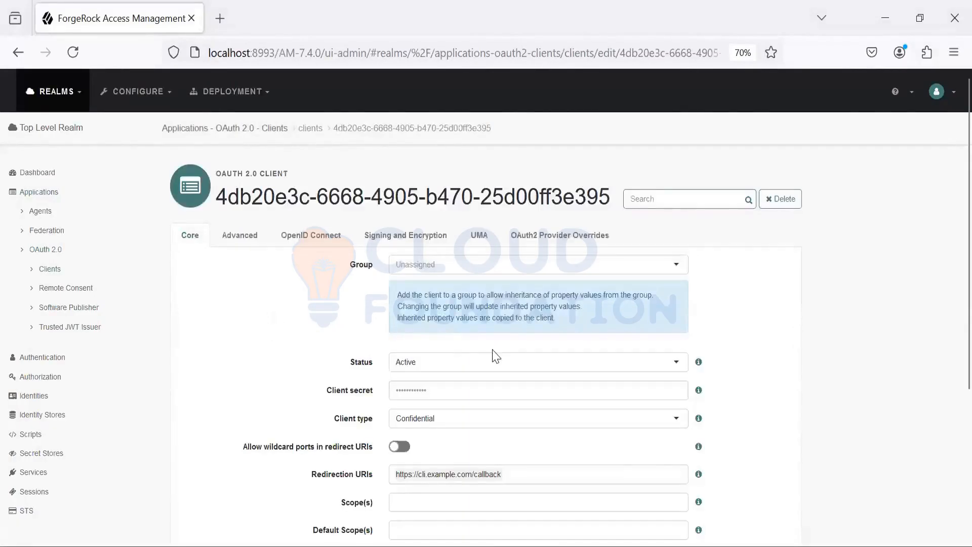
key(alt+Tab)
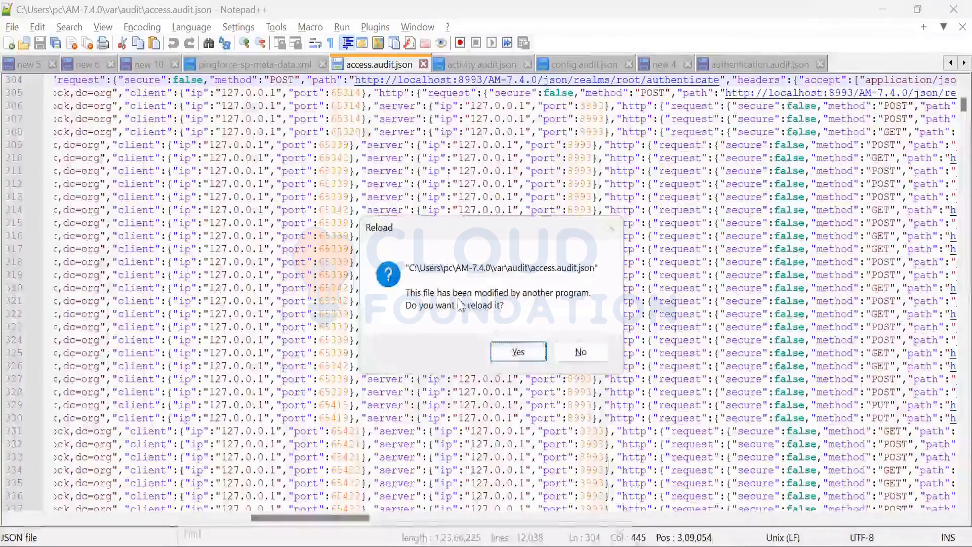
click(514, 355)
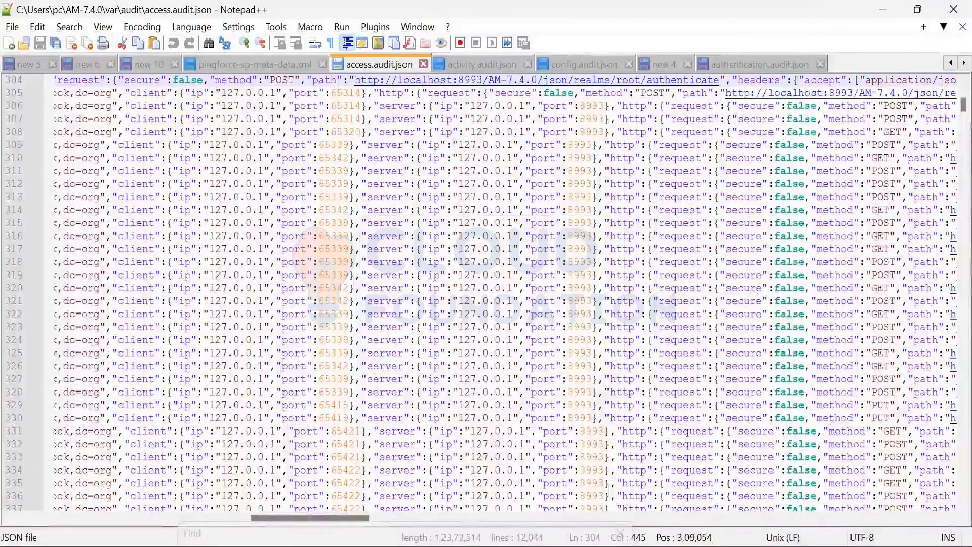
drag(963, 106, 940, 497)
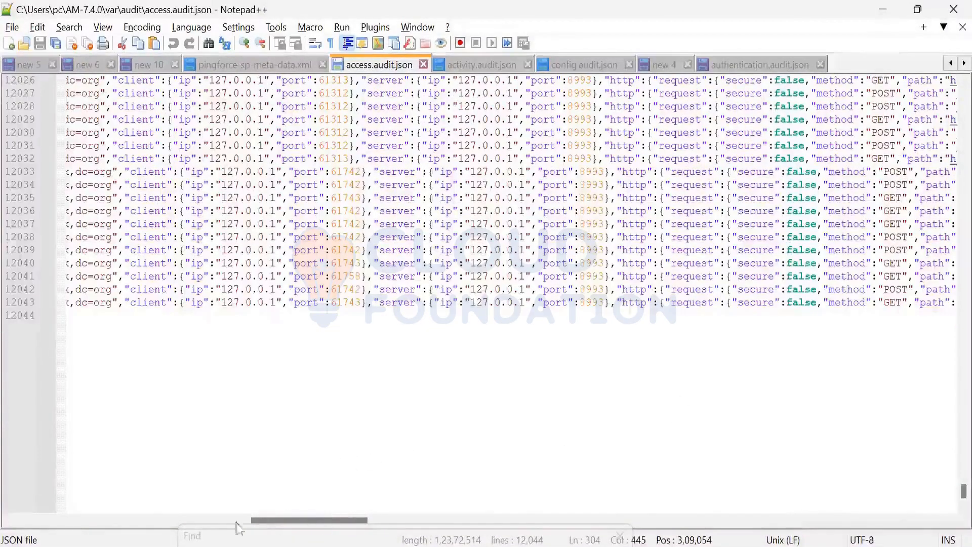
Step: Examine the request path, headers, operation and response status of the newest OAuth2Client entries in access.audit.json
drag(177, 533, 134, 535)
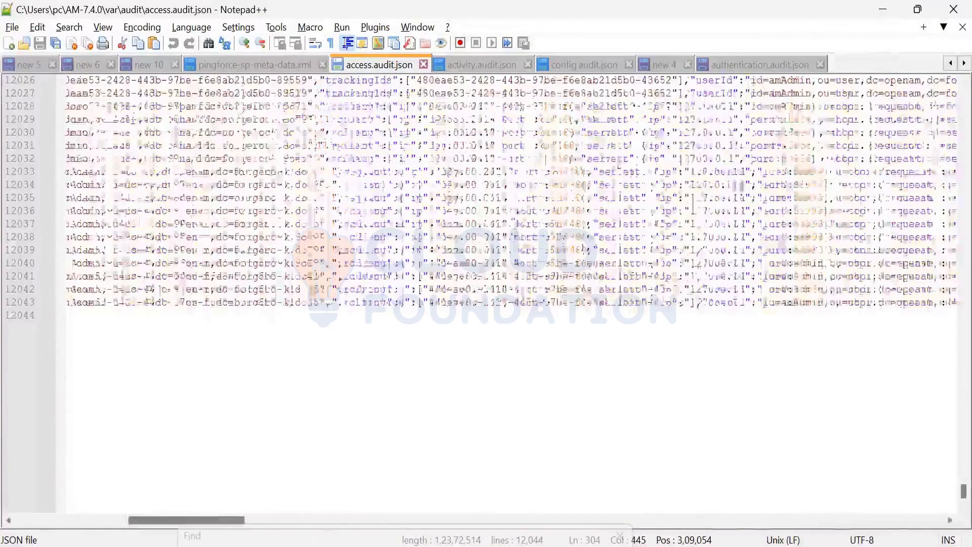
drag(419, 544, 445, 544)
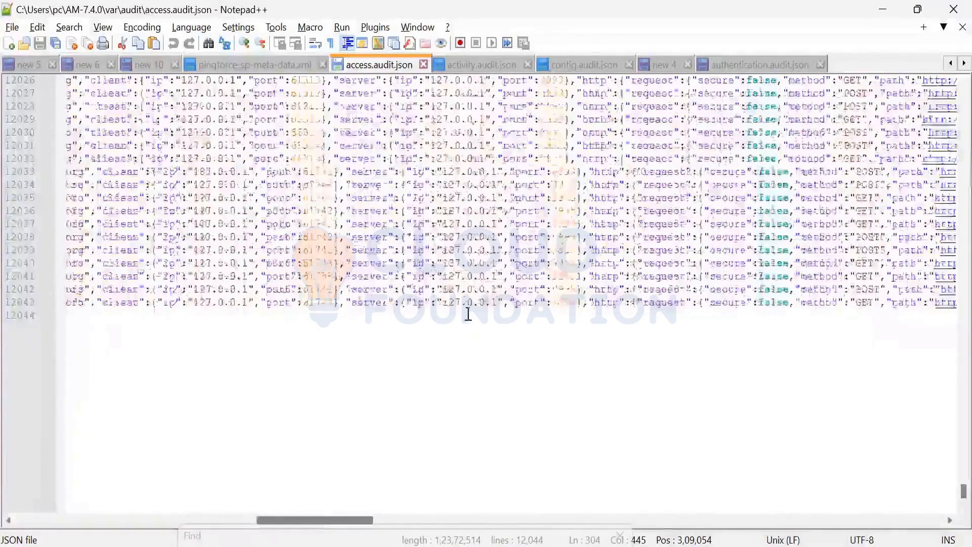
scroll(463, 311, right, 10)
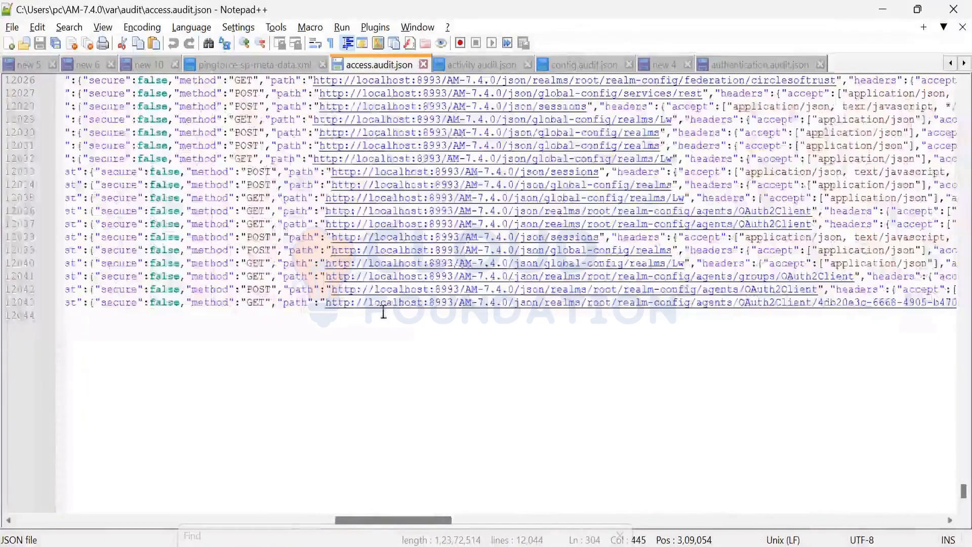
scroll(366, 306, right, 6)
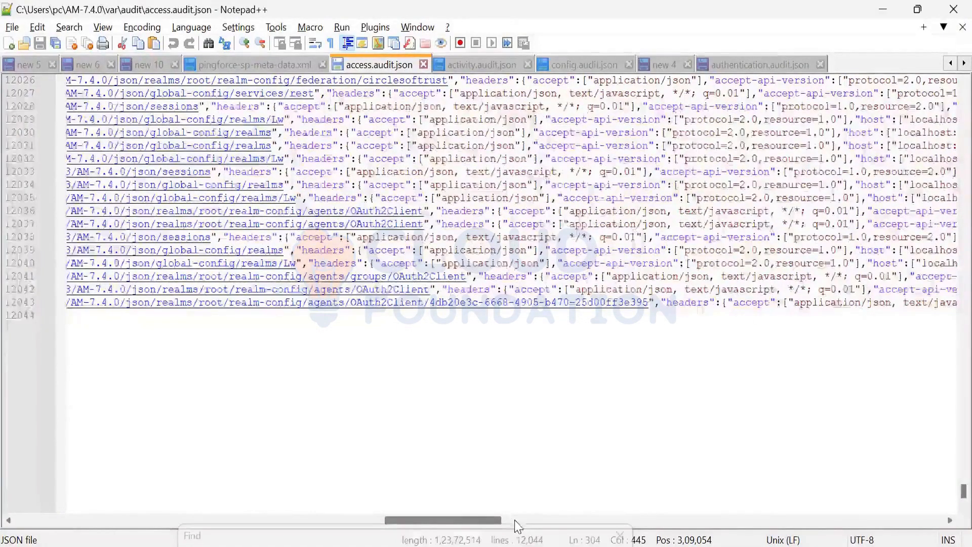
scroll(549, 522, right, 5)
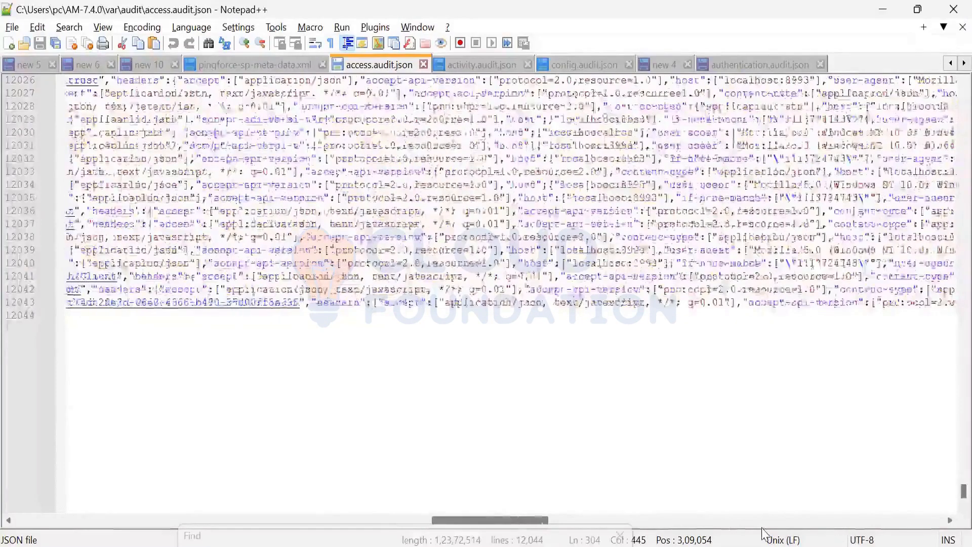
scroll(385, 474, right, 15)
scroll(458, 476, right, 12)
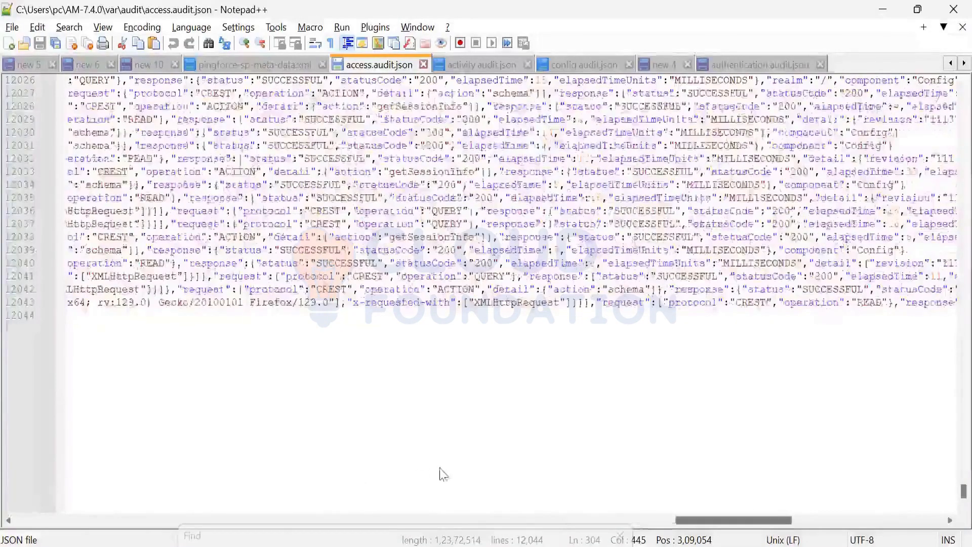
scroll(442, 466, left, 20)
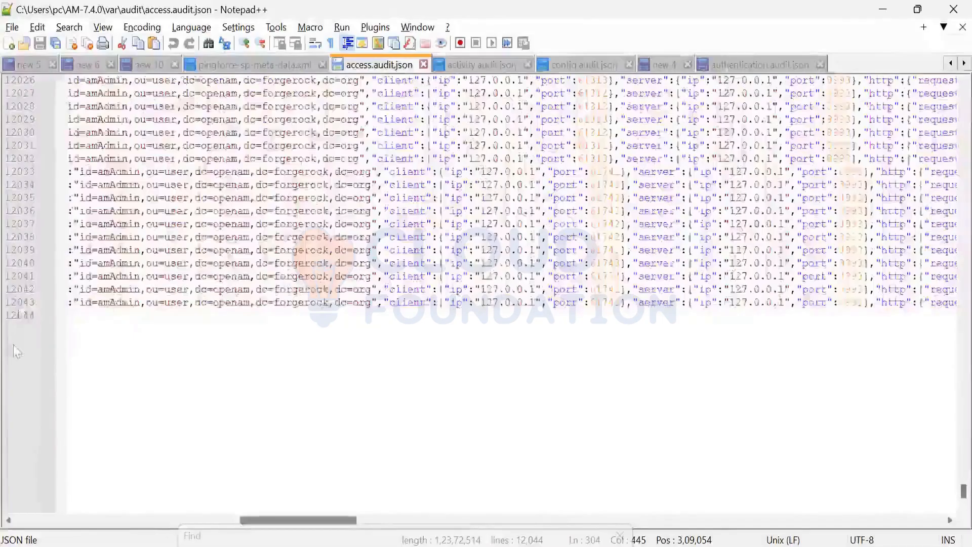
scroll(15, 375, right, 14)
scroll(20, 402, left, 2)
scroll(20, 402, left, 1)
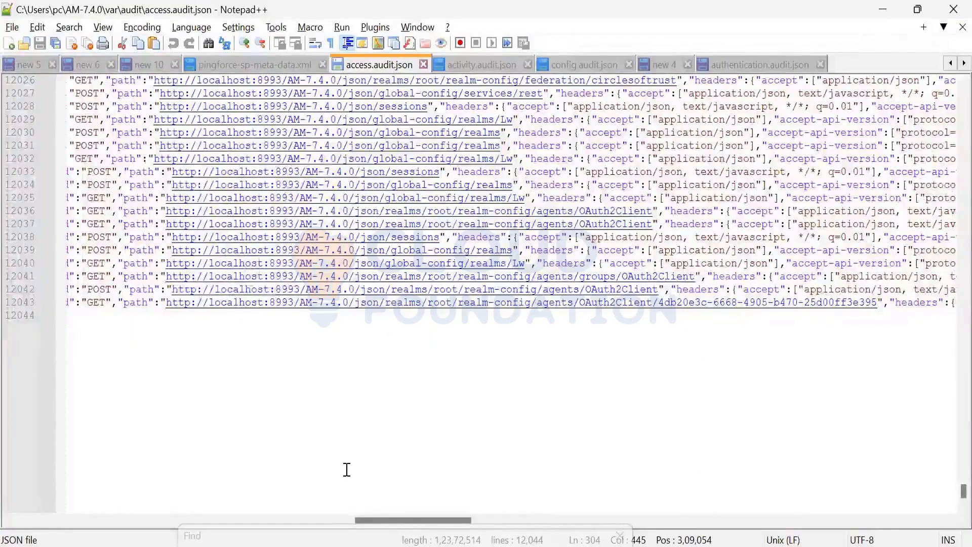
Step: Check the newest entries' timestamps and request paths, and highlight amAdmin in the userId on line 12043
click(82, 520)
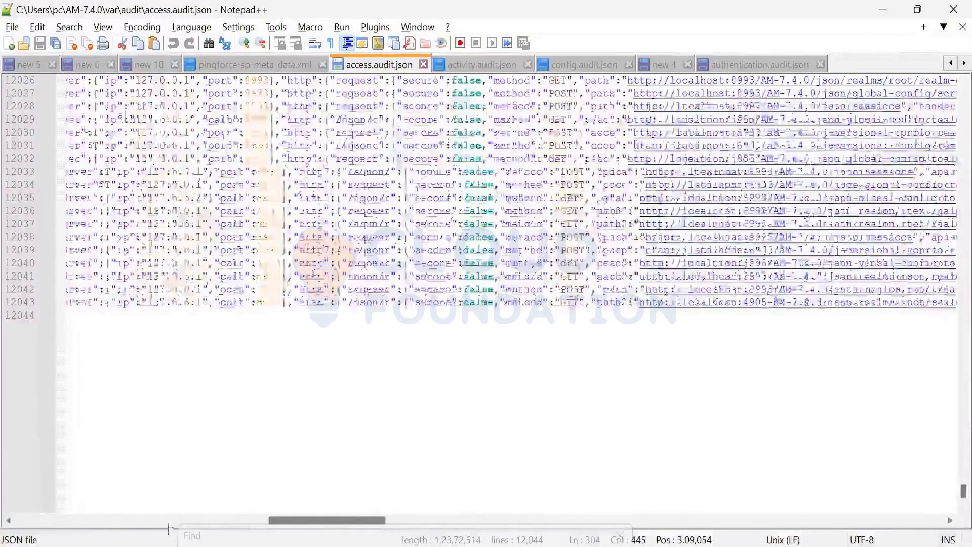
click(80, 519)
click(66, 521)
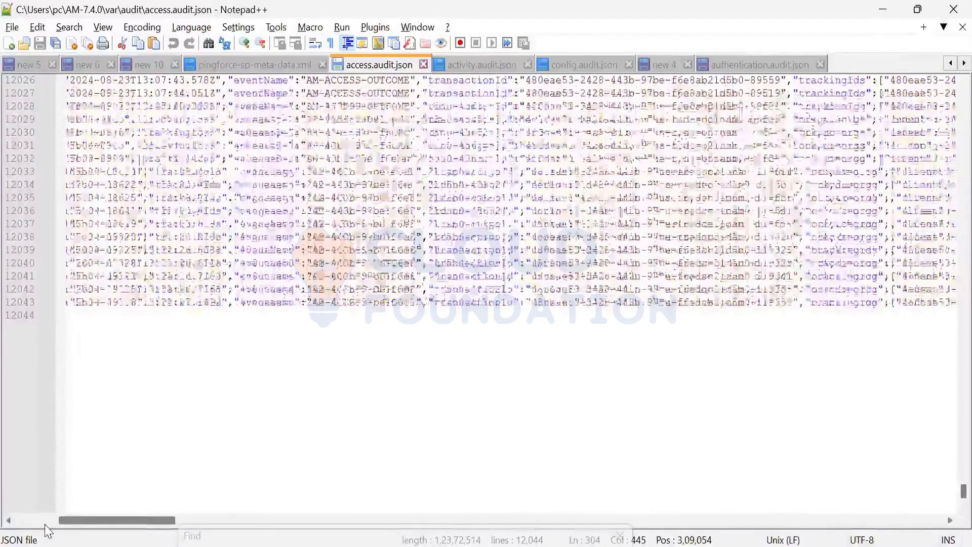
scroll(137, 533, right, 4)
scroll(137, 532, left, 9)
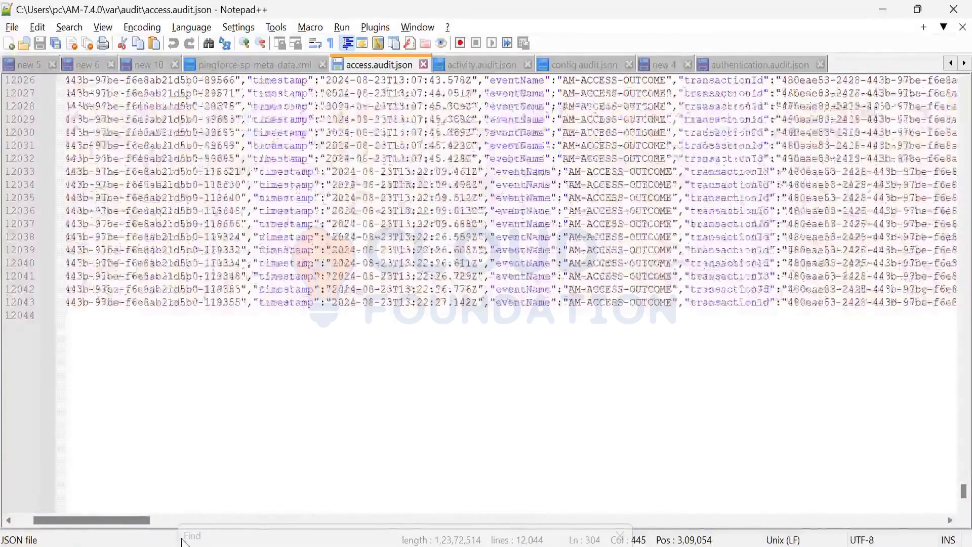
scroll(199, 537, right, 10)
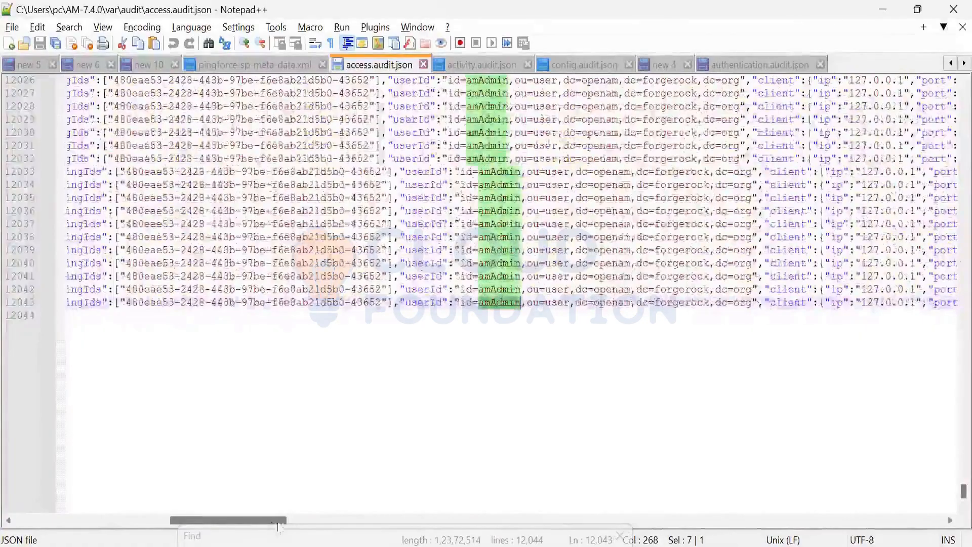
scroll(313, 530, right, 8)
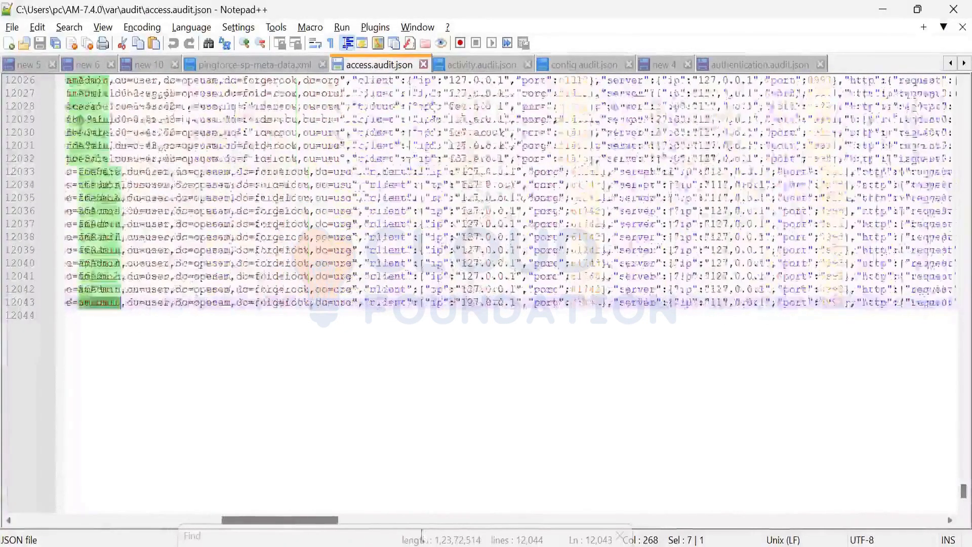
scroll(784, 277, right, 6)
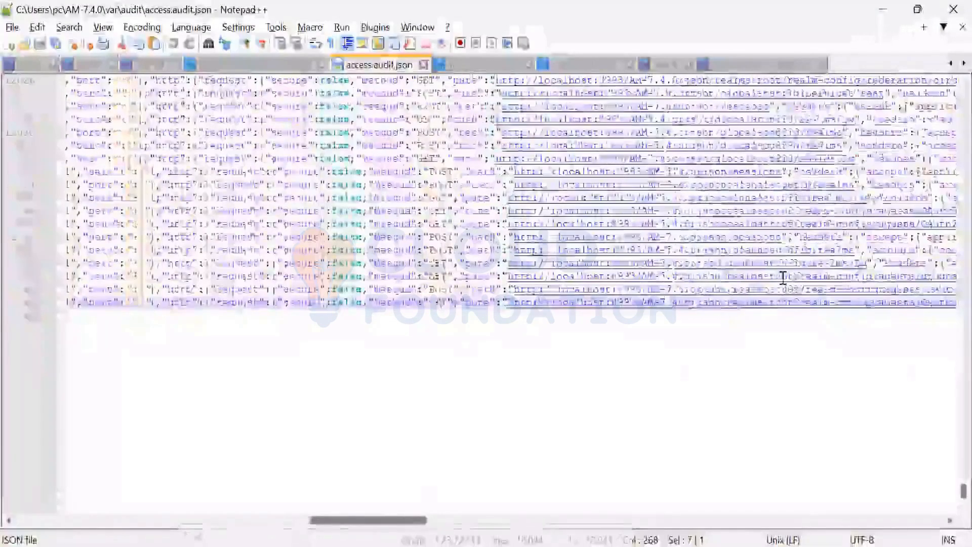
scroll(783, 278, right, 2)
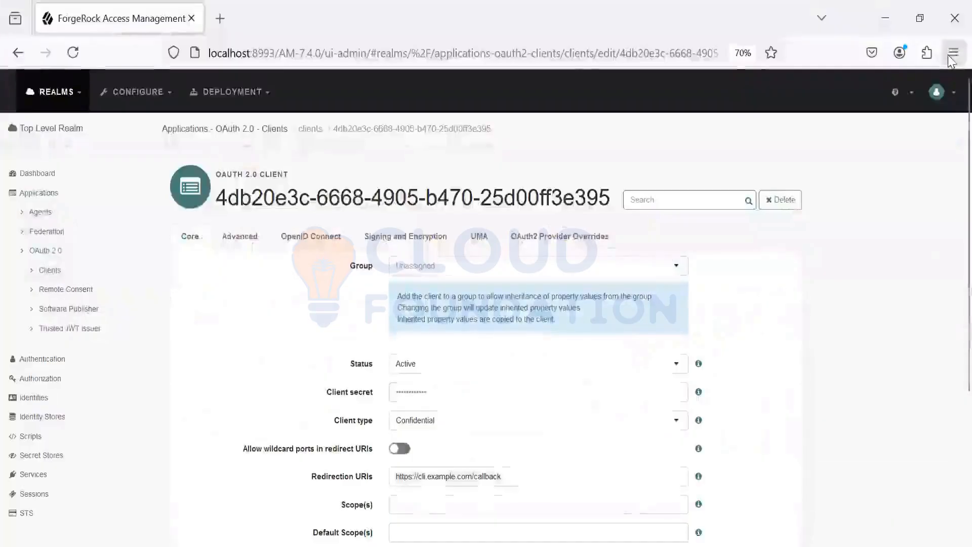
Step: Switch to Firefox and load the AM-7.4.0 sign-in page at localhost:8993 in a new private window
click(954, 52)
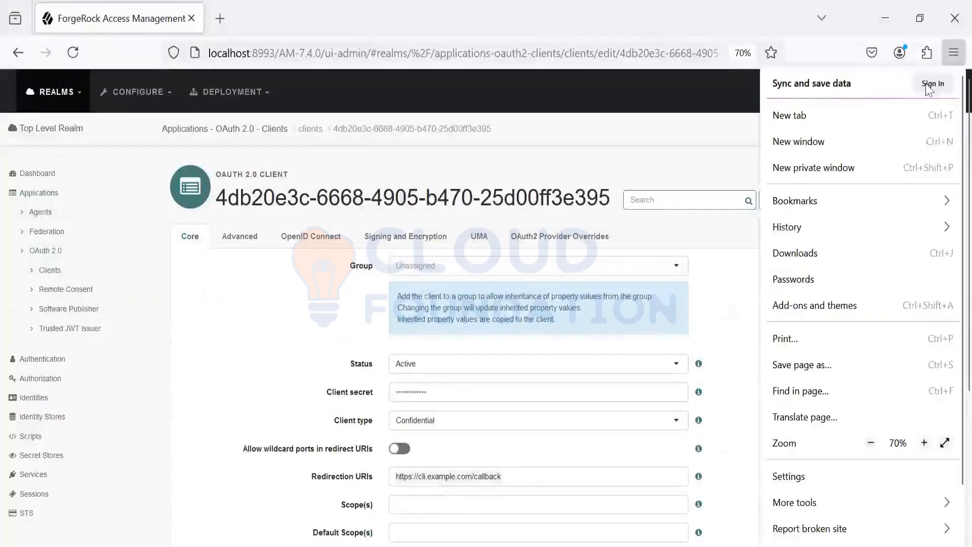
click(829, 163)
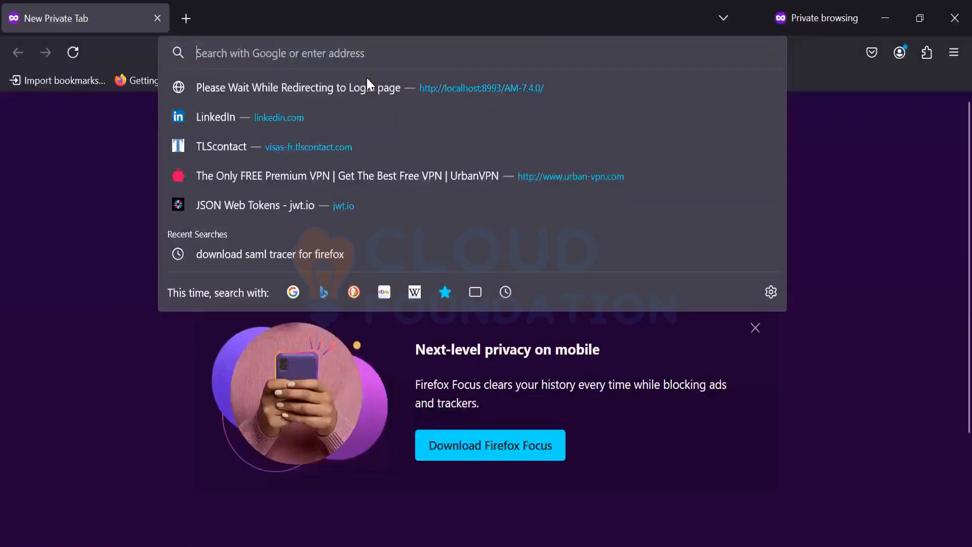
click(293, 83)
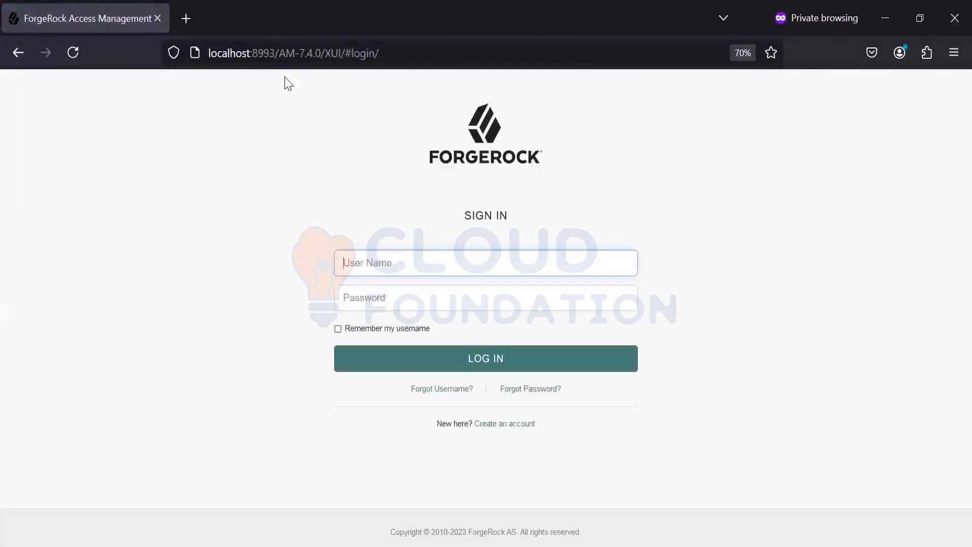
Step: Switch to authentication.audit.json in Notepad++ and reload it, discarding the unsaved changes
key(alt+Tab)
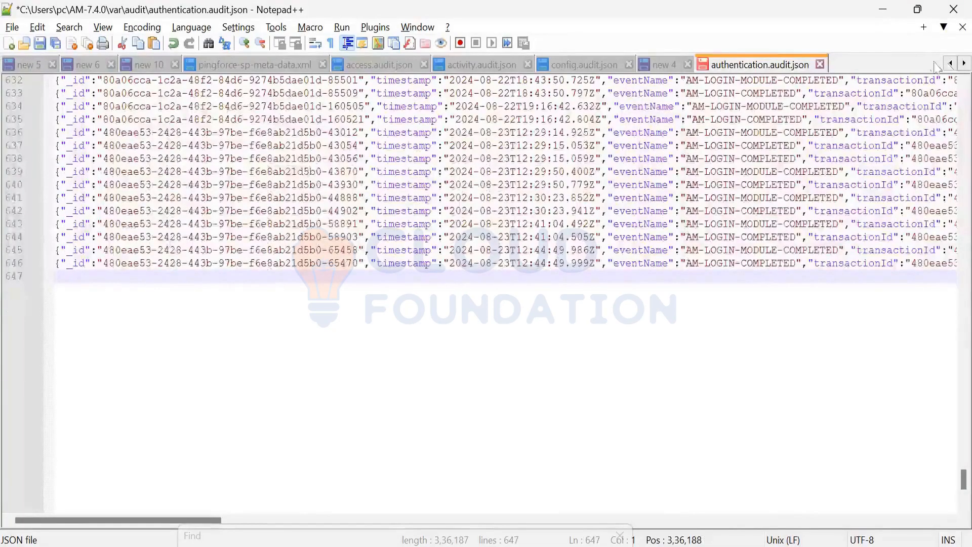
click(949, 63)
click(949, 63)
click(950, 63)
click(949, 63)
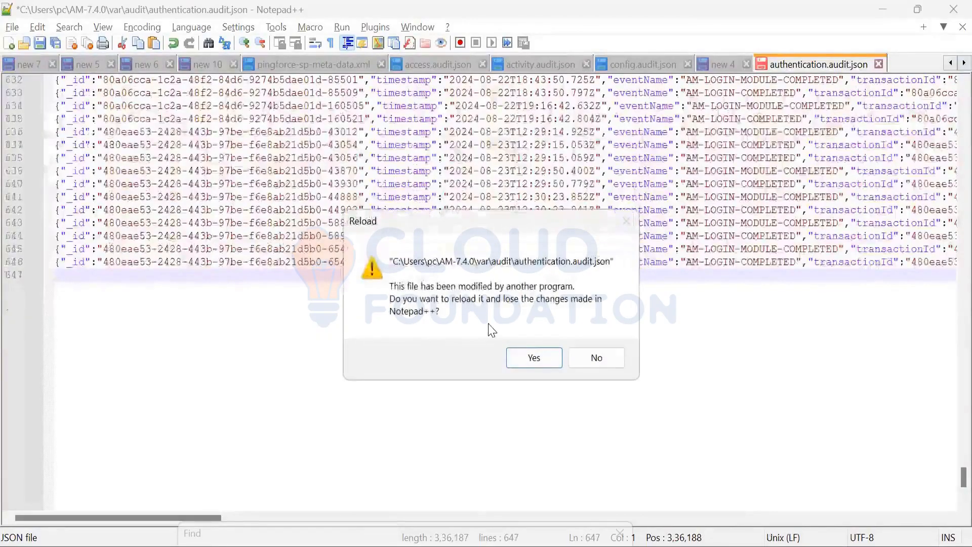
click(534, 358)
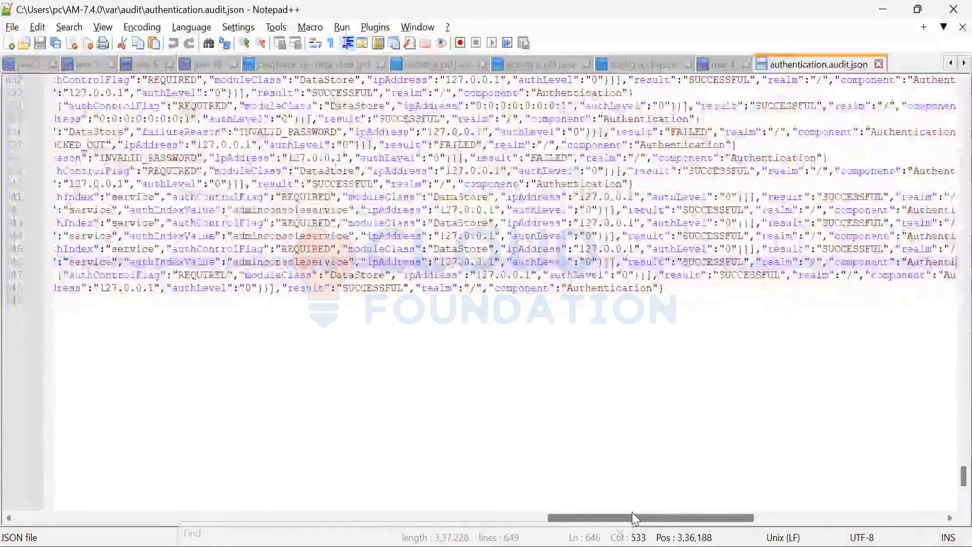
Step: Examine the newest login entries in authentication.audit.json and highlight test1234 in the userId on line 648
drag(633, 518, 587, 526)
scroll(200, 505, left, 10)
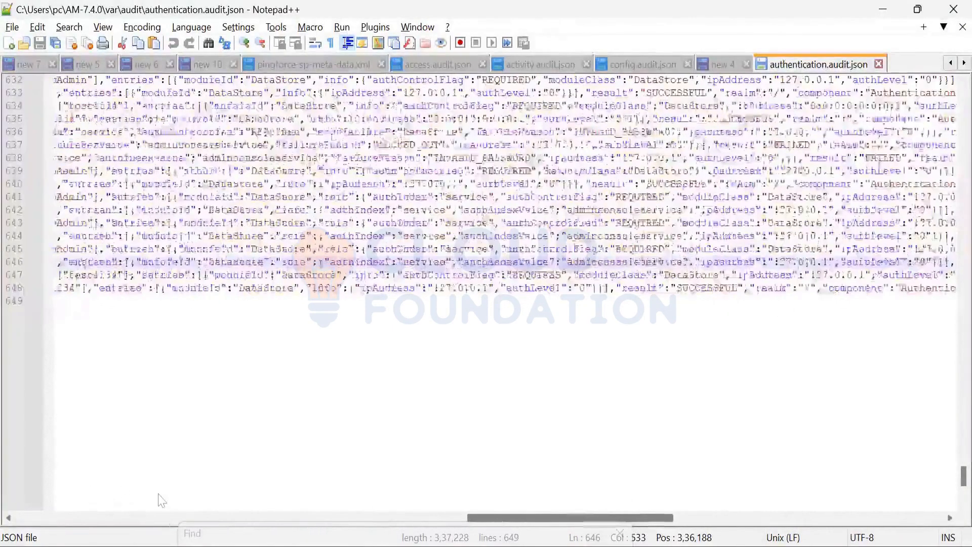
scroll(206, 493, right, 3)
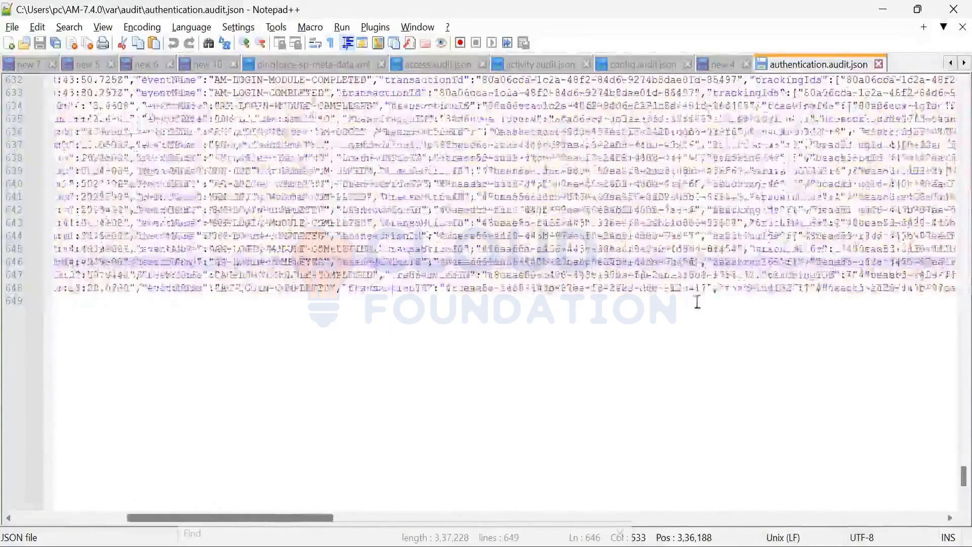
scroll(732, 288, right, 4)
scroll(729, 297, right, 2)
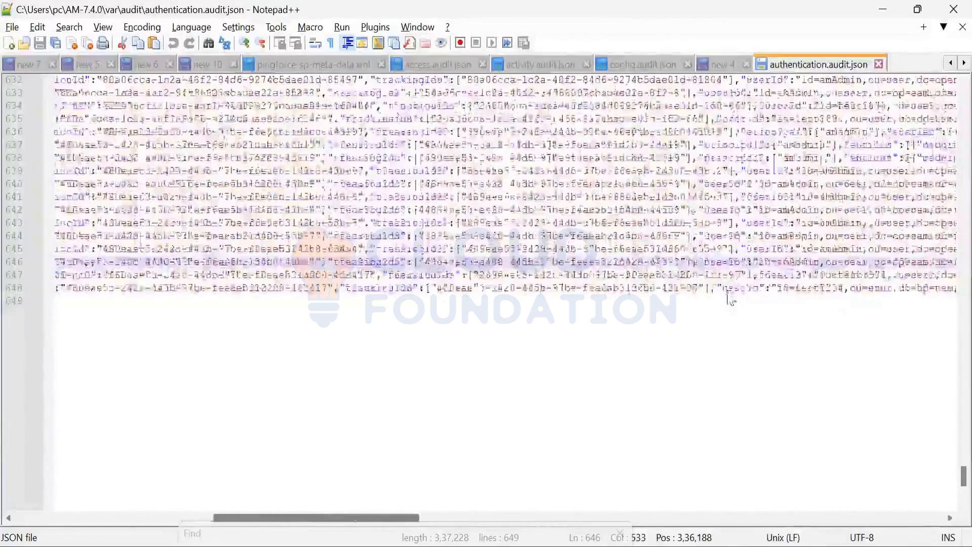
scroll(729, 300, right, 1)
double_click(728, 288)
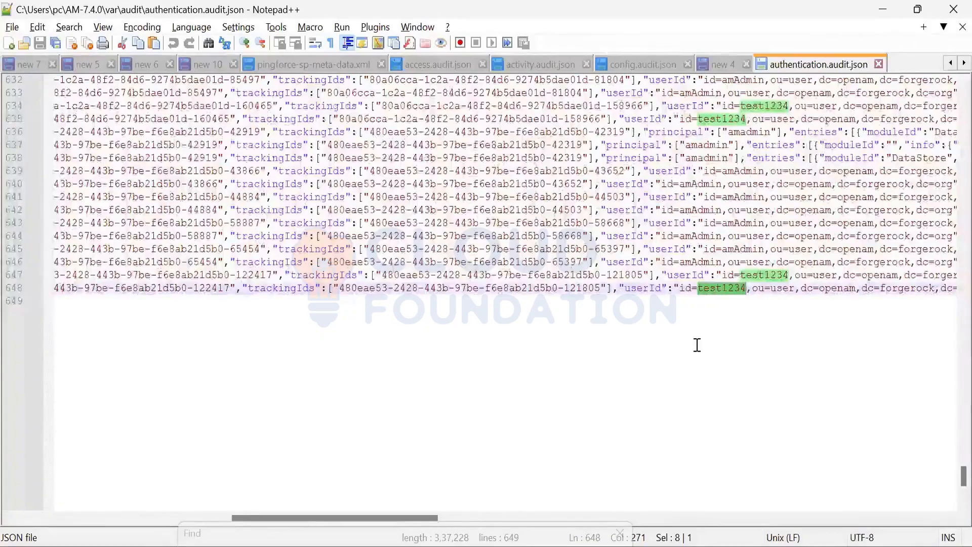
Step: Check the result, realm and timestamp fields of the newest login entries in authentication.audit.json
drag(415, 517, 748, 517)
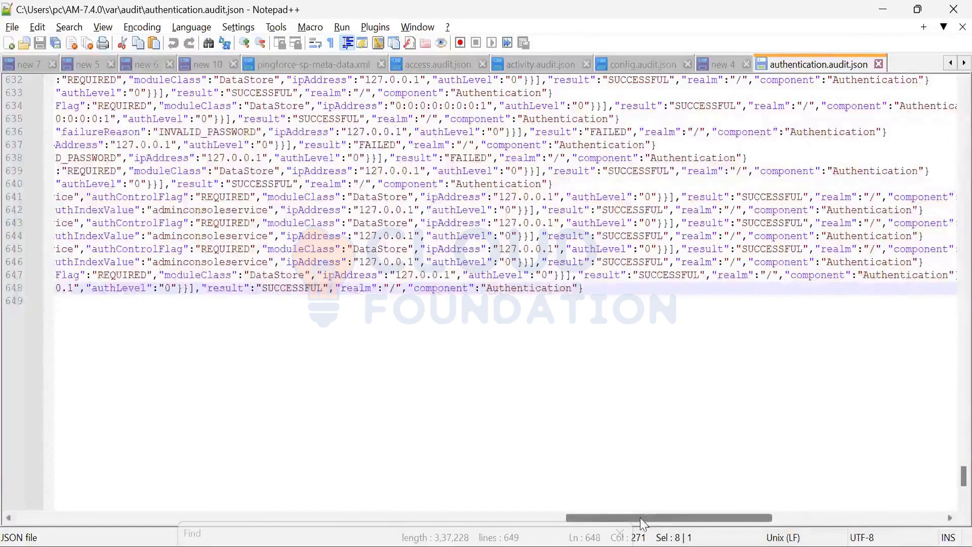
drag(641, 520, 153, 521)
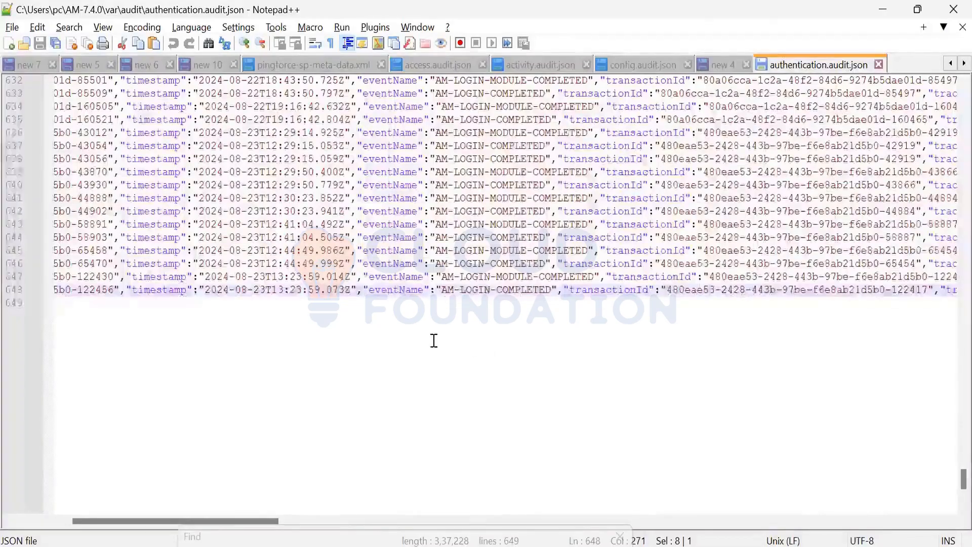
Step: Switch to the audit folder in File Explorer and open config.audit.json in Notepad++
mouse_move(273, 541)
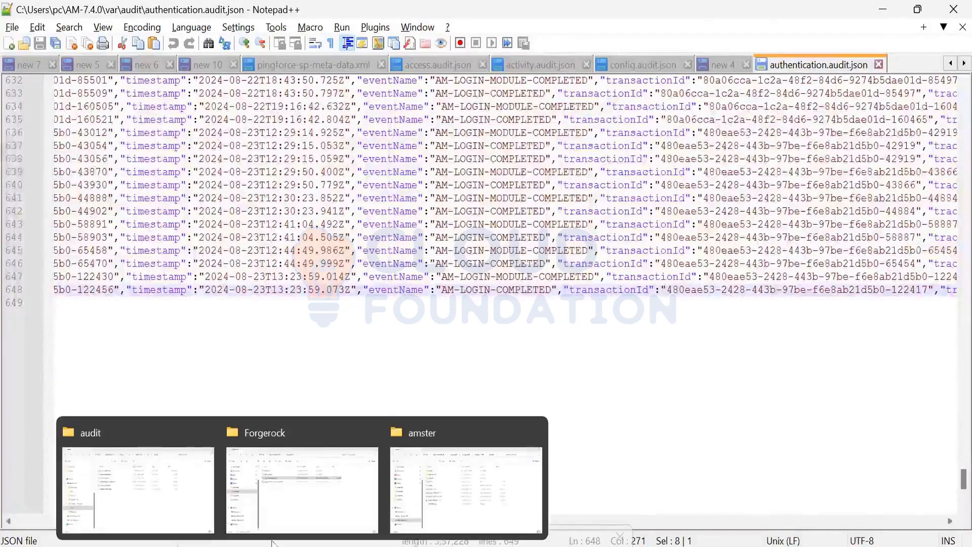
click(173, 499)
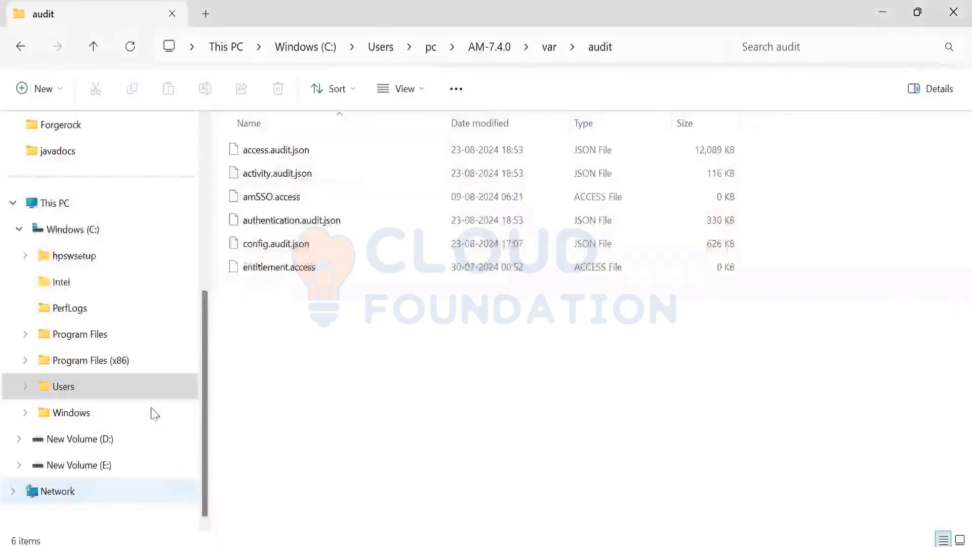
click(288, 252)
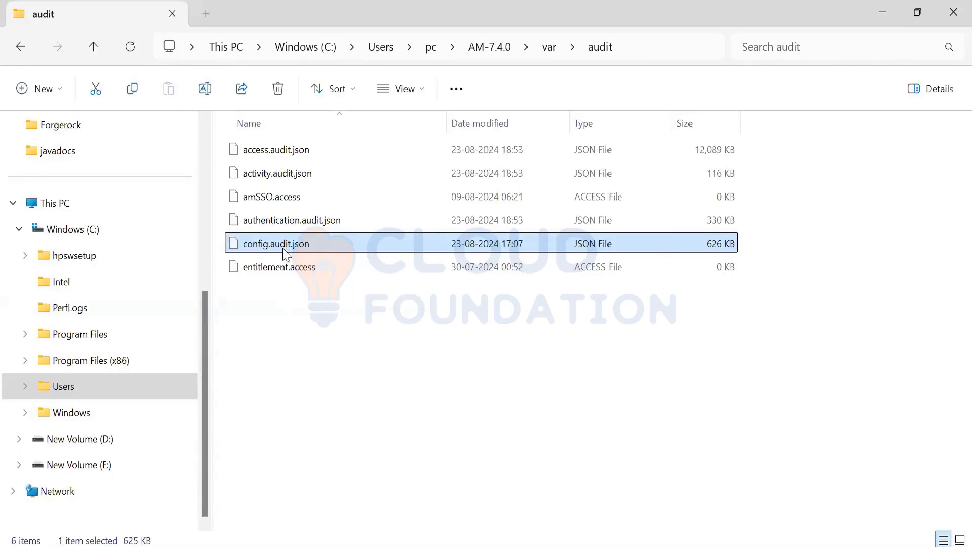
double_click(287, 248)
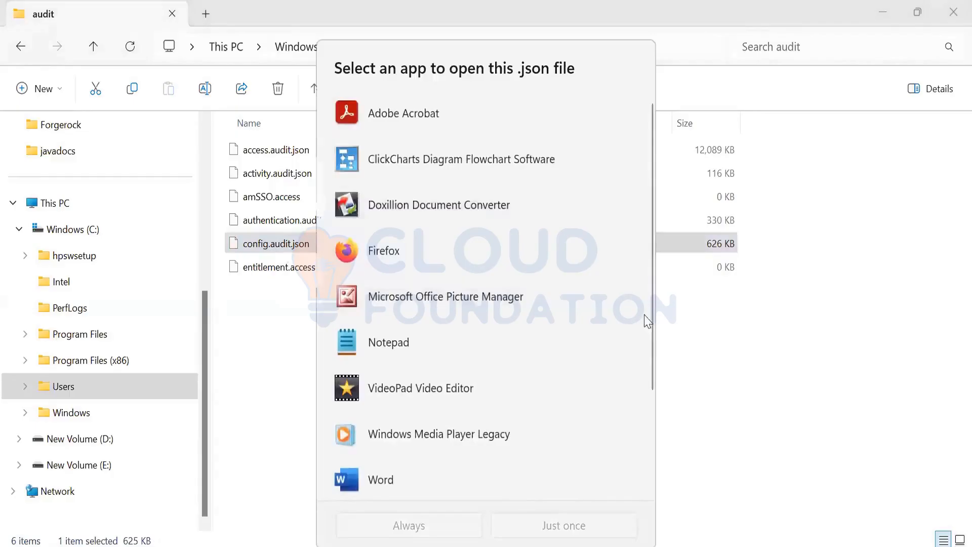
click(315, 243)
right_click(315, 243)
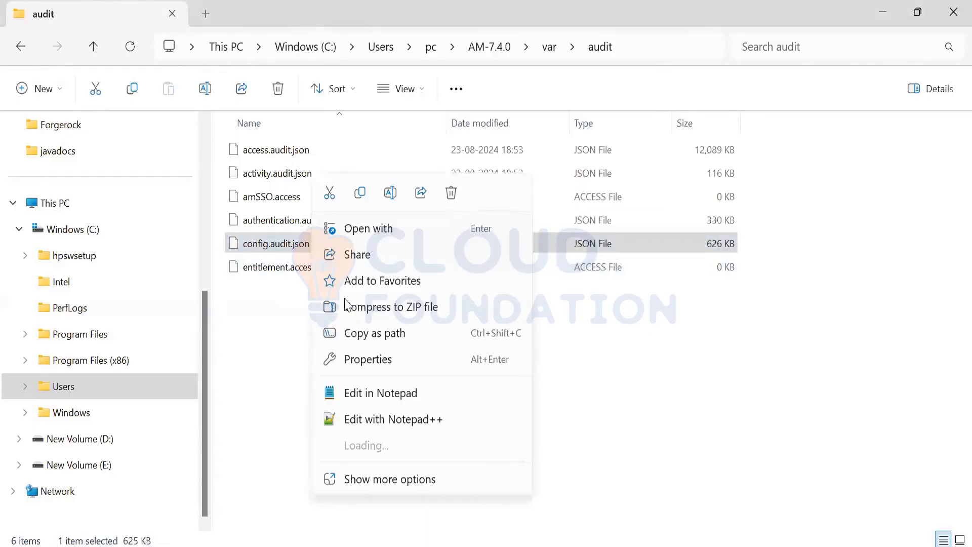
click(372, 420)
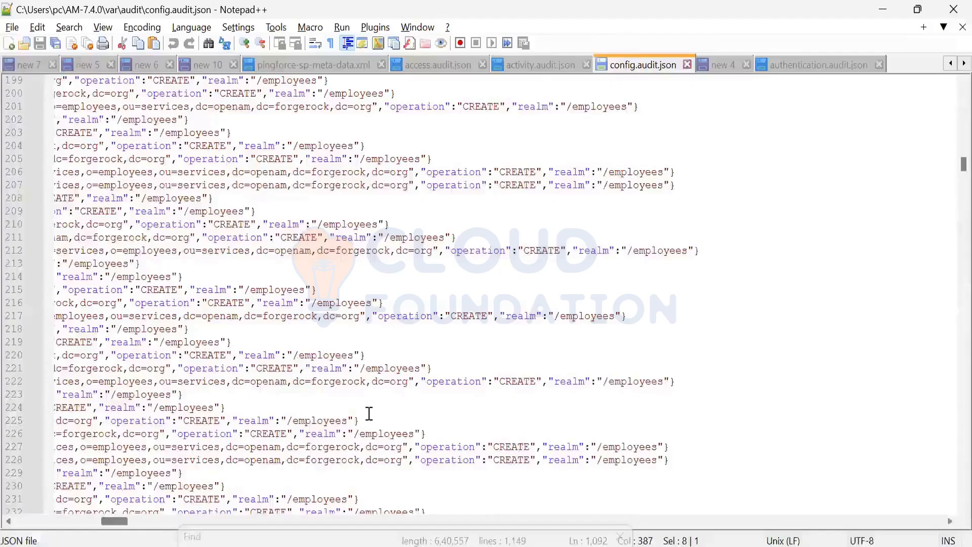
Step: Close the authentication.audit.json, config.audit.json and activity.audit.json files, discarding the unsaved changes in the activity log
click(880, 65)
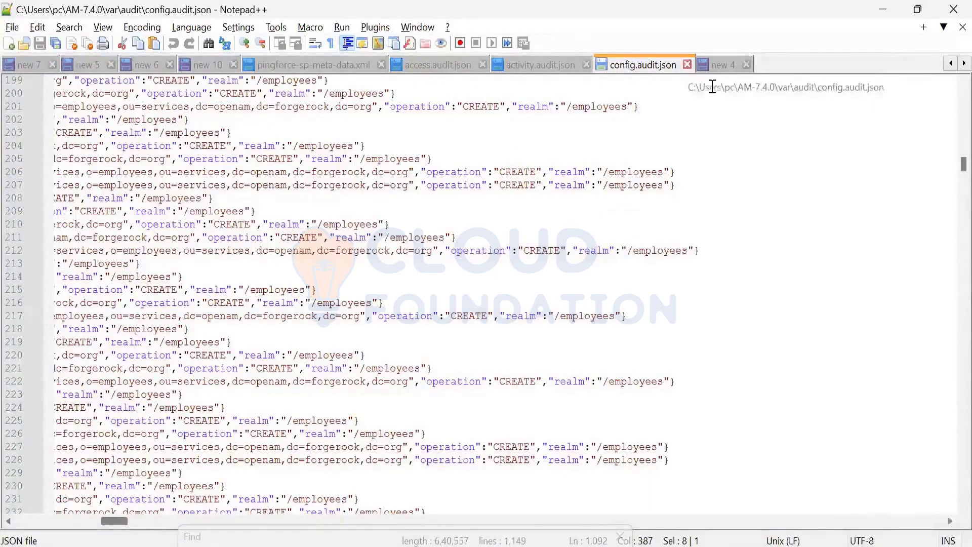
click(687, 64)
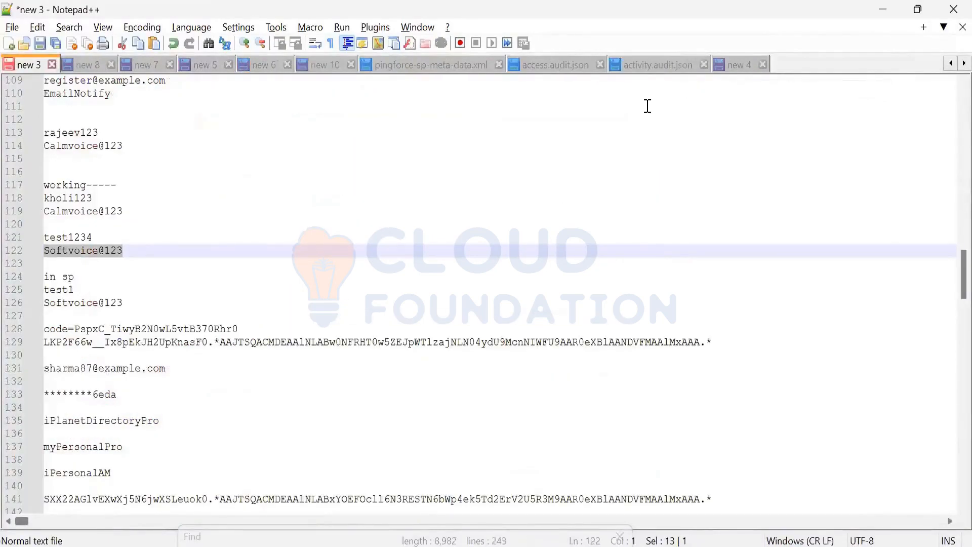
click(681, 65)
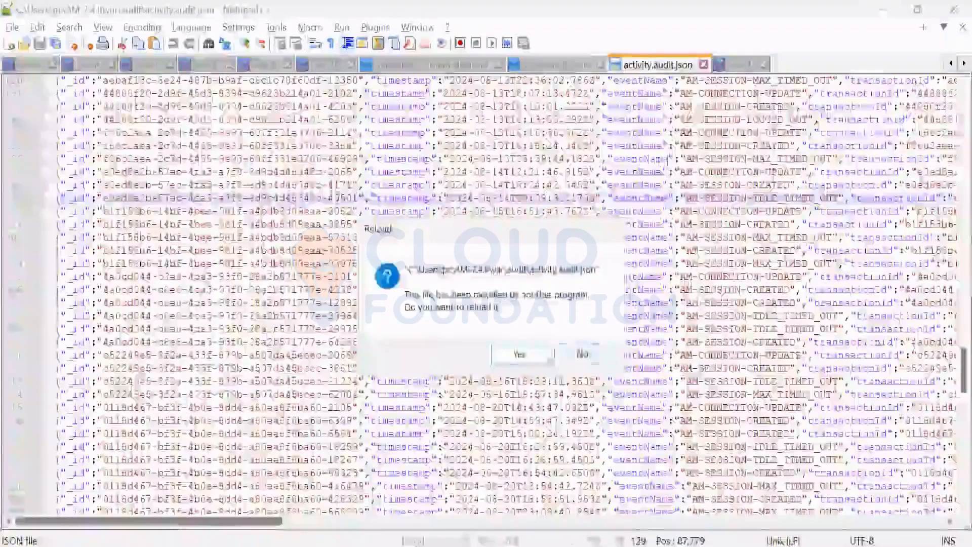
click(583, 352)
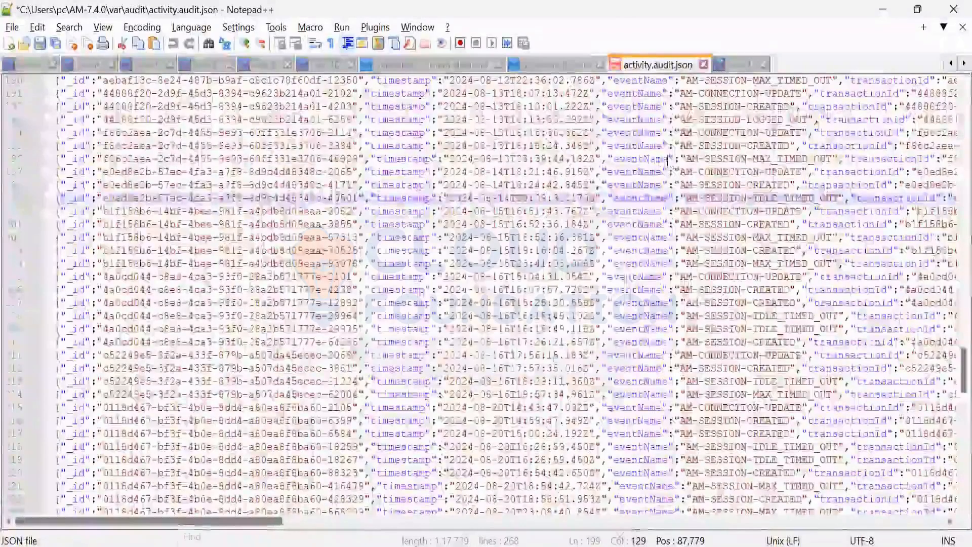
click(703, 65)
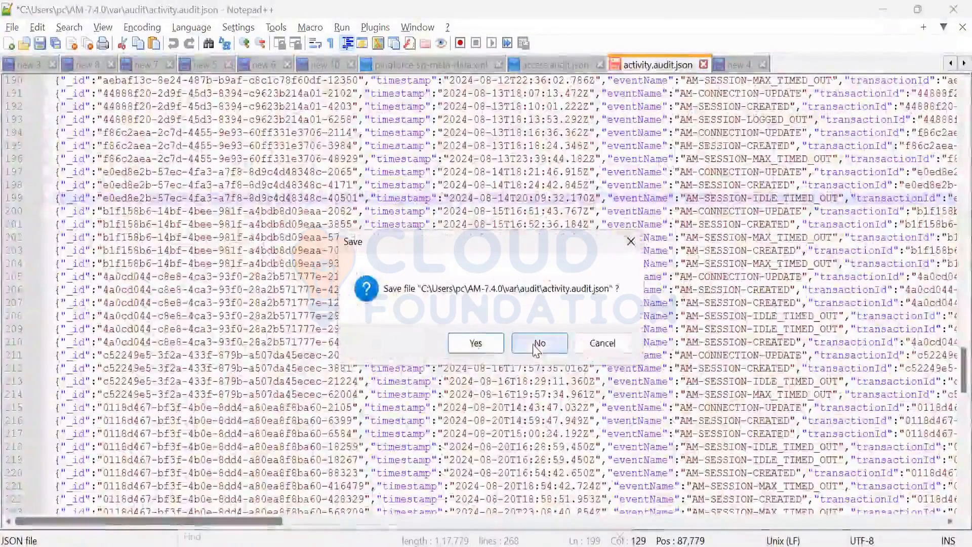
click(521, 345)
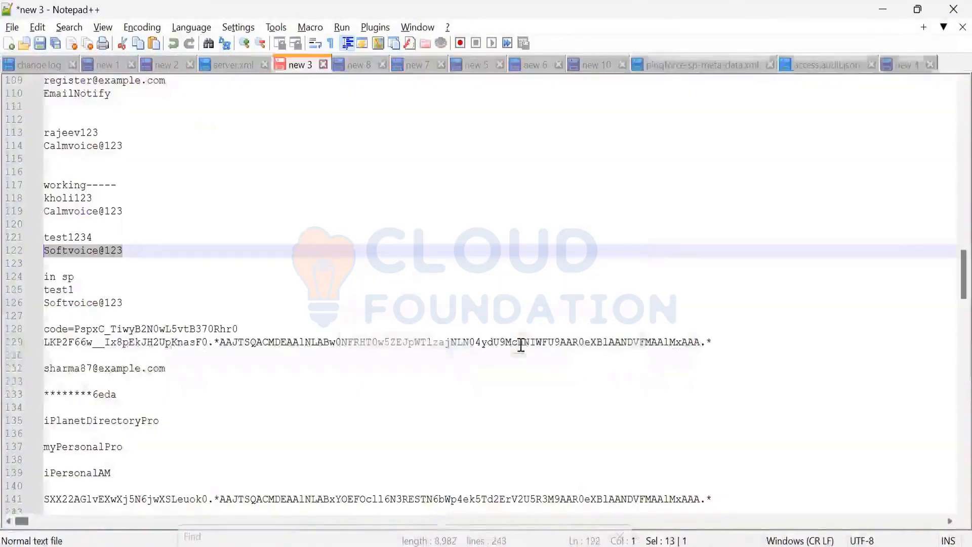
Step: Return to the audit folder in File Explorer and reopen config.audit.json in Notepad++
key(alt+Tab)
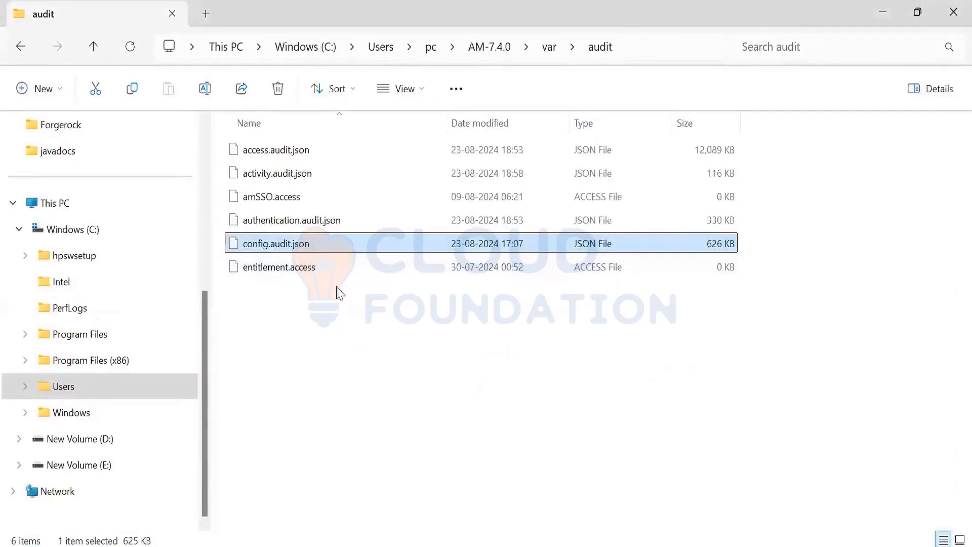
key(shift+F10)
click(360, 418)
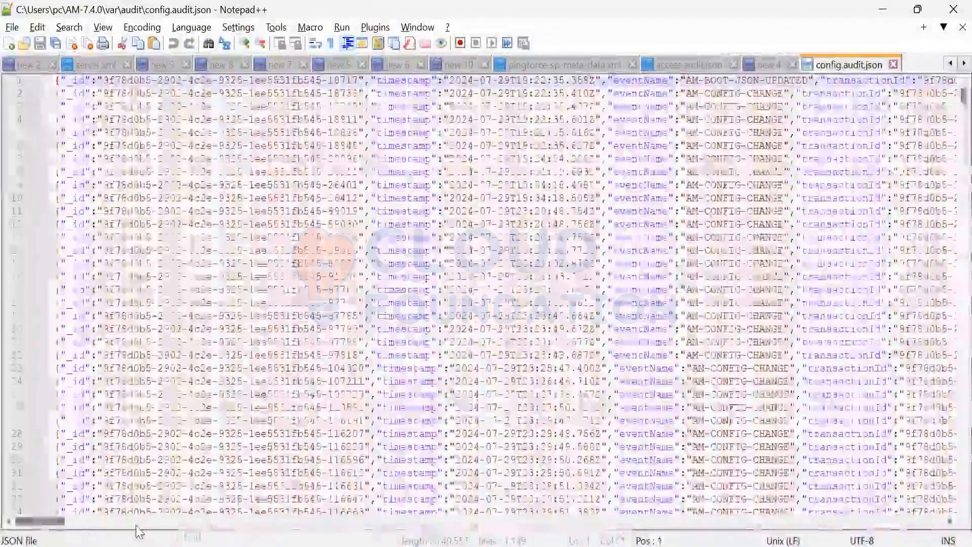
Step: Examine the changed fields on line 15 of config.audit.json, highlighting changedFields and selfServiceForgottenPasswordCaptchaEnabled
scroll(136, 526, right, 3)
scroll(164, 537, right, 10)
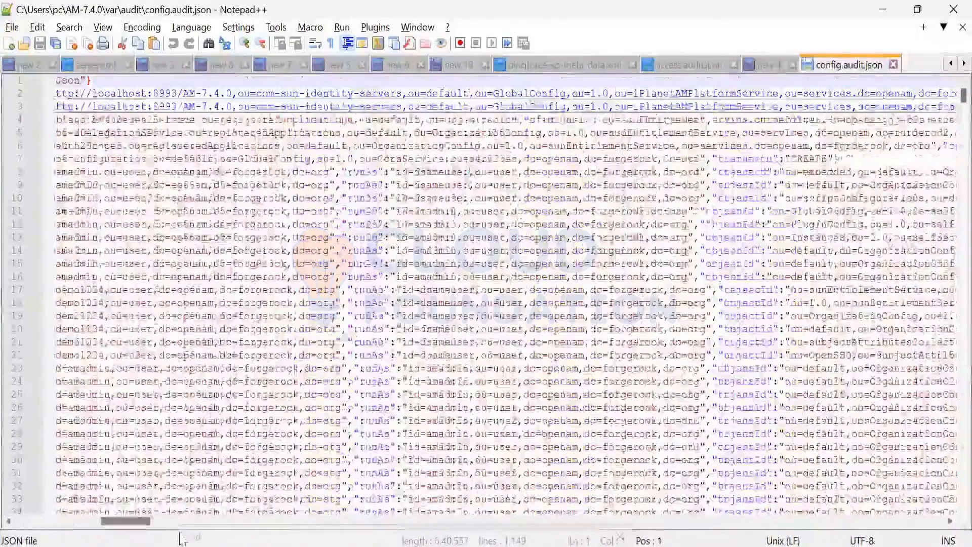
scroll(376, 298, right, 3)
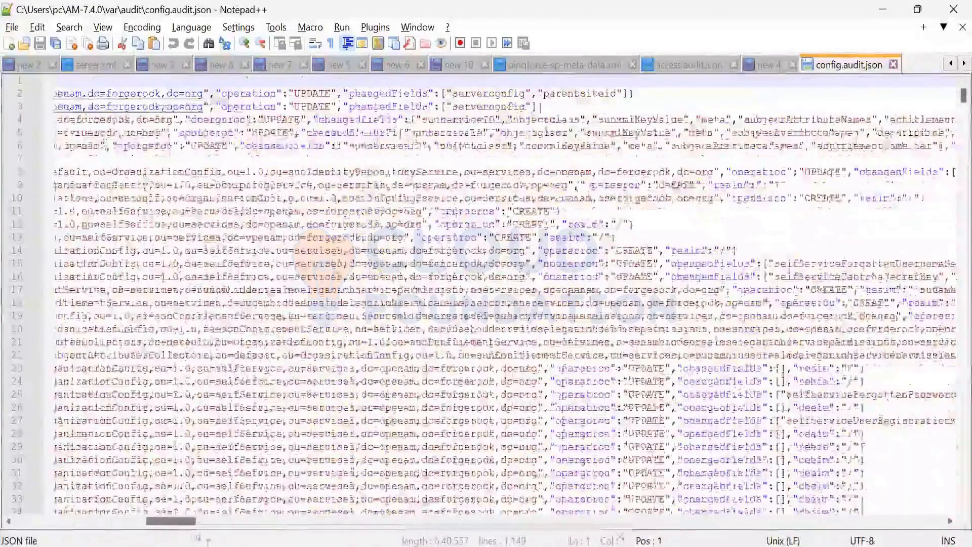
scroll(375, 298, right, 3)
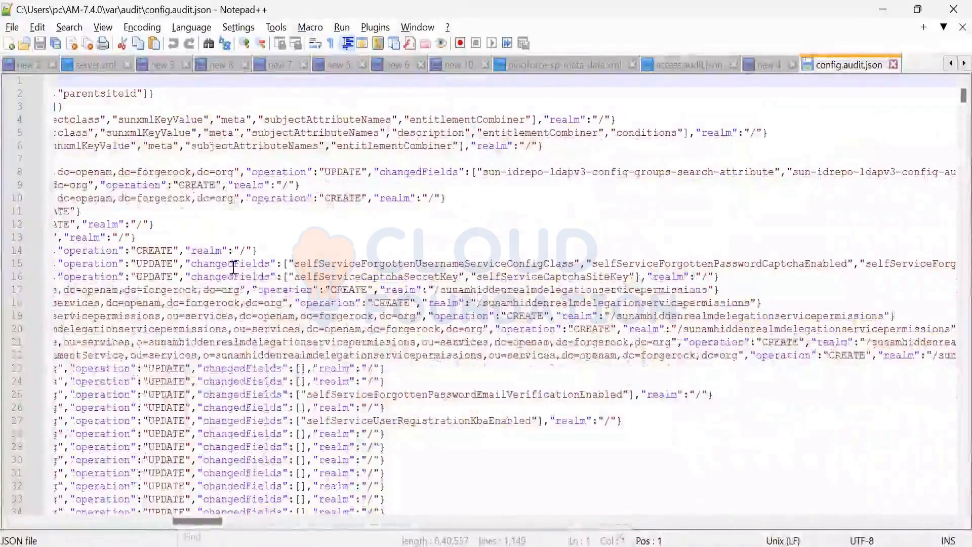
double_click(230, 264)
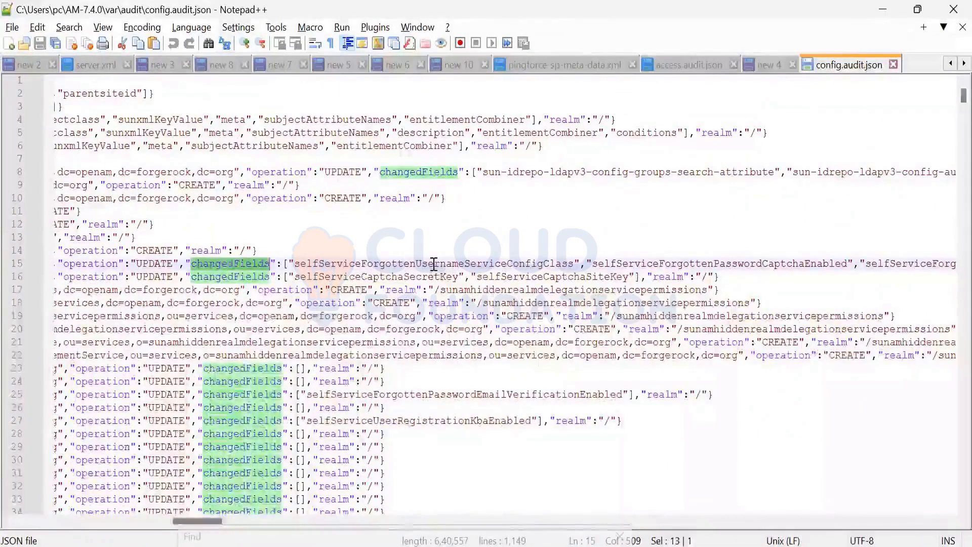
double_click(511, 264)
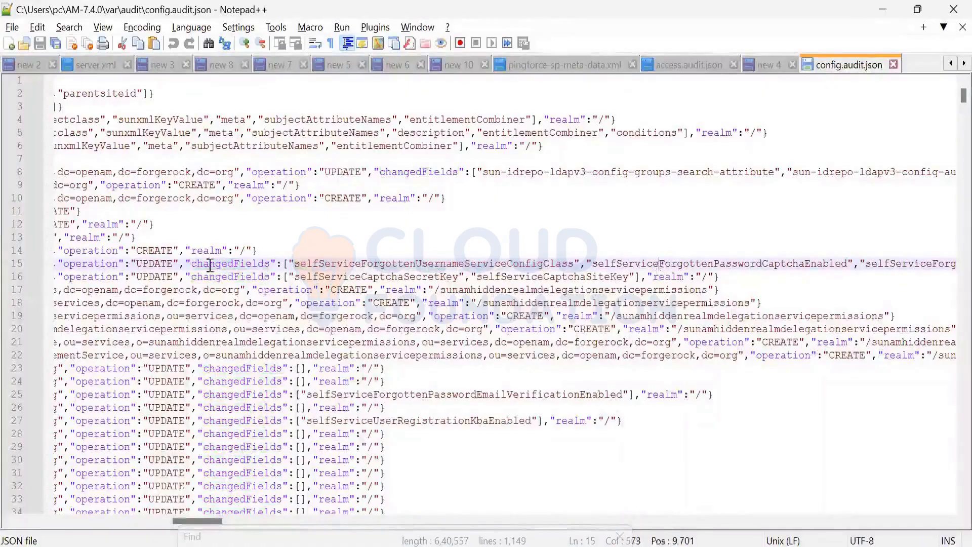
double_click(659, 264)
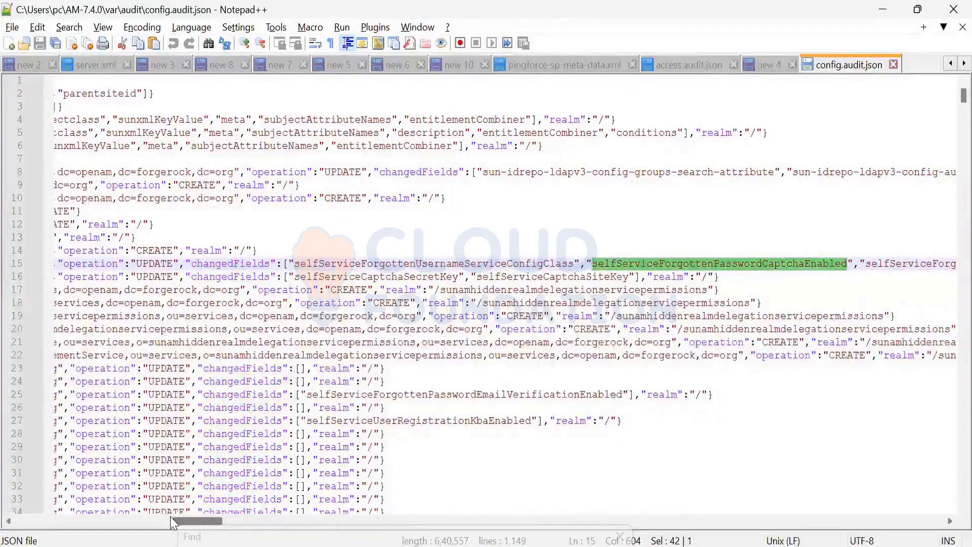
Step: Highlight changedFields on line 16 and compare the UPDATE entries with the CREATE operation on line 39
mouse_move(173, 522)
mouse_down()
mouse_move(131, 522)
mouse_move(746, 522)
mouse_move(147, 527)
mouse_move(181, 526)
mouse_up()
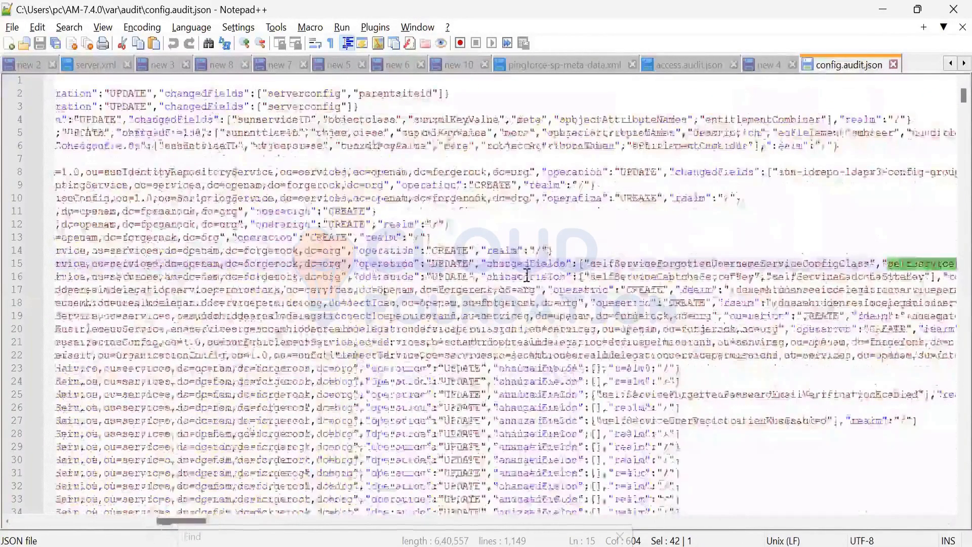
double_click(524, 277)
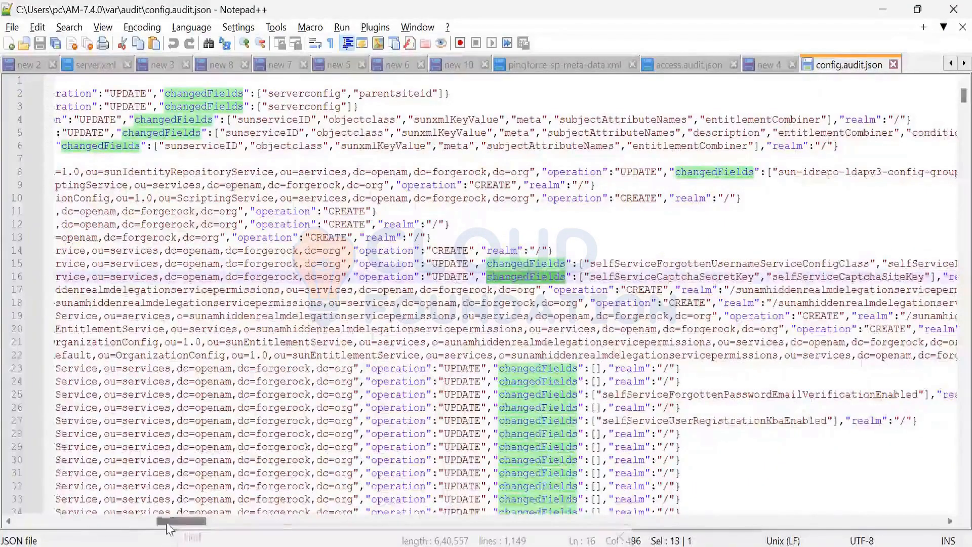
drag(176, 521, 209, 524)
drag(130, 510, 161, 507)
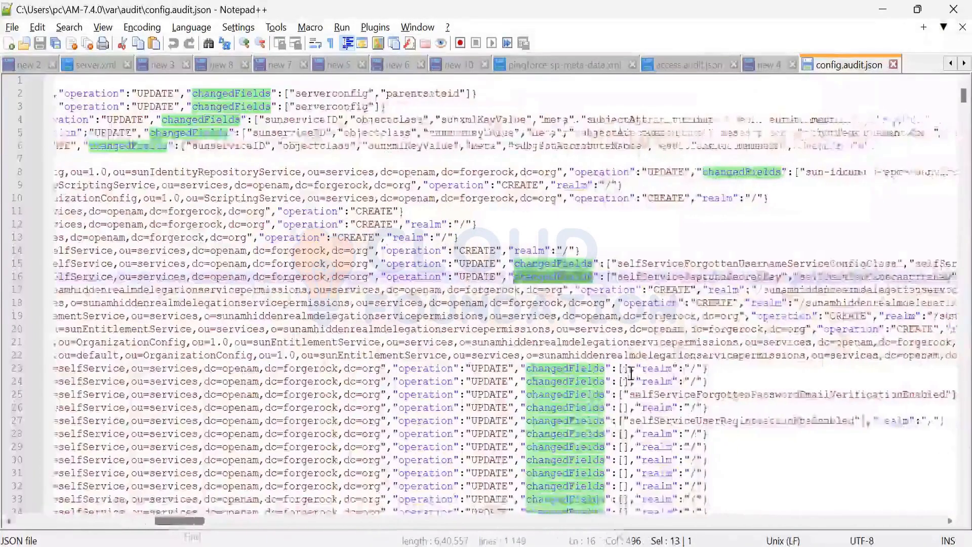
scroll(507, 306, down, 9)
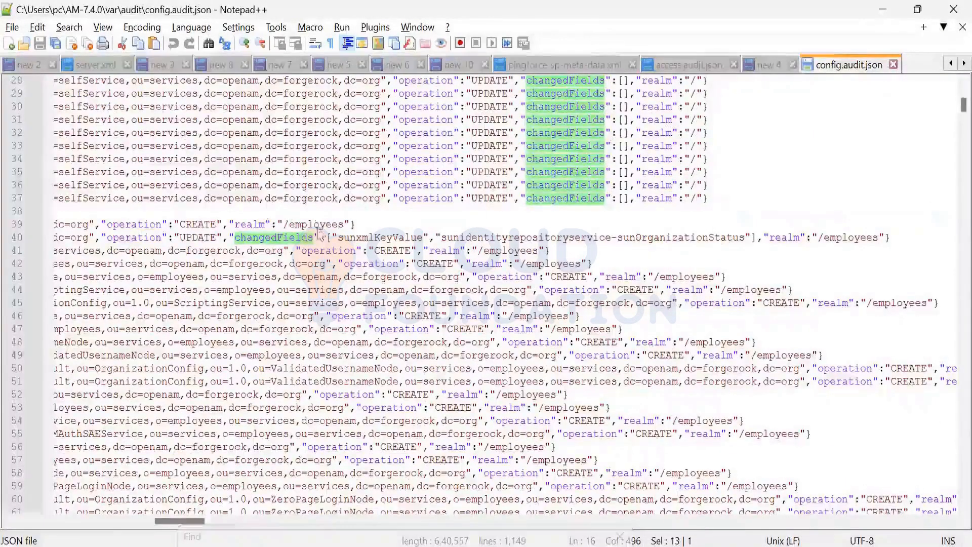
click(201, 224)
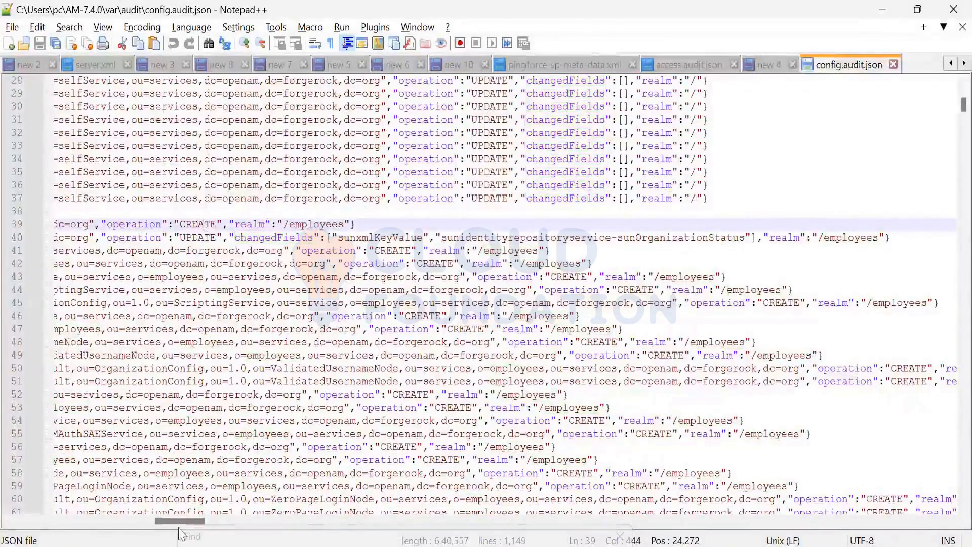
Step: Check the runAs and objectId fields around line 39 and highlight employees in the realm on line 67
key(ctrl+f)
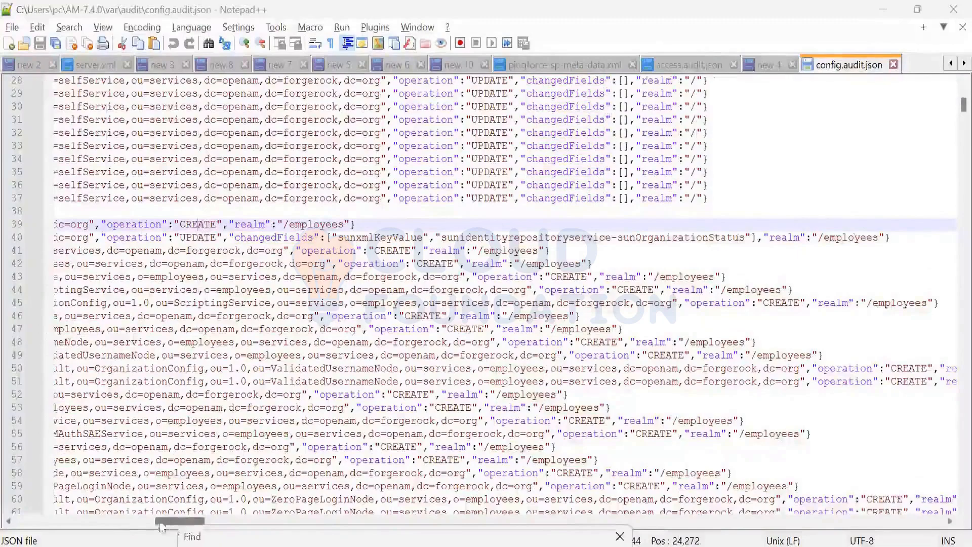
drag(159, 523, 115, 519)
click(168, 521)
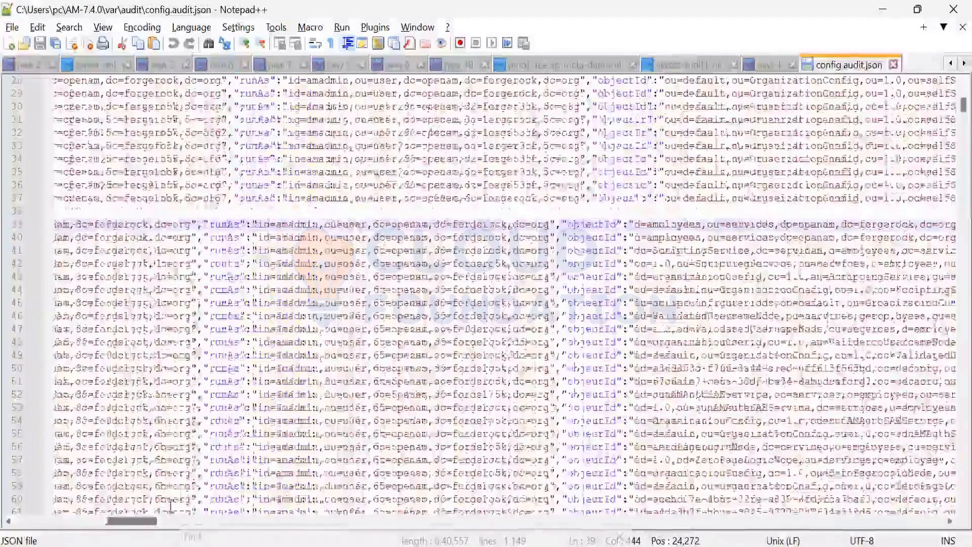
scroll(491, 294, right, 10)
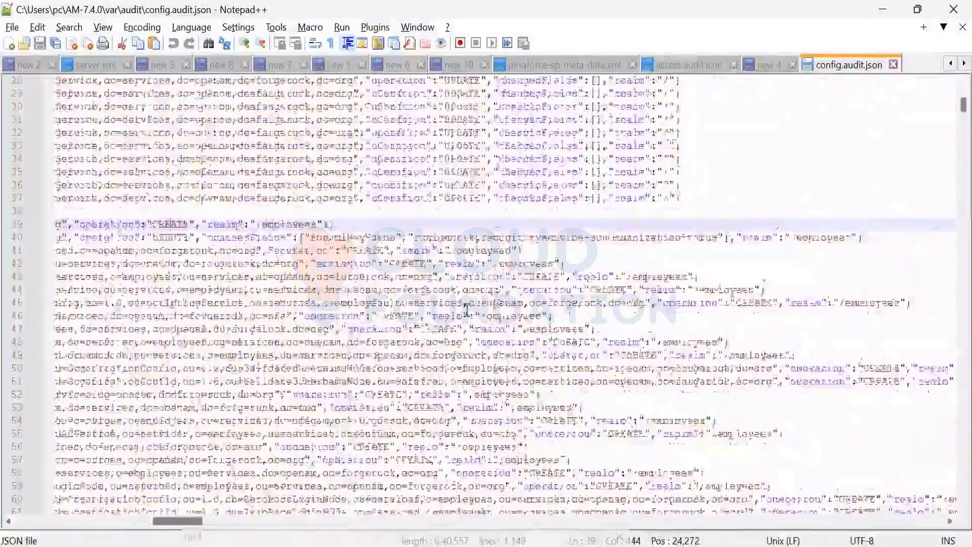
scroll(646, 361, left, 5)
scroll(496, 370, down, 6)
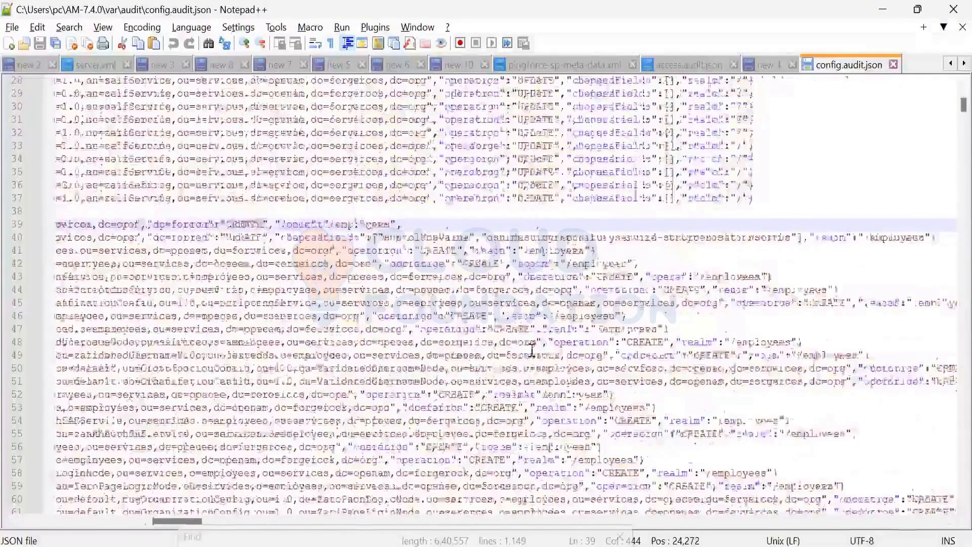
double_click(577, 355)
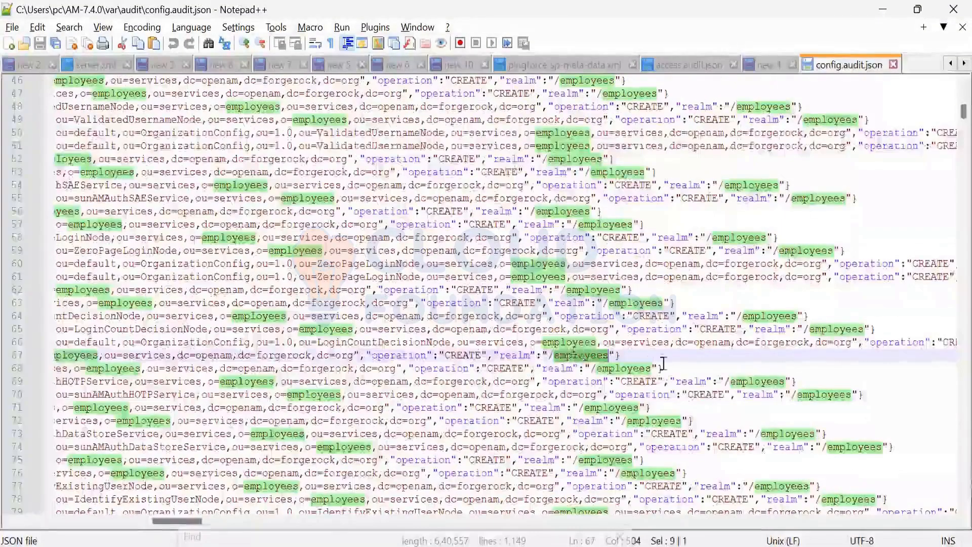
Step: Review the CREATE entries past line 100, comparing their userId and runAs fields with the operation and realm
click(666, 366)
scroll(654, 346, down, 8)
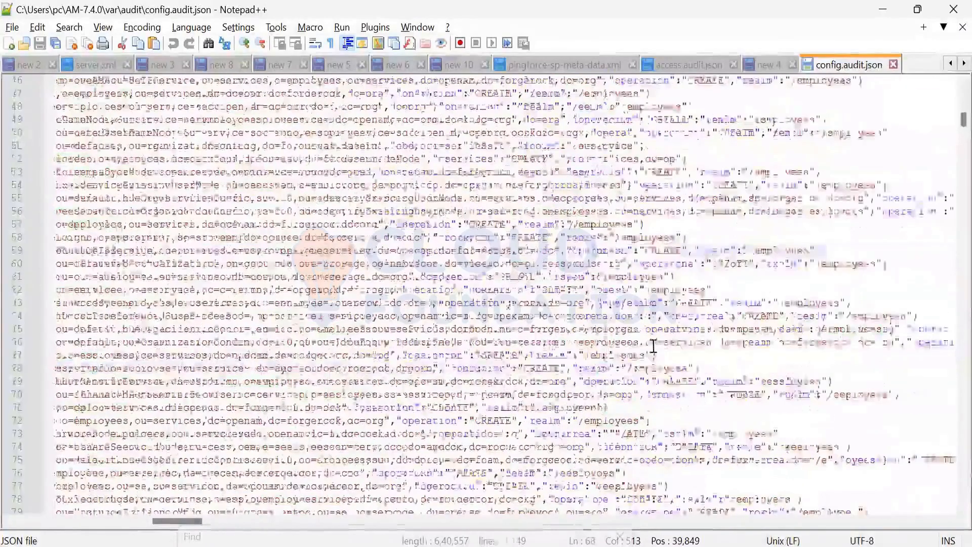
scroll(654, 346, down, 10)
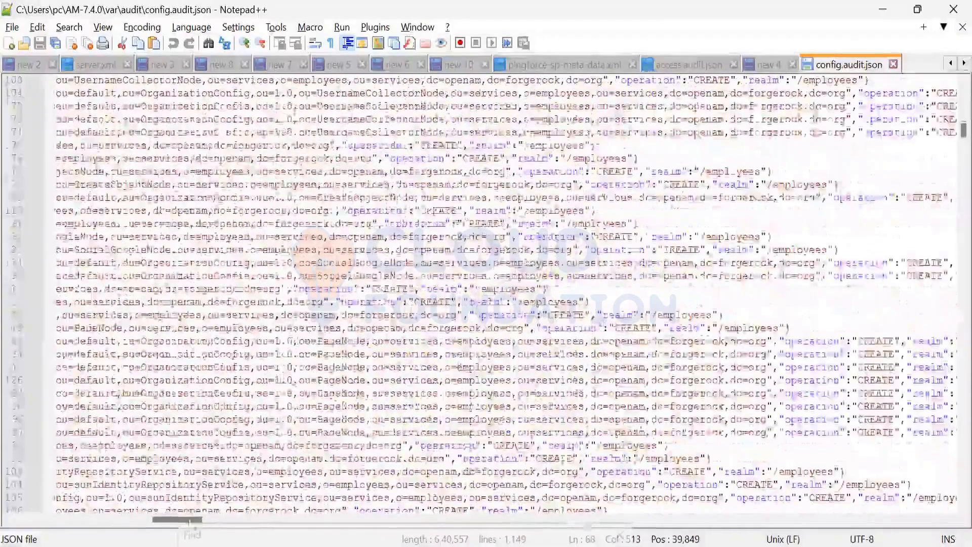
drag(147, 516, 90, 527)
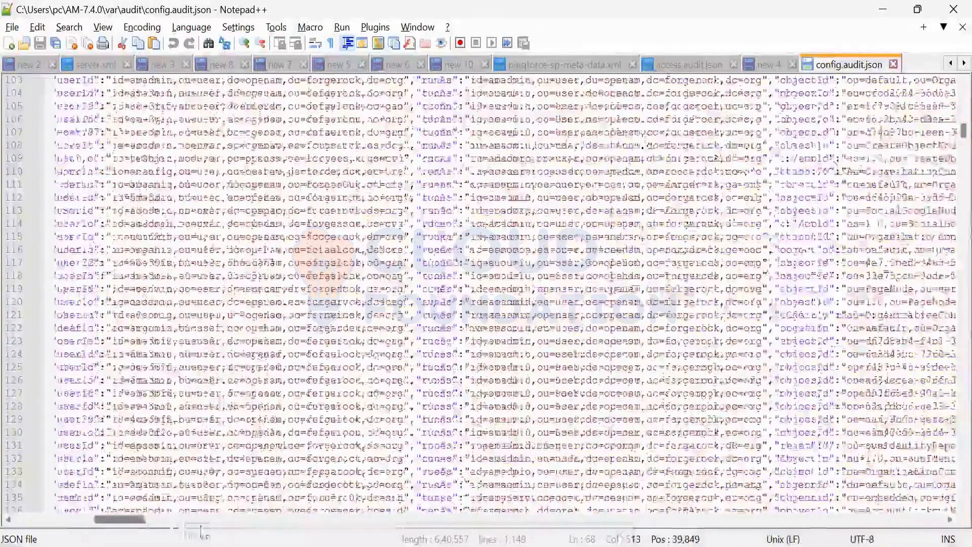
scroll(215, 376, left, 5)
scroll(216, 376, right, 10)
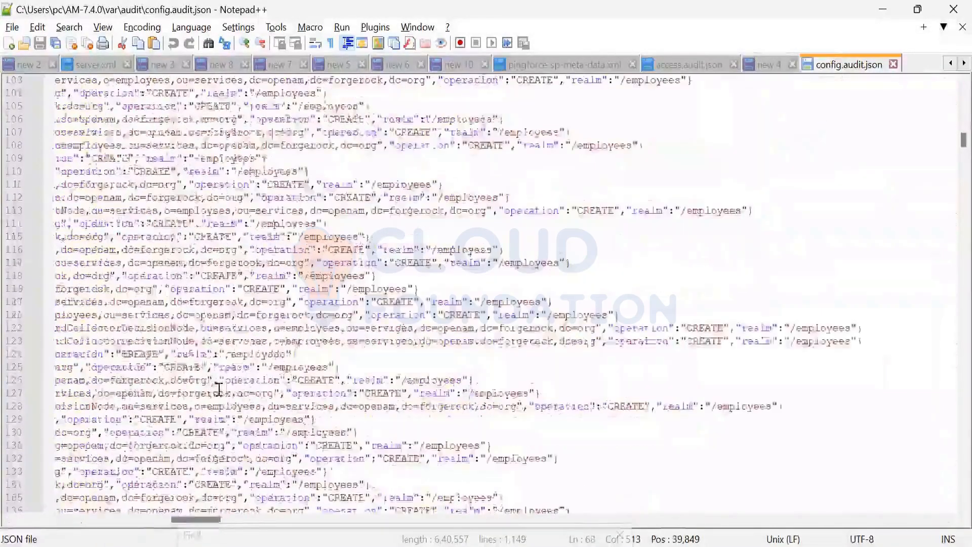
Step: Search config.audit.json for saml, bringing the Find dialog back into view
scroll(180, 360, down, 20)
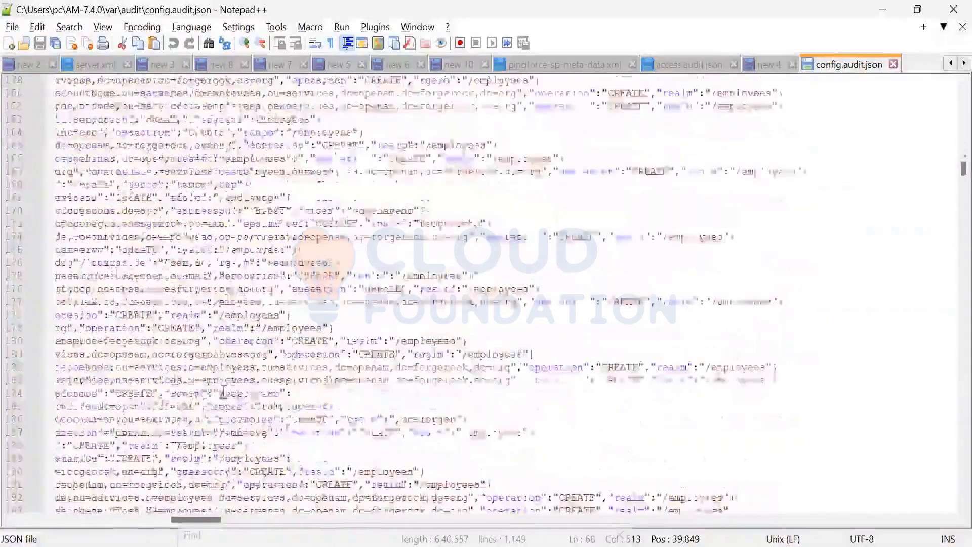
click(422, 380)
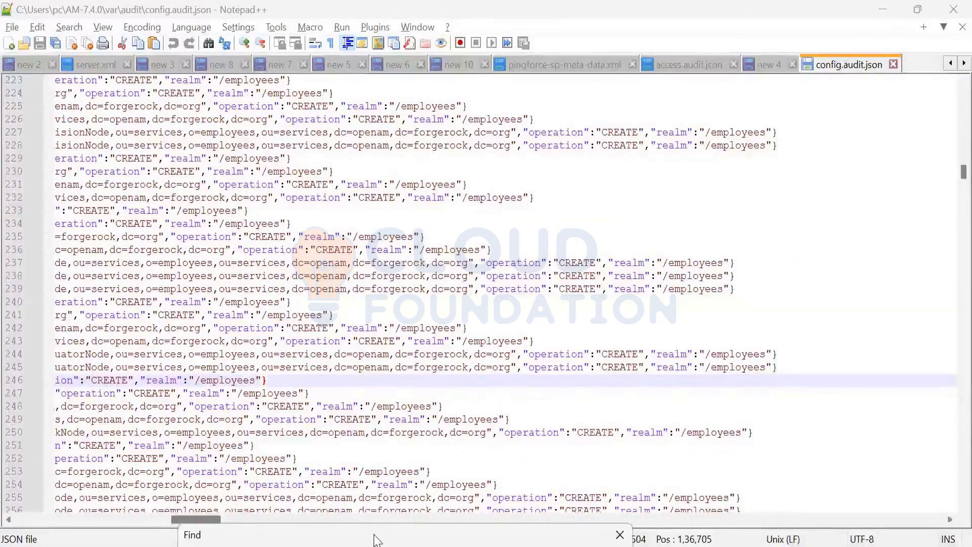
drag(377, 540, 457, 286)
text(l)
key(Return)
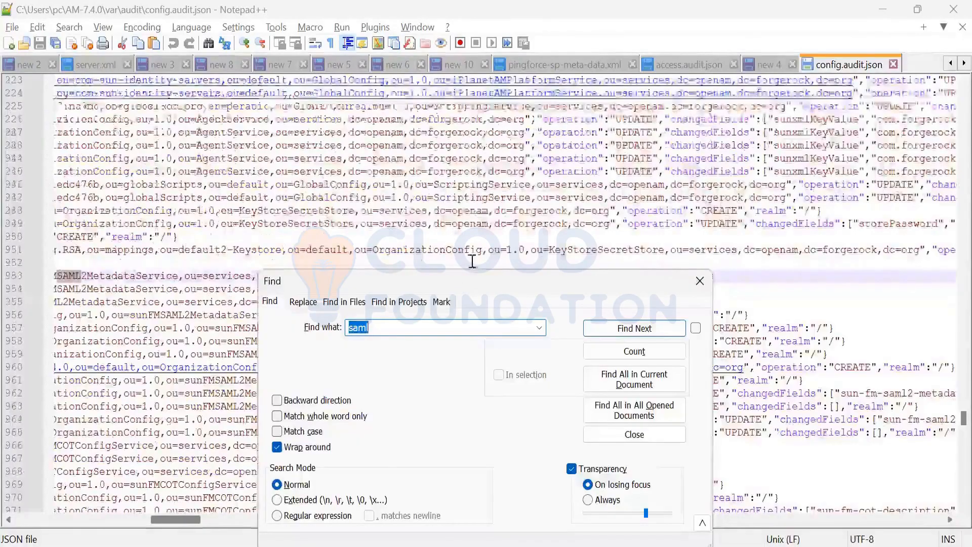
Step: Examine the SAML2 metadata entries from line 953 on, comparing their runAs, objectId, operation and changedFields values
drag(314, 281, 315, 522)
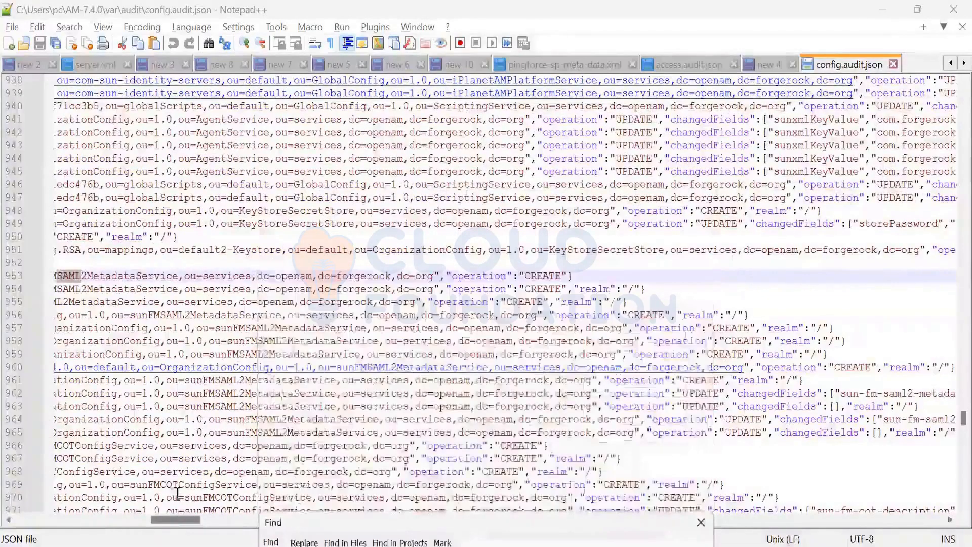
drag(190, 518, 147, 518)
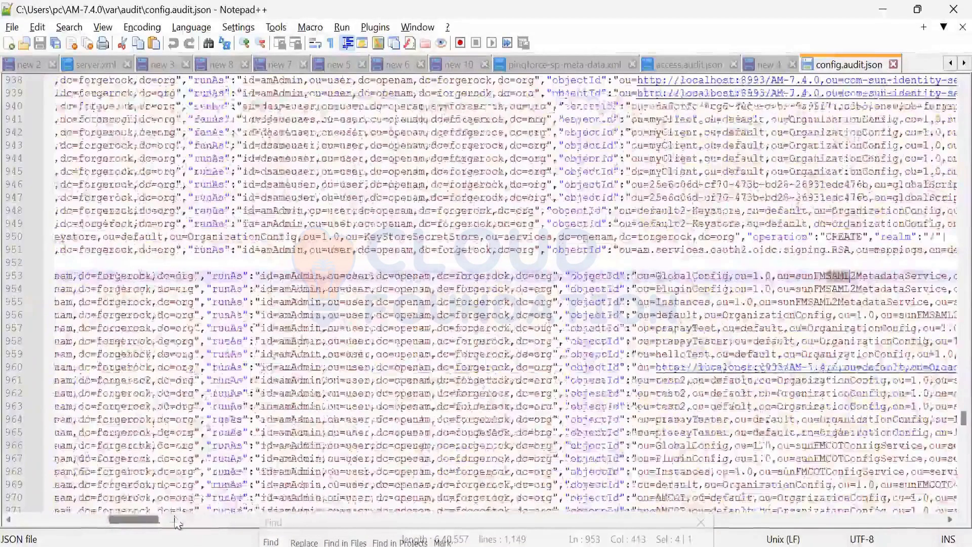
scroll(344, 344, right, 5)
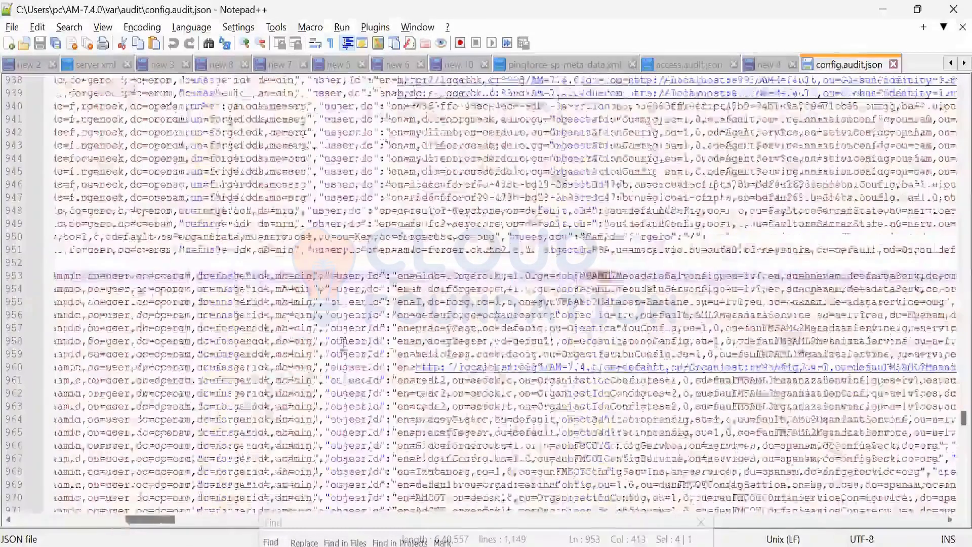
scroll(298, 303, down, 7)
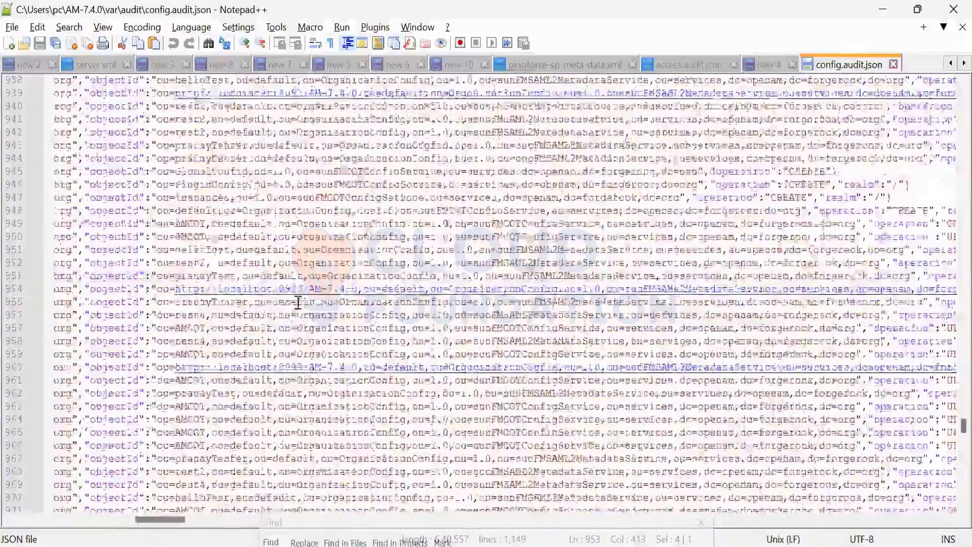
drag(169, 521, 217, 521)
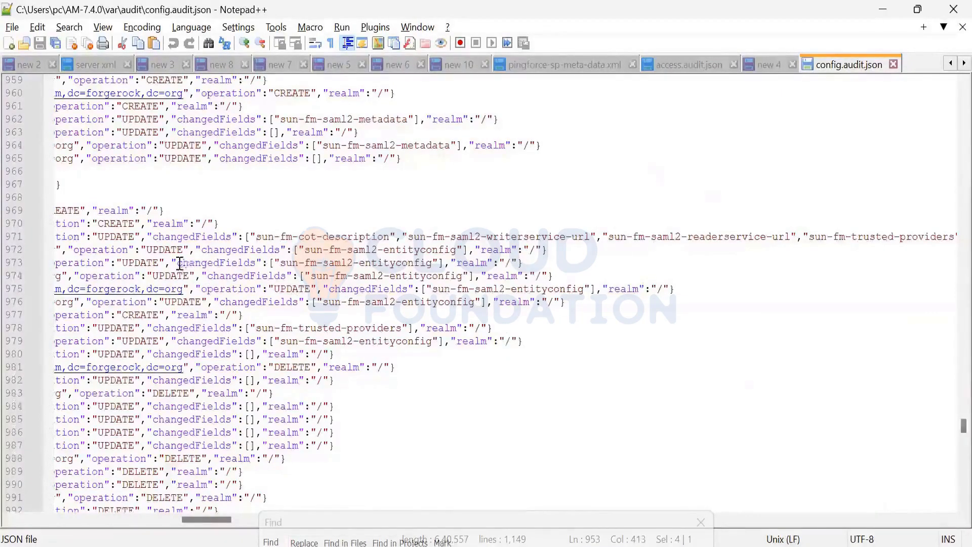
scroll(183, 264, down, 20)
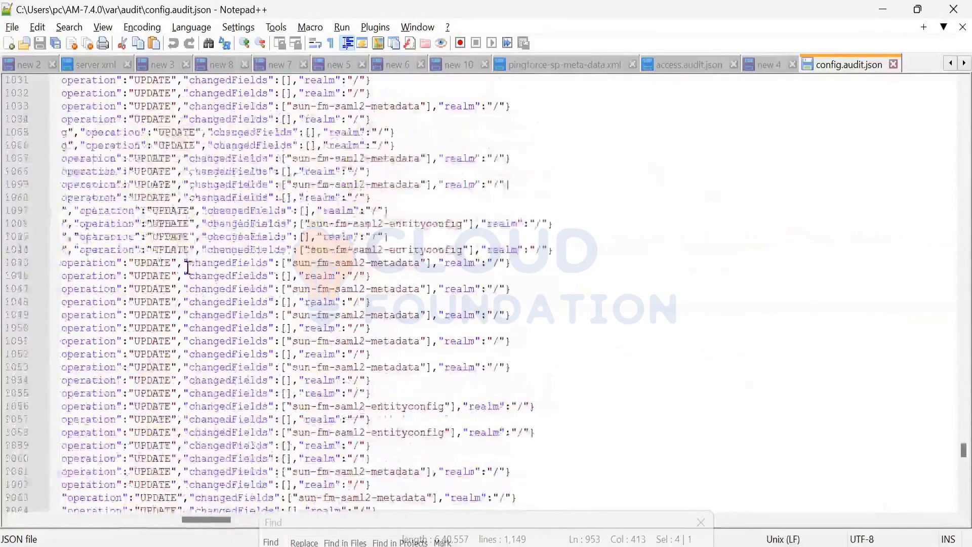
drag(191, 521, 171, 522)
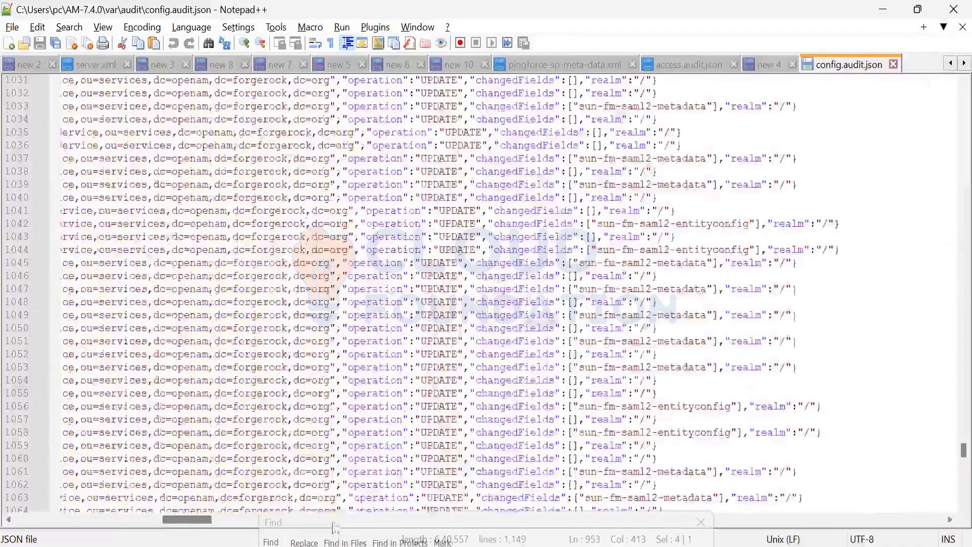
scroll(342, 478, left, 10)
Step: Copy the OAuth2 Provider name from the realm's Services page in the ForgeRock AM console and enter it as the Notepad++ search term
key(ctrl+f)
text(oit)
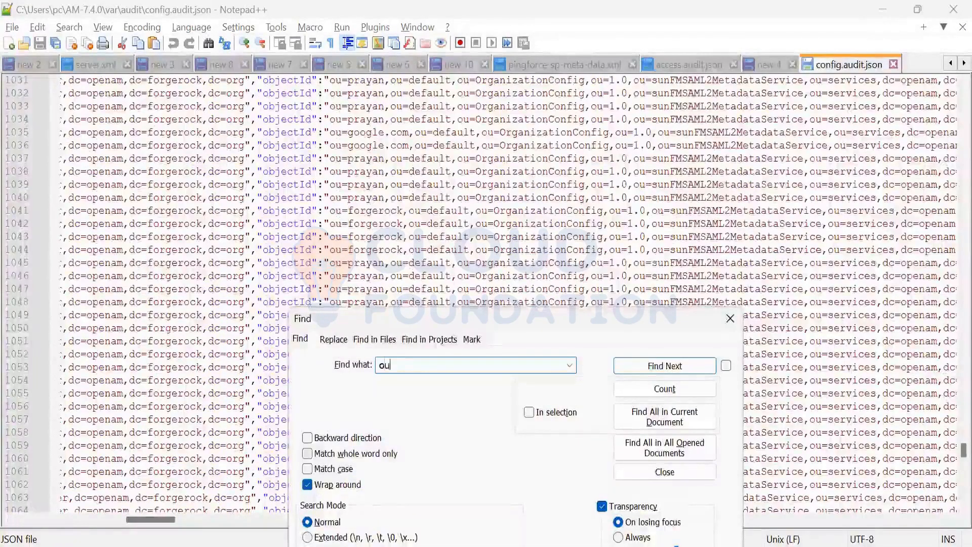
key(BackSpace)
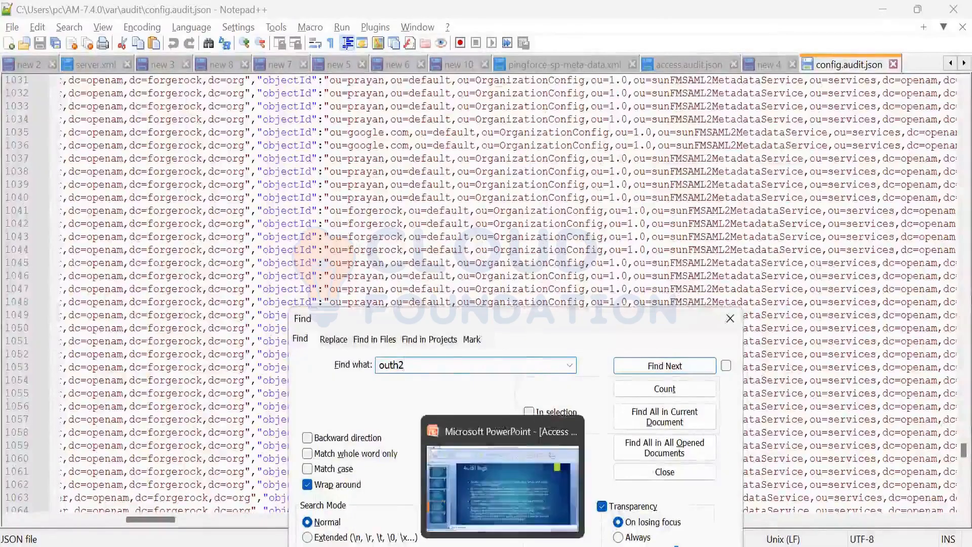
click(526, 546)
click(33, 474)
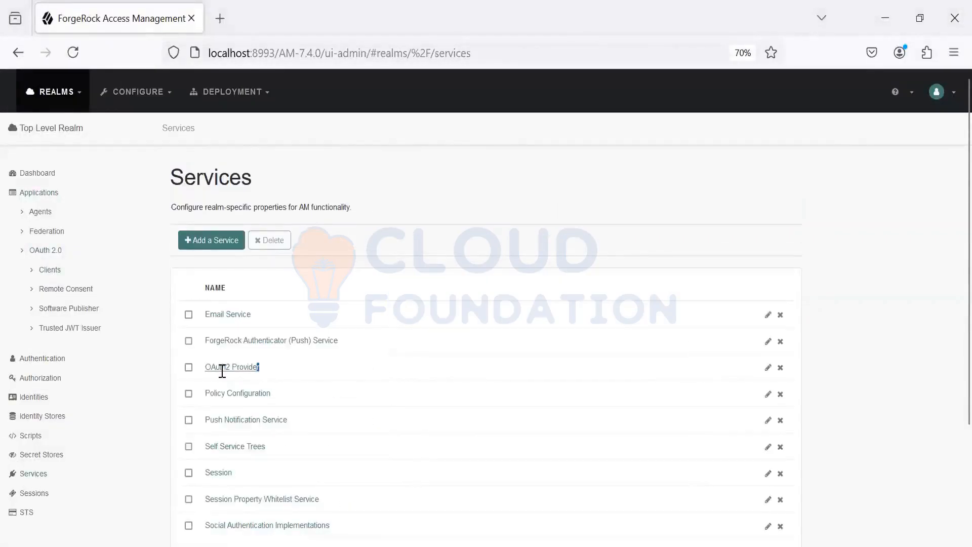
drag(222, 371, 207, 372)
key(ctrl+c)
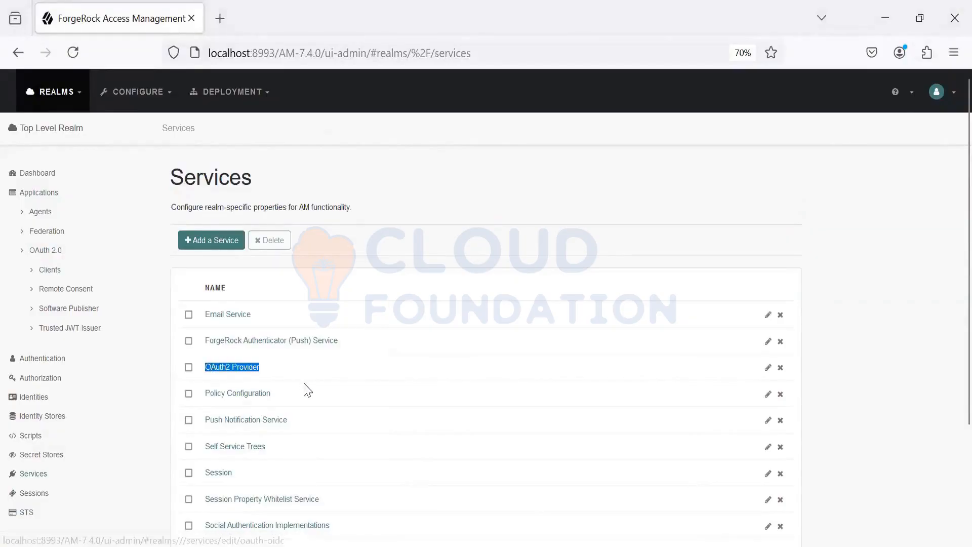
key(alt+Tab)
key(ctrl+v)
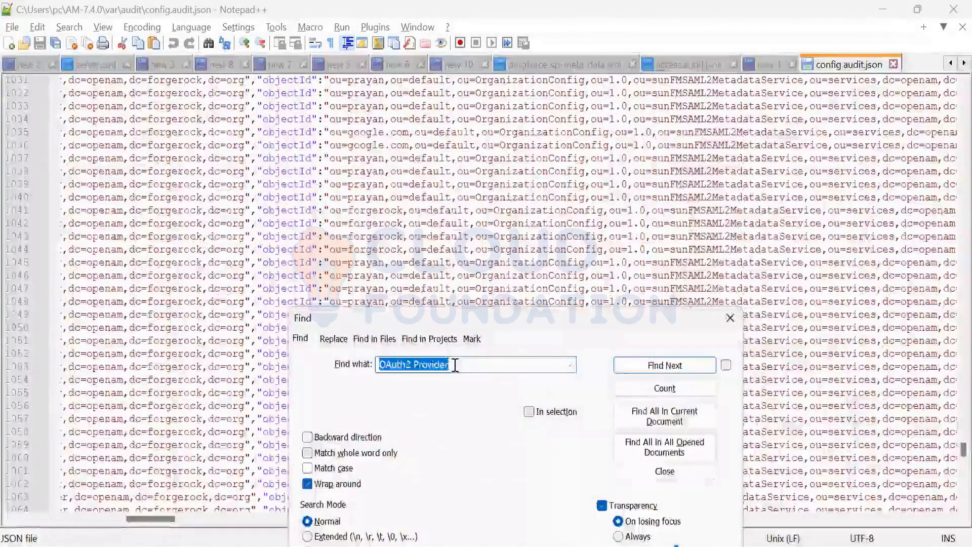
Step: Shorten the search term to OAuth2 and find its matches in config.audit.json up to line 643
click(453, 364)
key(BackSpace)
key(BackSpace)
key(BackSpace)
key(BackSpace)
key(BackSpace)
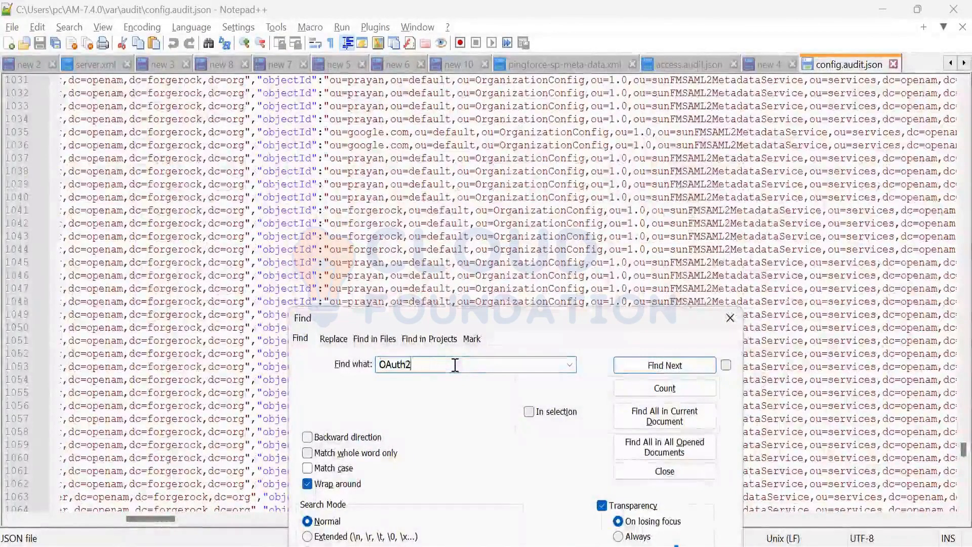
key(Return)
key(Return)
key(Return)
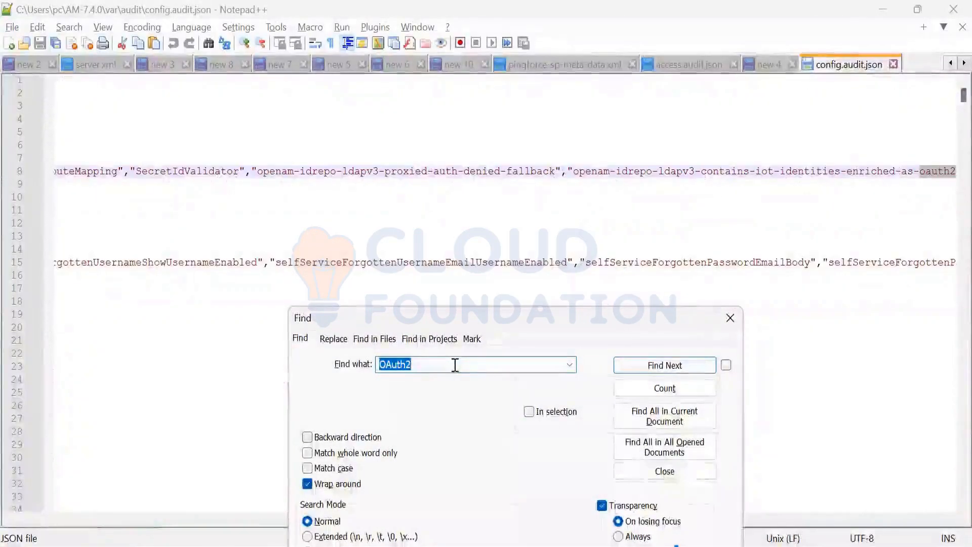
key(Return)
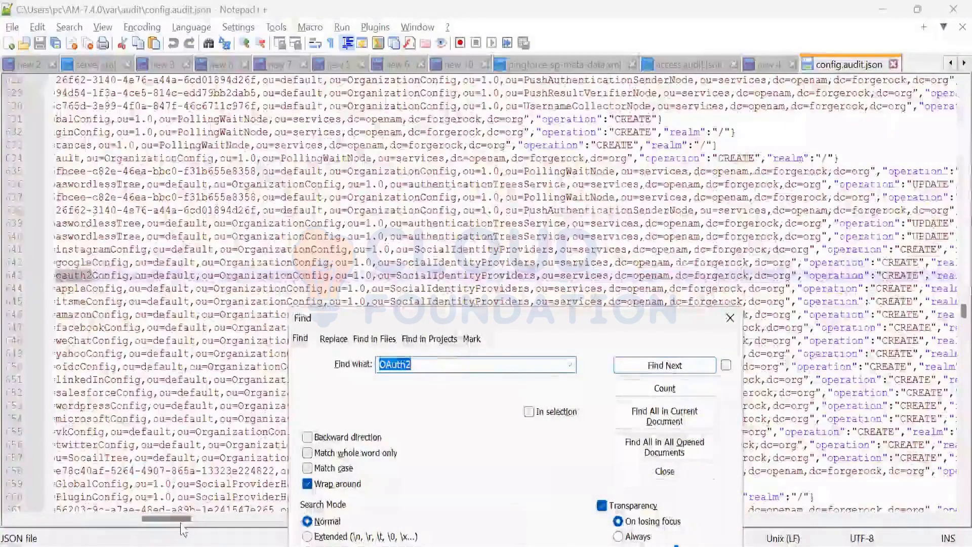
Step: Review the objectId and operation fields of the OAuth2 matches on lines 643 and 745
drag(182, 518, 167, 518)
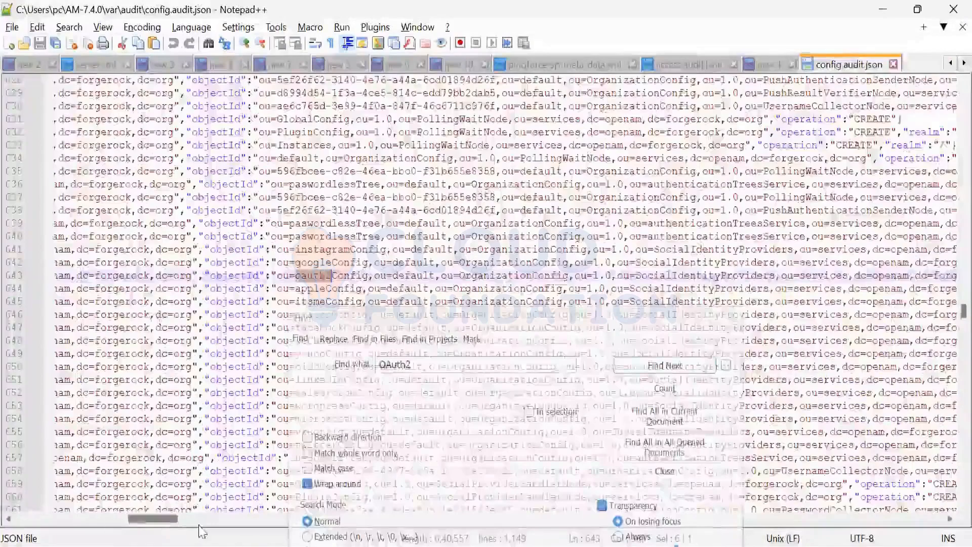
scroll(203, 532, left, 5)
scroll(452, 370, right, 15)
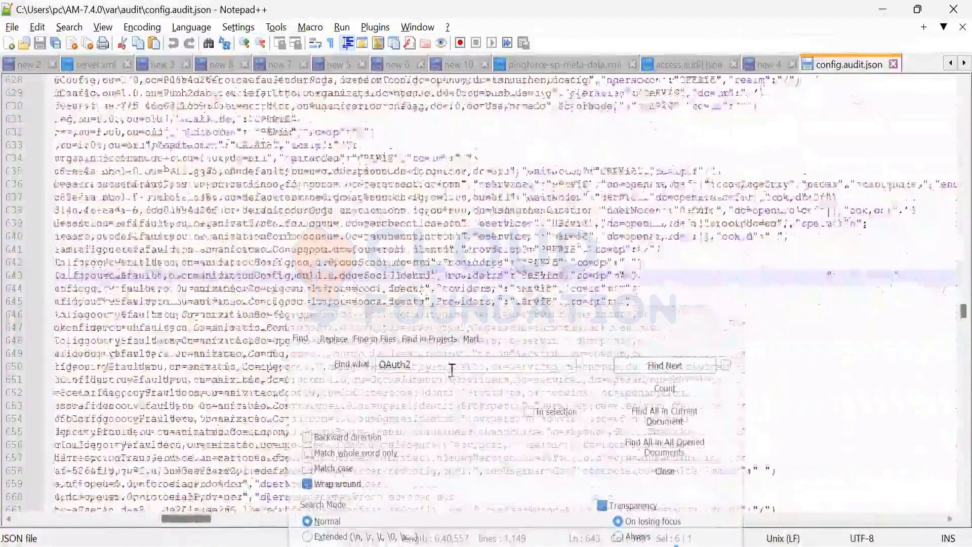
click(450, 369)
key(Return)
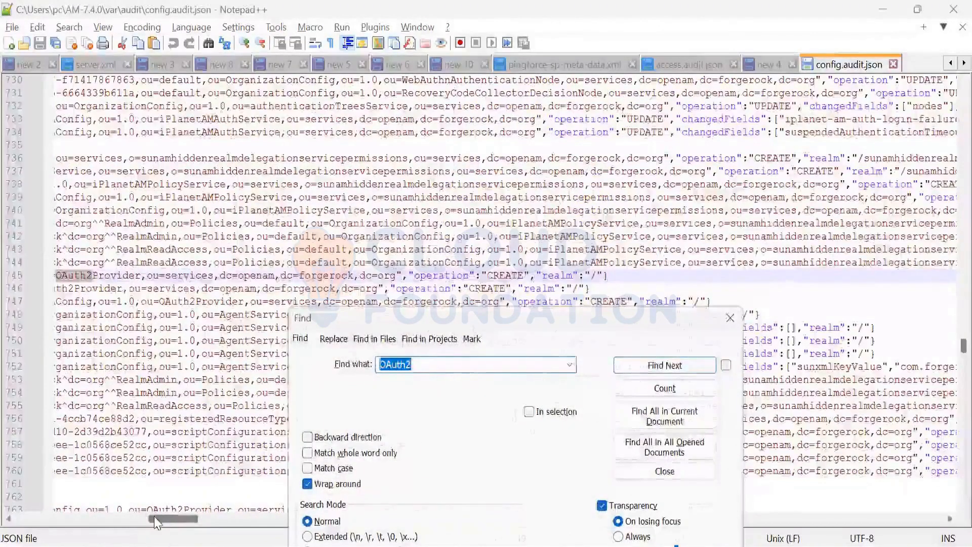
drag(155, 515, 147, 515)
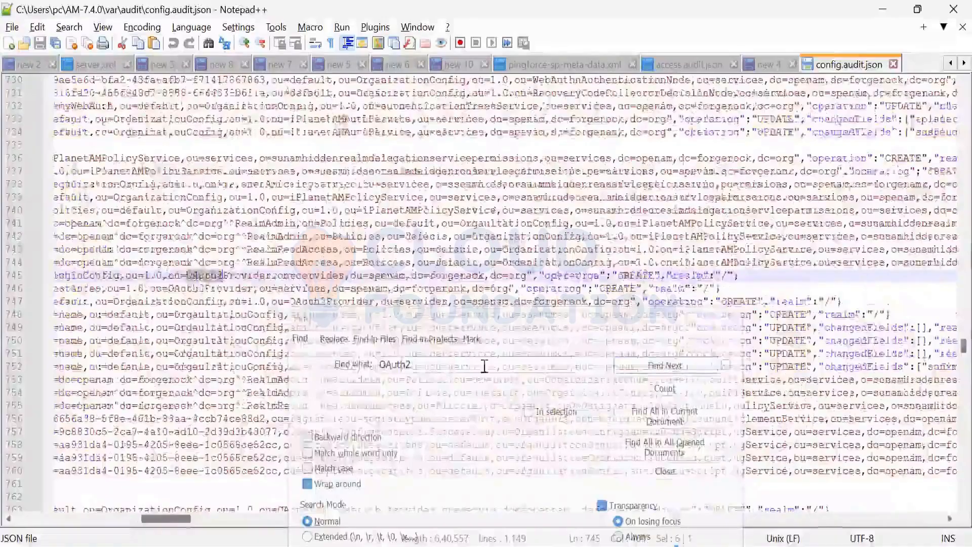
mouse_move(142, 518)
mouse_down()
mouse_move(154, 538)
mouse_move(157, 523)
mouse_up()
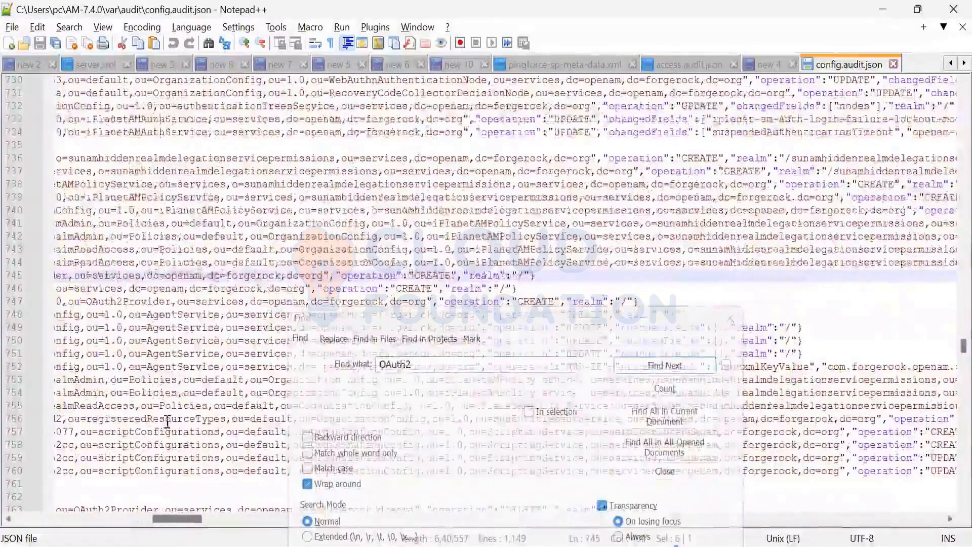
scroll(197, 283, left, 4)
Step: Search for OAuth2Provider, taken from line 745, and go through its matches up to line 763
double_click(196, 278)
key(ctrl+c)
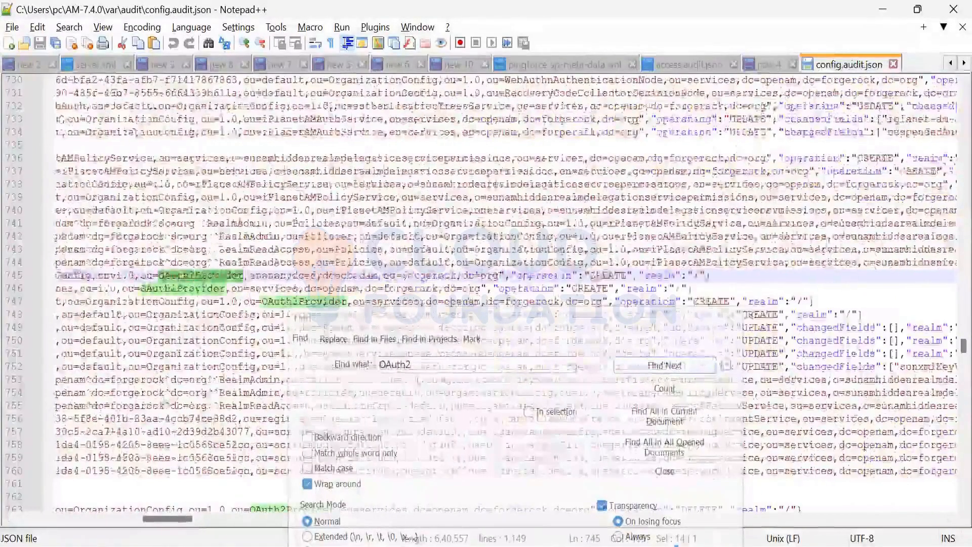
click(427, 364)
drag(427, 363, 335, 354)
key(ctrl+v)
key(Return)
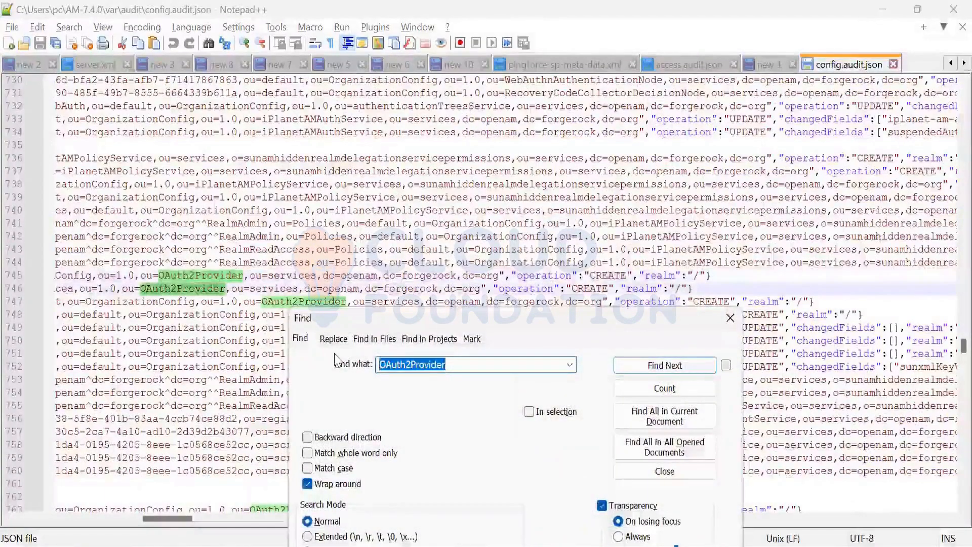
key(Return)
key(Return)
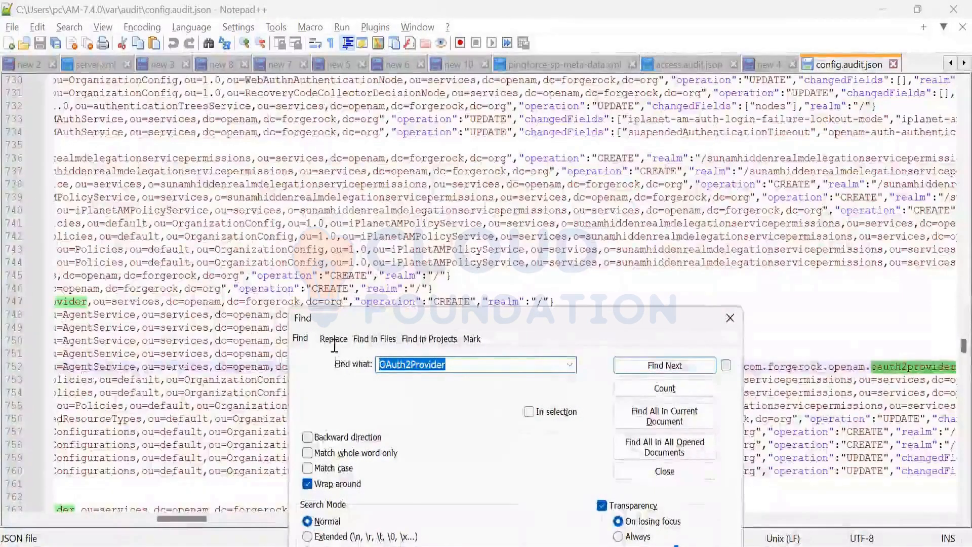
key(Return)
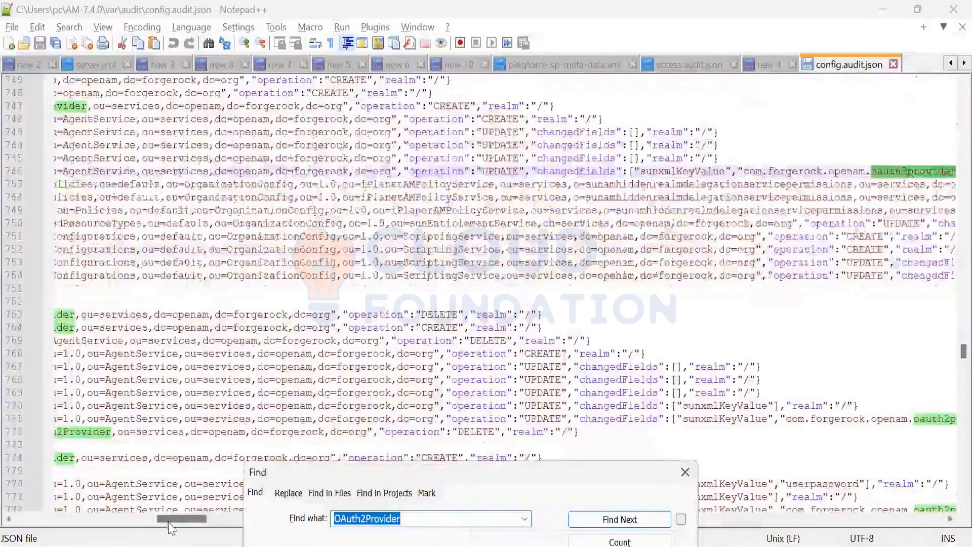
Step: Check the operation values of the OAuth2Provider entries from line 763 to line 774
drag(172, 521, 192, 521)
click(432, 515)
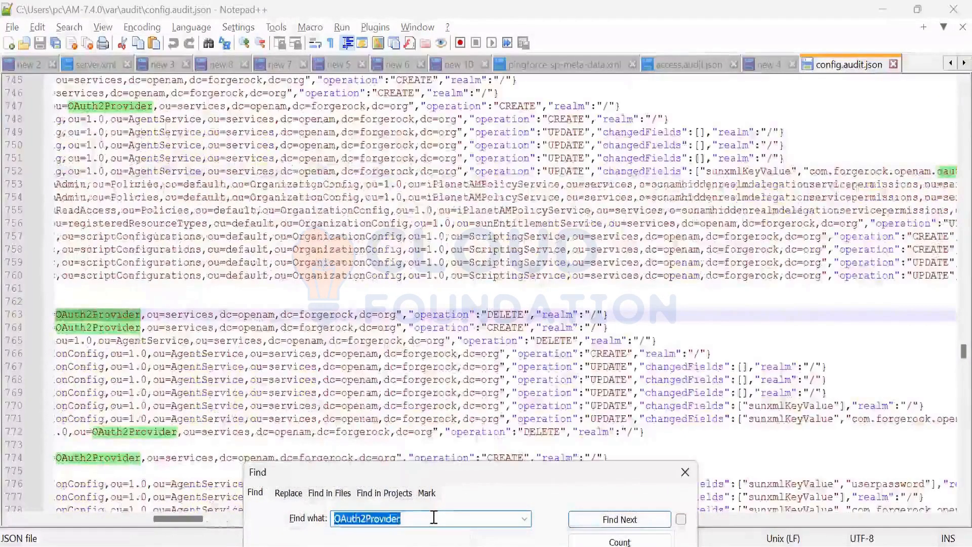
key(Return)
key(Return)
key(Return)
key(Return)
key(Return)
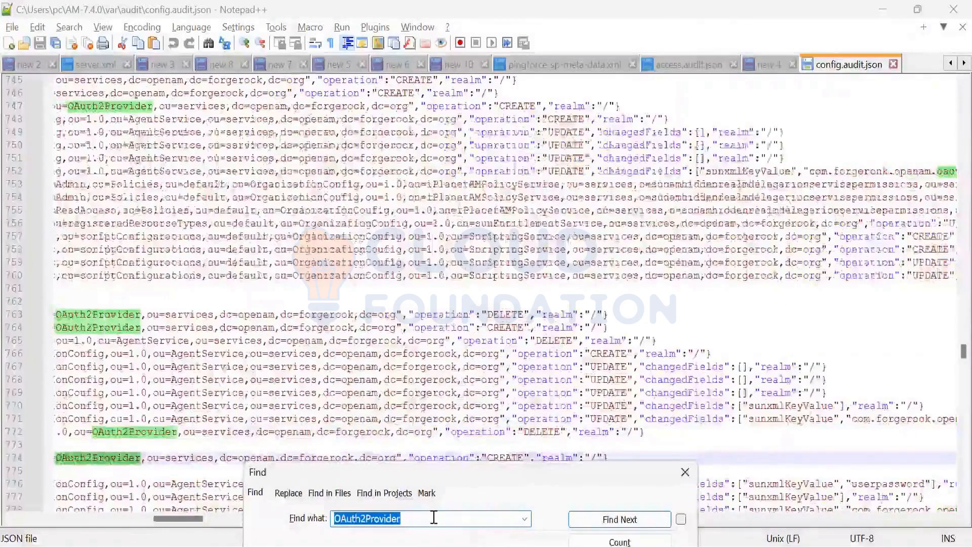
Step: Continue through the OAuth2Provider matches to line 798, then compare with the OAuth2 Provider service in the AM console and return to the log
key(Return)
key(Return)
key(Return)
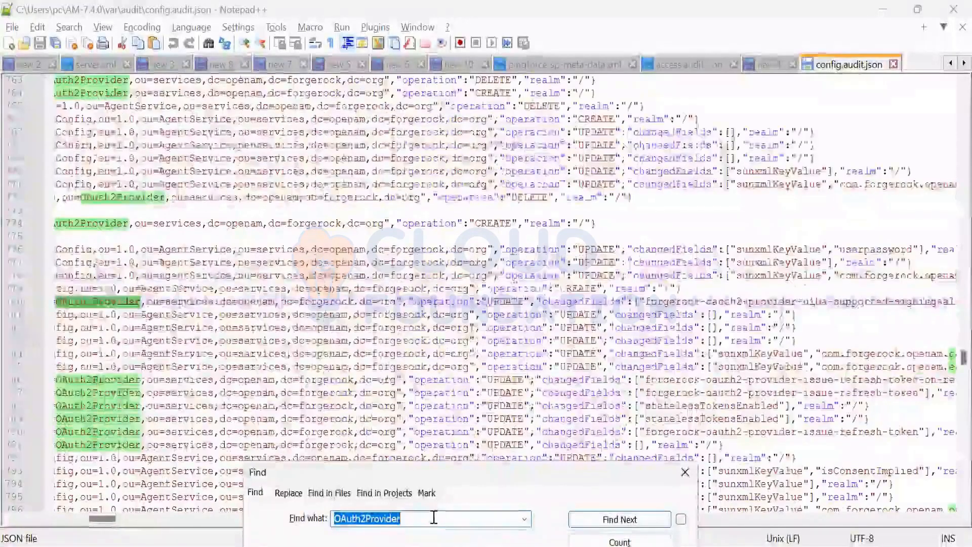
key(Return)
key(Return)
key(Return)
key(Return)
key(Return)
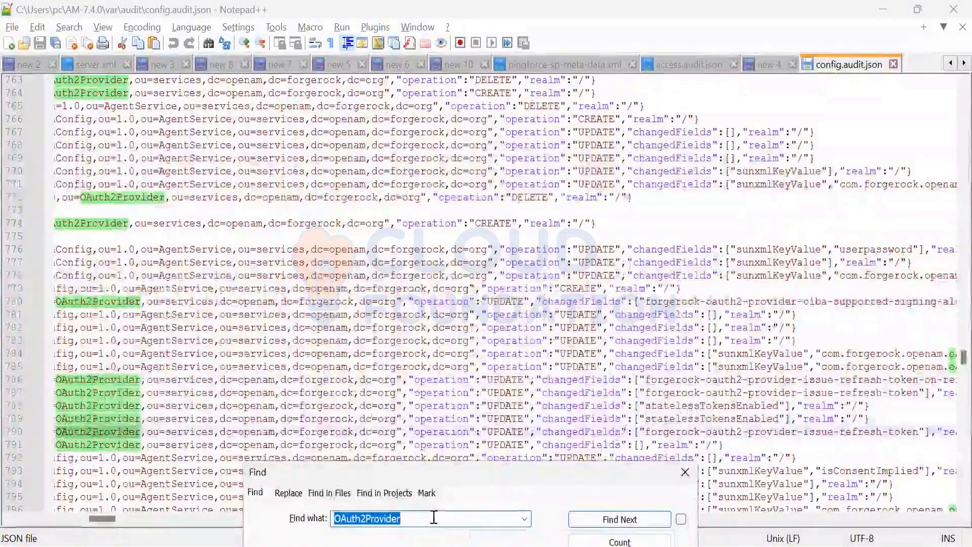
key(Return)
key(Return)
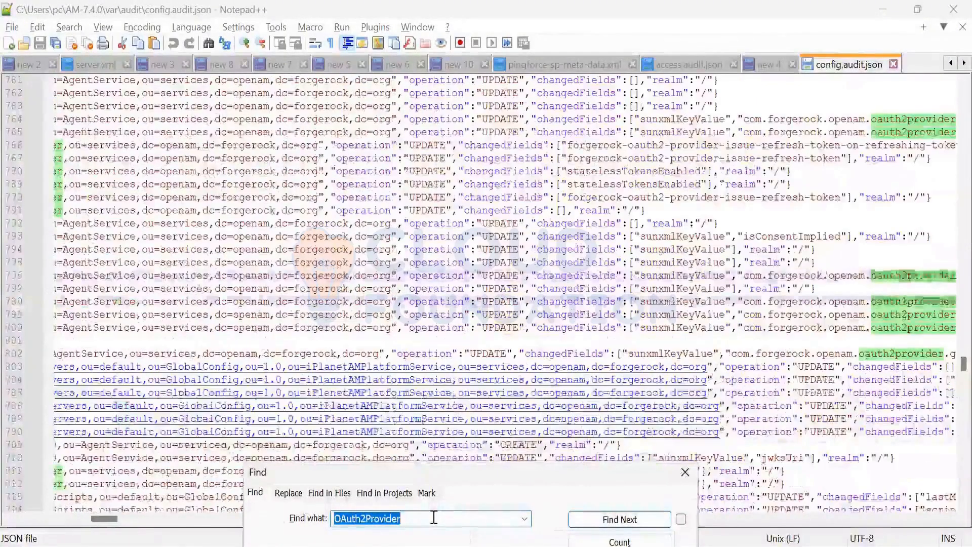
key(Return)
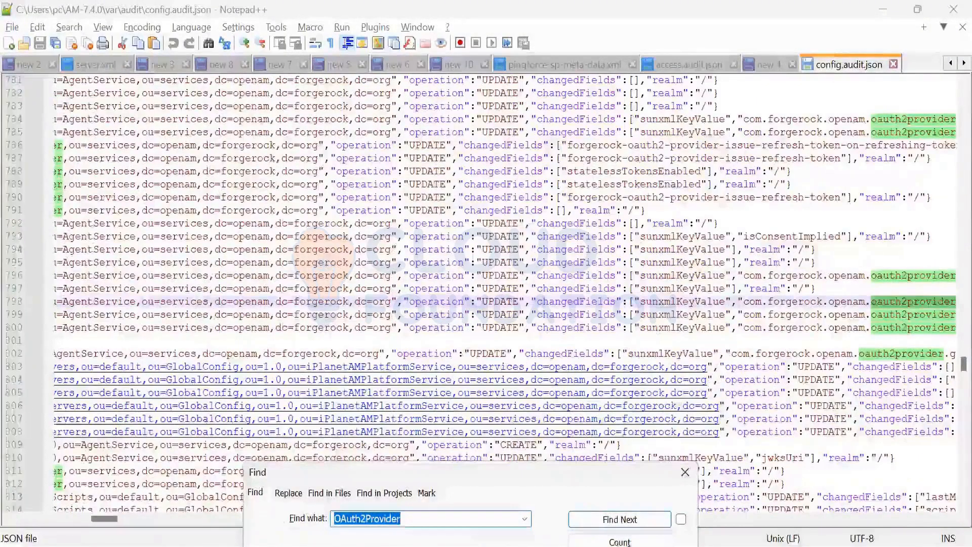
key(alt+Tab)
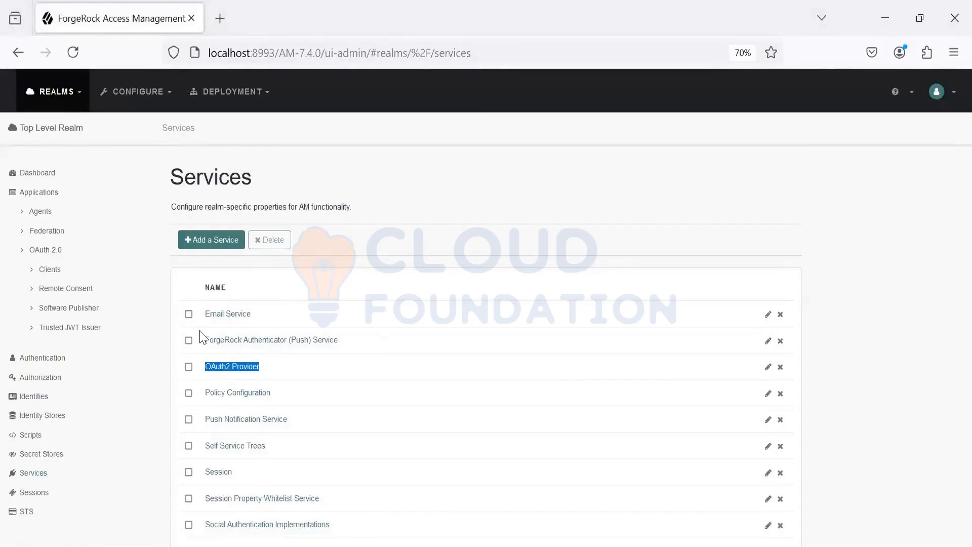
key(alt+Tab)
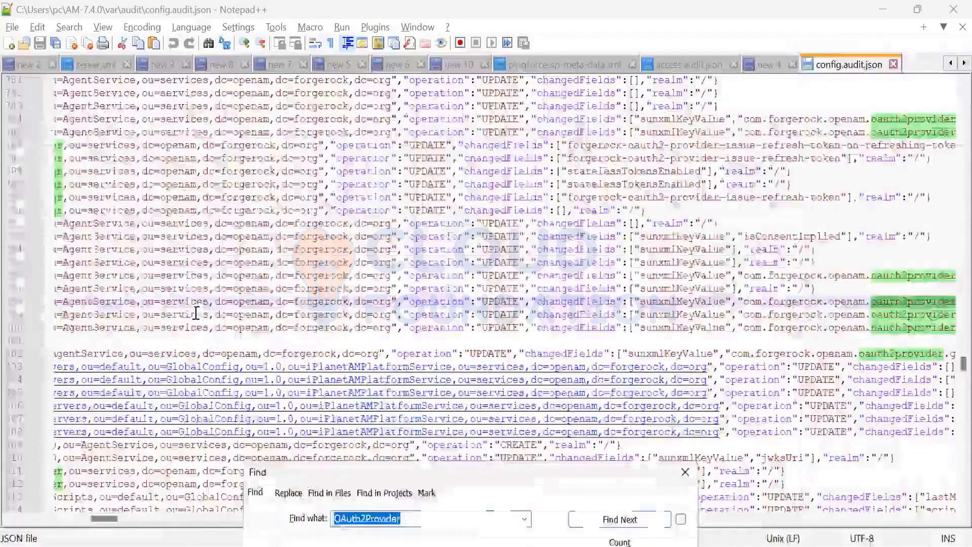
Step: Switch from the config audit log to File Explorer with the AM-7.4.0 var\audit folder
click(248, 295)
key(alt+Tab)
key(Tab)
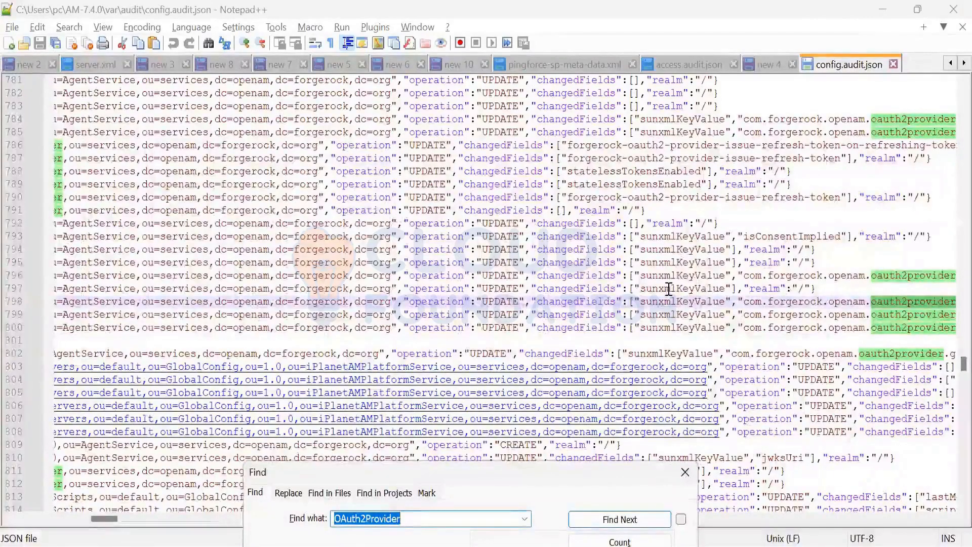
key(alt+Tab)
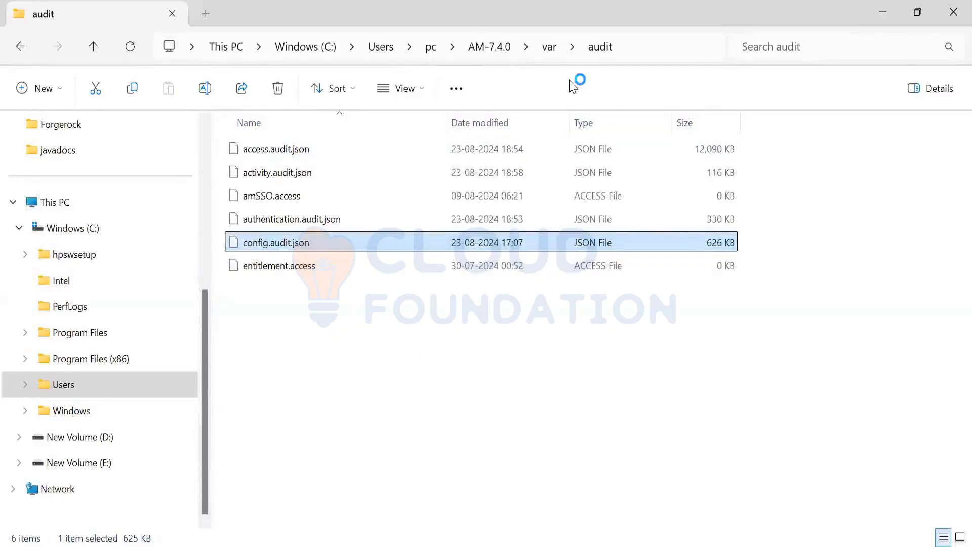
click(627, 107)
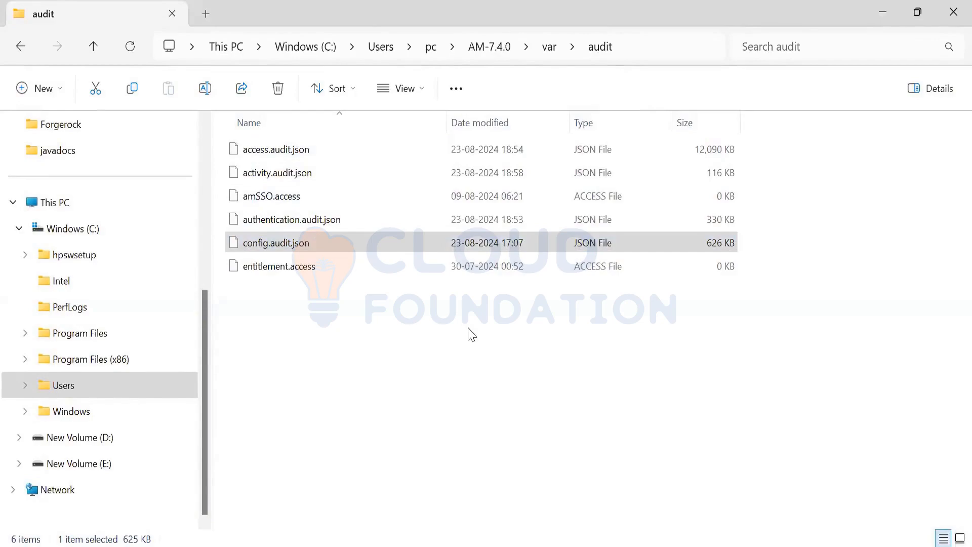
click(646, 393)
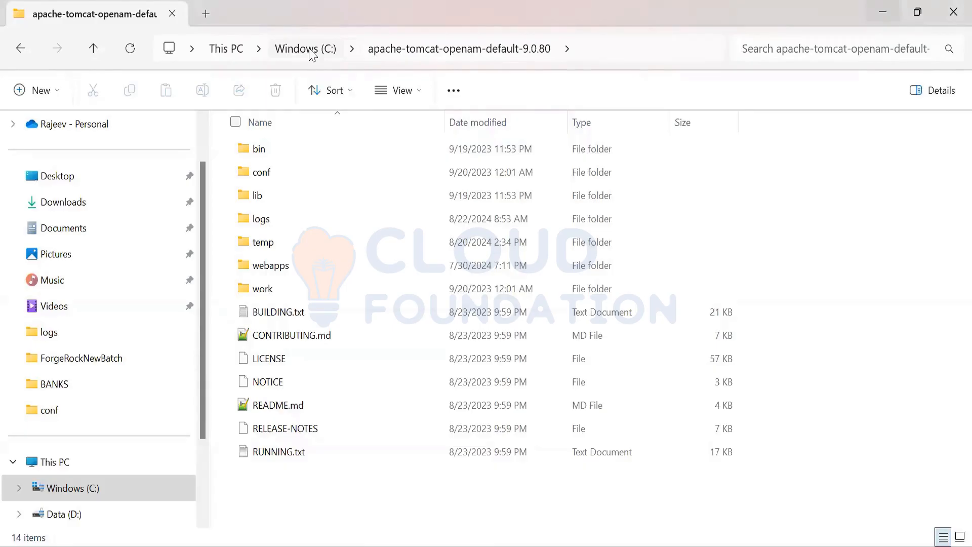
Step: Go from the apache-tomcat-openam-default-9.0.80 folder to the C: drive and open the user's profile folder under Users
mouse_move(317, 168)
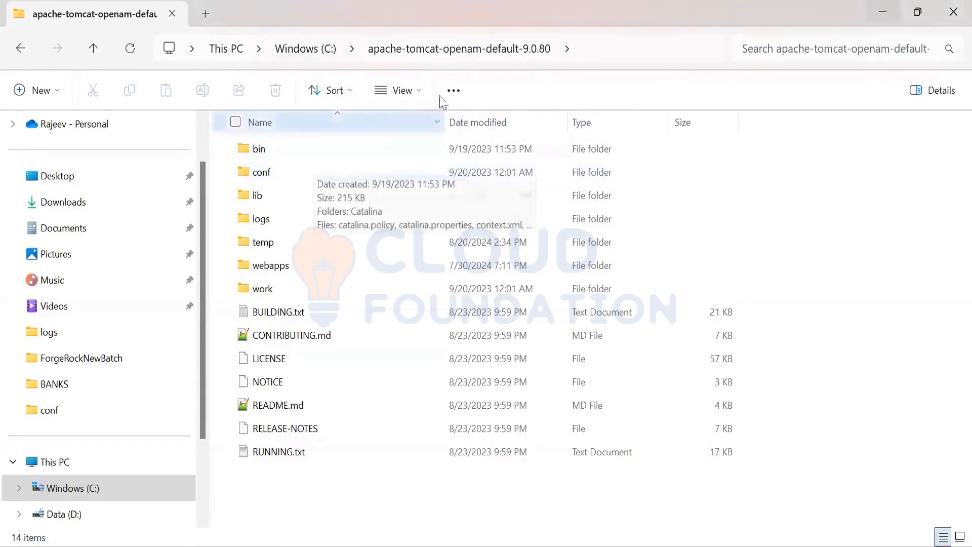
click(594, 51)
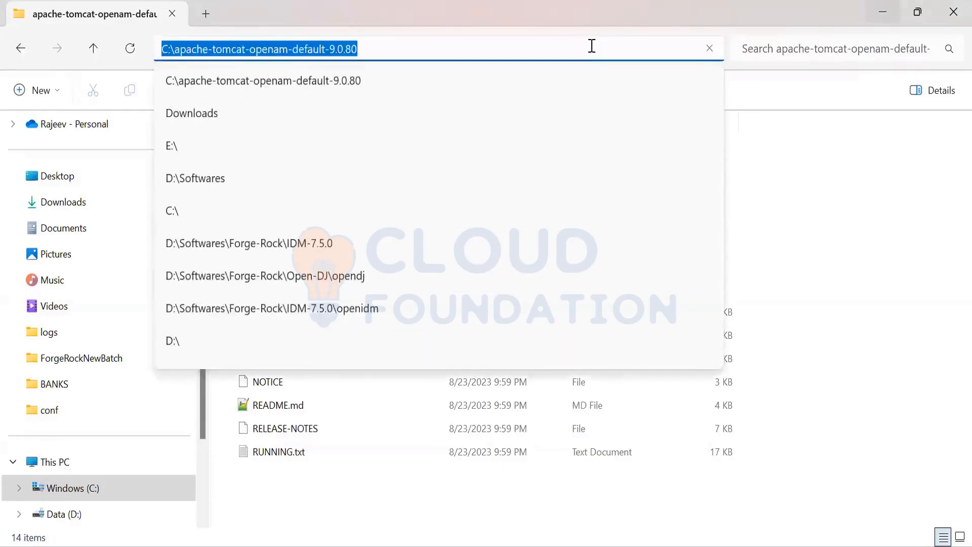
click(779, 193)
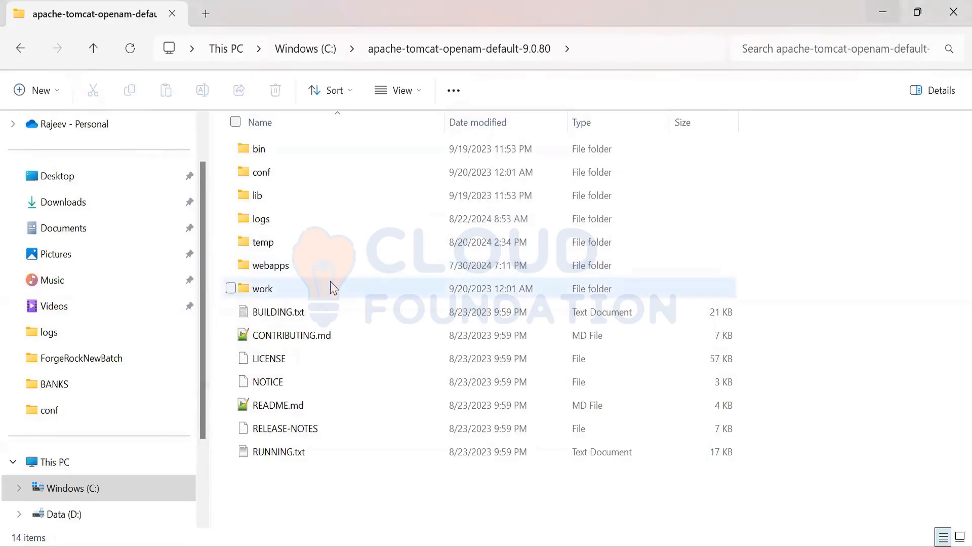
click(289, 57)
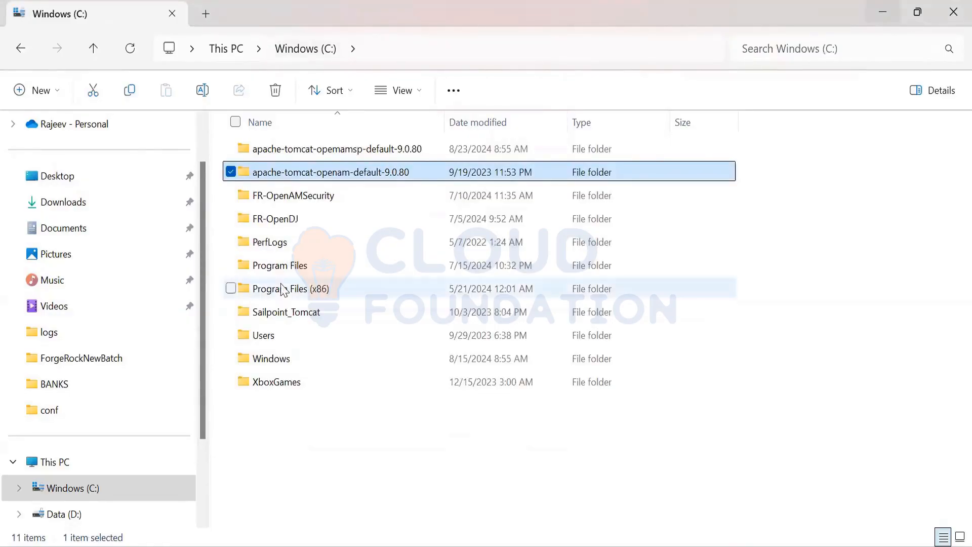
double_click(292, 336)
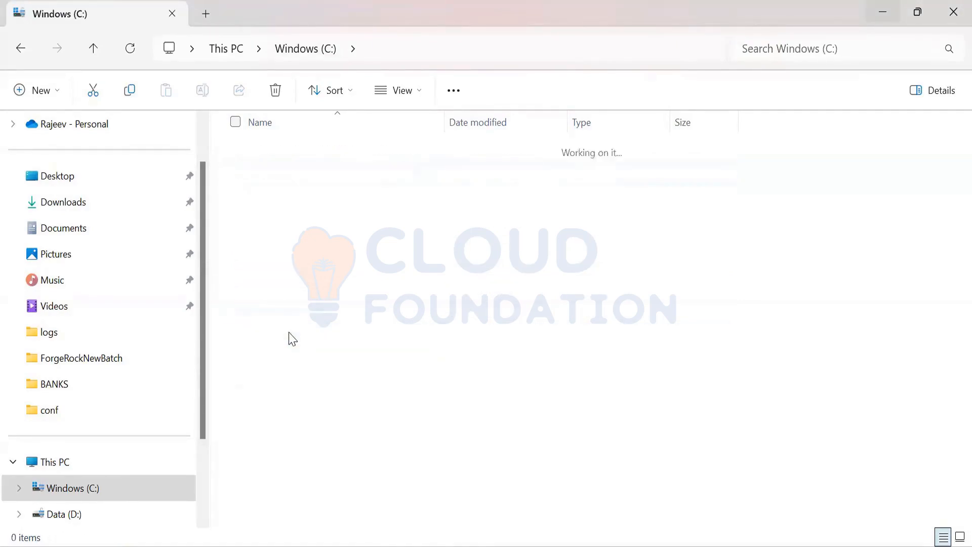
double_click(311, 179)
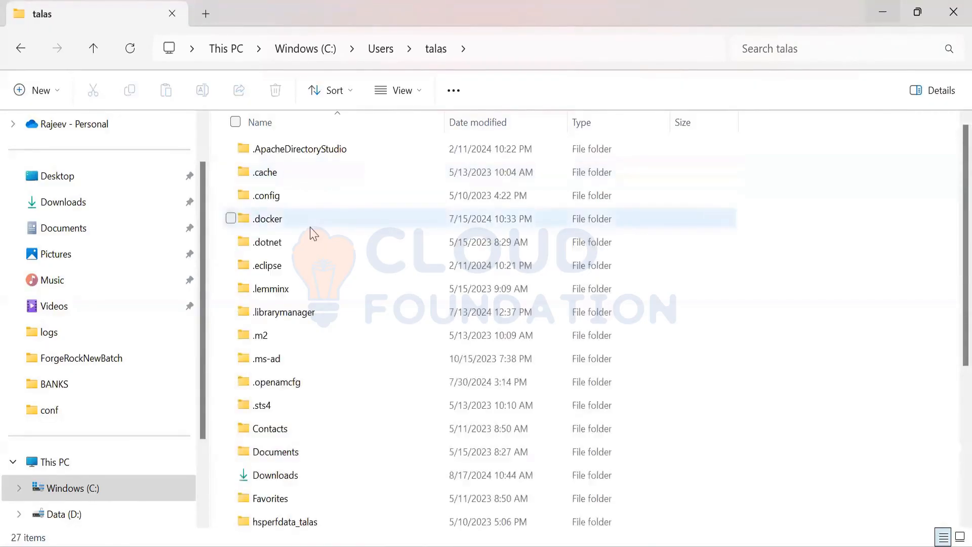
Step: Open the AM configuration folder inside the user profile and go to its var\audit subfolder
mouse_move(314, 234)
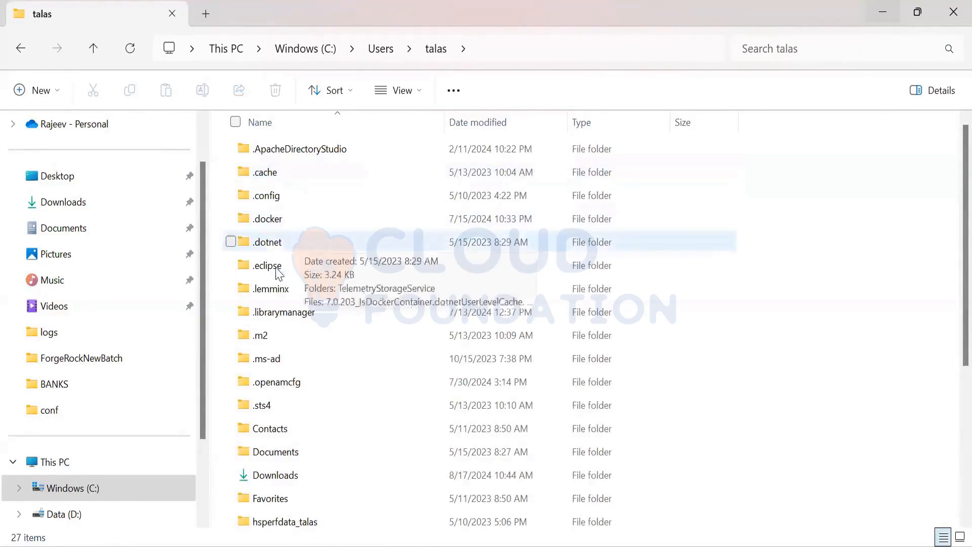
click(273, 291)
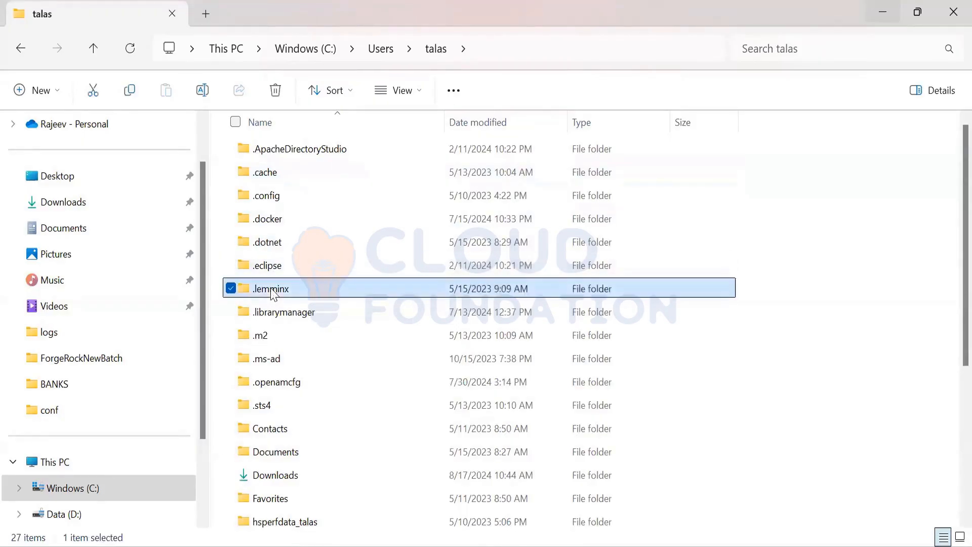
key(r)
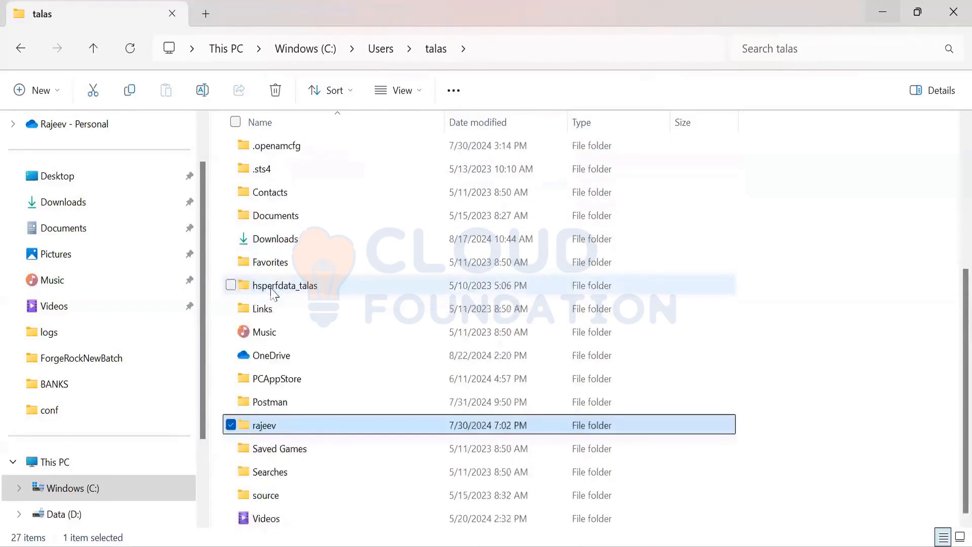
double_click(312, 430)
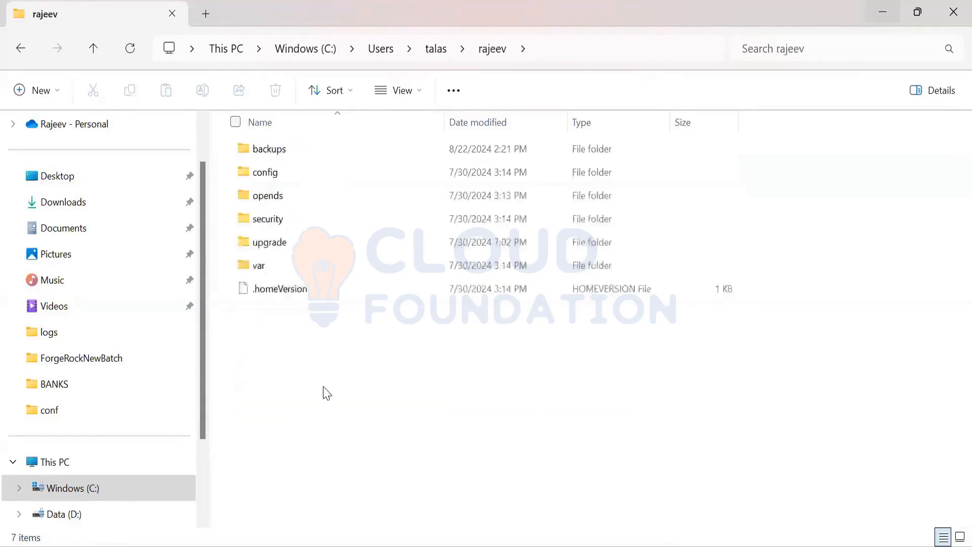
double_click(322, 272)
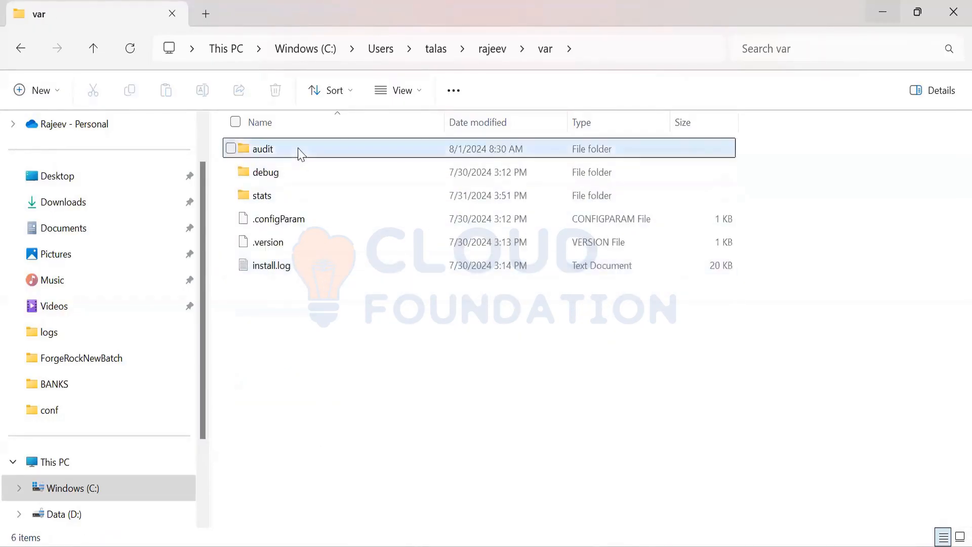
double_click(301, 155)
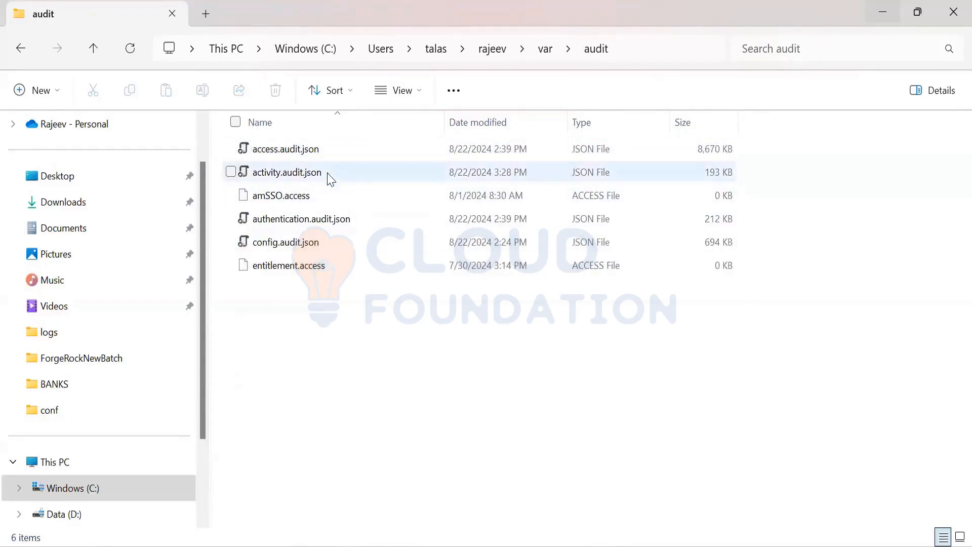
Step: Open authentication.audit.json from the audit folder in Notepad++
right_click(304, 221)
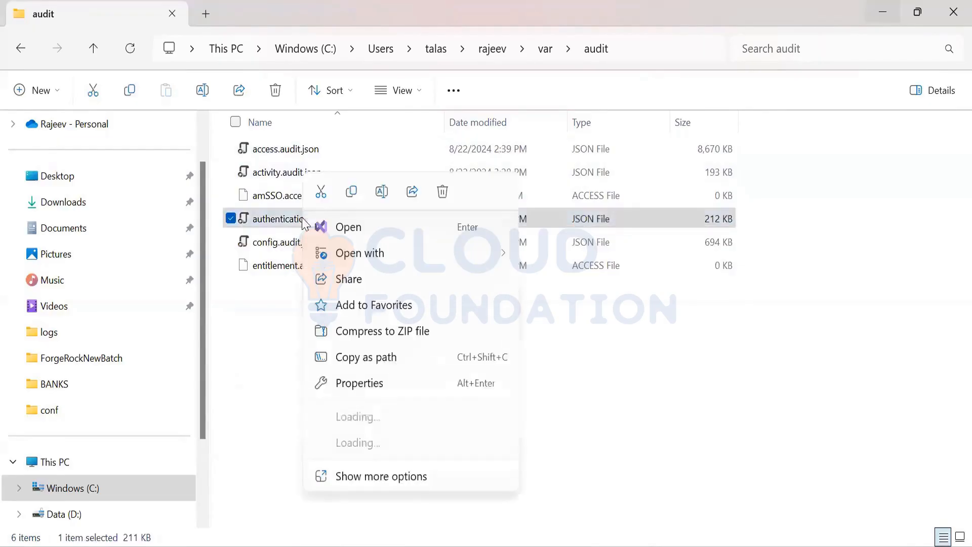
mouse_move(390, 253)
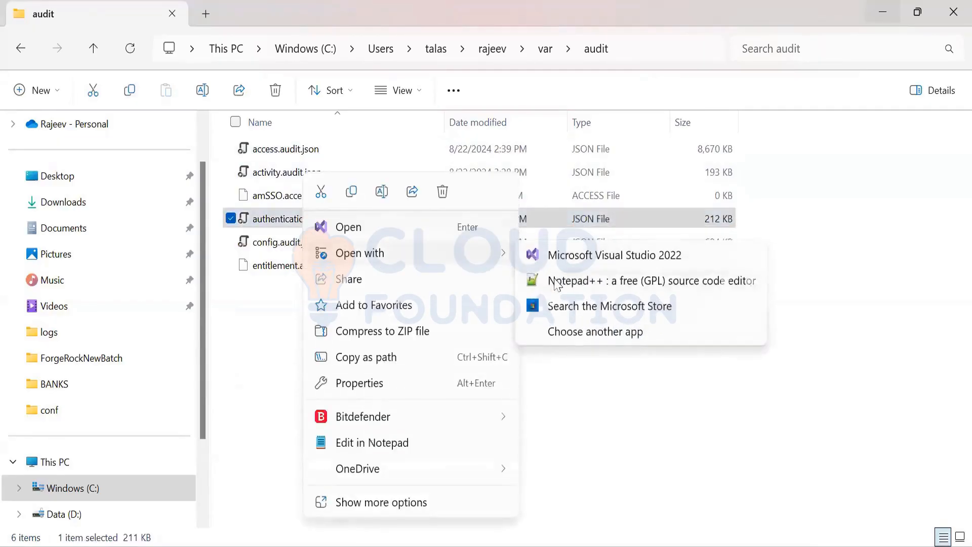
click(558, 285)
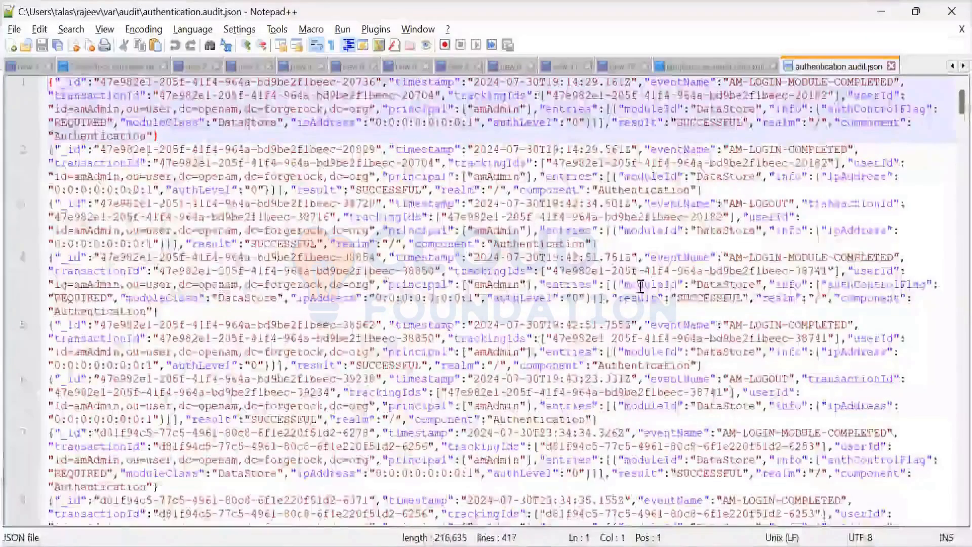
Step: Examine the login and logout events in authentication.audit.json from the first entry through to the end of the file
scroll(641, 286, down, 5)
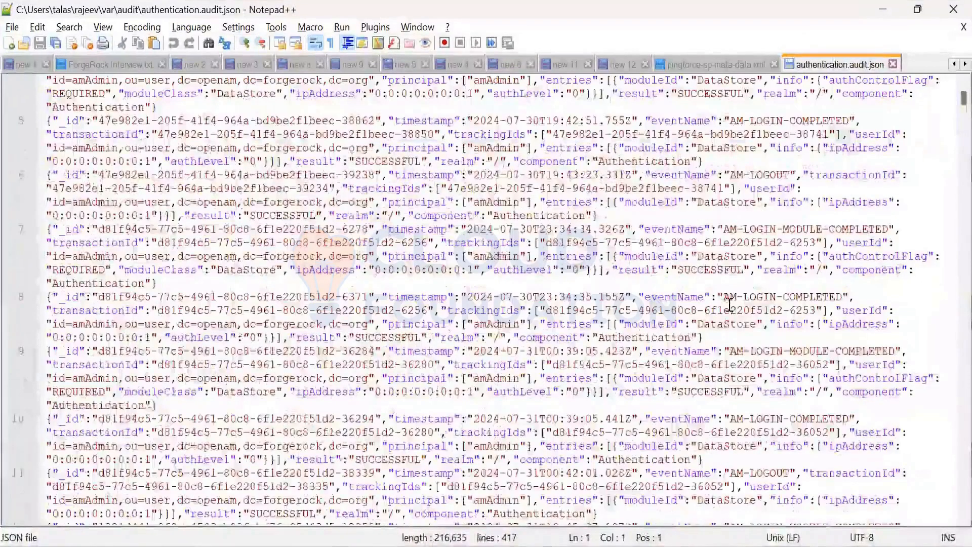
scroll(729, 304, down, 5)
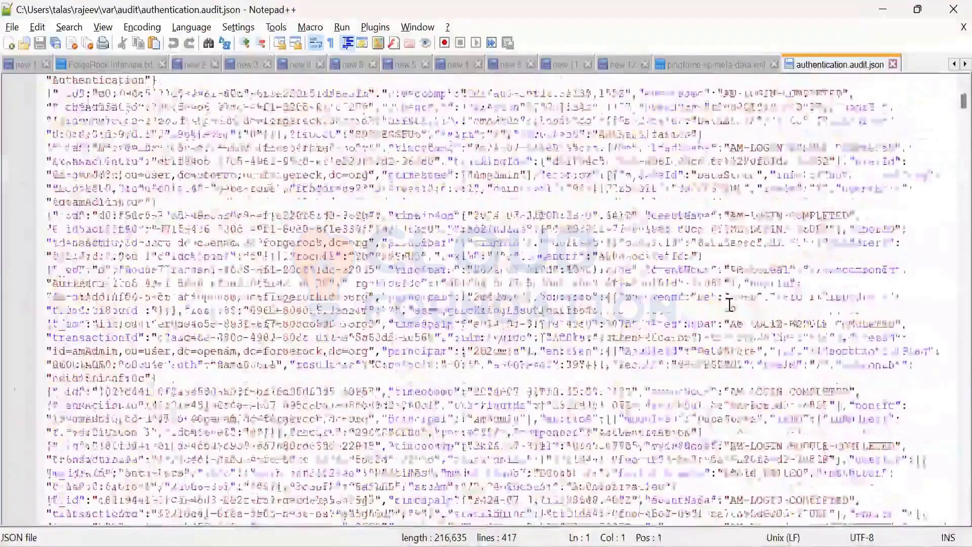
scroll(729, 304, down, 5)
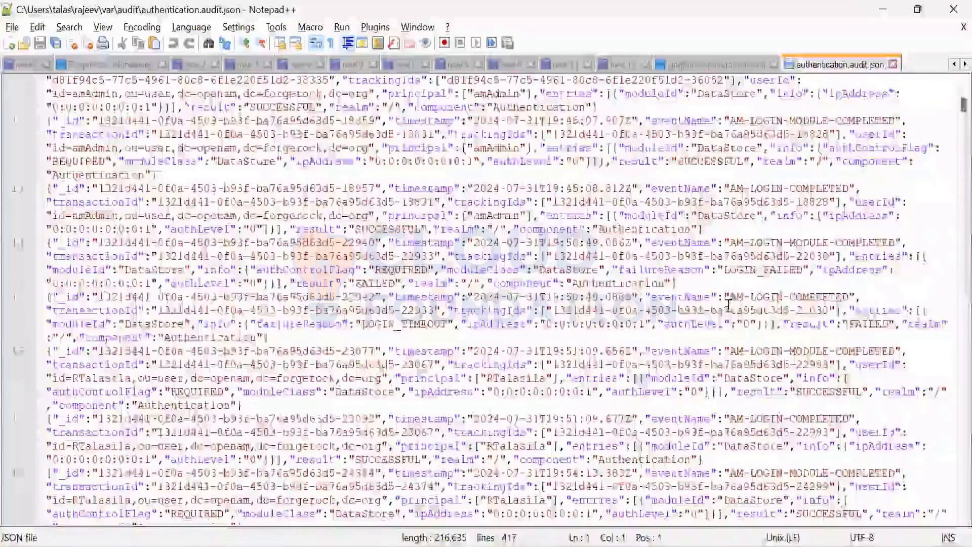
scroll(728, 304, down, 5)
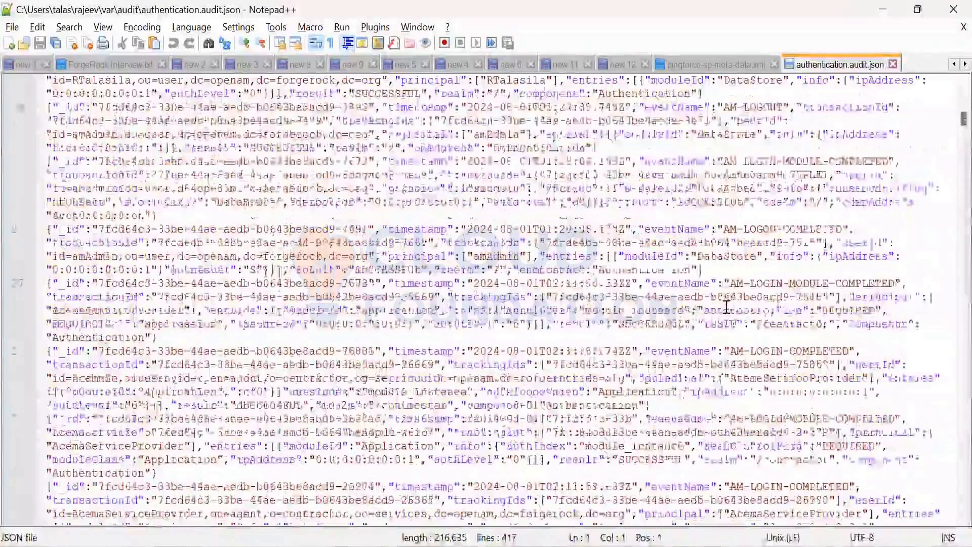
scroll(726, 307, down, 5)
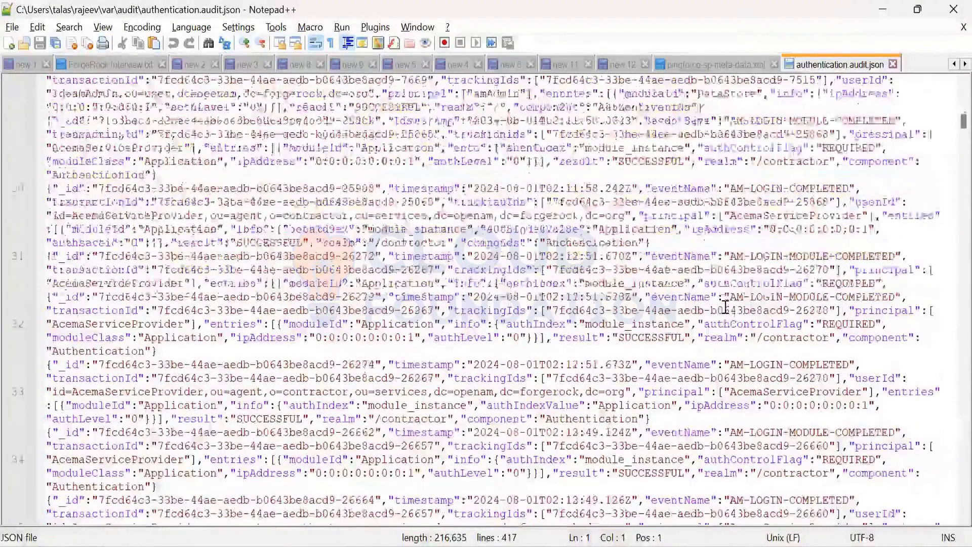
scroll(725, 307, down, 5)
scroll(725, 304, down, 5)
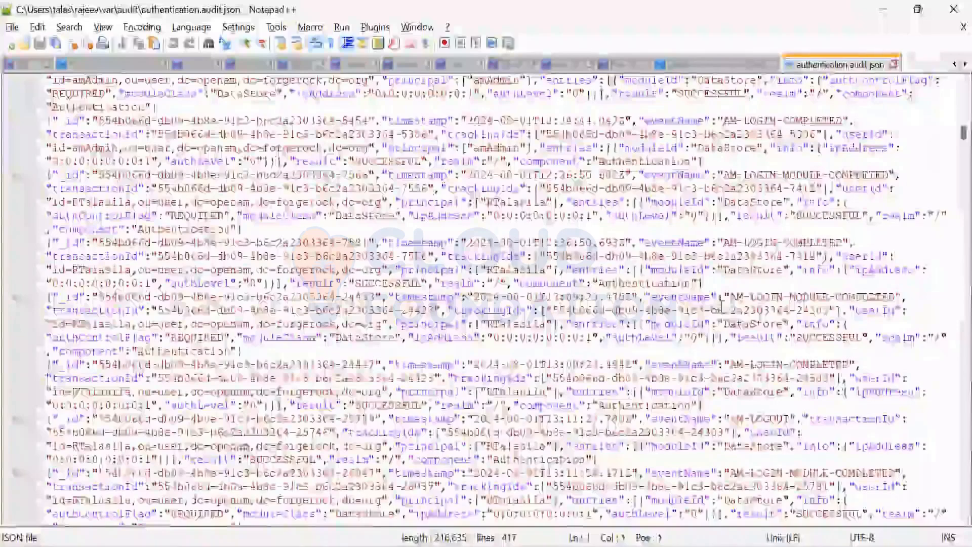
scroll(736, 323, down, 8)
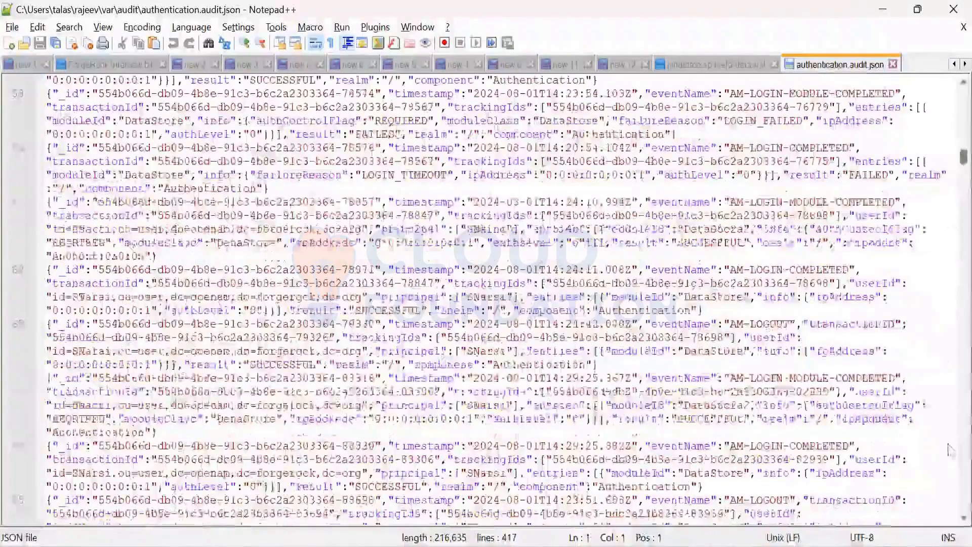
scroll(952, 450, down, 15)
scroll(951, 508, down, 20)
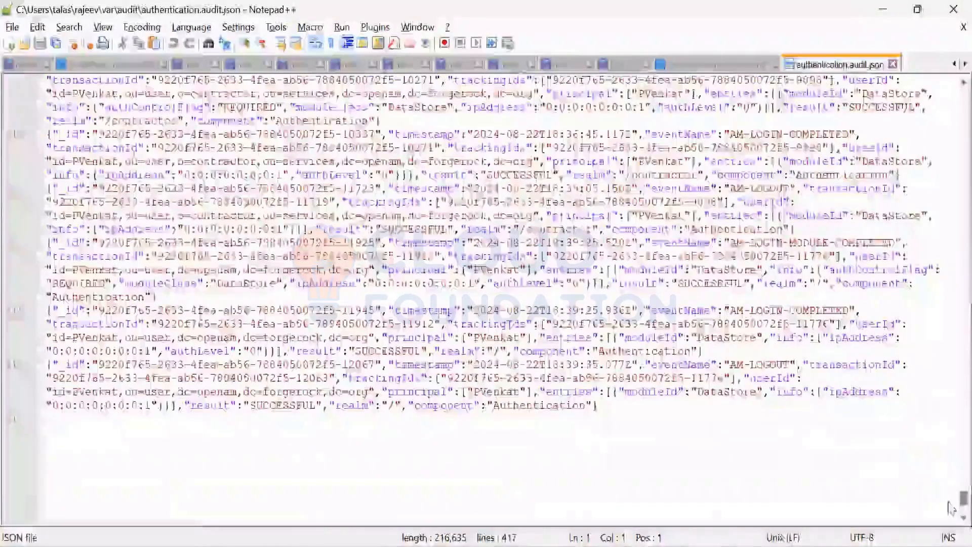
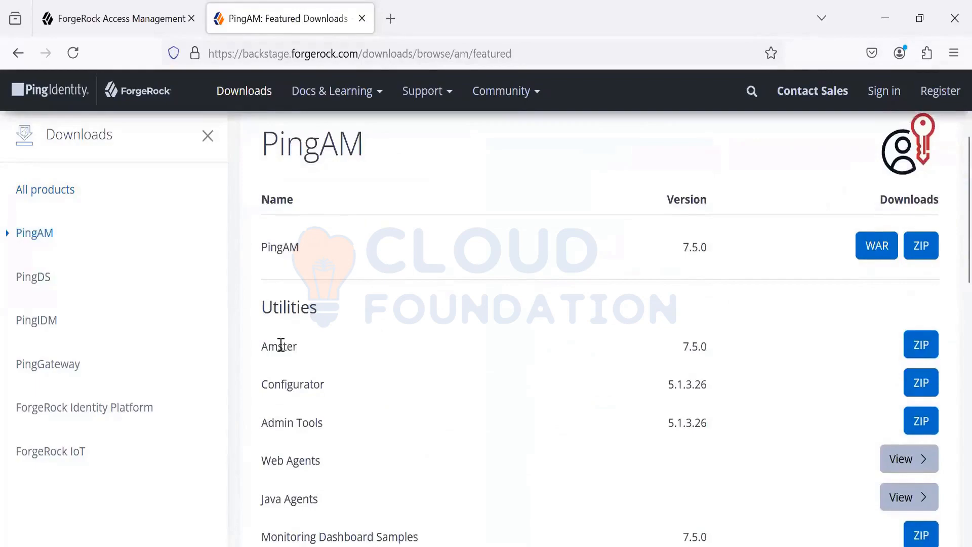
Step: Examine the Amster utility and its version on the PingAM Featured Downloads page alongside the PingAM entry
double_click(282, 346)
drag(681, 349, 713, 353)
drag(304, 348, 275, 342)
scroll(321, 278, up, 3)
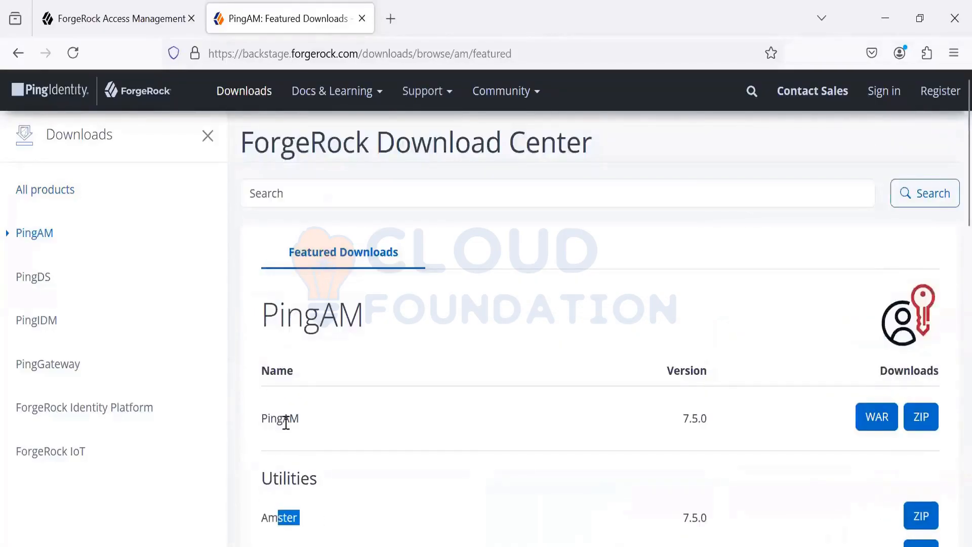
scroll(278, 425, down, 2)
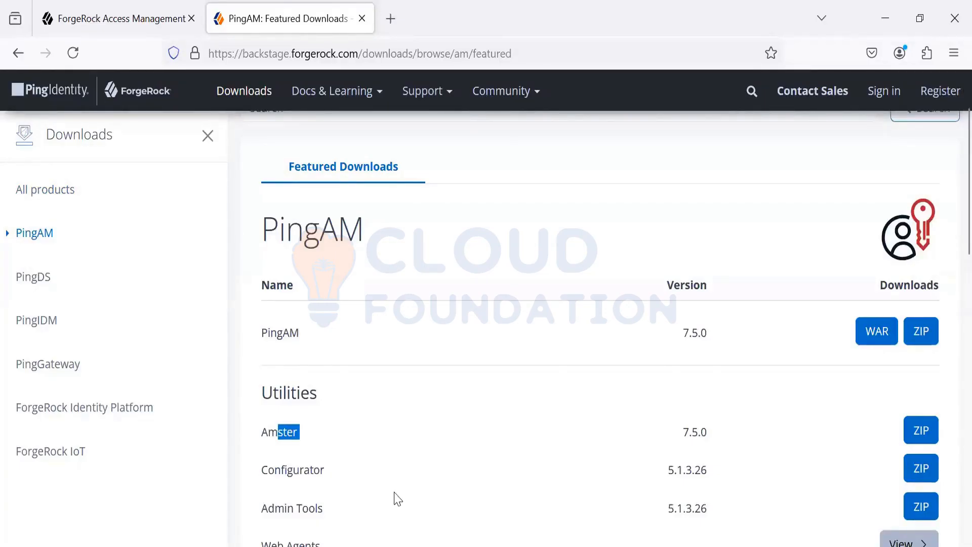
Step: Switch to the amster folder in File Explorer, go up to the Forgerock folder and select the Amster-7.4.0 zip archive
mouse_move(302, 546)
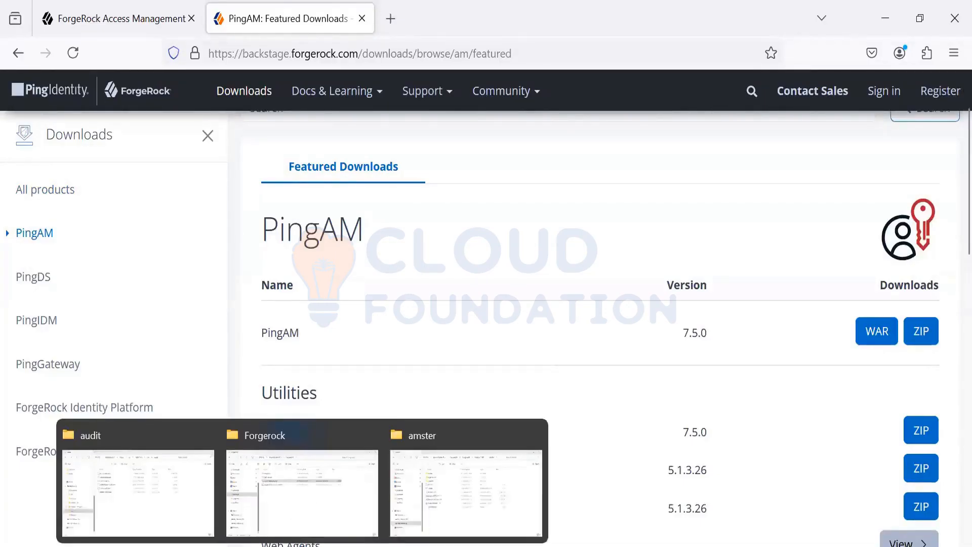
click(483, 483)
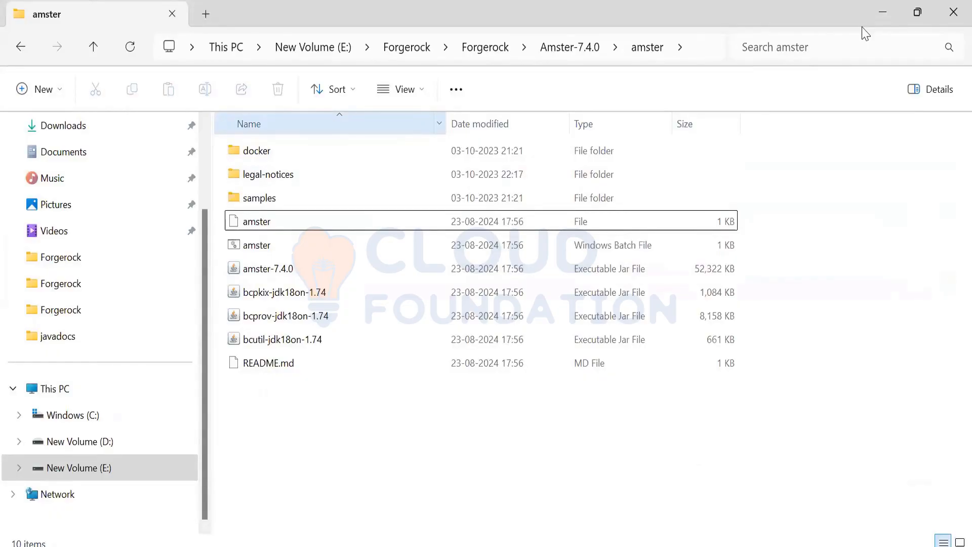
key(alt+Up)
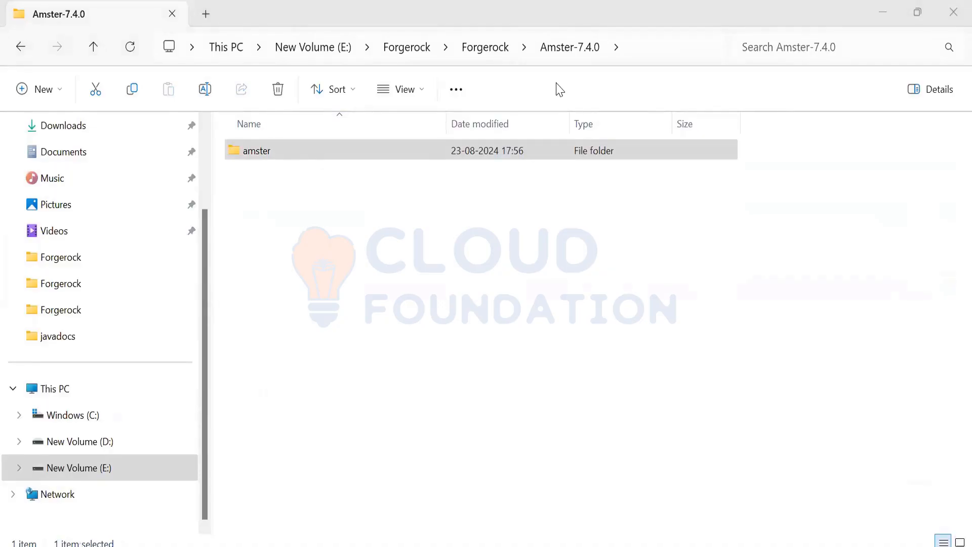
click(564, 291)
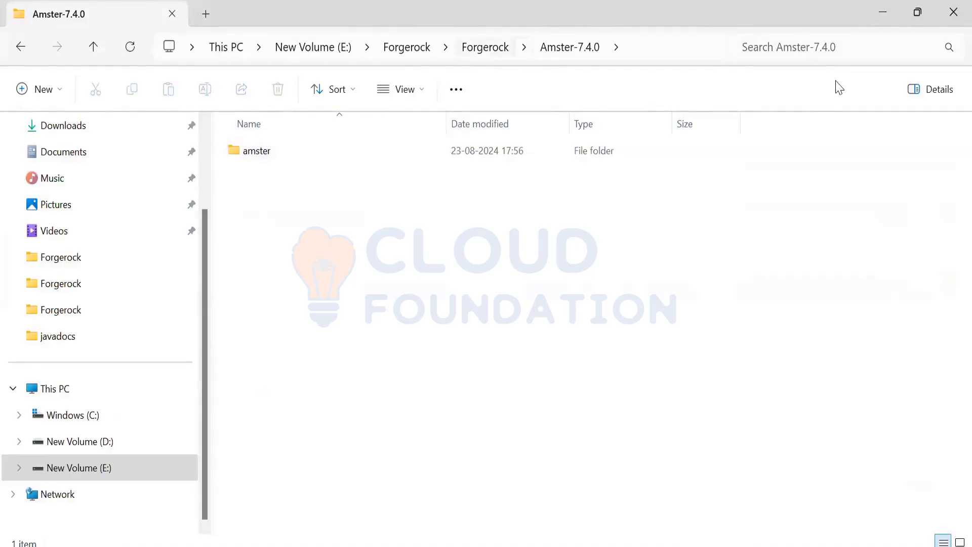
key(alt+Up)
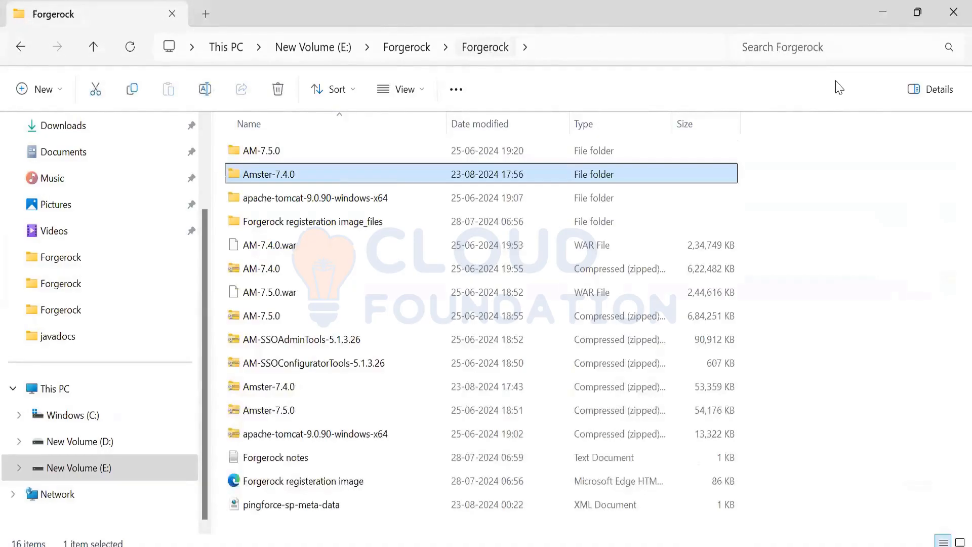
click(308, 391)
click(310, 409)
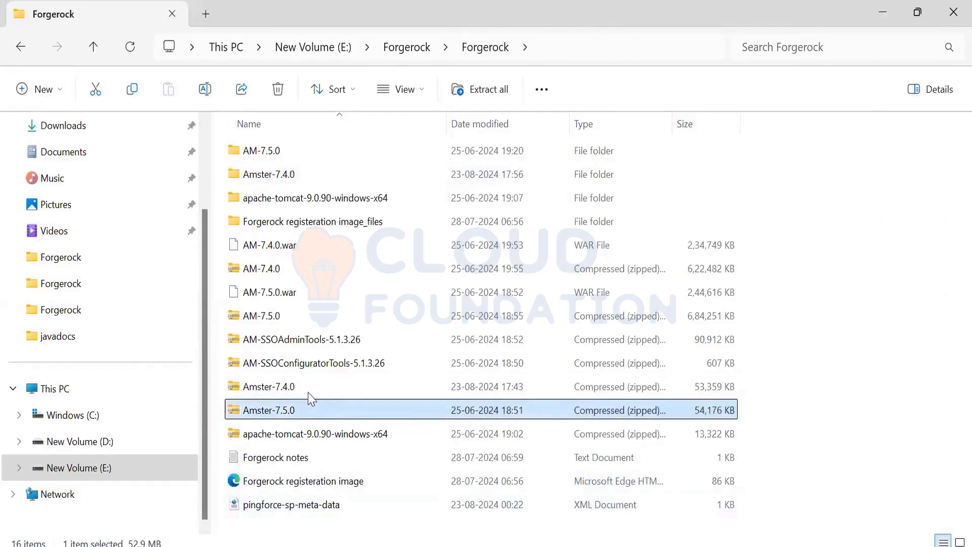
click(309, 391)
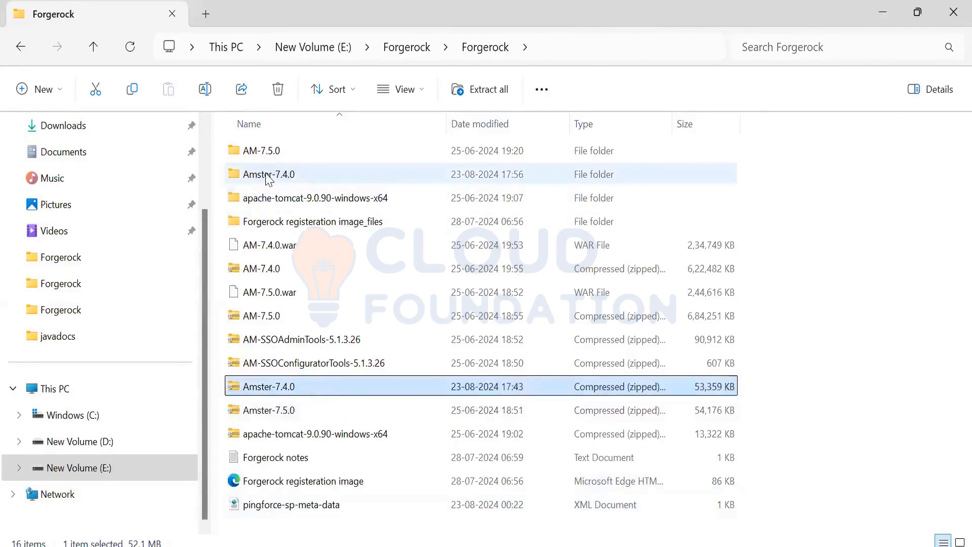
Step: Open the extracted Amster-7.4.0 folder and go into its amster subfolder
click(268, 177)
double_click(268, 177)
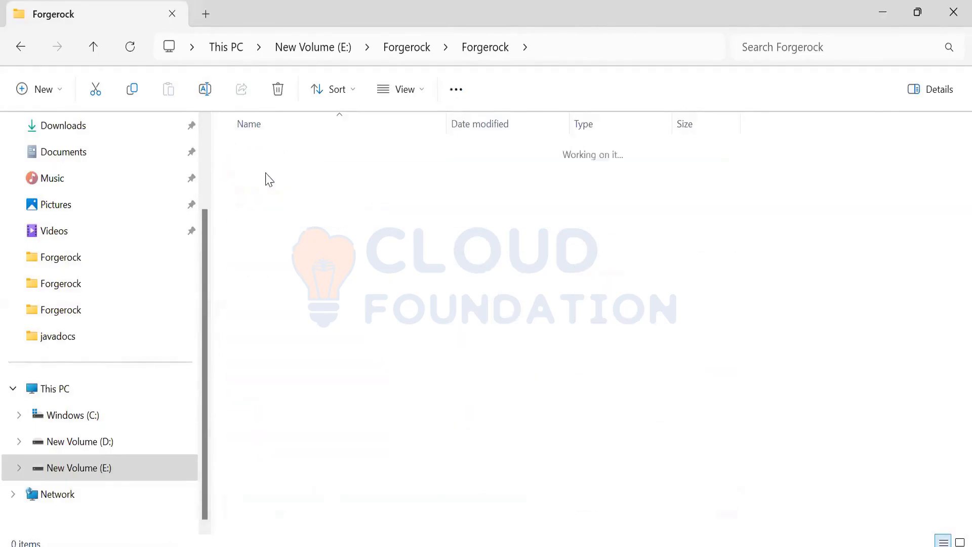
double_click(264, 158)
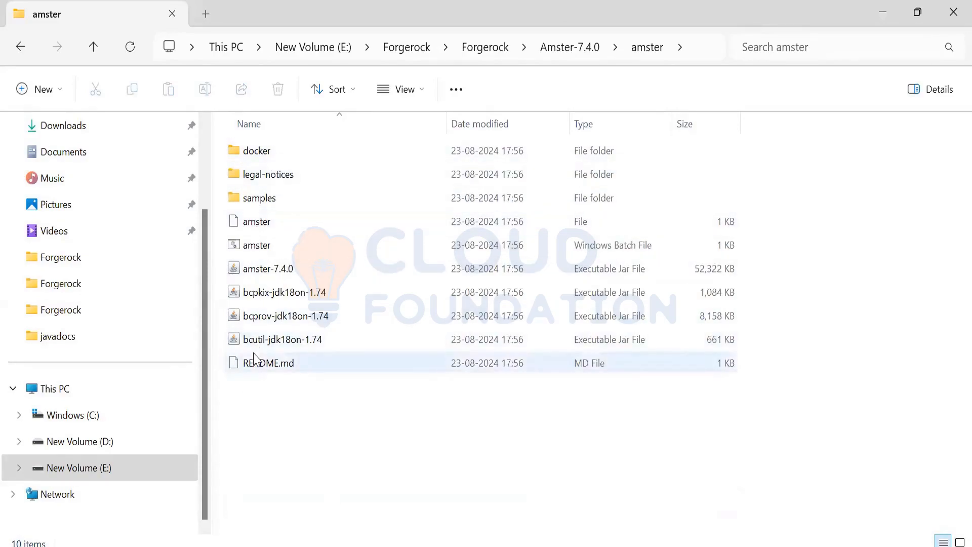
mouse_move(254, 358)
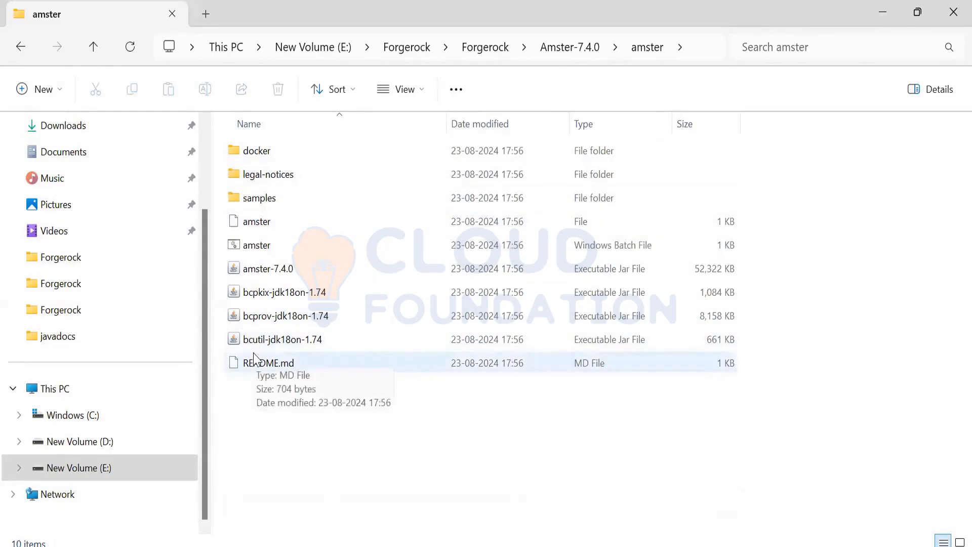
double_click(260, 229)
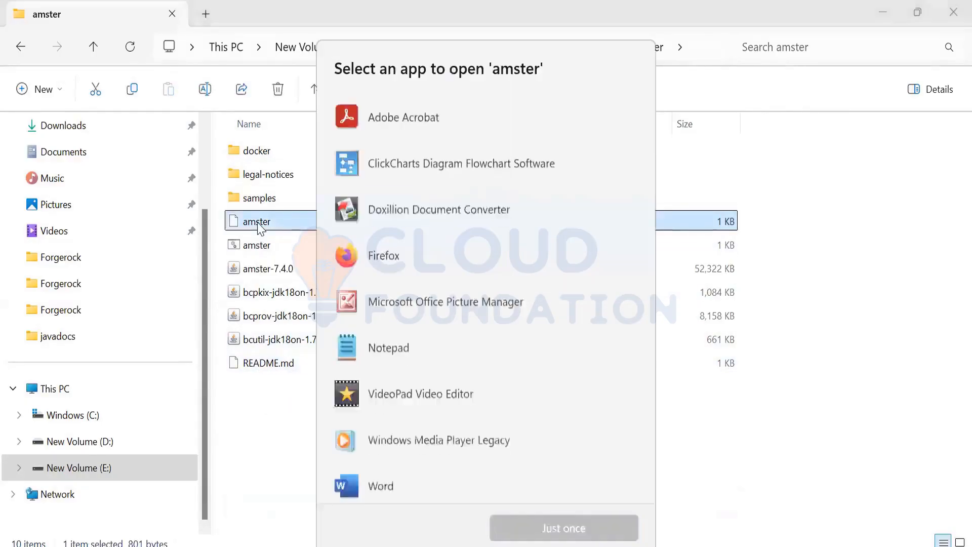
click(259, 229)
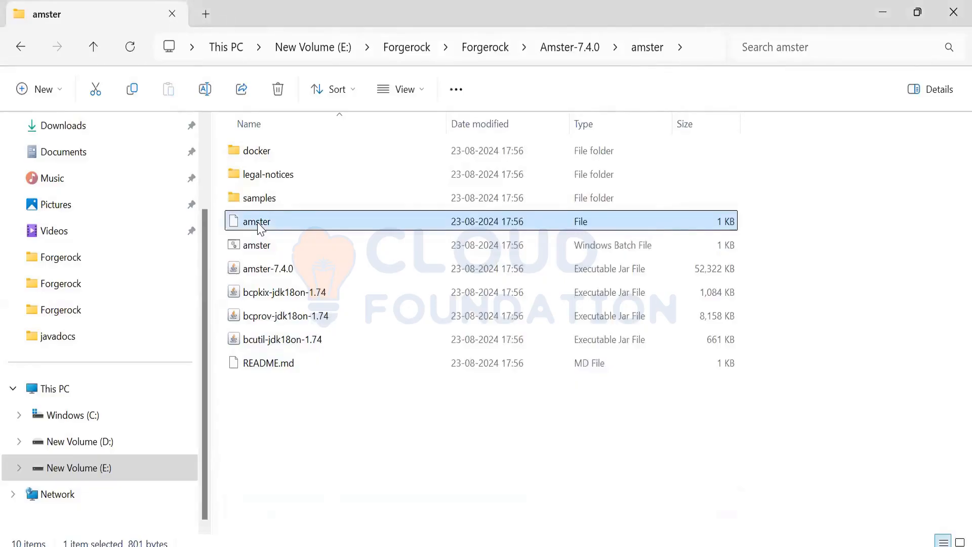
double_click(259, 229)
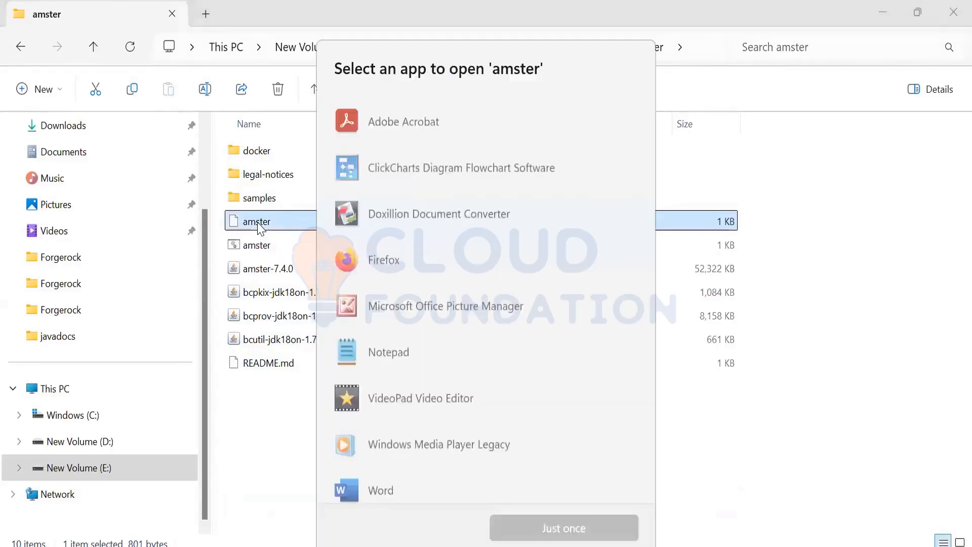
click(659, 111)
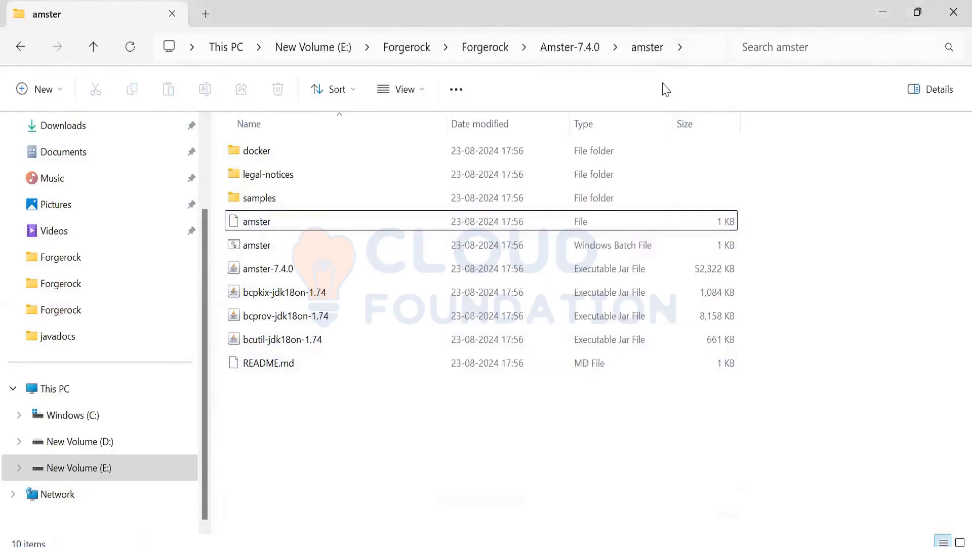
Step: Open a command prompt in the amster folder and try to list its contents with ls
key(ctrl+l)
text(cmd)
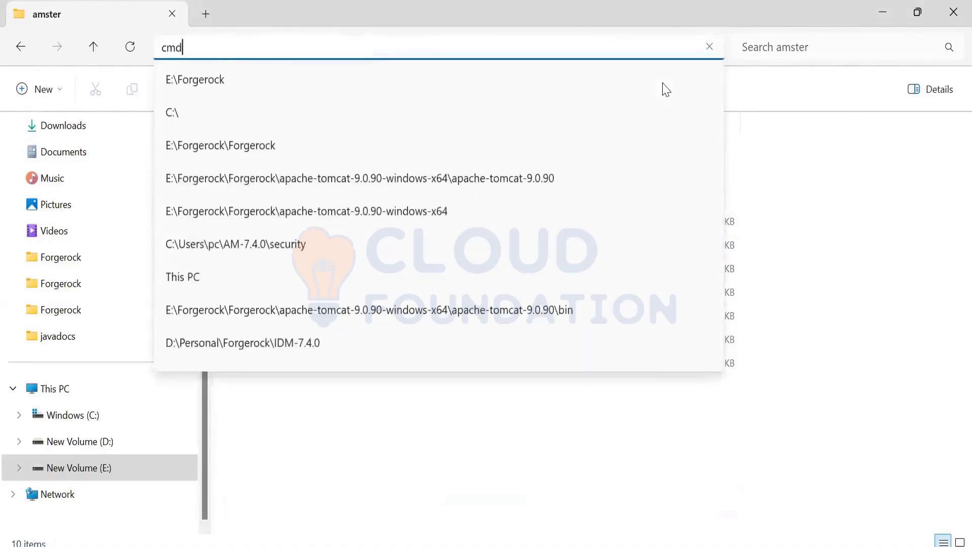
key(Return)
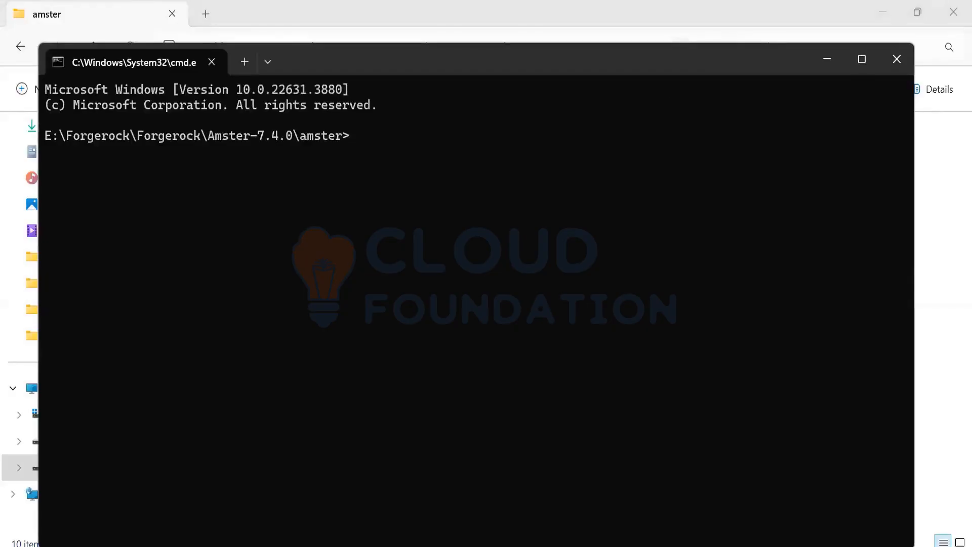
text(ls)
key(Return)
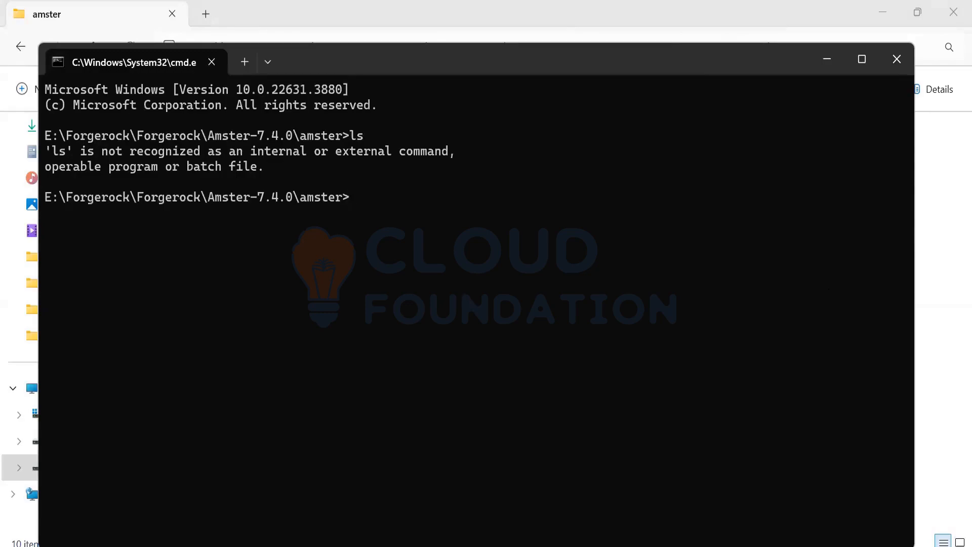
Step: Try to start Amster with ./amster in the command prompt and close the prompt window
text(.)
text(/amster)
key(Return)
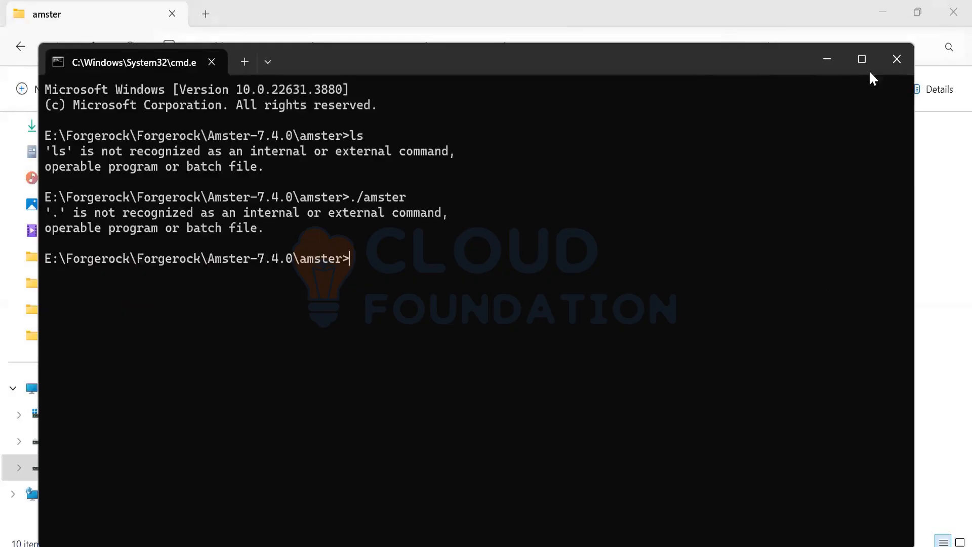
click(892, 69)
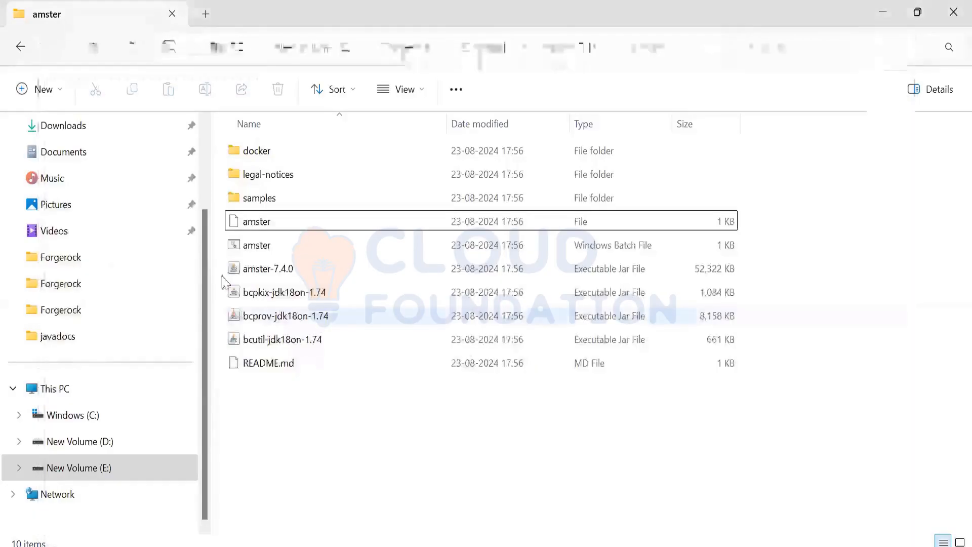
Step: Try to run the amster Windows batch file and look through the apps offered for opening the extensionless amster file
click(254, 252)
double_click(253, 254)
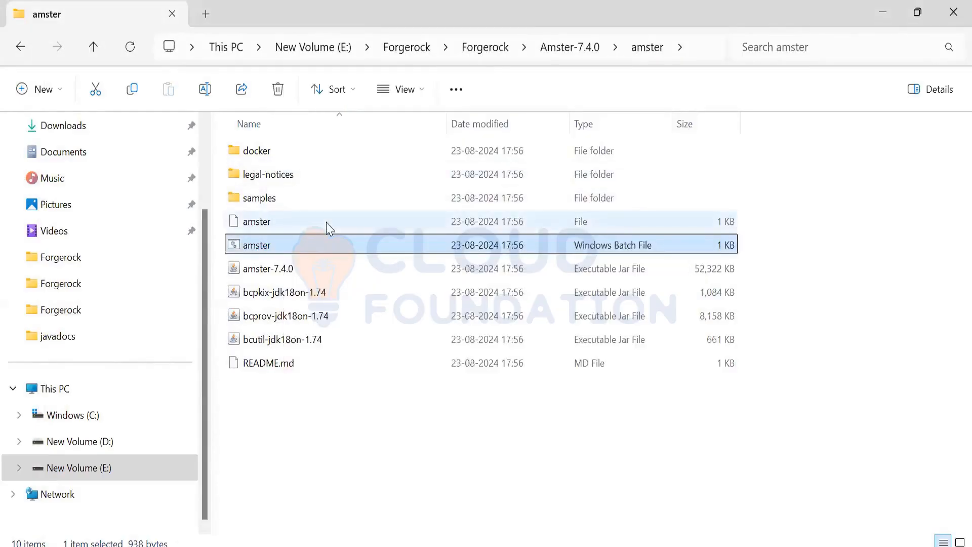
double_click(327, 225)
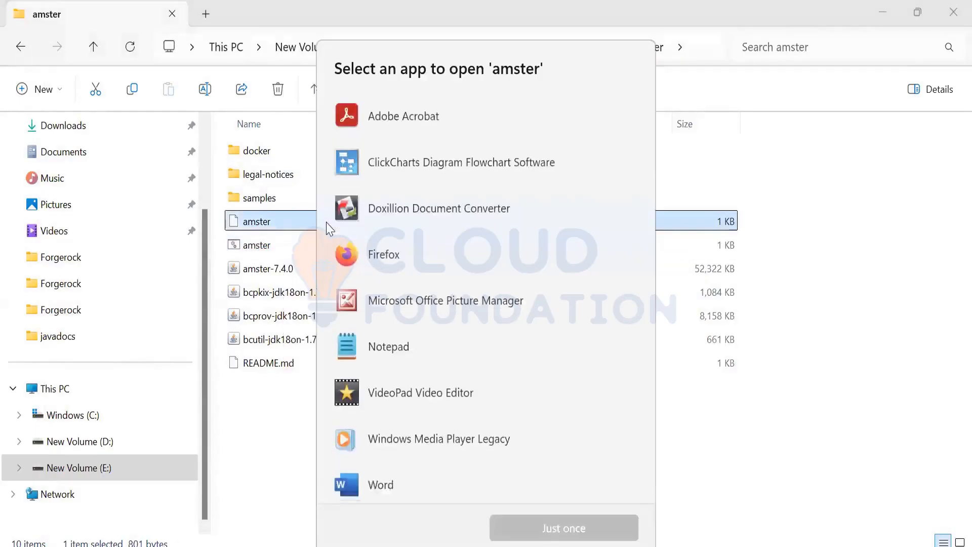
scroll(328, 225, down, 2)
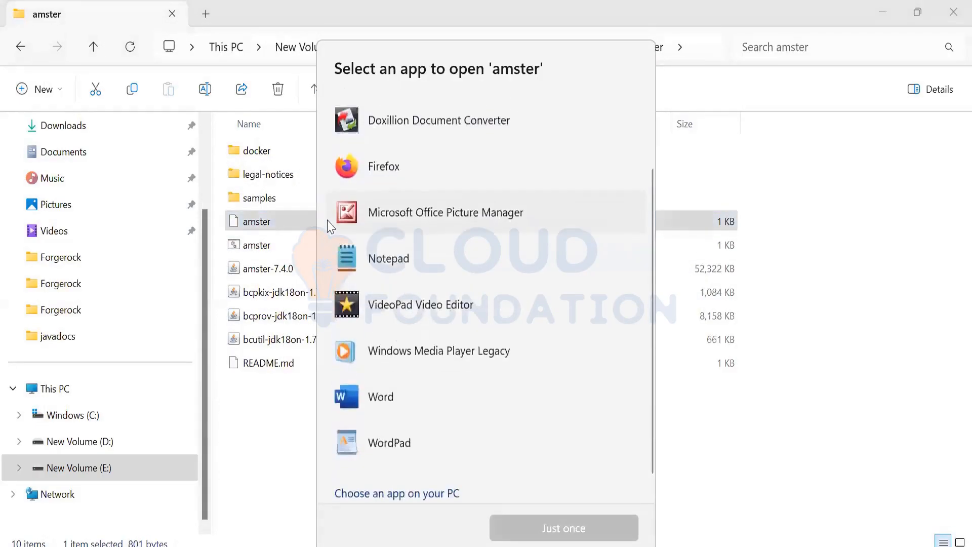
scroll(328, 224, up, 3)
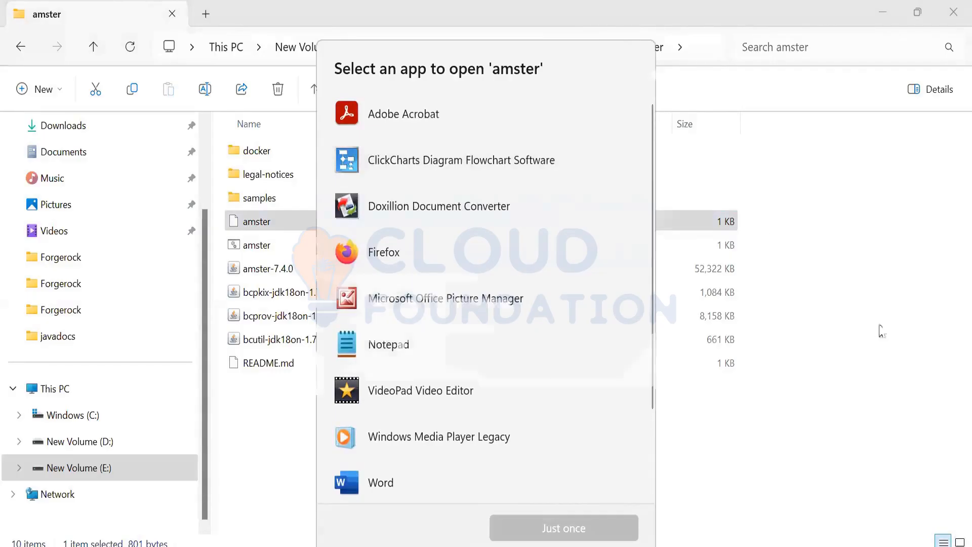
key(Escape)
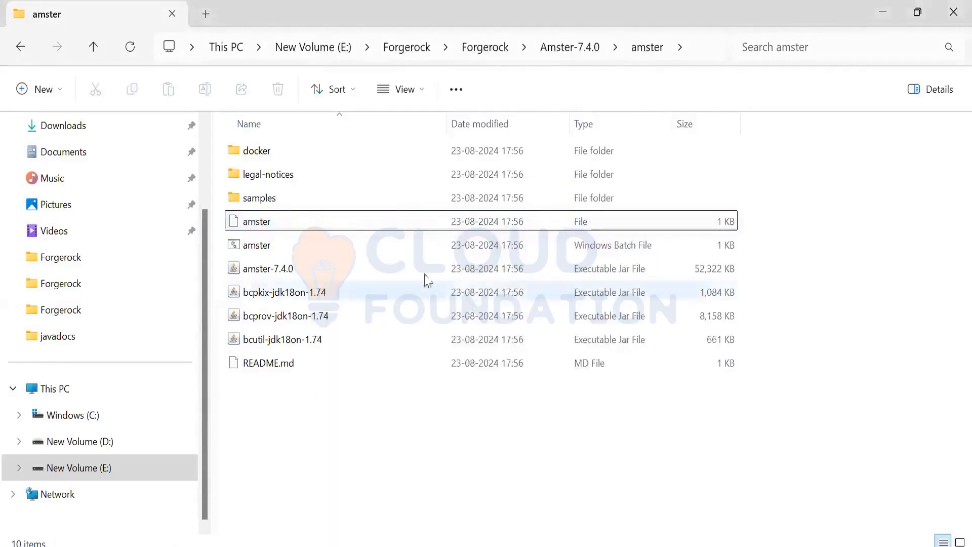
Step: Look through the available actions for the extensionless amster file, including the extended options, for a way to run it
right_click(310, 228)
click(267, 230)
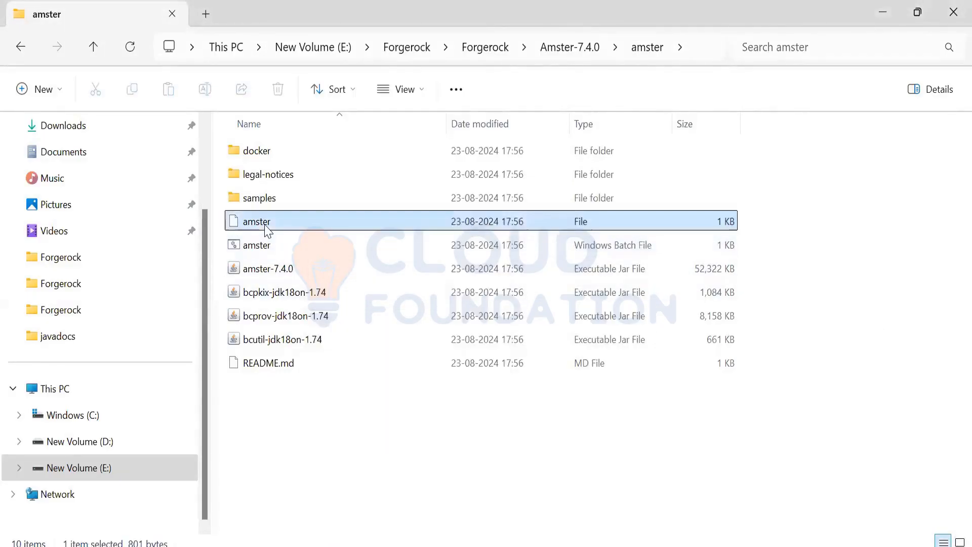
right_click(268, 230)
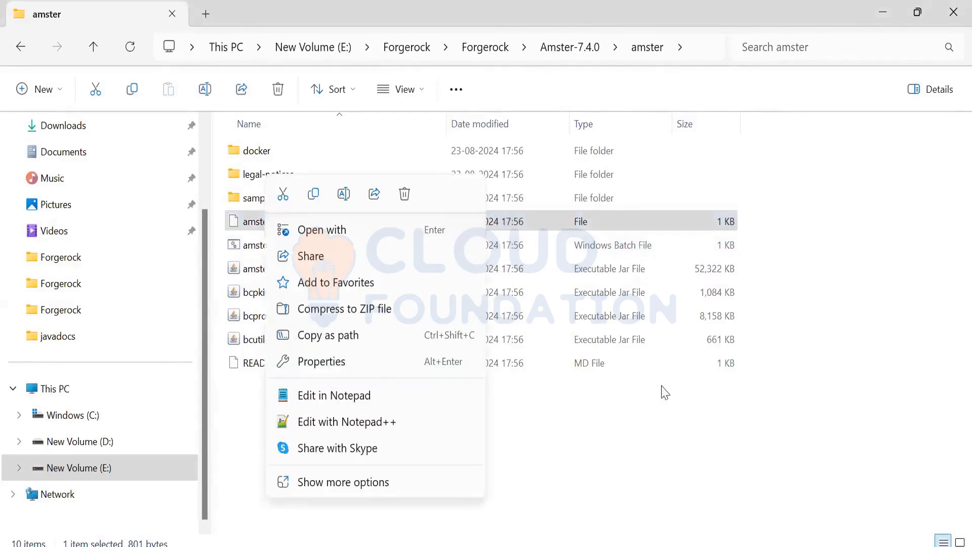
click(639, 428)
click(354, 221)
right_click(355, 227)
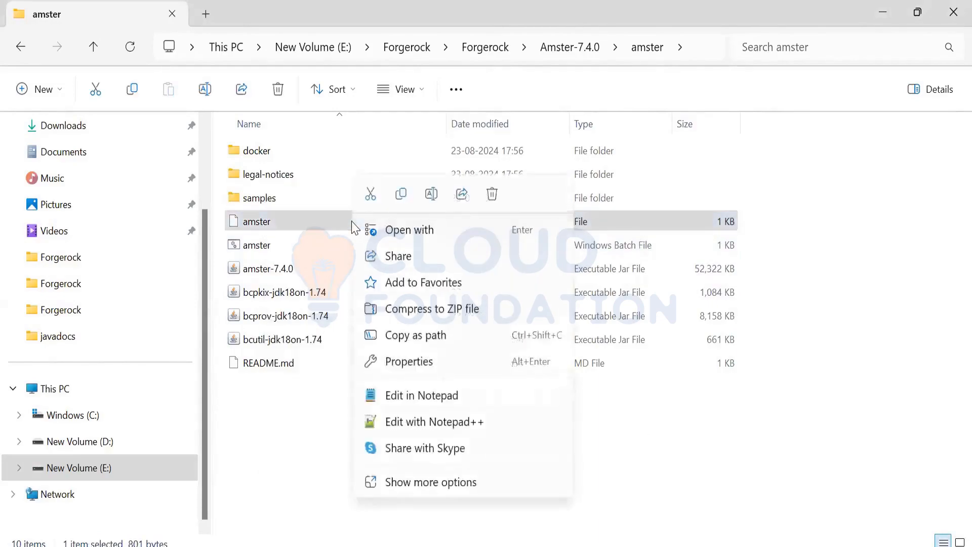
click(323, 222)
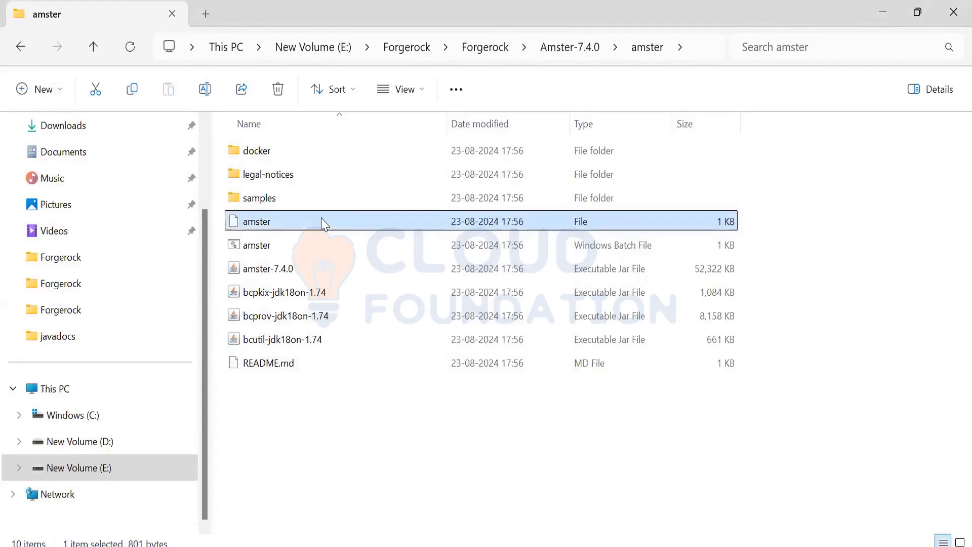
right_click(323, 222)
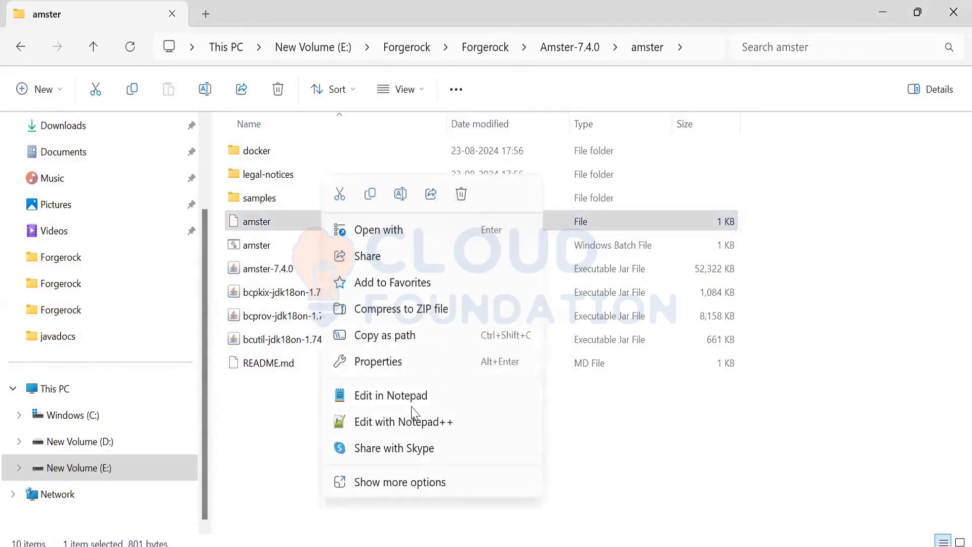
click(434, 486)
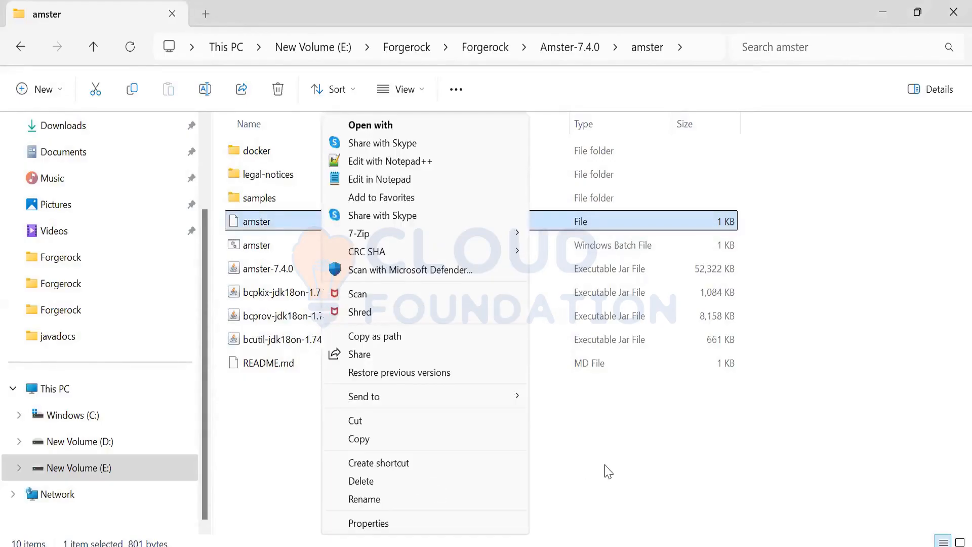
click(228, 310)
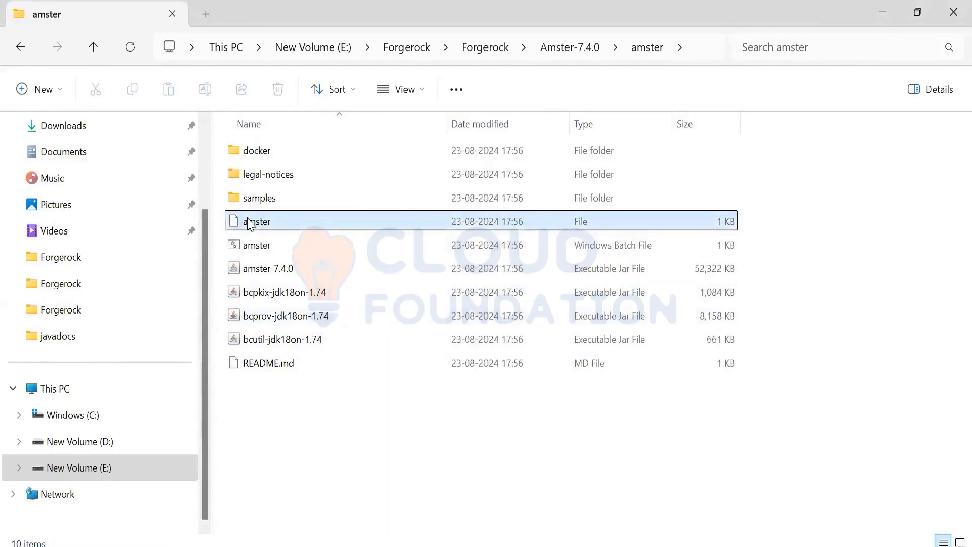
right_click(249, 223)
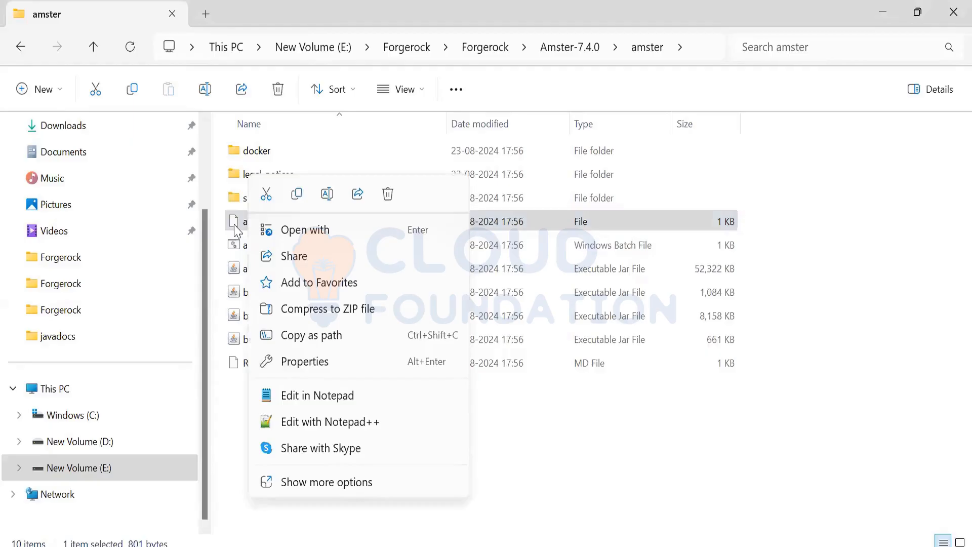
click(246, 220)
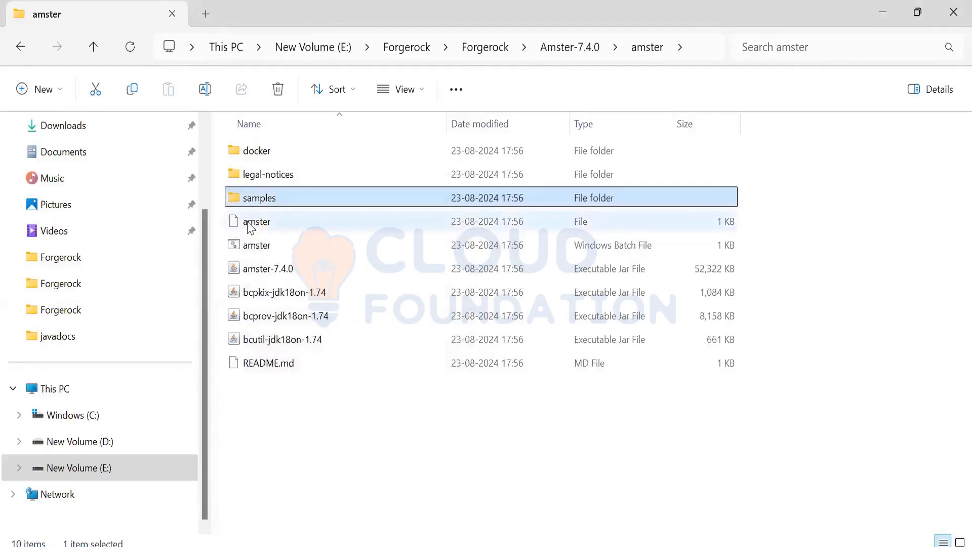
Step: Check the apps offered for opening the extensionless amster file and dismiss the app chooser
right_click(250, 253)
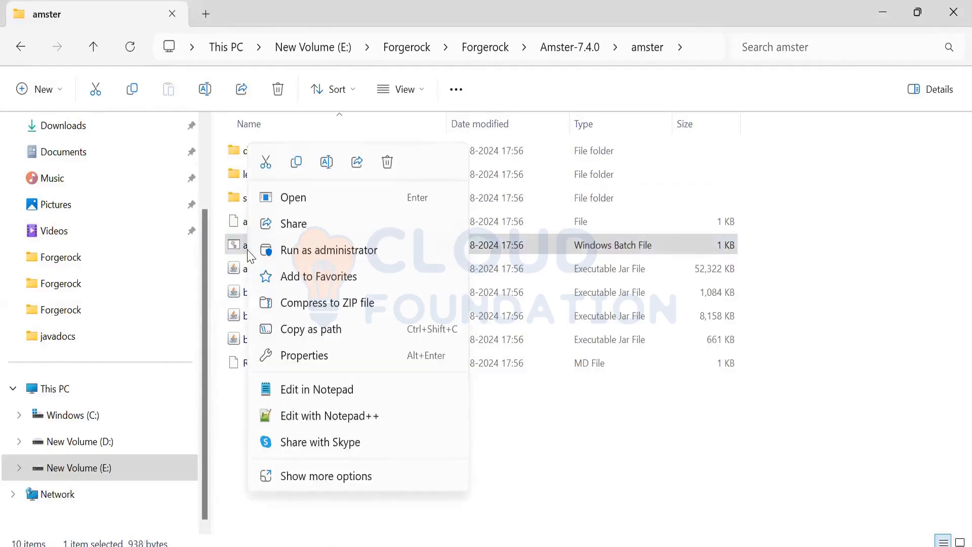
click(242, 221)
right_click(242, 221)
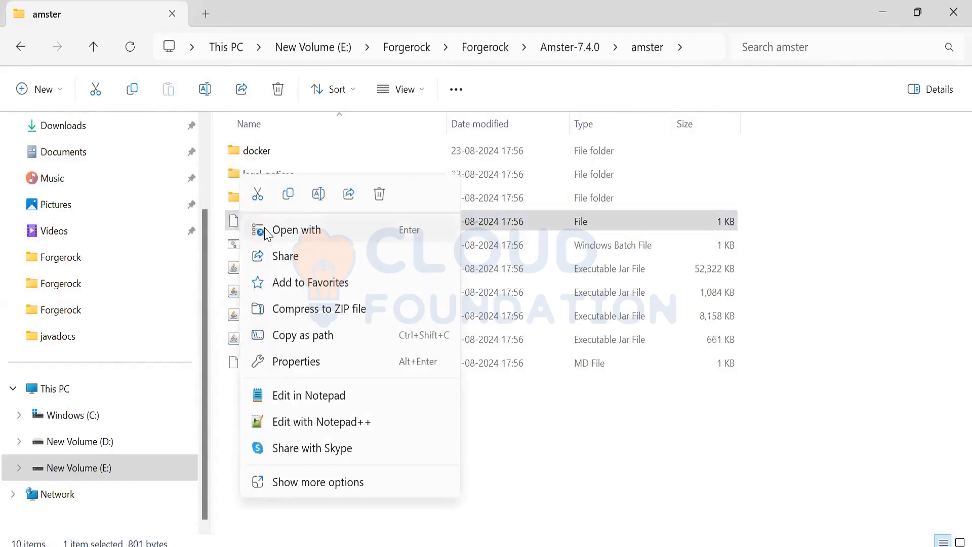
click(264, 229)
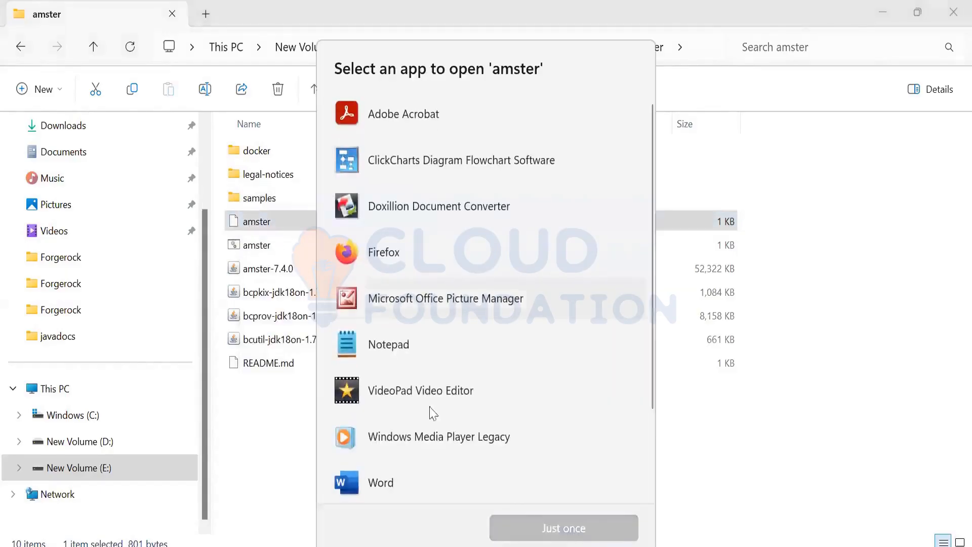
scroll(526, 444, down, 3)
scroll(525, 442, up, 3)
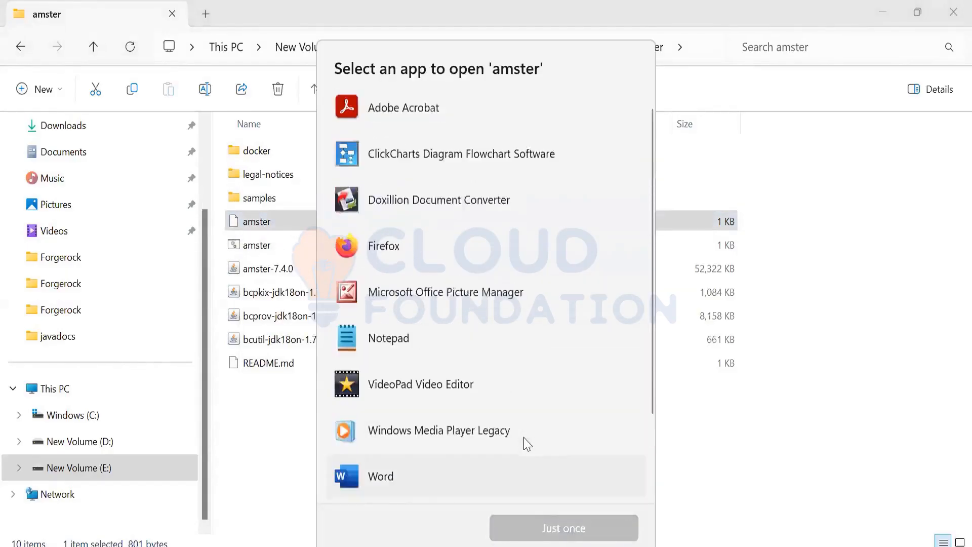
click(790, 458)
click(376, 219)
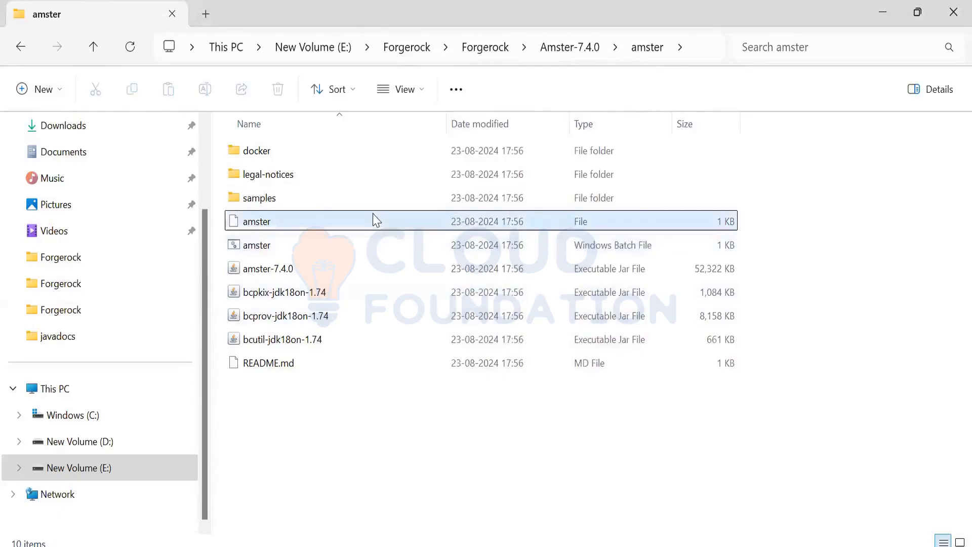
double_click(375, 220)
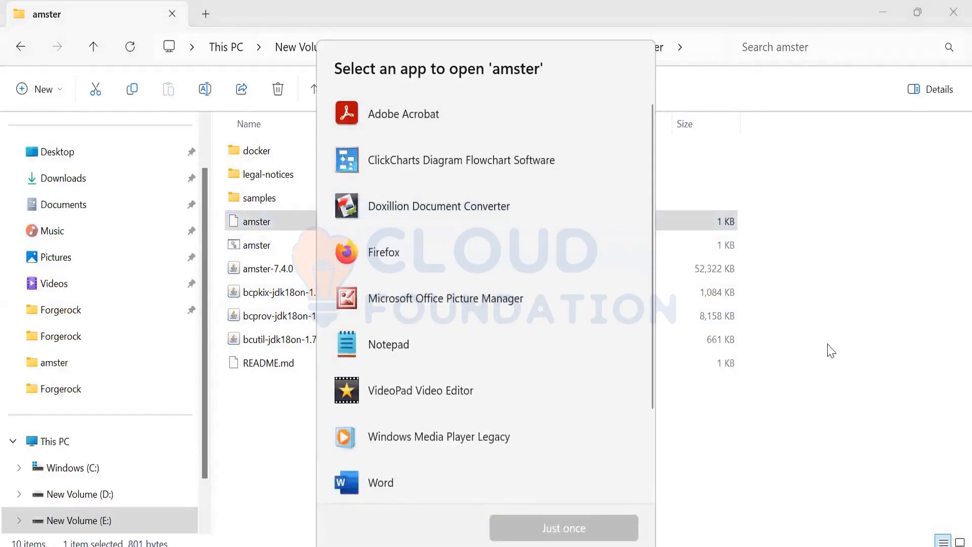
key(Escape)
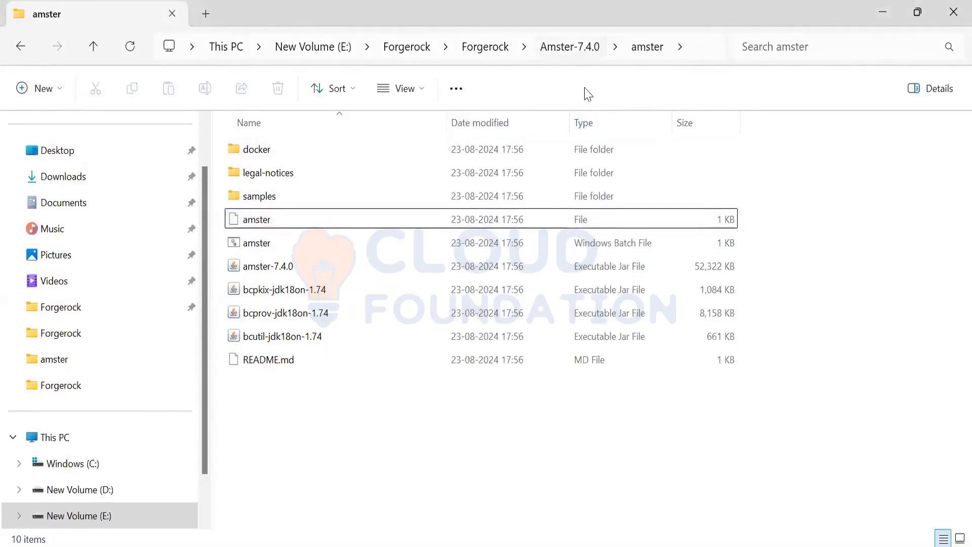
Step: Try to run the amster Windows batch file and recheck the actions available for the extensionless amster file
double_click(330, 245)
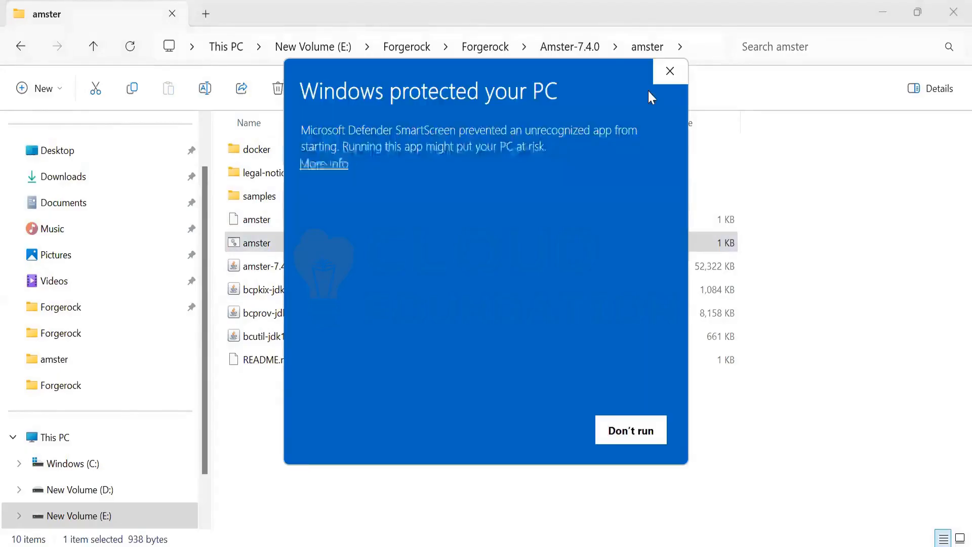
click(673, 71)
click(326, 224)
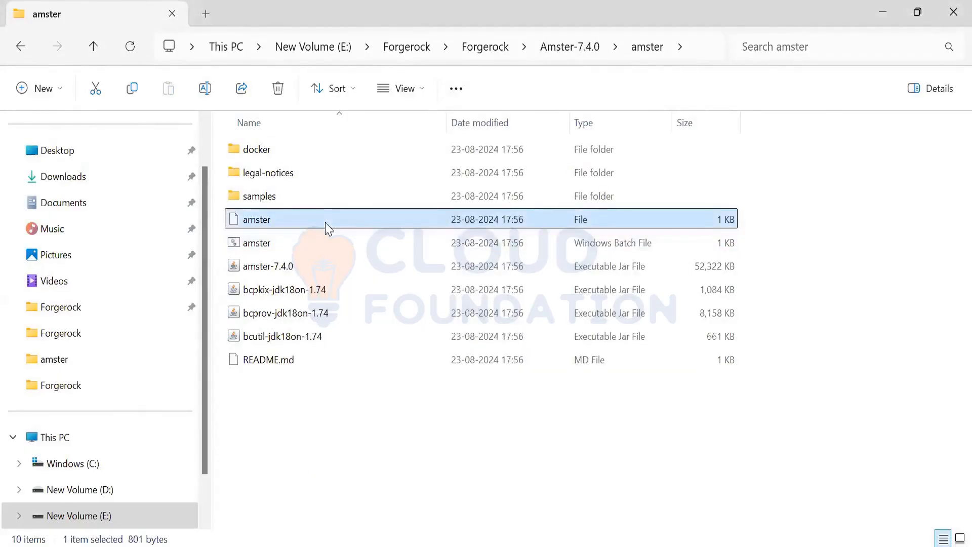
right_click(328, 228)
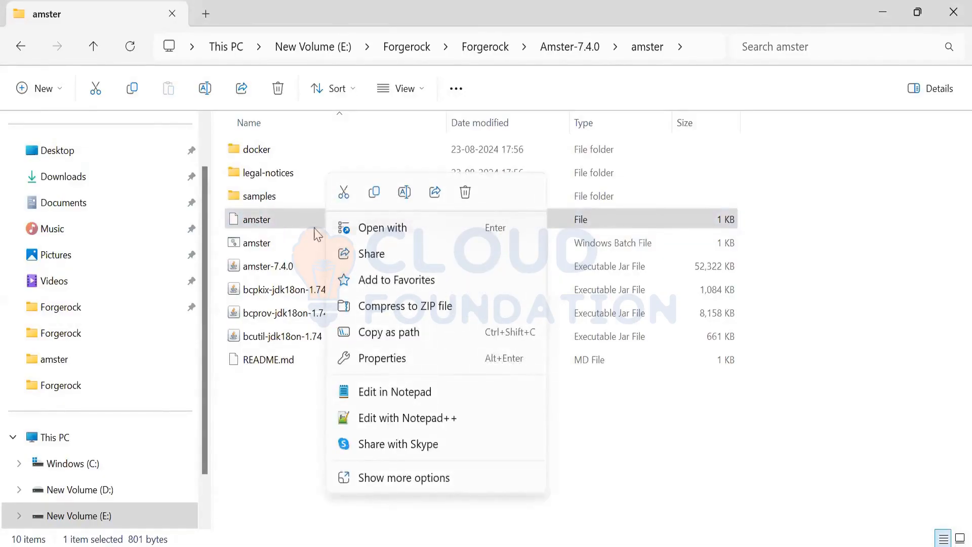
Step: Try to open README.md and dismiss the app chooser
click(269, 359)
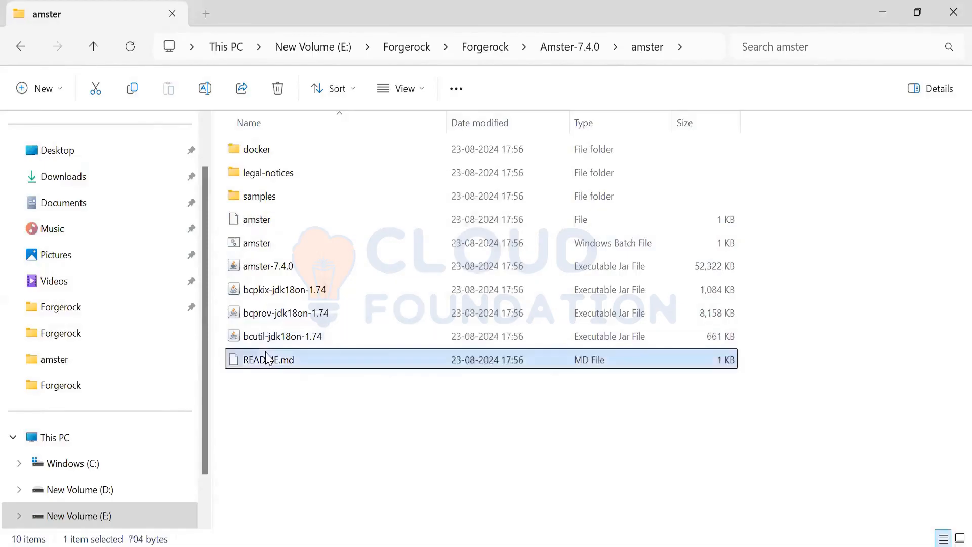
double_click(269, 359)
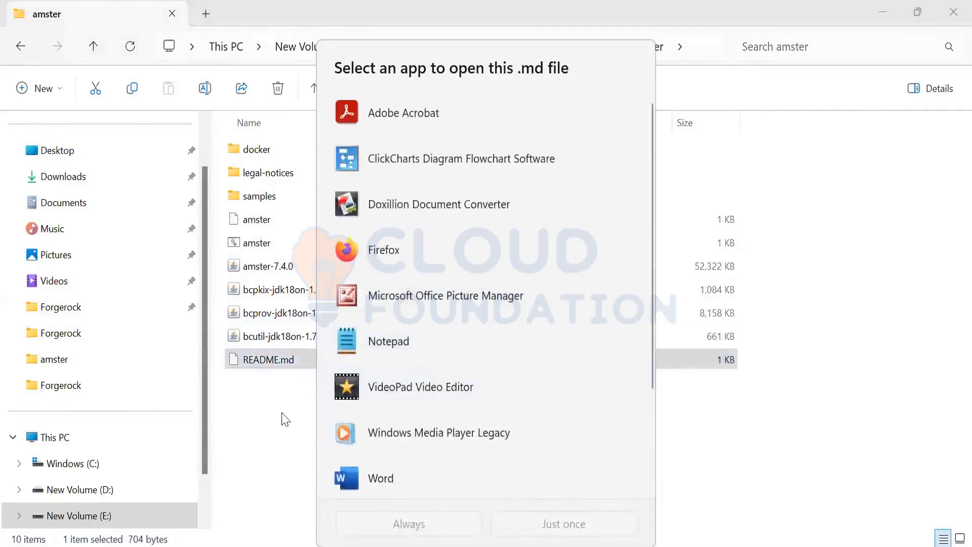
click(285, 419)
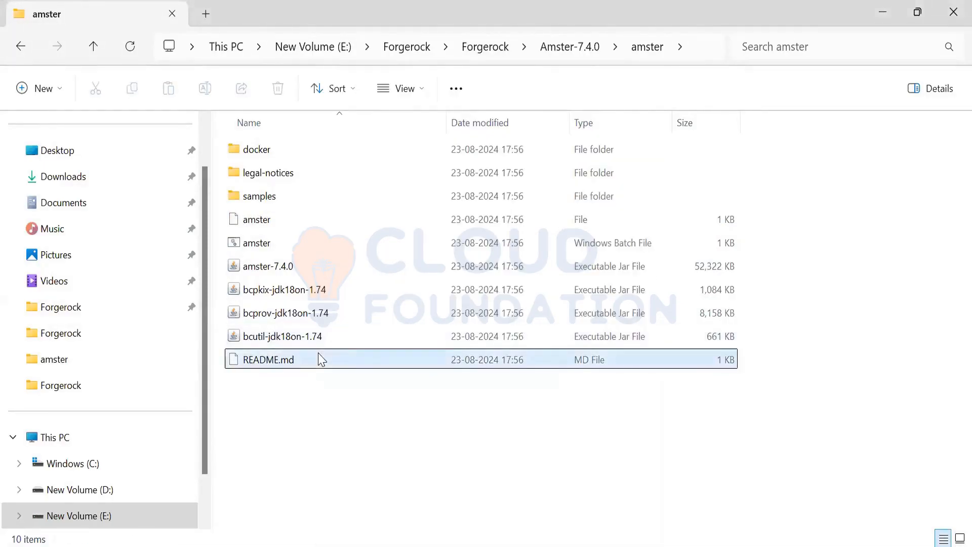
Step: Open a PowerShell terminal in the amster folder and list the folder's contents with ls
right_click(315, 395)
click(310, 403)
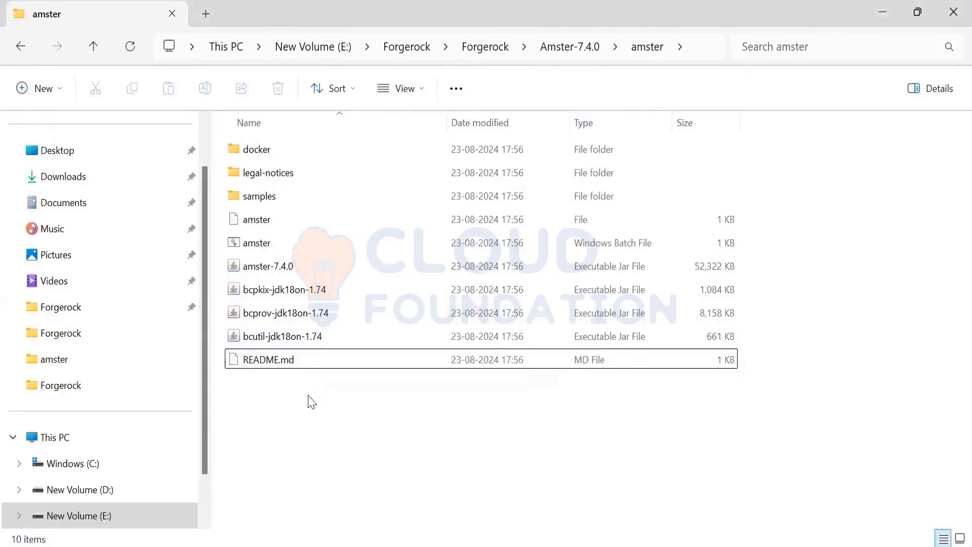
right_click(310, 401)
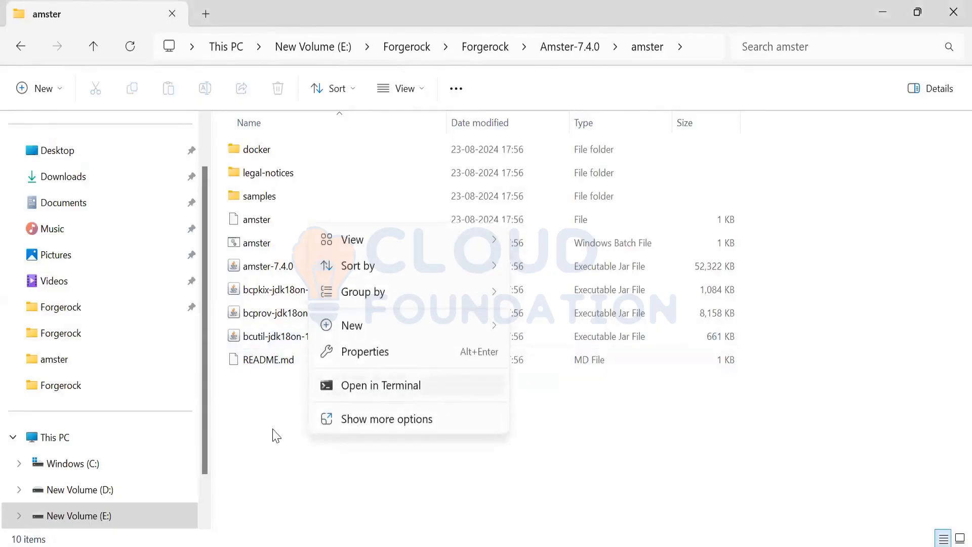
click(501, 462)
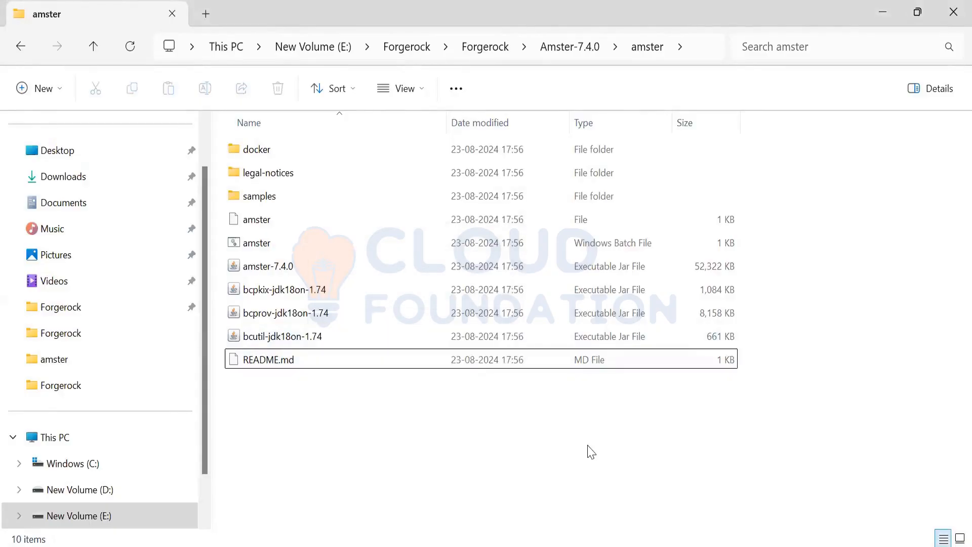
right_click(650, 429)
click(655, 433)
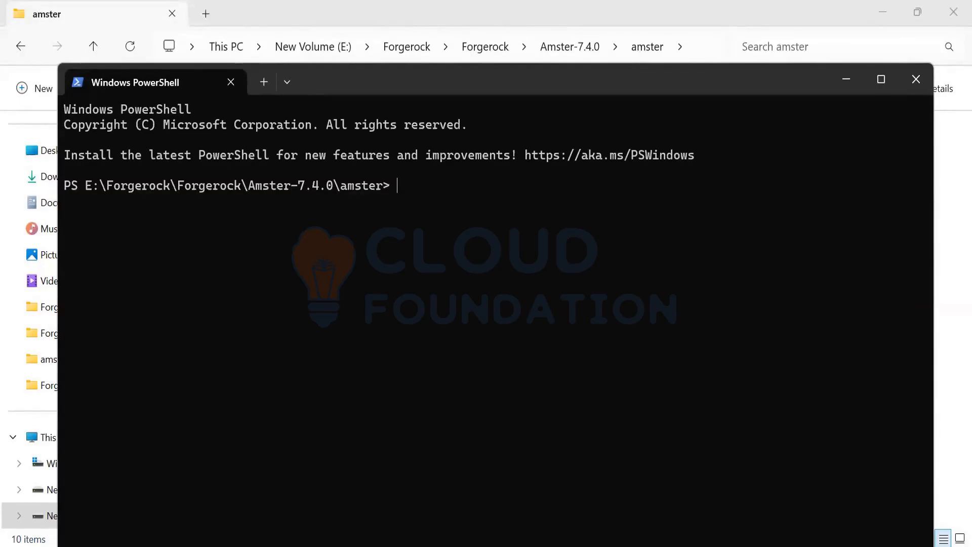
text(ls)
key(Return)
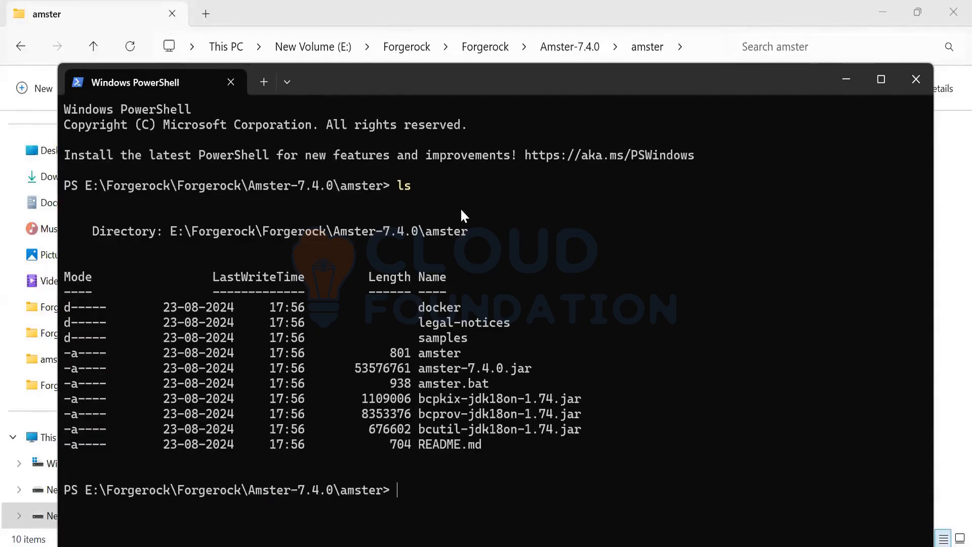
Step: Start the Amster shell with ./amster and move the terminal window up so its prompt is in view
text(./amster)
key(alt+Tab)
key(alt+Tab)
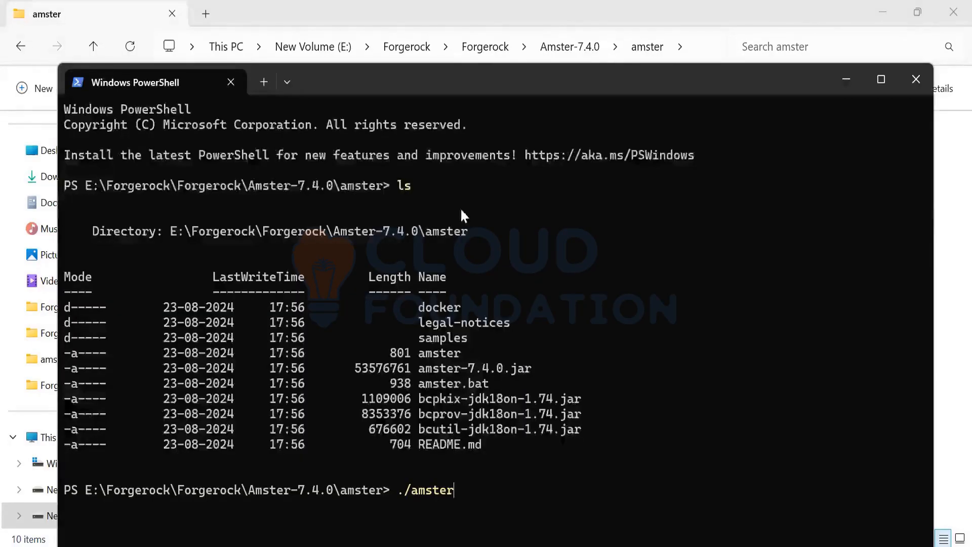
key(Return)
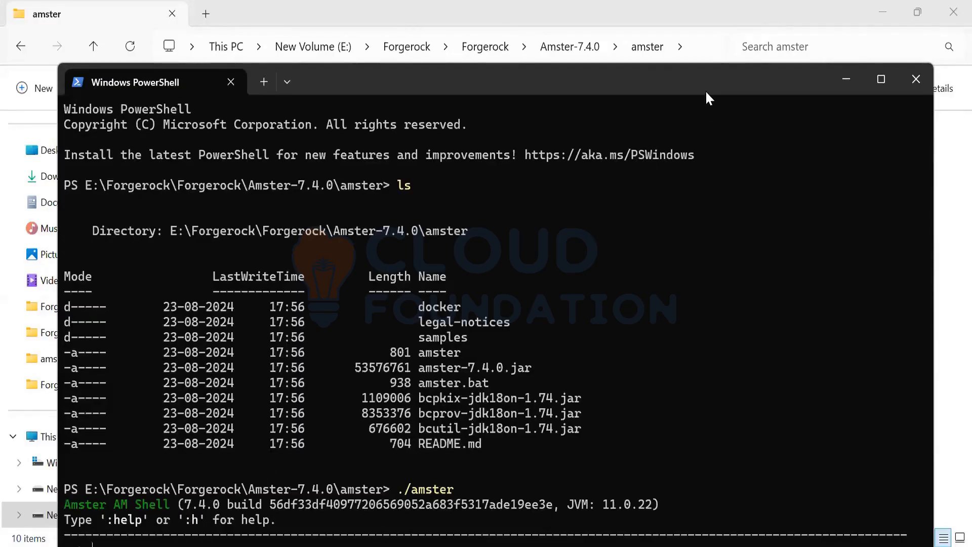
drag(706, 93, 709, 63)
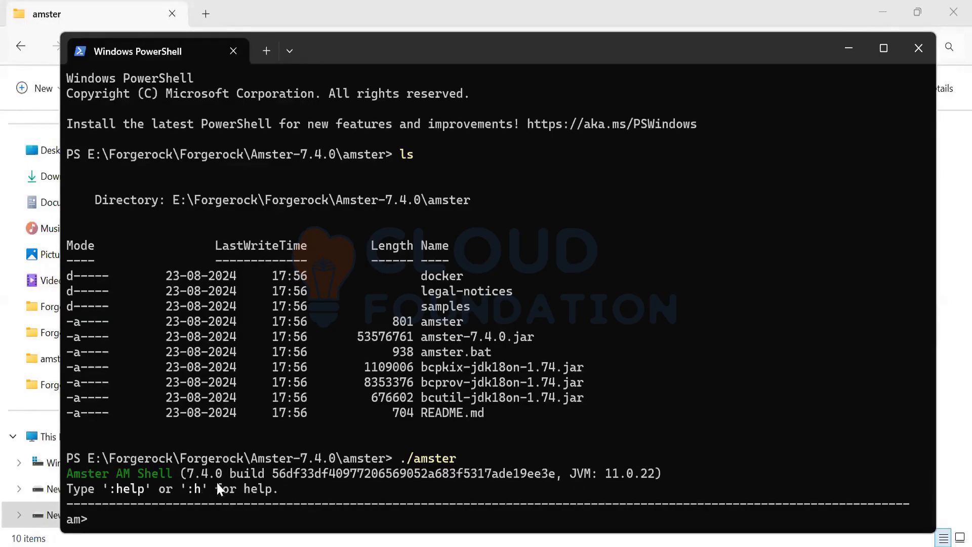
drag(96, 524, 74, 520)
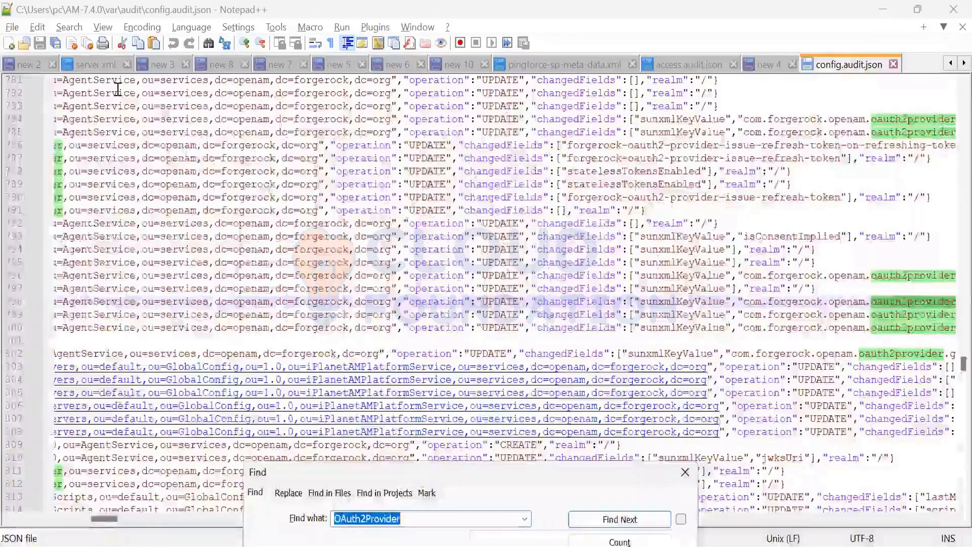
click(162, 65)
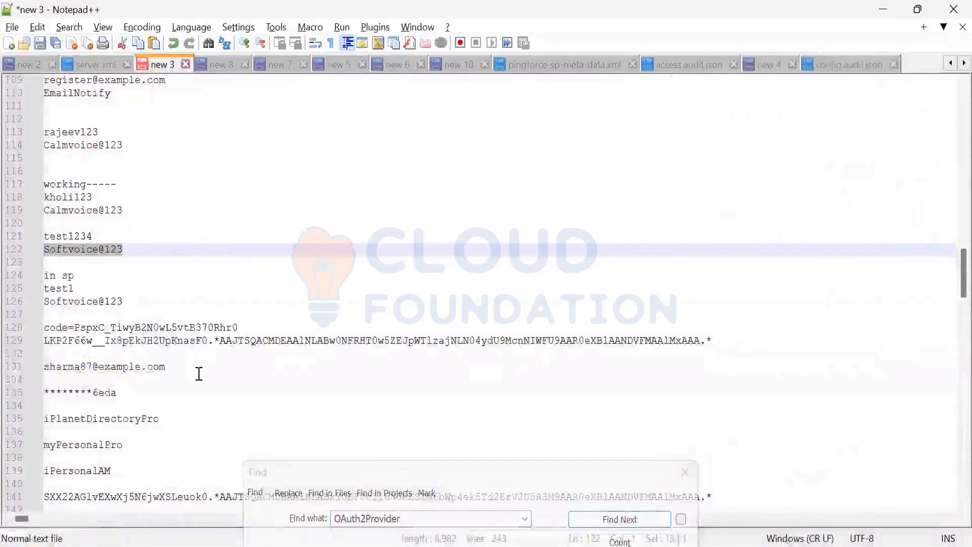
scroll(199, 374, down, 12)
scroll(271, 390, down, 20)
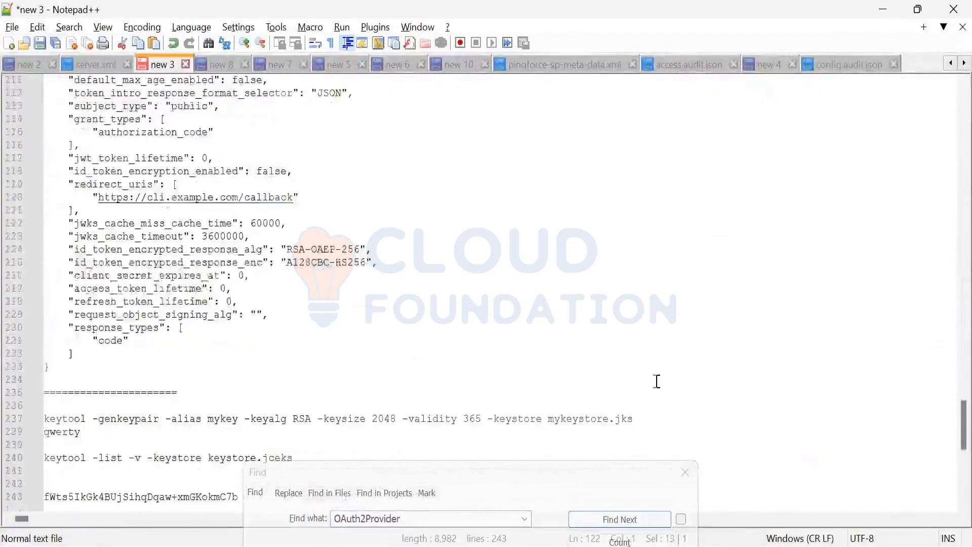
scroll(948, 466, down, 10)
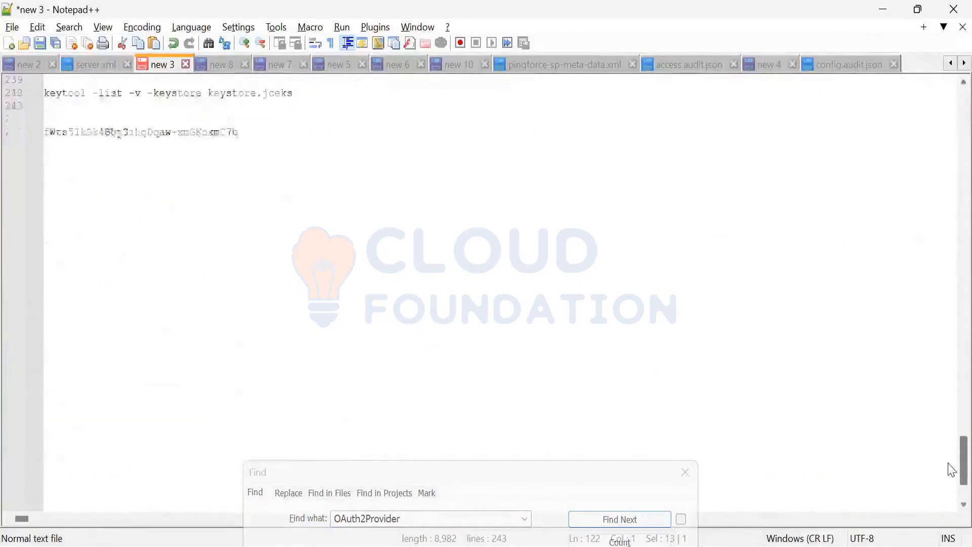
scroll(950, 406, up, 20)
scroll(952, 341, up, 20)
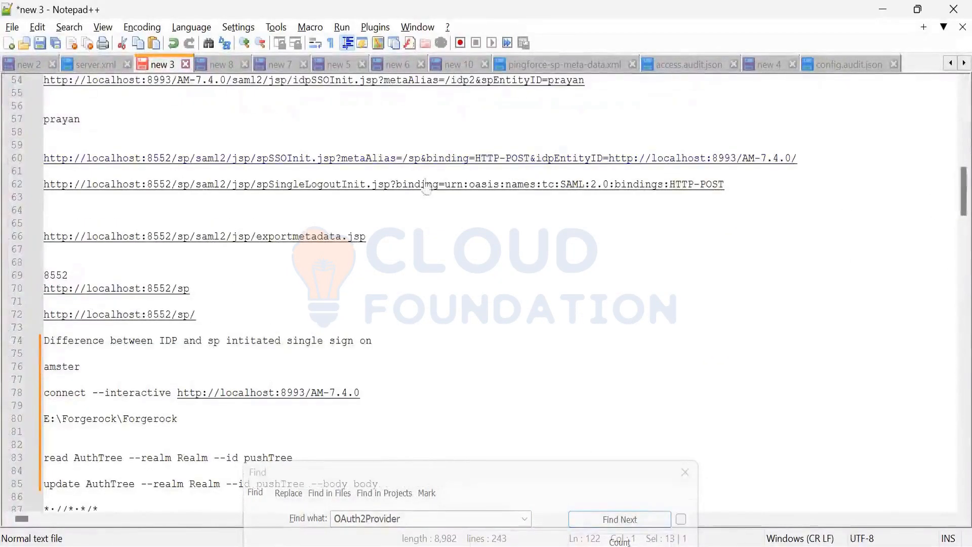
double_click(71, 393)
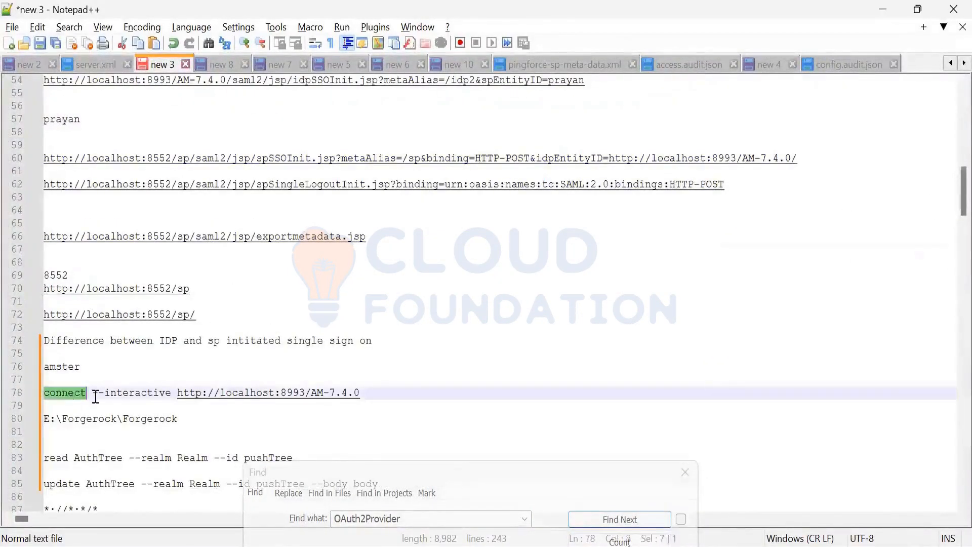
double_click(130, 393)
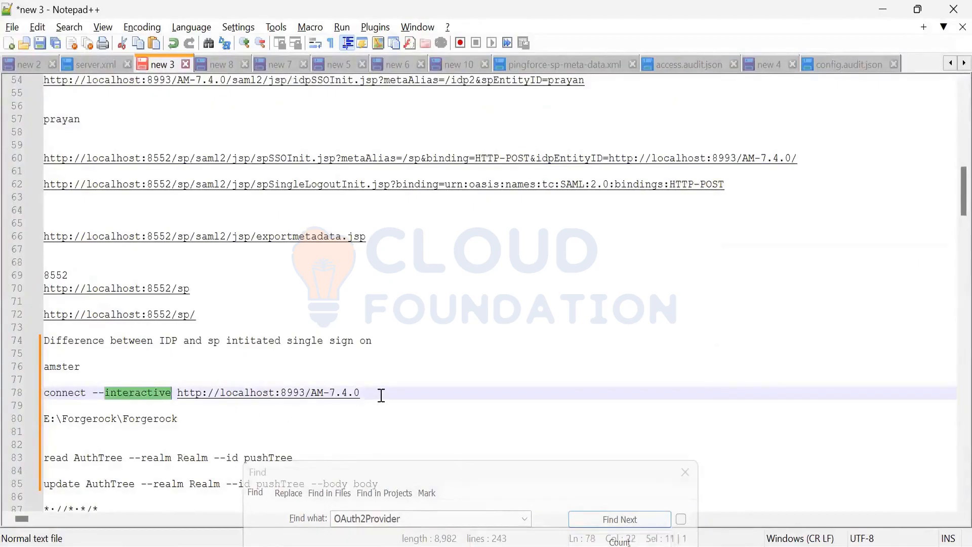
drag(378, 393, 177, 393)
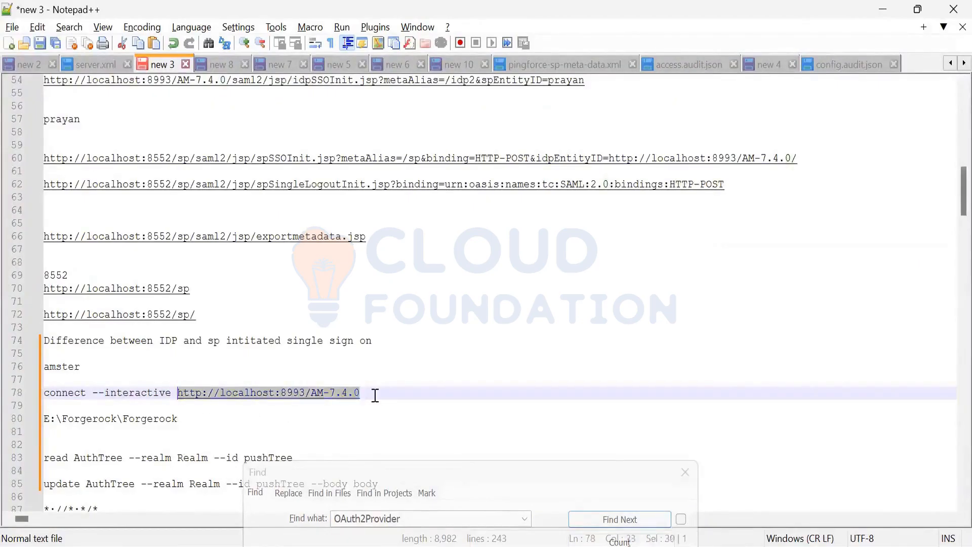
drag(374, 396, 34, 396)
key(ctrl+c)
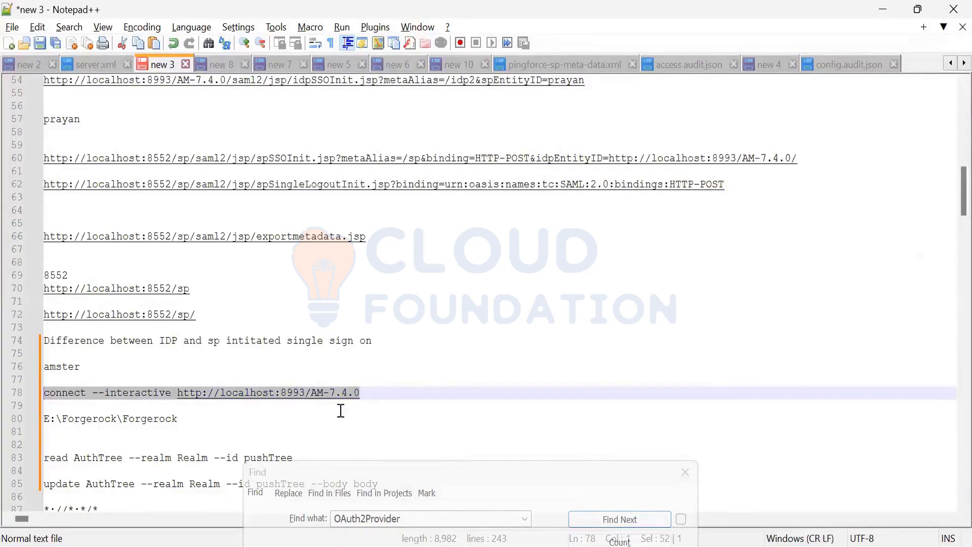
key(alt+Tab)
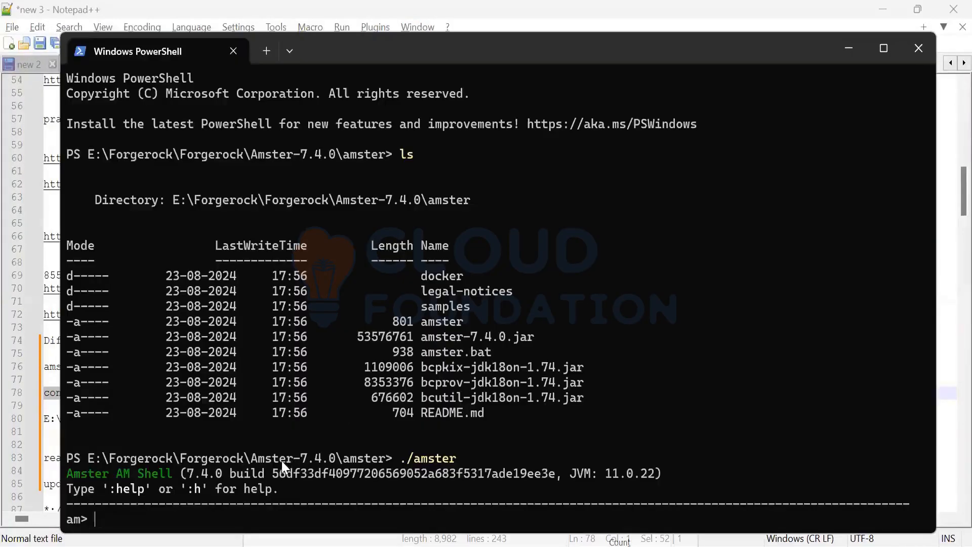
key(ctrl+v)
key(Return)
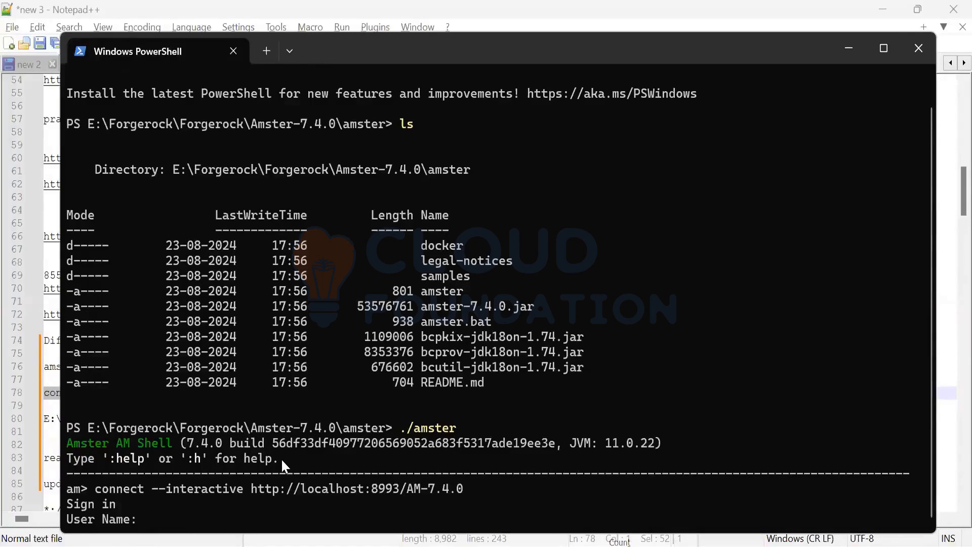
Step: Try to sign in to AM with the user name amAdmin and the account password
text(amAdmin)
key(Return)
text(**)
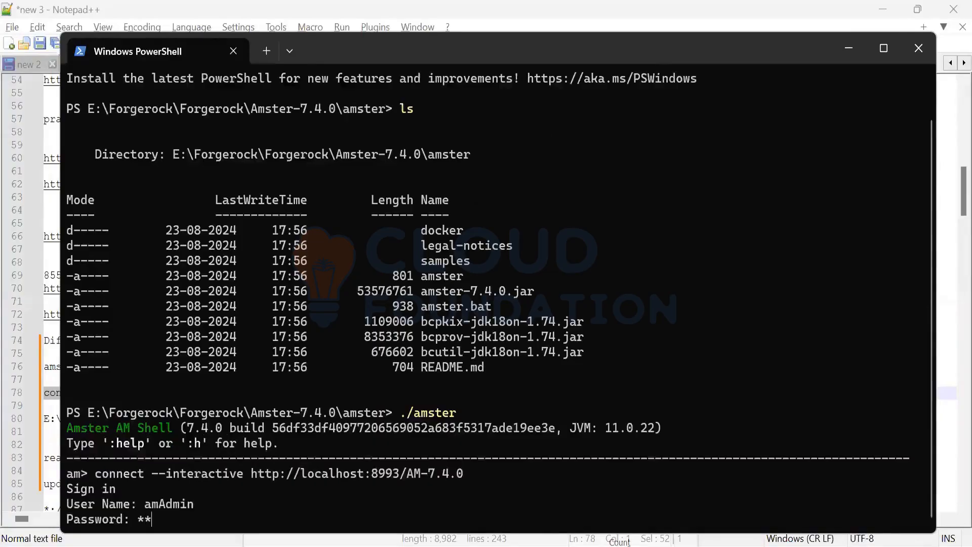
text(**********)
key(Return)
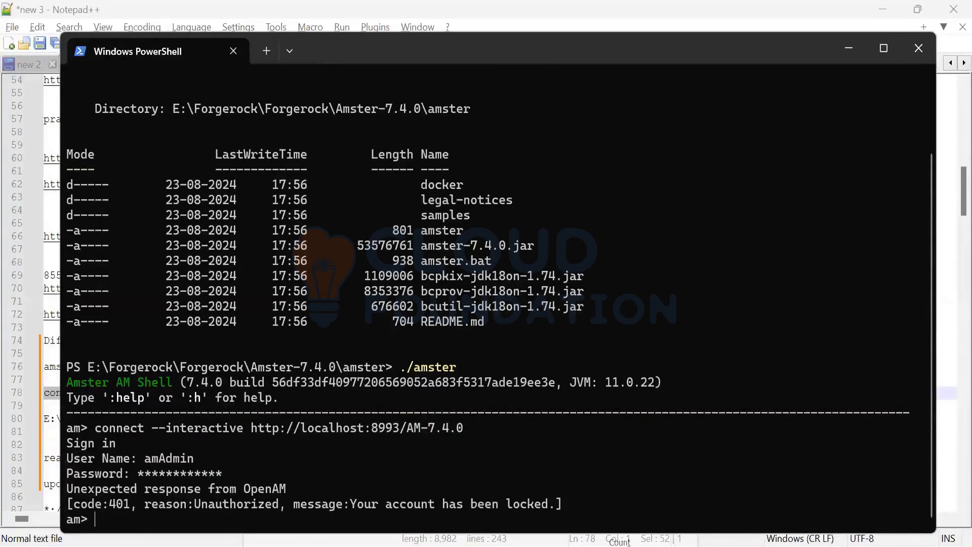
scroll(282, 461, up, 1)
key(alt+Tab)
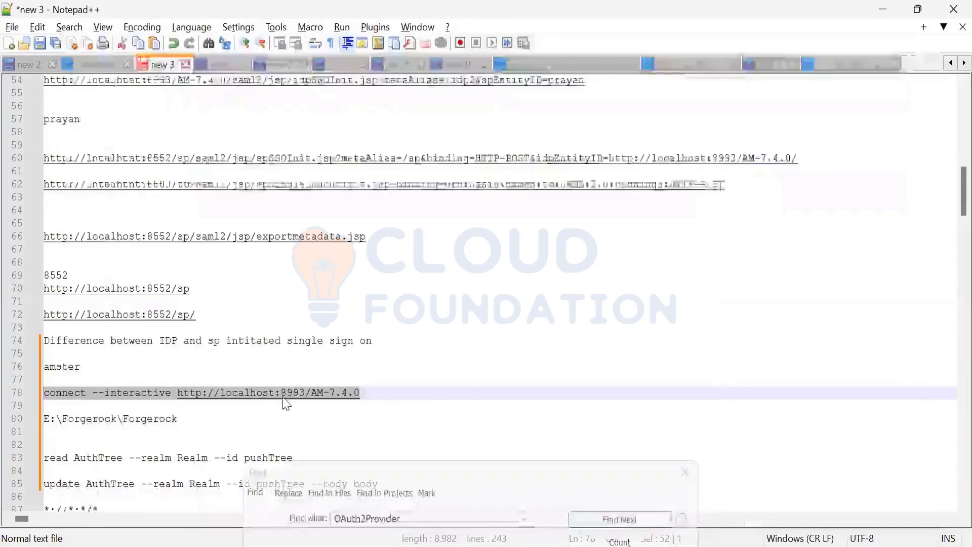
key(alt+Tab)
key(ctrl+v)
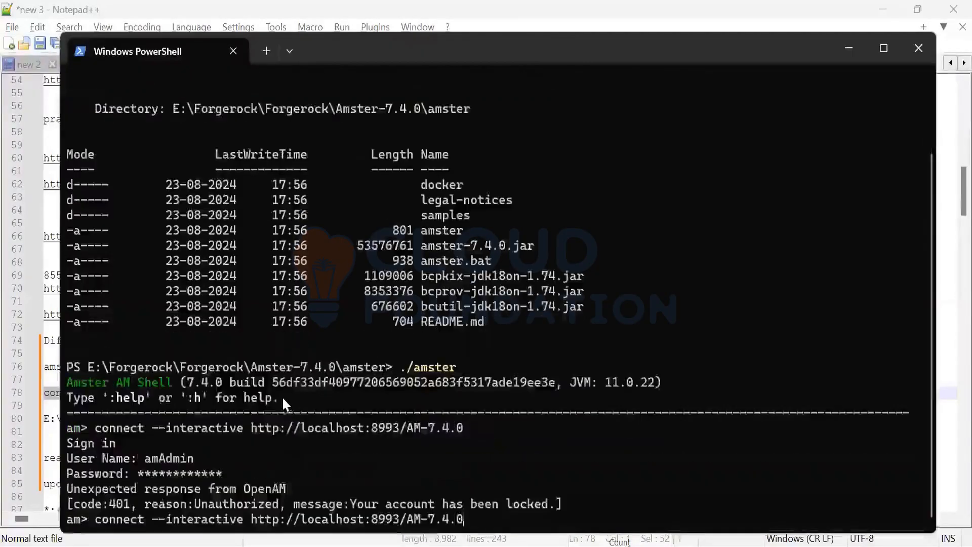
key(Return)
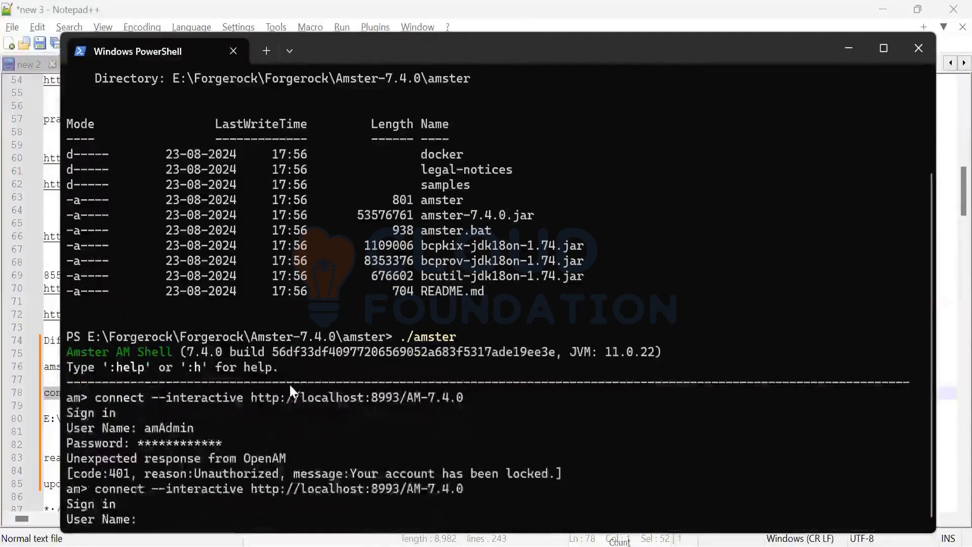
Step: Sign in to AM with the user name amadmin and the account password, checking the Notepad++ notes before entering it
text(amadmin)
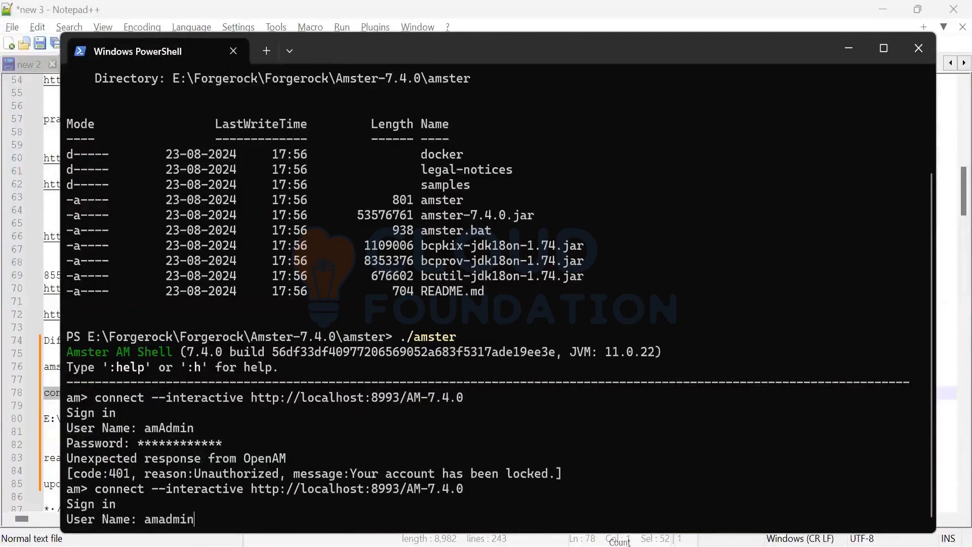
key(Return)
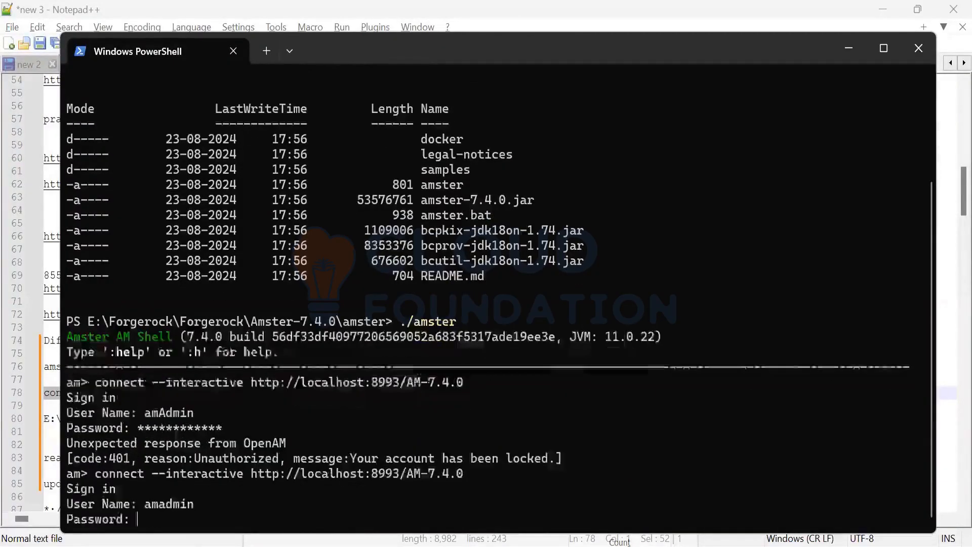
key(alt+Tab)
scroll(265, 368, down, 2)
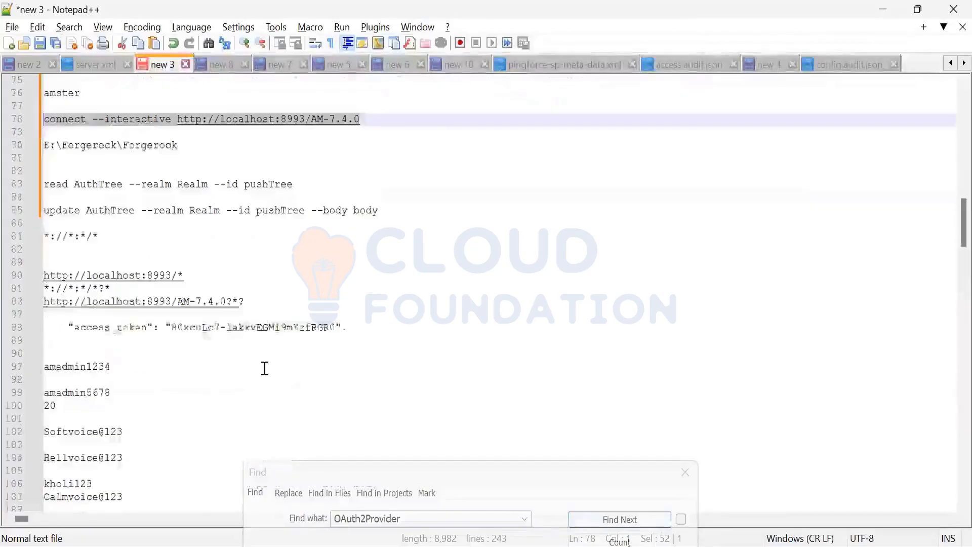
key(alt+Tab)
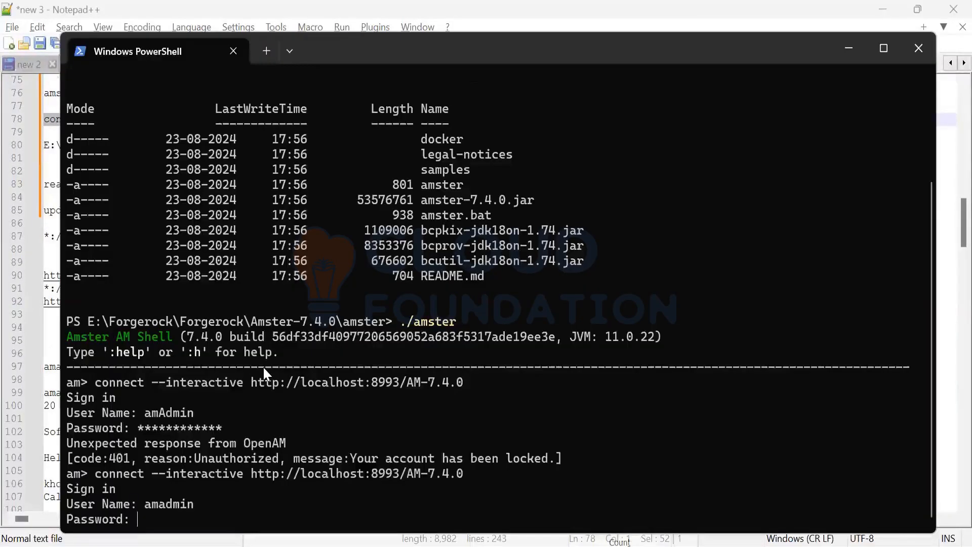
text(***********)
key(Return)
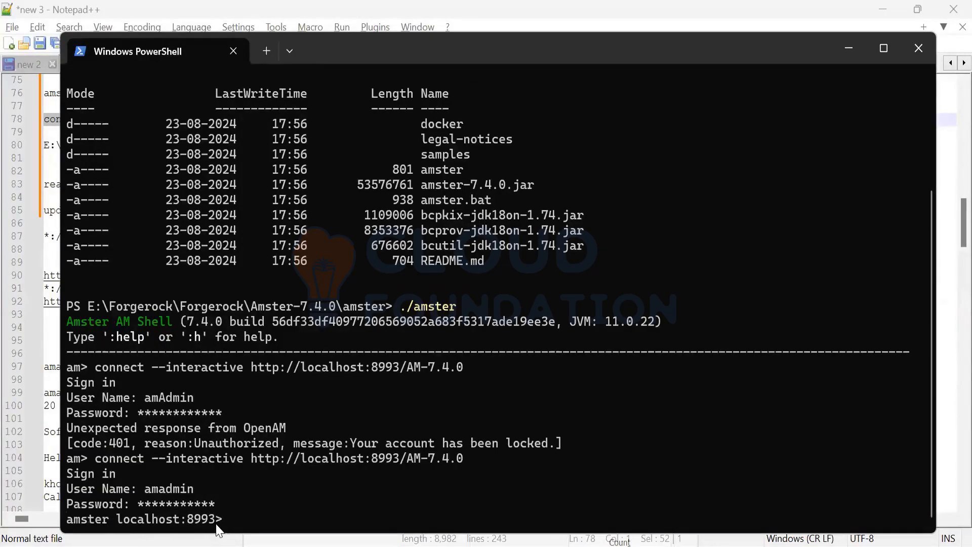
drag(219, 527, 13, 522)
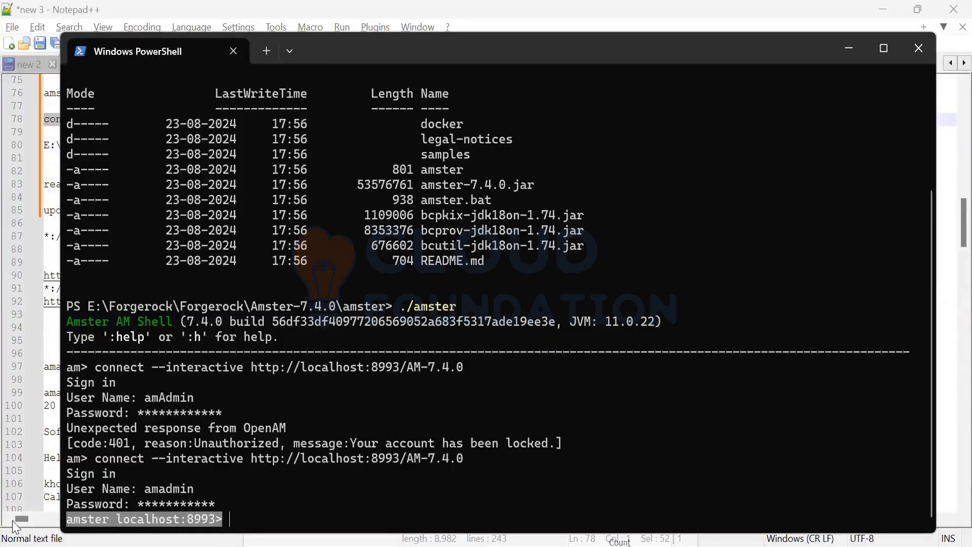
click(250, 507)
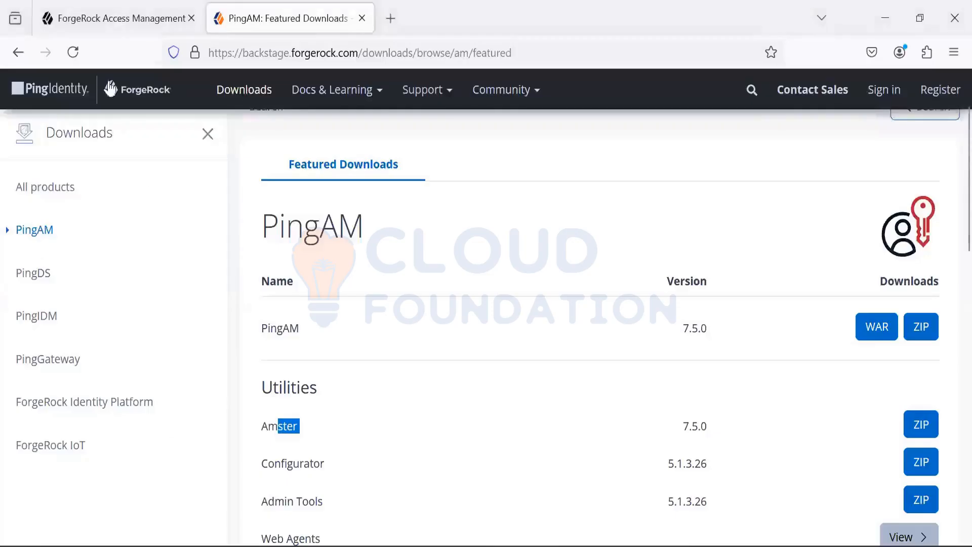
Step: In the browser's AM admin console, open the pushTree authentication tree of the Top Level Realm
click(130, 16)
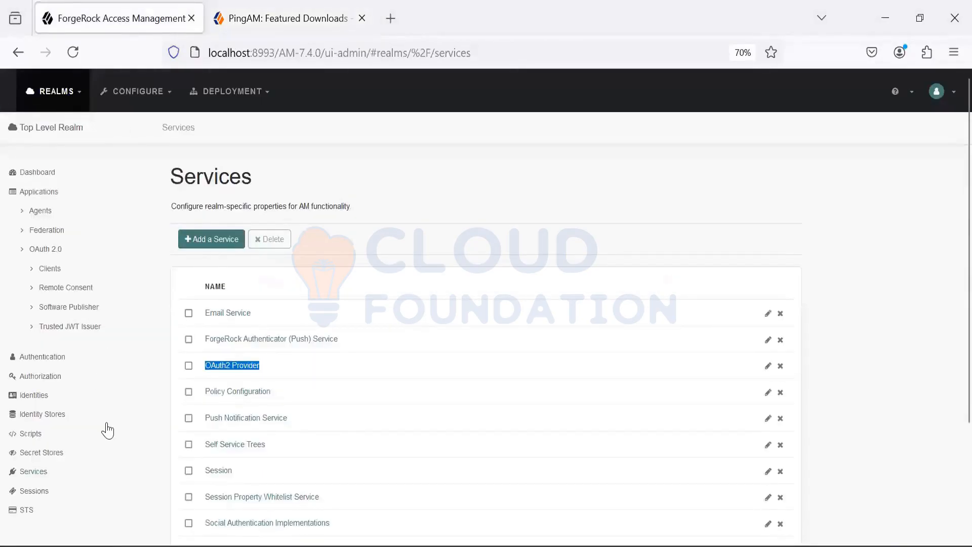
click(47, 232)
scroll(60, 335, down, 3)
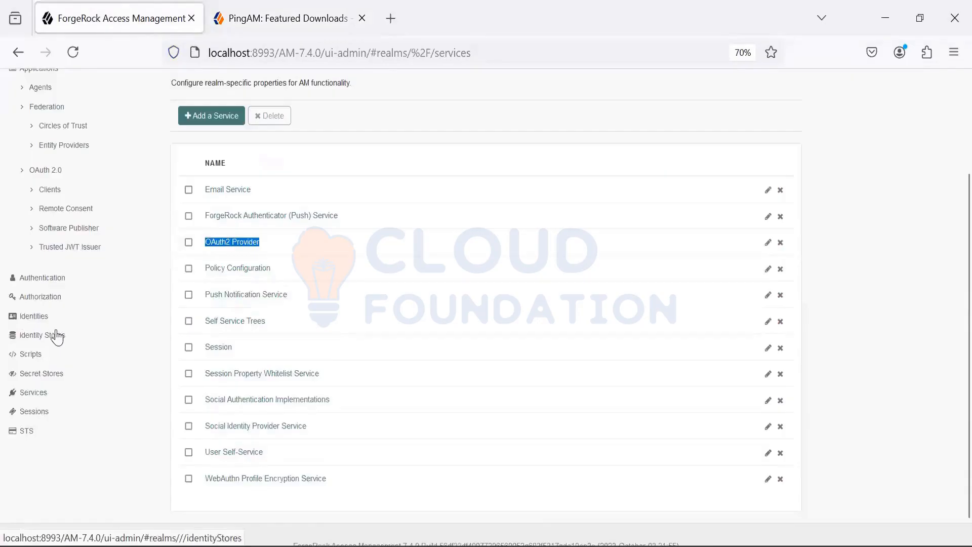
click(42, 279)
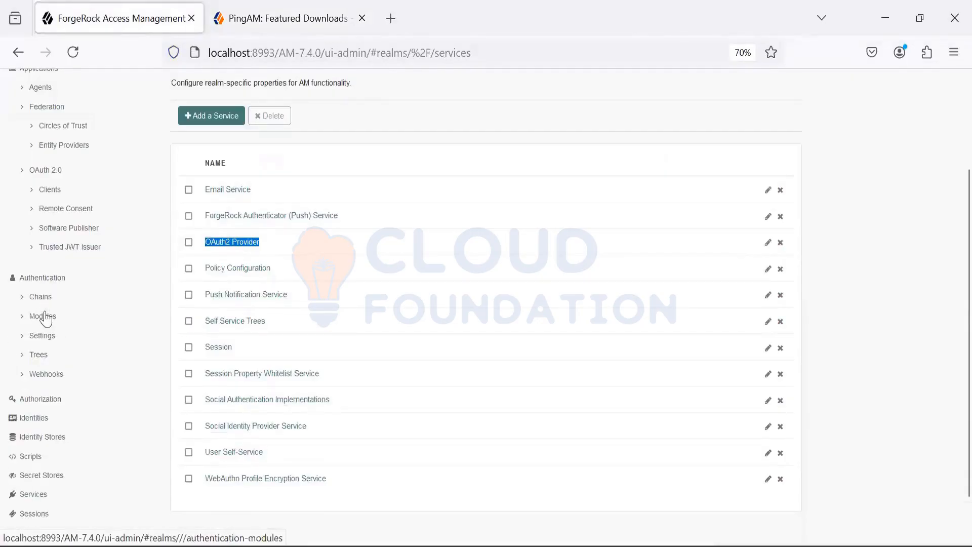
click(39, 355)
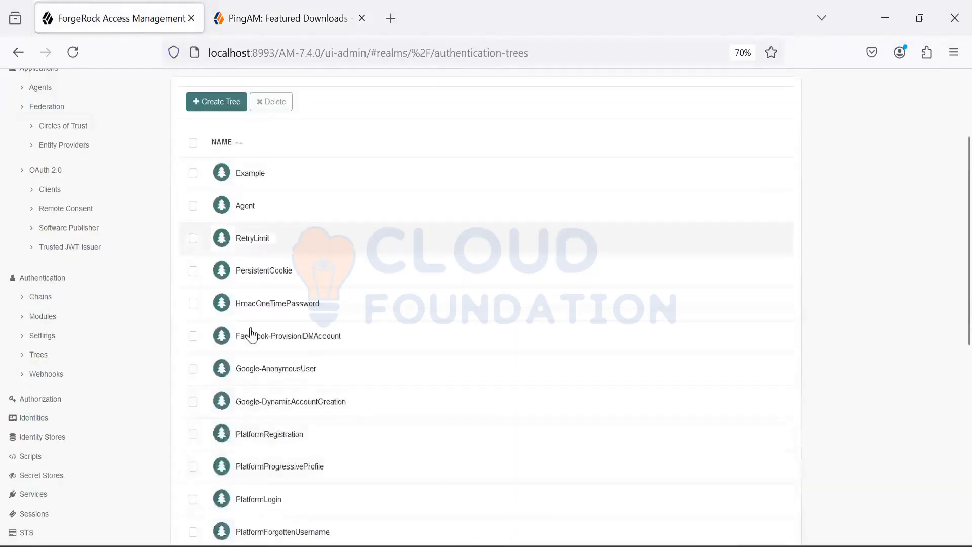
scroll(226, 392, down, 9)
scroll(227, 392, down, 1)
click(255, 328)
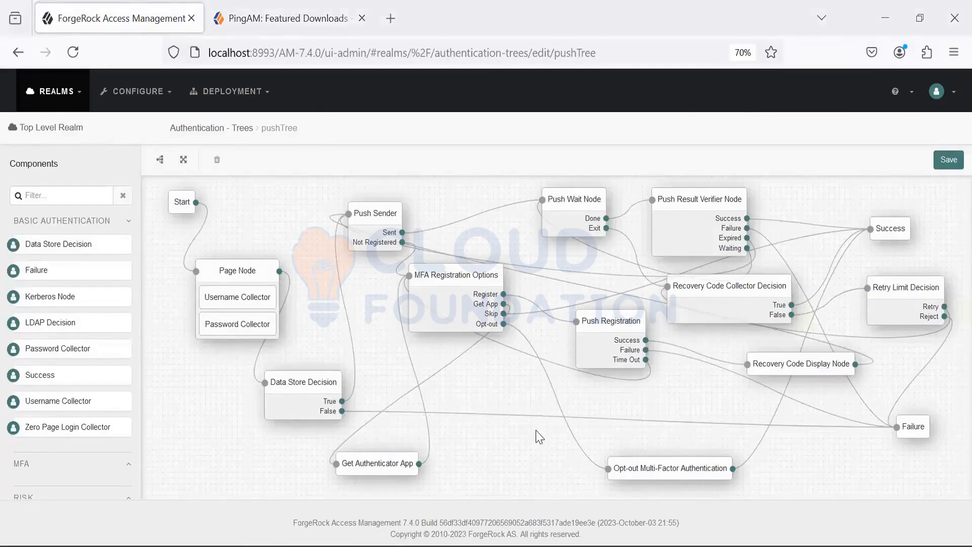
Step: Switch to Notepad++ and examine the command read AuthTree --realm Realm --id pushTree in the new 3 notes
key(alt+Tab)
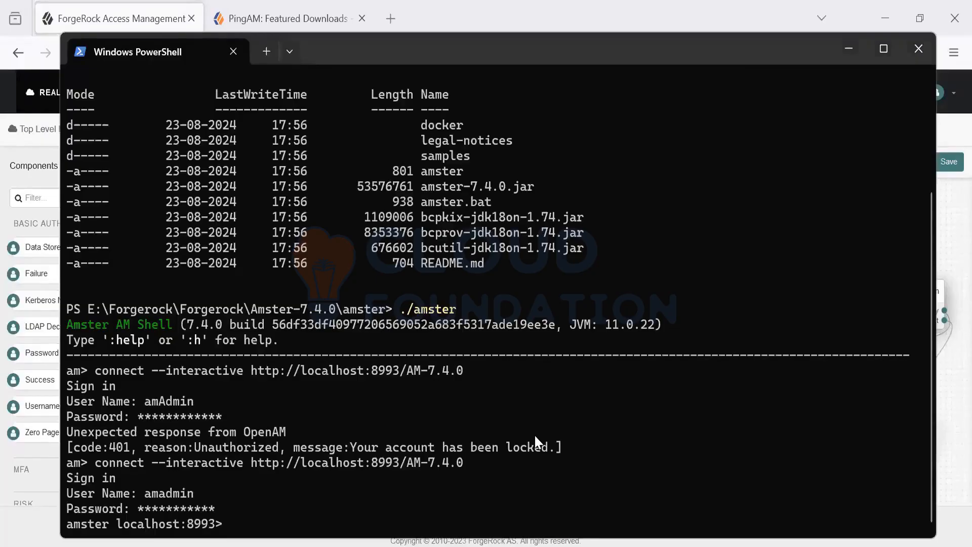
key(alt+Tab)
key(alt+Tab)
key(alt+Tab)
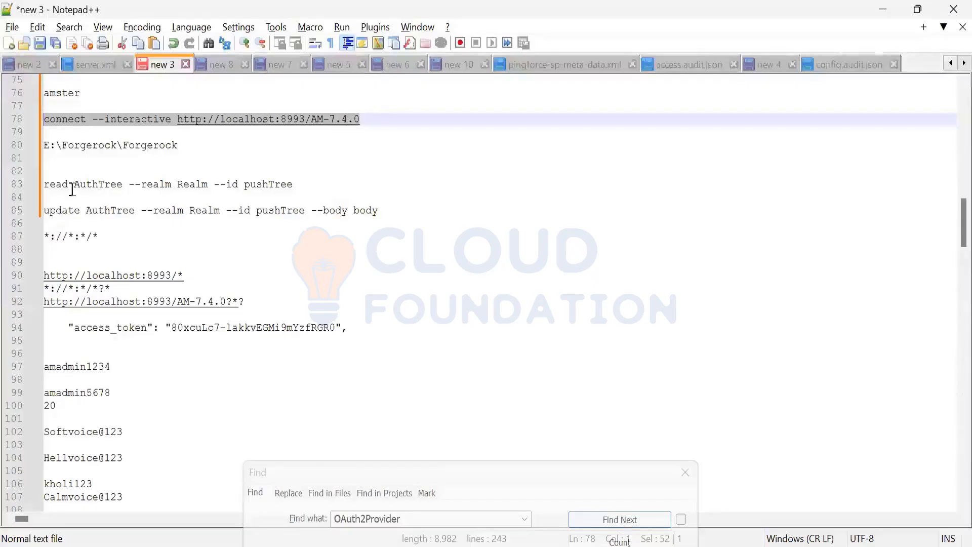
click(302, 185)
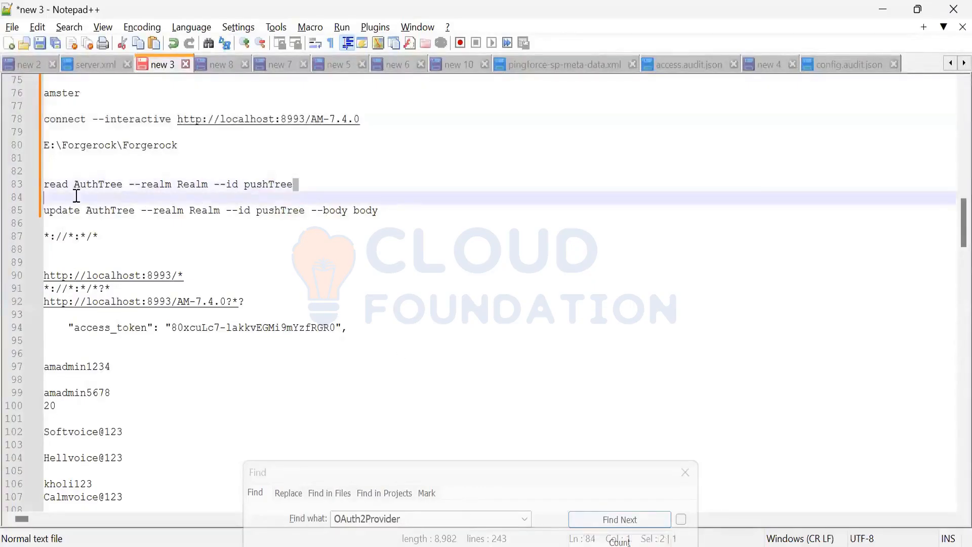
shift+click(44, 185)
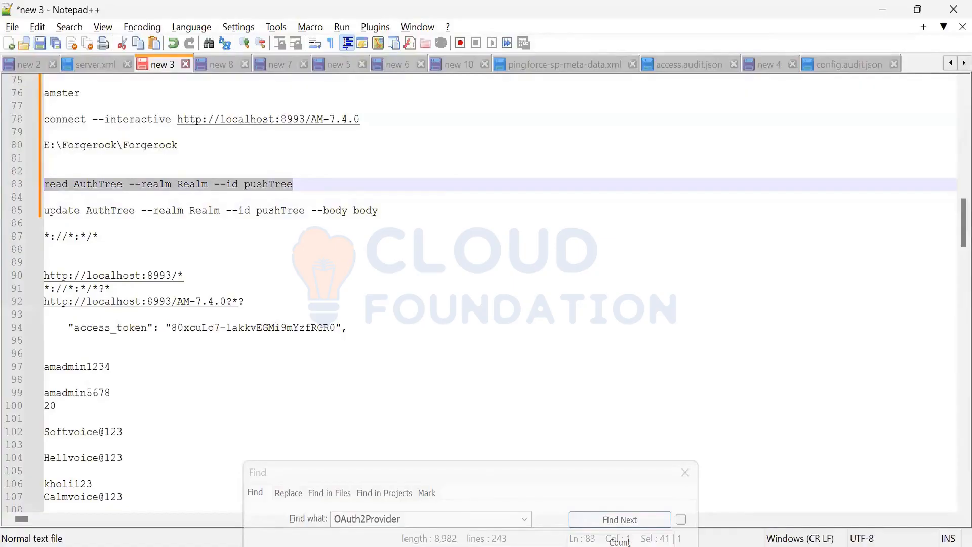
click(314, 184)
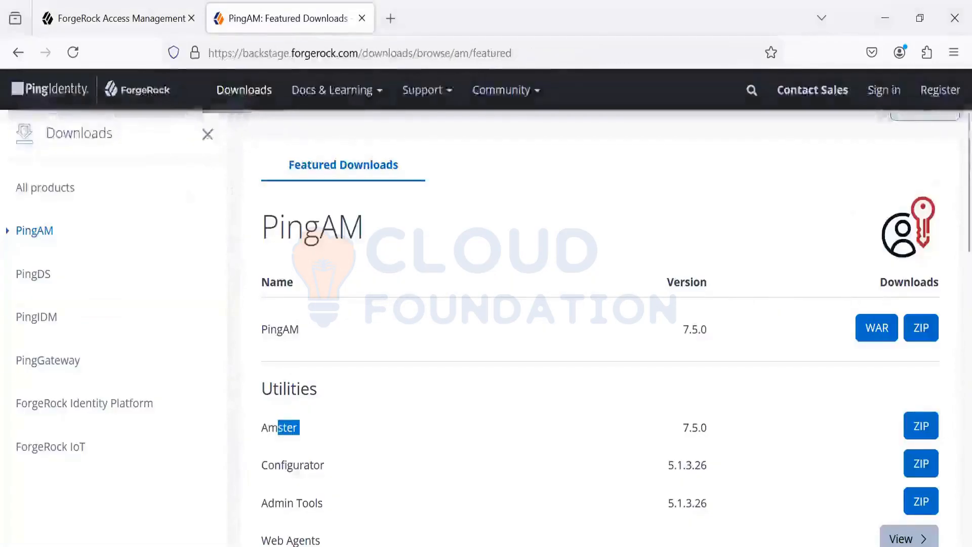
Step: In the browser, open the Entity reference for Amster Command-line Interface 7.4 from the ForgeRock PingAM product documentation
drag(374, 91, 369, 91)
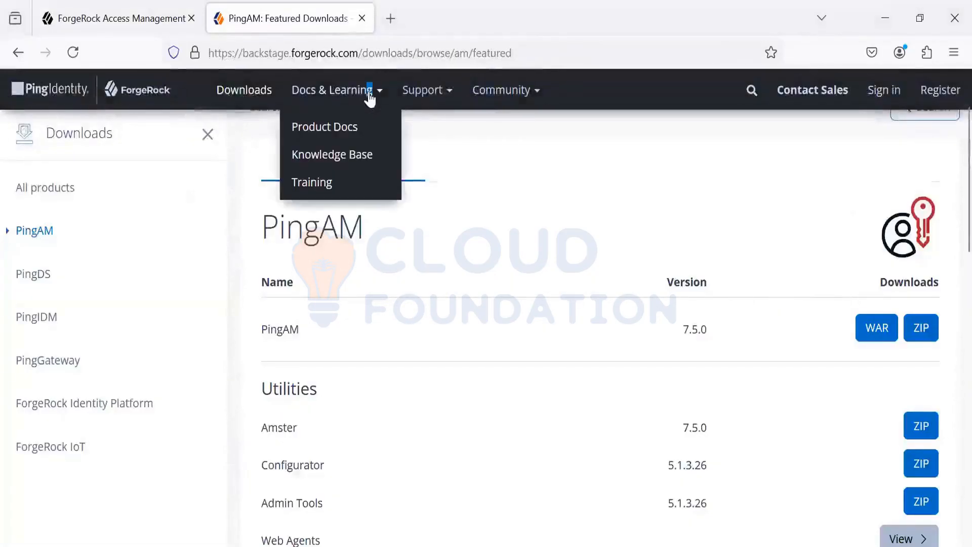
click(363, 130)
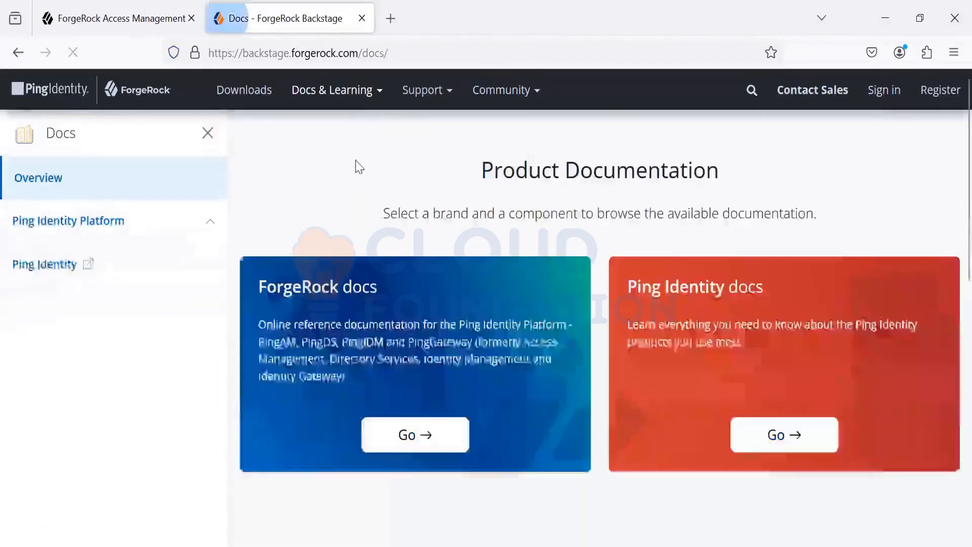
click(411, 453)
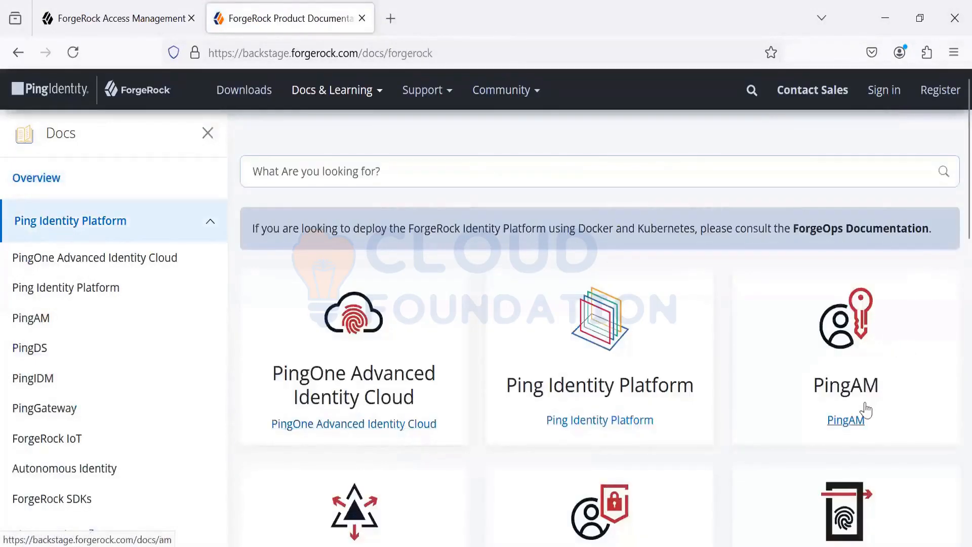
click(845, 420)
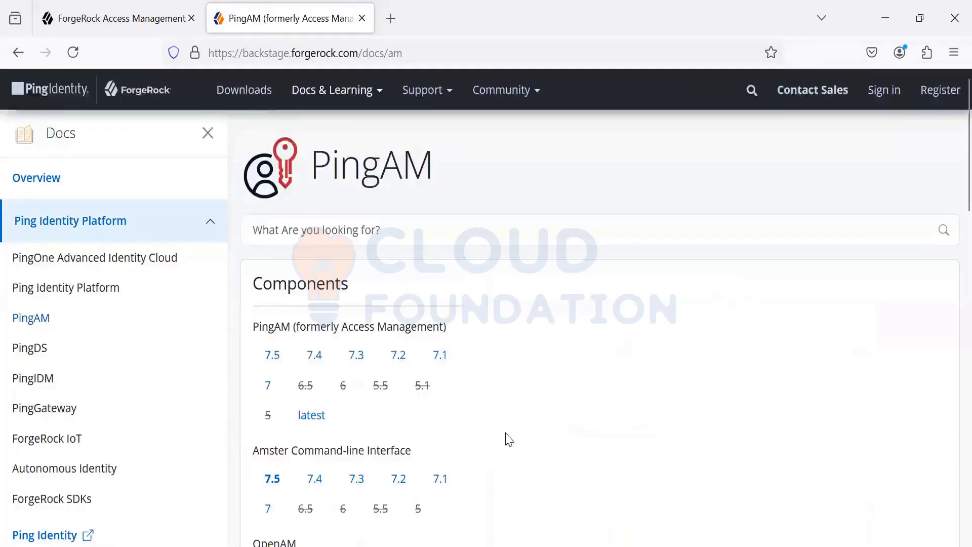
scroll(505, 439, down, 2)
click(314, 394)
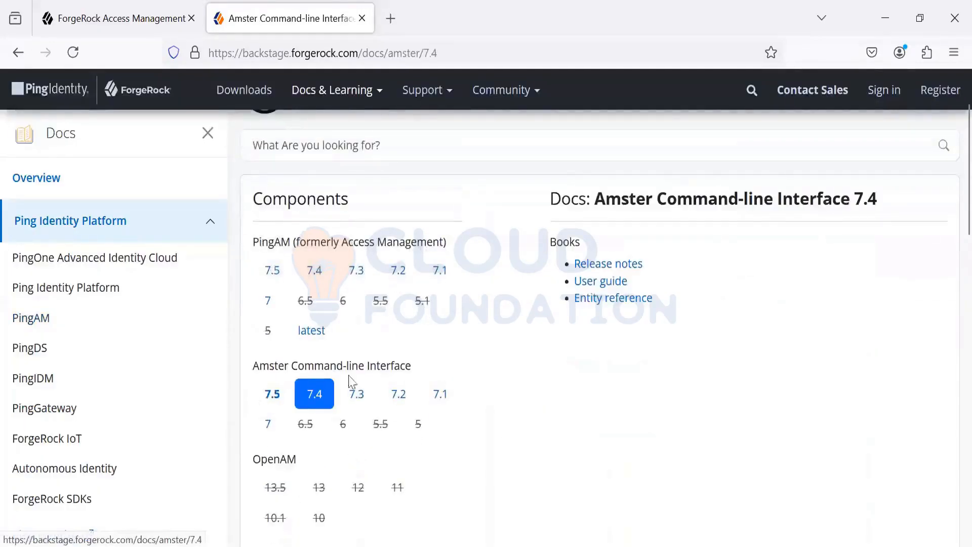
click(609, 299)
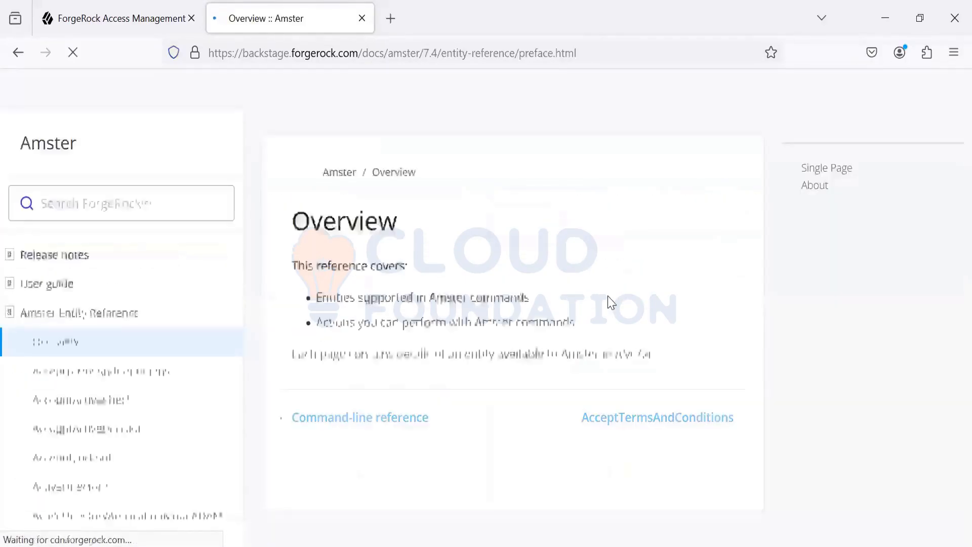
Step: Open the Install Amster page of the user guide and examine the connect -i example under First steps
click(12, 286)
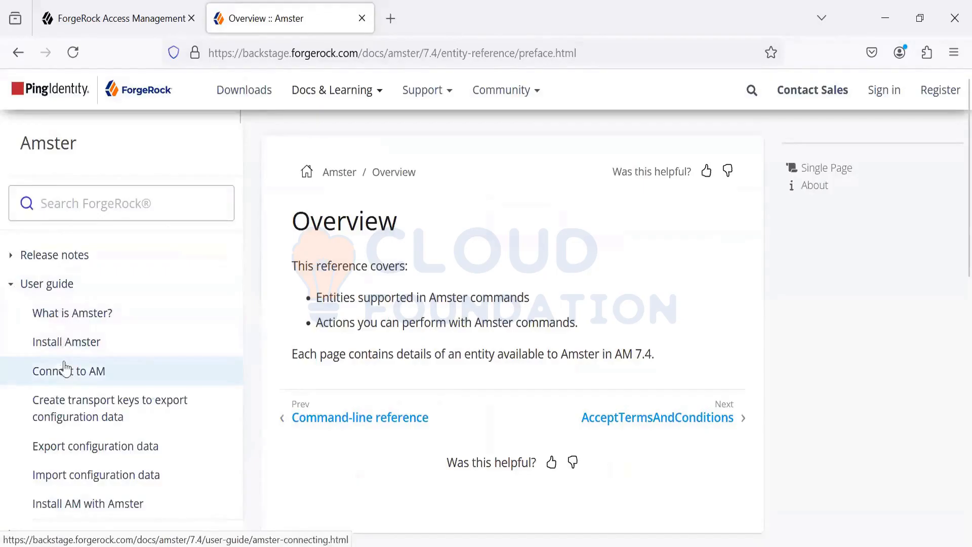
click(65, 380)
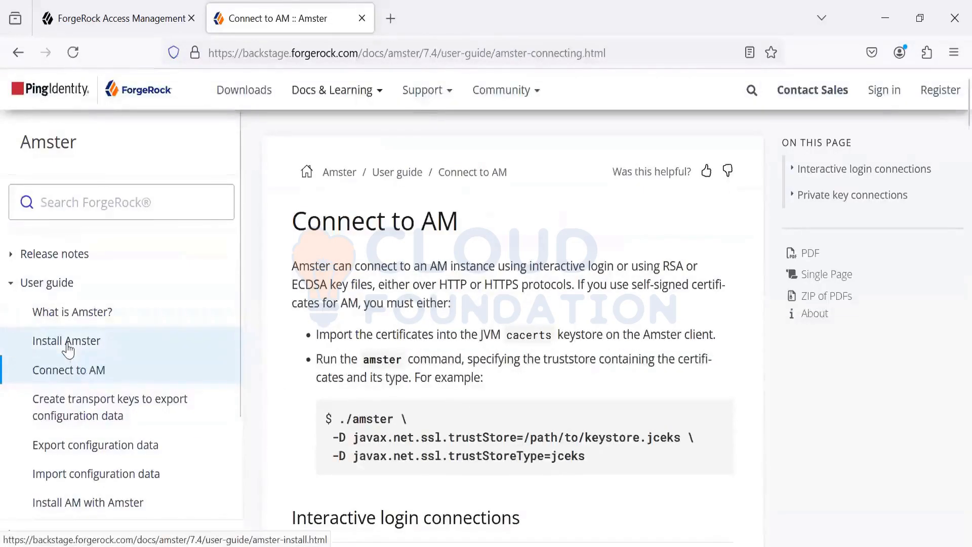
click(228, 343)
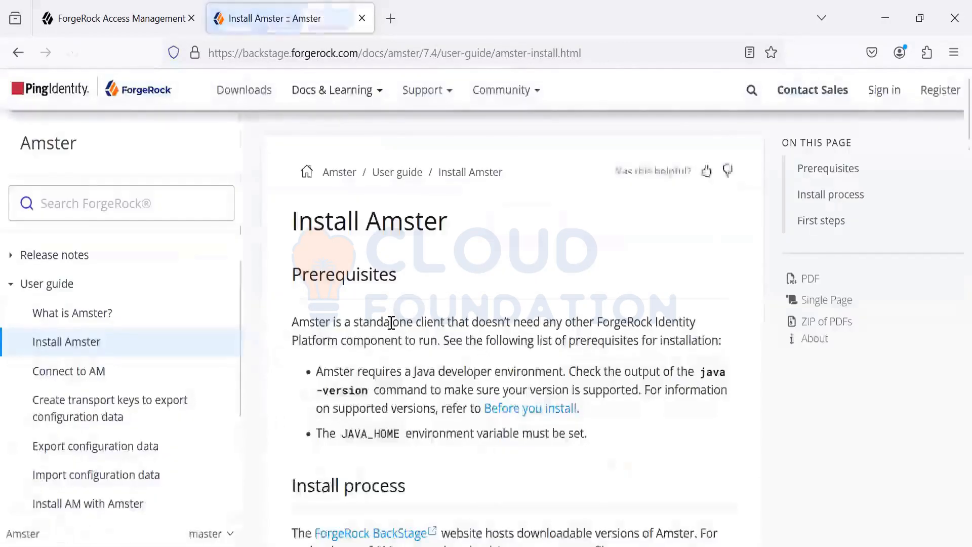
scroll(392, 330, down, 10)
scroll(392, 330, down, 10)
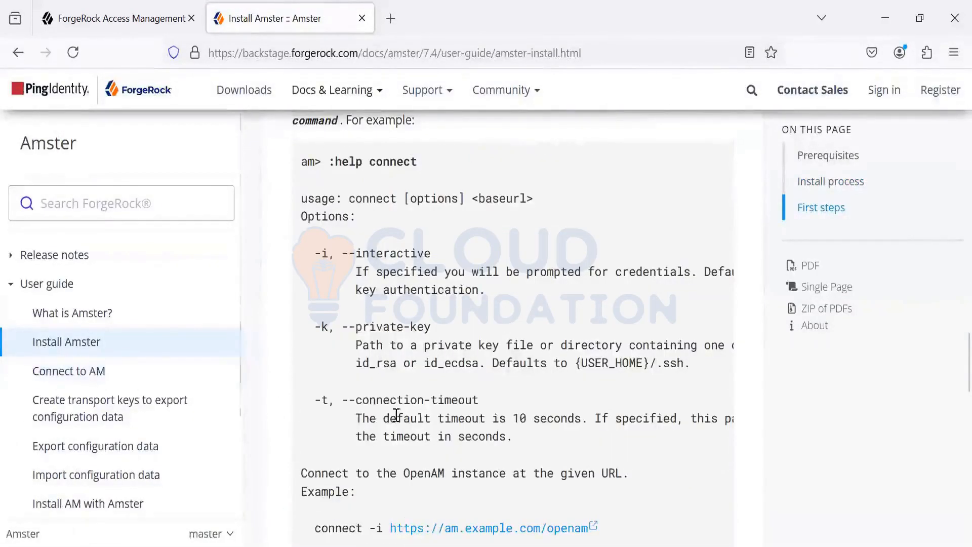
scroll(397, 414, down, 2)
scroll(581, 263, down, 4)
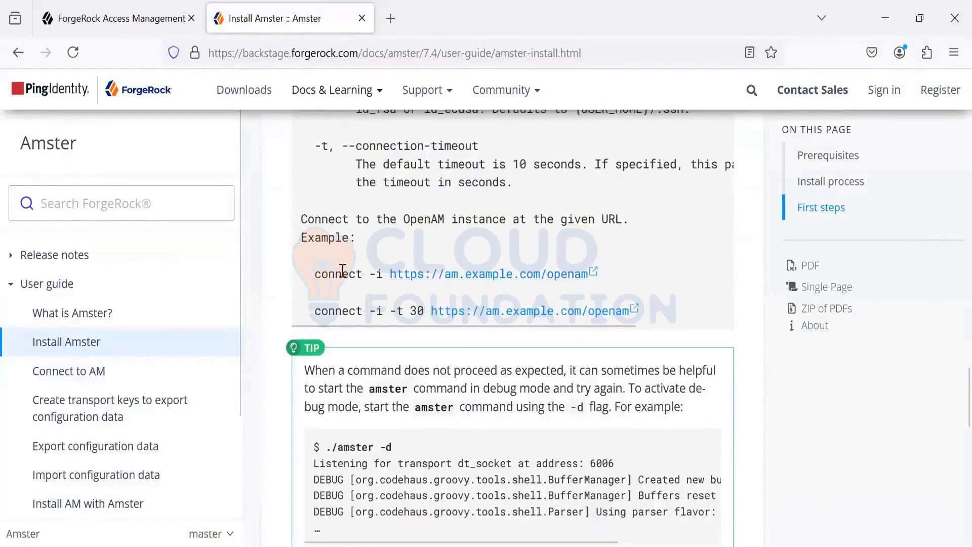
drag(314, 274, 390, 274)
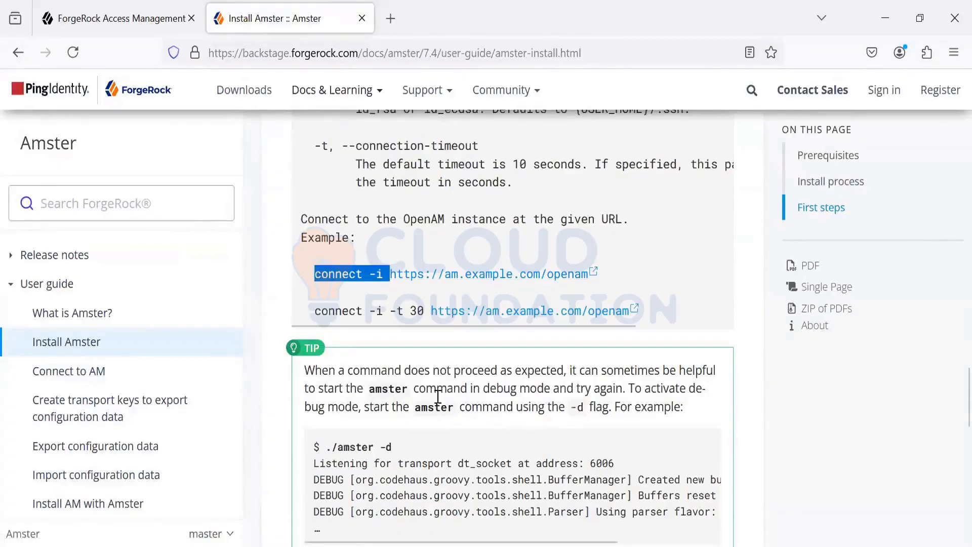
Step: Open the Connect to AM page, expand the Amster Entity Reference and look through its list of entities
click(100, 373)
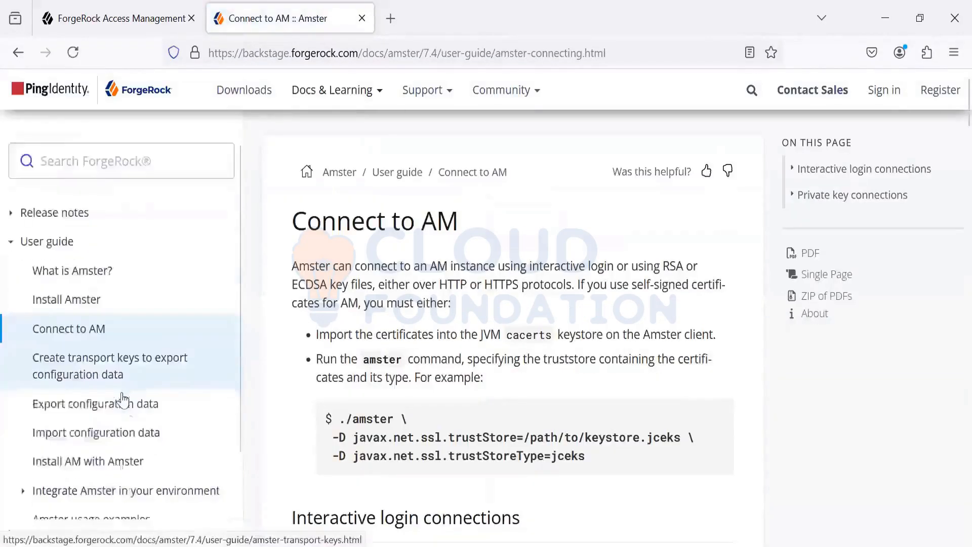
scroll(123, 400, down, 2)
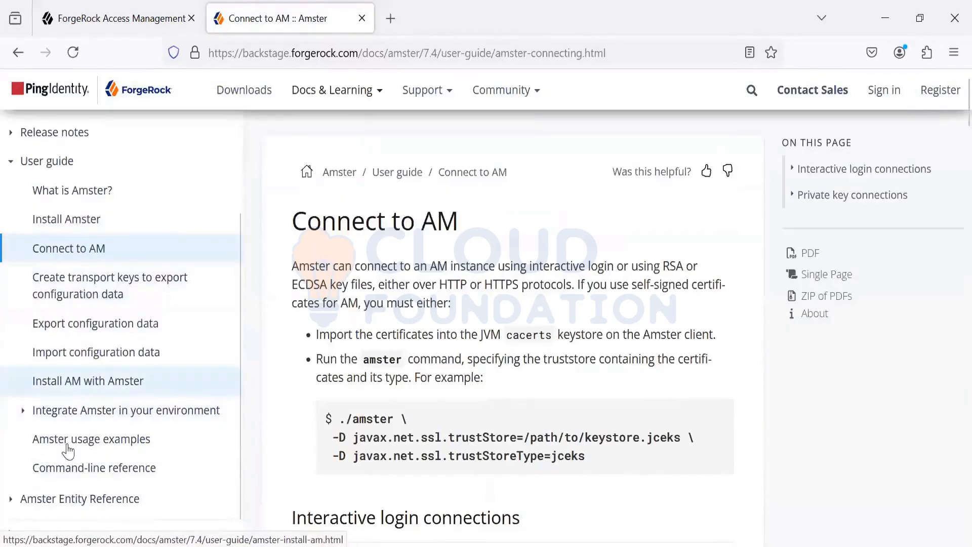
click(66, 500)
scroll(93, 381, down, 2)
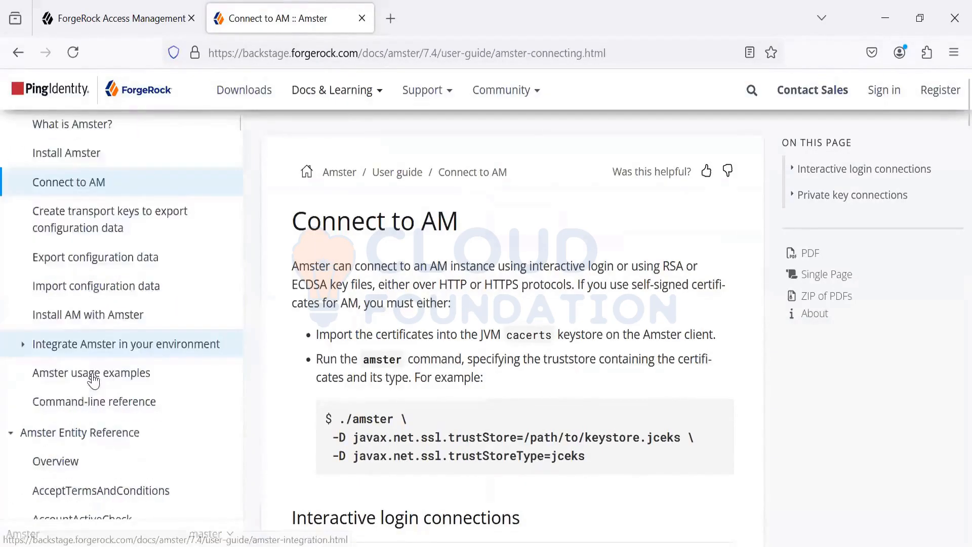
scroll(93, 381, down, 5)
scroll(94, 381, down, 10)
scroll(91, 379, up, 10)
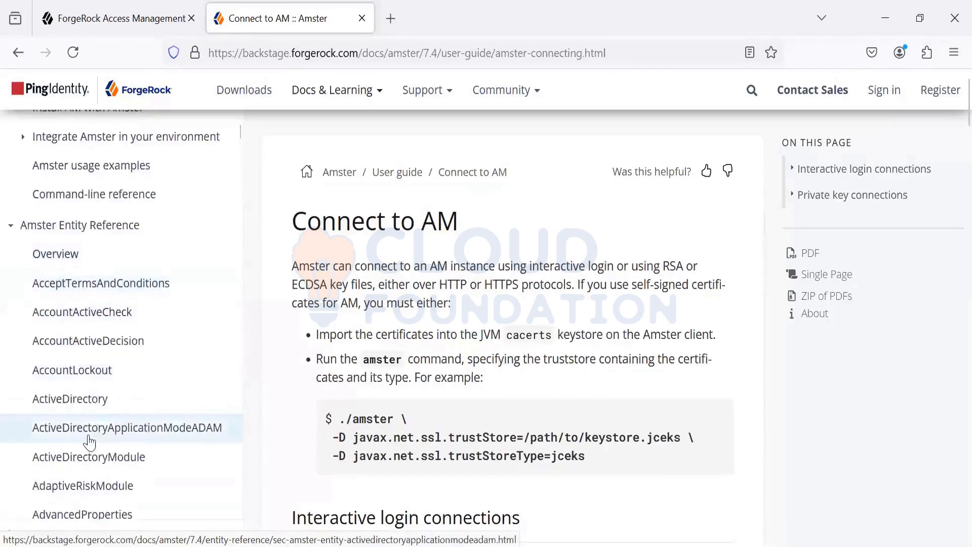
scroll(71, 443, down, 20)
scroll(89, 444, down, 20)
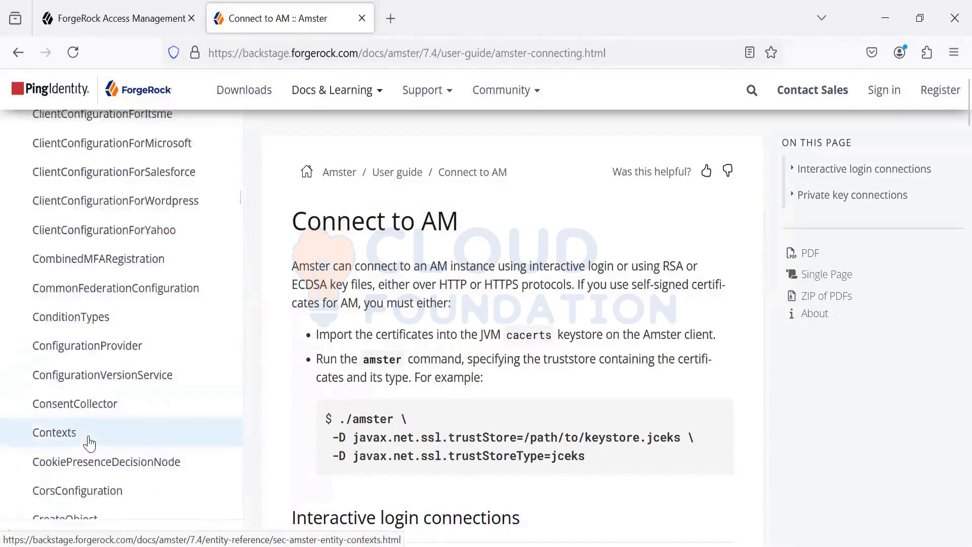
scroll(89, 444, down, 10)
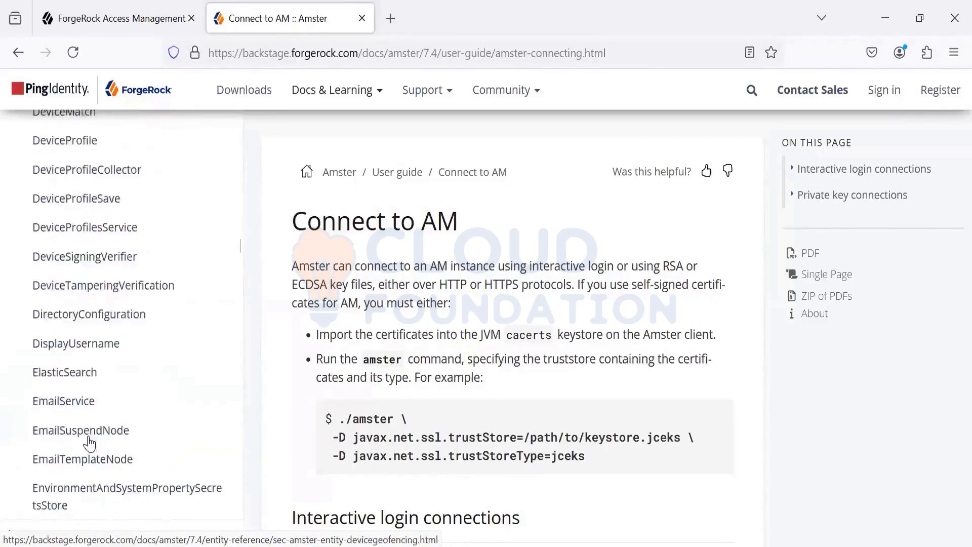
scroll(89, 444, up, 20)
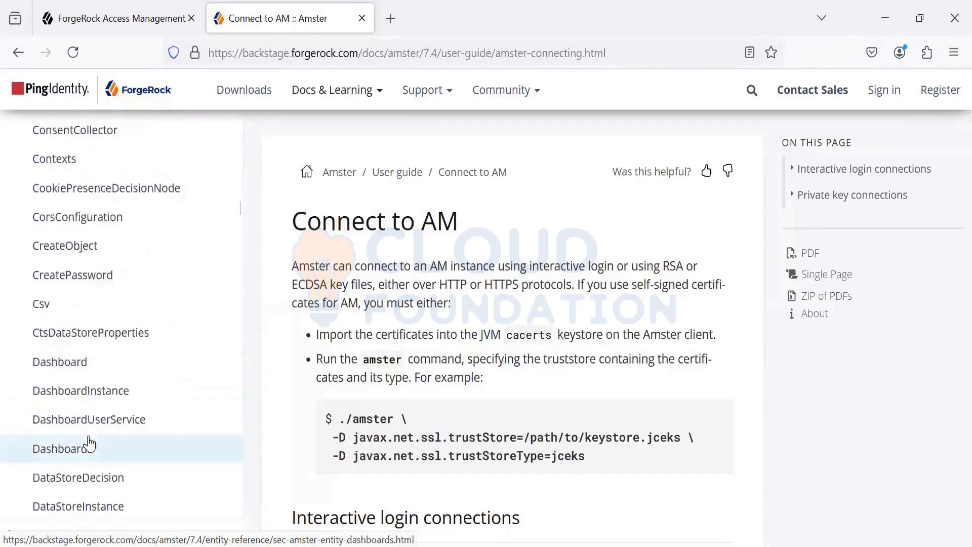
Step: Check the AuthTree commands in the Notepad++ notes and the pushTree tree in the browser's AM admin console
key(alt+Tab)
key(alt+Tab)
key(Tab)
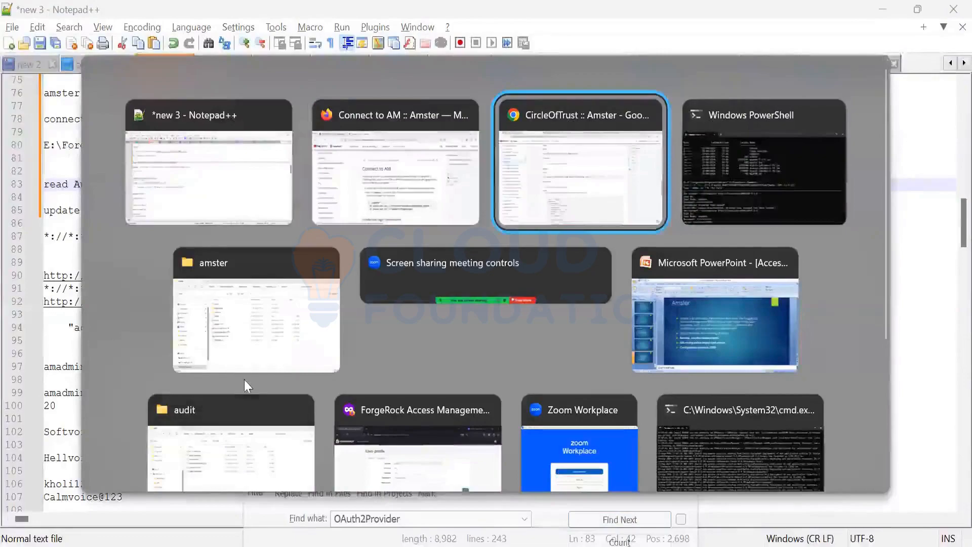
click(536, 545)
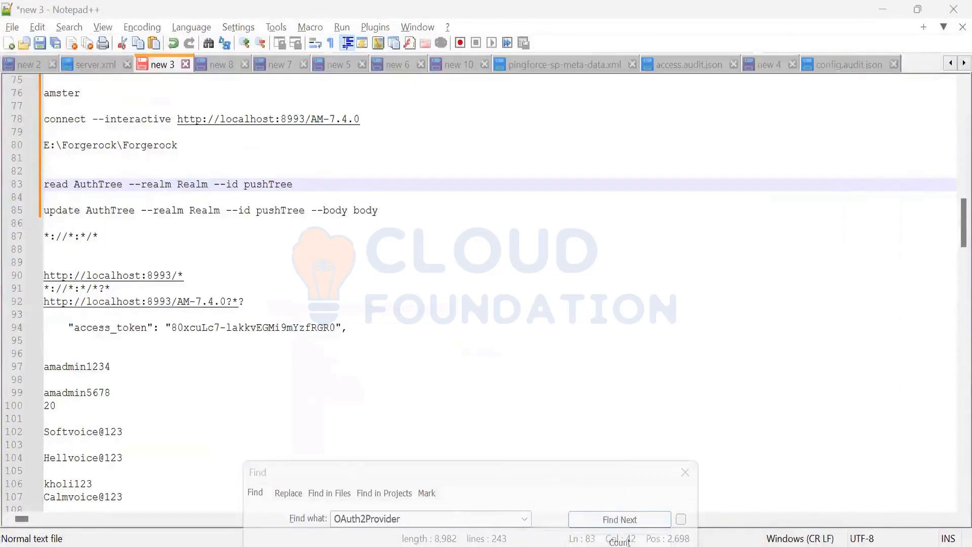
click(536, 545)
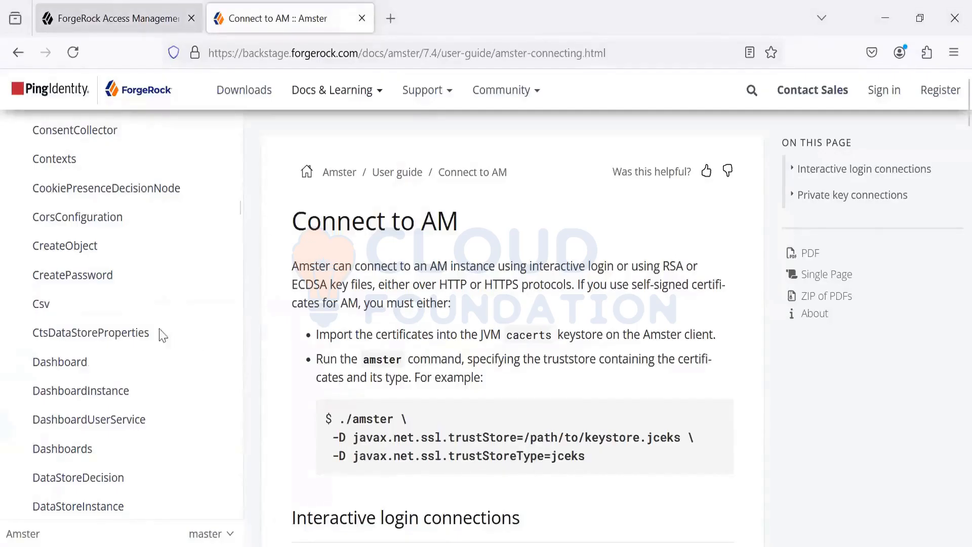
key(ctrl+shift+Tab)
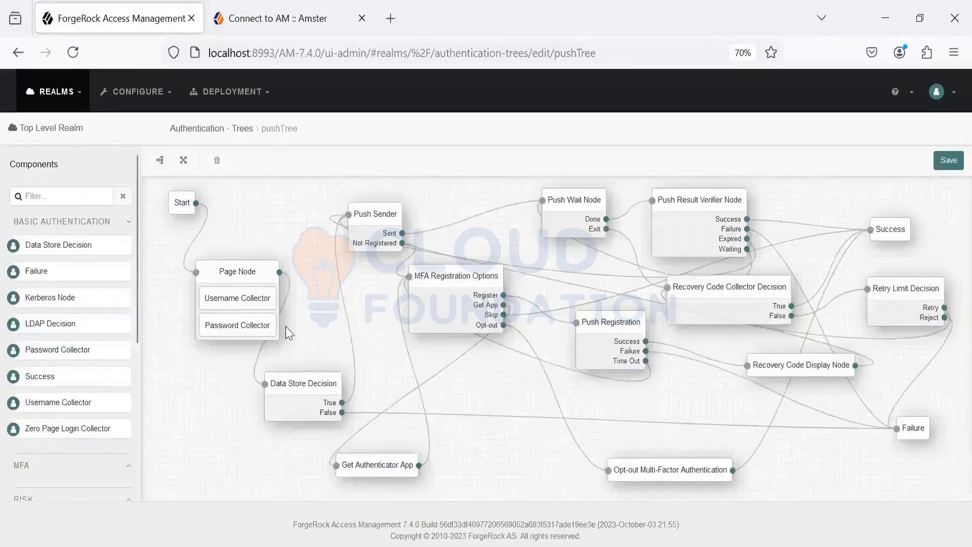
key(alt+Tab)
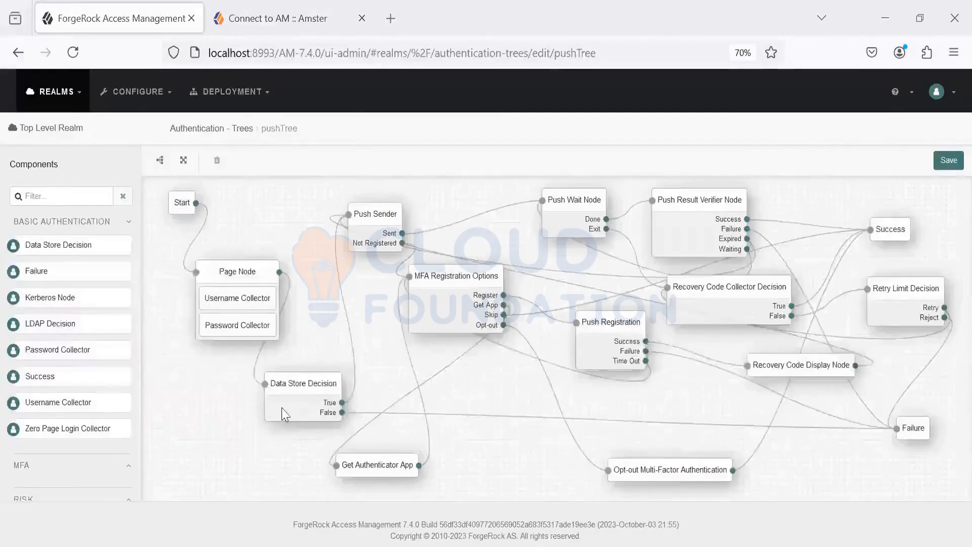
key(alt+Tab)
Step: Return to the Amster documentation, find "tree" on the page and open the AuthTree entity reference
key(ctrl+Tab)
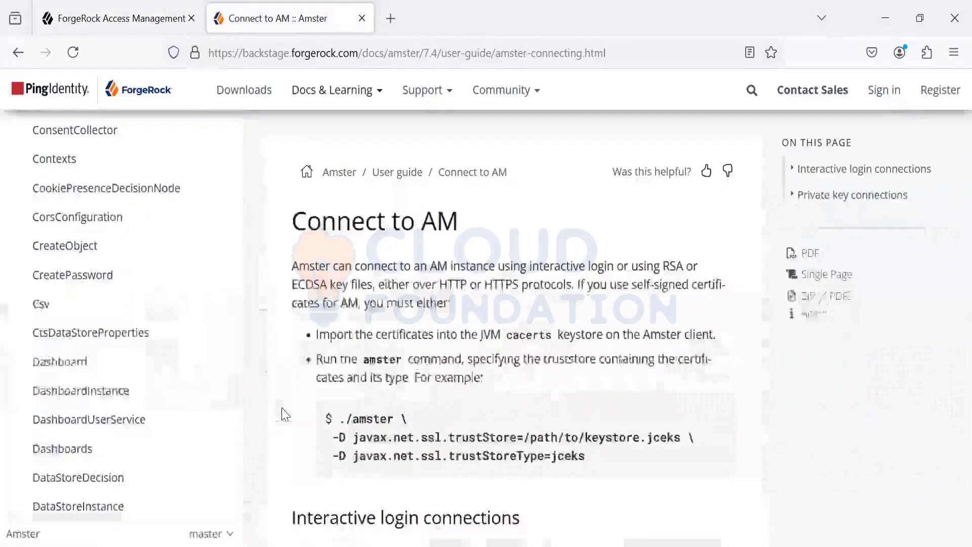
key(ctrl+f)
text(t)
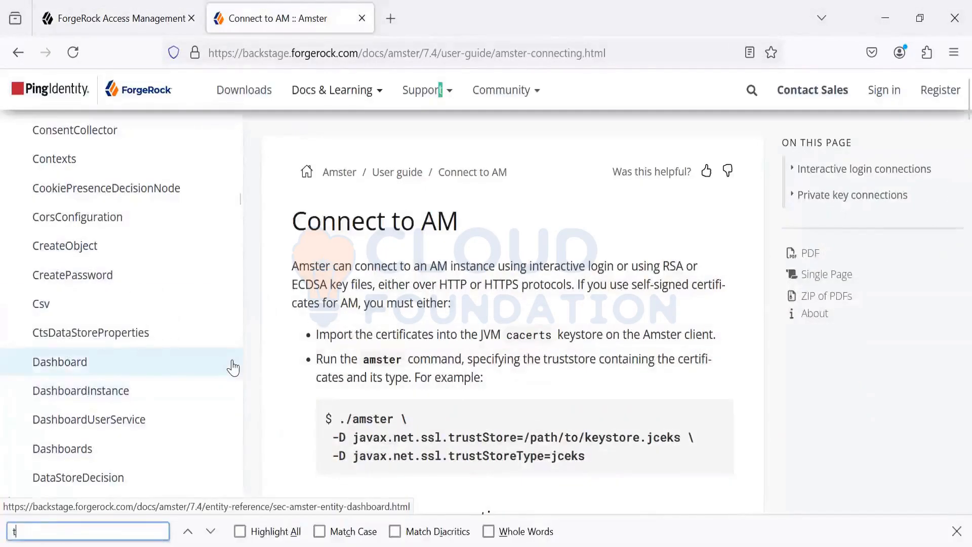
text(ree)
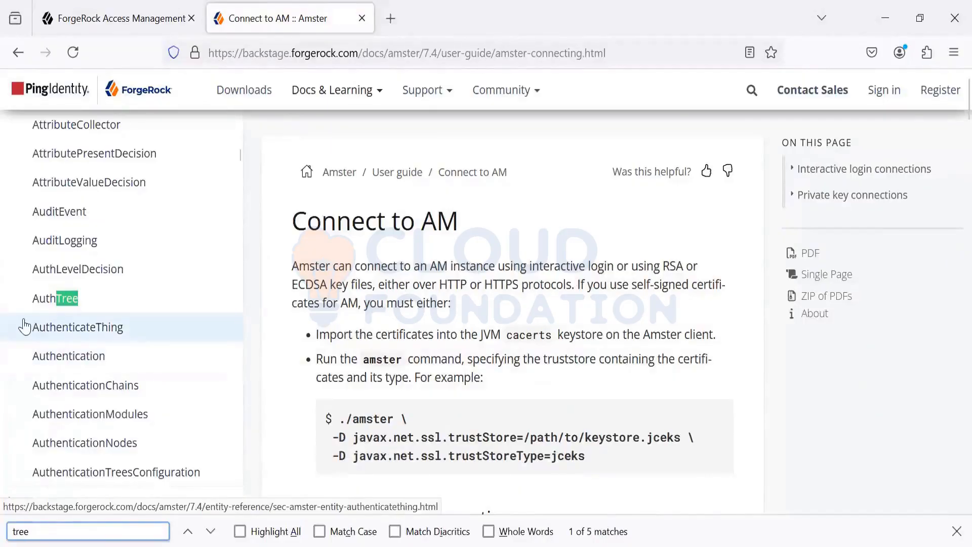
click(50, 299)
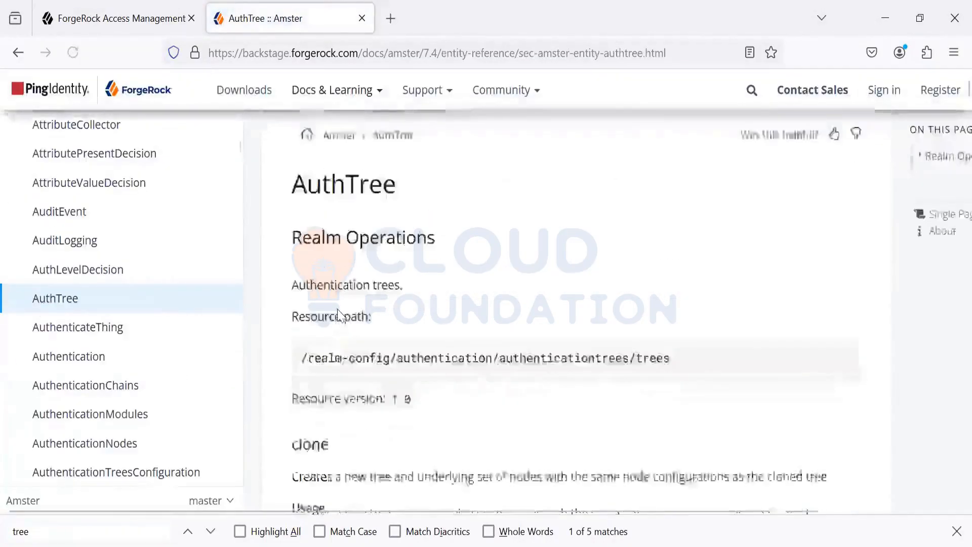
Step: Copy the read usage line "read AuthTree --realm Realm --id id" from the AuthTree reference into the new 3 notes in Notepad++, above the existing read command
scroll(341, 303, down, 6)
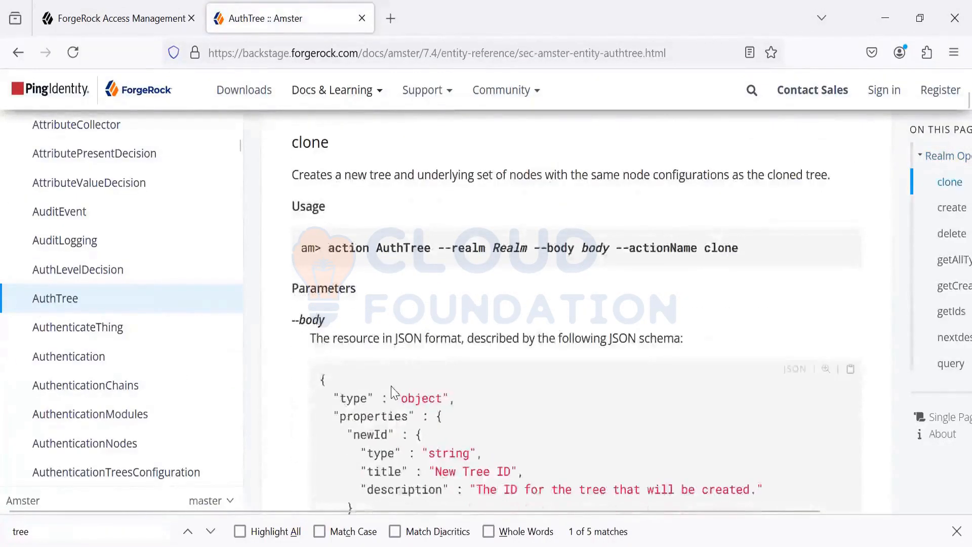
scroll(391, 393, down, 10)
scroll(392, 391, down, 10)
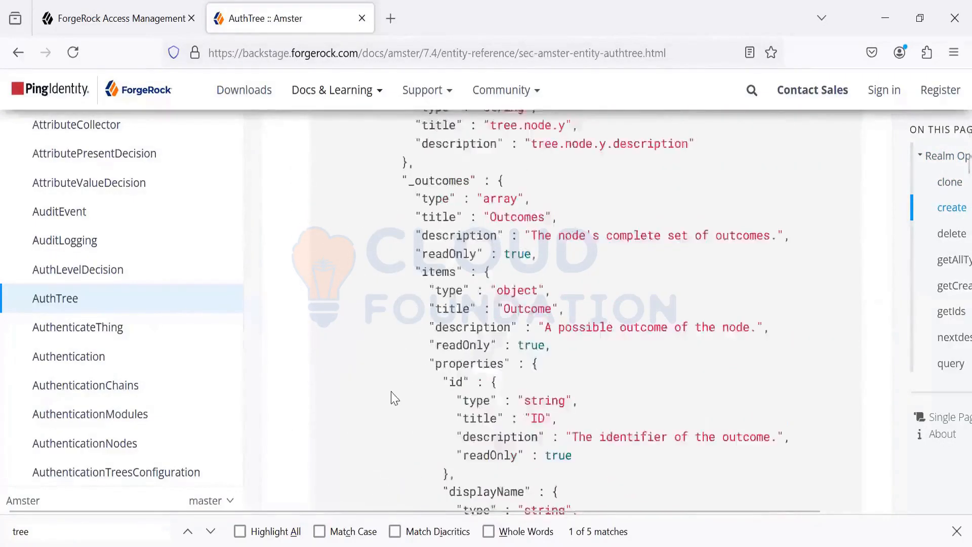
scroll(393, 394, down, 10)
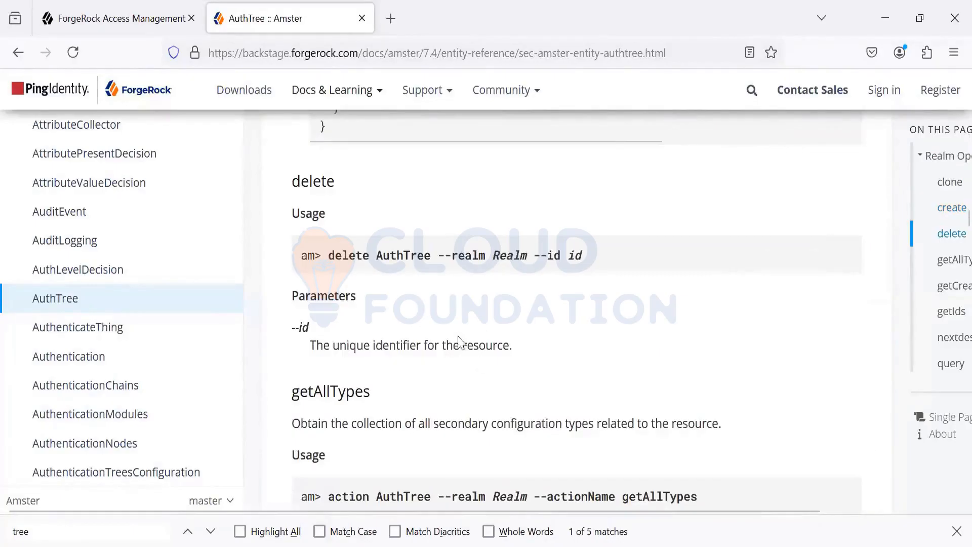
scroll(455, 353, down, 10)
scroll(459, 358, down, 10)
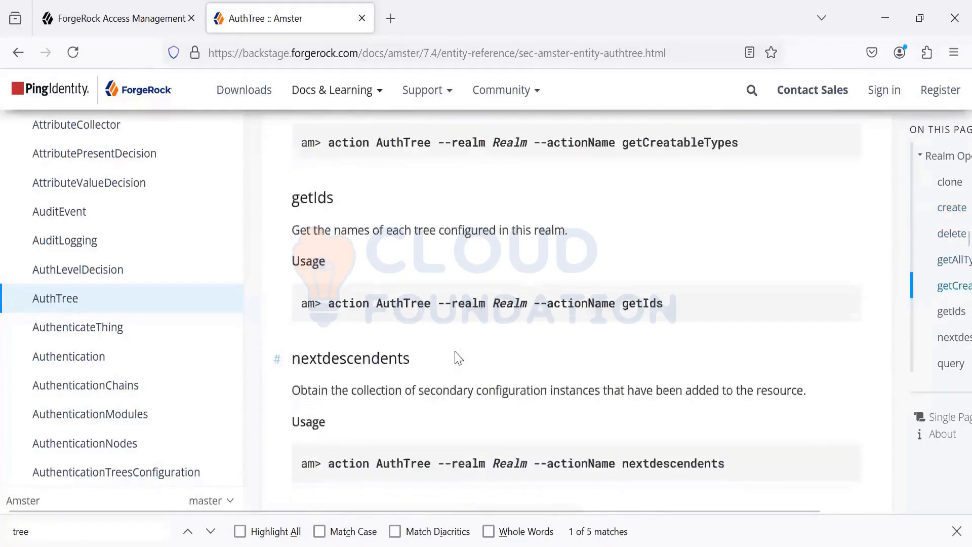
key(ctrl+f)
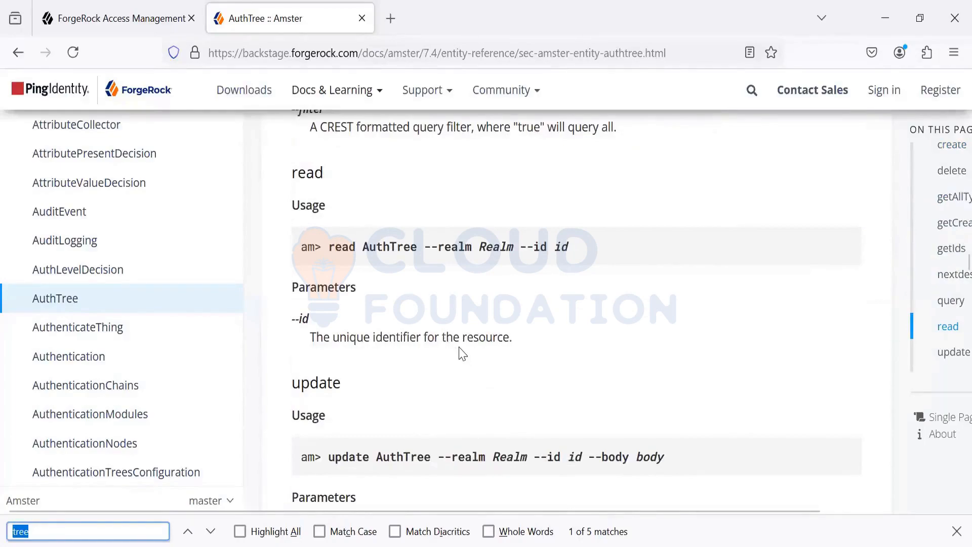
drag(330, 247, 577, 255)
key(ctrl+c)
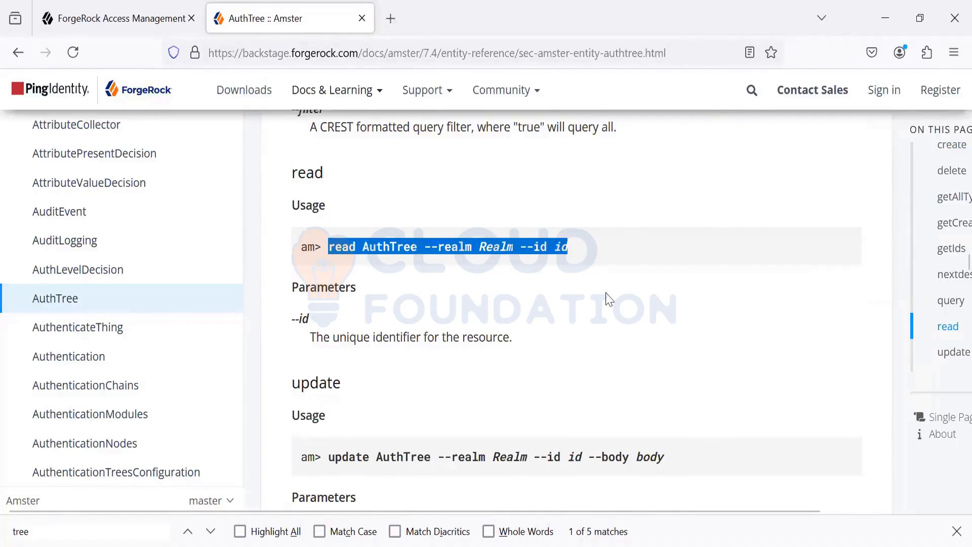
key(alt+Tab)
key(alt+Tab)
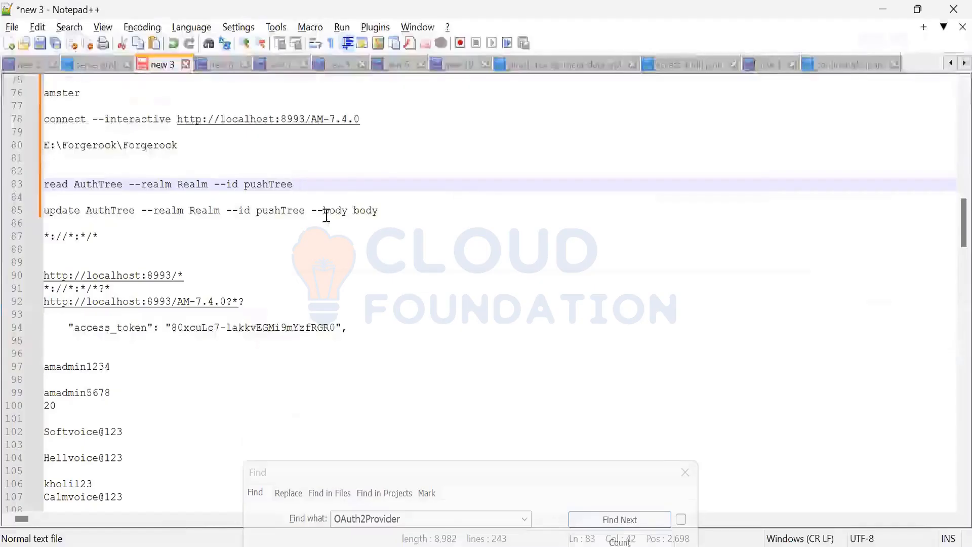
click(273, 157)
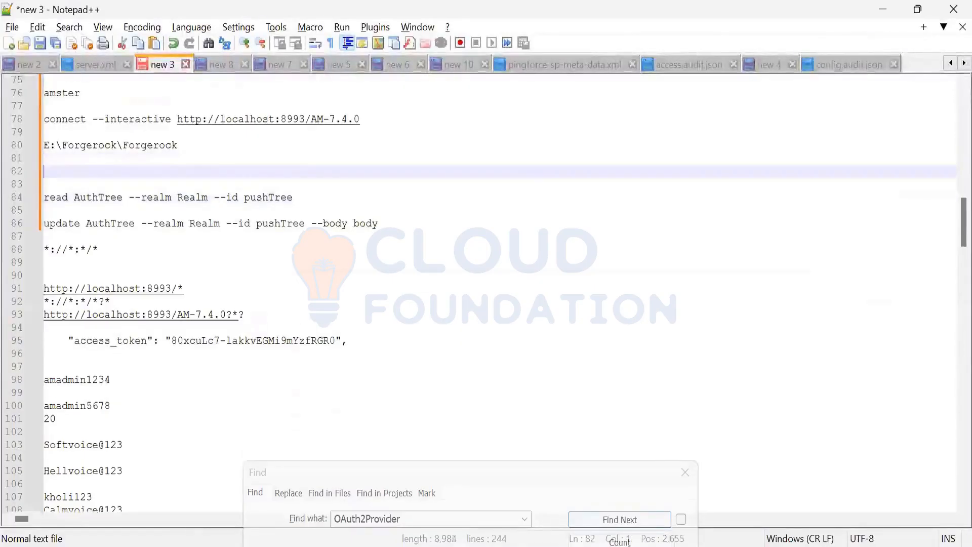
key(ctrl+v)
Step: Replace the Realm placeholder in the pasted read AuthTree command with /
click(204, 184)
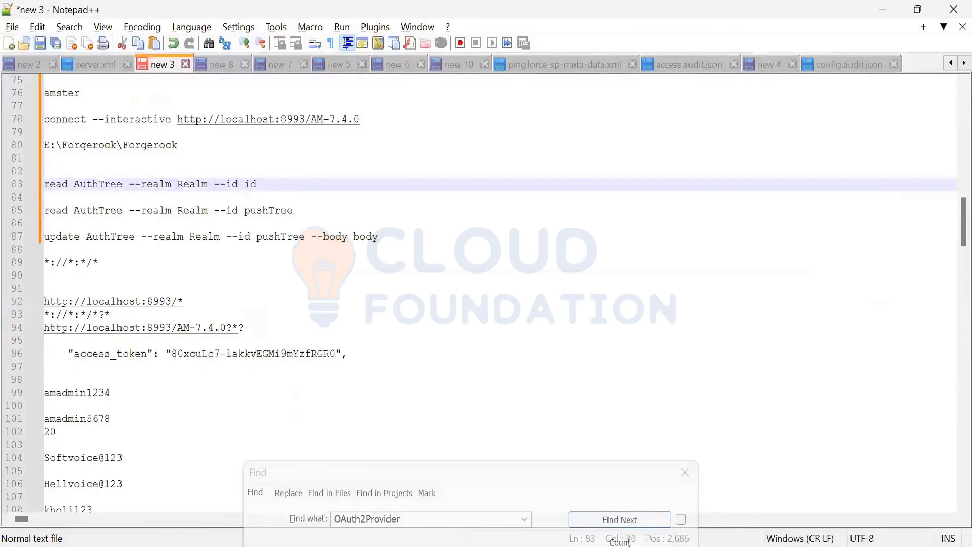
key(BackSpace)
key(BackSpace)
key(BackSpace)
key(BackSpace)
key(BackSpace)
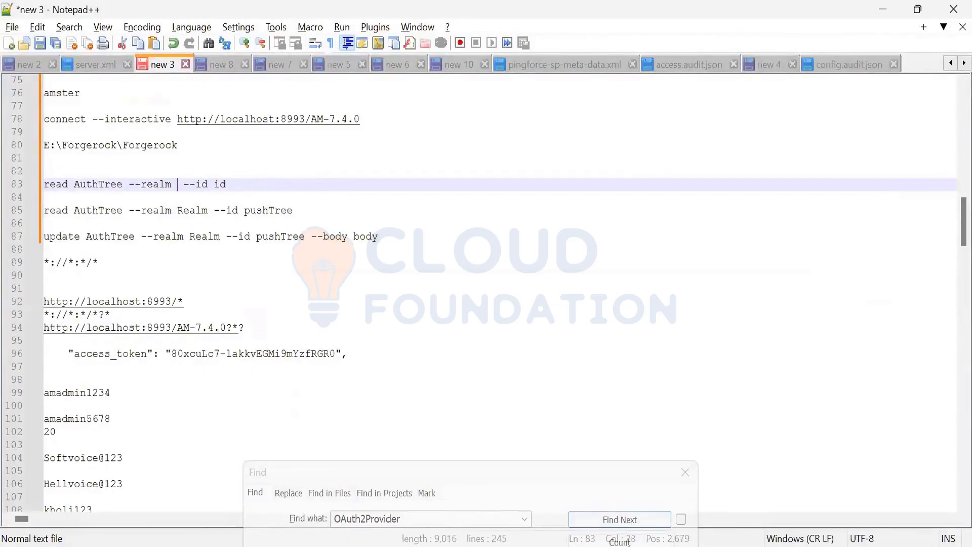
text(/)
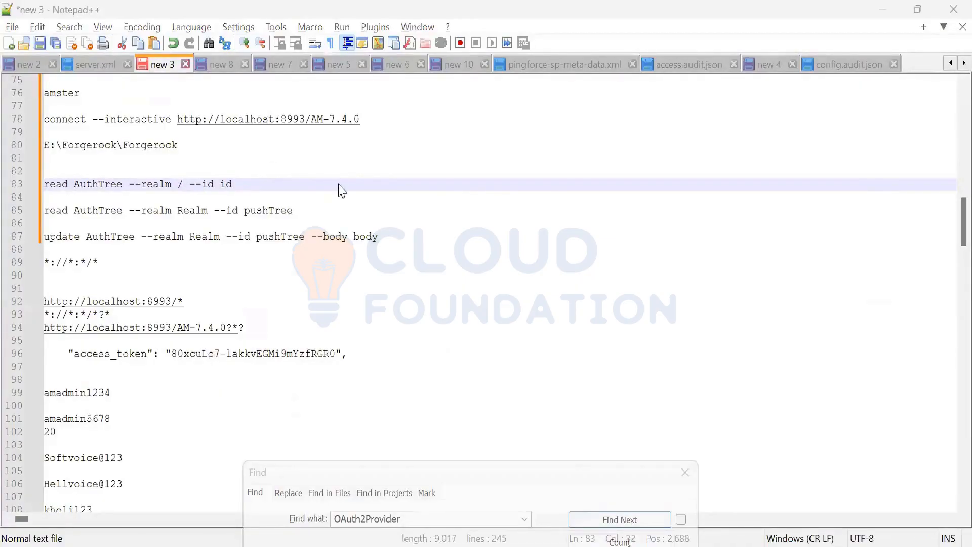
Step: Copy the tree name pushTree from the AM admin console and substitute it for the id placeholder in the Notepad++ read command
key(alt+Tab)
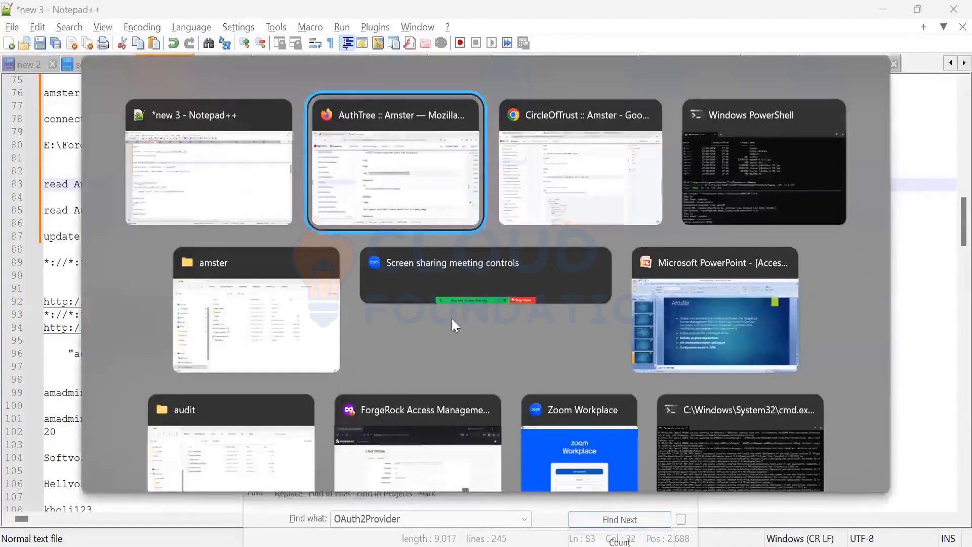
key(alt+Tab)
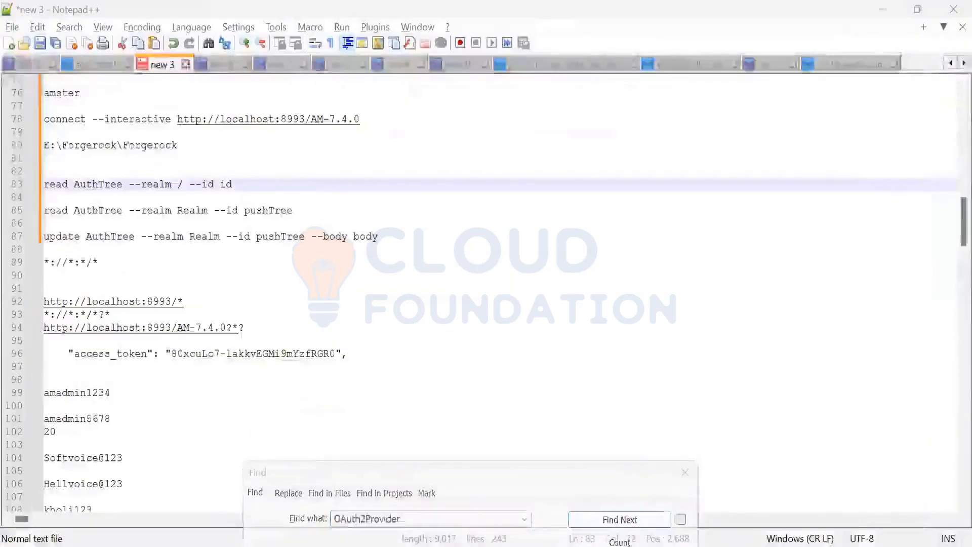
key(alt+Tab)
key(ctrl+Tab)
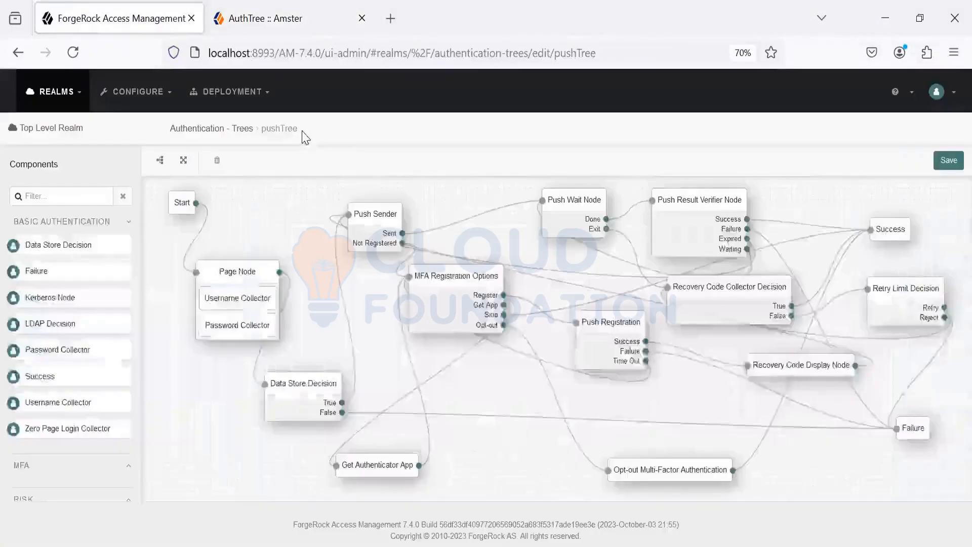
drag(303, 133, 264, 135)
key(ctrl+c)
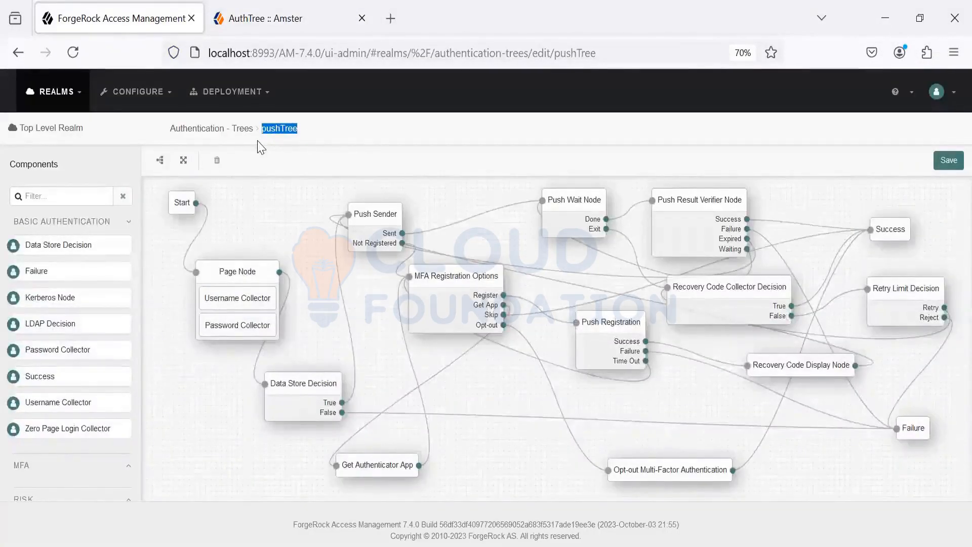
key(alt+Tab)
click(241, 184)
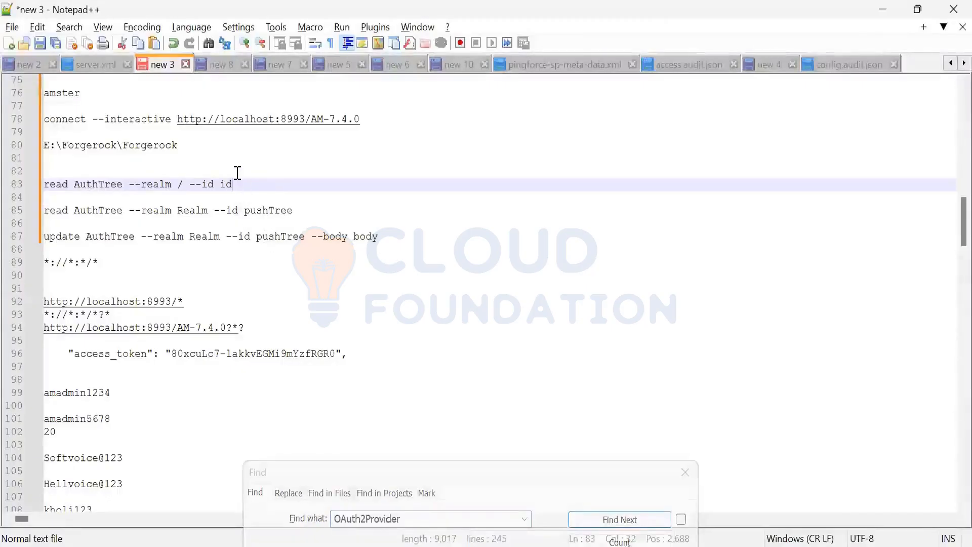
key(BackSpace)
key(BackSpace)
key(ctrl+v)
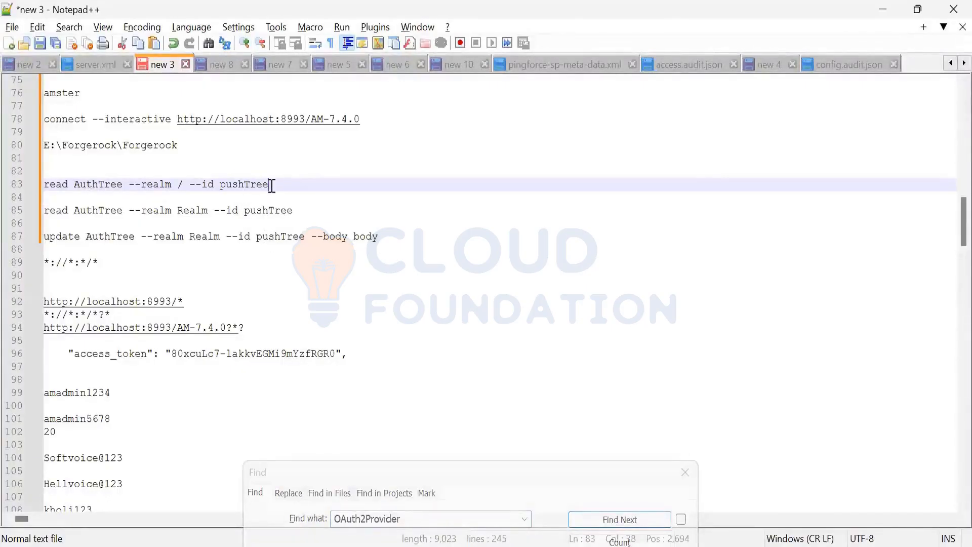
Step: Copy the command "read AuthTree --realm / --id pushTree" from the notes and run it in the Amster session in Windows PowerShell
drag(271, 186, 42, 187)
key(ctrl+c)
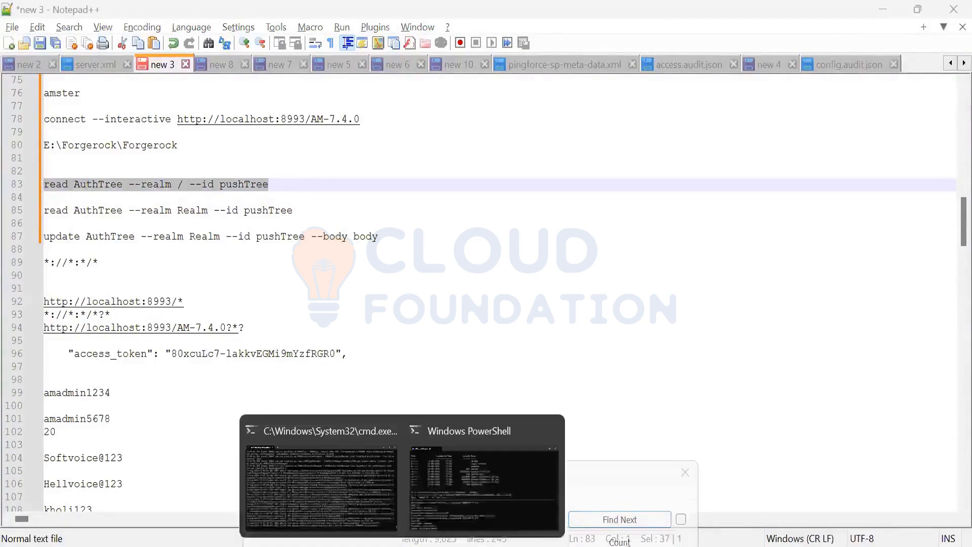
click(469, 500)
key(ctrl+v)
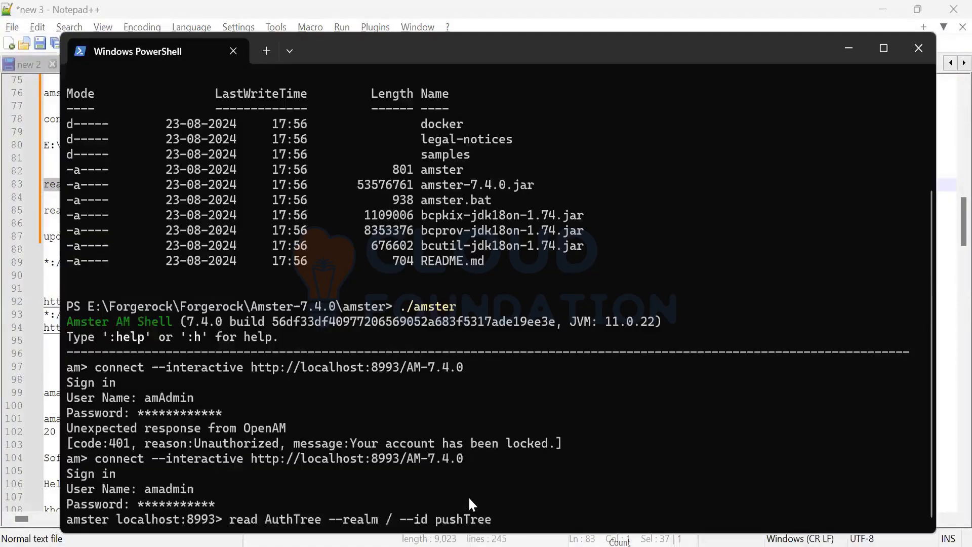
key(Return)
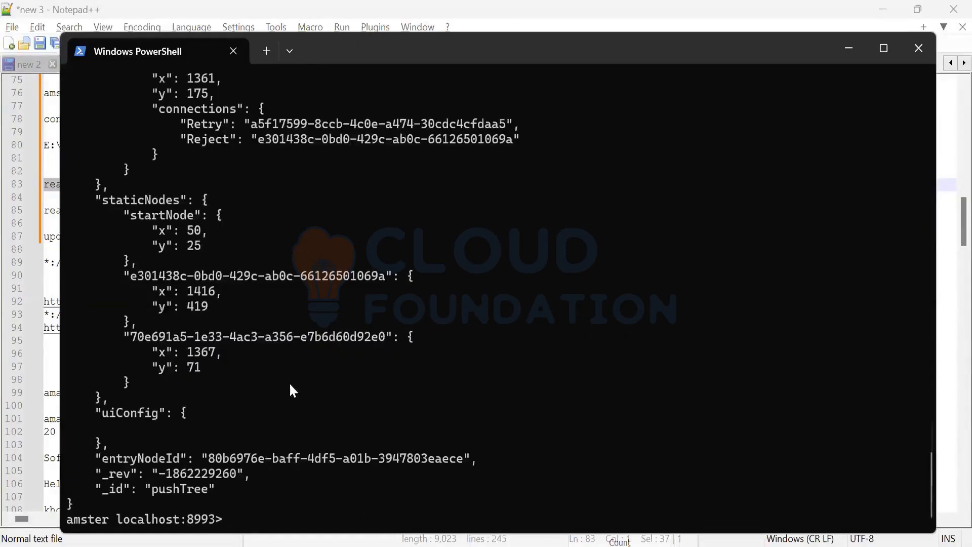
Step: Copy the full pushTree JSON output from the Amster session and paste it into a new Notepad++ document
scroll(289, 382, up, 15)
scroll(291, 386, up, 20)
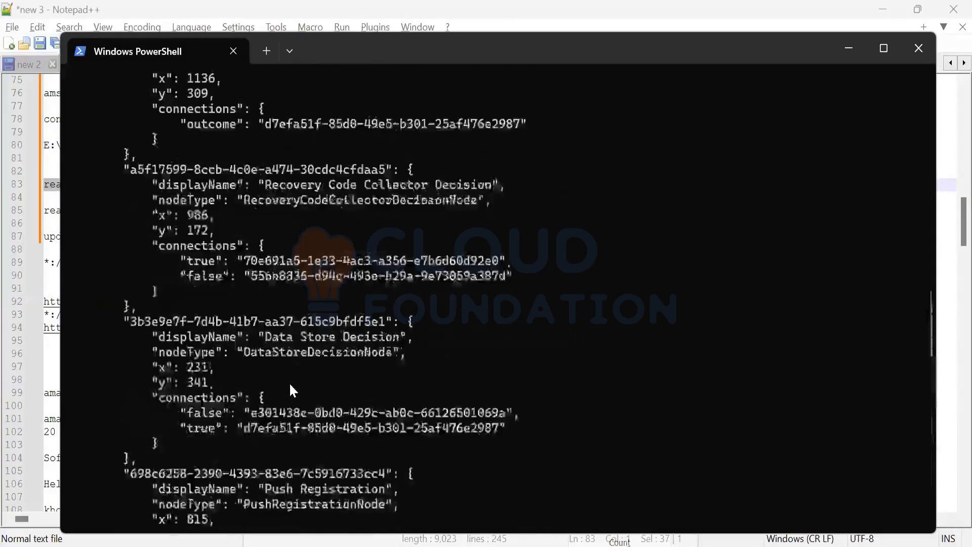
scroll(290, 382, down, 2)
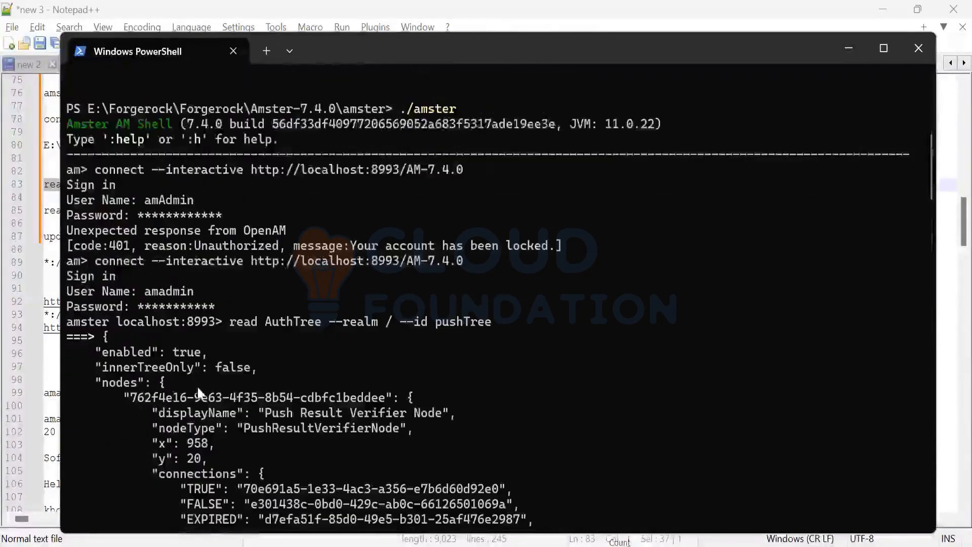
drag(149, 446, 171, 526)
drag(203, 440, 201, 510)
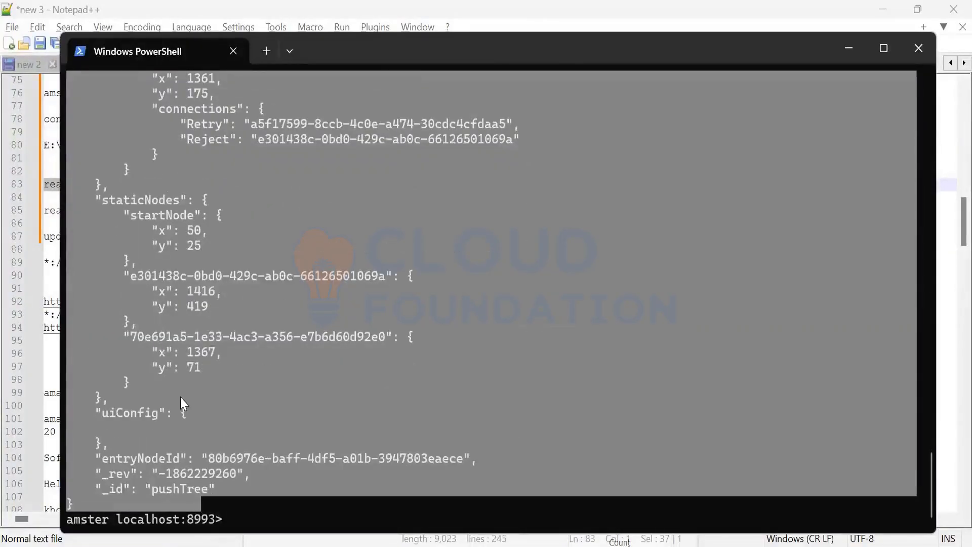
key(ctrl+c)
click(435, 546)
click(390, 357)
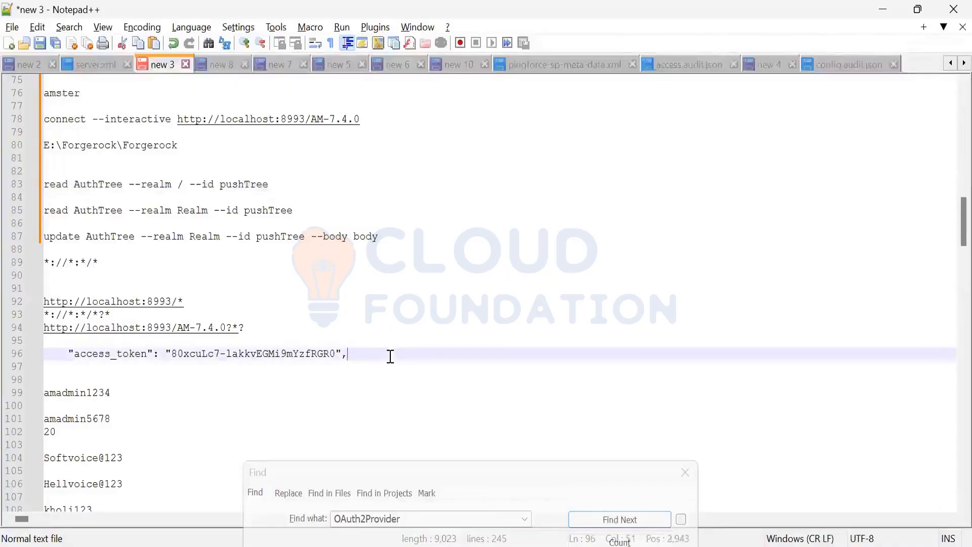
key(ctrl+n)
key(ctrl+v)
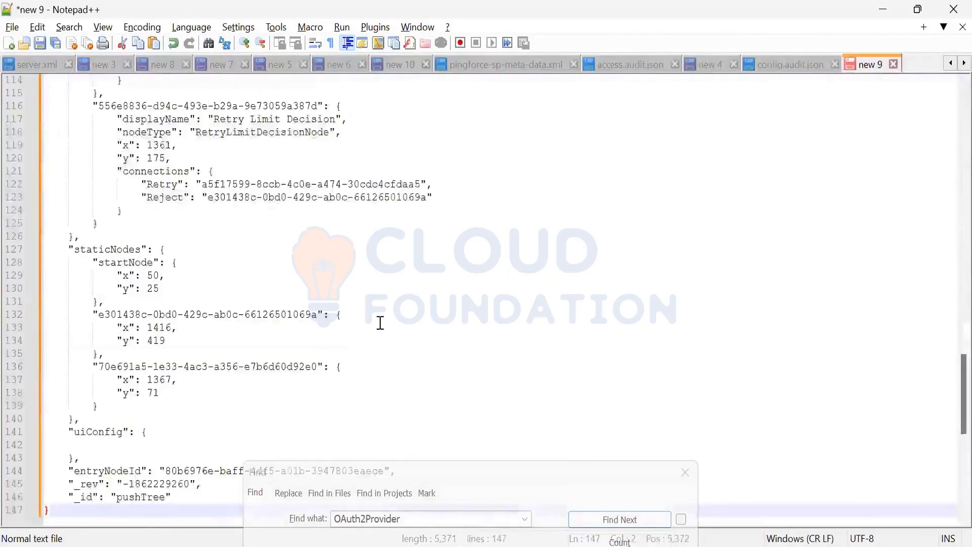
Step: Examine the pasted pushTree JSON, looking at the node types, their outcome connections, the static nodes and the entry node ID
scroll(380, 321, up, 20)
scroll(311, 338, up, 13)
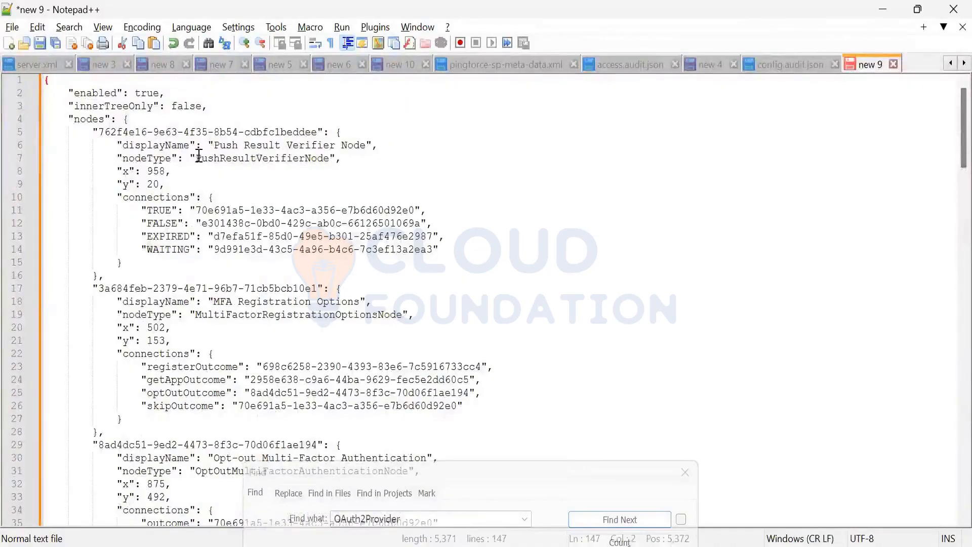
drag(197, 158, 304, 158)
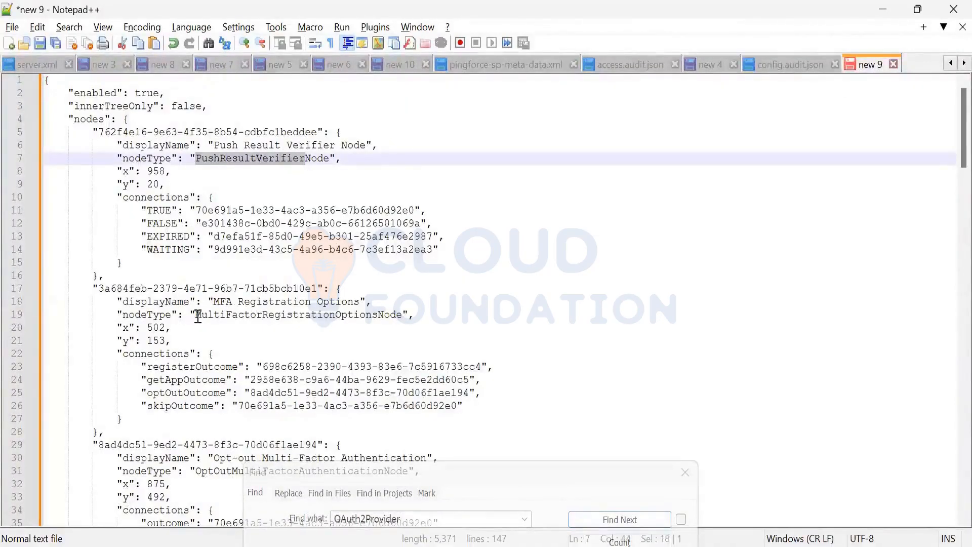
drag(198, 315, 372, 315)
scroll(254, 344, down, 3)
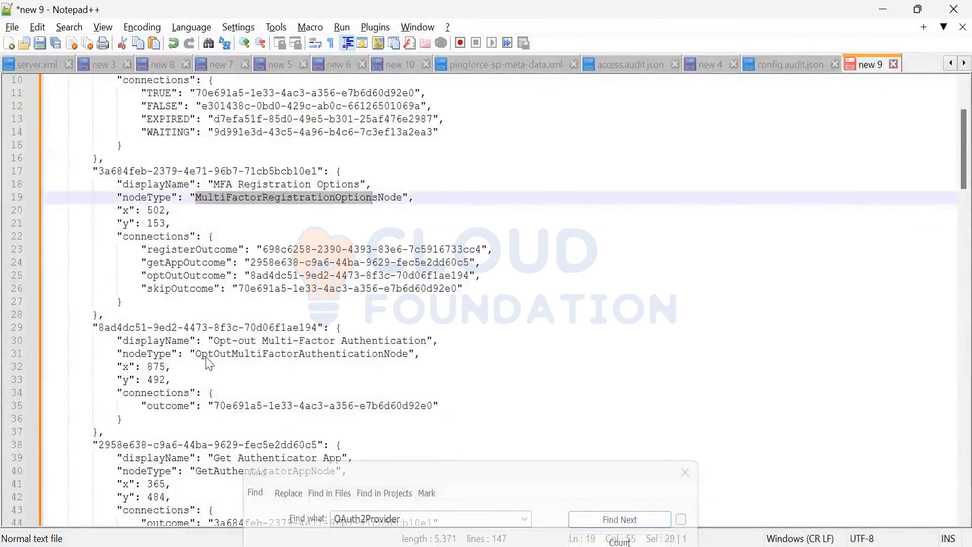
scroll(277, 357, down, 2)
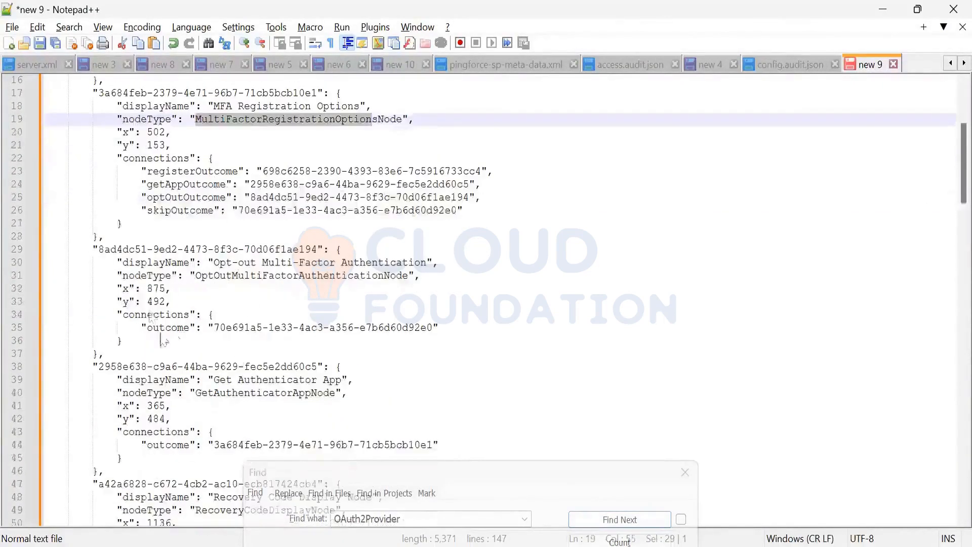
click(210, 329)
key(shift+Up)
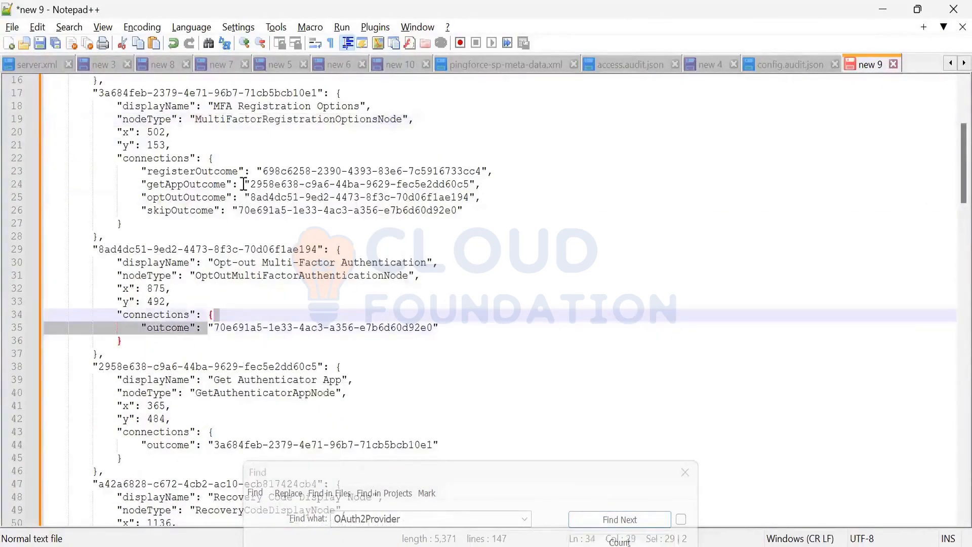
drag(266, 171, 502, 161)
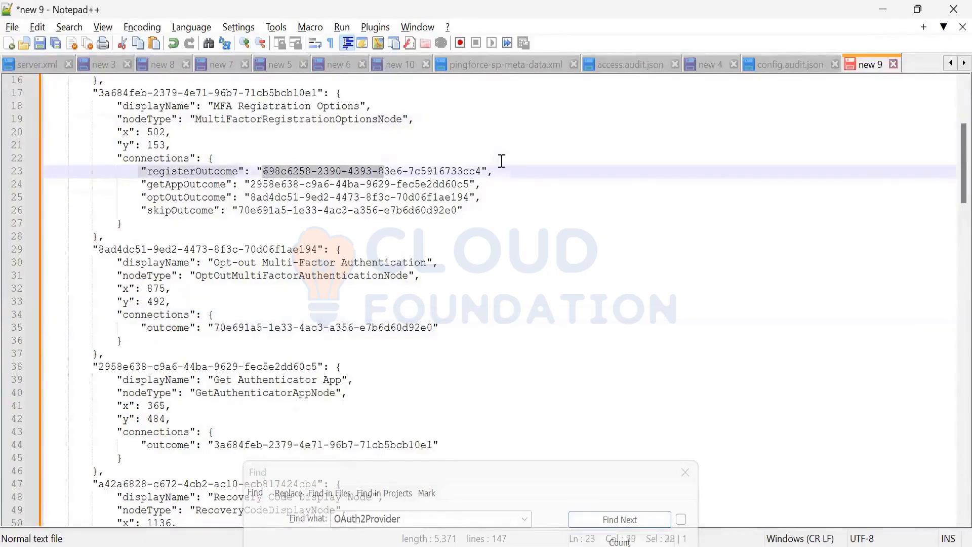
scroll(382, 380, down, 4)
scroll(383, 387, down, 8)
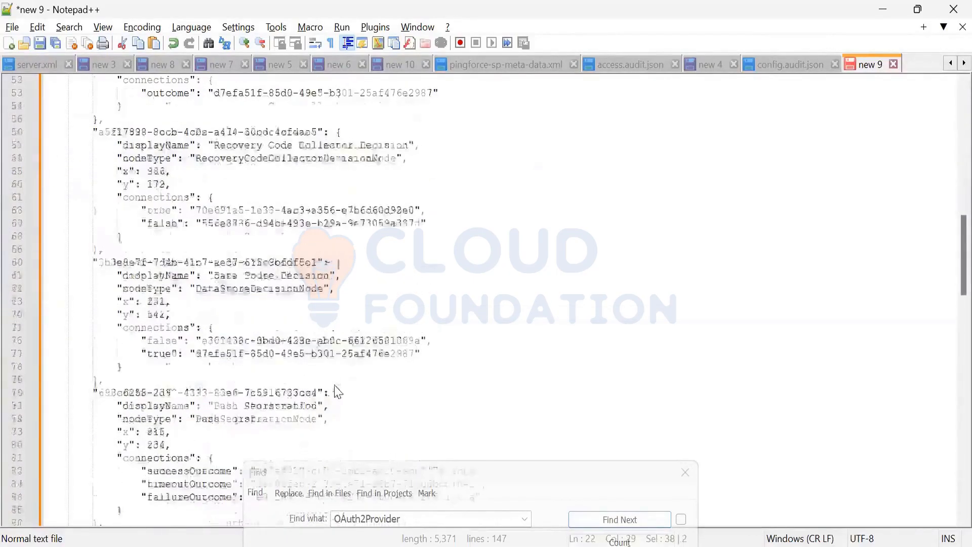
scroll(334, 393, down, 10)
scroll(331, 394, down, 10)
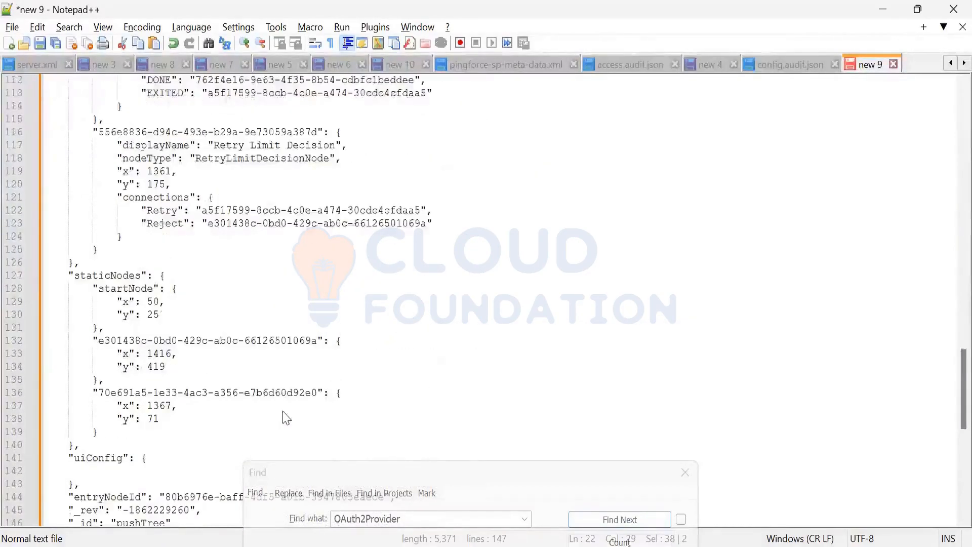
scroll(286, 419, down, 5)
click(220, 357)
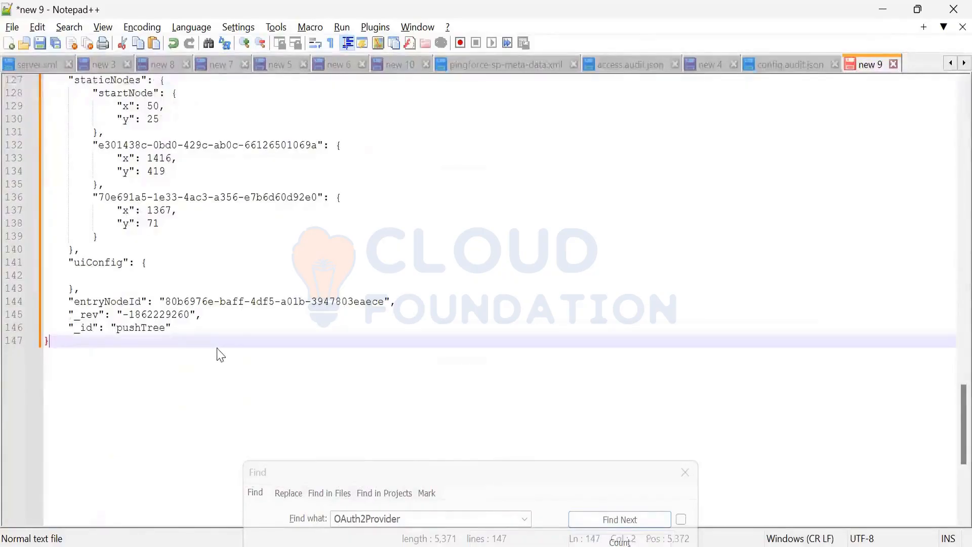
scroll(215, 345, up, 20)
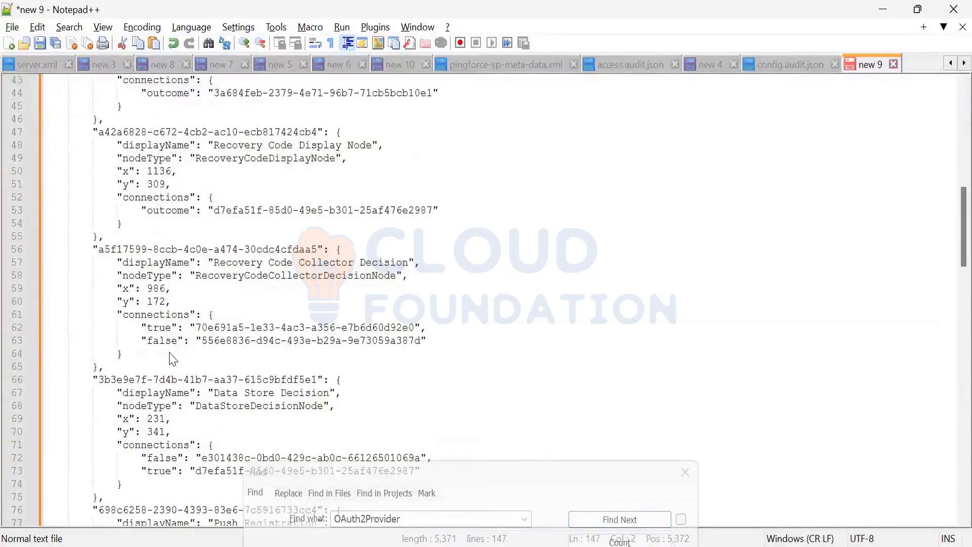
key(alt+Tab)
key(alt+Tab)
key(alt+Tab)
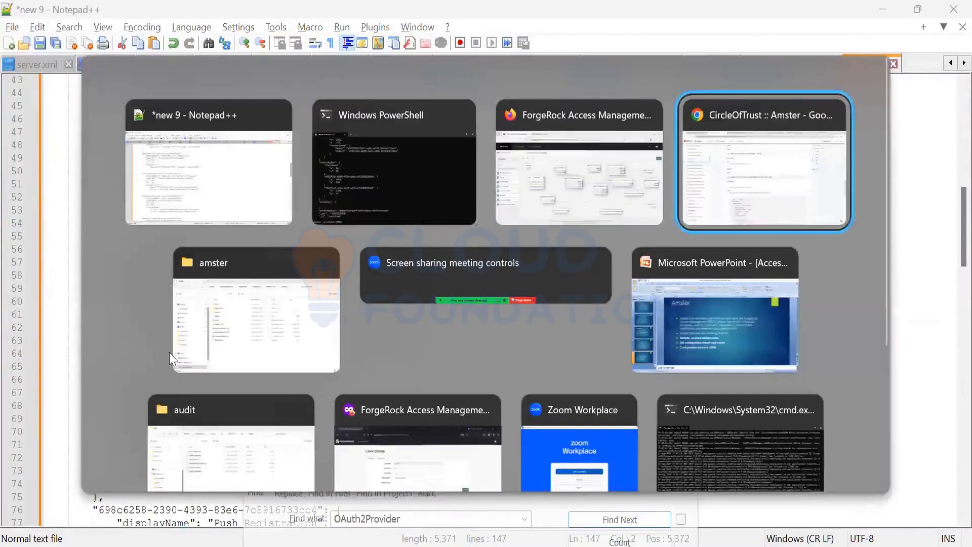
key(Escape)
key(alt+Tab)
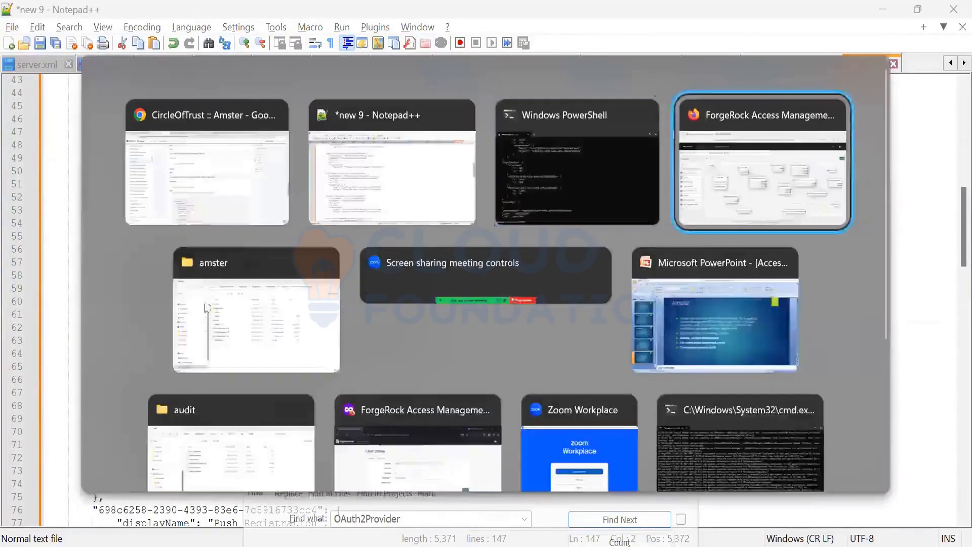
key(Escape)
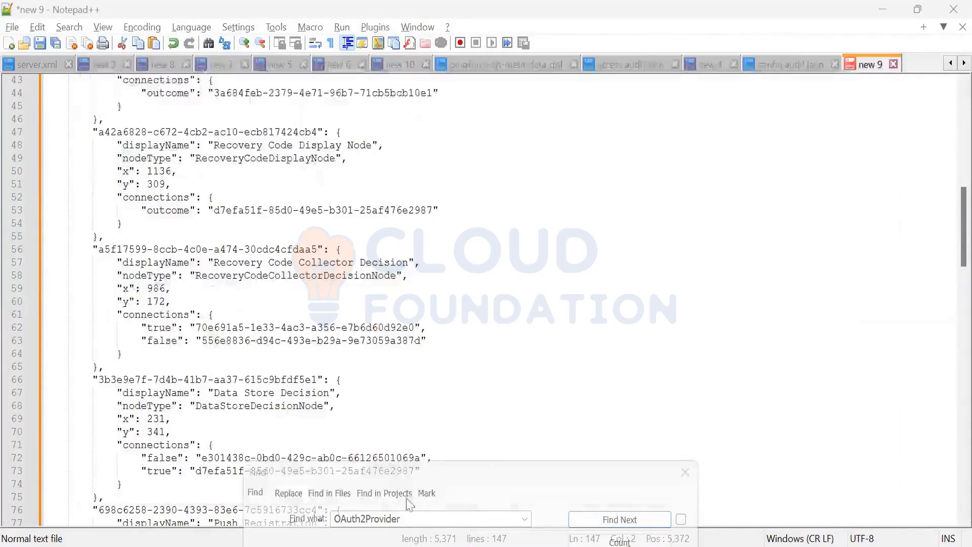
Step: Switch to the Amster documentation in Firefox and open the CircleOfTrust entity reference
mouse_move(469, 545)
mouse_move(502, 545)
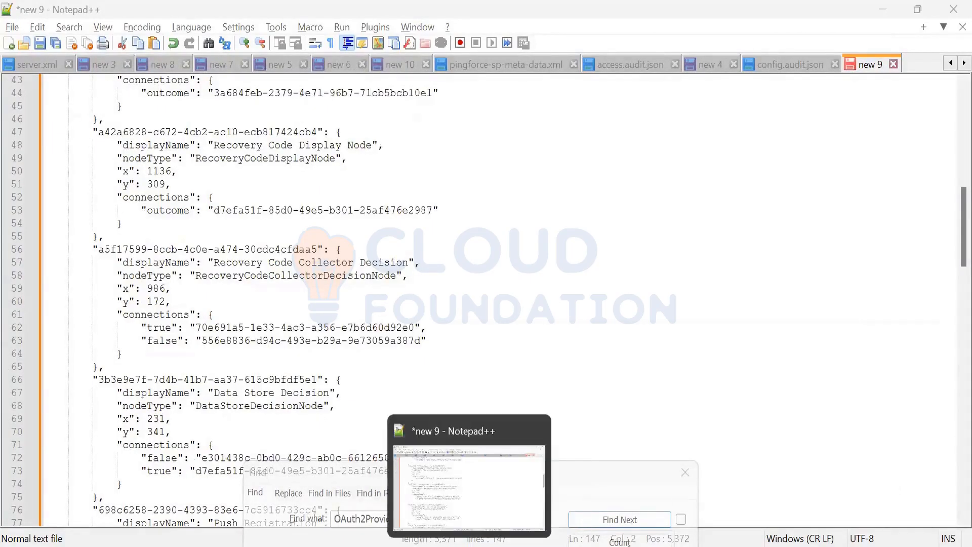
mouse_move(402, 545)
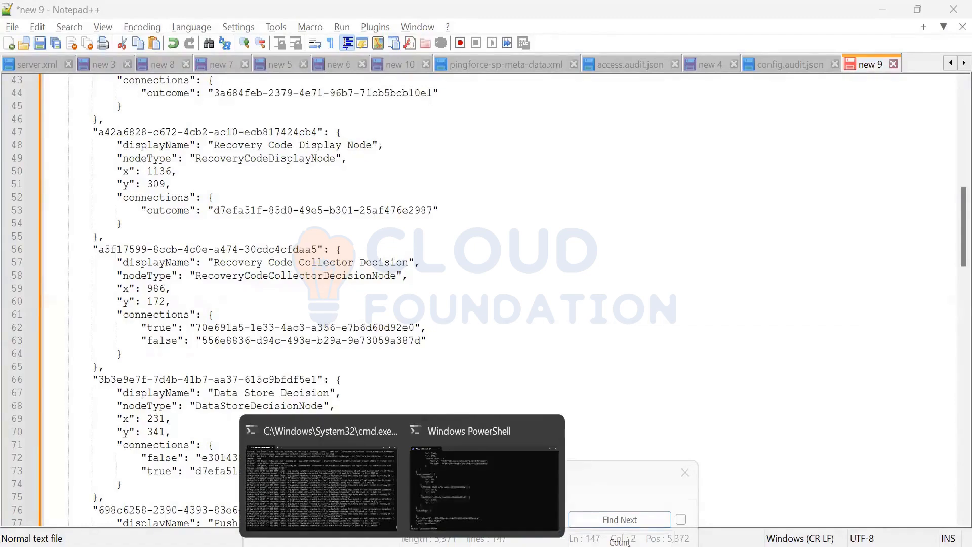
mouse_move(536, 545)
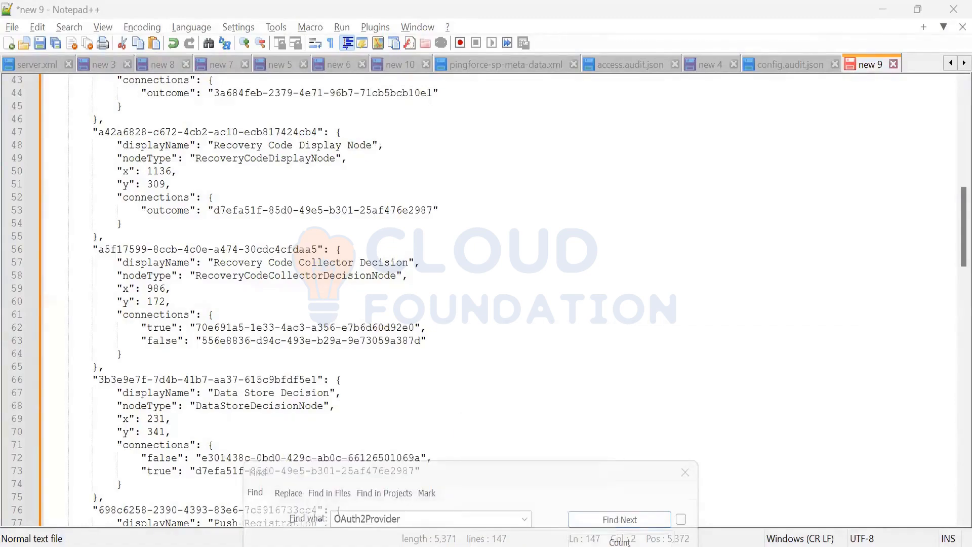
click(536, 545)
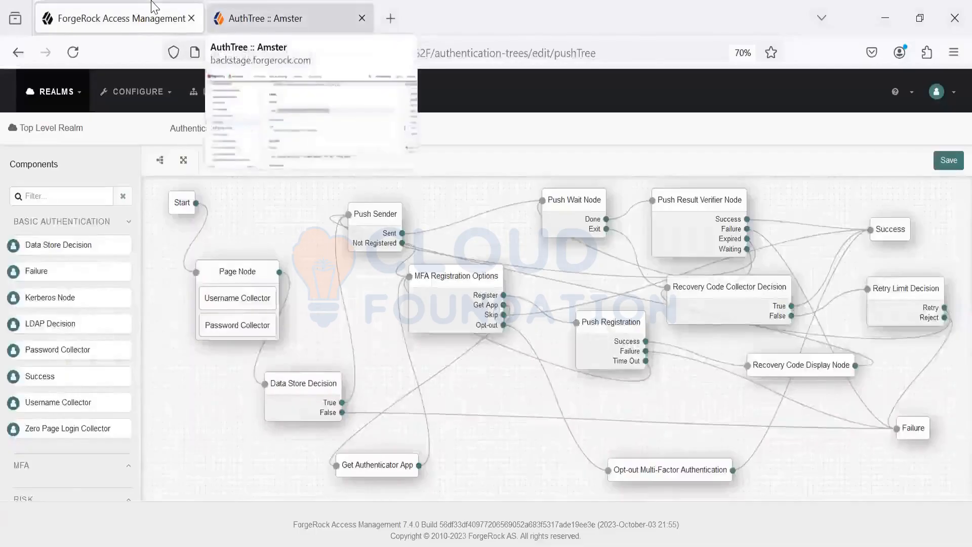
click(258, 19)
scroll(20, 372, down, 7)
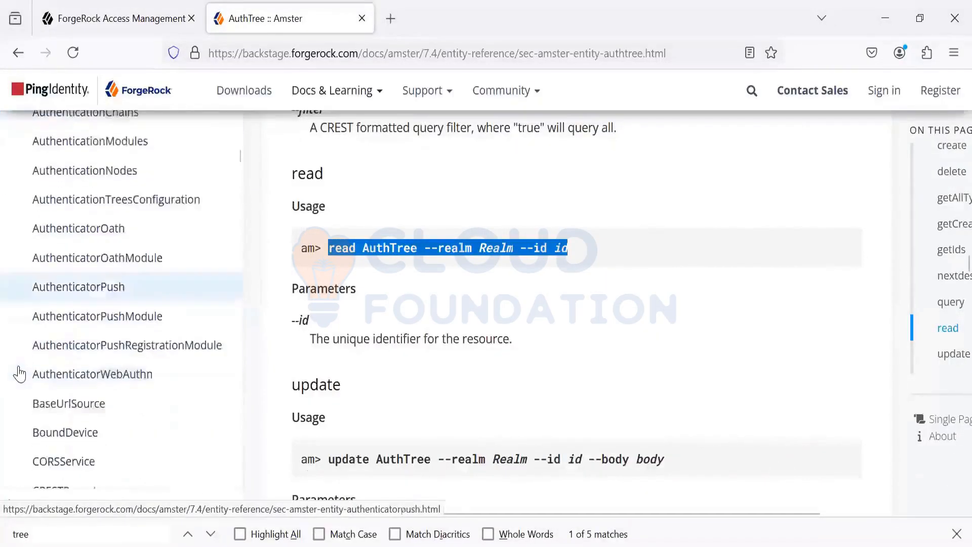
scroll(19, 372, down, 5)
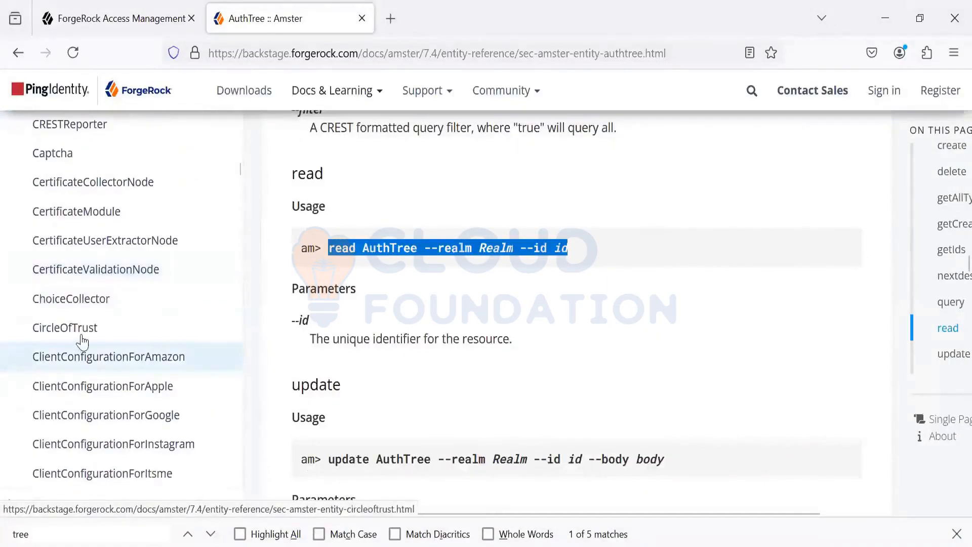
click(83, 337)
Step: Copy the read usage command "read CircleOfTrust --realm Realm --id id" from the CircleOfTrust entity reference
scroll(552, 389, down, 10)
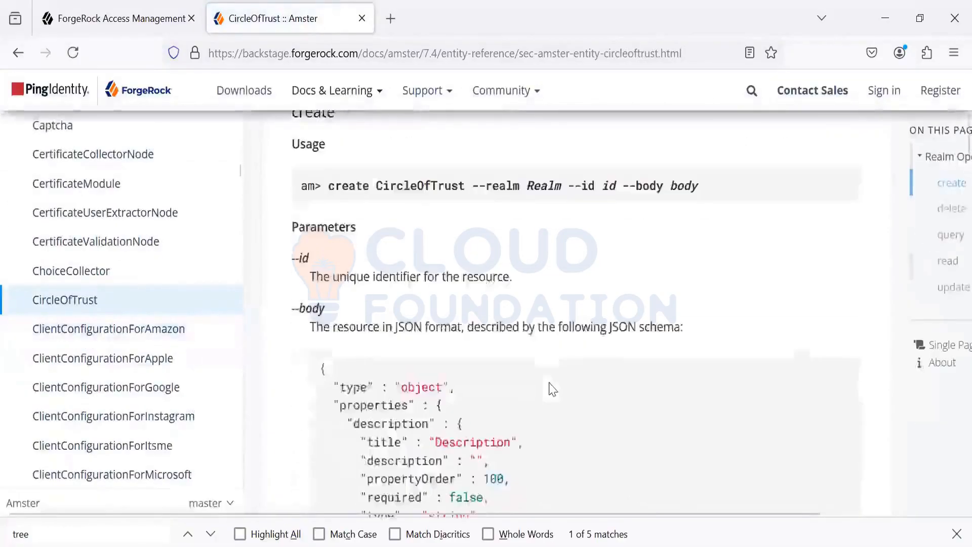
scroll(552, 389, down, 12)
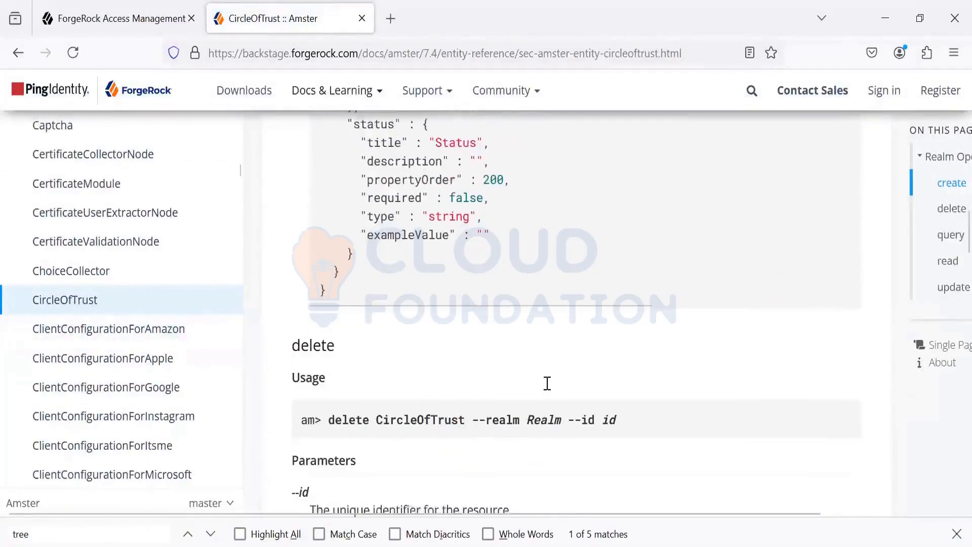
scroll(550, 388, down, 10)
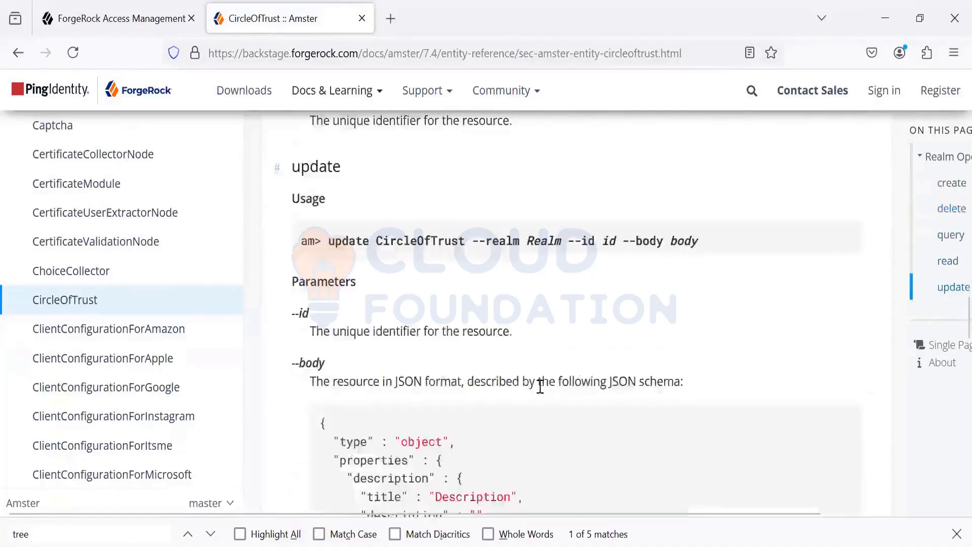
scroll(371, 308, up, 4)
drag(329, 285, 604, 294)
key(ctrl+c)
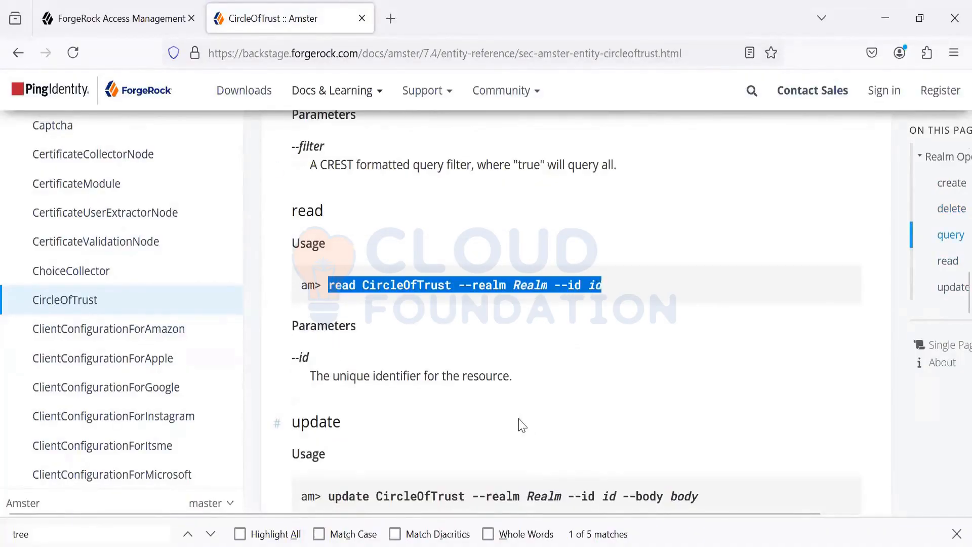
Step: Switch to Notepad++ and paste the copied CircleOfTrust read command into the "new 3" notes, a few lines below the update AuthTree command
key(alt+Tab)
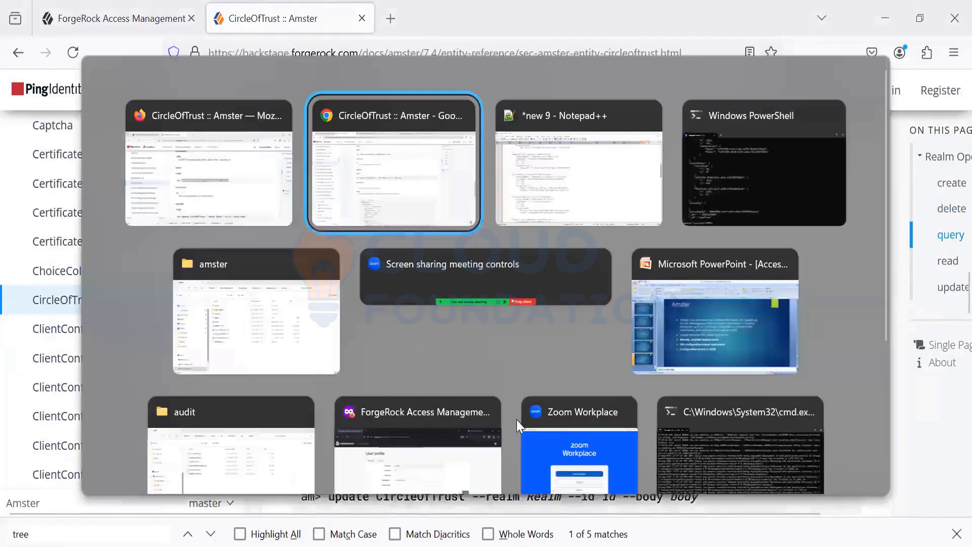
key(alt+Tab)
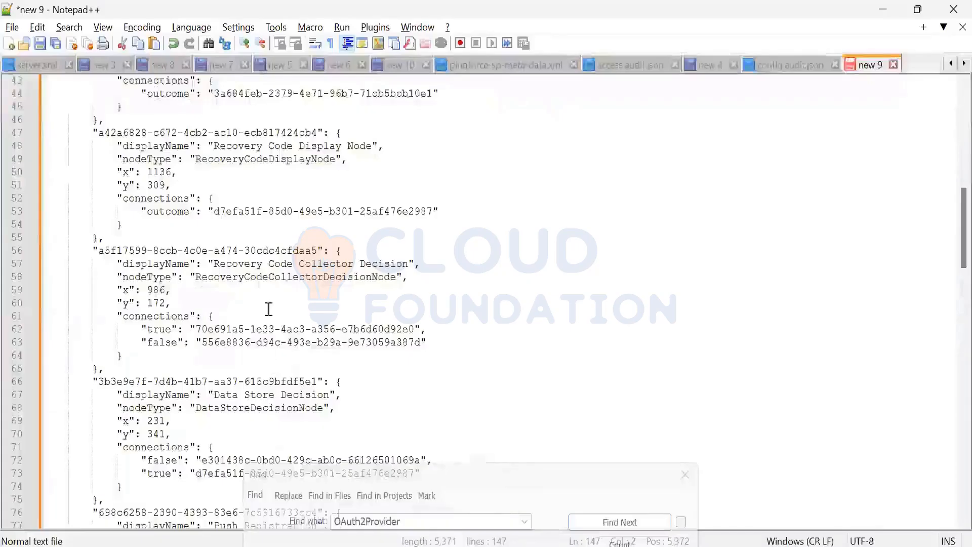
scroll(267, 261, down, 10)
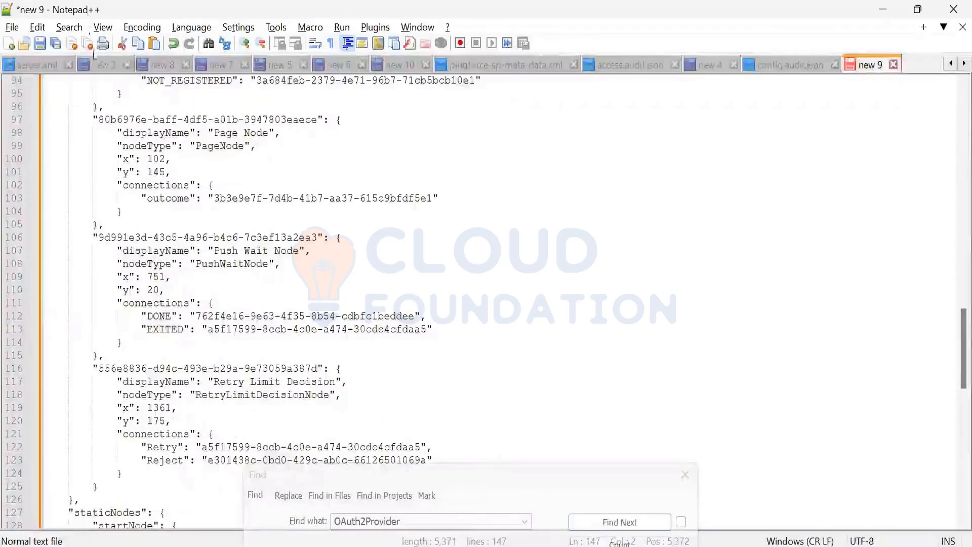
click(104, 65)
scroll(126, 135, down, 2)
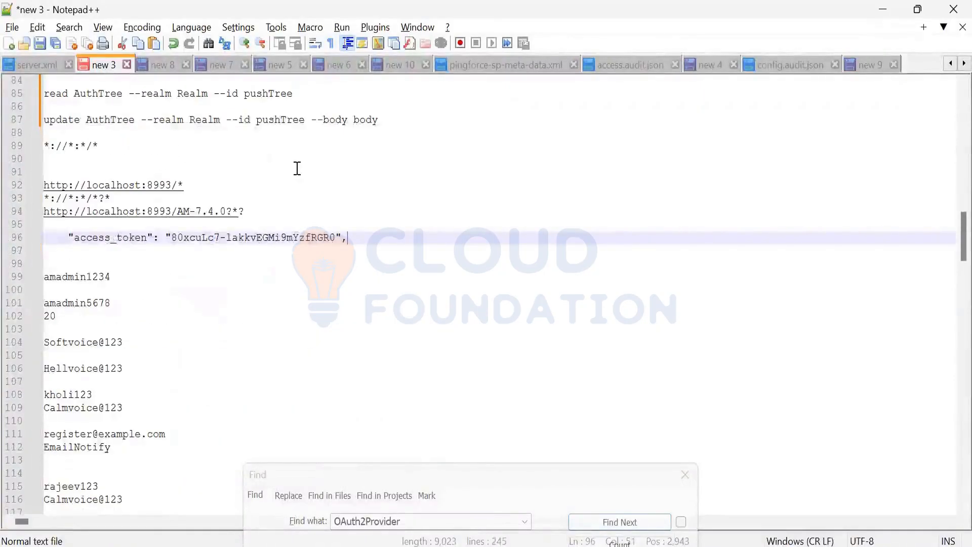
click(412, 124)
key(Return)
key(Return)
key(Return)
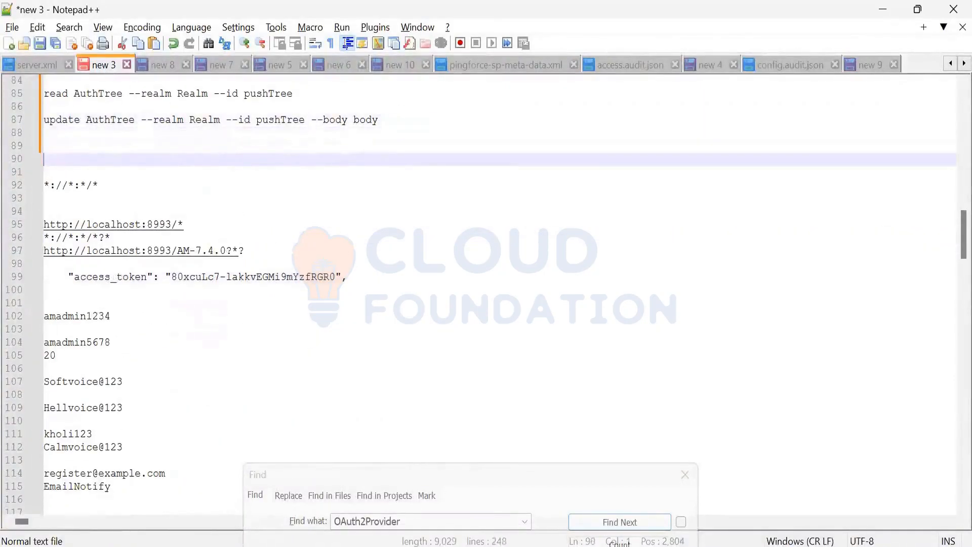
key(ctrl+v)
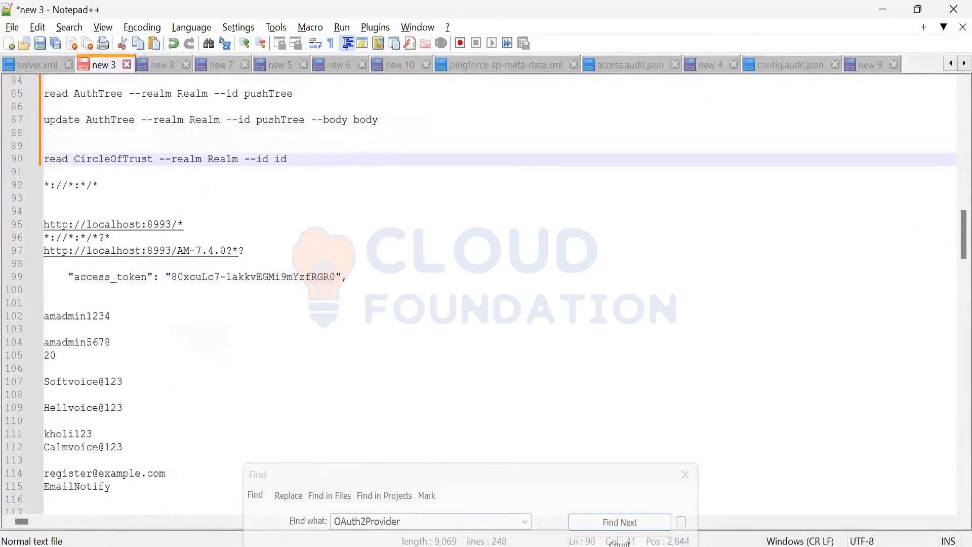
Step: Replace the Realm placeholder in the CircleOfTrust read command with /
double_click(232, 160)
click(240, 159)
key(BackSpace)
key(BackSpace)
key(BackSpace)
key(BackSpace)
key(BackSpace)
text(/)
Step: Switch to the ForgeRock AM console in Firefox and open the Circles of Trust list under Federation in the Top Level Realm
key(alt+Tab)
key(alt+Tab)
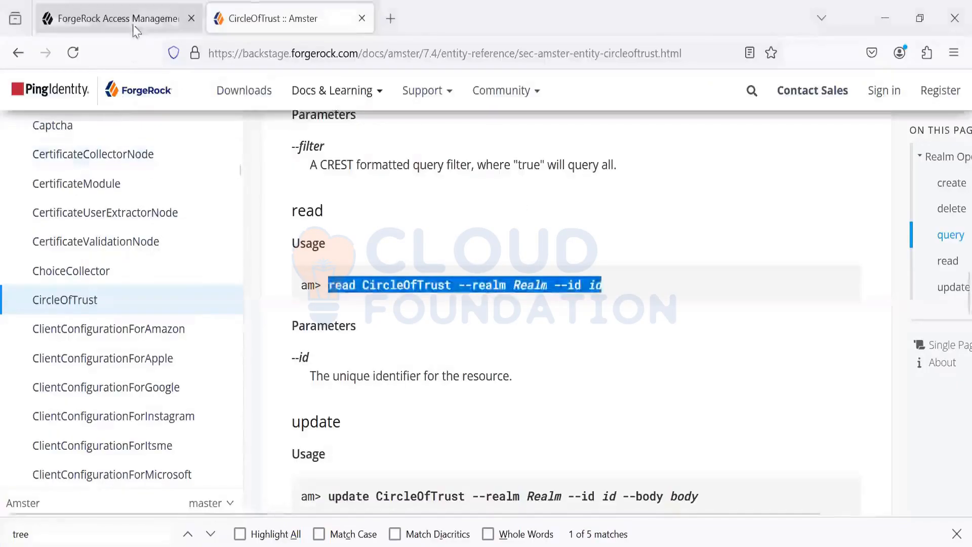
click(134, 28)
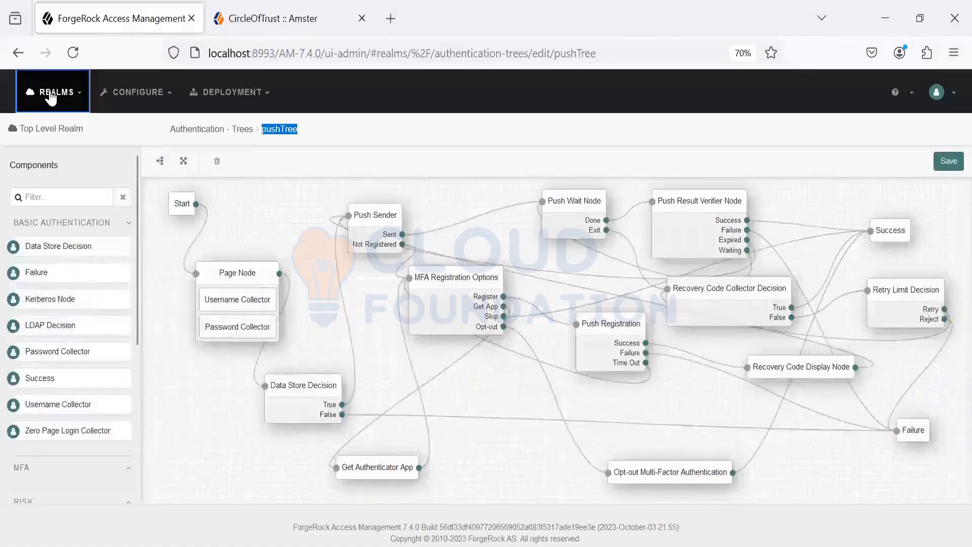
mouse_move(50, 97)
click(59, 128)
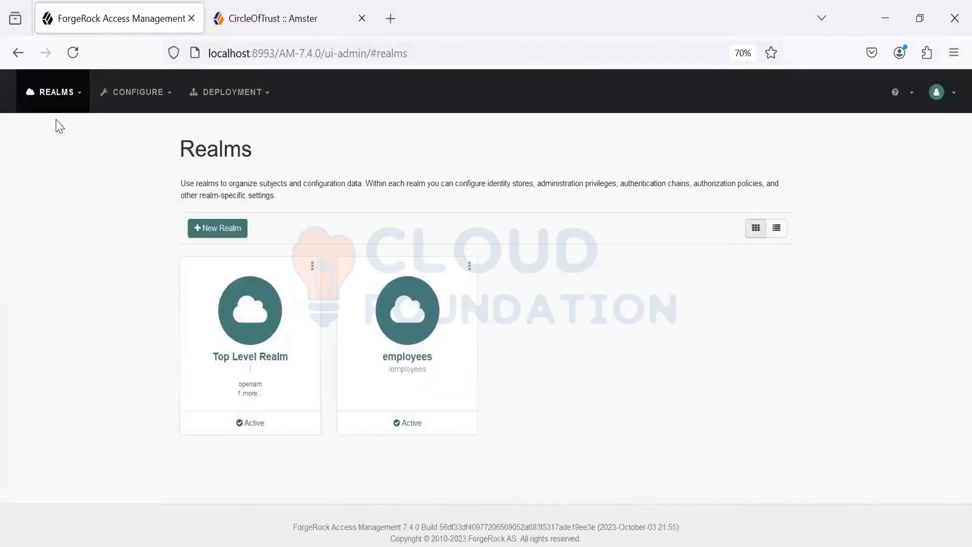
click(248, 323)
click(42, 213)
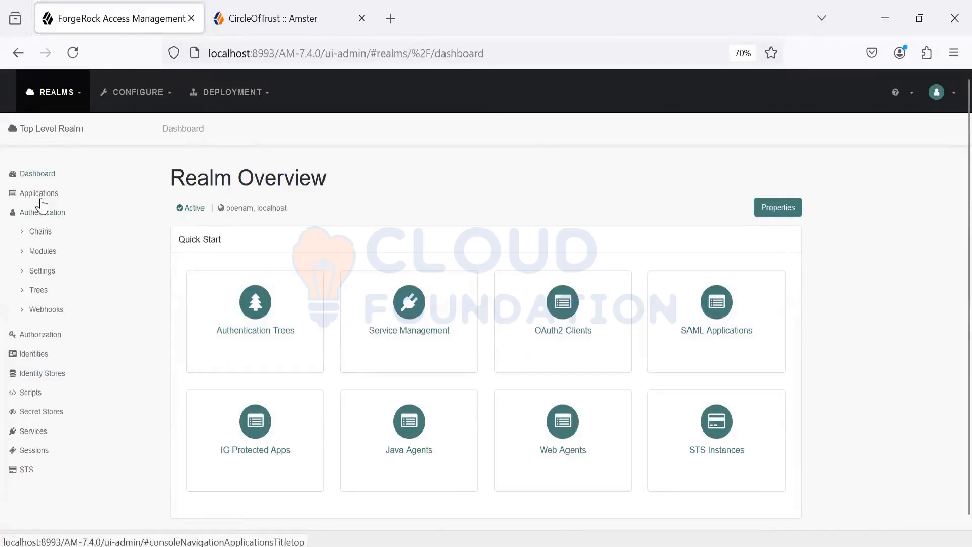
click(39, 199)
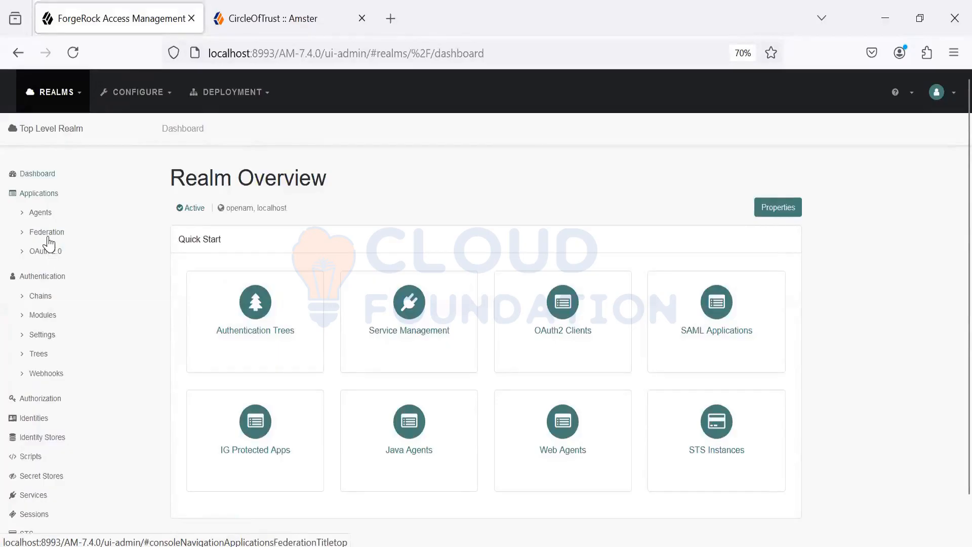
click(47, 233)
click(53, 251)
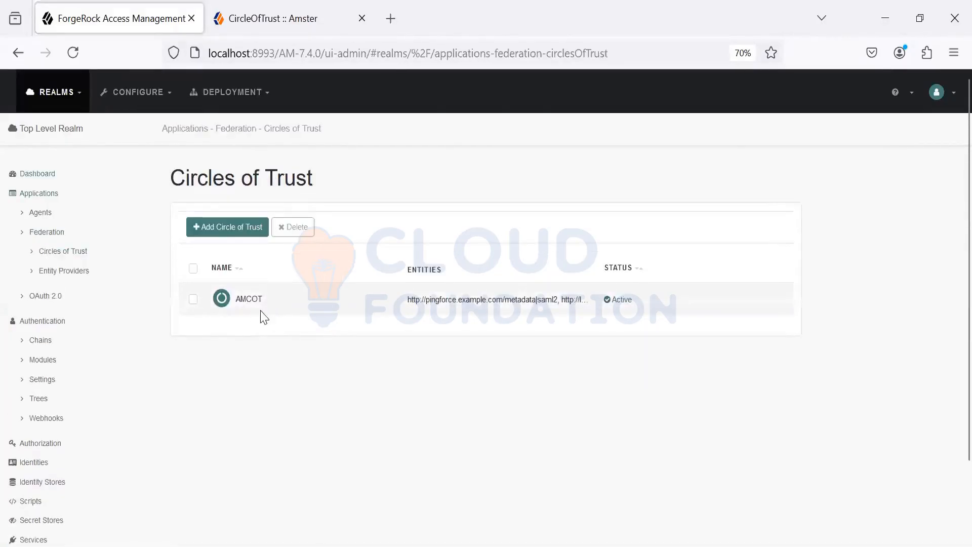
Step: Return to the Notepad++ notes and set the id in the CircleOfTrust read command to AMCOT
key(alt+Tab)
key(Tab)
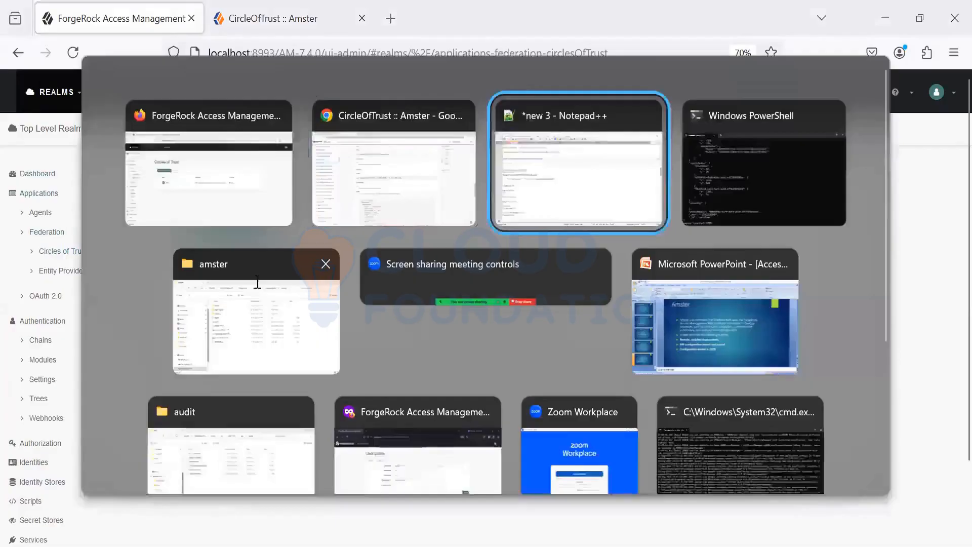
key(BackSpace)
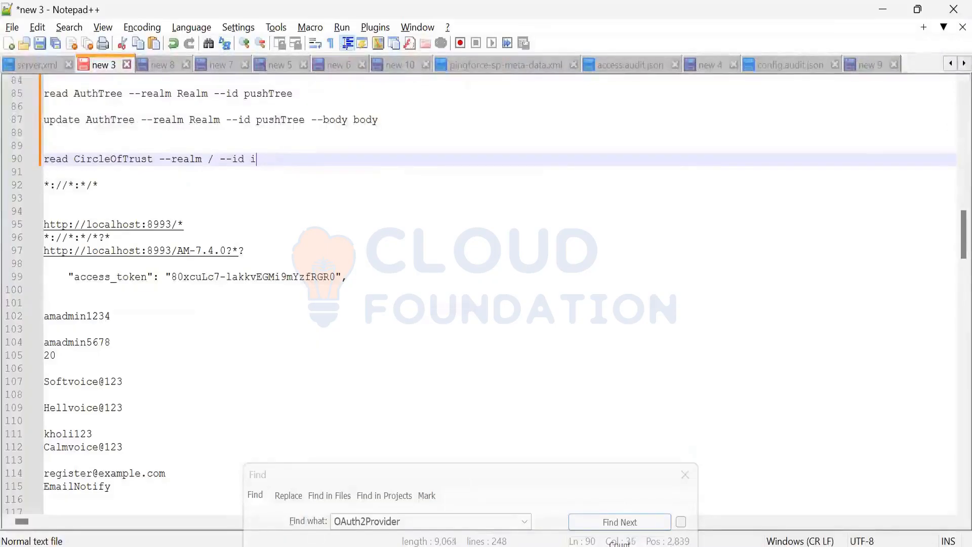
key(BackSpace)
text(A)
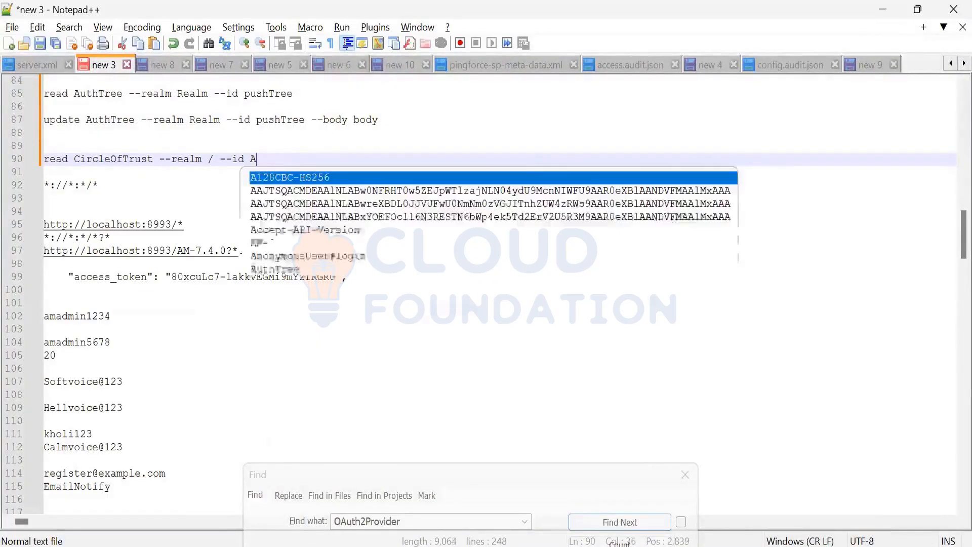
text(MCOT)
Step: Copy "read CircleOfTrust --realm / --id AMCOT" from the notes and run it in the Amster session in Windows PowerShell
drag(282, 158, 9, 155)
key(ctrl+c)
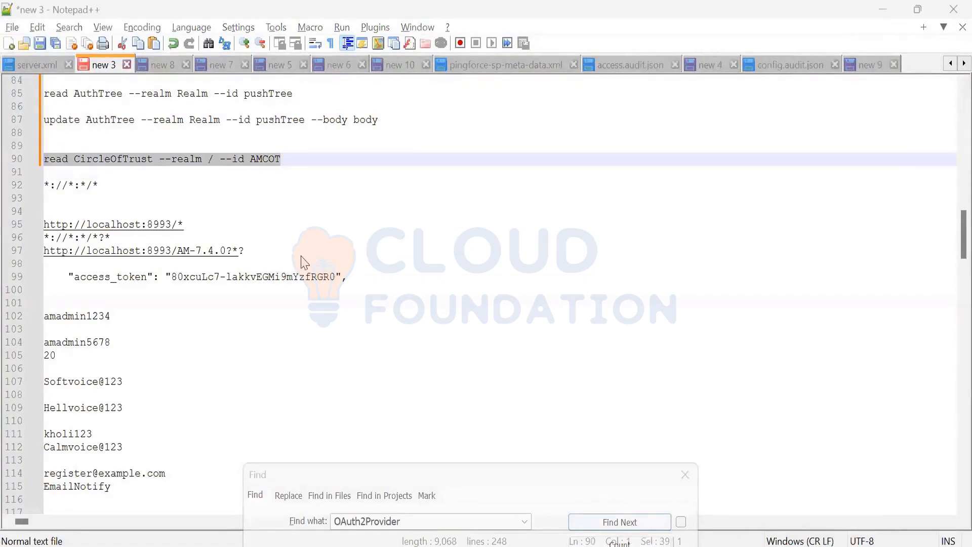
key(alt+Tab)
key(alt+Tab)
key(alt+Tab)
key(ctrl+v)
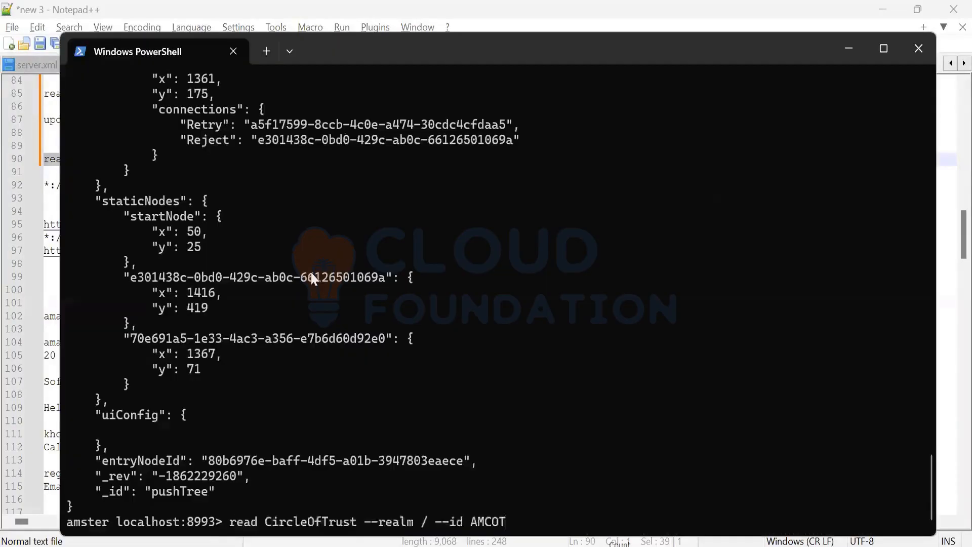
key(Return)
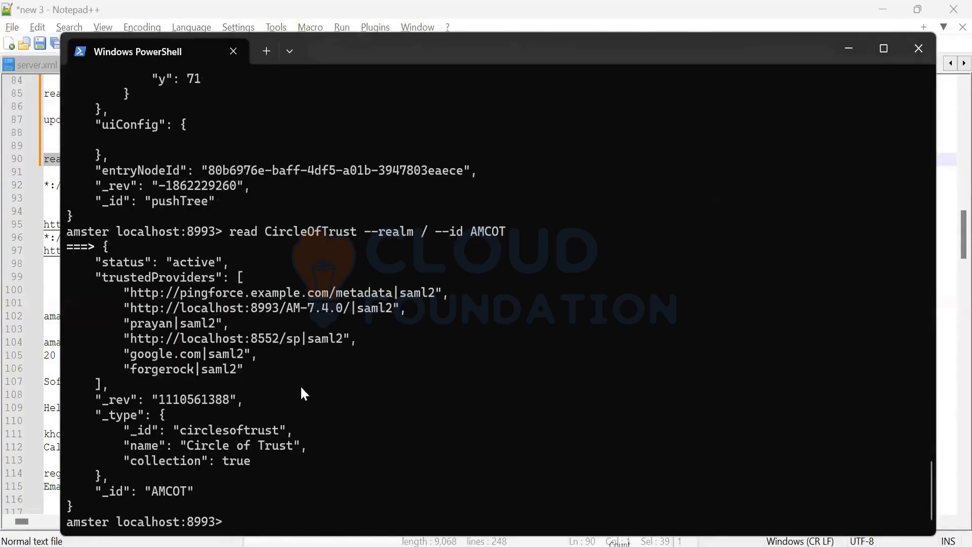
Step: Open the AMCOT circle of trust in the AM console and compare its status and entity providers with the JSON output in PowerShell
key(alt+Tab)
key(alt+Tab)
key(Tab)
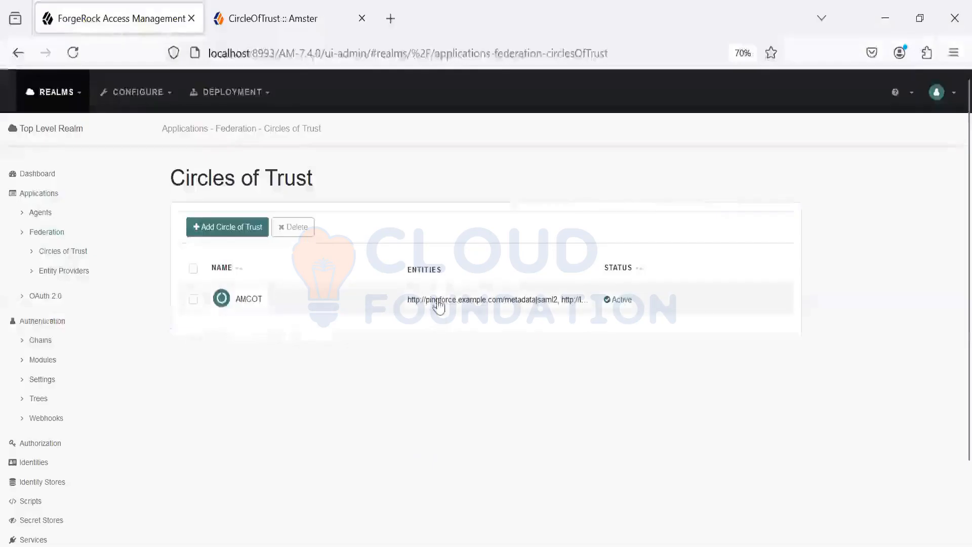
click(434, 306)
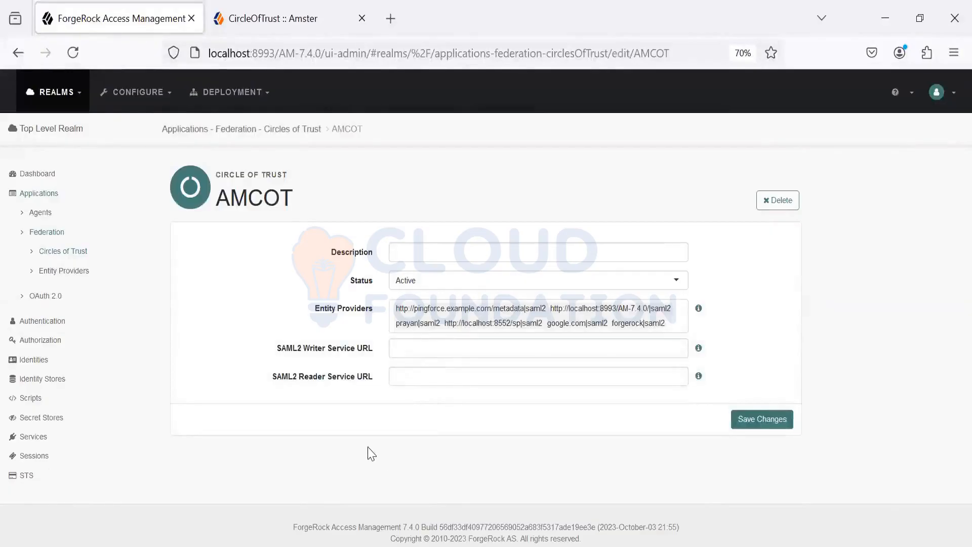
key(alt+Tab)
key(Tab)
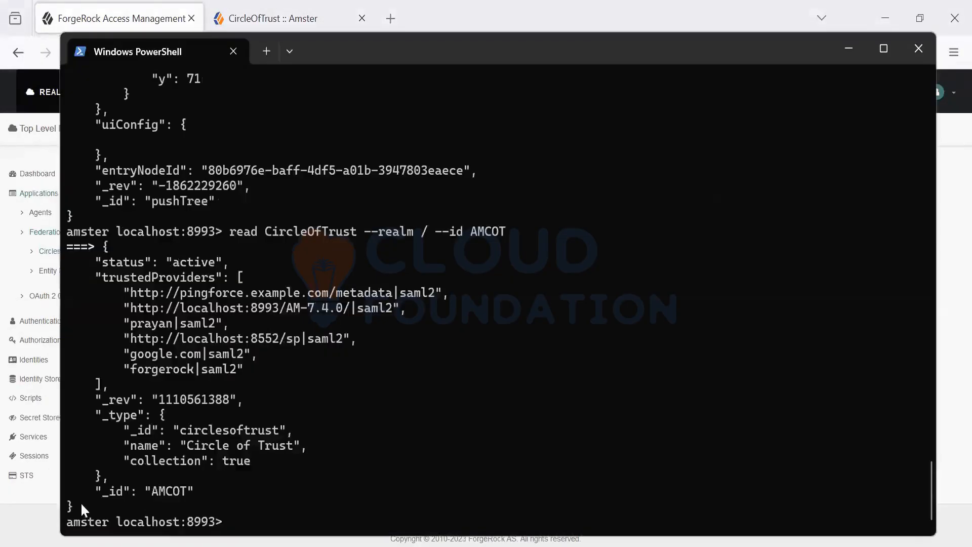
drag(81, 502, 63, 247)
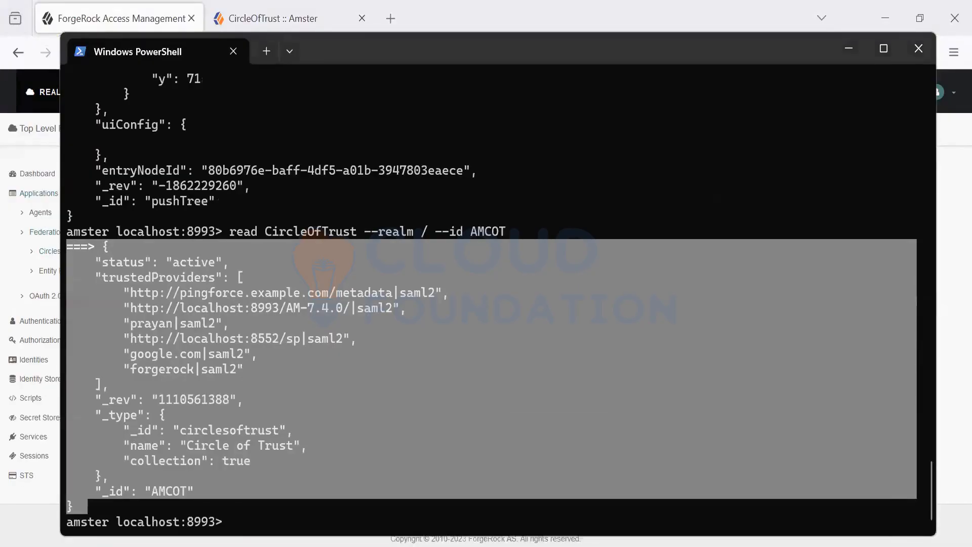
Step: Switch to the Amster documentation in Firefox, search the page for SAML and open the HostedSaml2EntityProvider entity reference
click(536, 546)
key(ctrl+Tab)
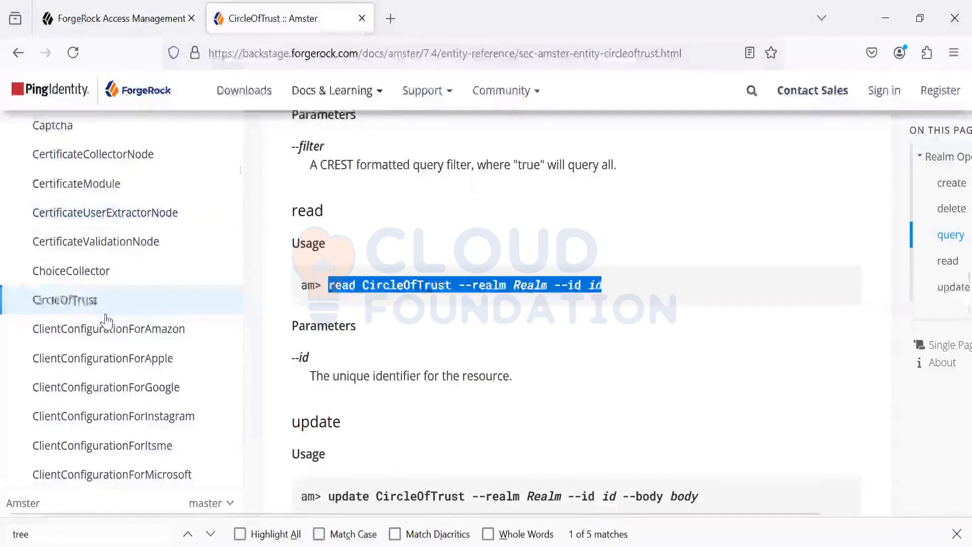
scroll(87, 307, down, 10)
scroll(87, 306, down, 3)
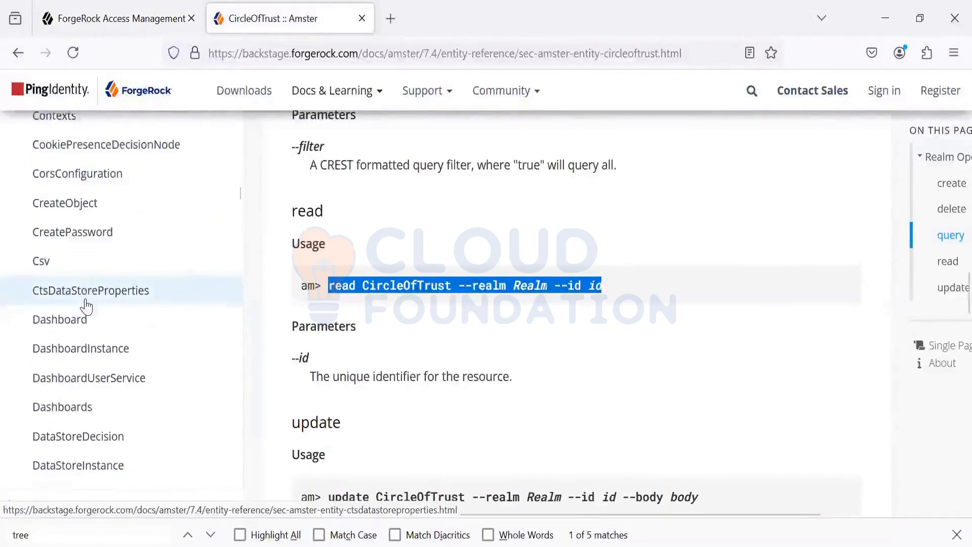
scroll(91, 304, up, 6)
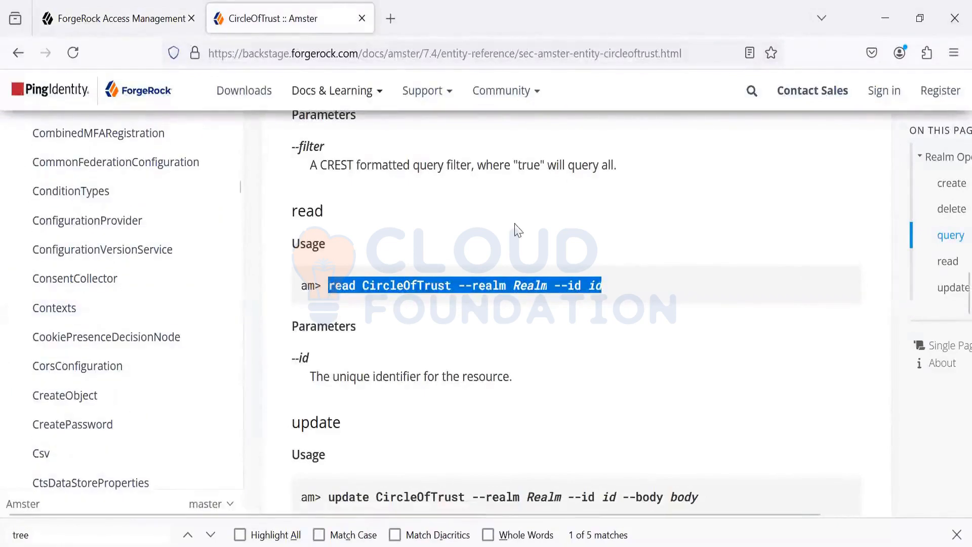
key(ctrl+f)
text(SAML)
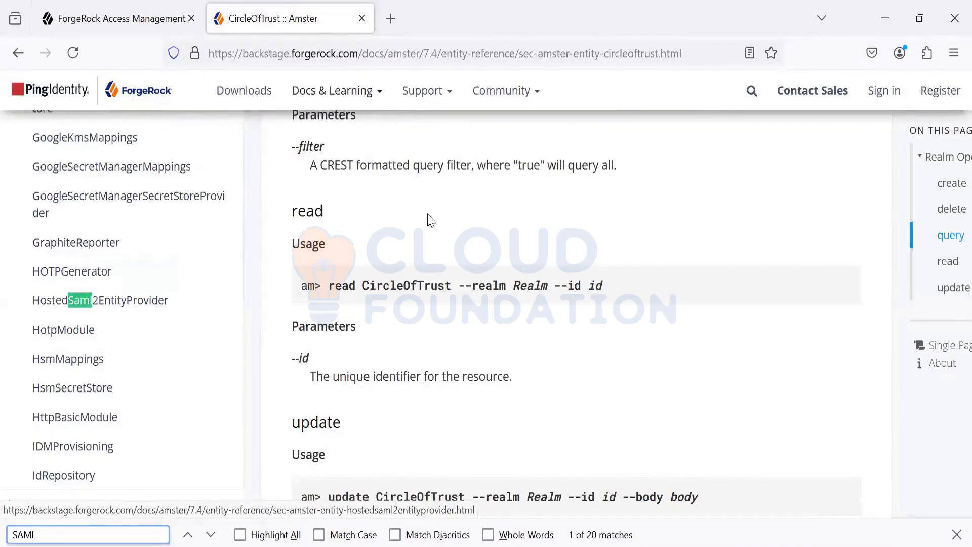
click(167, 302)
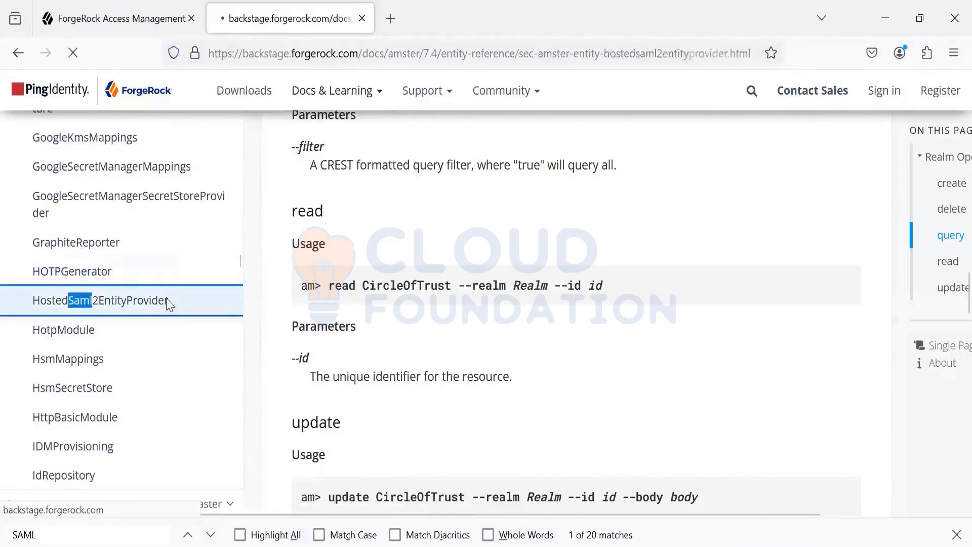
Step: Look through the JSON schema of the create operation in the HostedSaml2EntityProvider entity reference
scroll(437, 348, down, 6)
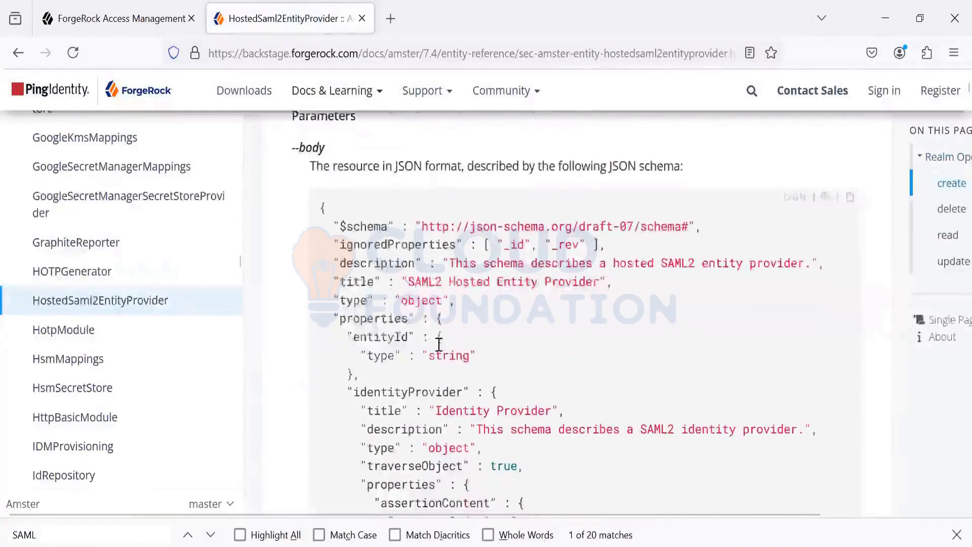
scroll(439, 344, down, 15)
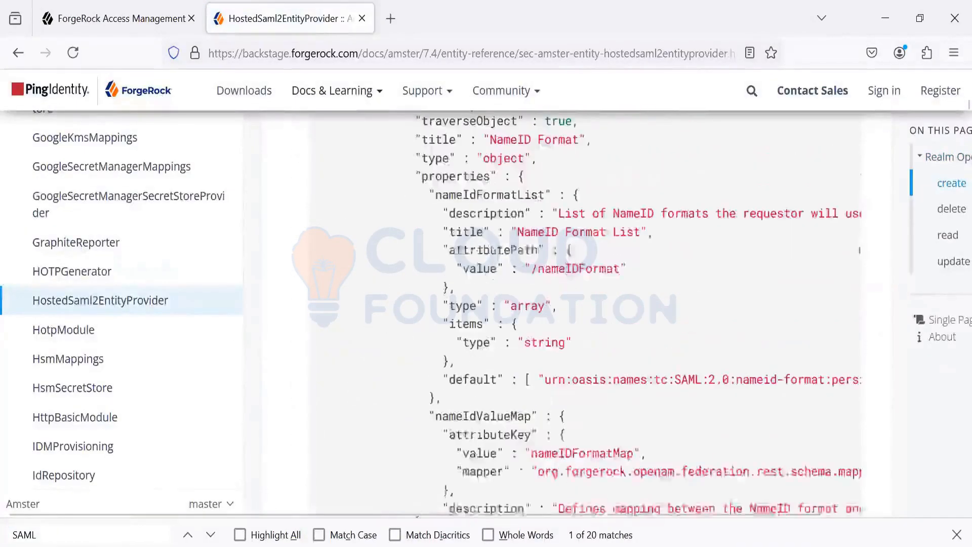
scroll(488, 358, down, 6)
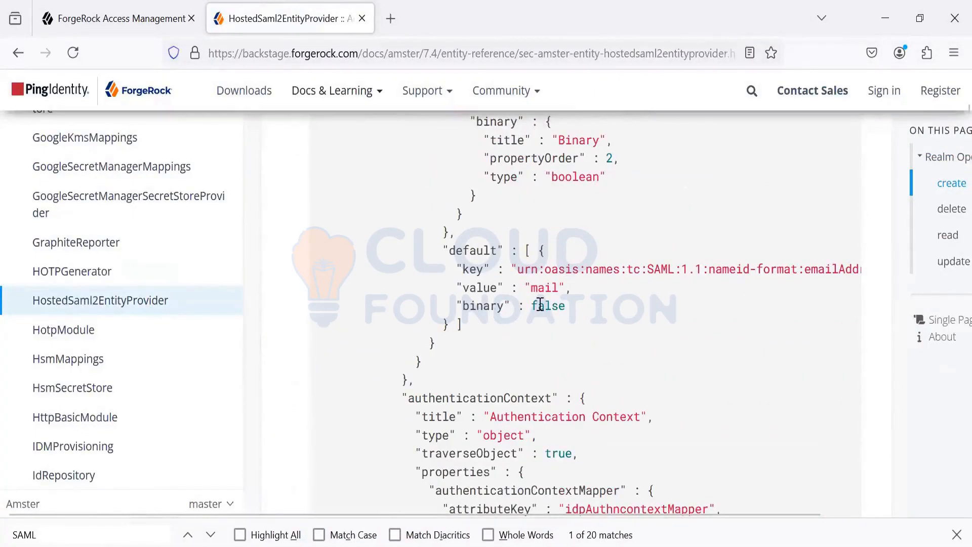
scroll(950, 124, down, 15)
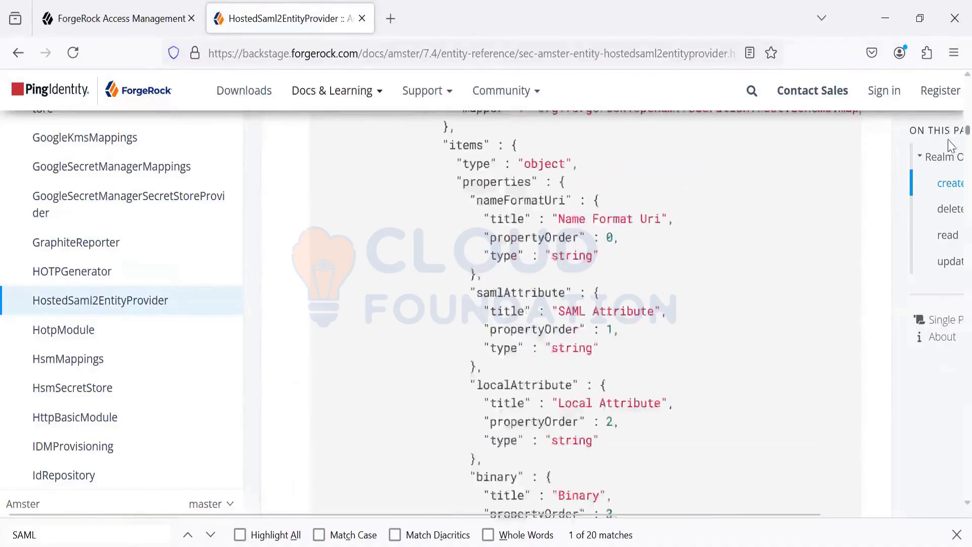
scroll(950, 319, down, 15)
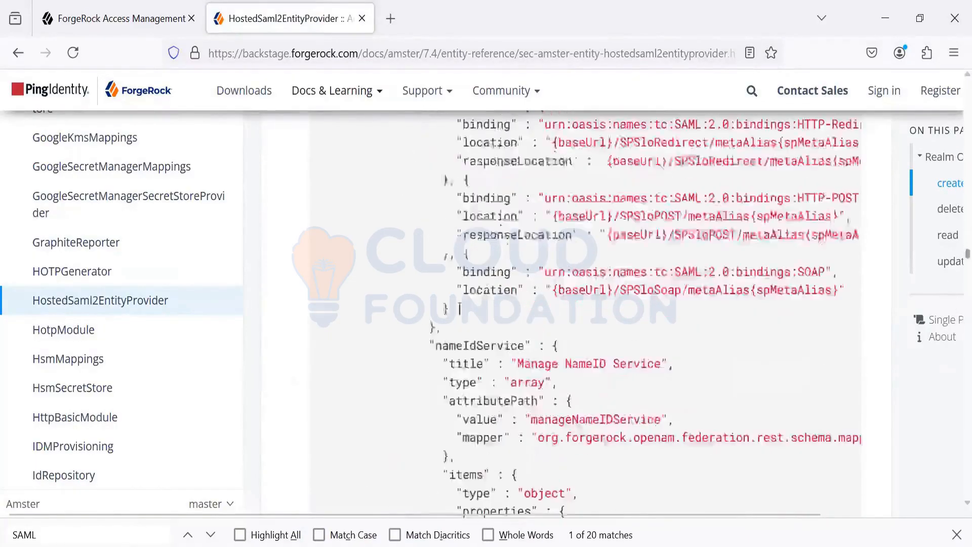
scroll(927, 130, down, 15)
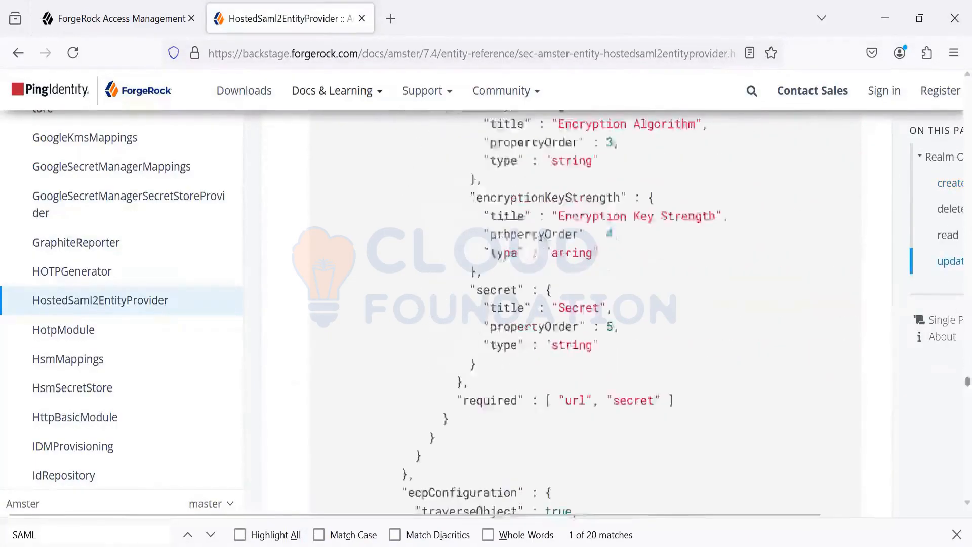
scroll(488, 402, up, 20)
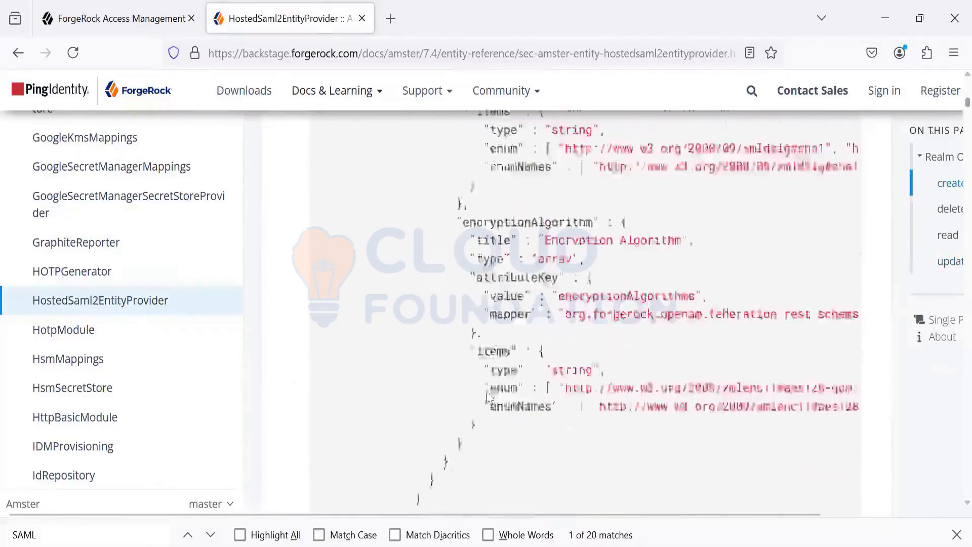
scroll(483, 406, down, 12)
scroll(488, 421, down, 4)
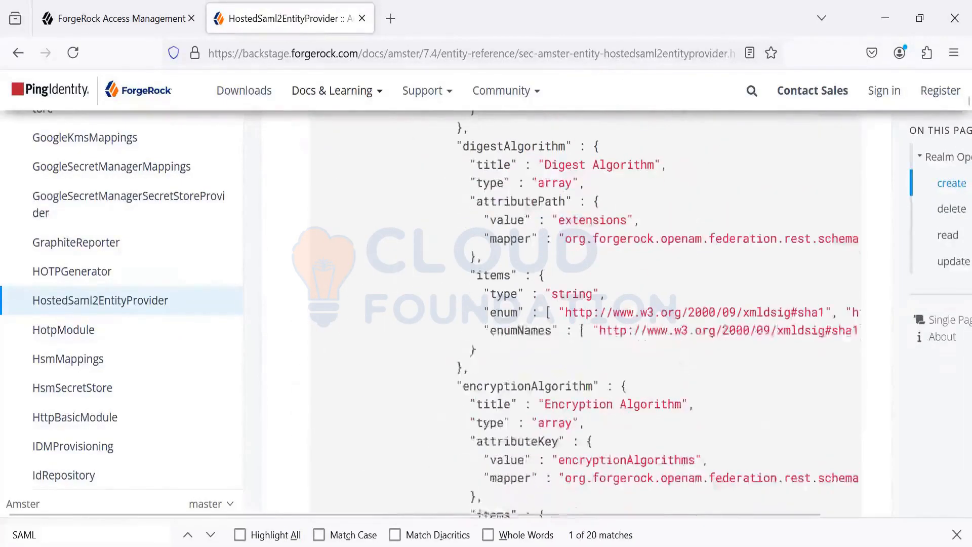
Step: Search the HostedSaml2EntityProvider reference page for "read" and go to the match in the read operation's usage line
click(62, 536)
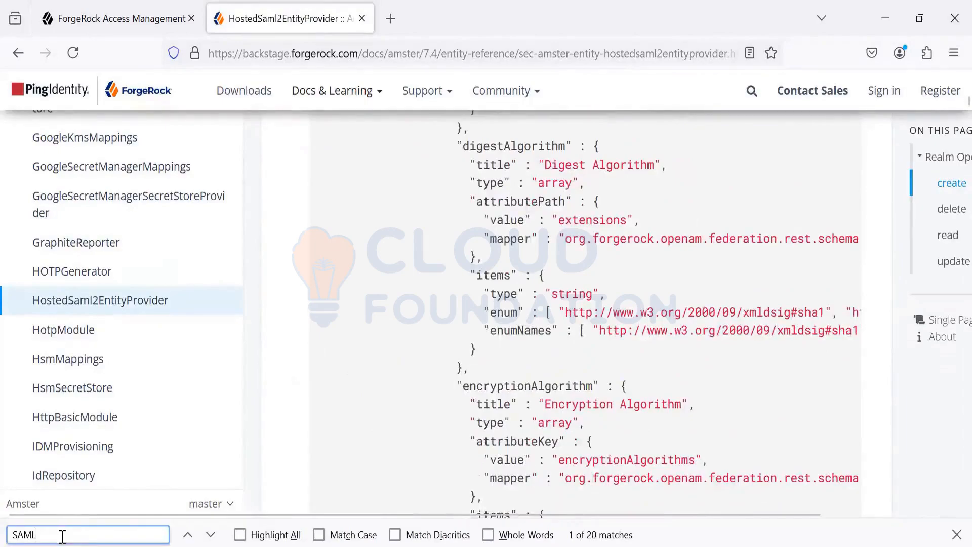
key(BackSpace)
key(BackSpace)
key(BackSpace)
key(BackSpace)
text(re)
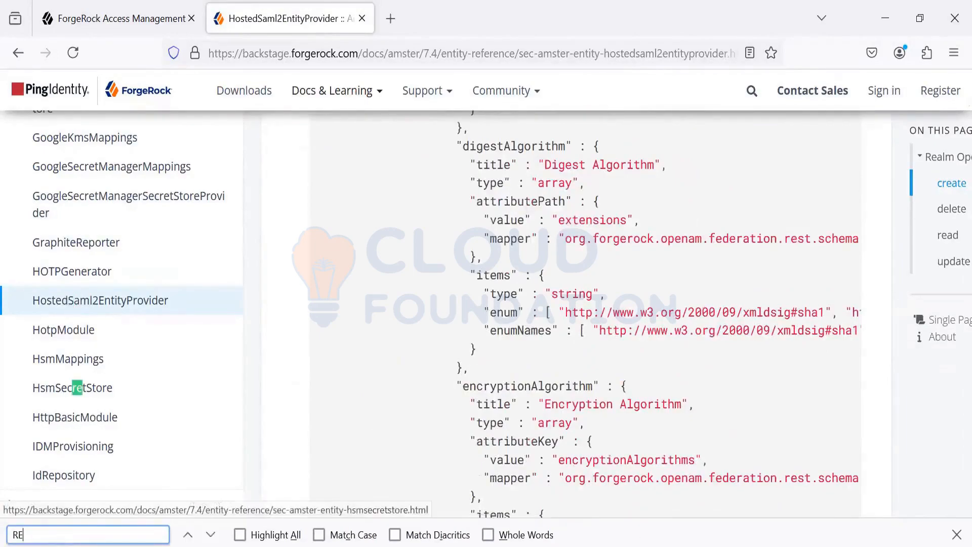
key(BackSpace)
key(BackSpace)
text(read)
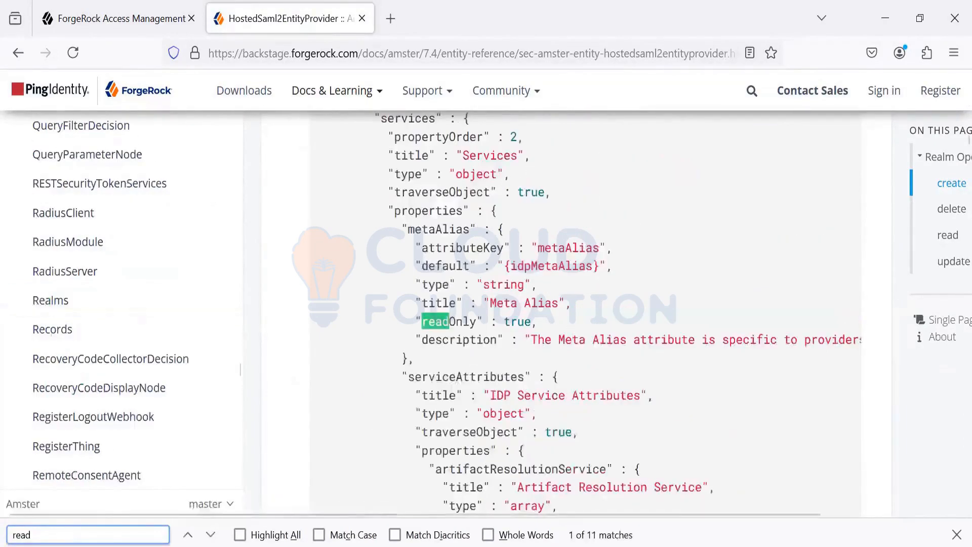
key(Return)
key(Return)
key(Return)
key(Return)
key(Return)
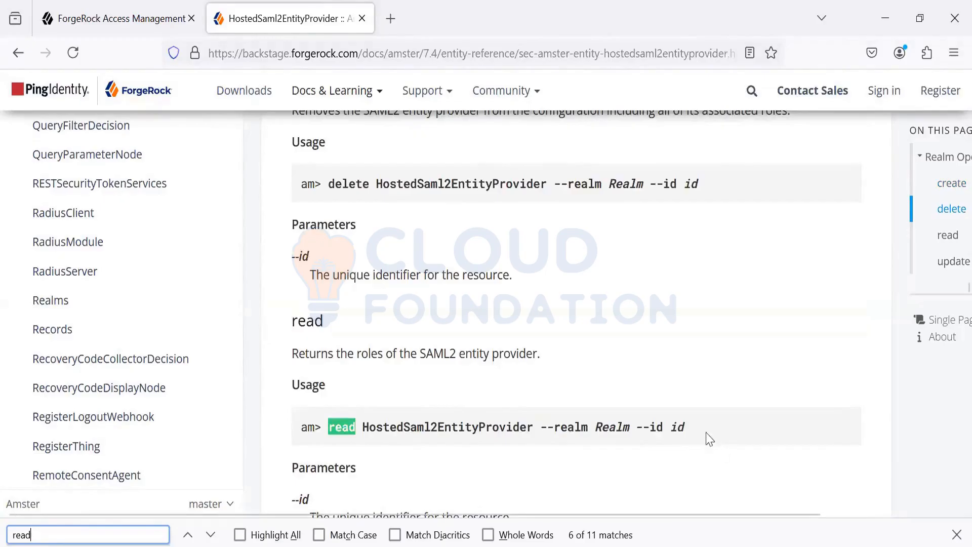
Step: Copy the read HostedSaml2EntityProvider usage command into the Notepad++ notes below the CircleOfTrust command and set its realm to /
drag(707, 436, 335, 433)
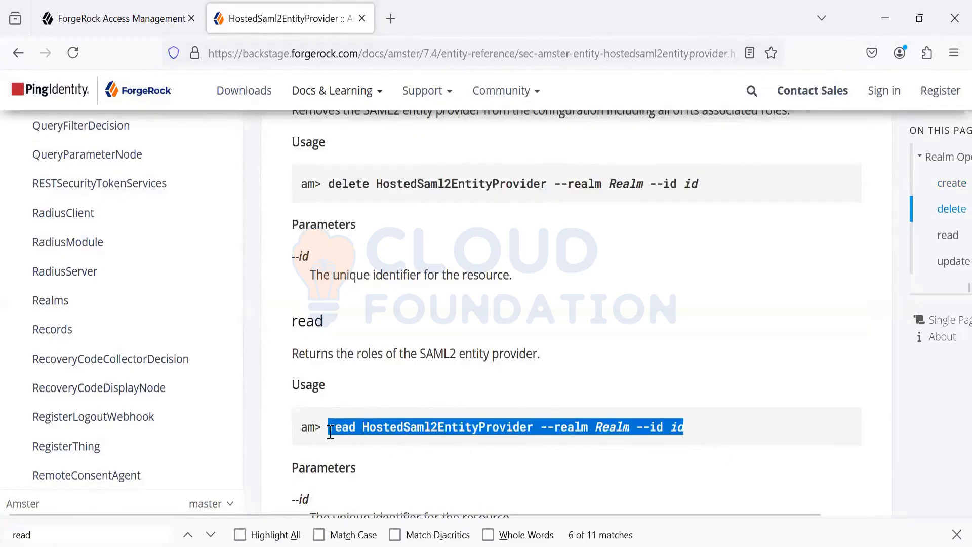
key(alt+Tab)
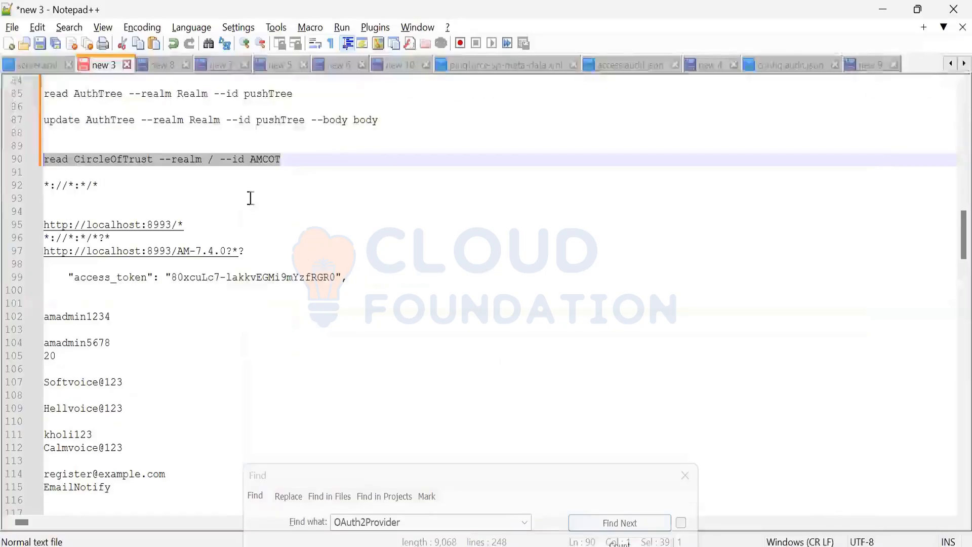
click(316, 163)
key(Return)
key(Return)
text(read HostedSaml2EntityProvider --realm Realm --id id)
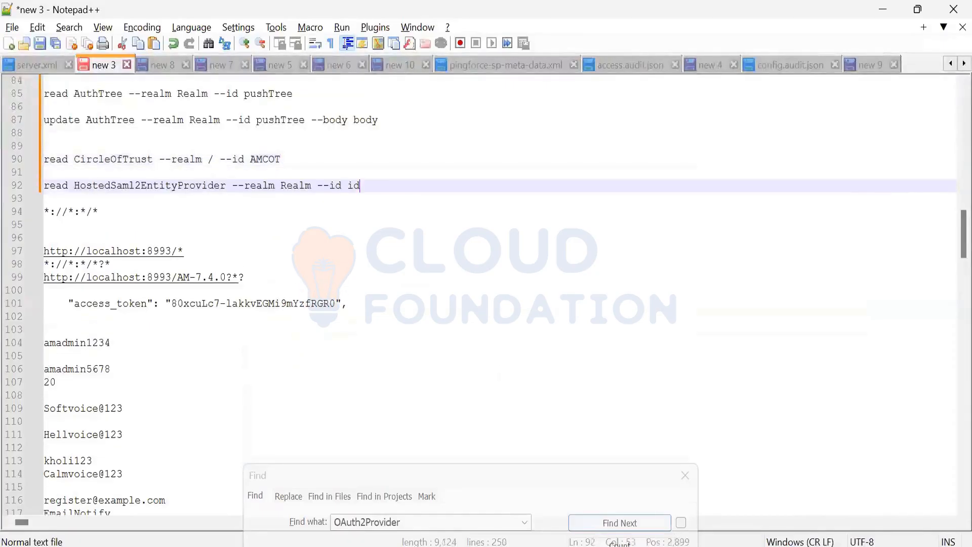
double_click(294, 187)
key(BackSpace)
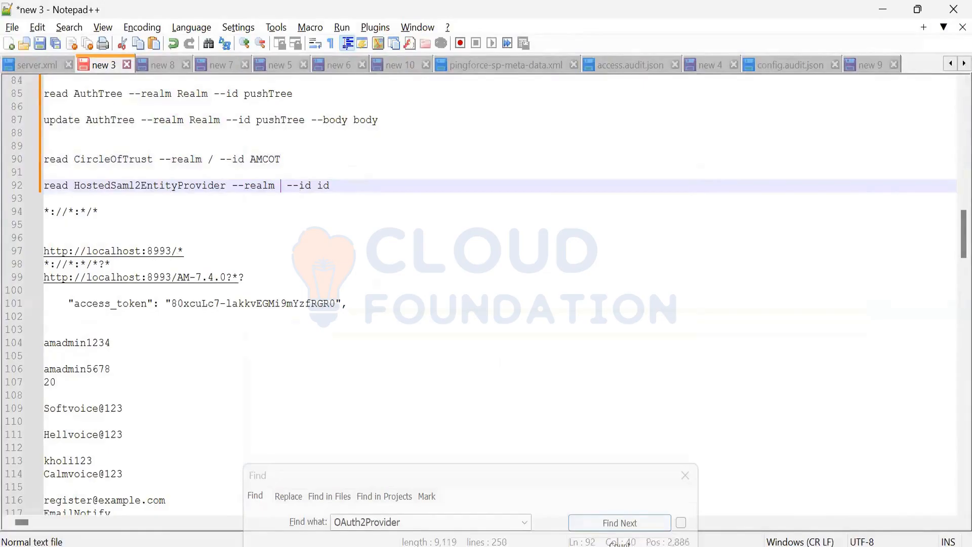
text(/)
Step: Open the hosted google.com entity provider in the Top Level Realm of the AM console in Firefox and copy its name
key(alt+Tab)
key(alt+Tab)
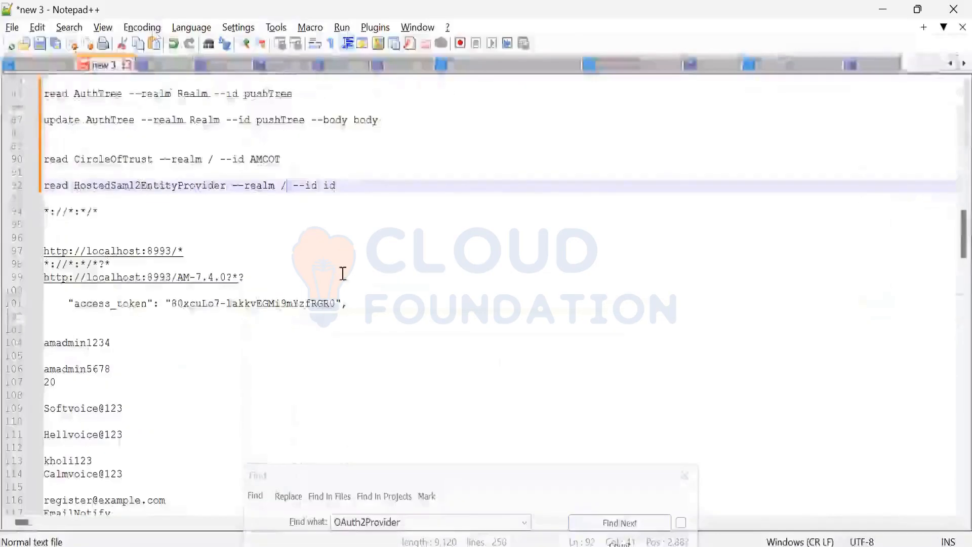
key(alt+Tab)
click(114, 9)
click(60, 273)
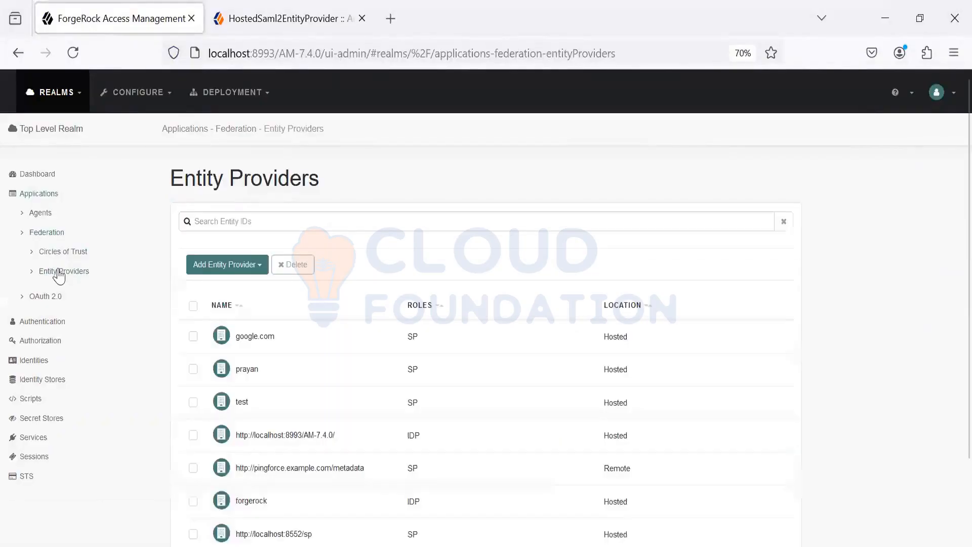
click(255, 336)
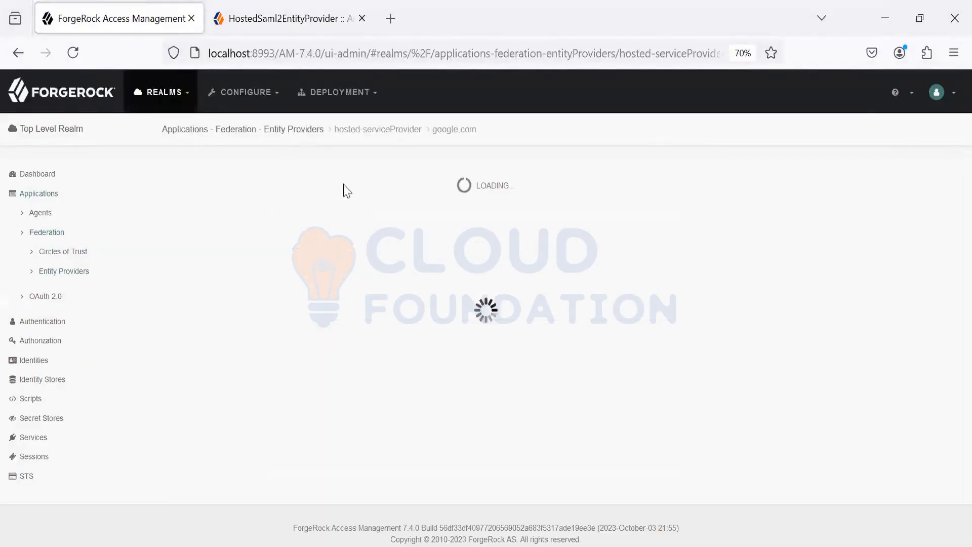
drag(324, 204, 222, 209)
key(ctrl+c)
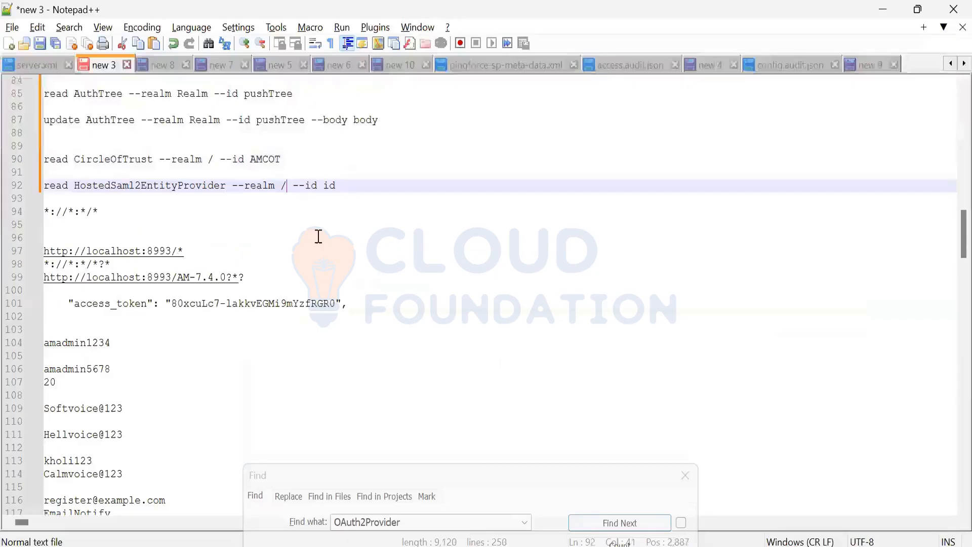
Step: Return to the Notepad++ notes, set the id in the HostedSaml2EntityProvider read command to google.com and select the whole command
click(345, 185)
key(BackSpace)
key(BackSpace)
key(ctrl+v)
drag(407, 181, 18, 191)
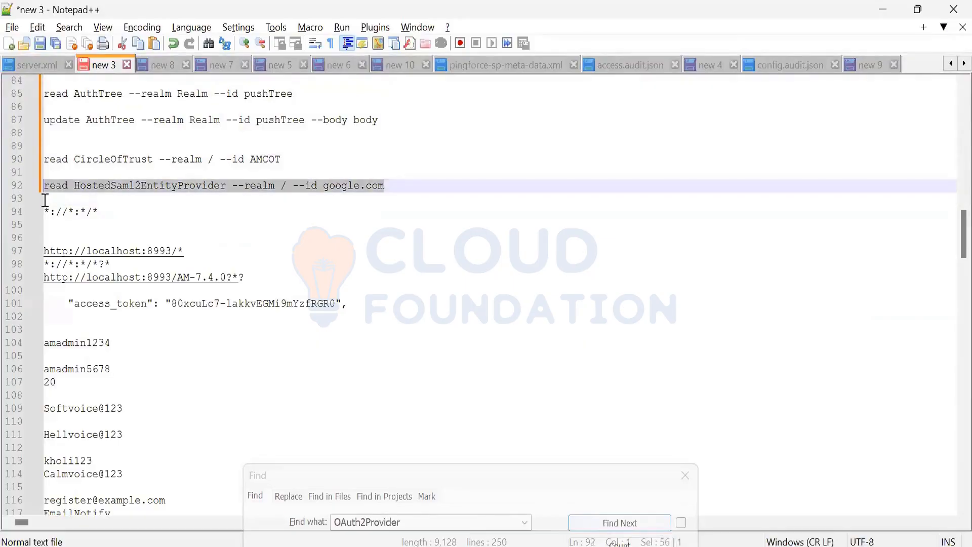
mouse_move(397, 544)
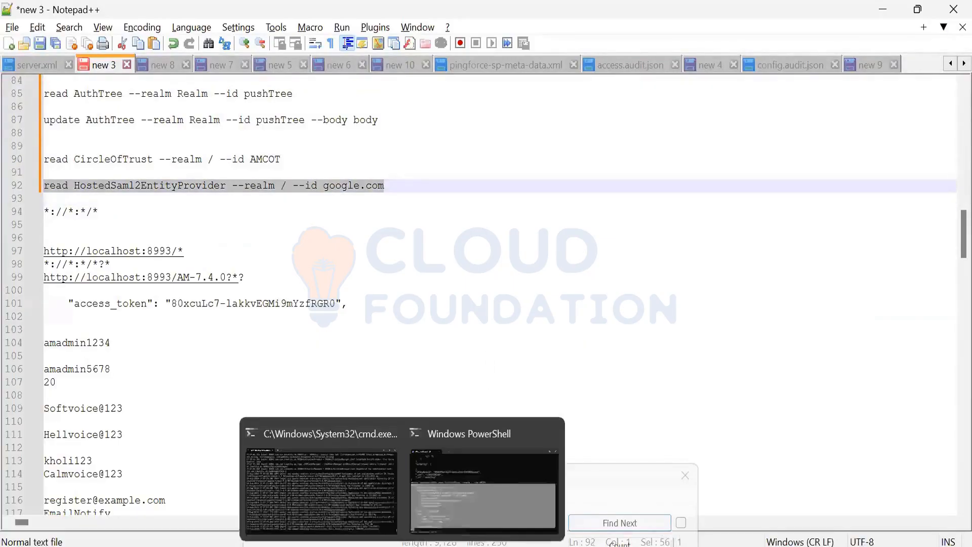
click(448, 514)
right_click(445, 514)
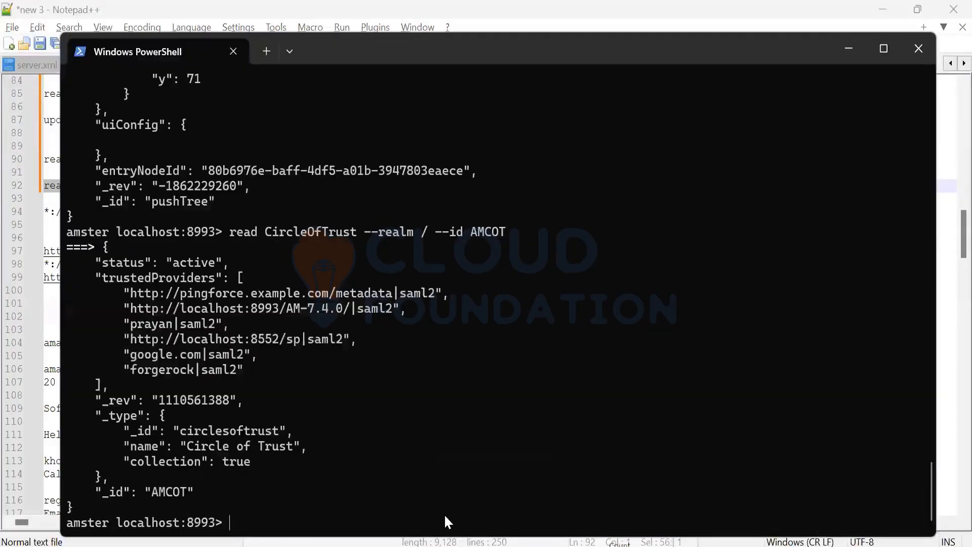
right_click(445, 514)
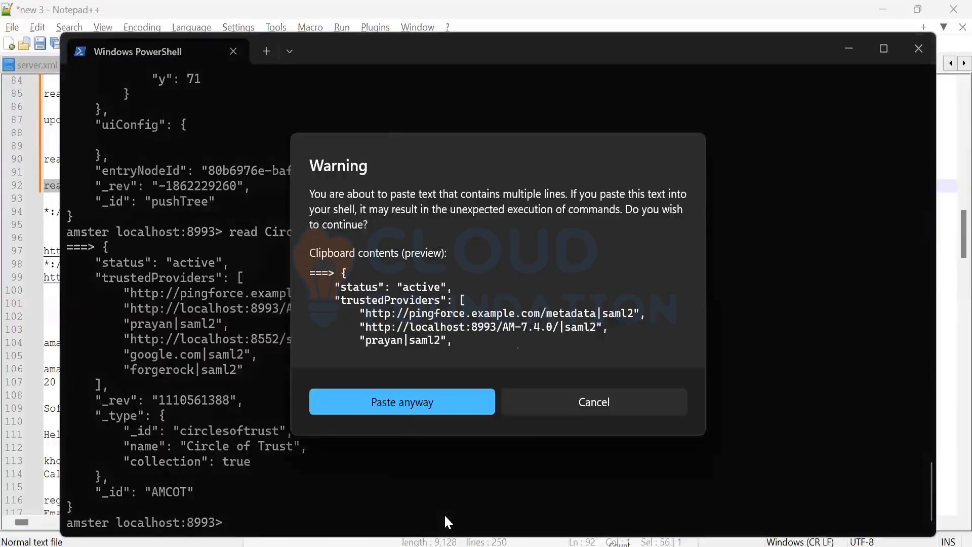
click(558, 408)
key(alt+Tab)
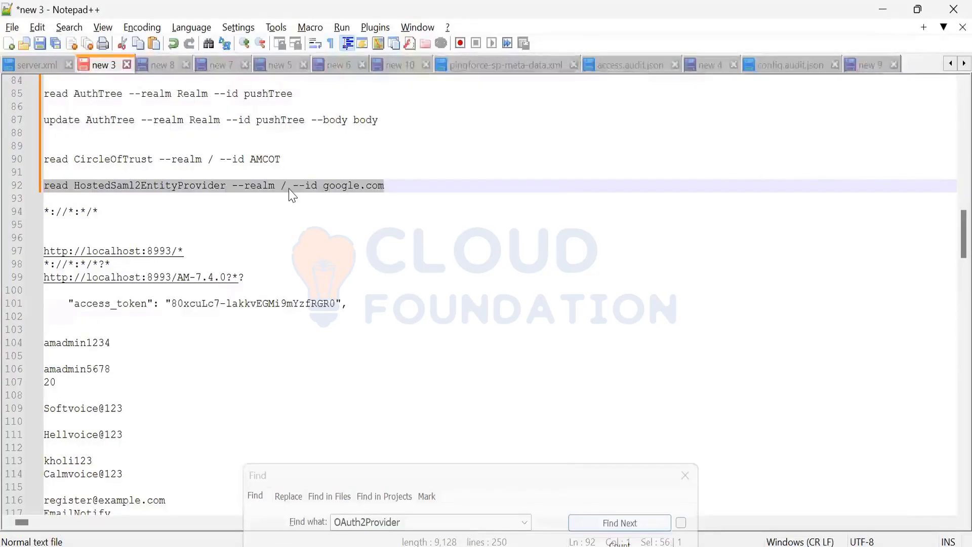
Step: Copy "read HostedSaml2EntityProvider --realm / --id google.com" from the notes and run it in the Amster session in Windows PowerShell
key(ctrl+c)
key(alt+Tab)
right_click(343, 274)
key(Return)
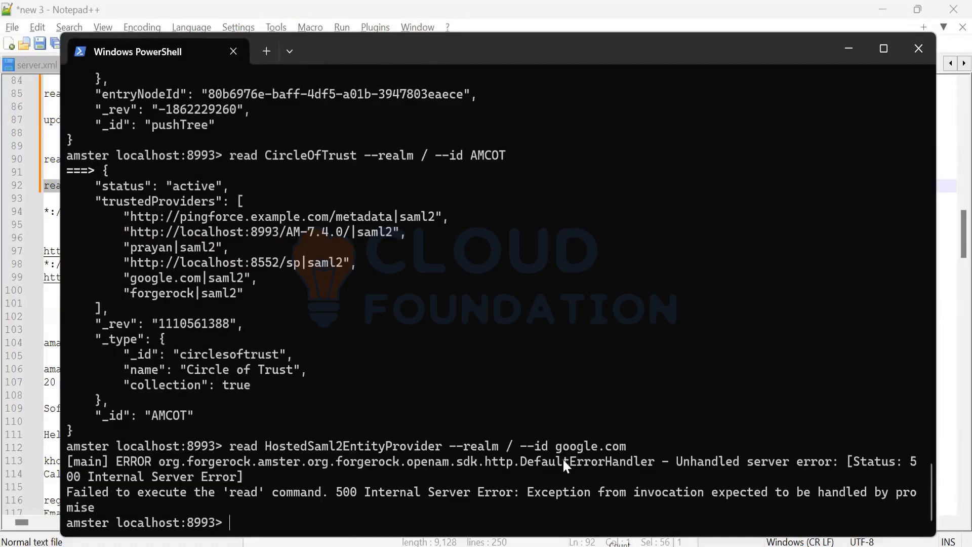
key(alt+Tab)
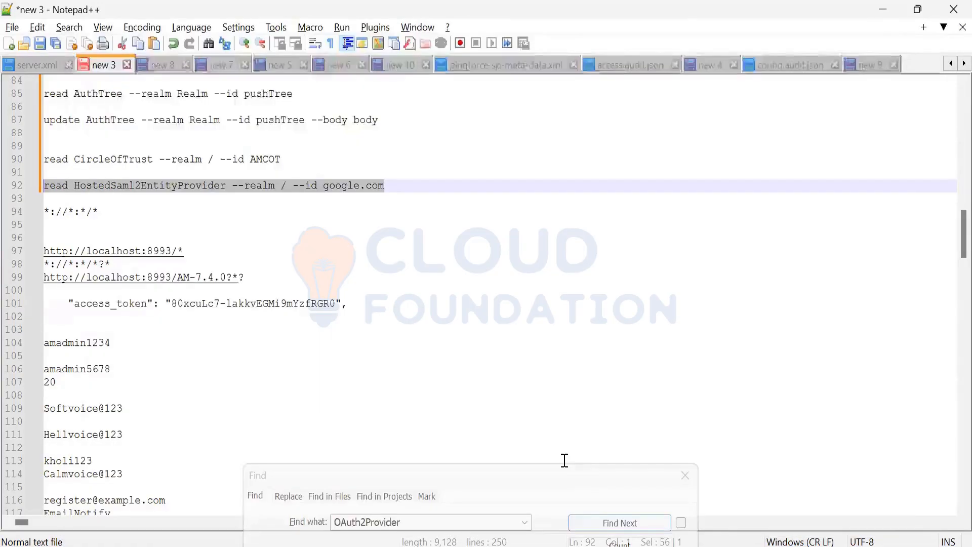
key(alt+Tab)
key(Tab)
key(alt+Tab)
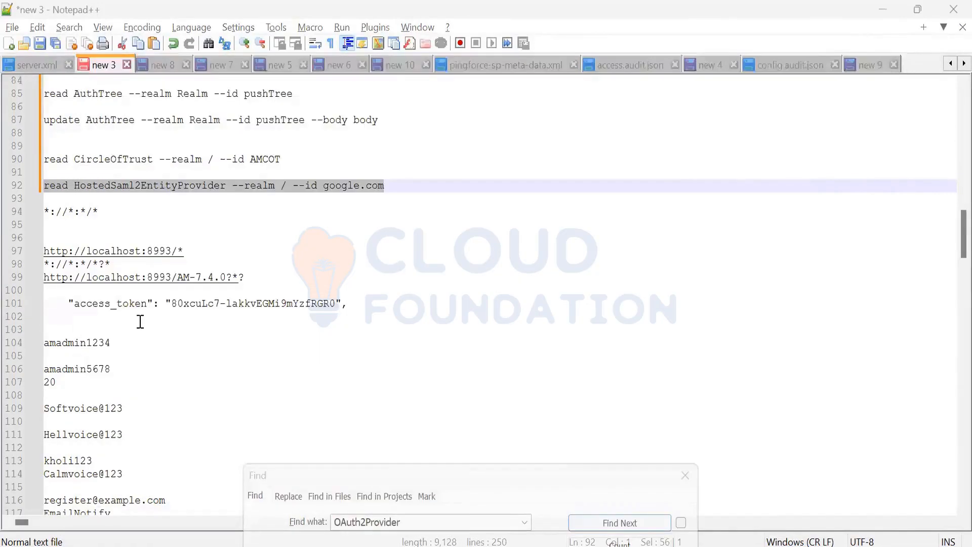
key(alt+Tab)
key(Tab)
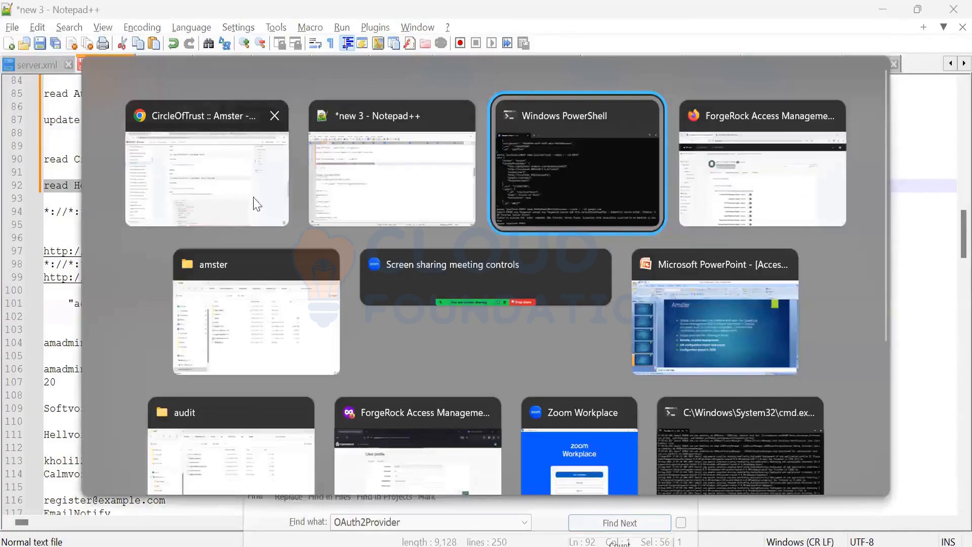
key(Escape)
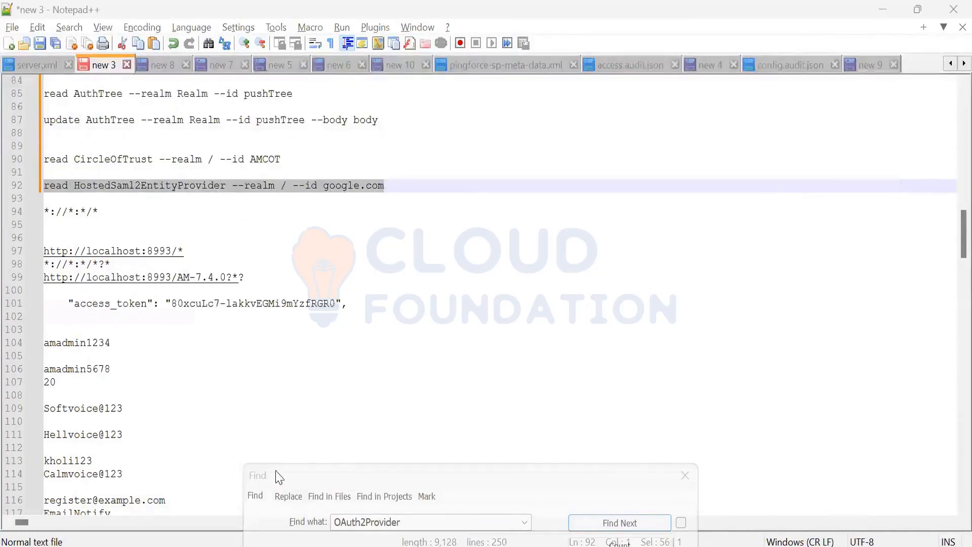
Step: Switch to the HostedSaml2EntityProvider reference in Firefox and review the usage and parameters of its read operation
mouse_move(402, 546)
mouse_move(536, 546)
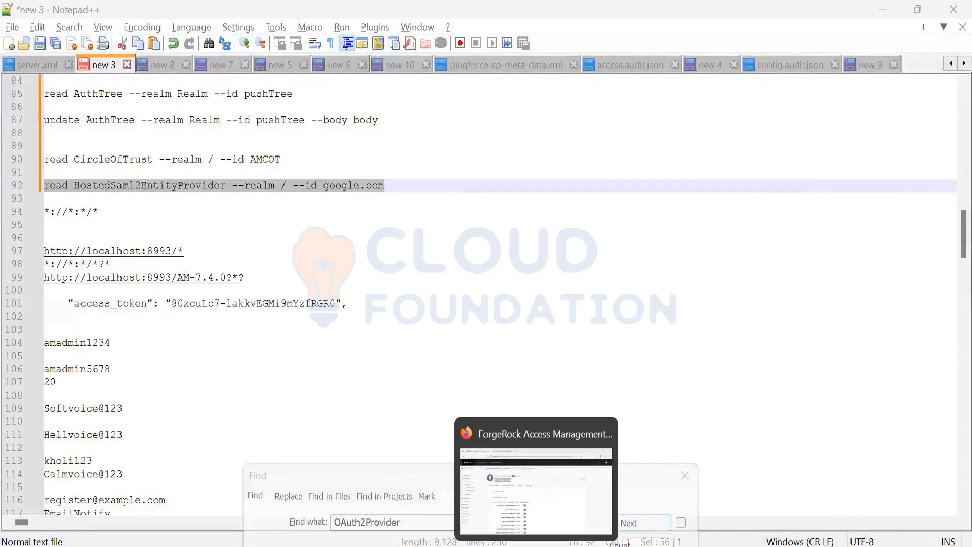
click(545, 519)
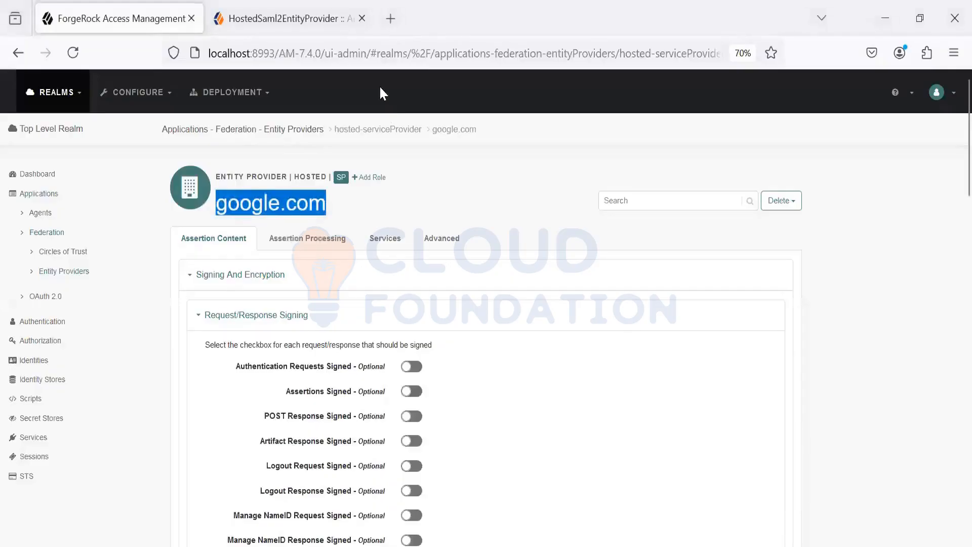
key(ctrl+Tab)
scroll(217, 339, up, 3)
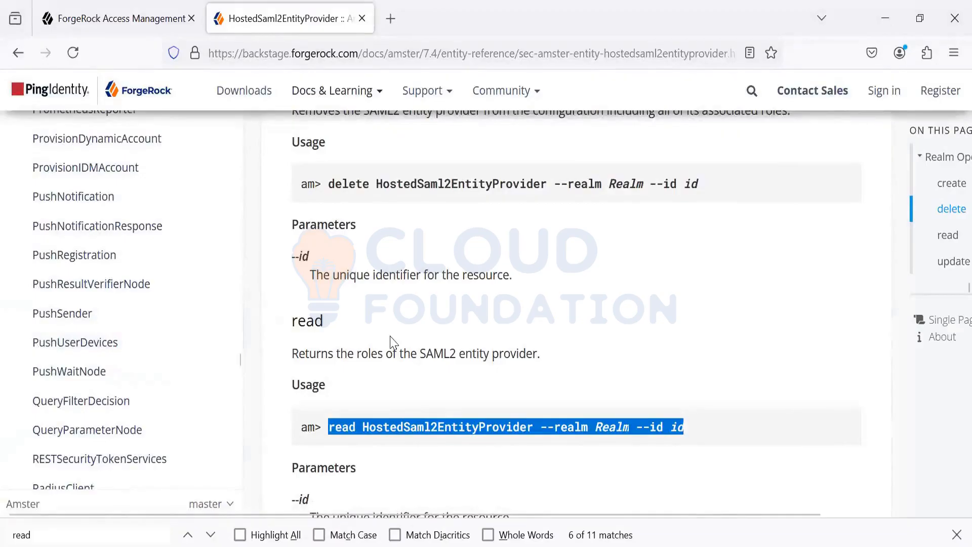
scroll(394, 342, down, 3)
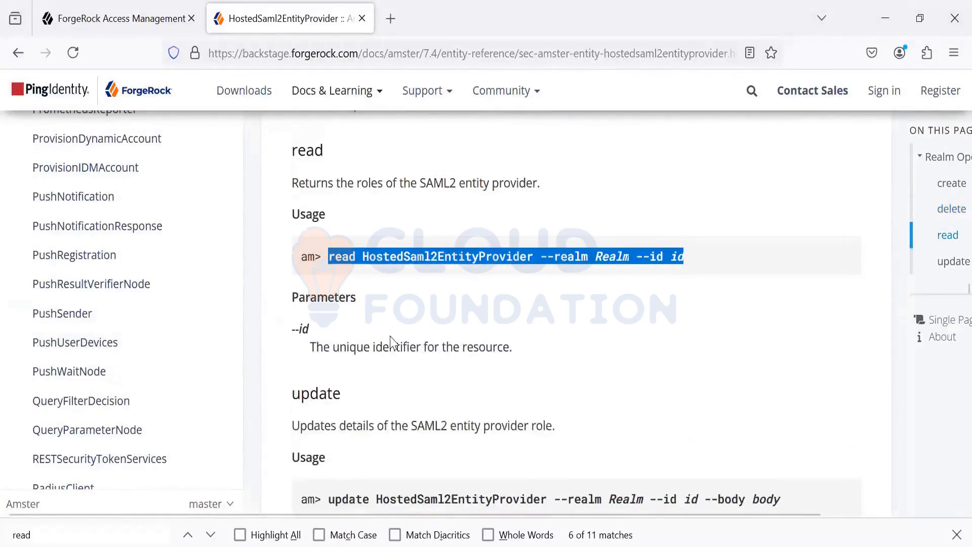
Step: Search the HostedSaml2EntityProvider reference page for saml2 and step through the matches
key(ctrl+f)
text(saml2)
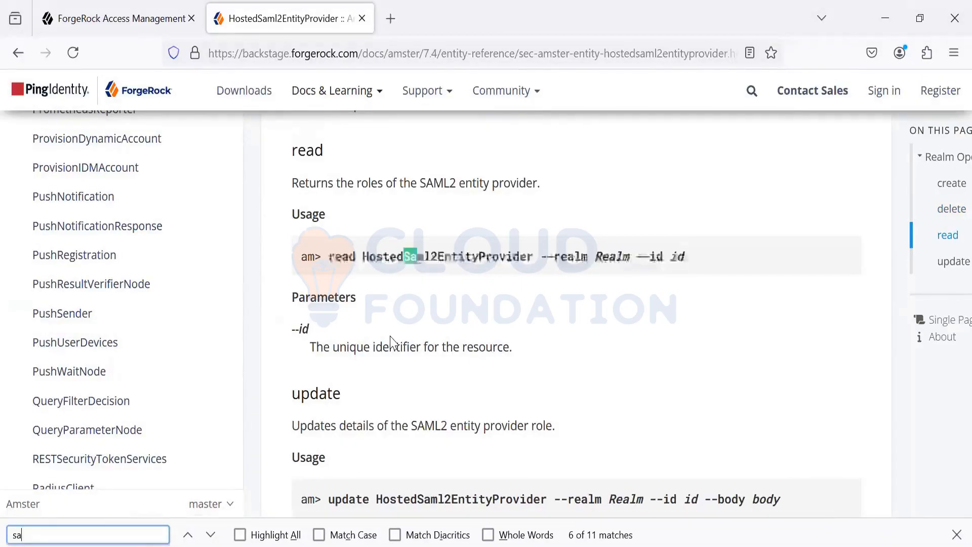
key(Return)
key(Return)
key(Return)
key(Return)
key(Return)
key(Return)
key(Return)
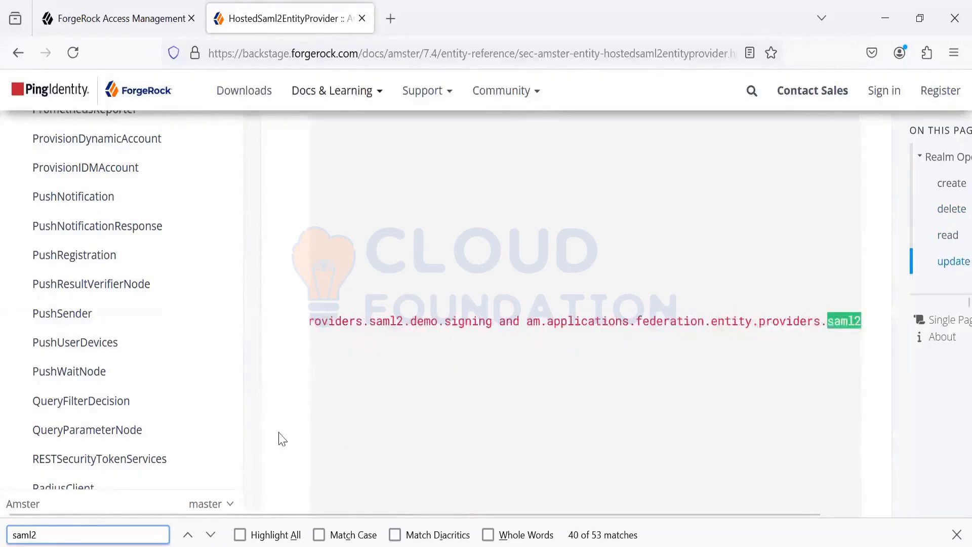
Step: Find Saml2Entities in the entity reference list, open its page and review the query operation
scroll(147, 350, up, 10)
scroll(147, 347, up, 4)
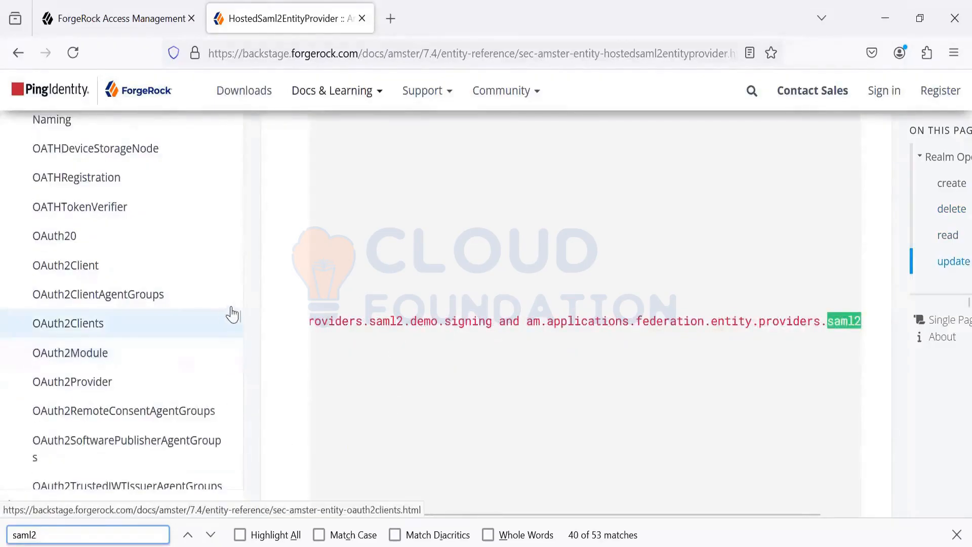
click(235, 338)
drag(238, 344, 246, 411)
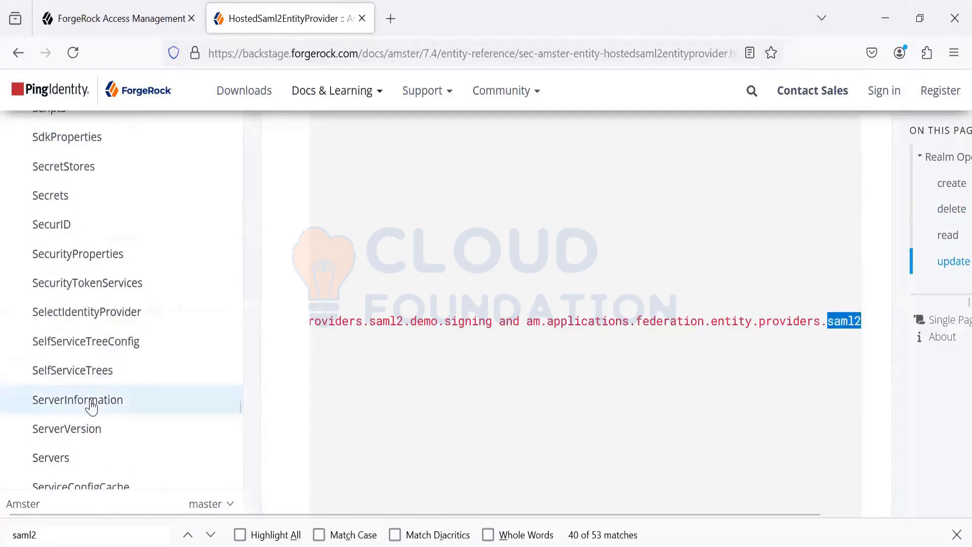
scroll(89, 402, up, 8)
click(89, 251)
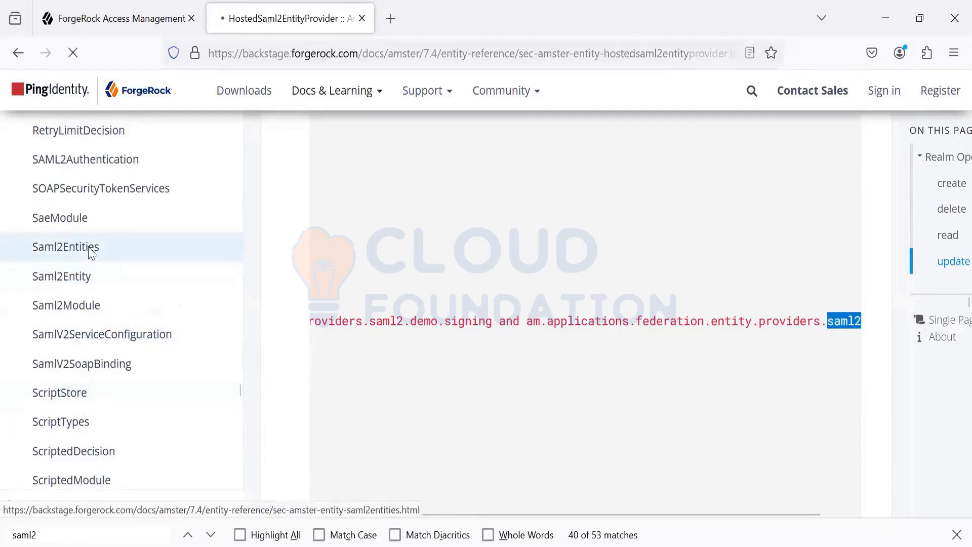
scroll(384, 333, down, 5)
scroll(384, 332, down, 3)
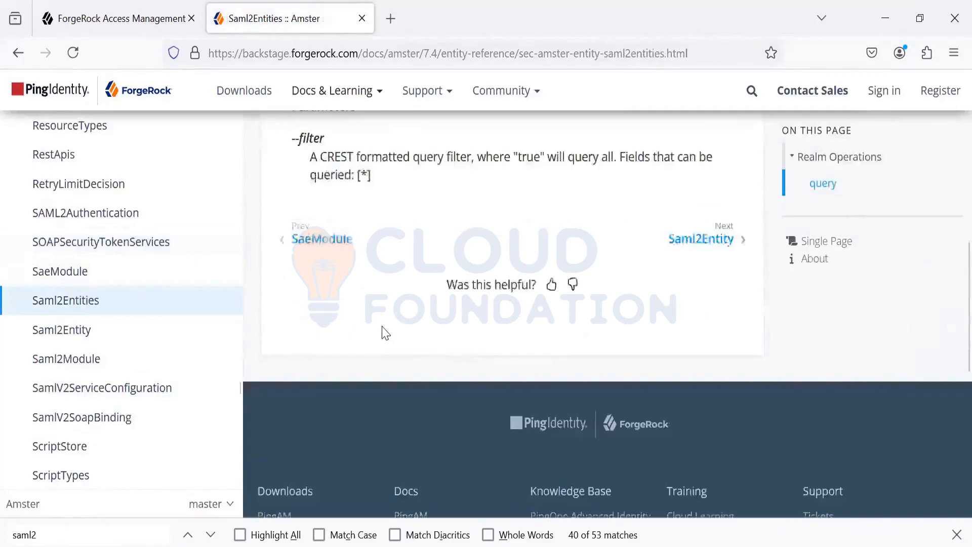
scroll(383, 330, up, 6)
scroll(383, 329, down, 3)
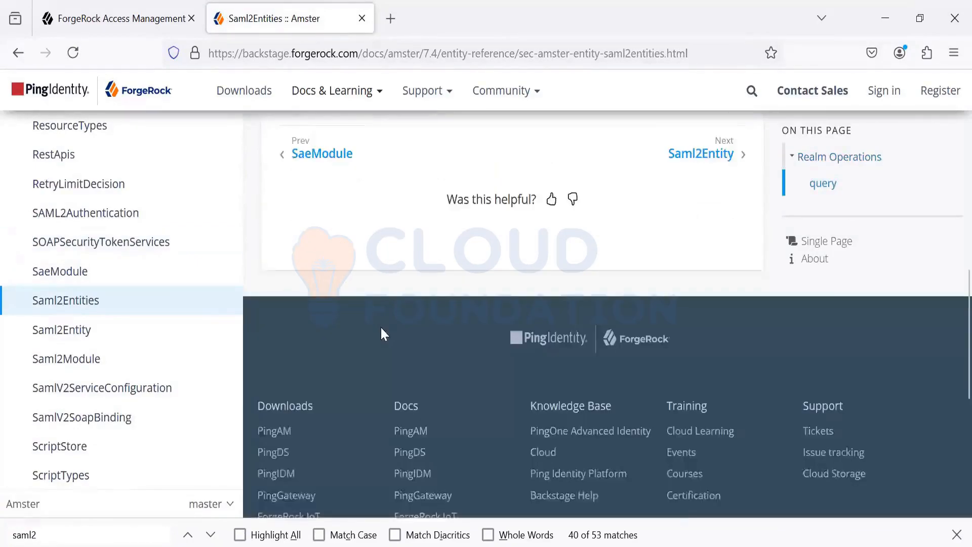
scroll(381, 326, up, 6)
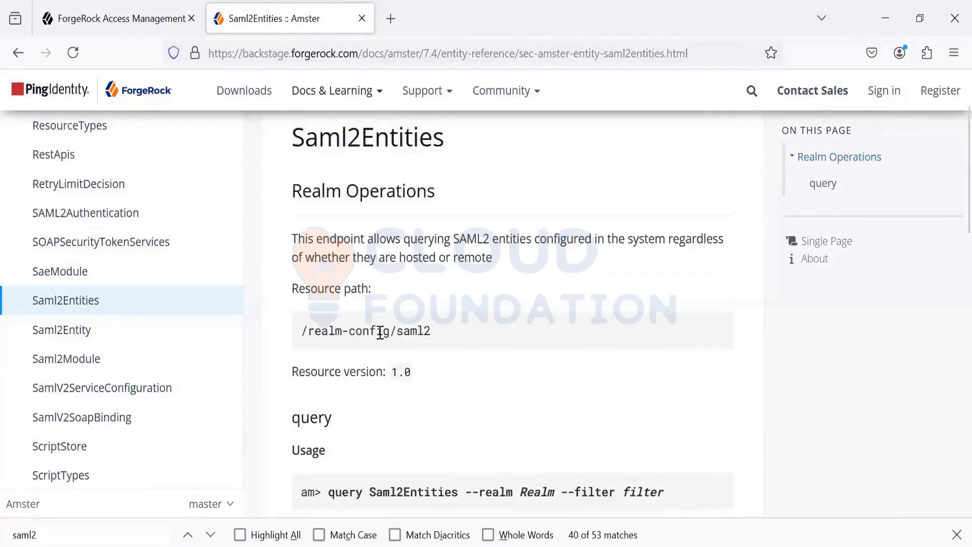
Step: Open the Saml2Entity reference page and select the "read Saml2Entity --realm Realm --id" part of its read usage for copying
click(122, 329)
scroll(414, 316, down, 15)
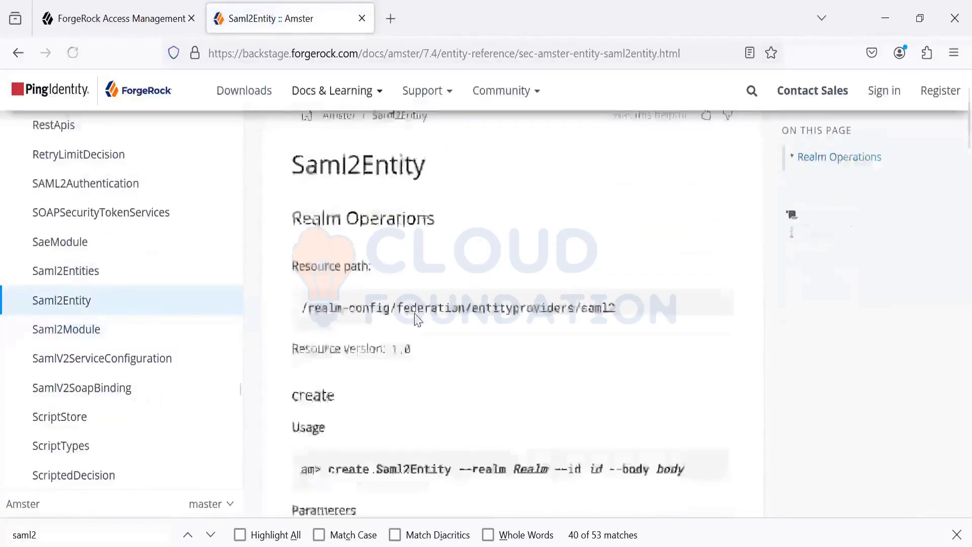
scroll(415, 319, up, 5)
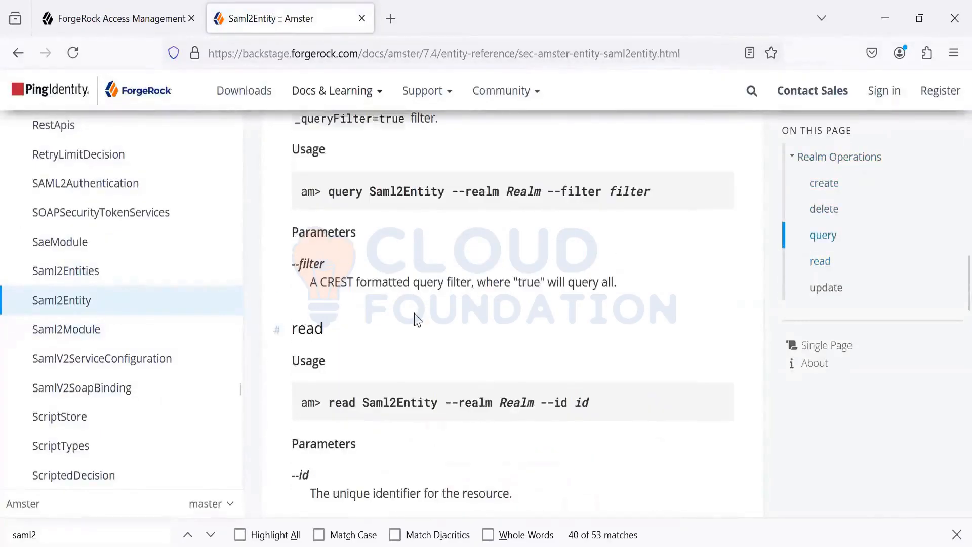
scroll(405, 320, down, 3)
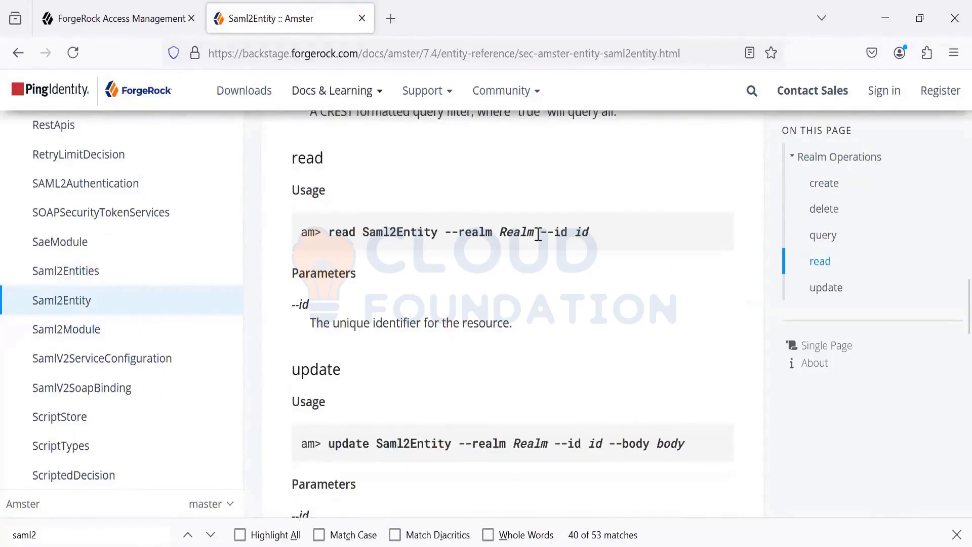
drag(567, 232, 330, 253)
key(ctrl+c)
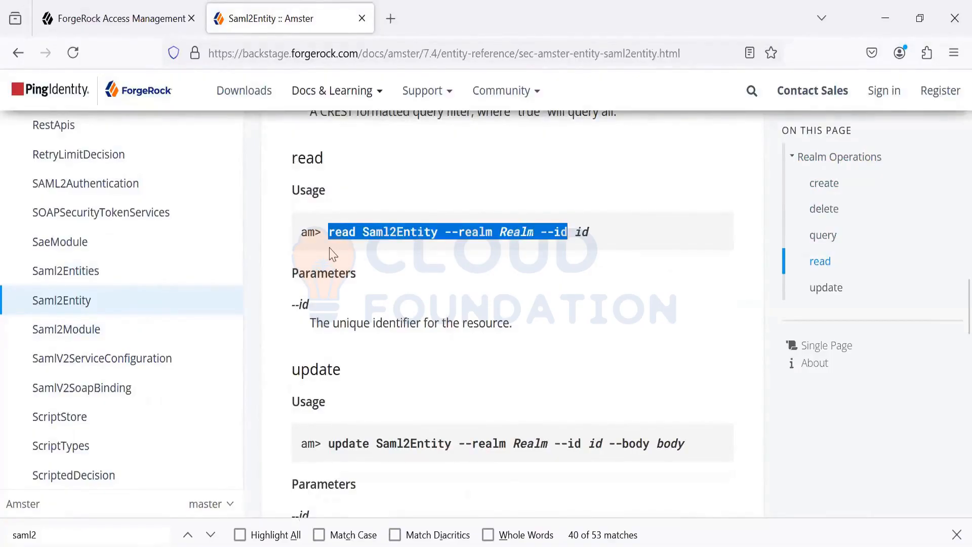
Step: In the Notepad++ notes, change the HostedSaml2EntityProvider command to "read Saml2Entity --realm / --id google.com" and select the whole line
key(alt+Tab)
key(alt+Tab)
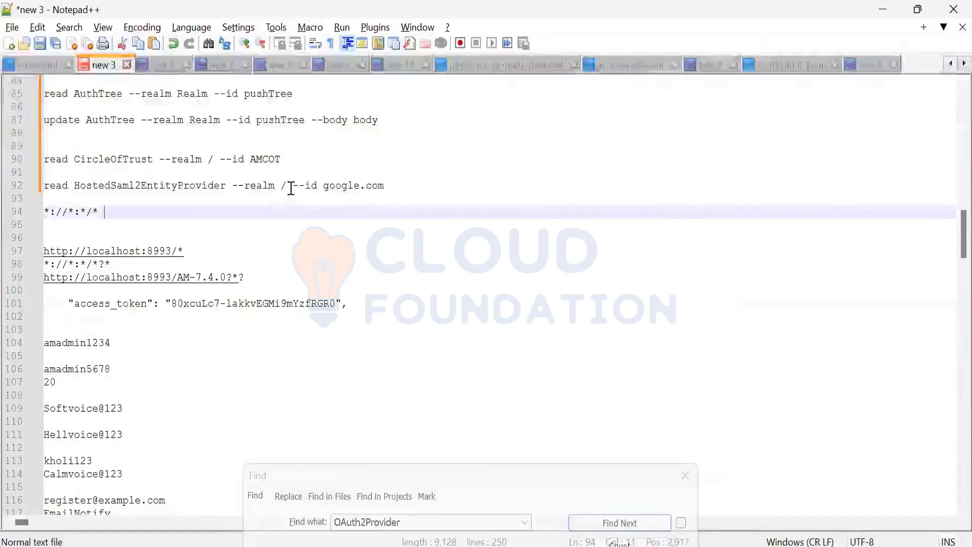
drag(291, 188, 17, 187)
key(ctrl+v)
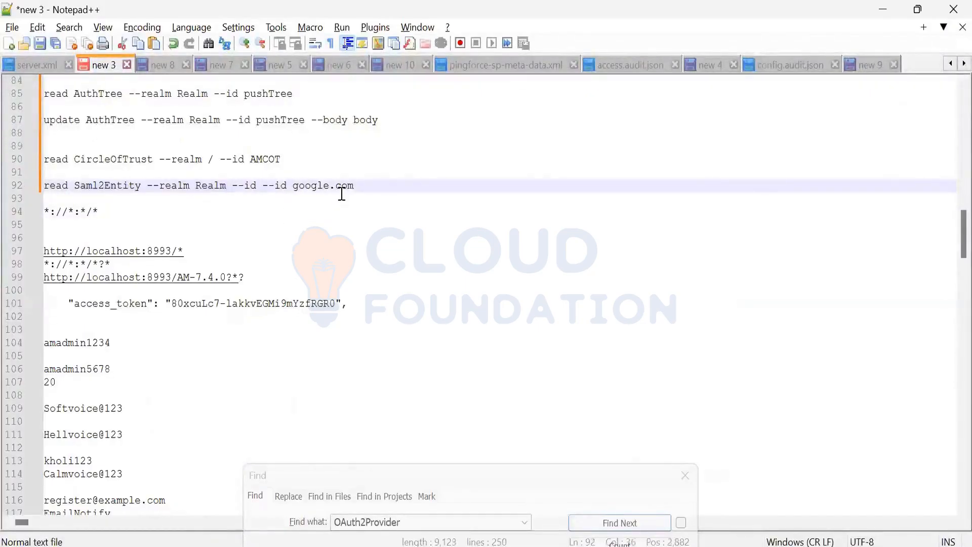
key(BackSpace)
key(BackSpace)
key(BackSpace)
key(BackSpace)
key(BackSpace)
key(BackSpace)
key(BackSpace)
key(BackSpace)
key(BackSpace)
key(BackSpace)
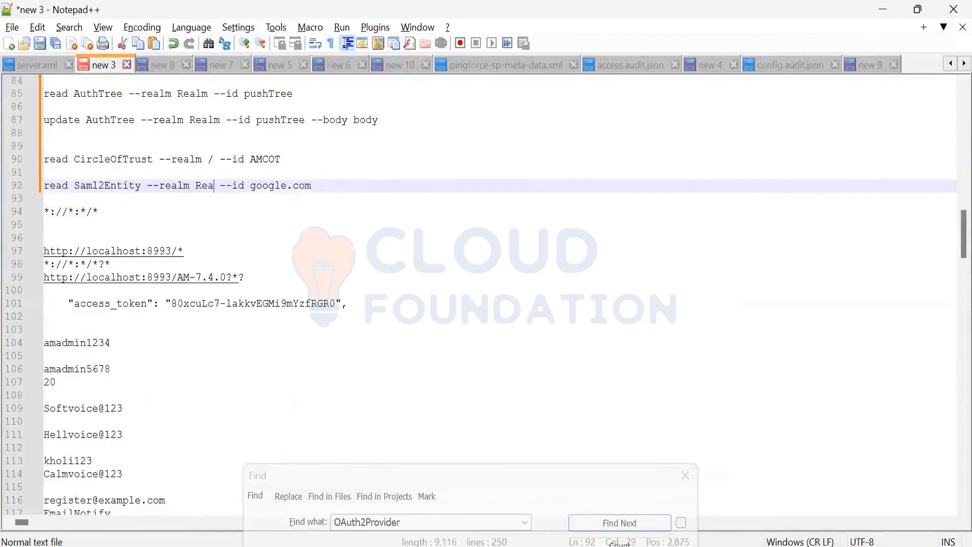
text(/)
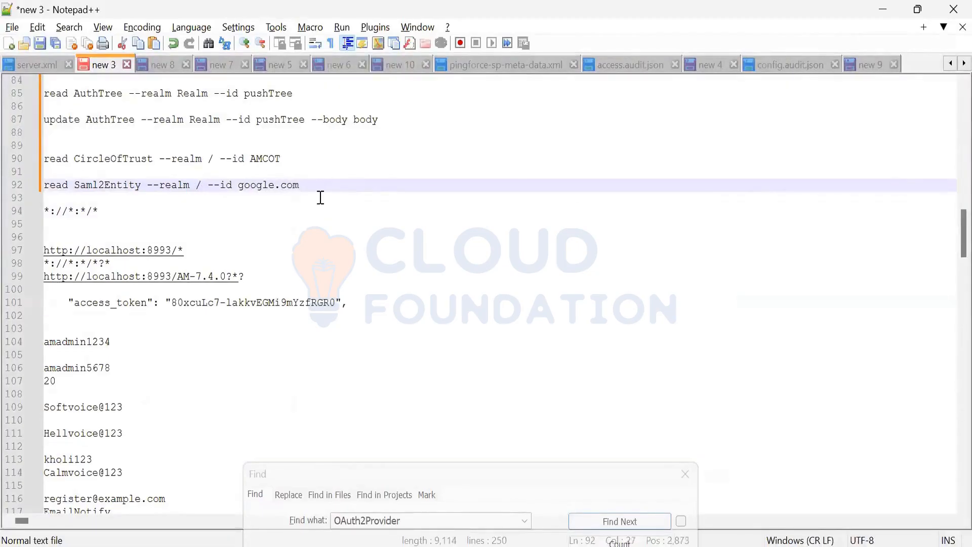
drag(314, 189, 9, 184)
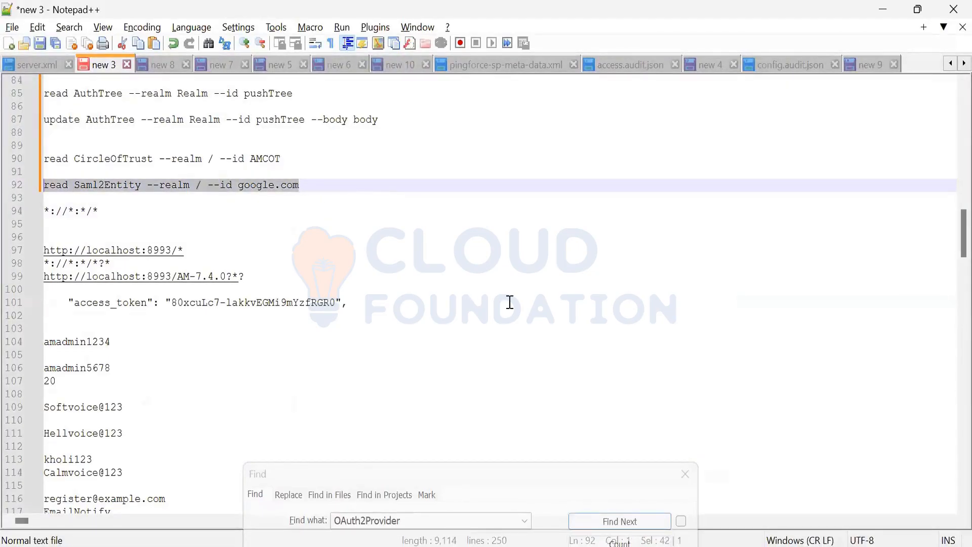
Step: Copy the Saml2Entity read command for google.com from the notes and run it in the Amster session in Windows PowerShell
key(alt+Tab)
key(alt+Tab)
key(alt+Tab)
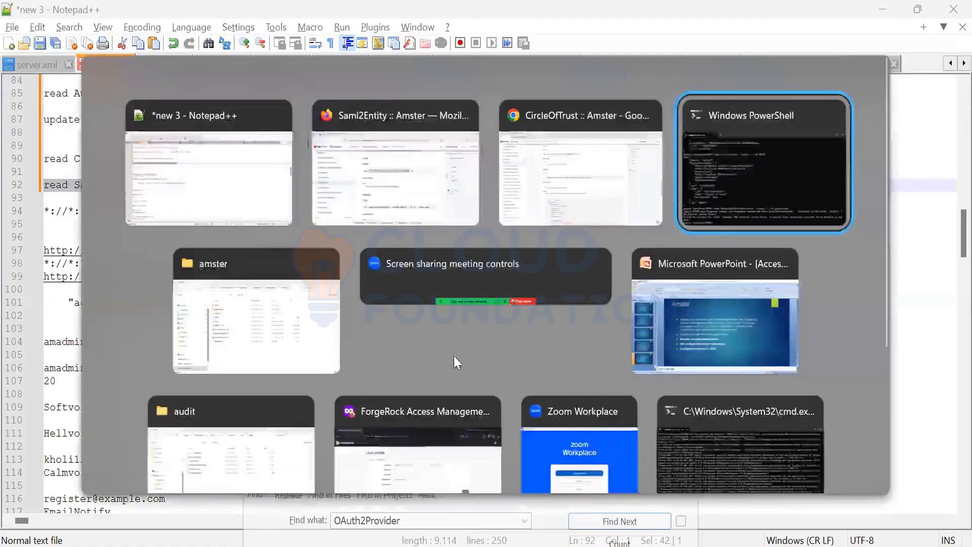
key(ctrl+v)
key(Return)
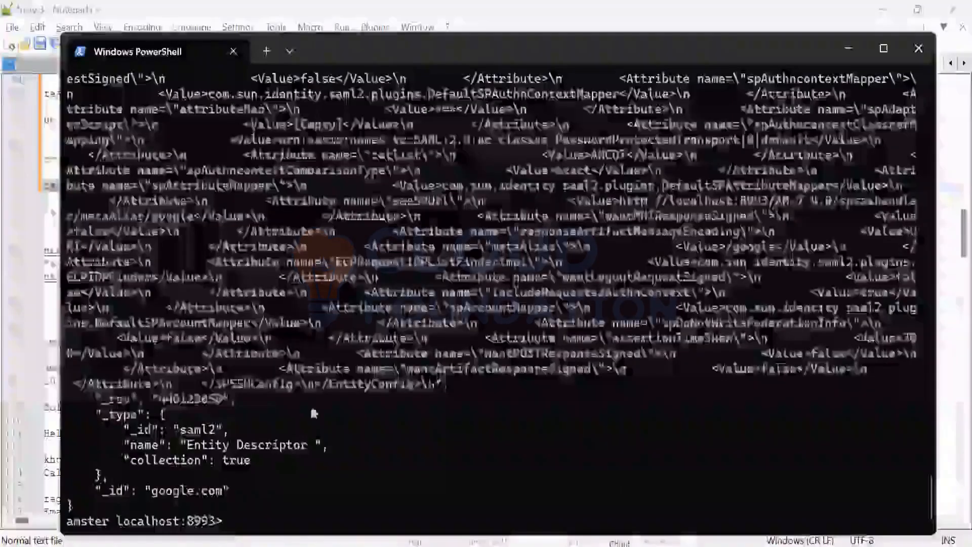
Step: Examine the metadata and entityConfig output of the google.com Saml2Entity read and compare it with the earlier read commands
scroll(265, 393, up, 6)
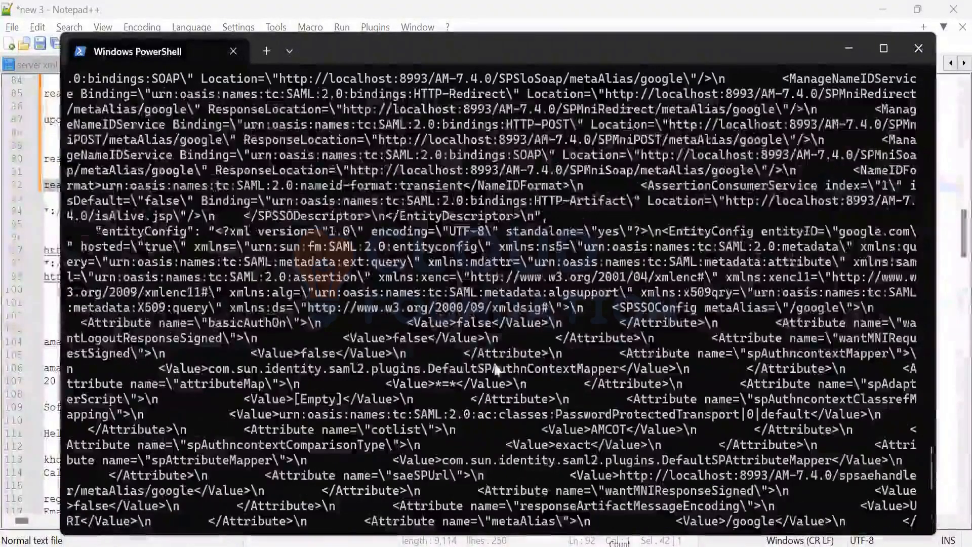
scroll(479, 377, up, 10)
scroll(466, 380, down, 3)
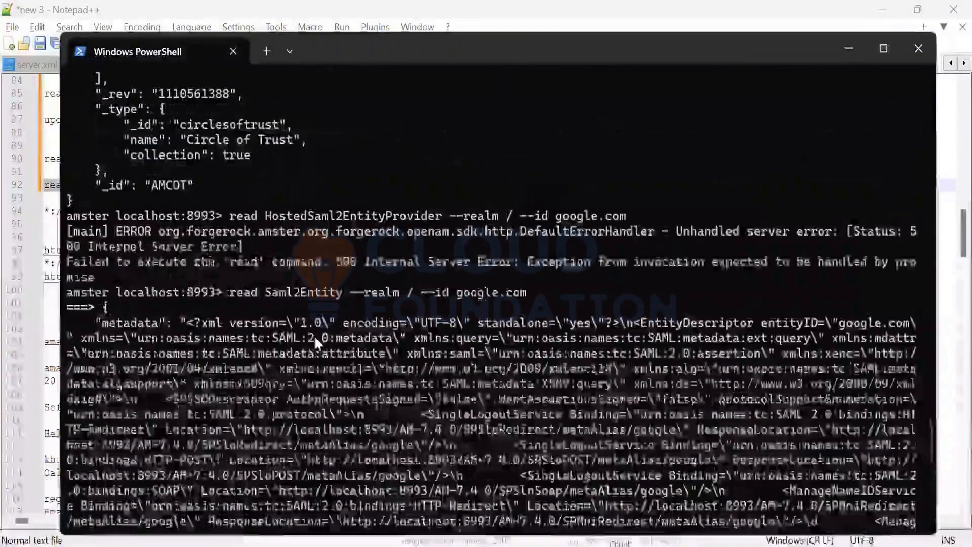
drag(178, 323, 405, 541)
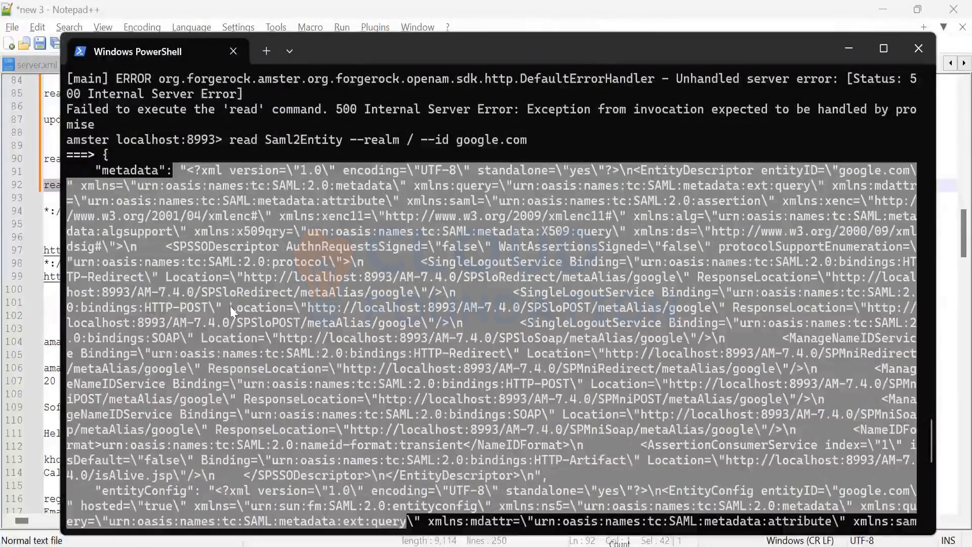
scroll(382, 330, up, 9)
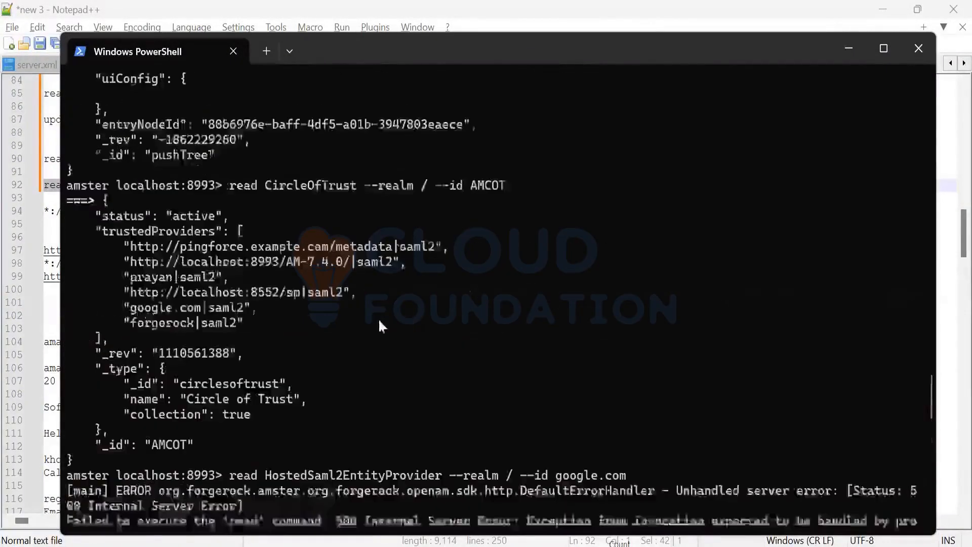
scroll(377, 312, up, 4)
scroll(378, 305, down, 7)
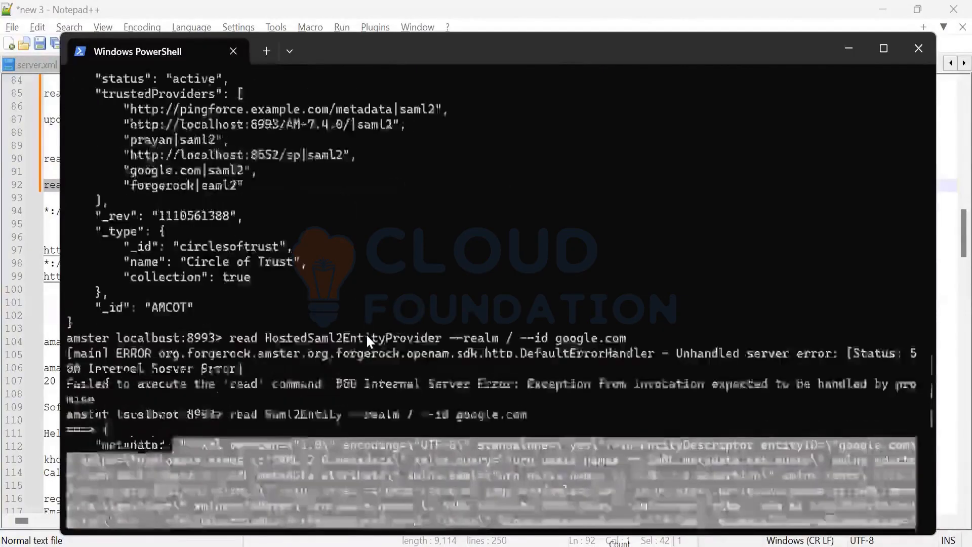
scroll(366, 333, down, 20)
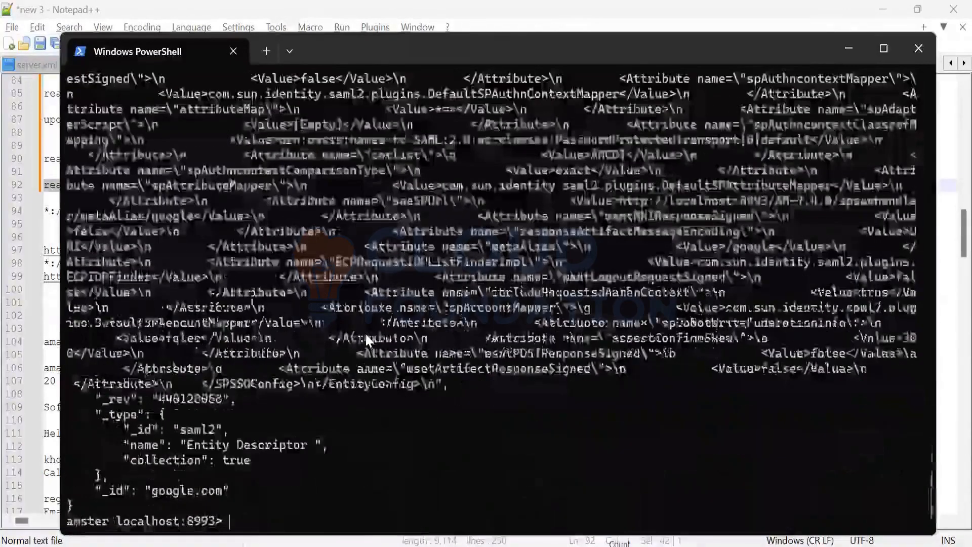
scroll(366, 334, up, 4)
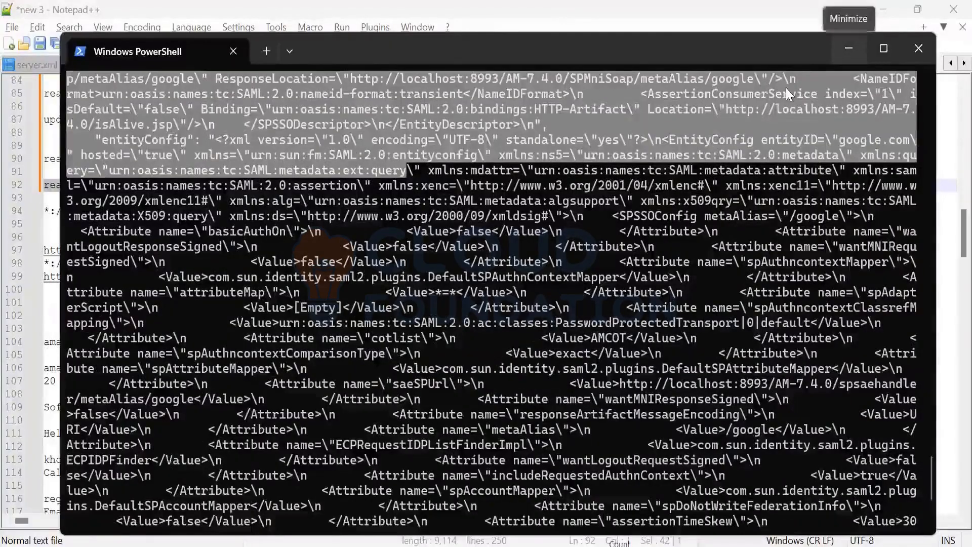
Step: Return to the Saml2Entity reference in Firefox and review its delete and create operations and the list of entities
click(849, 48)
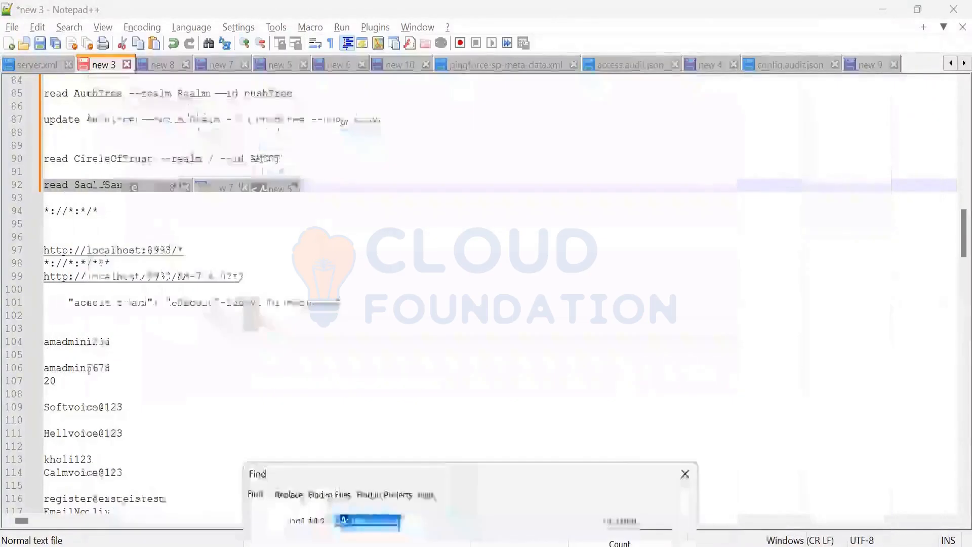
click(559, 513)
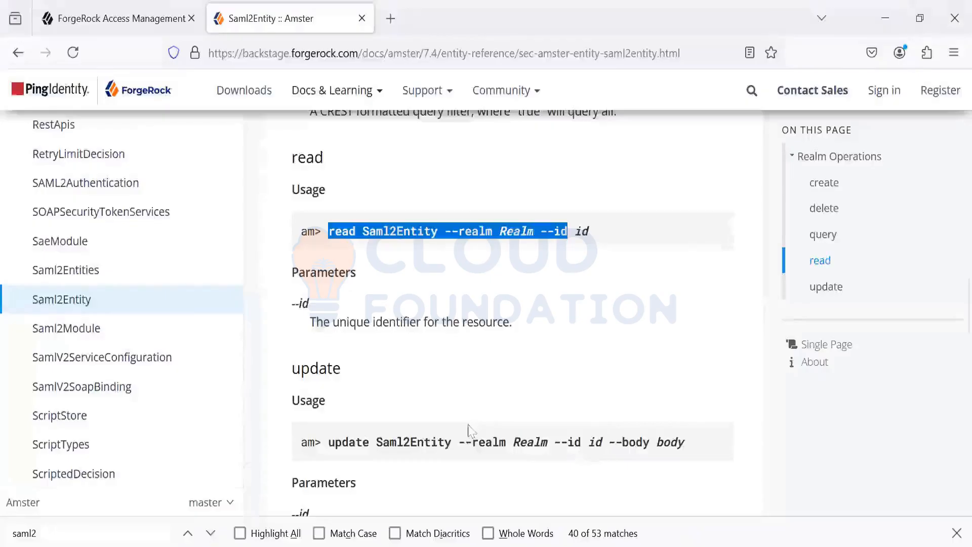
scroll(408, 361, up, 5)
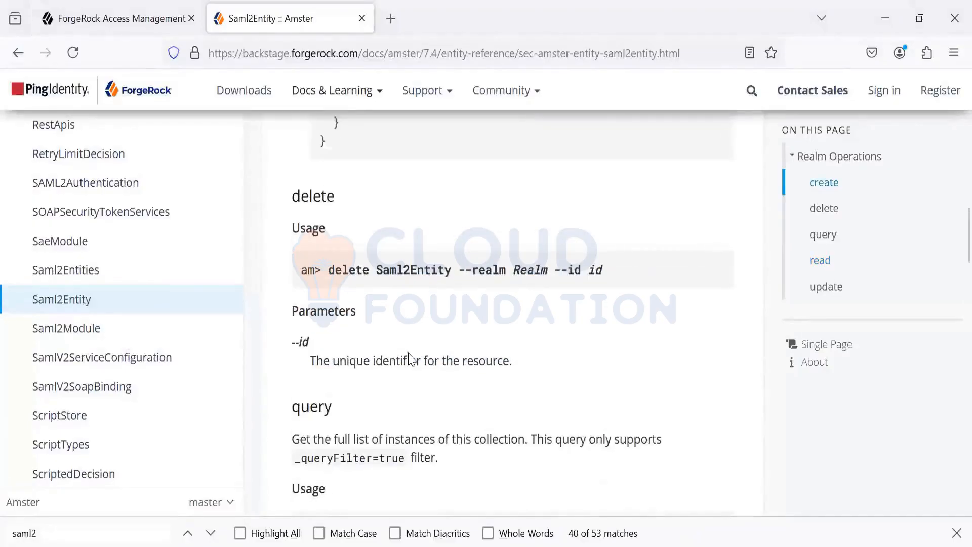
scroll(408, 356, up, 5)
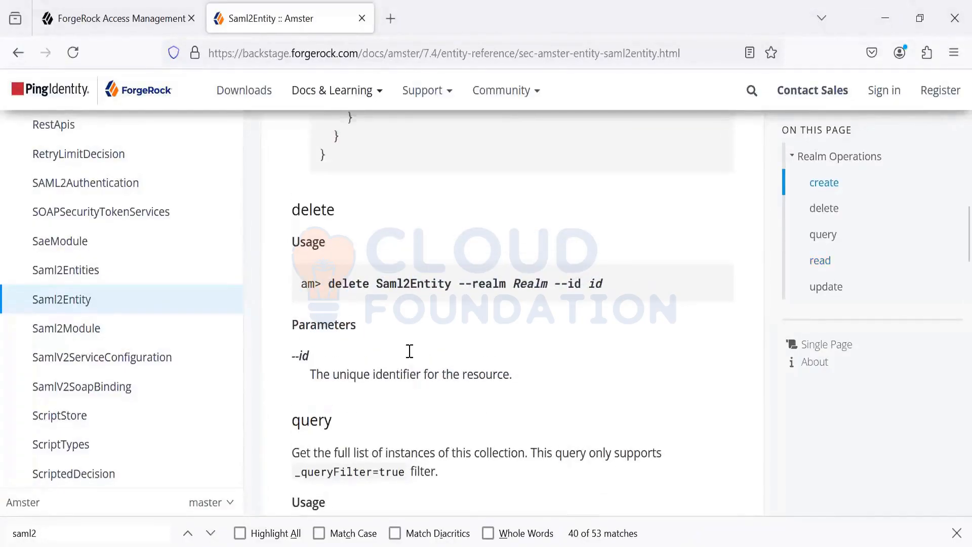
scroll(155, 406, up, 5)
scroll(155, 406, up, 10)
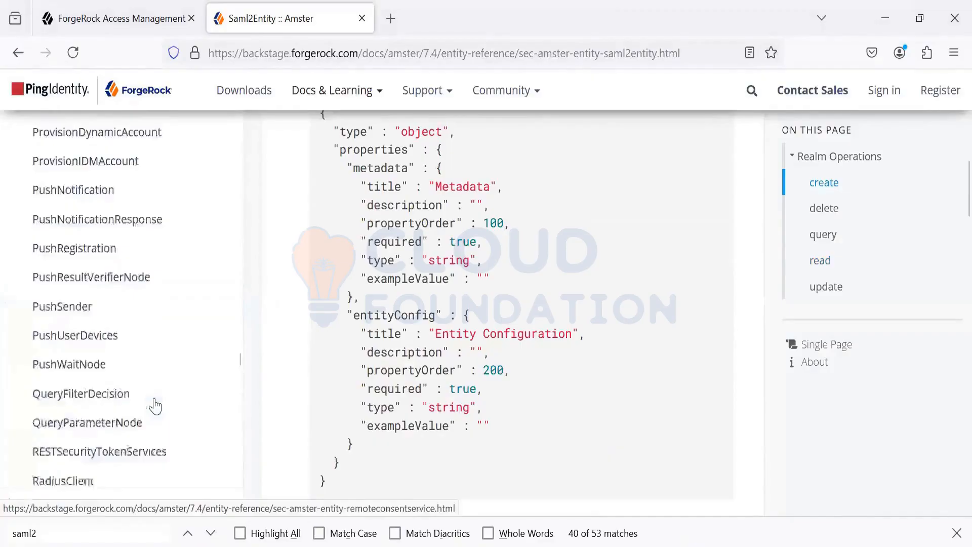
scroll(155, 398, up, 10)
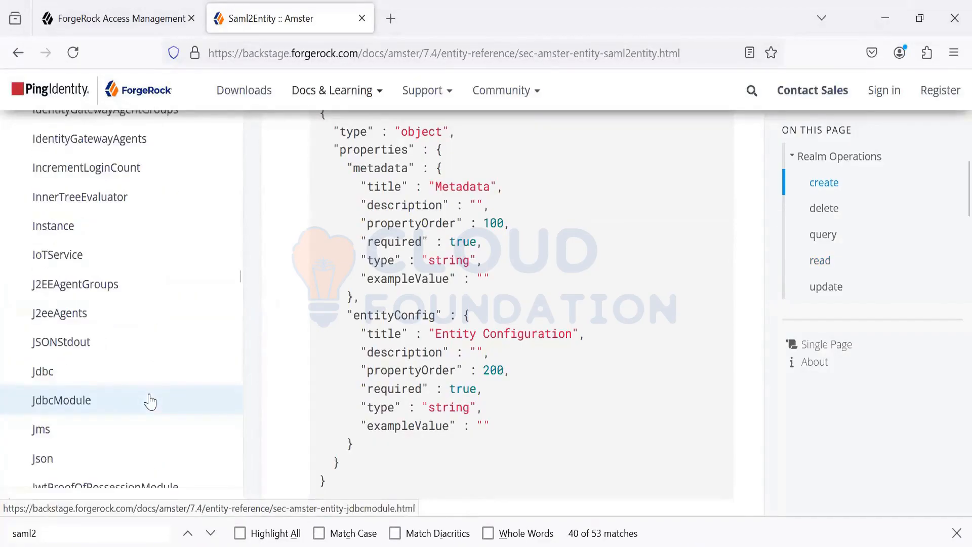
scroll(150, 401, up, 10)
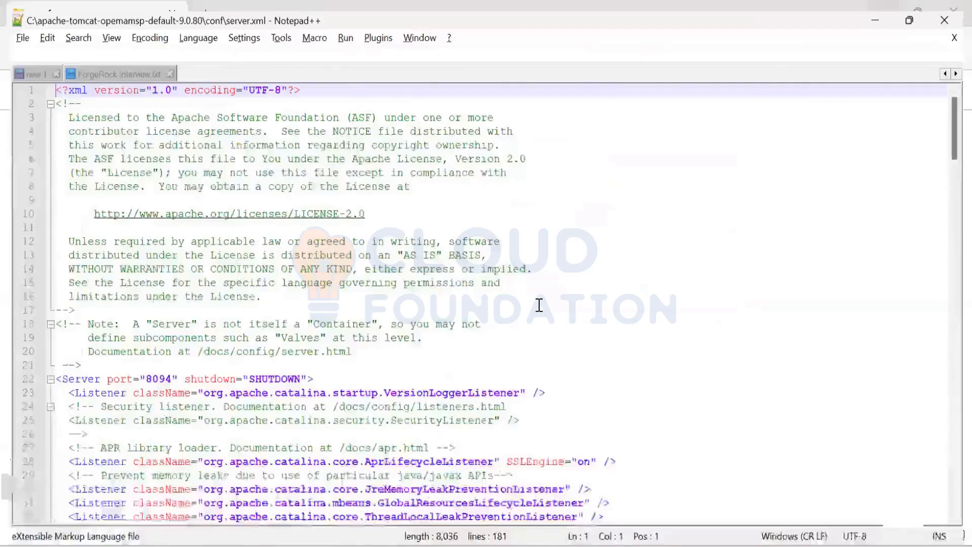
scroll(539, 305, down, 5)
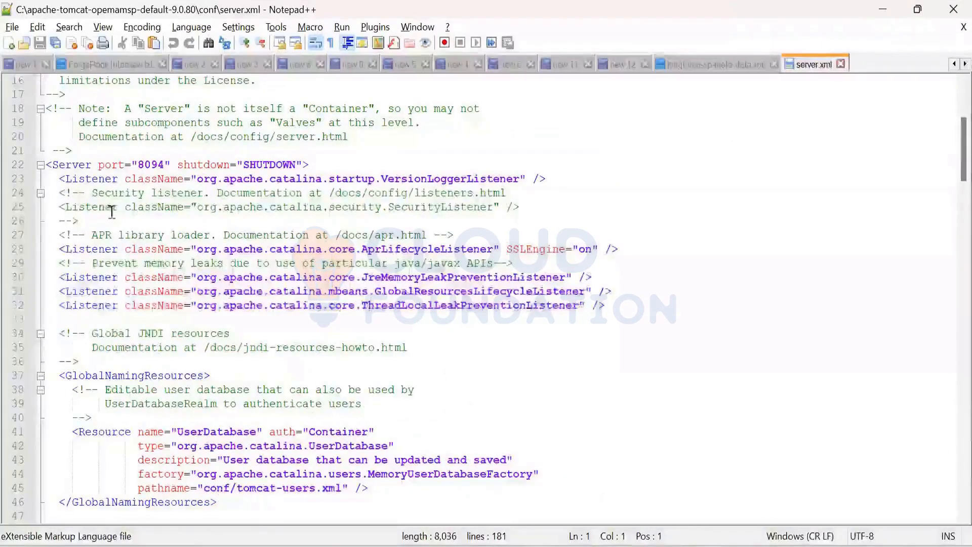
click(165, 164)
scroll(364, 300, down, 5)
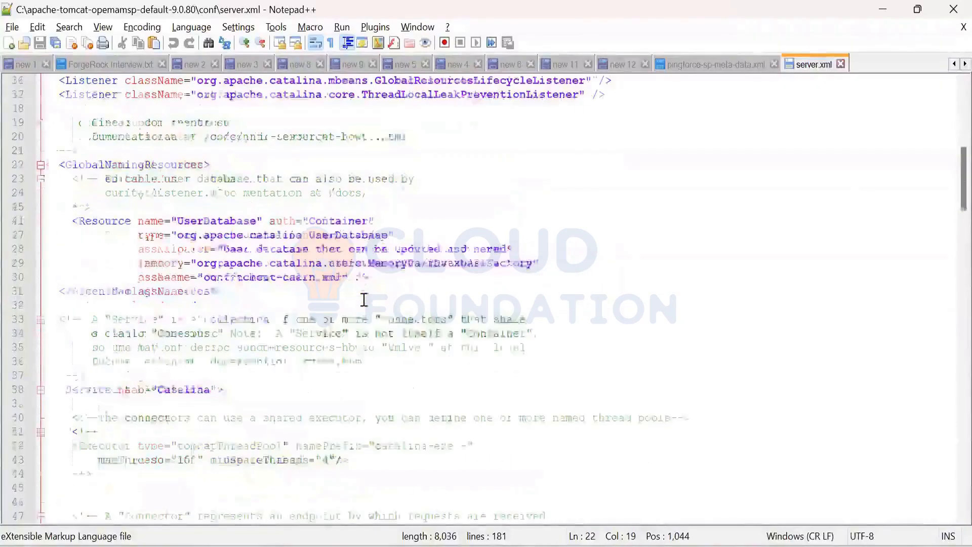
scroll(364, 299, down, 3)
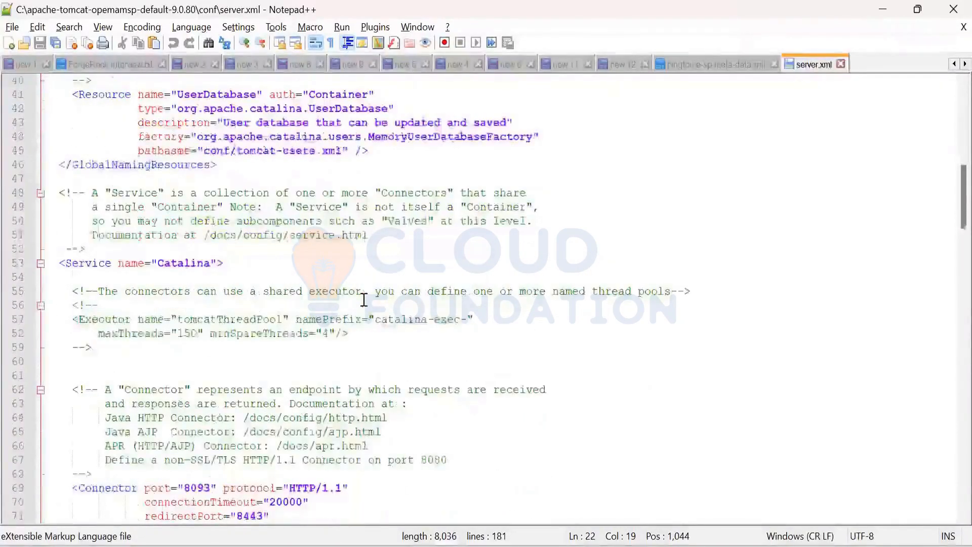
scroll(364, 300, down, 1)
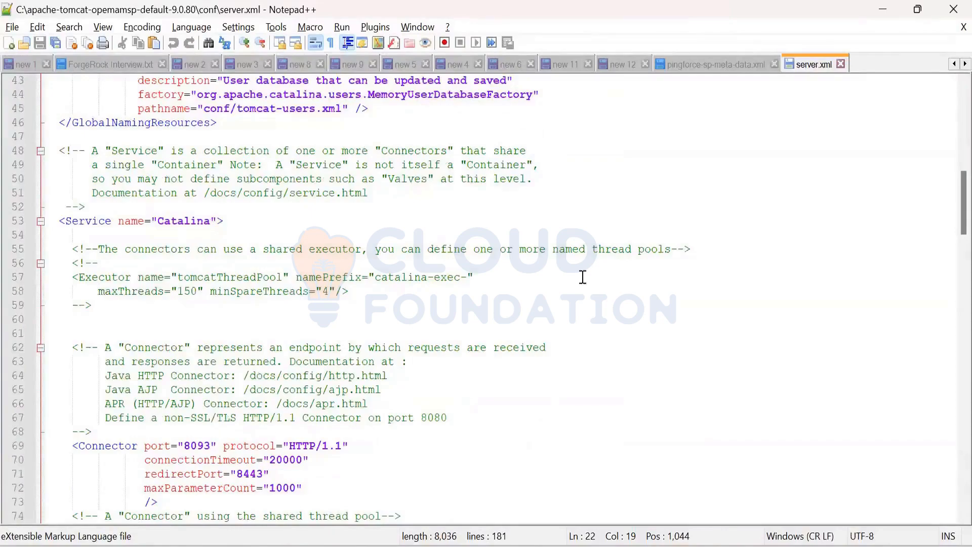
click(842, 65)
Step: Switch to File Explorer and inspect the webapps folder of apache-tomcat-opemamsp-default-9.0.80
key(alt+Tab)
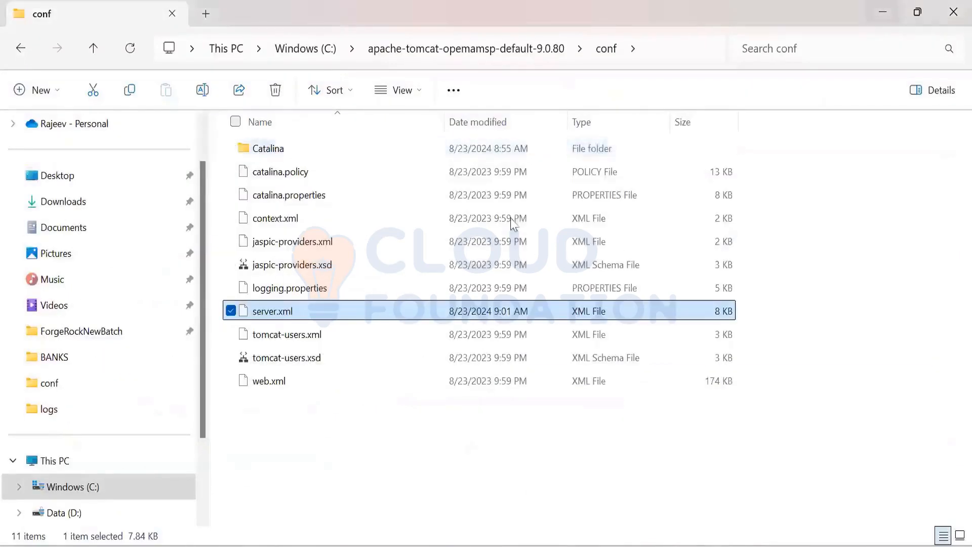
click(526, 51)
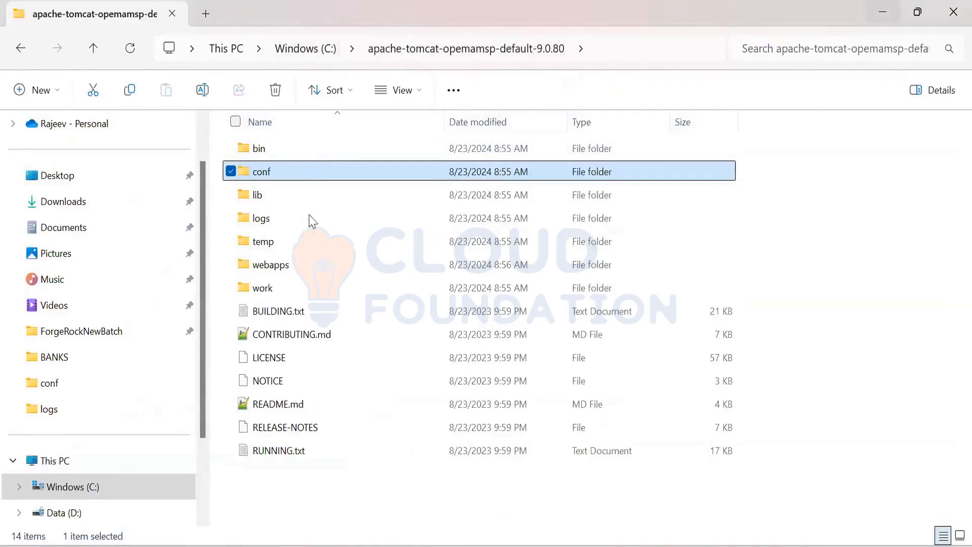
double_click(310, 266)
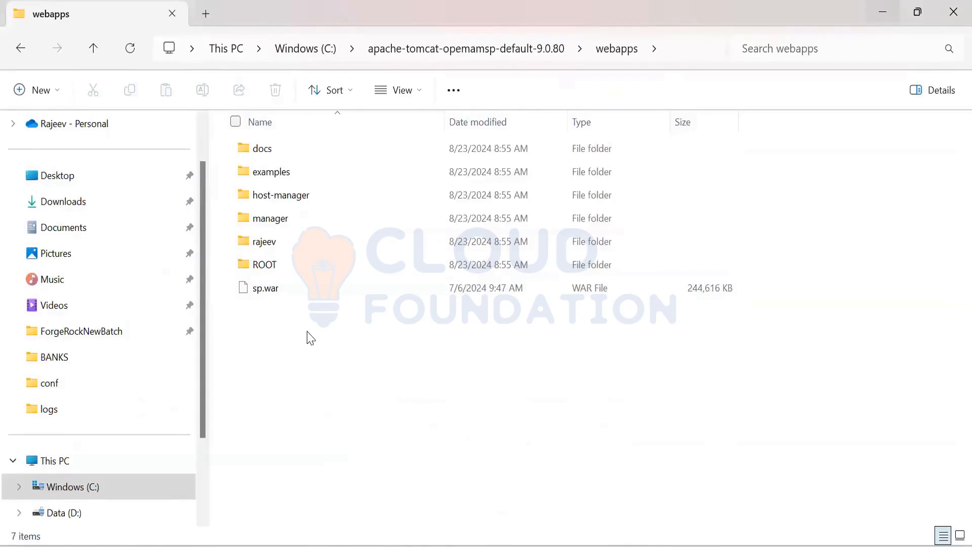
Step: Open a Command Prompt in the bin folder of apache-tomcat-opemamsp-default-9.0.80
click(520, 48)
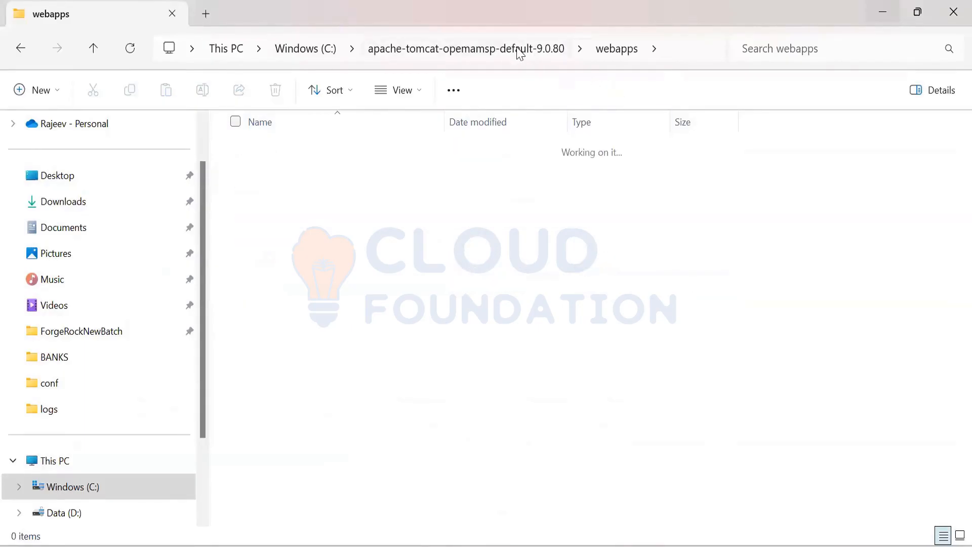
double_click(405, 153)
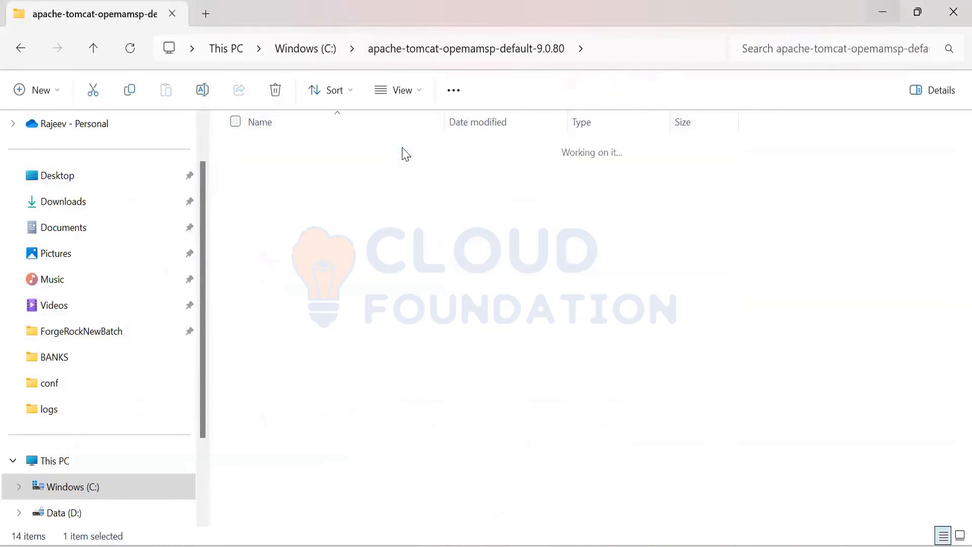
click(634, 47)
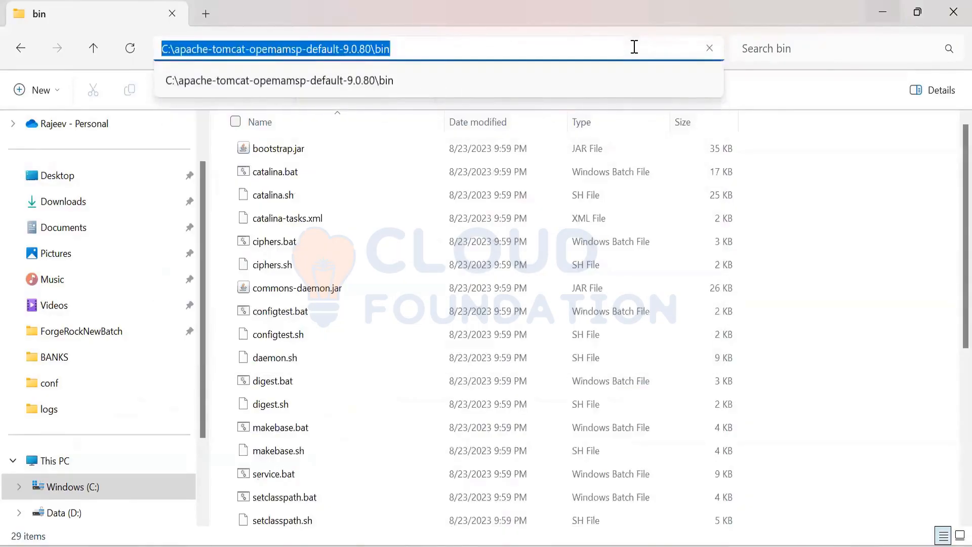
key(BackSpace)
text(cmd)
key(Return)
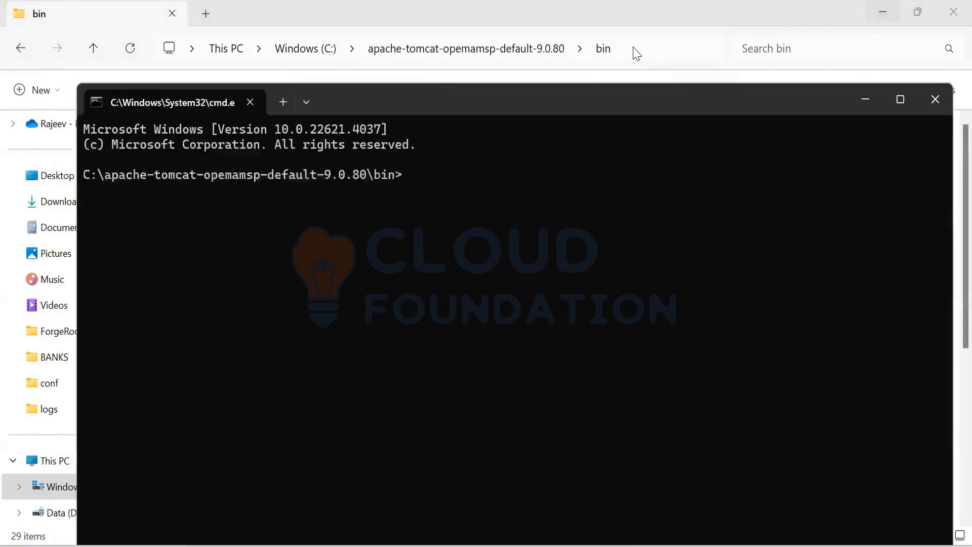
Step: Start the apache-tomcat-opemamsp-default-9.0.80 server with "catalina.bat run" and reposition the console window higher on the screen
text(catalina.bat r)
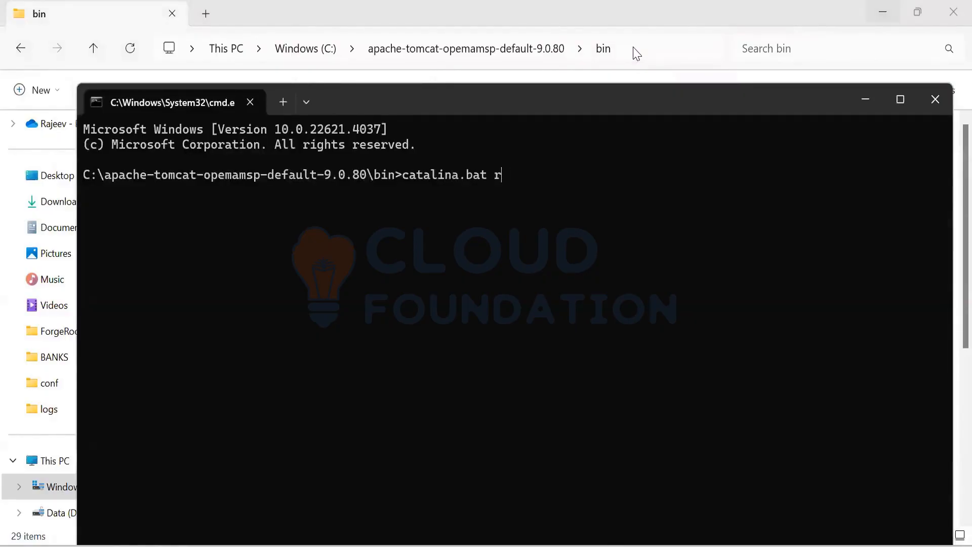
text(un)
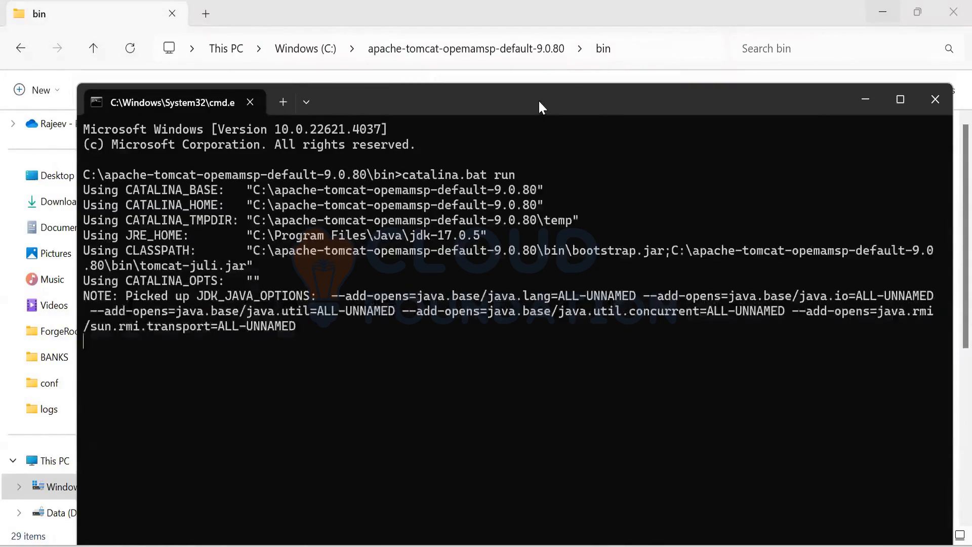
drag(539, 99, 491, 40)
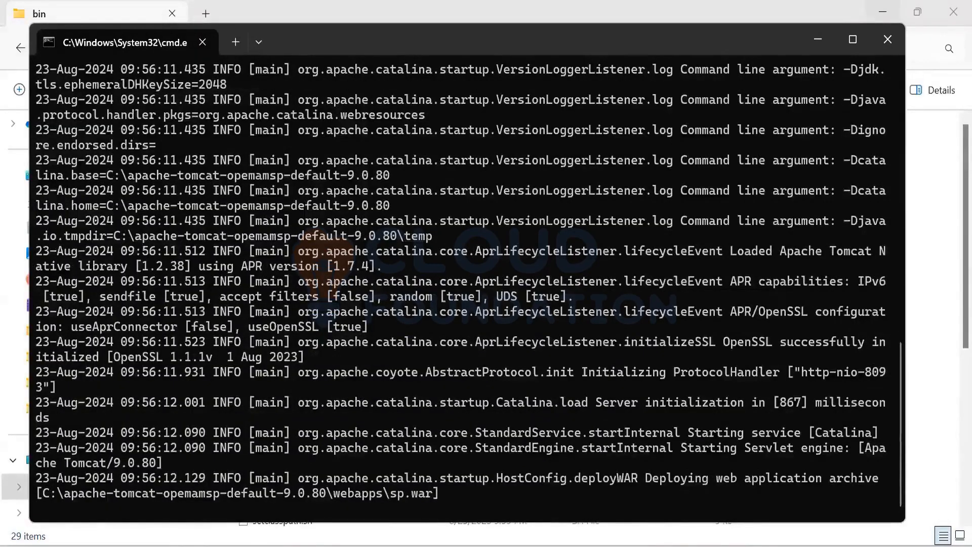
Step: Return to File Explorer and open another Command Prompt in the bin folder of C:\apache-tomcat-openam-default-9.0.80
key(alt+Tab)
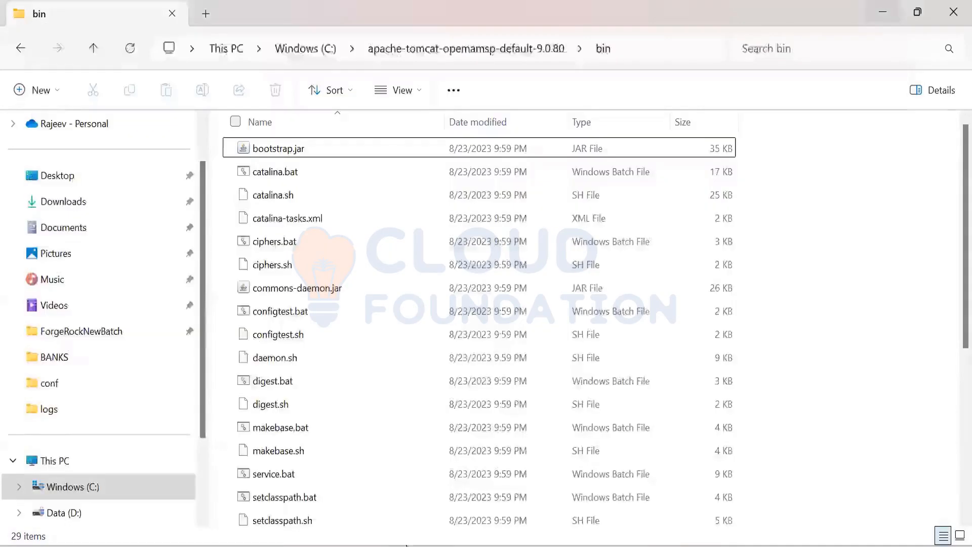
click(318, 52)
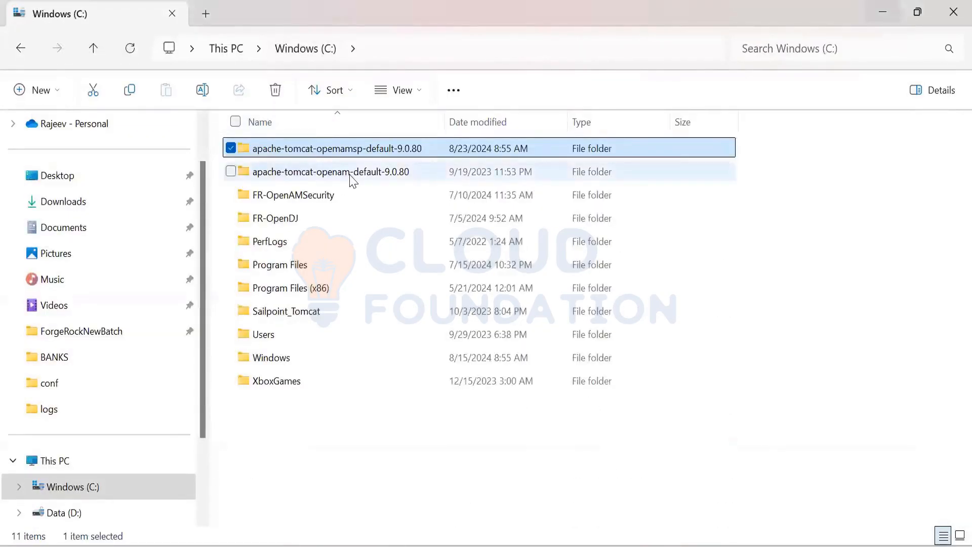
double_click(353, 178)
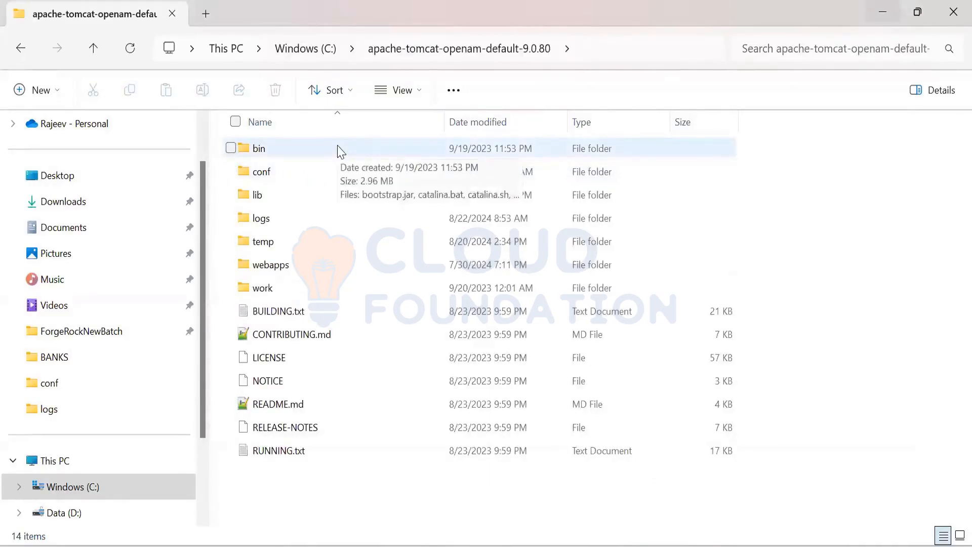
double_click(338, 149)
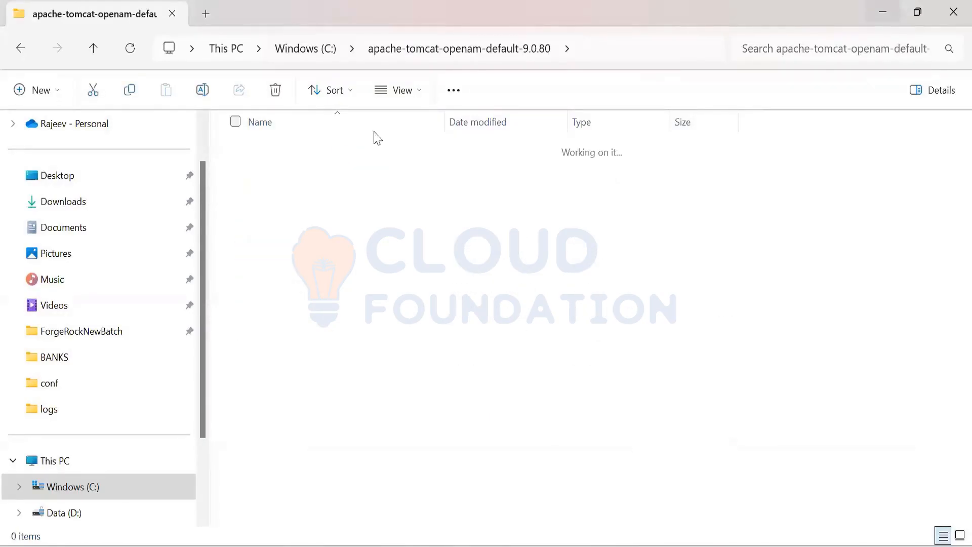
click(621, 49)
key(BackSpace)
text(cmd)
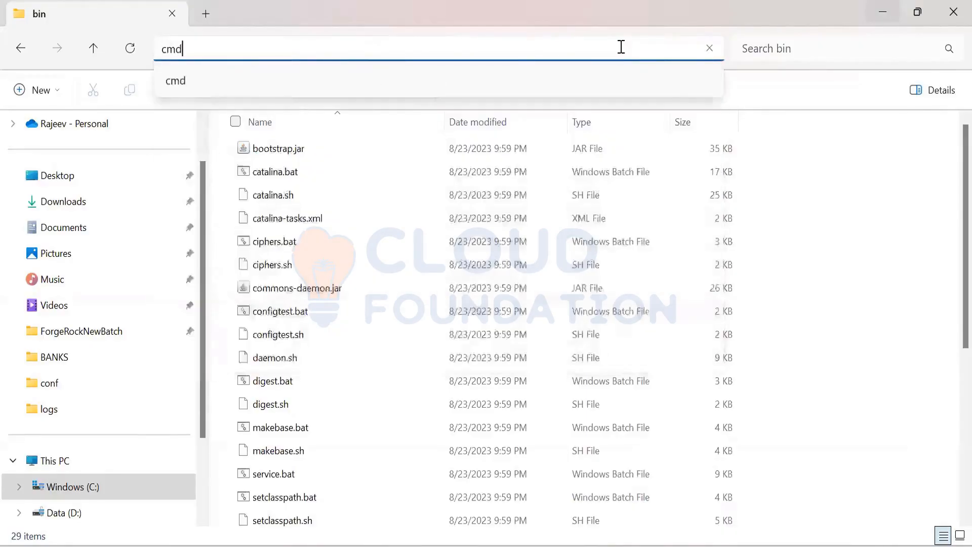
key(Return)
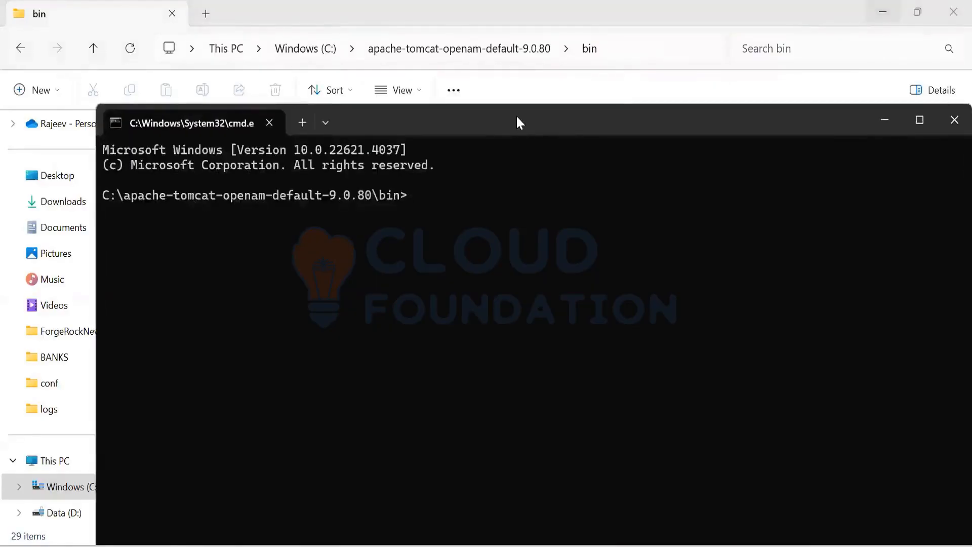
Step: Reposition the new console window and start the apache-tomcat-openam-default-9.0.80 server with "catalina.bat run"
drag(515, 116, 433, 64)
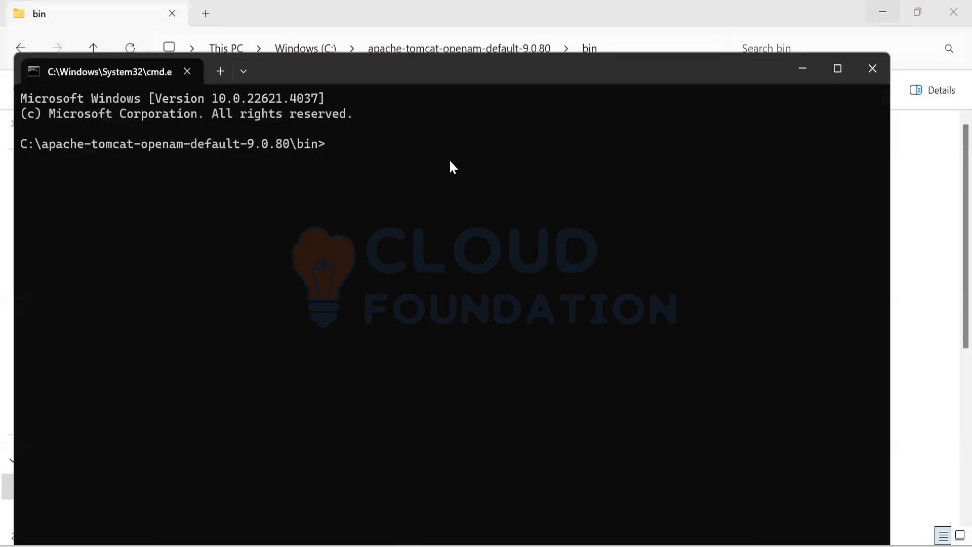
text(catalina.bat run)
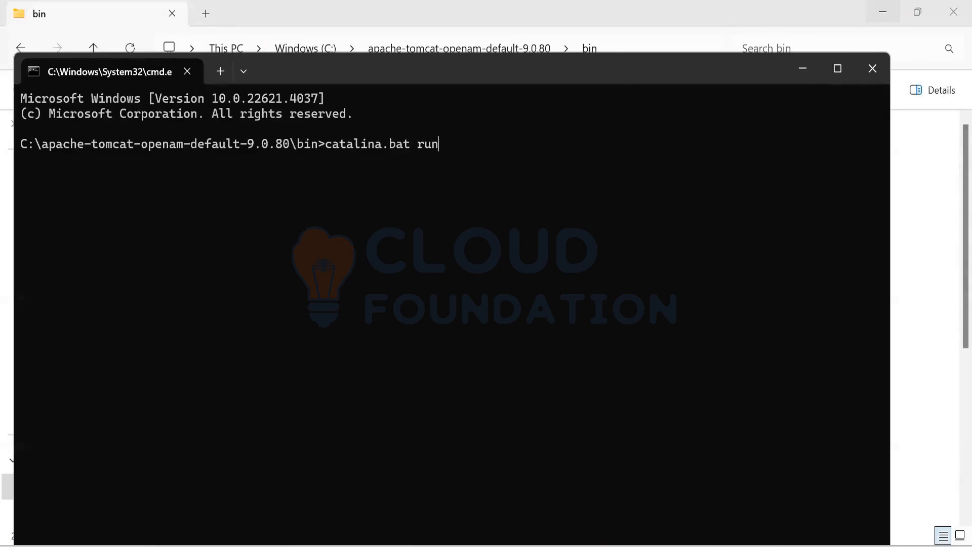
key(Return)
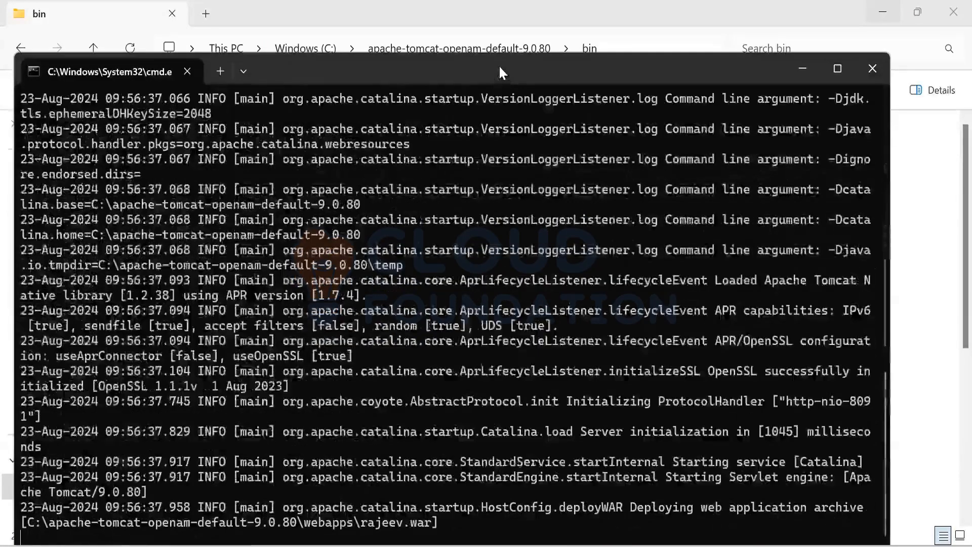
drag(499, 65, 504, 43)
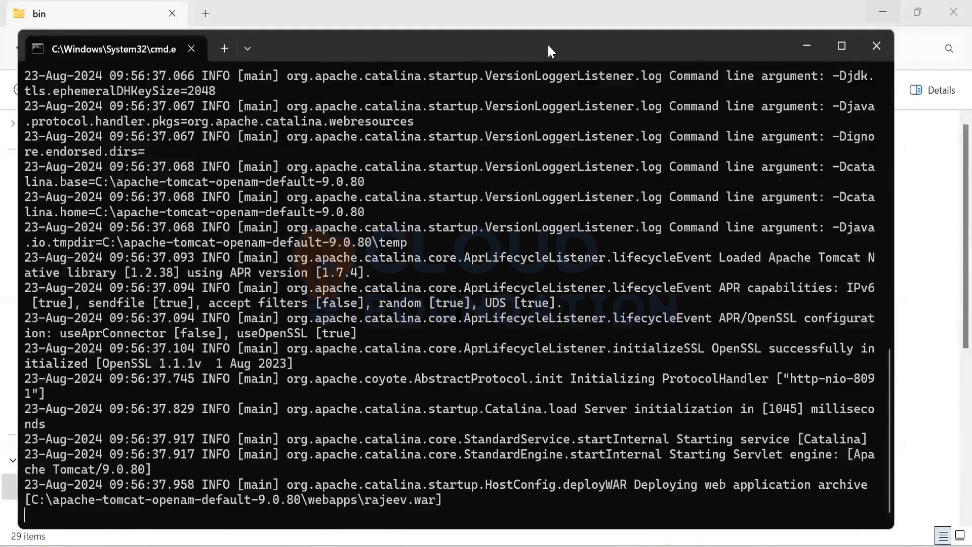
drag(548, 45, 560, 29)
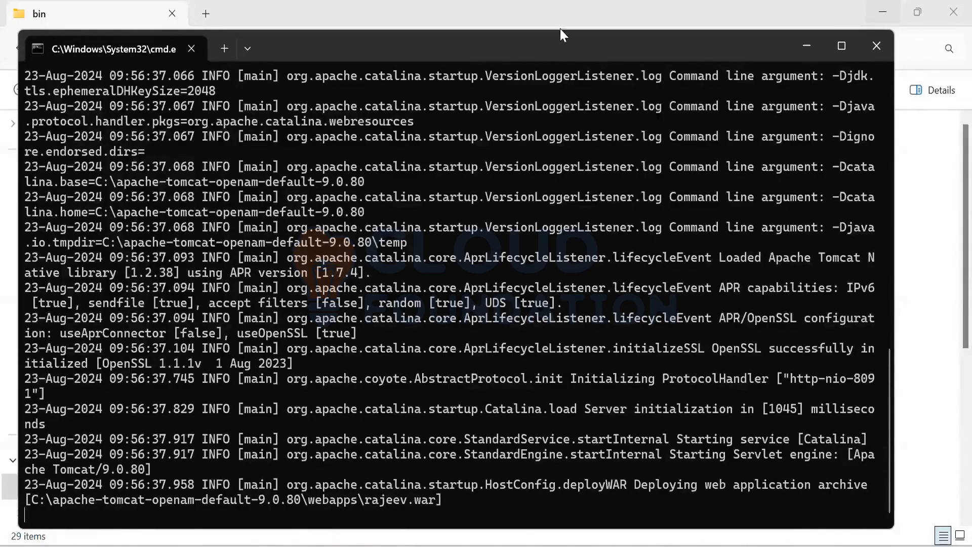
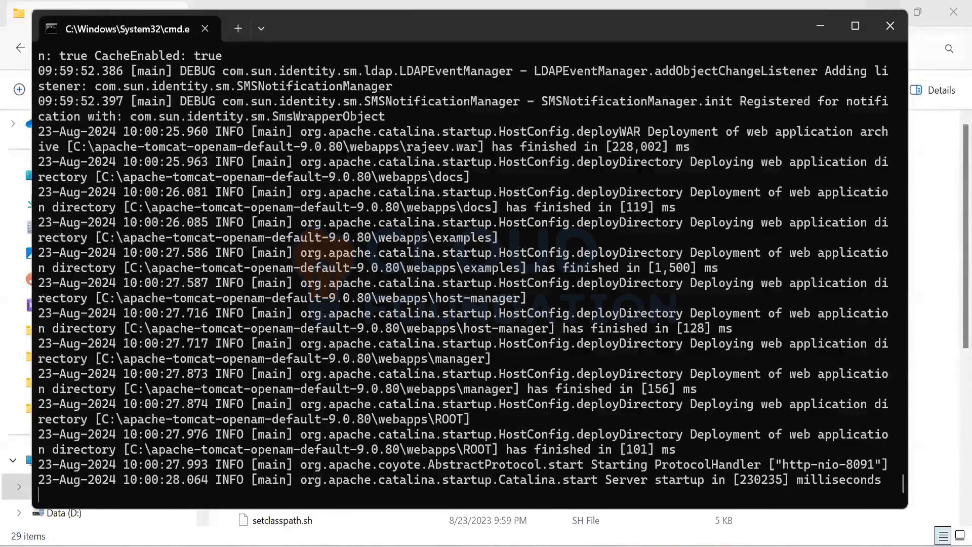
Step: Copy the AM base URL on localhost:8091 from line 2 of the Notepad++ notes and open it in a new Chrome tab
key(alt+Tab)
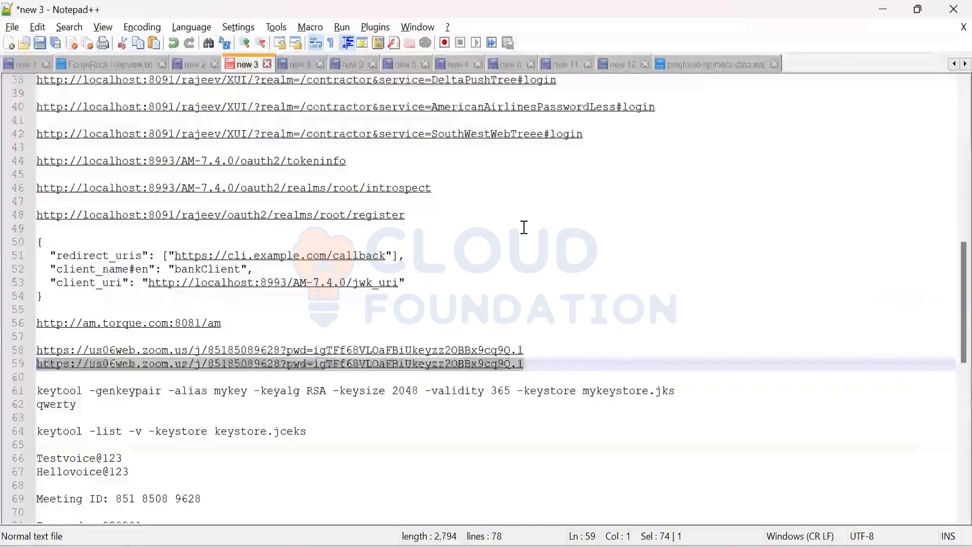
scroll(253, 126, up, 12)
drag(224, 93, 28, 93)
key(ctrl+c)
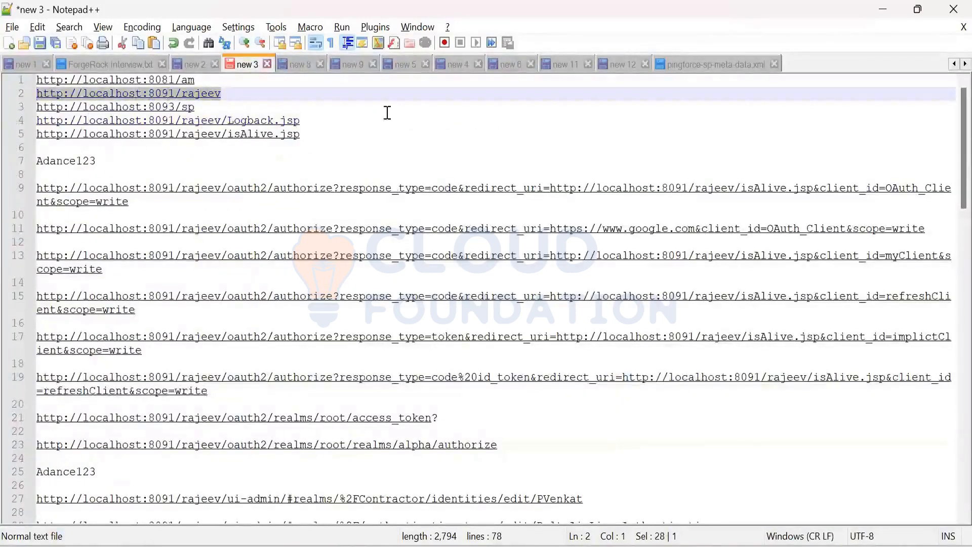
key(alt+Tab)
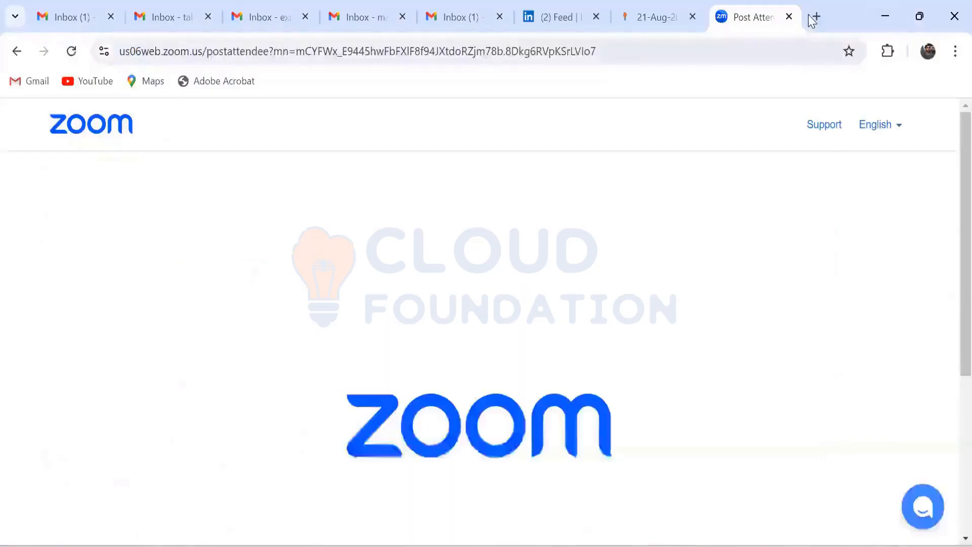
click(816, 16)
click(620, 57)
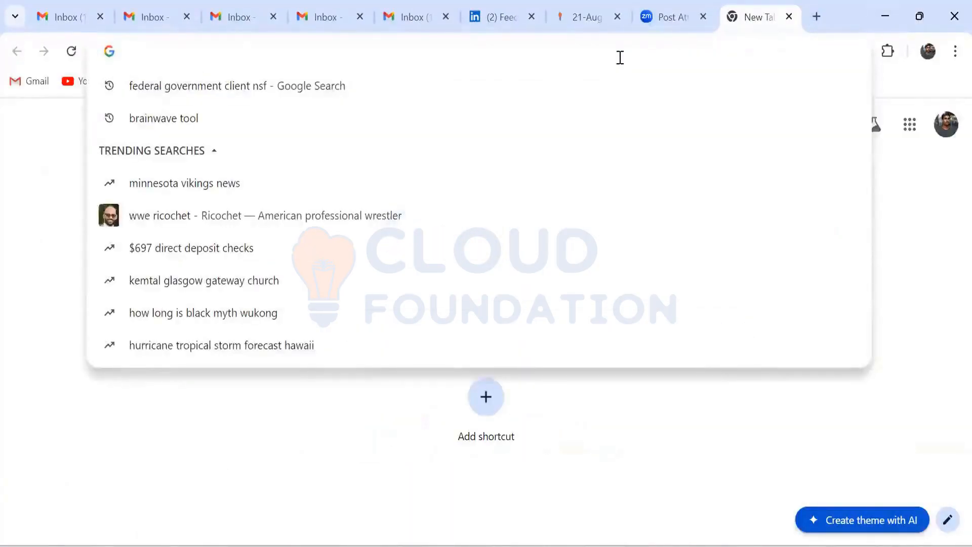
key(ctrl+v)
key(Return)
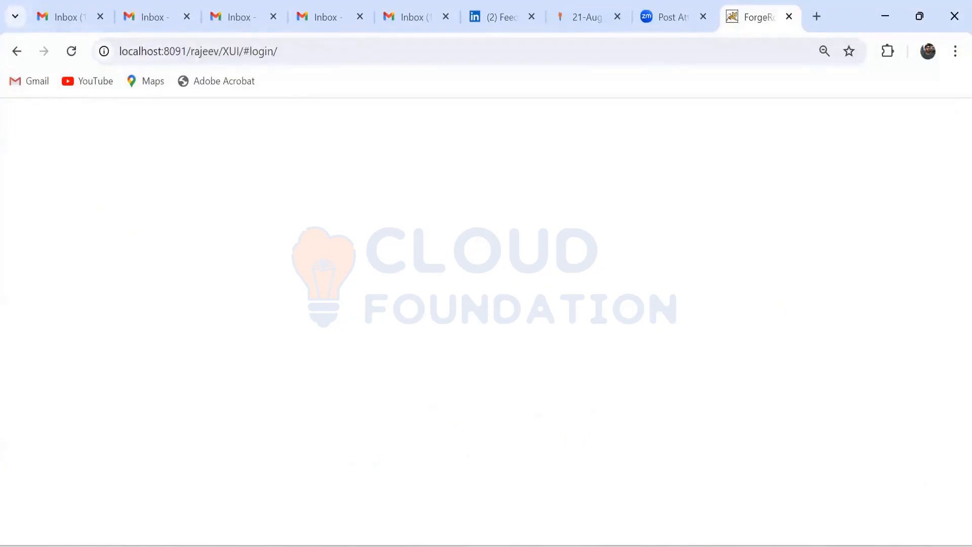
Step: Copy the admin password from the Notepad++ notes and sign in to ForgeRock in Chrome as amAdmin with that password
click(486, 546)
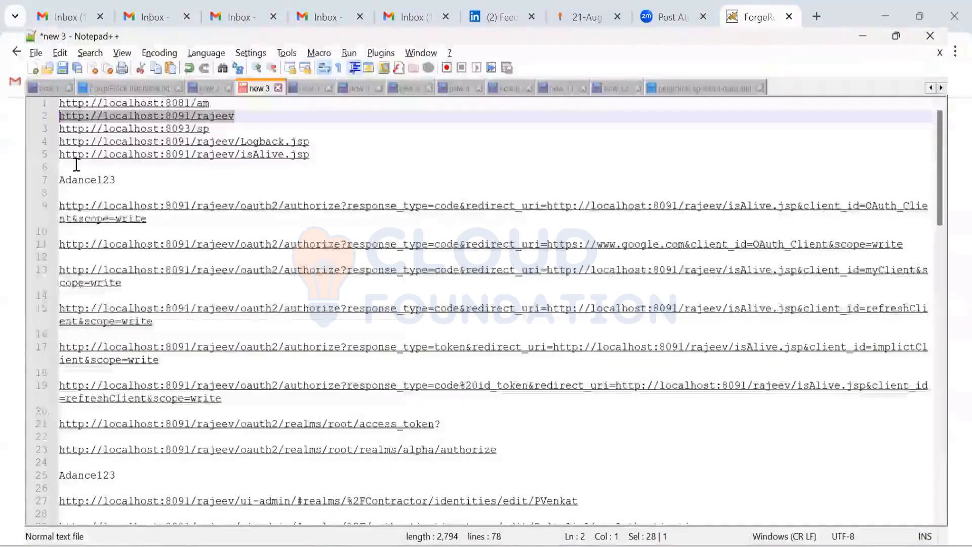
double_click(76, 164)
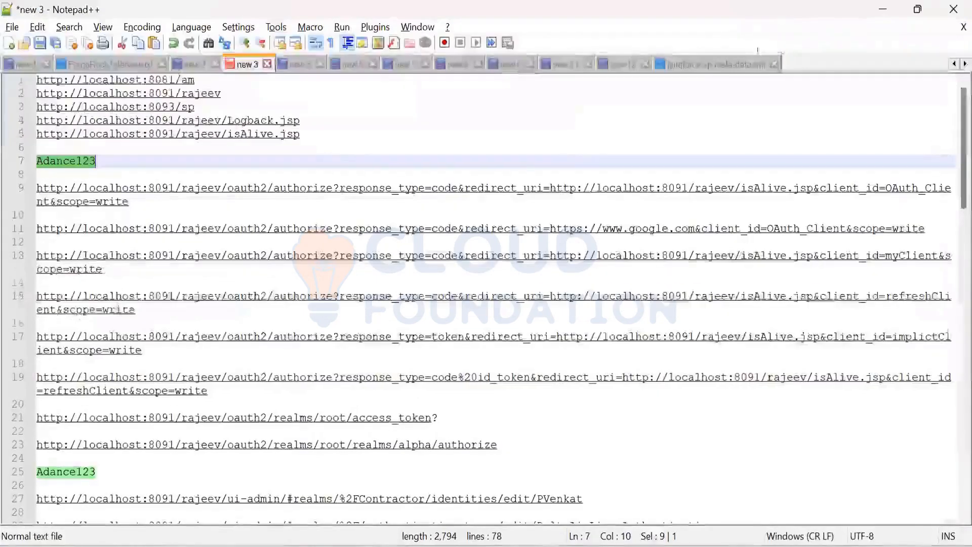
click(884, 10)
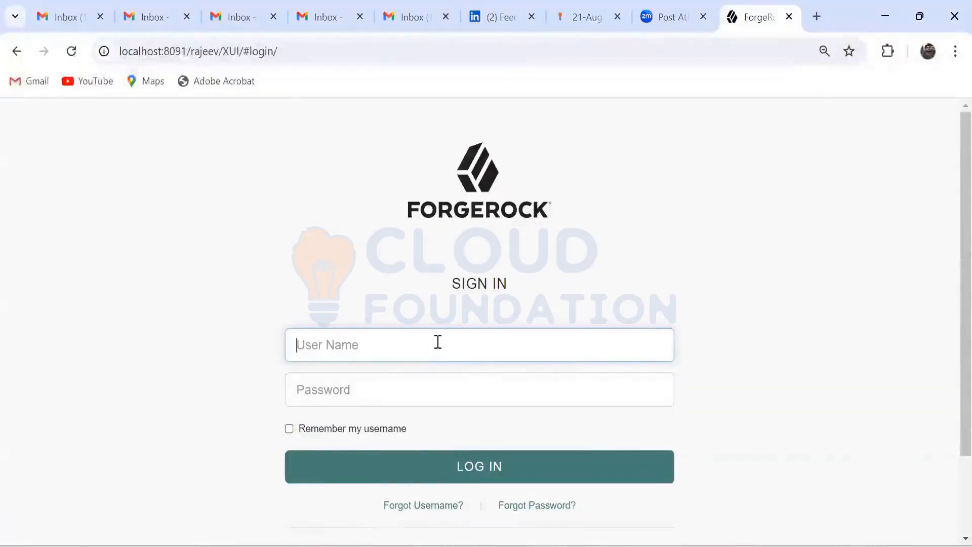
click(438, 343)
click(391, 386)
click(363, 394)
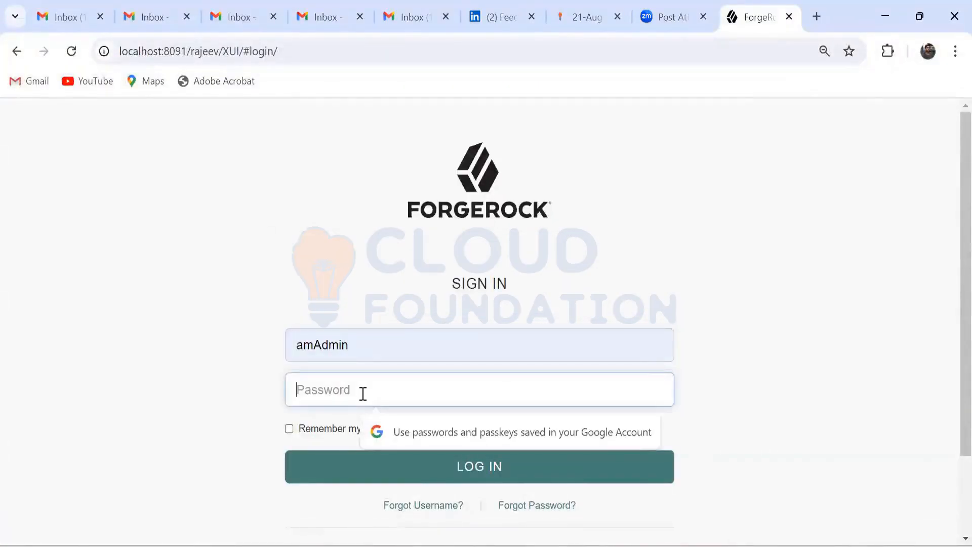
key(ctrl+v)
scroll(435, 370, down, 2)
click(441, 377)
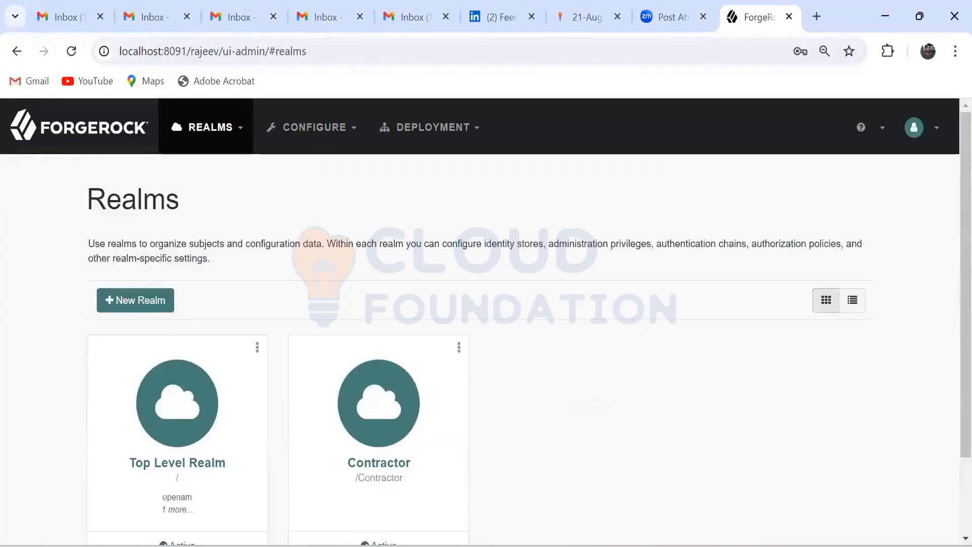
Step: Check the startup log in the openam Tomcat console, then return to the Realms page
mouse_move(740, 480)
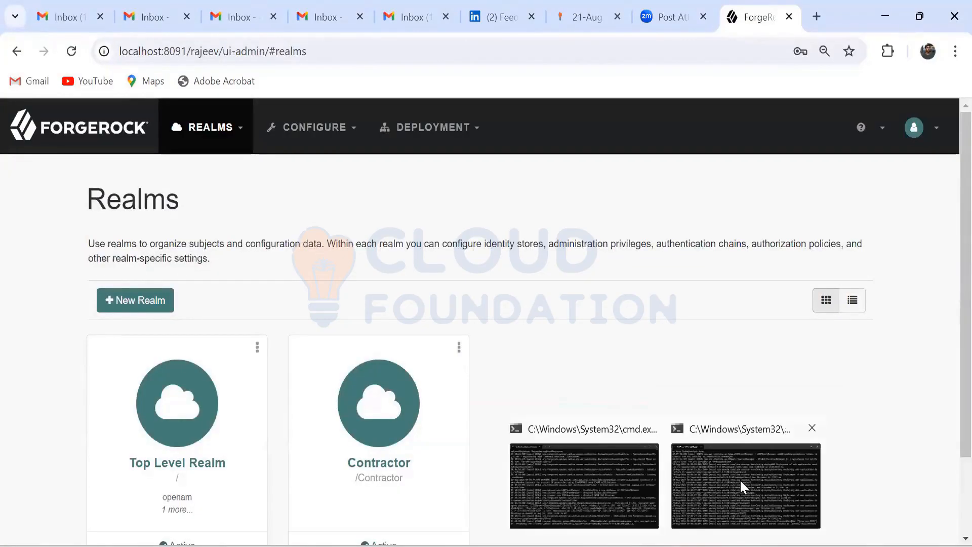
click(740, 479)
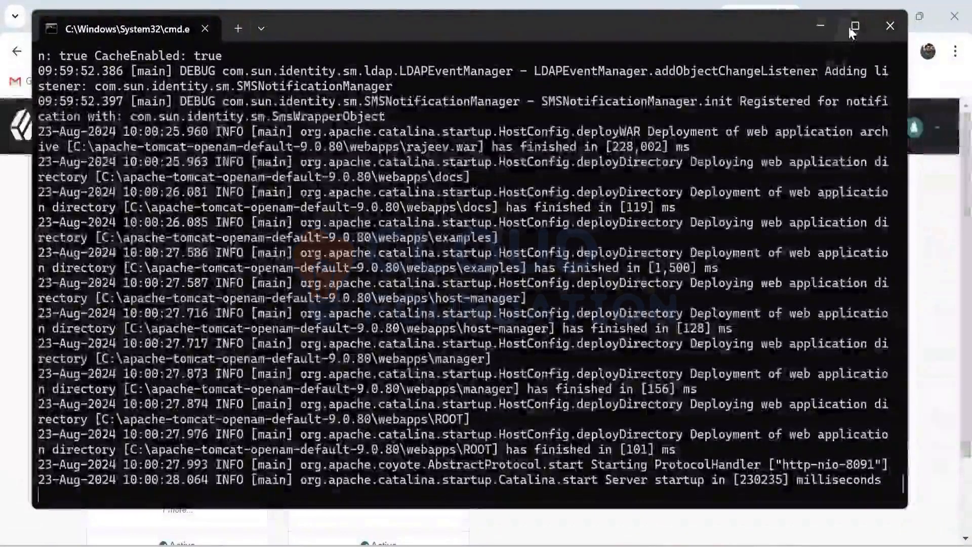
click(821, 25)
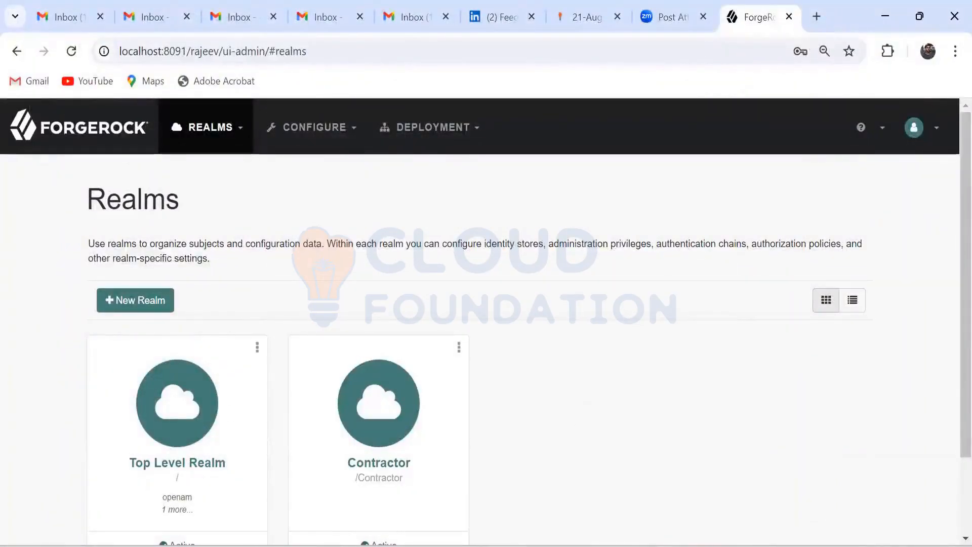
Step: Open the Contractor realm and expand its Applications section to show the OAuth 2.0 entries
click(396, 426)
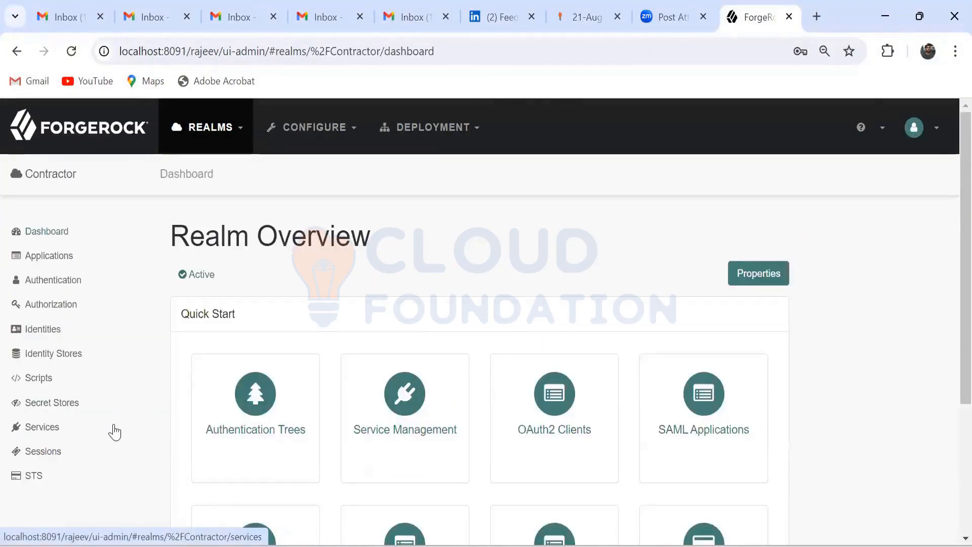
click(53, 261)
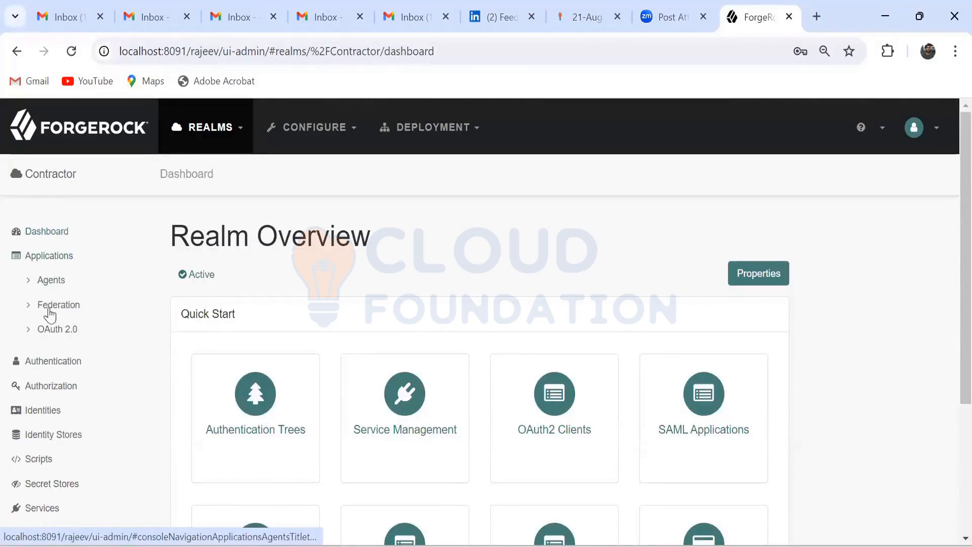
click(50, 261)
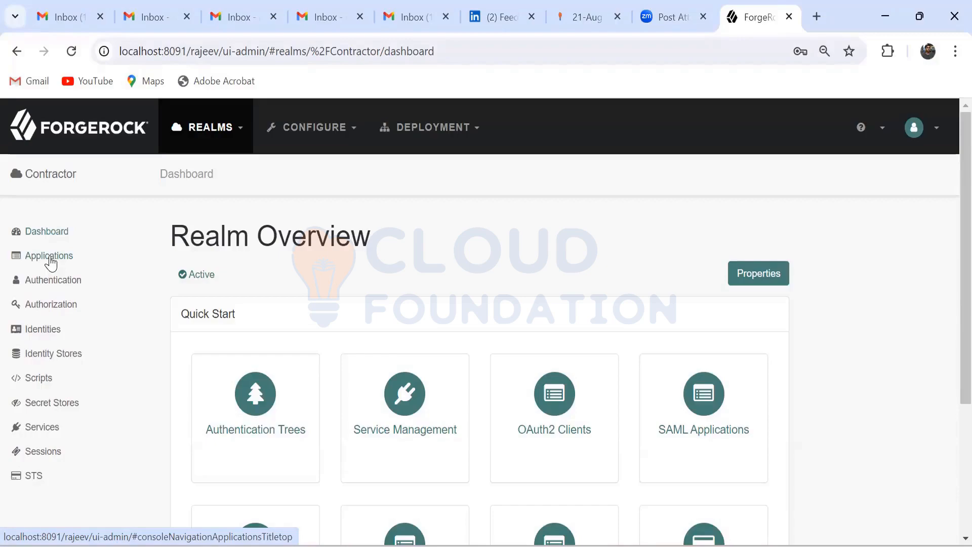
click(51, 261)
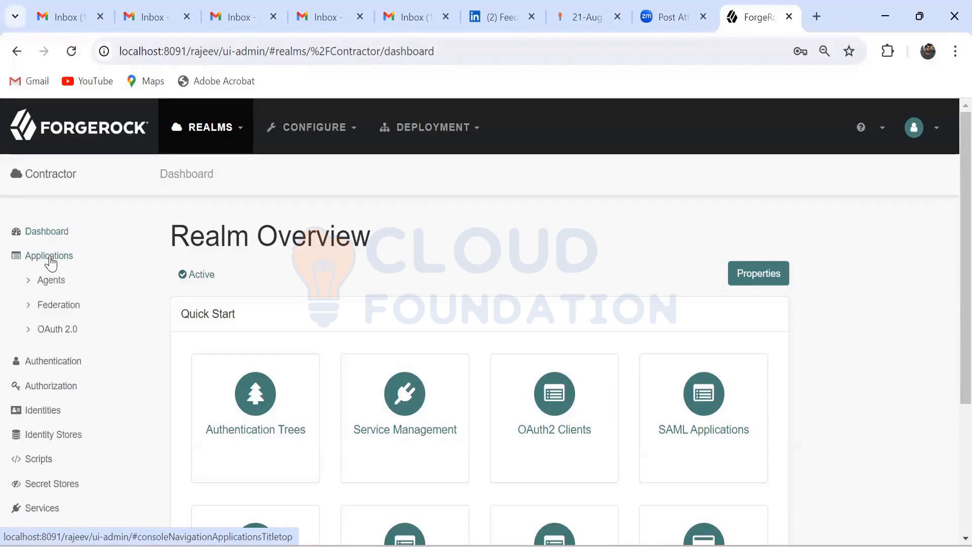
click(51, 334)
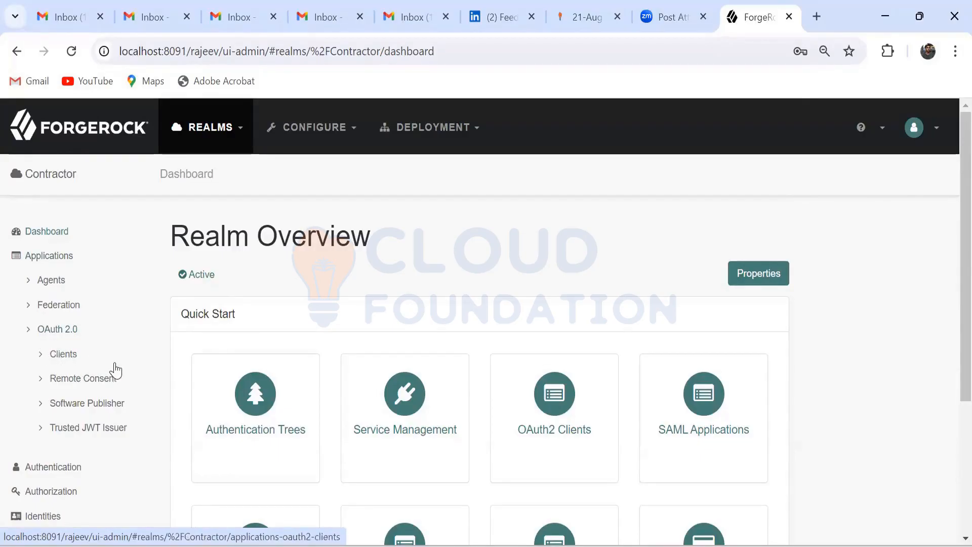
Step: Expand Federation in the Contractor realm's Applications and show its Circles of Trust
scroll(115, 371, down, 2)
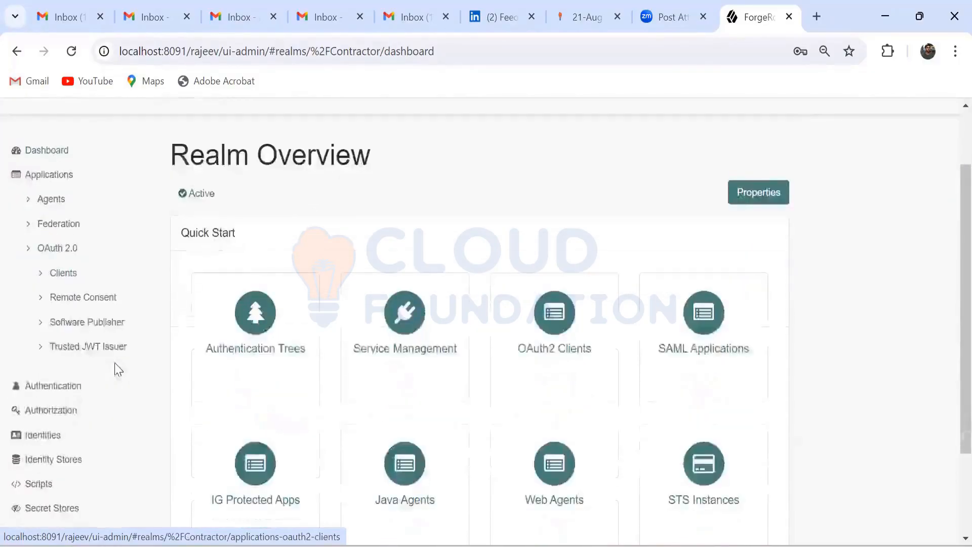
click(30, 258)
click(28, 226)
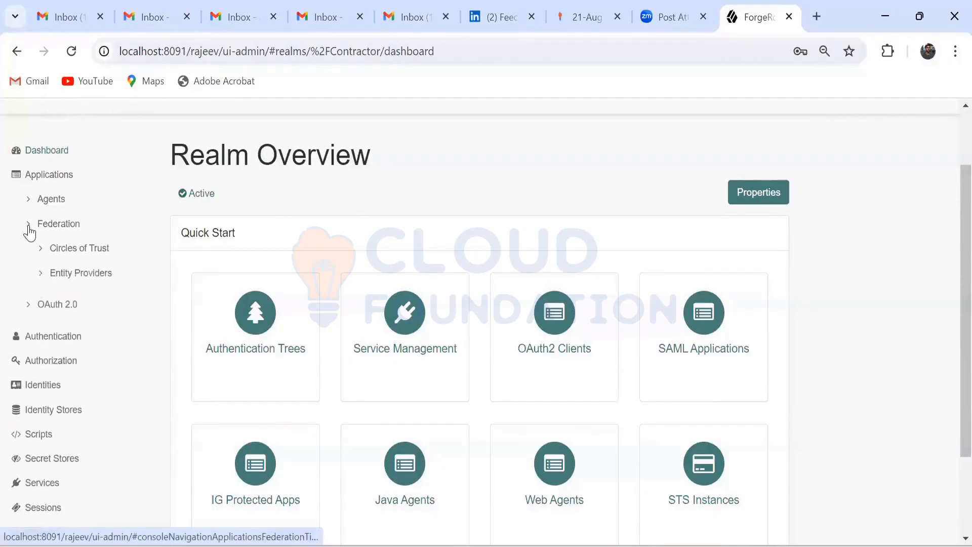
click(56, 250)
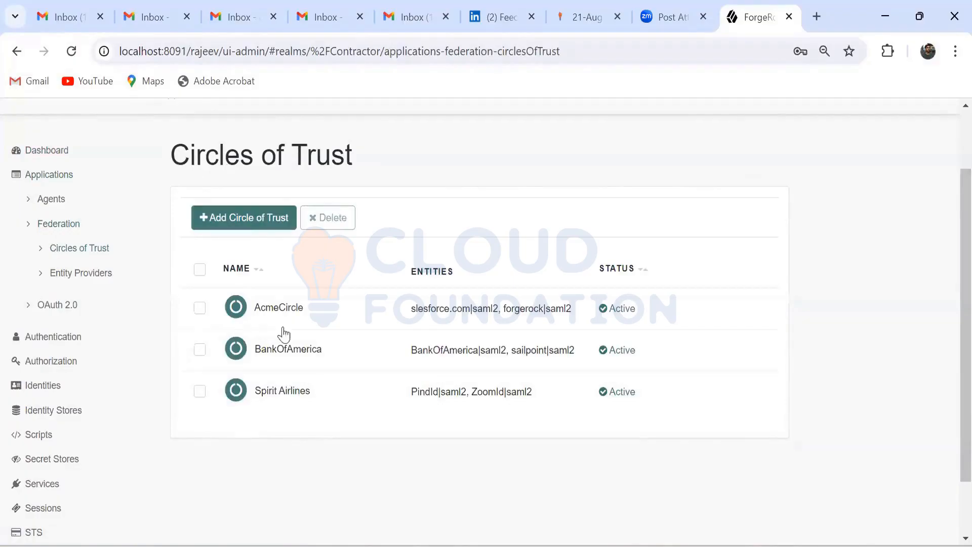
click(263, 218)
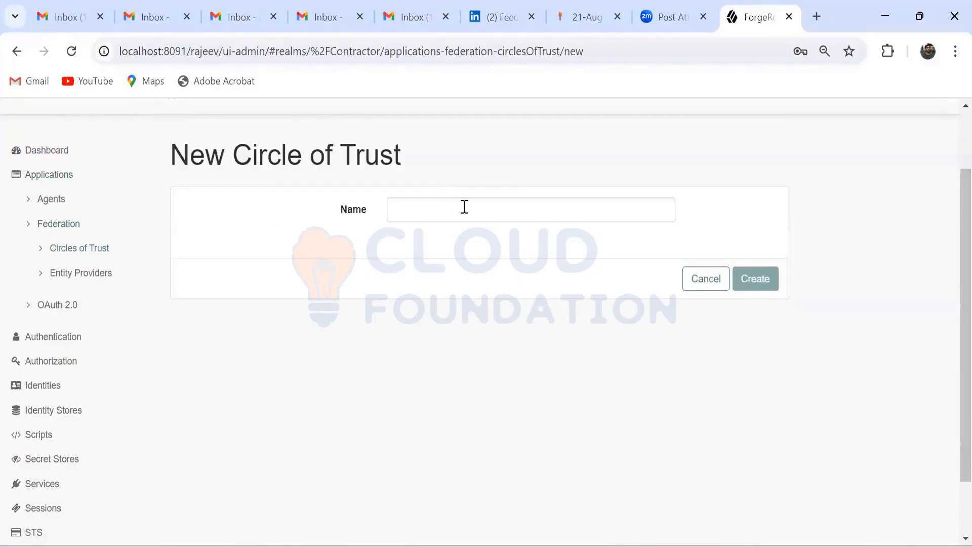
click(464, 206)
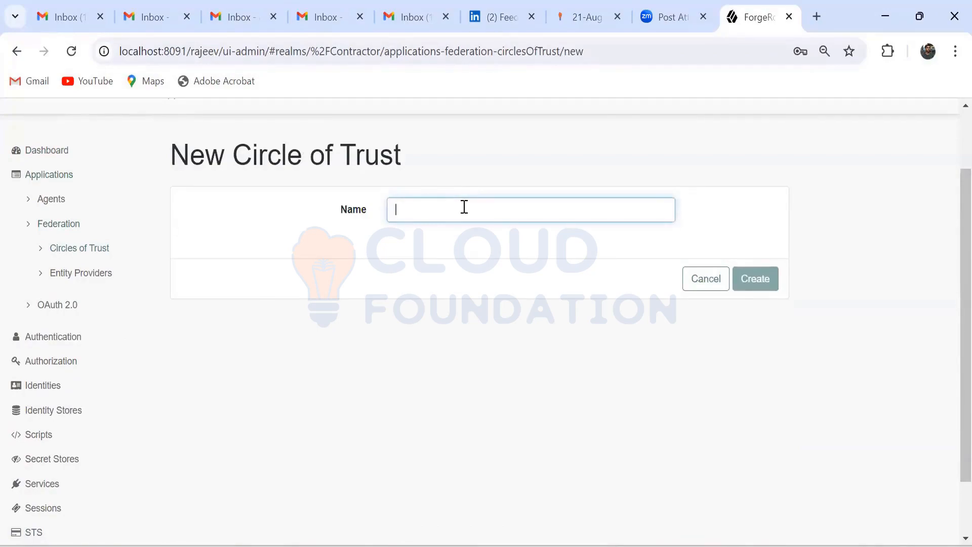
click(345, 348)
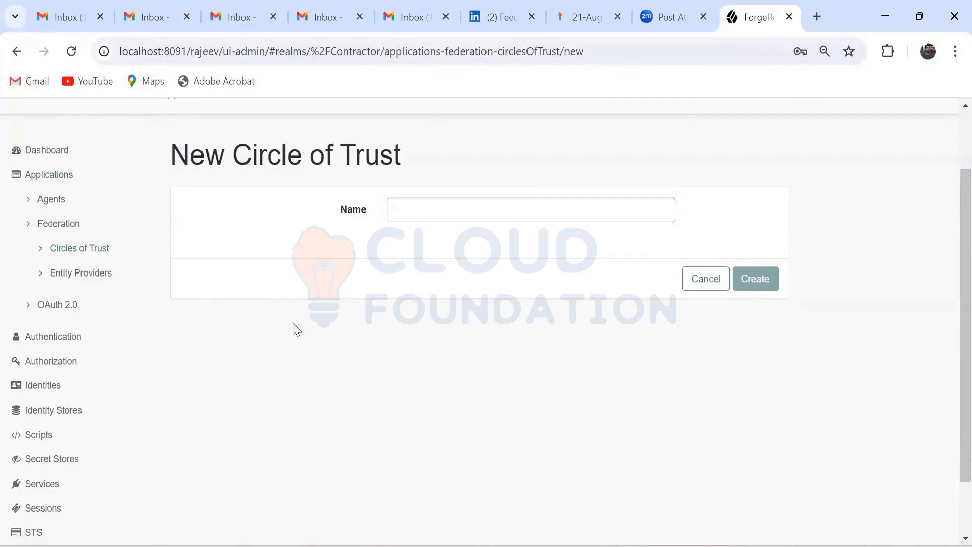
click(101, 251)
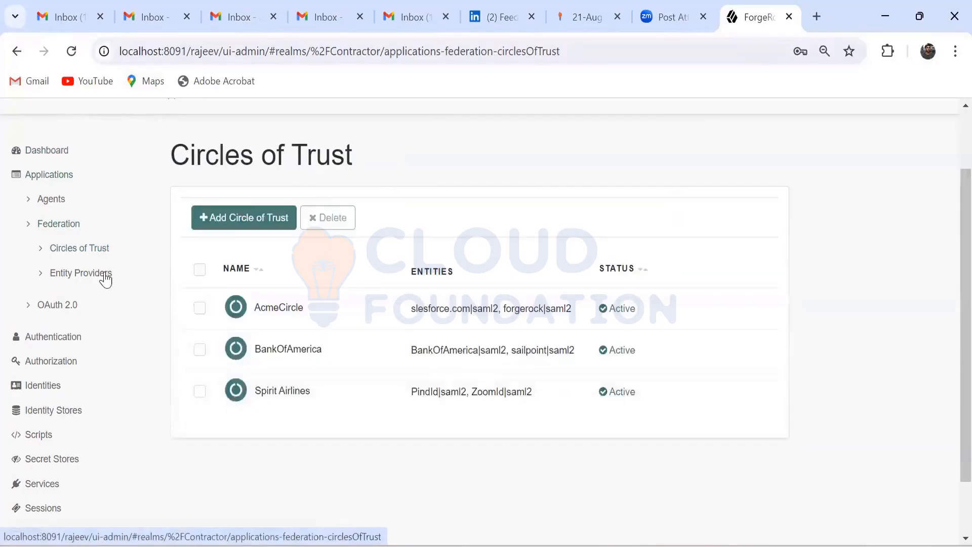
Step: Show the Contractor realm's Entity Providers and start adding a hosted entity provider
click(81, 274)
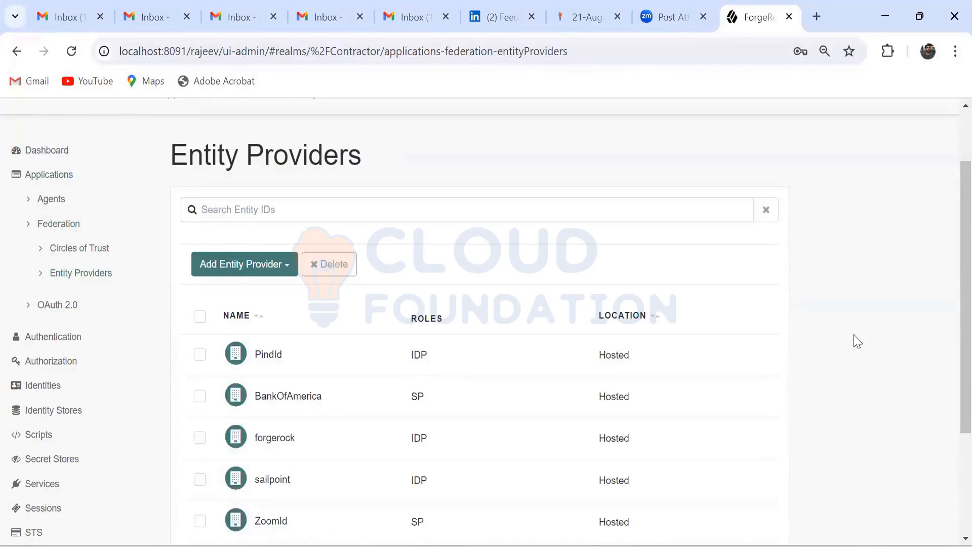
scroll(856, 341, down, 2)
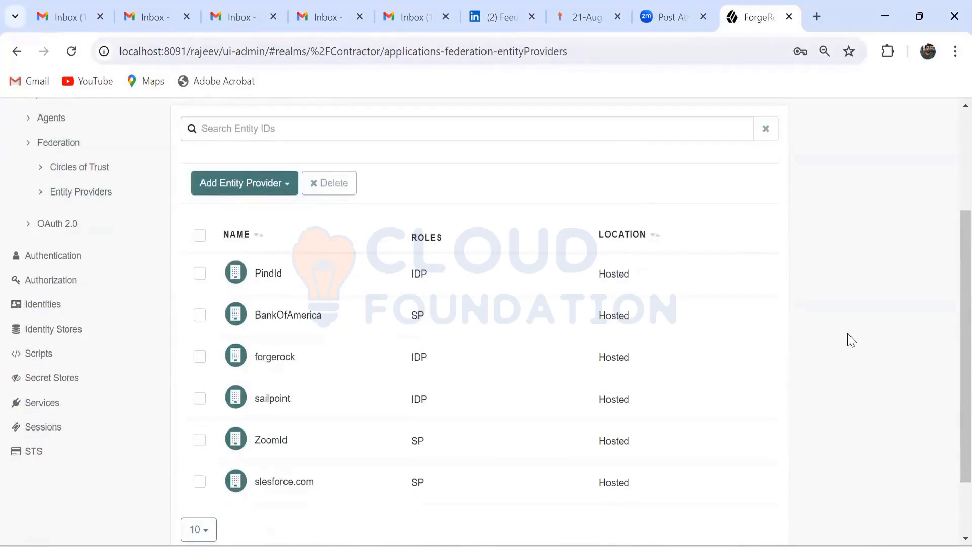
click(287, 189)
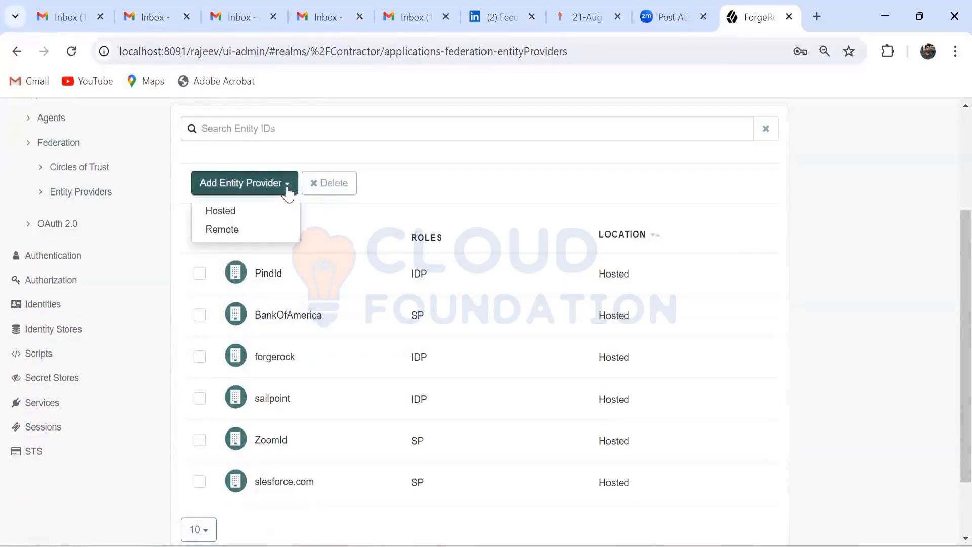
click(260, 211)
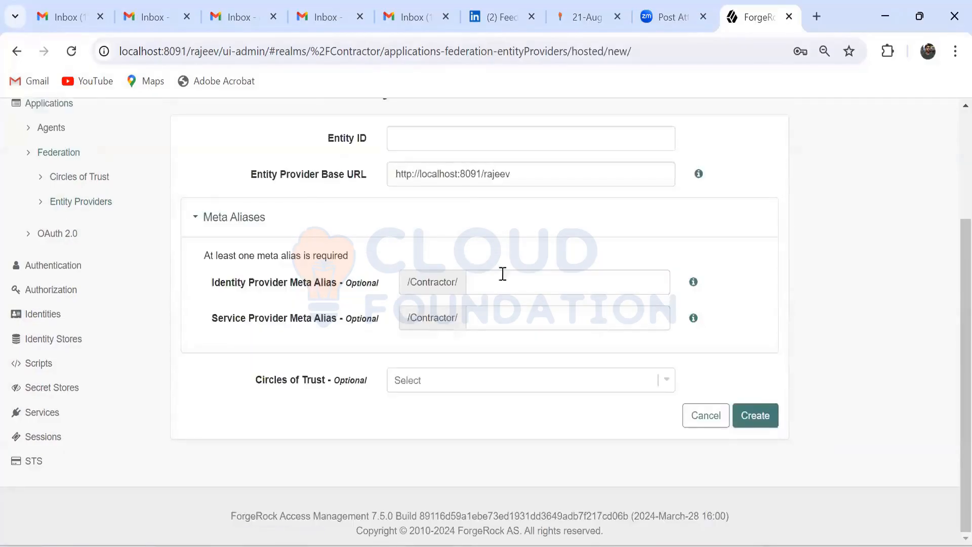
Step: Copy the Entity Provider Base URL into the Entity ID of the new hosted entity provider
scroll(582, 314, up, 3)
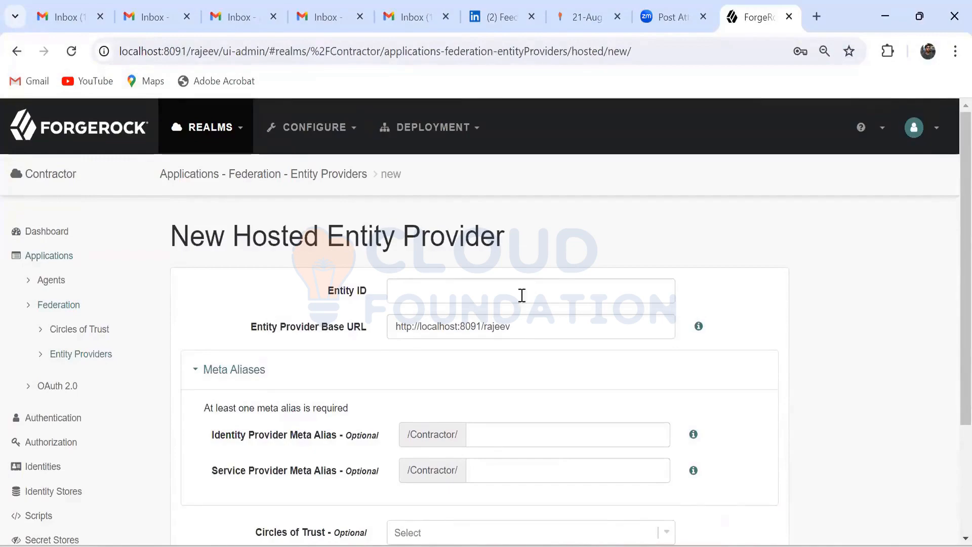
drag(514, 327, 368, 323)
key(ctrl+c)
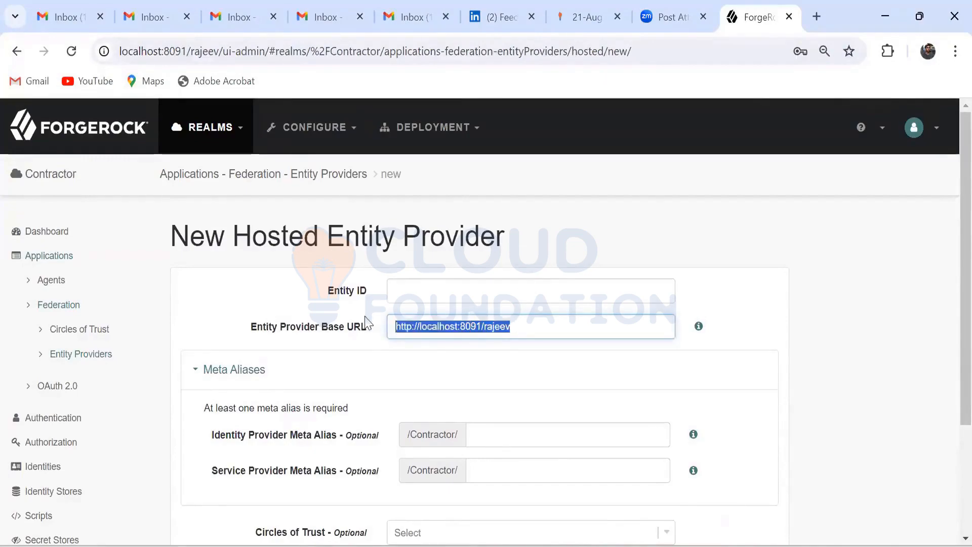
click(495, 293)
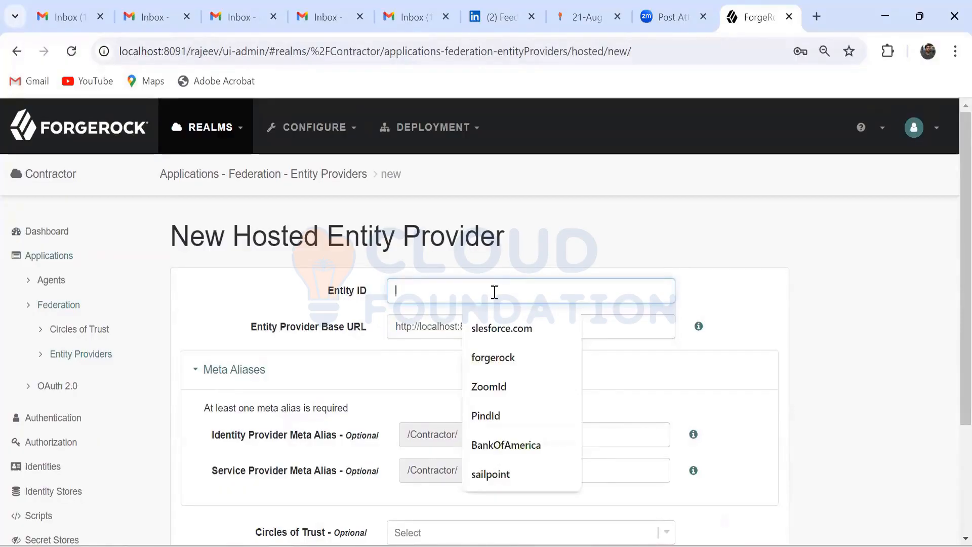
key(ctrl+v)
click(727, 302)
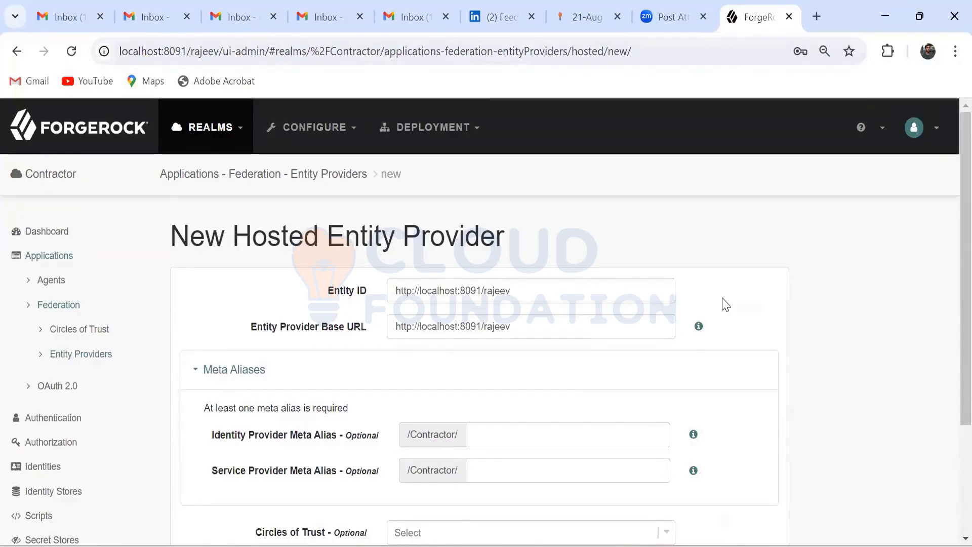
Step: Set the Identity Provider Meta Alias of the new hosted entity provider to idp
scroll(727, 304, down, 2)
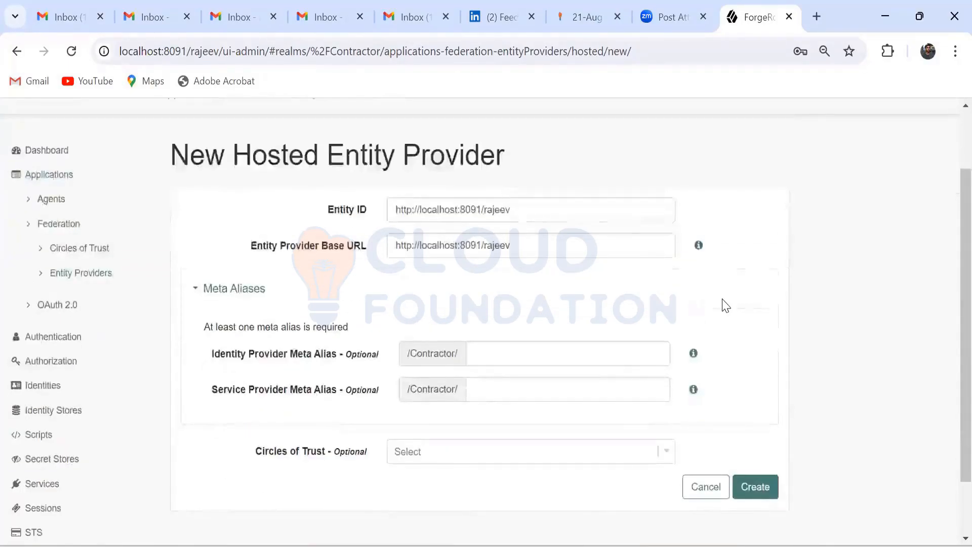
click(520, 354)
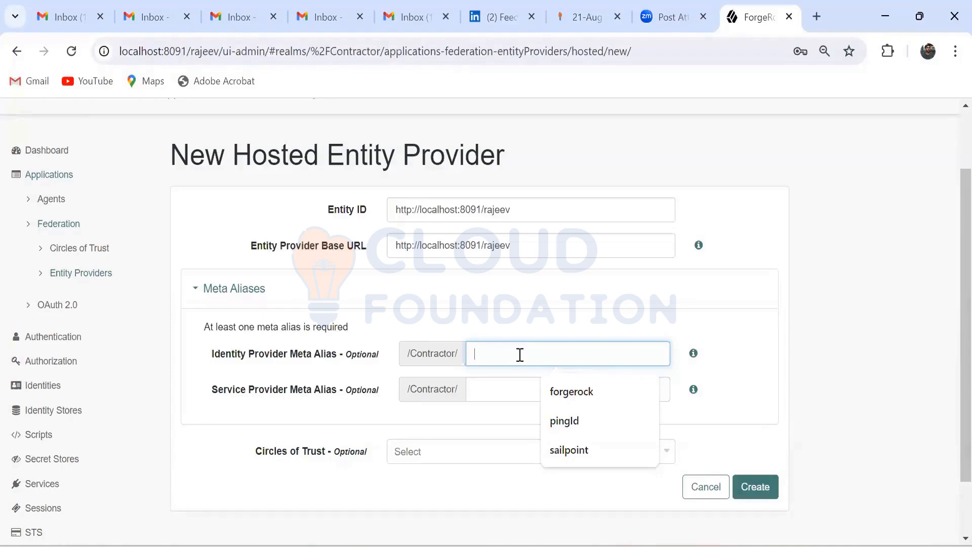
text(idp)
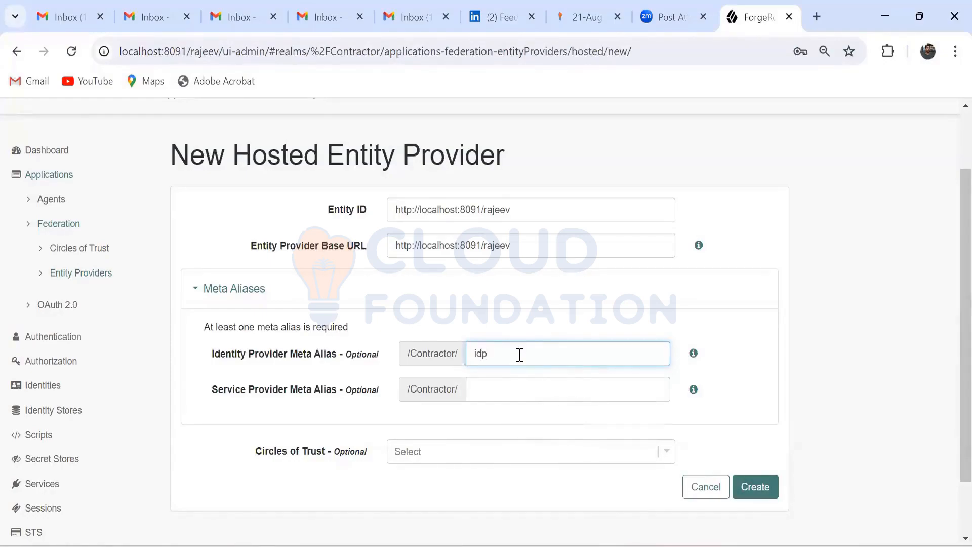
click(725, 349)
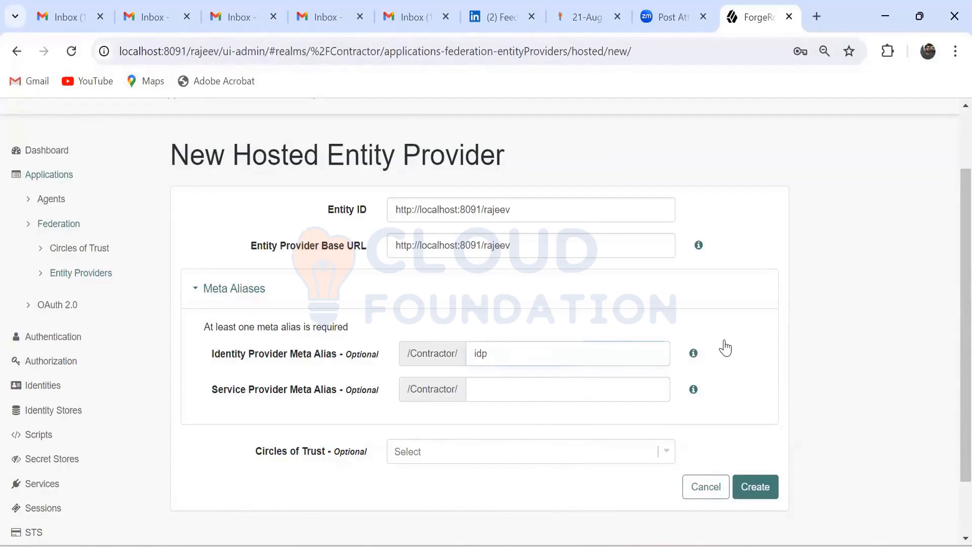
Step: Assign the BankOfAmerica circle of trust to the hosted entity provider and create it
click(666, 451)
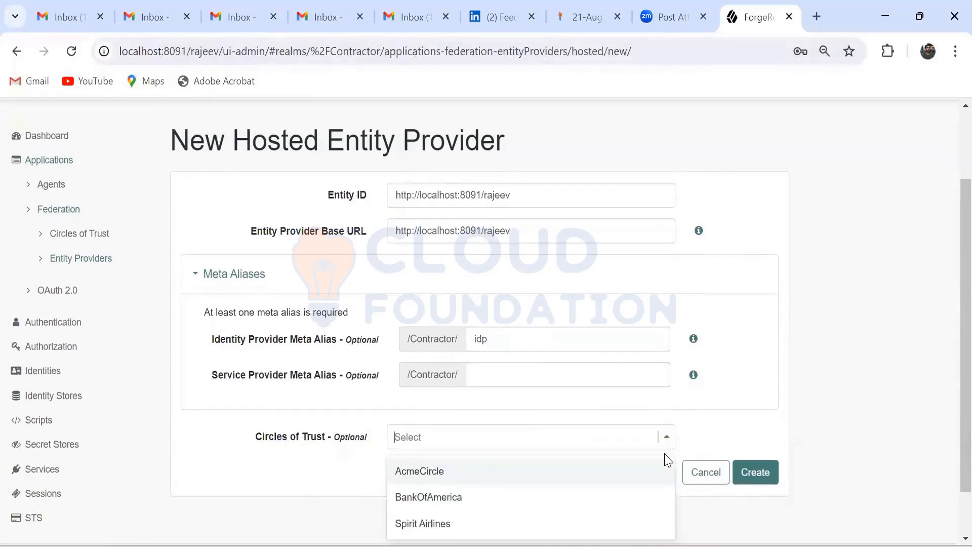
scroll(775, 403, down, 1)
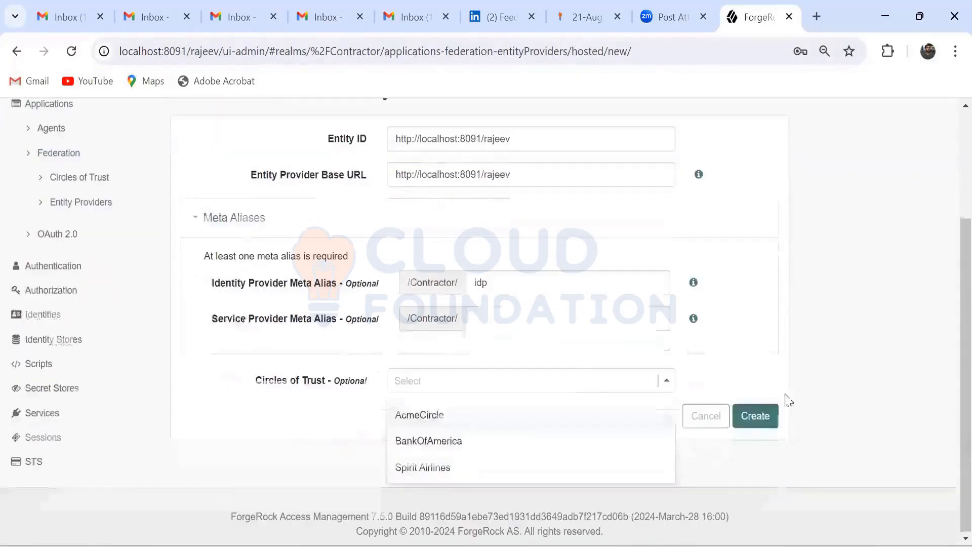
click(535, 441)
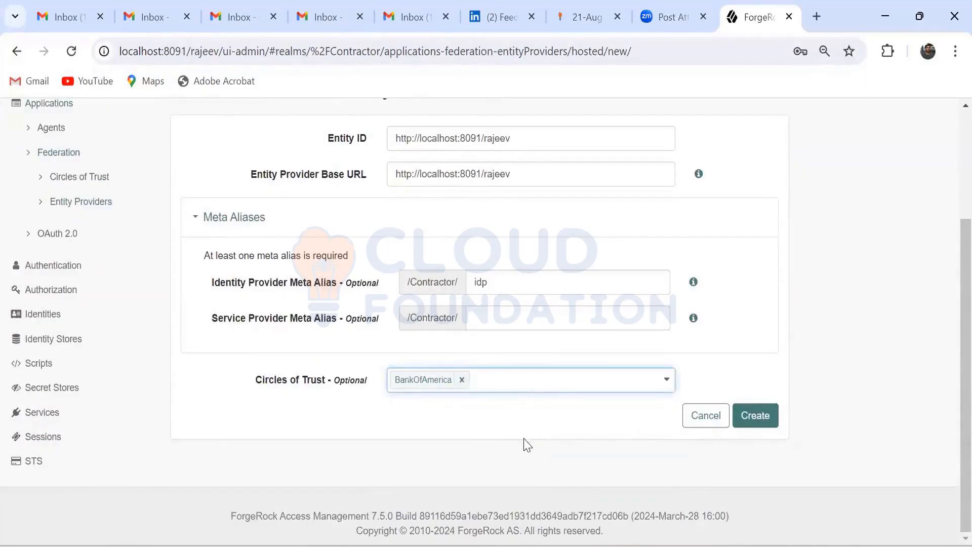
click(751, 418)
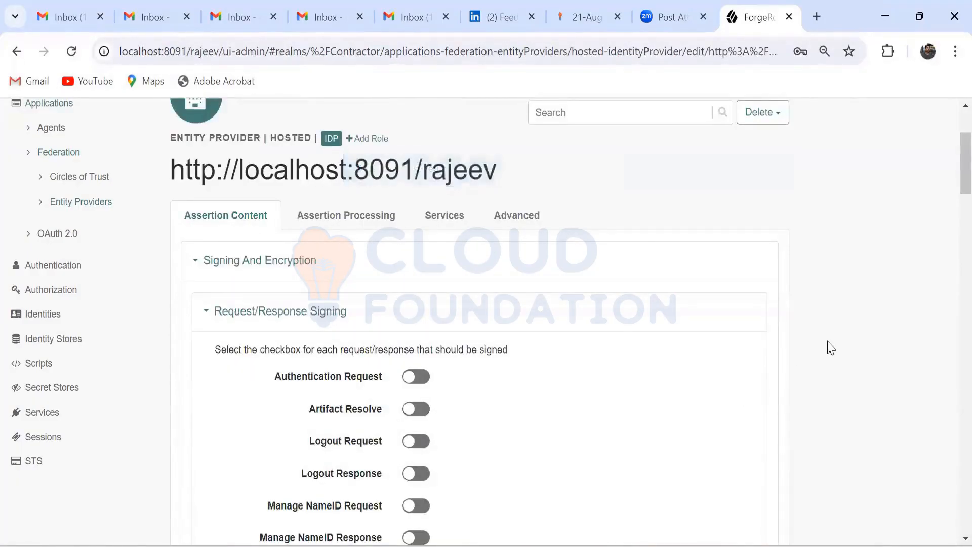
Step: Look over the new identity provider's signing and encryption settings and consult the saved localhost URLs in Notepad++
scroll(828, 348, down, 2)
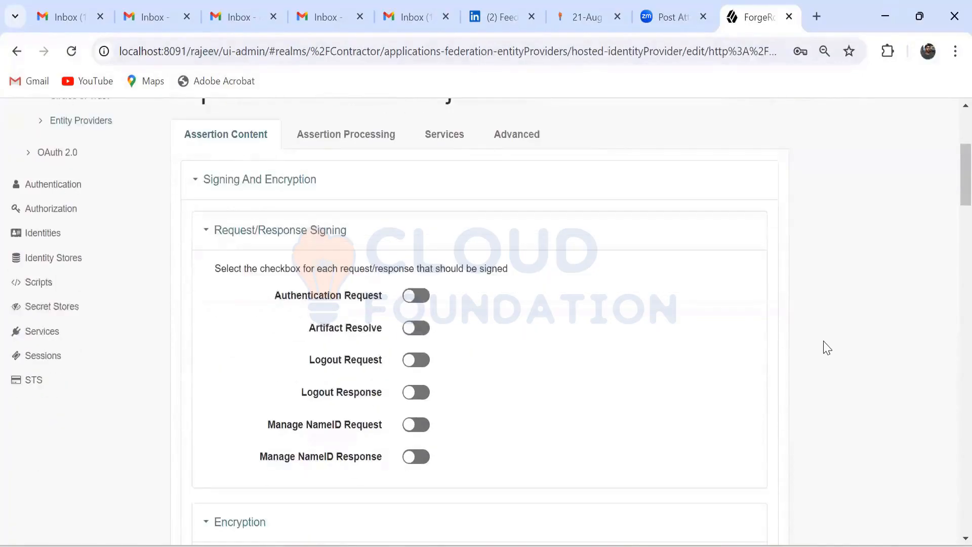
scroll(827, 347, down, 2)
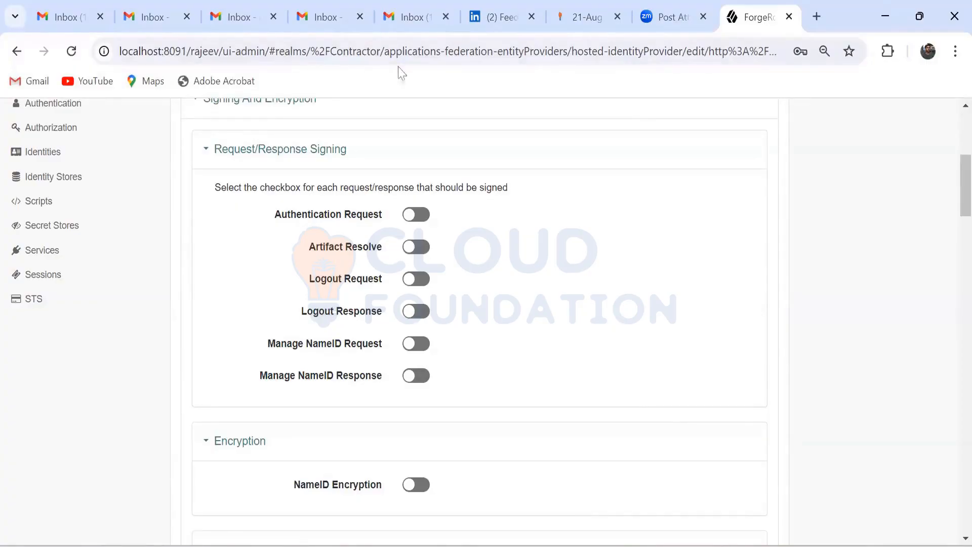
key(alt+Tab)
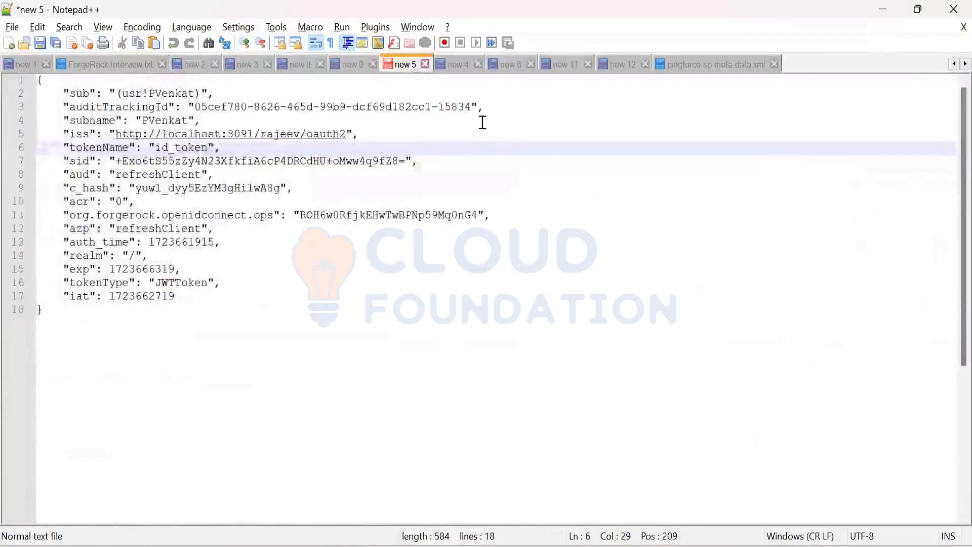
click(457, 64)
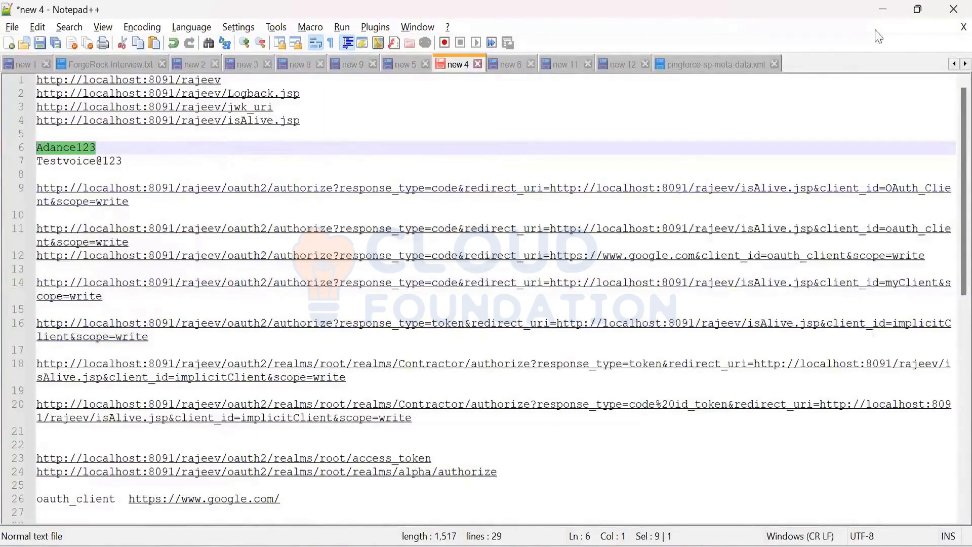
click(886, 13)
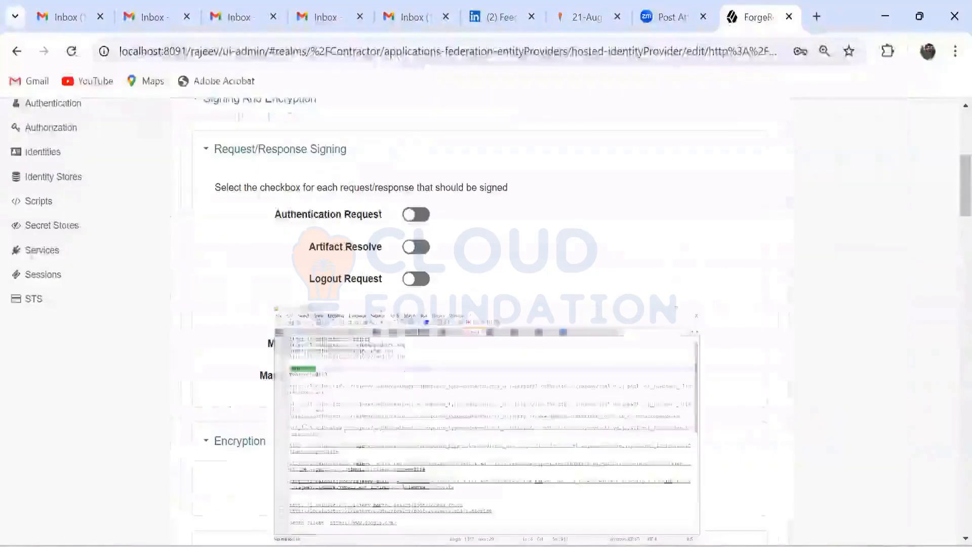
Step: Check the startup logs in the two Tomcat server consoles
mouse_move(665, 546)
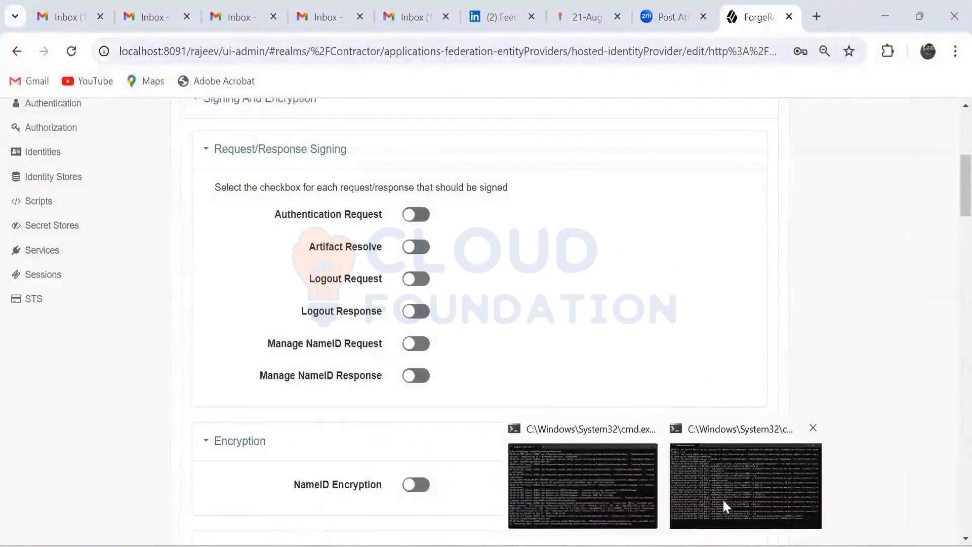
click(722, 499)
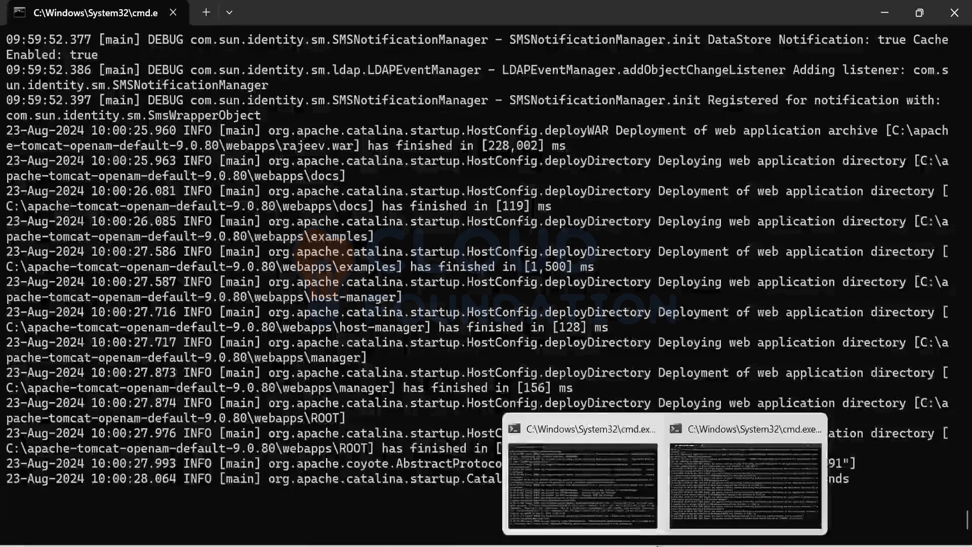
click(595, 471)
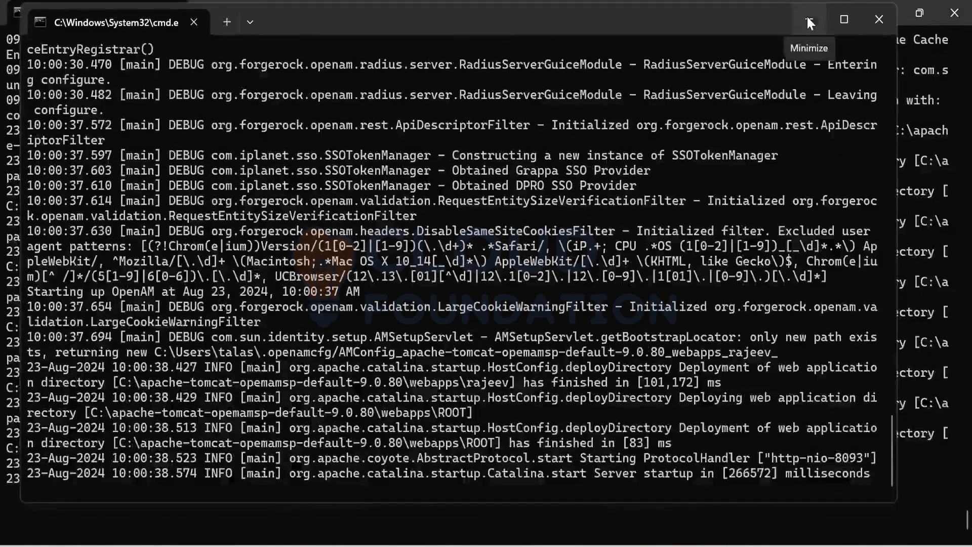
click(806, 15)
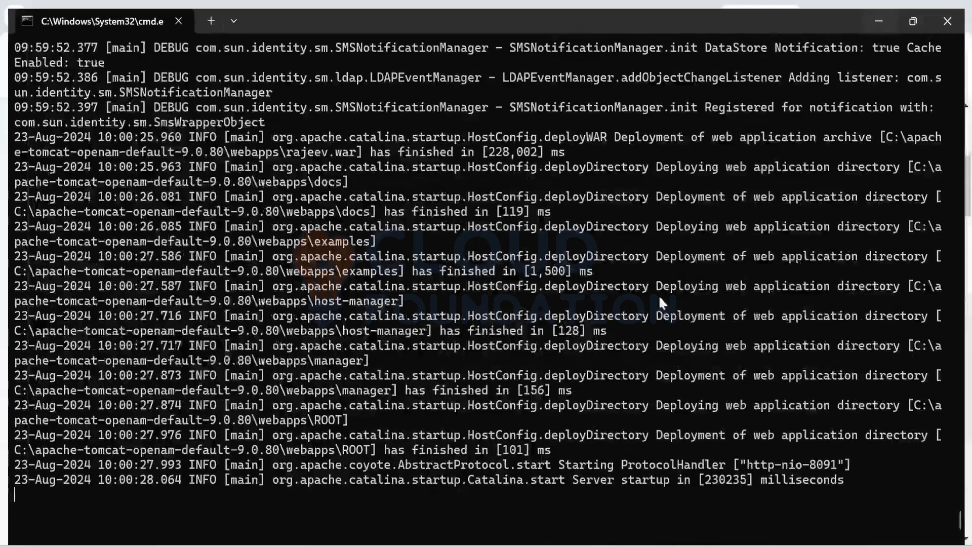
key(alt+Tab)
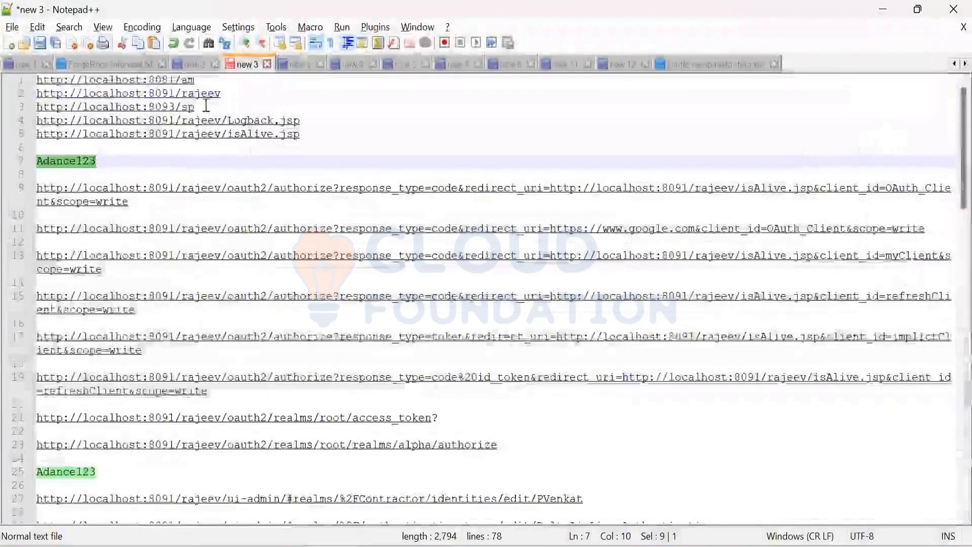
drag(199, 107, 36, 106)
key(ctrl+c)
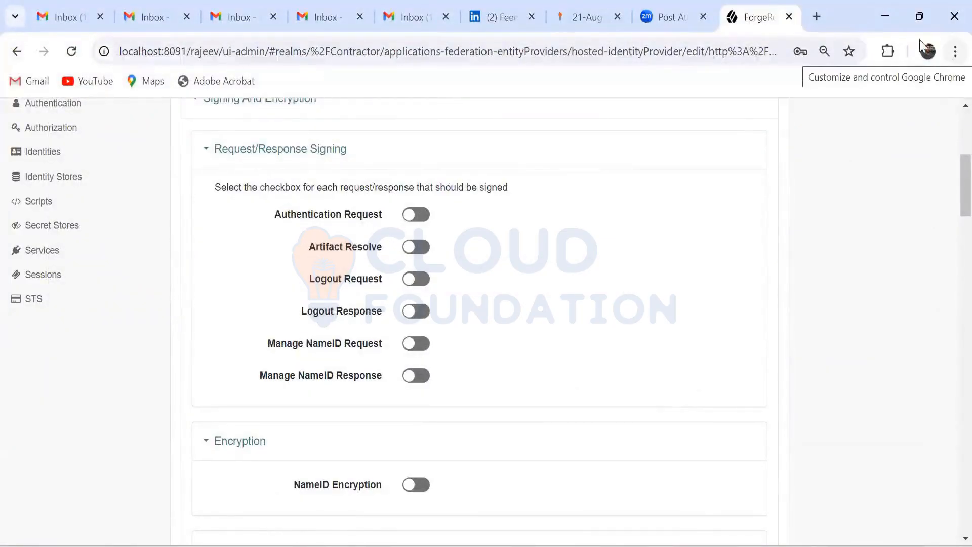
click(885, 16)
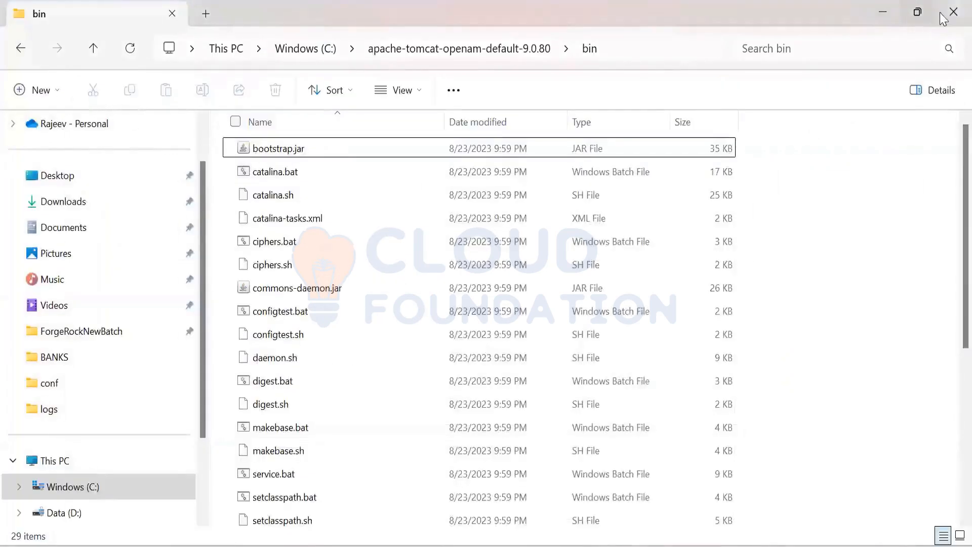
click(883, 12)
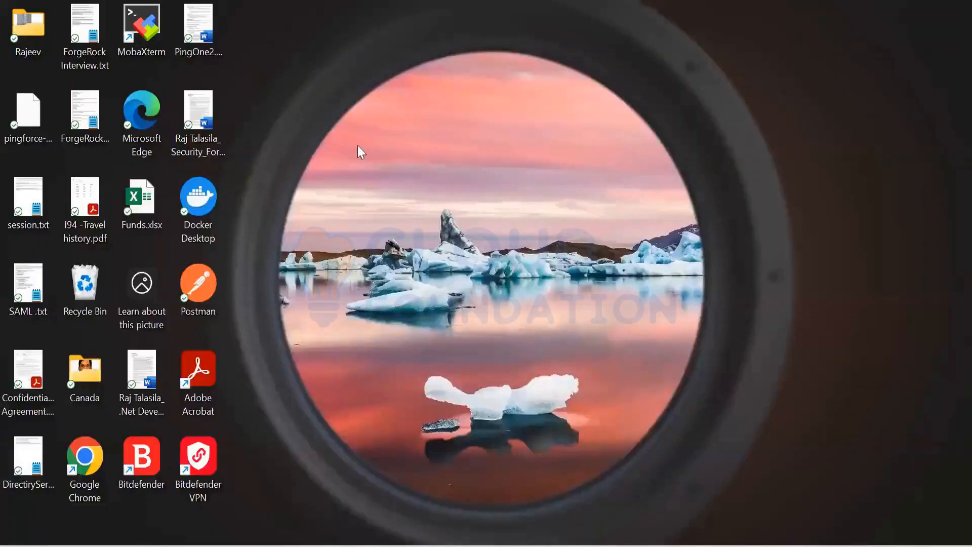
double_click(156, 133)
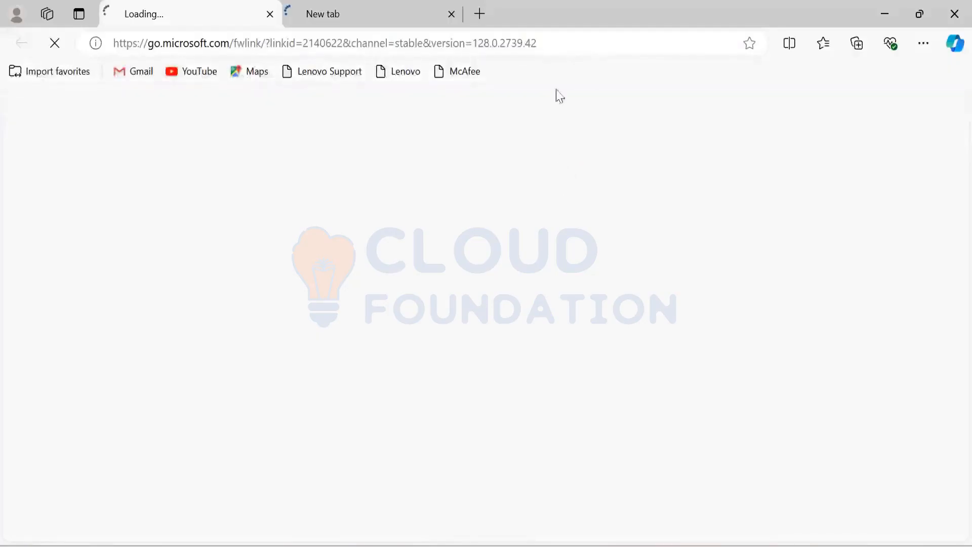
click(383, 24)
click(451, 14)
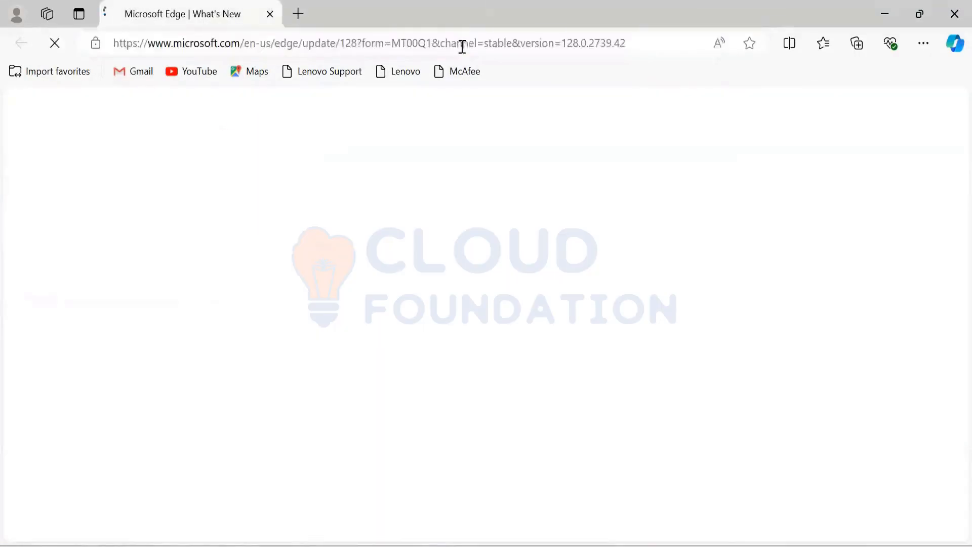
click(463, 44)
key(BackSpace)
key(ctrl+v)
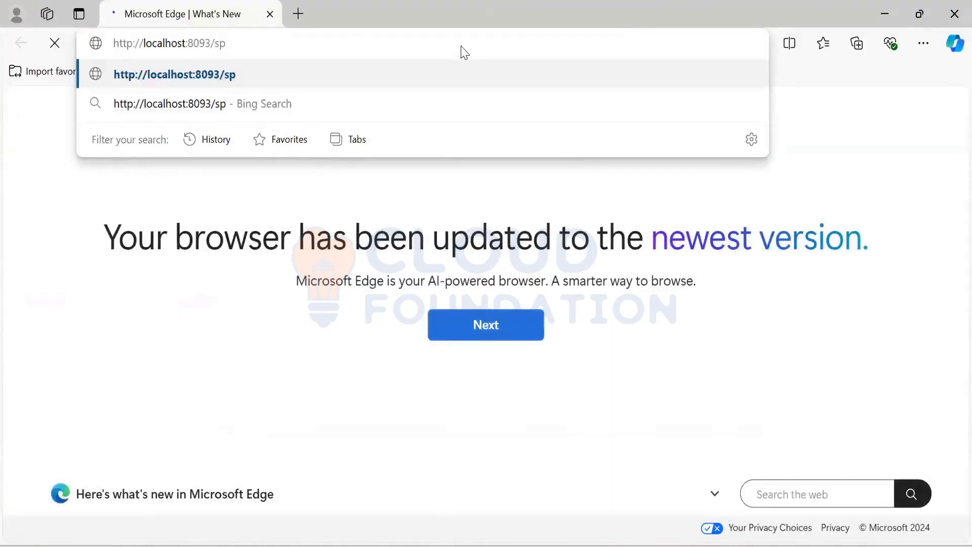
key(Return)
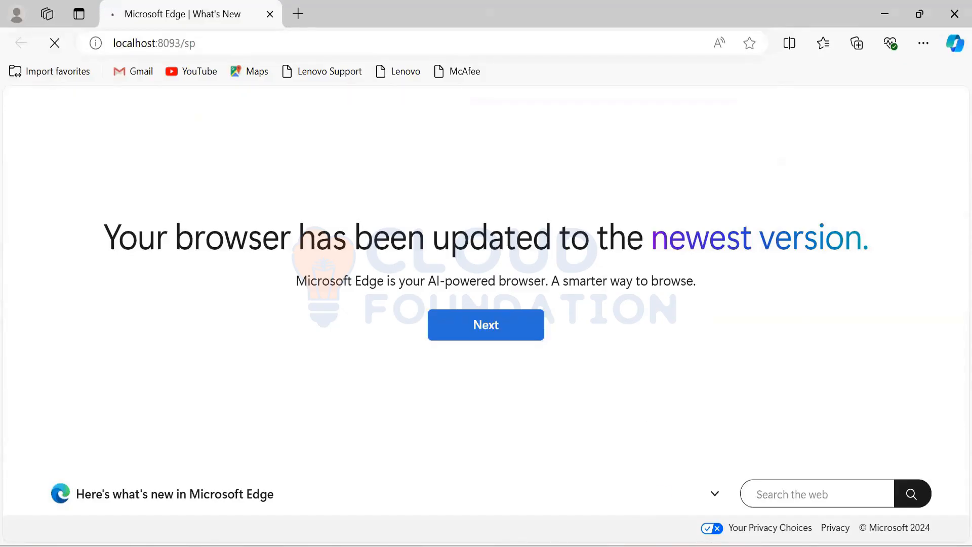
Step: Check the service provider Tomcat console's startup log while the page loads in Edge
mouse_move(658, 519)
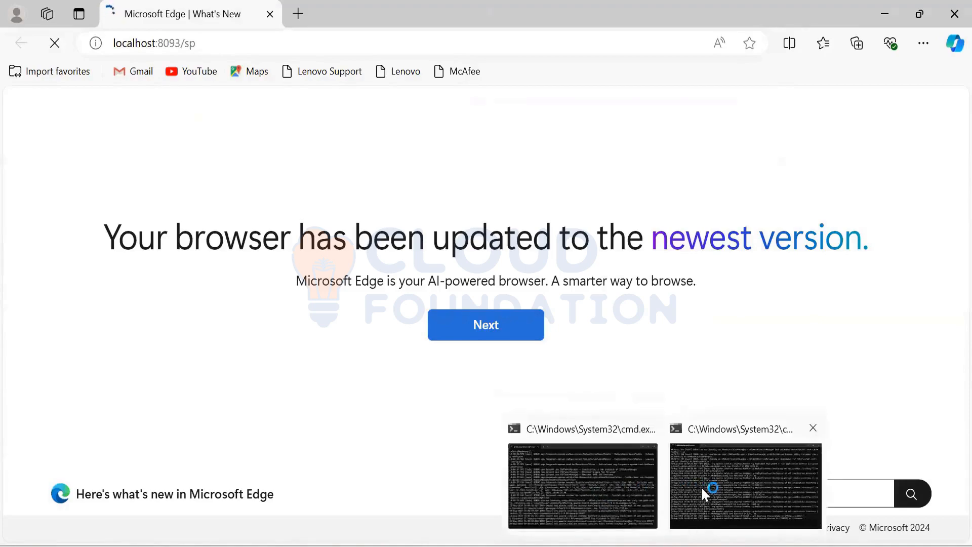
click(557, 484)
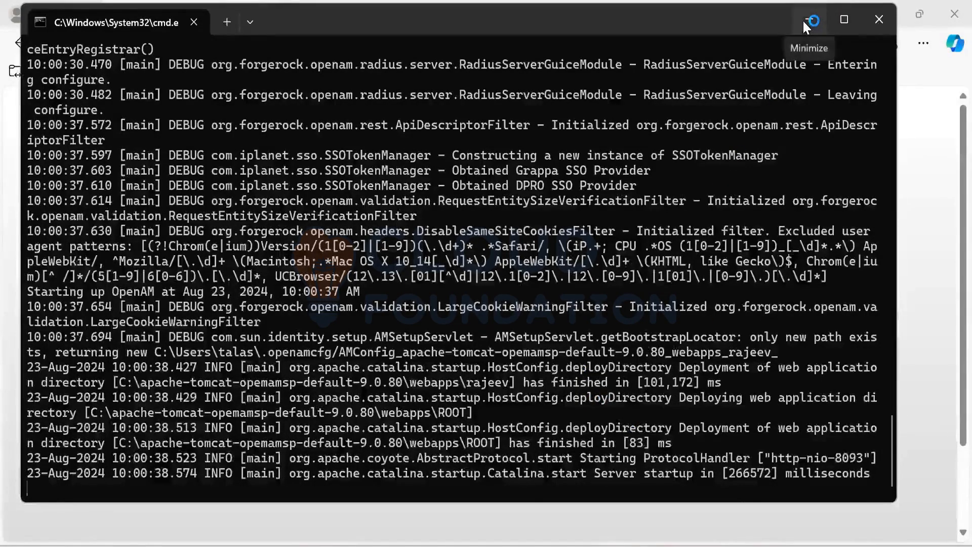
click(801, 23)
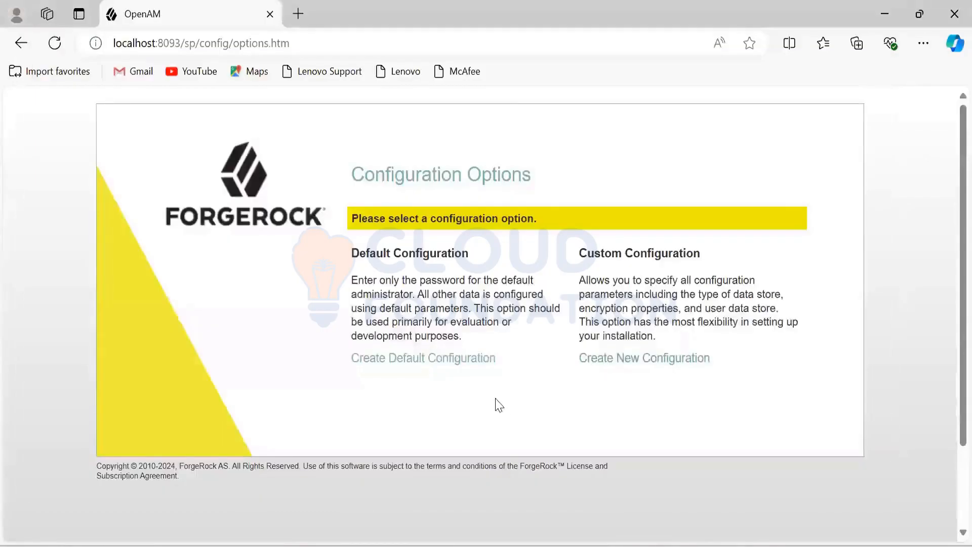
Step: Start the default configuration of the service provider's AM instance and accept the license agreement
click(451, 362)
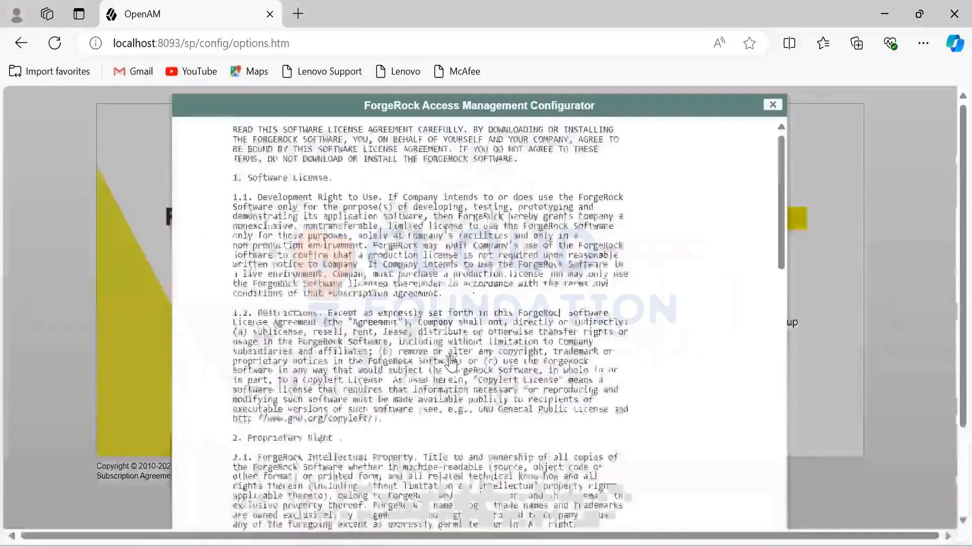
scroll(568, 338, down, 15)
scroll(569, 338, down, 5)
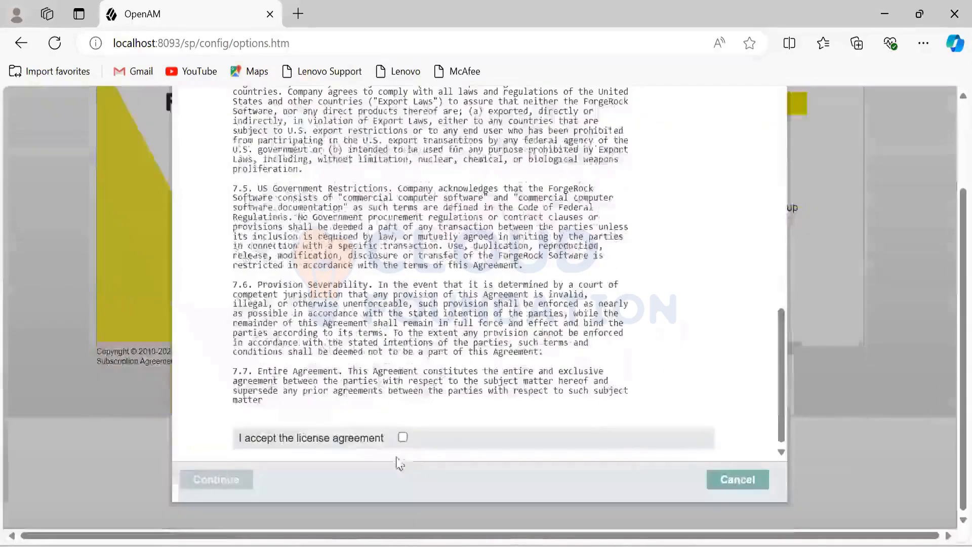
click(403, 437)
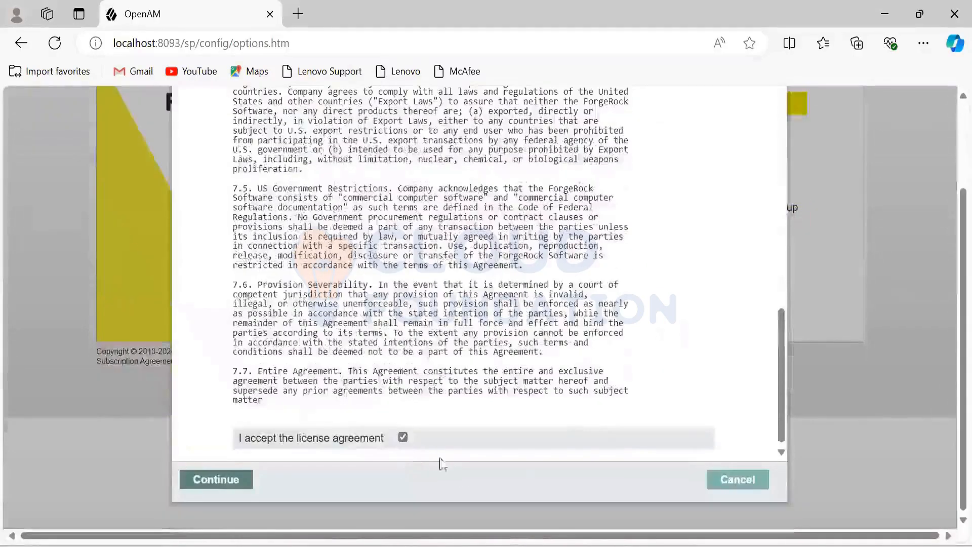
click(216, 480)
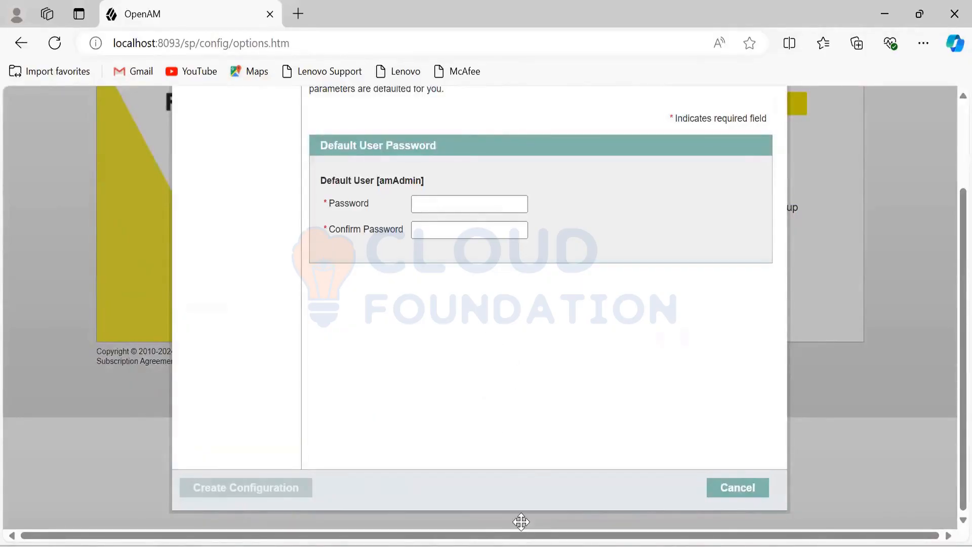
Step: Switch back to the hosted identity provider's settings page in Chrome
key(alt+Tab)
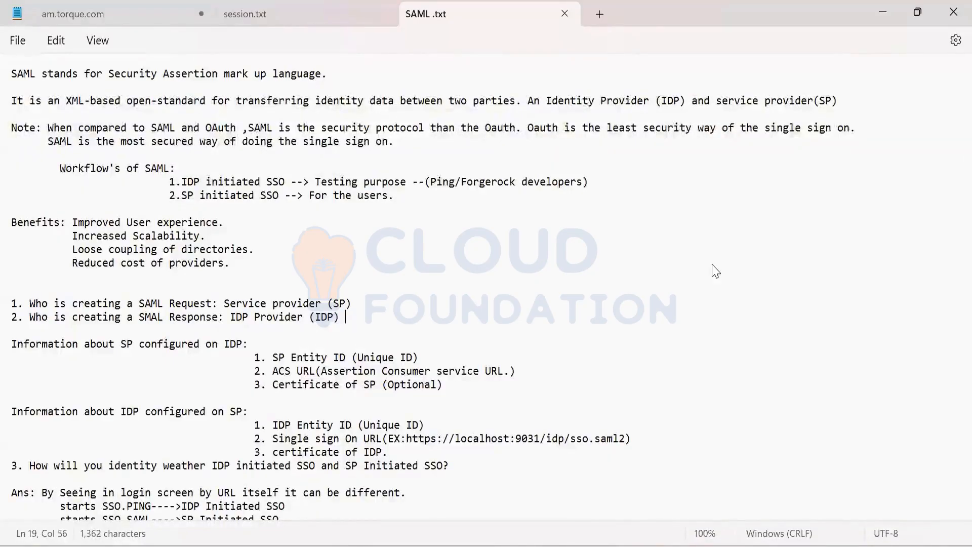
key(alt+Tab)
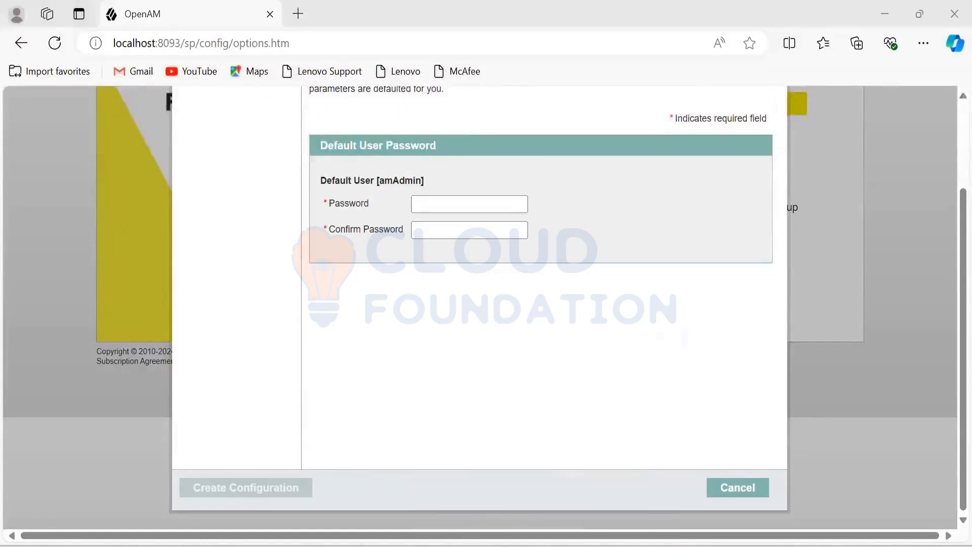
key(alt+Tab)
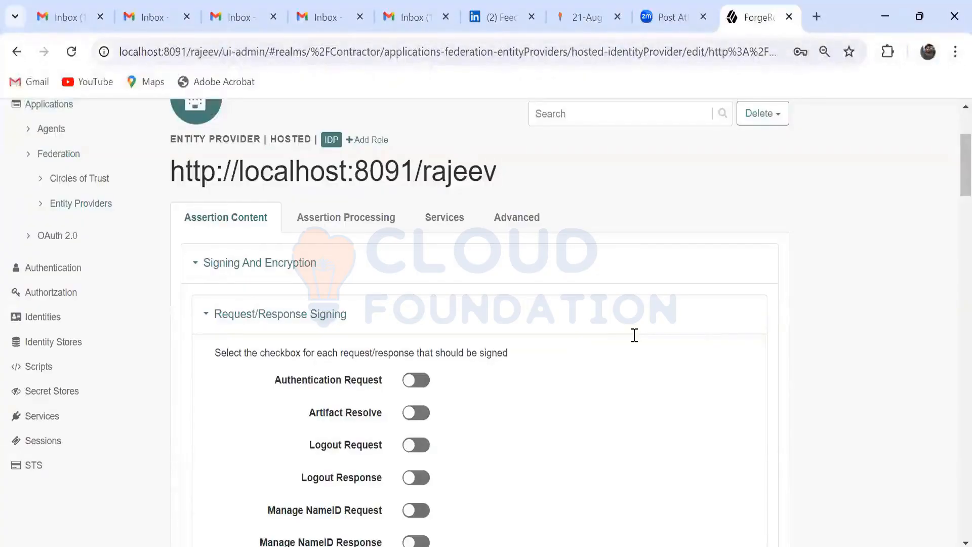
Step: Look through the hosted identity provider's assertion content settings, including its NameID formats, and save them
scroll(631, 336, down, 10)
scroll(627, 339, up, 8)
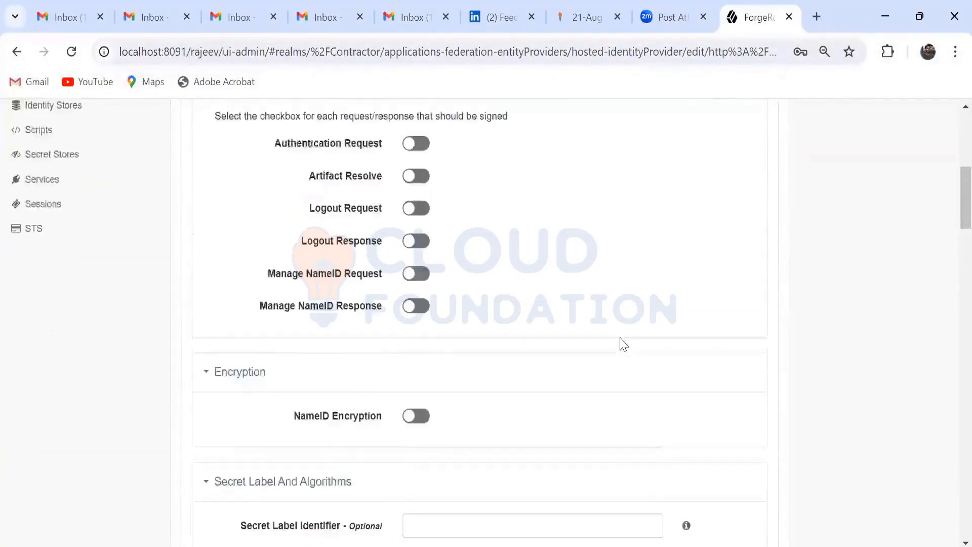
scroll(624, 344, up, 2)
scroll(619, 343, down, 20)
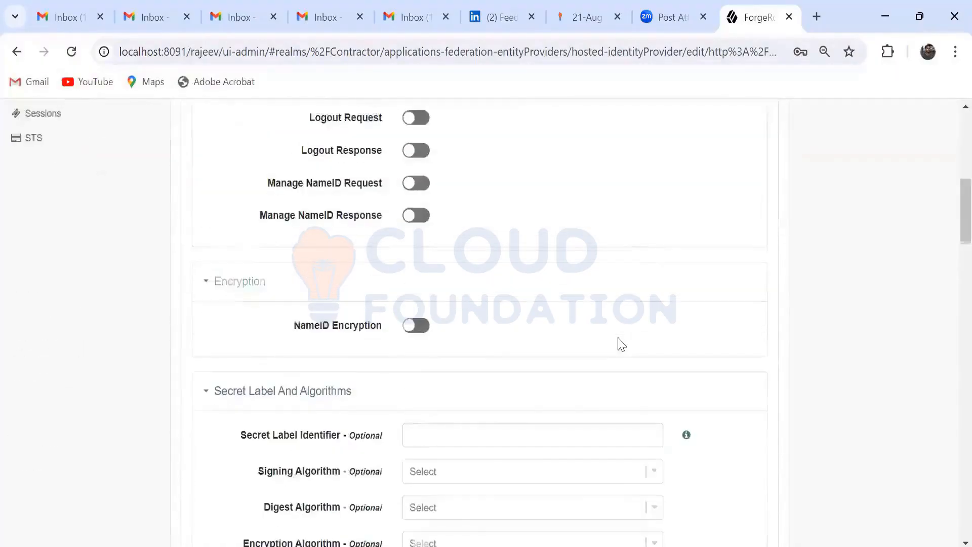
scroll(733, 354, down, 8)
scroll(729, 351, up, 15)
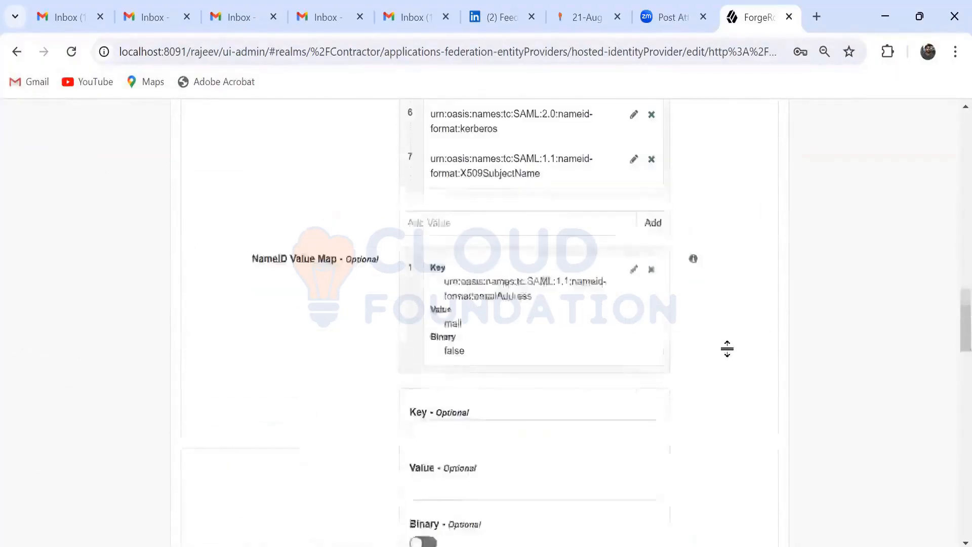
scroll(724, 348, up, 3)
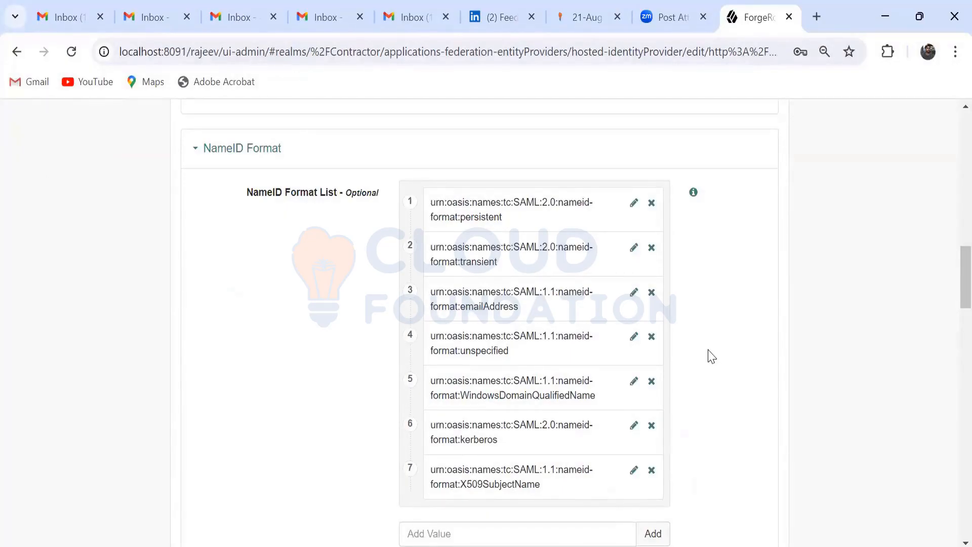
scroll(712, 355, down, 20)
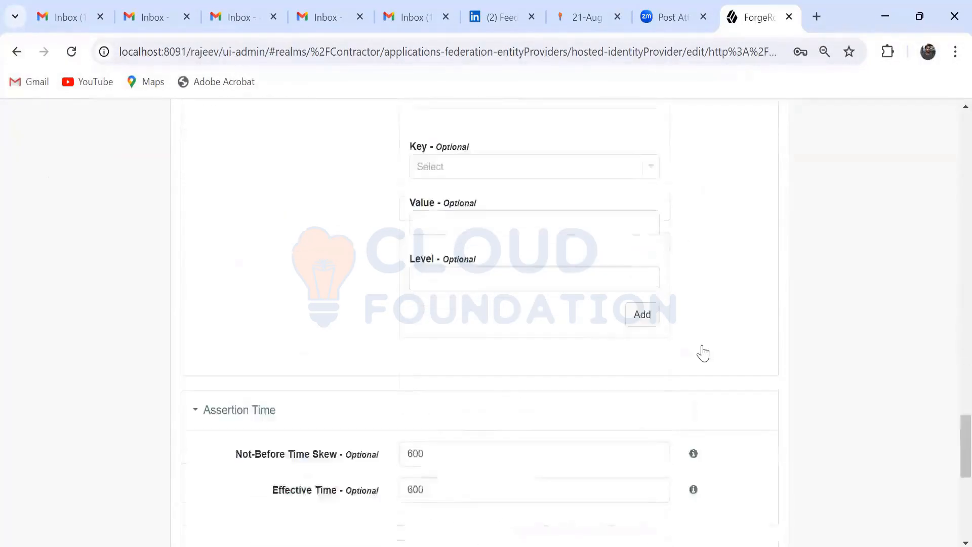
click(725, 457)
Step: Return to the Contractor realm's federation entity providers and review the listed providers
scroll(732, 403, up, 8)
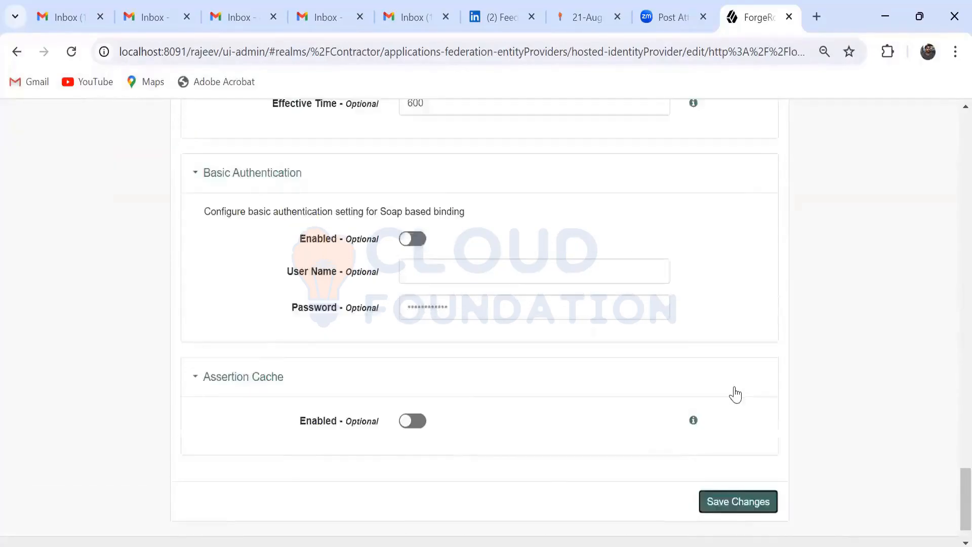
scroll(734, 375, up, 20)
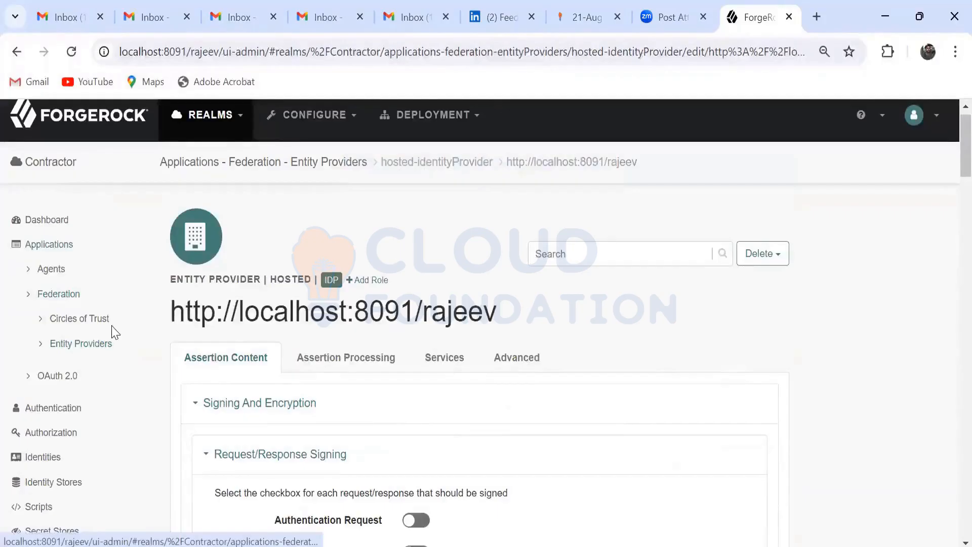
click(94, 350)
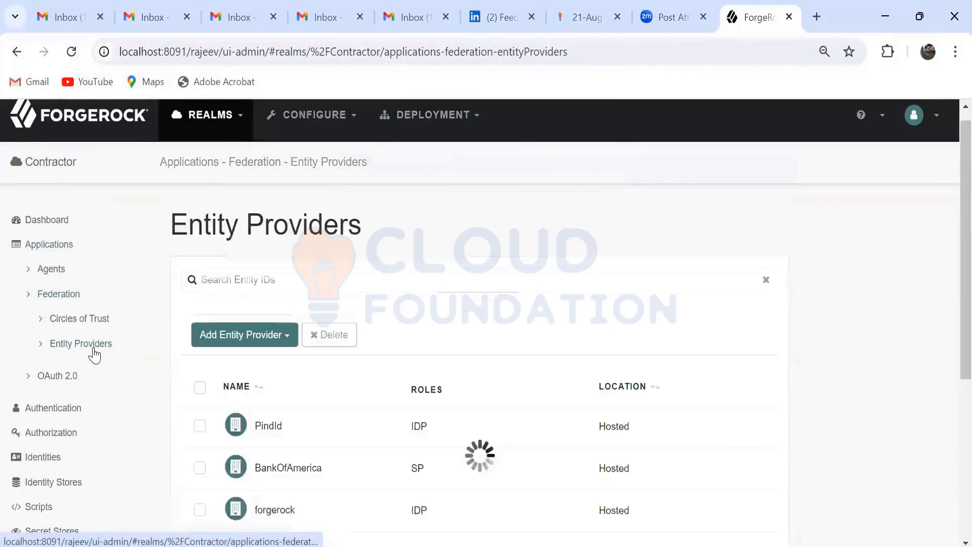
scroll(758, 353, down, 1)
scroll(757, 353, down, 3)
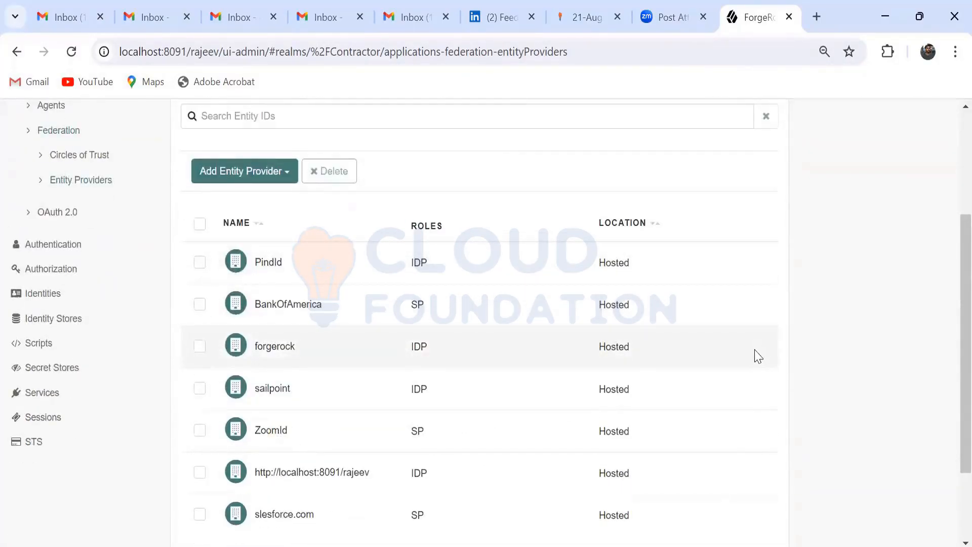
scroll(757, 353, down, 2)
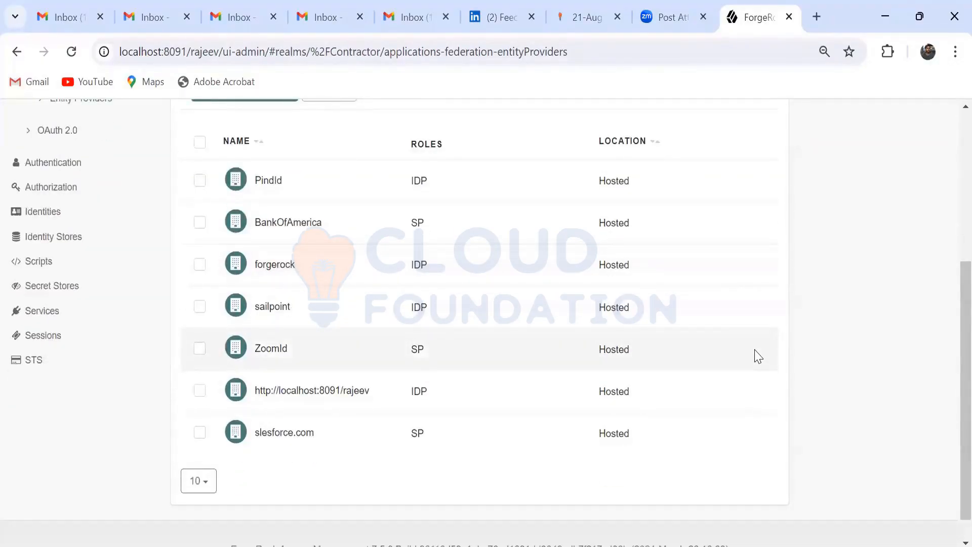
scroll(756, 353, up, 3)
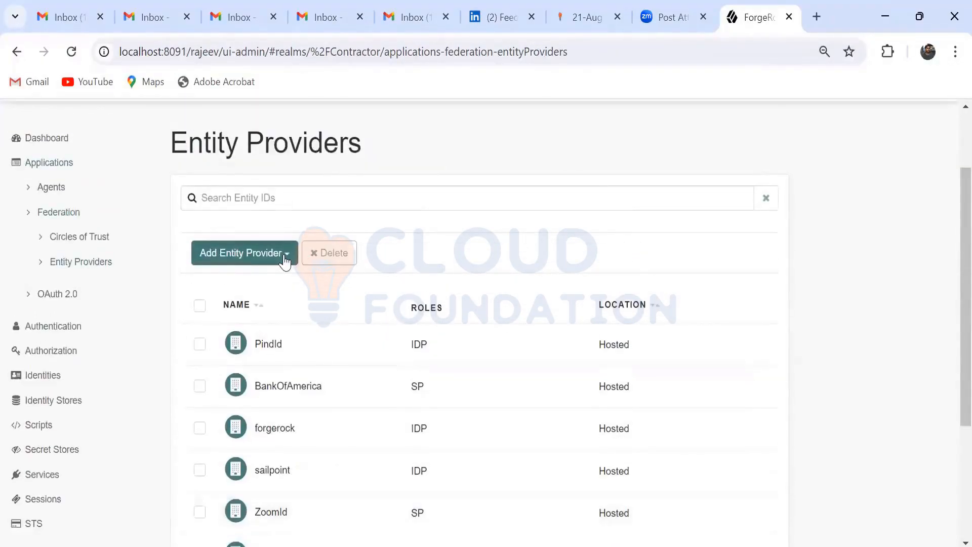
click(281, 257)
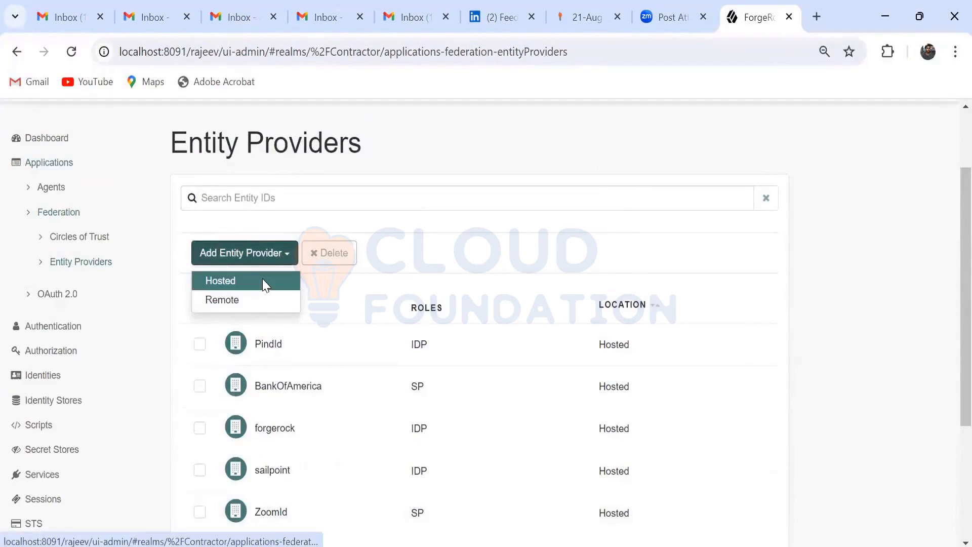
click(262, 279)
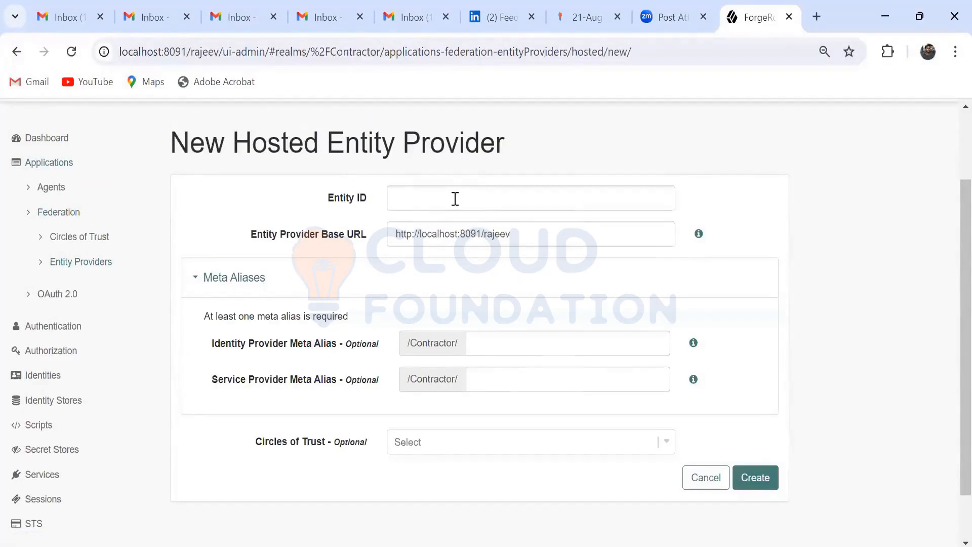
click(456, 199)
text(http://localhost:8093/sp)
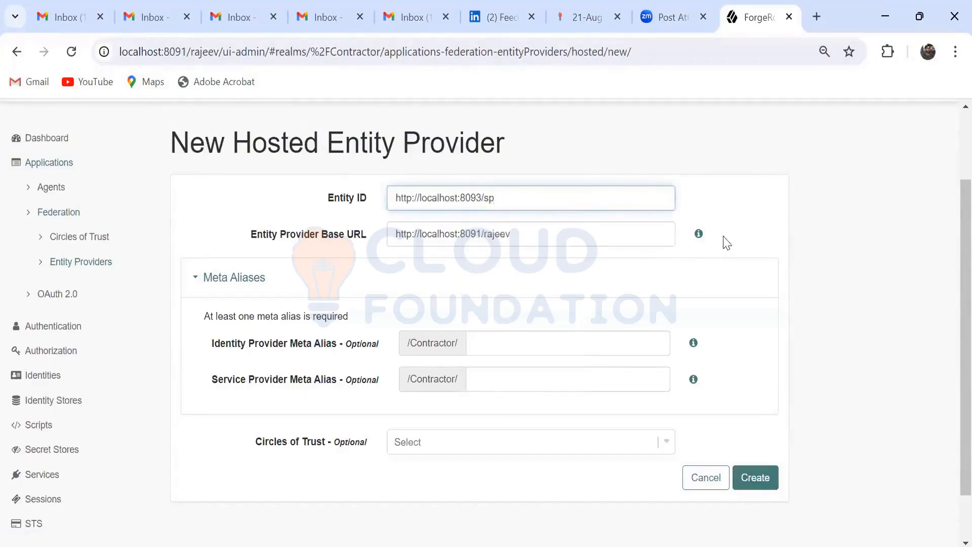
click(736, 223)
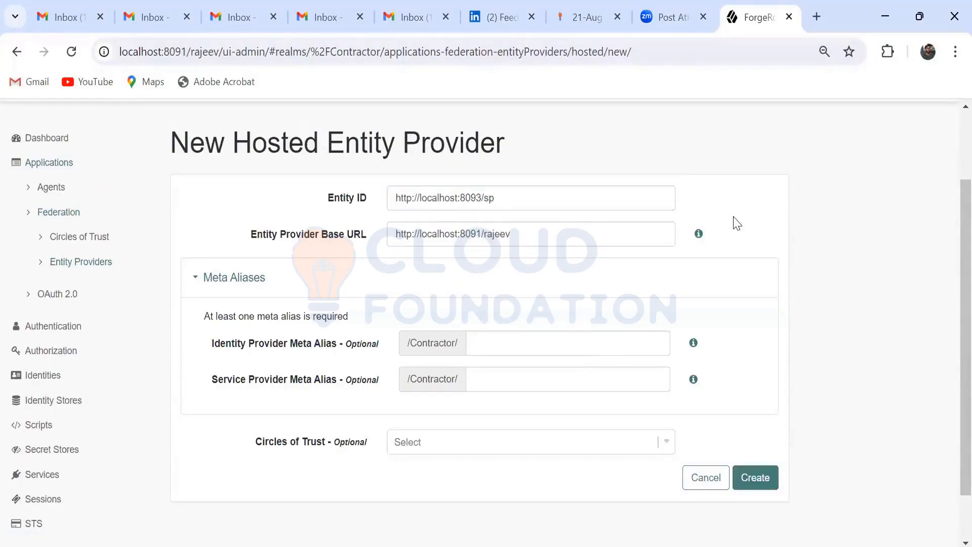
click(561, 374)
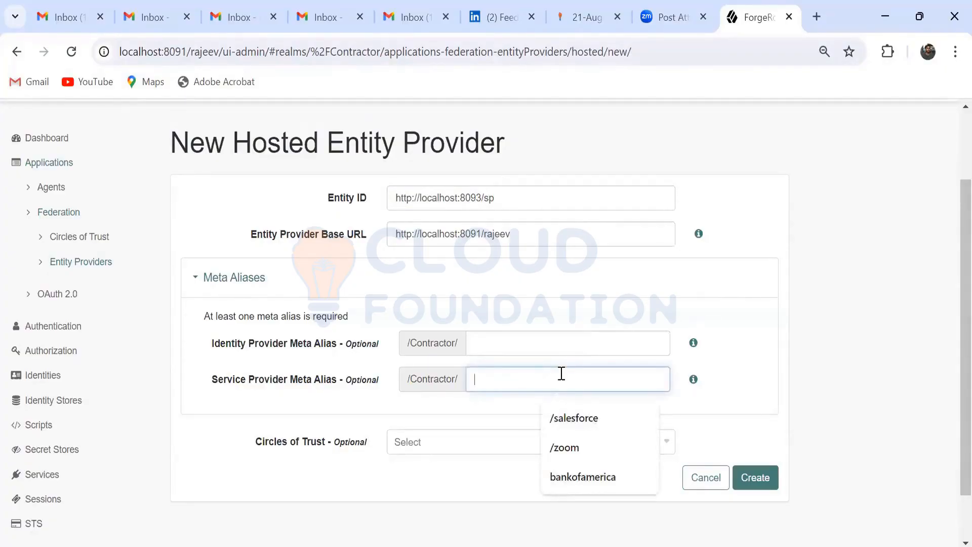
text(sp)
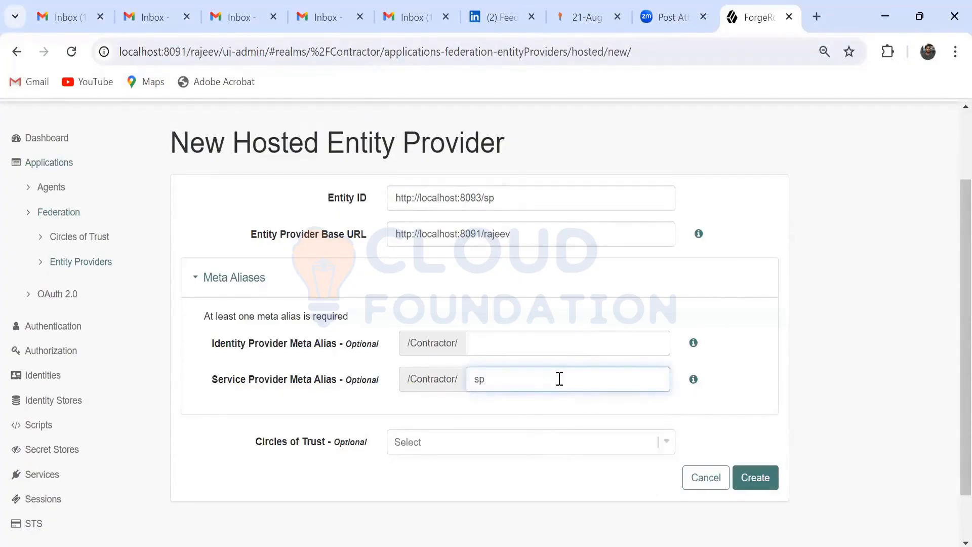
click(734, 394)
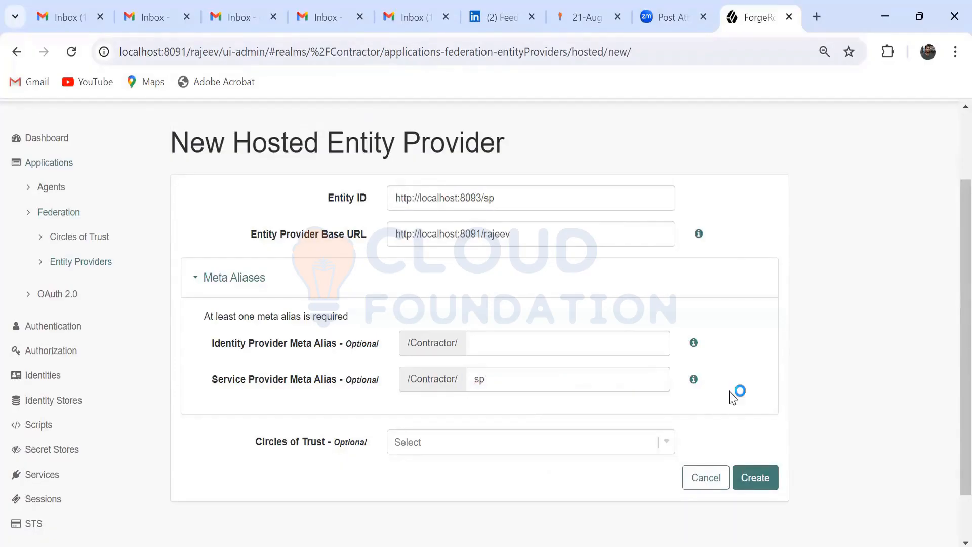
Step: Assign the new service provider to the BankOfAmerica circle of trust and create it
click(666, 445)
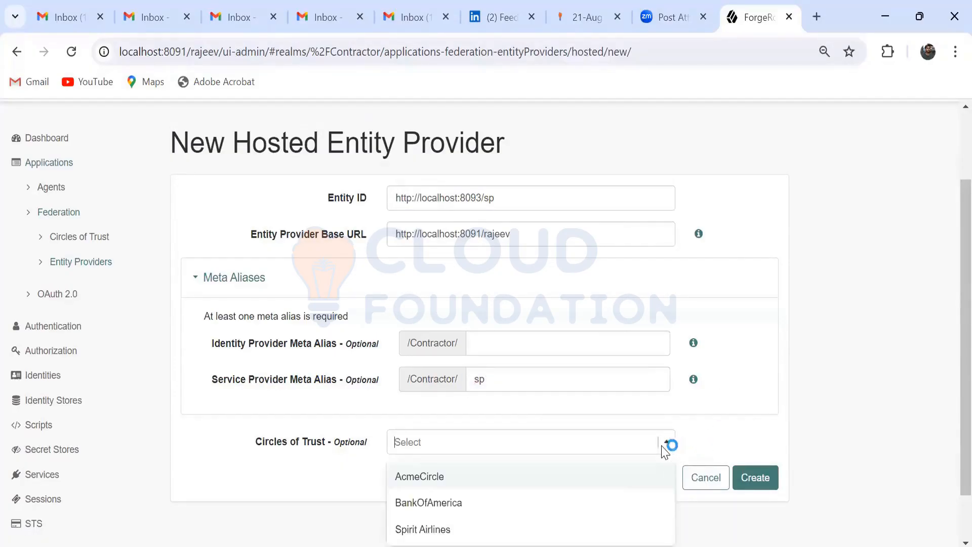
click(621, 501)
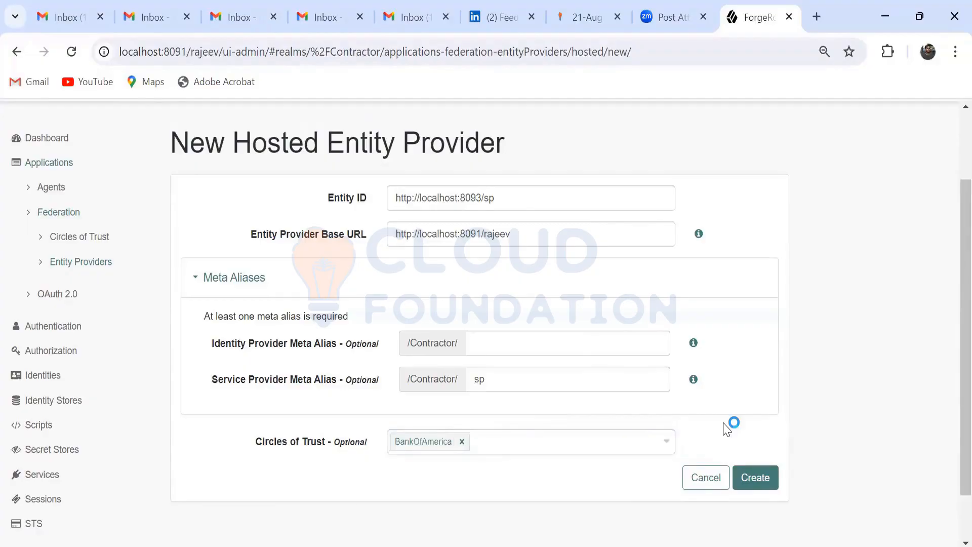
scroll(790, 403, down, 1)
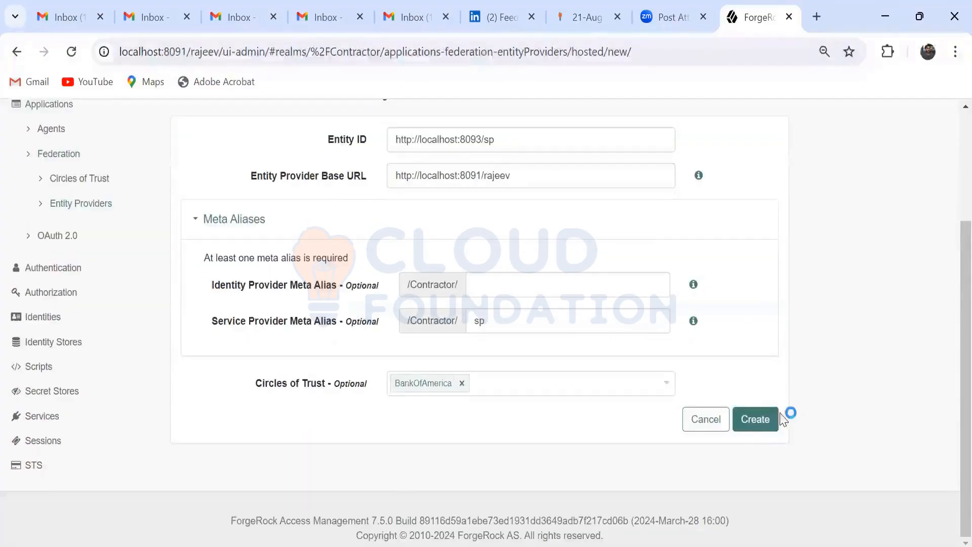
click(758, 423)
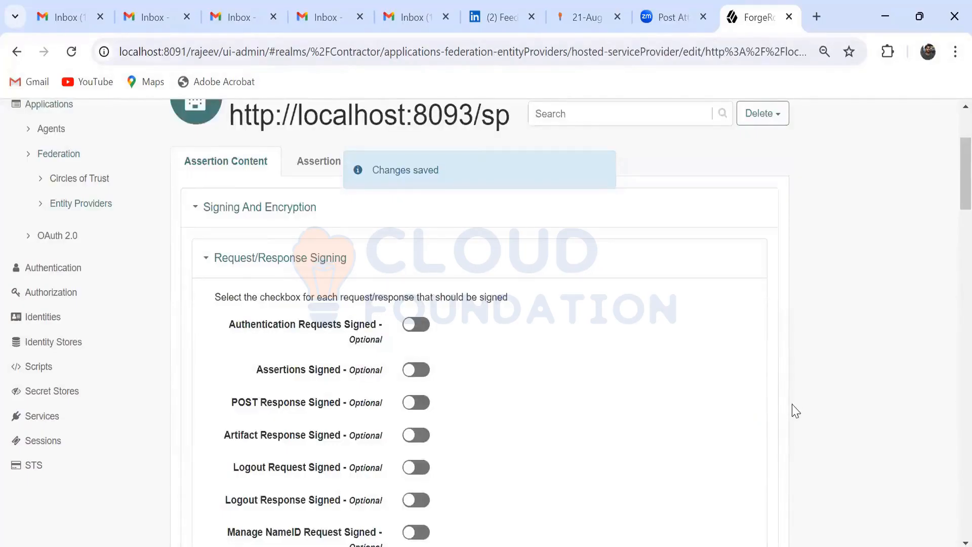
Step: Remove every format except urn:oasis:names:tc:SAML:2.0:nameid-format:transient from the service provider's NameID Format List
scroll(795, 410, down, 10)
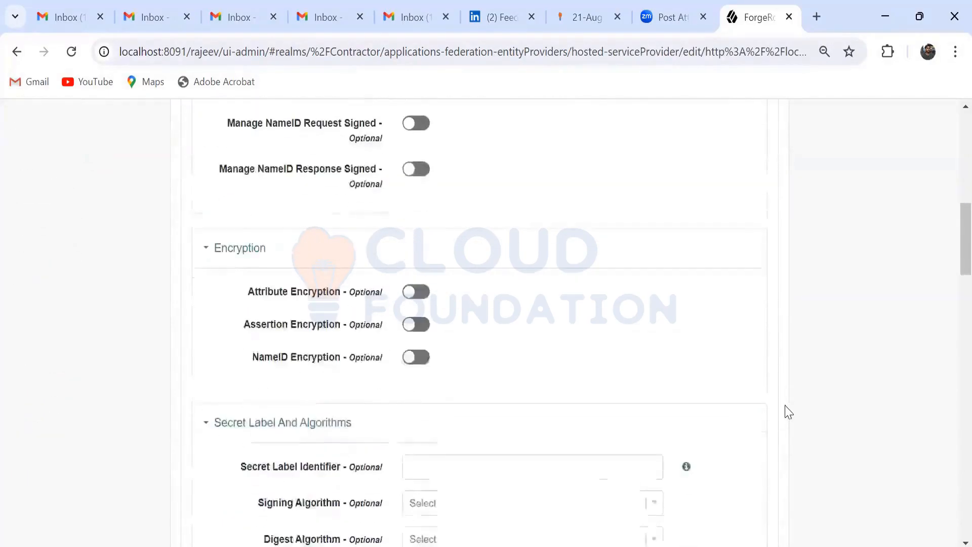
scroll(789, 410, down, 5)
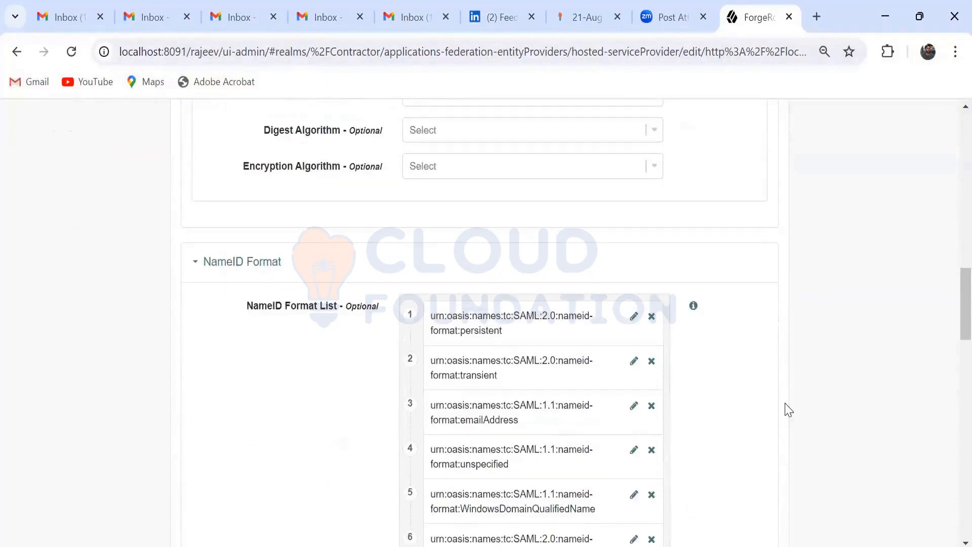
scroll(783, 405, down, 2)
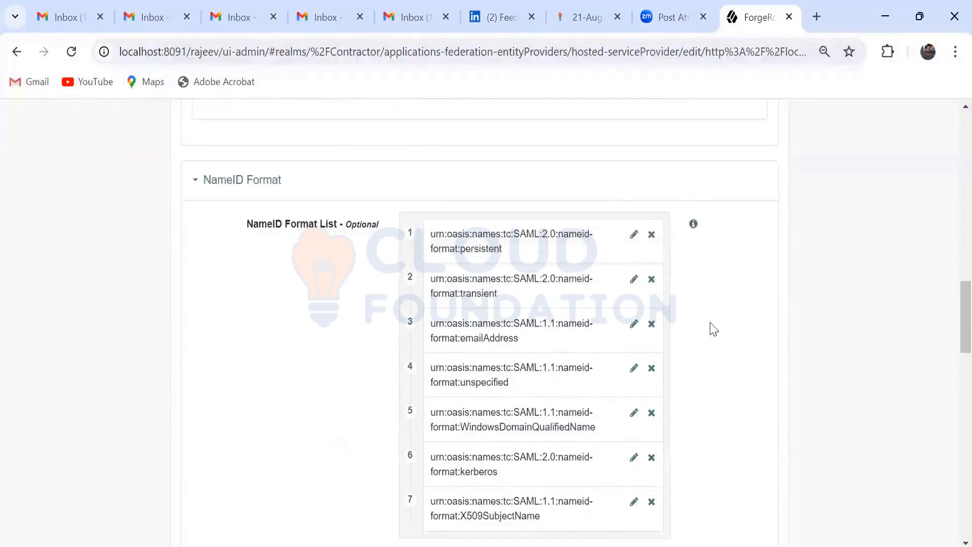
click(650, 236)
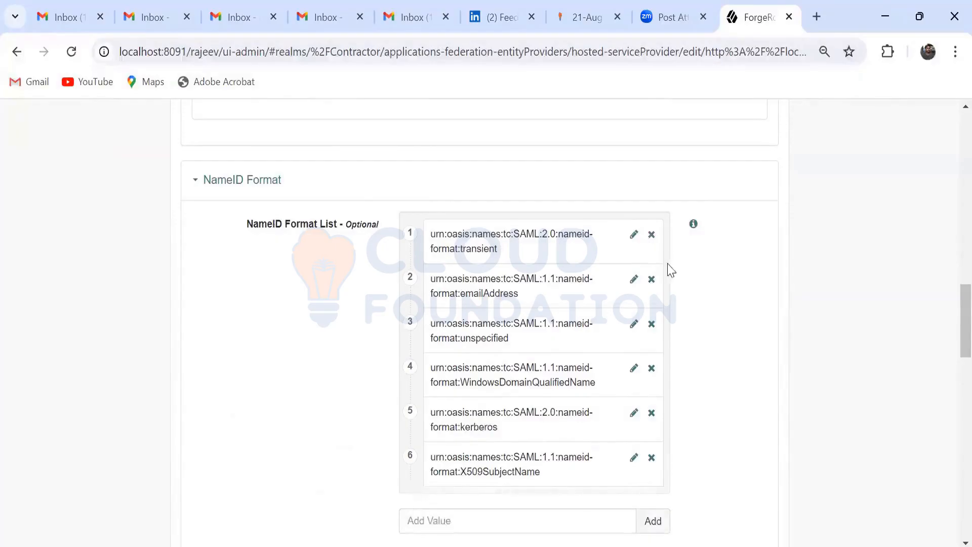
click(651, 283)
click(650, 283)
click(651, 283)
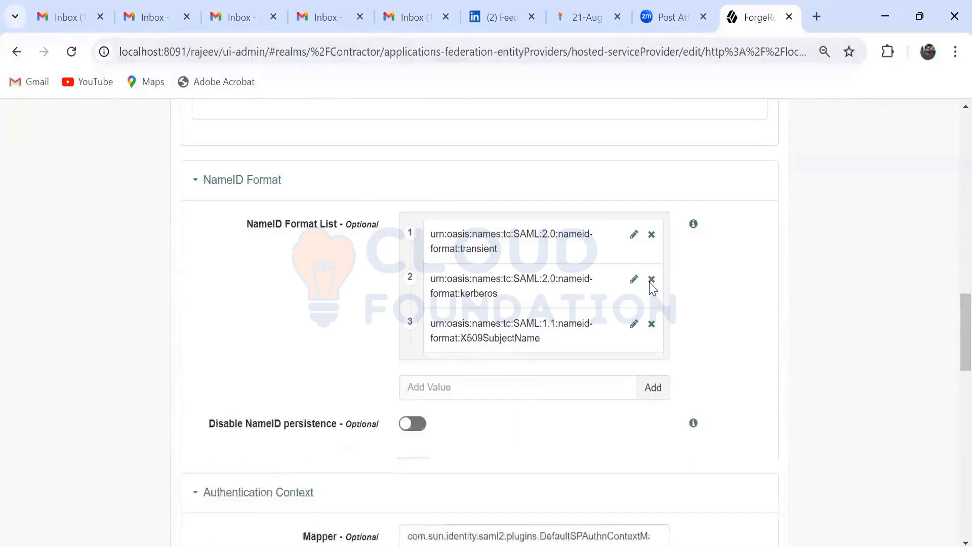
click(651, 282)
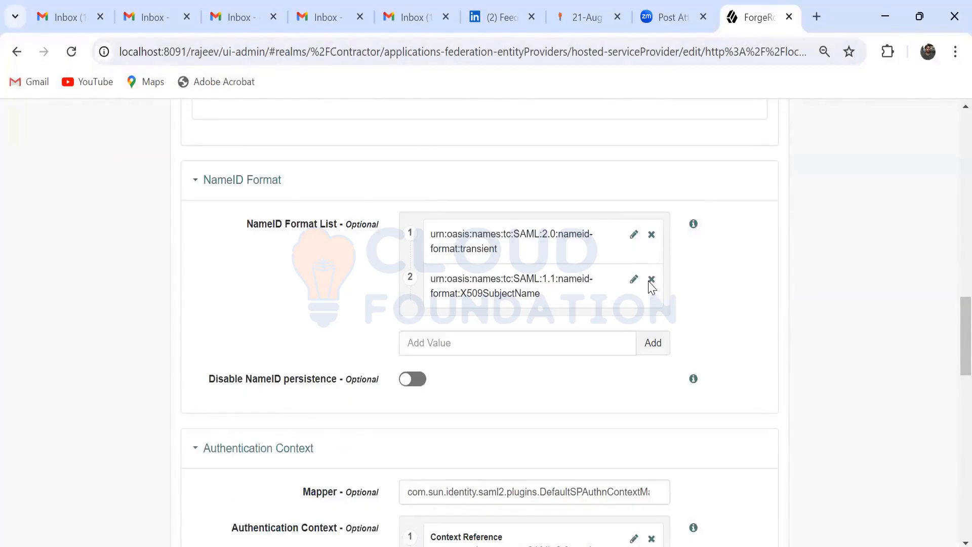
click(651, 280)
Step: Save the service provider's assertion content changes
scroll(710, 309, down, 3)
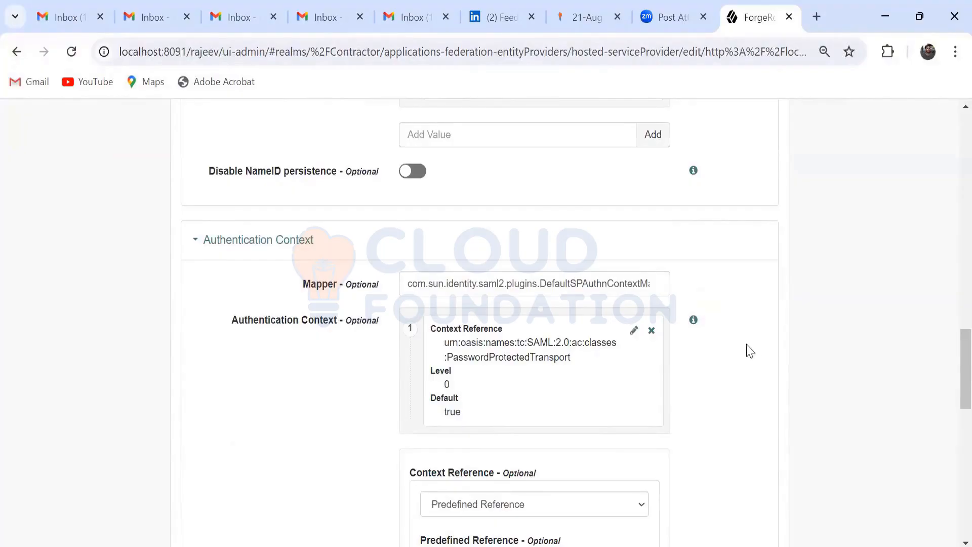
scroll(749, 351, down, 7)
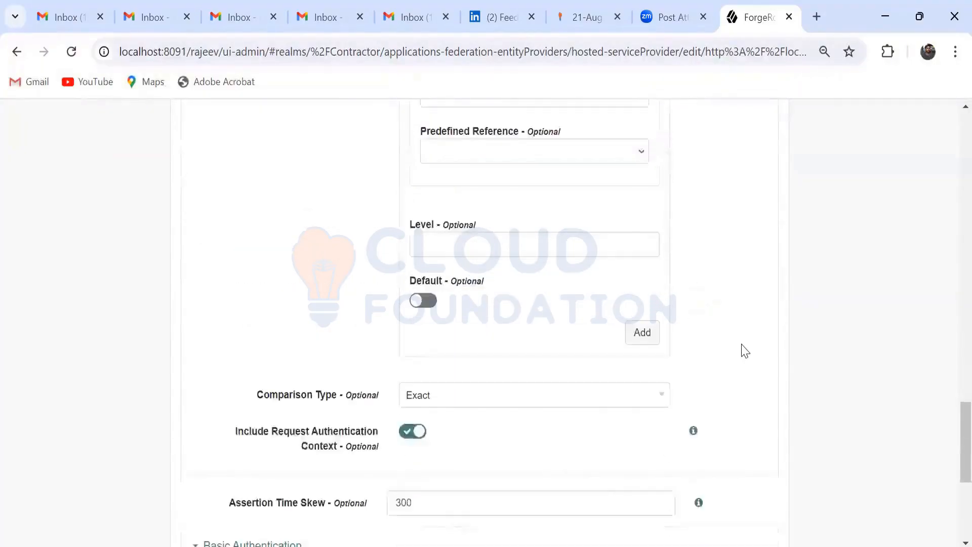
scroll(742, 352, down, 6)
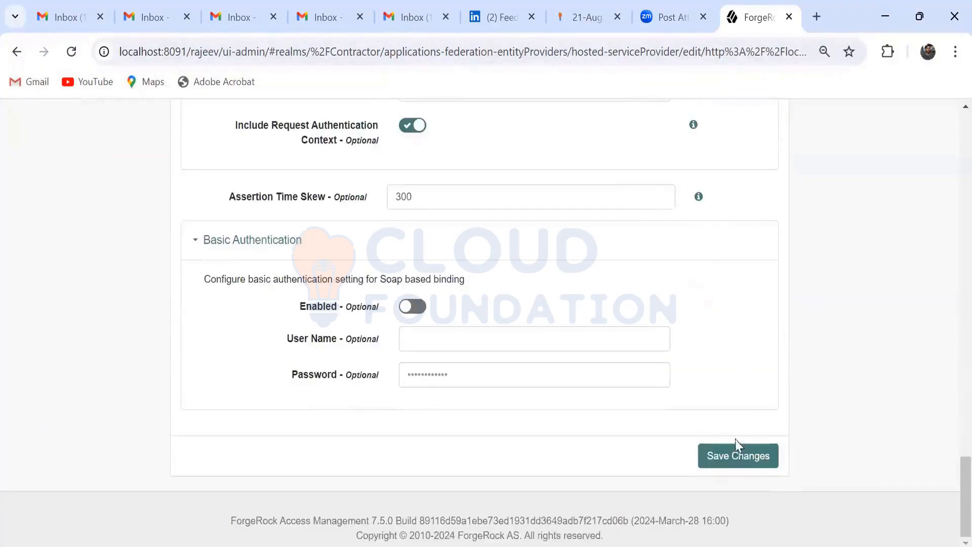
click(735, 442)
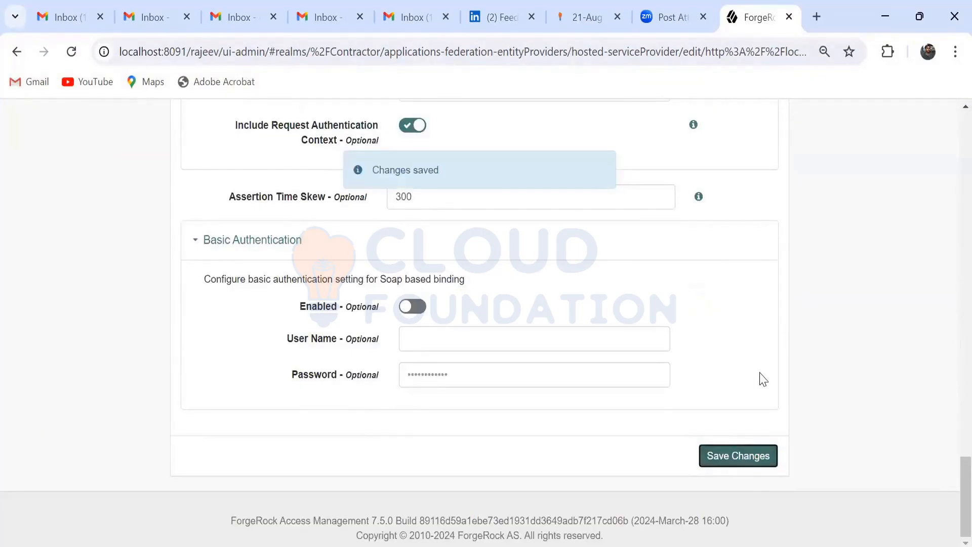
Step: Delete the HTTP-POST and PAOS entries from the Assertion Consumer Service list in the service provider's services
scroll(764, 379, up, 15)
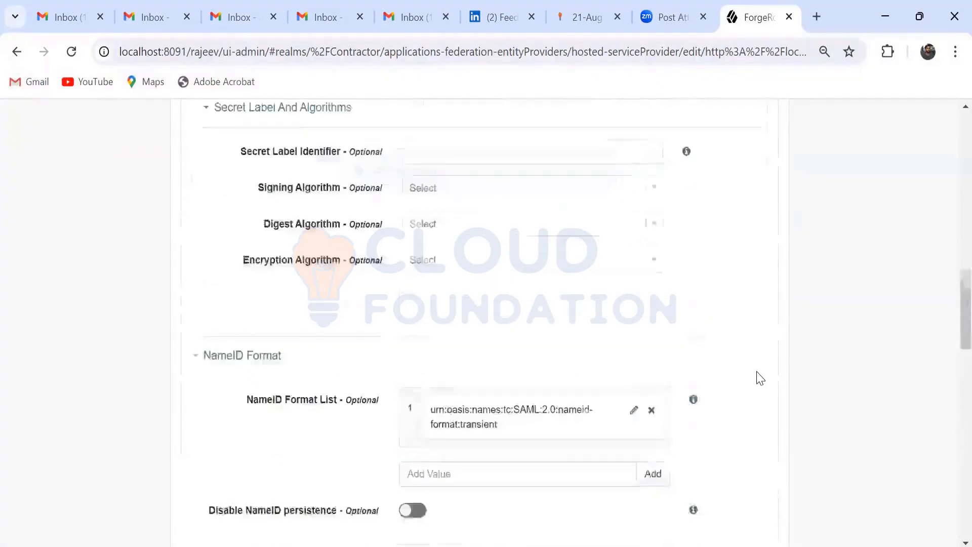
scroll(757, 374, up, 10)
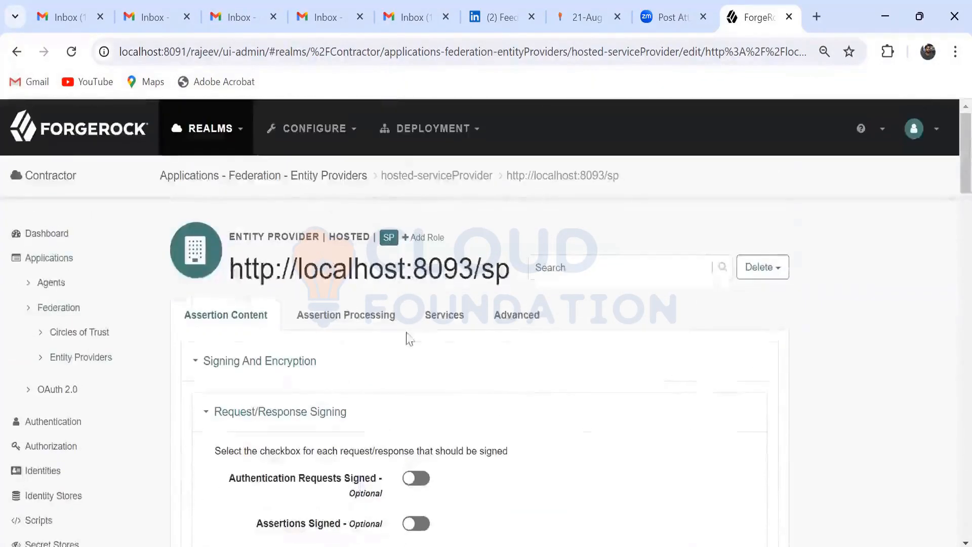
click(441, 319)
scroll(704, 405, down, 5)
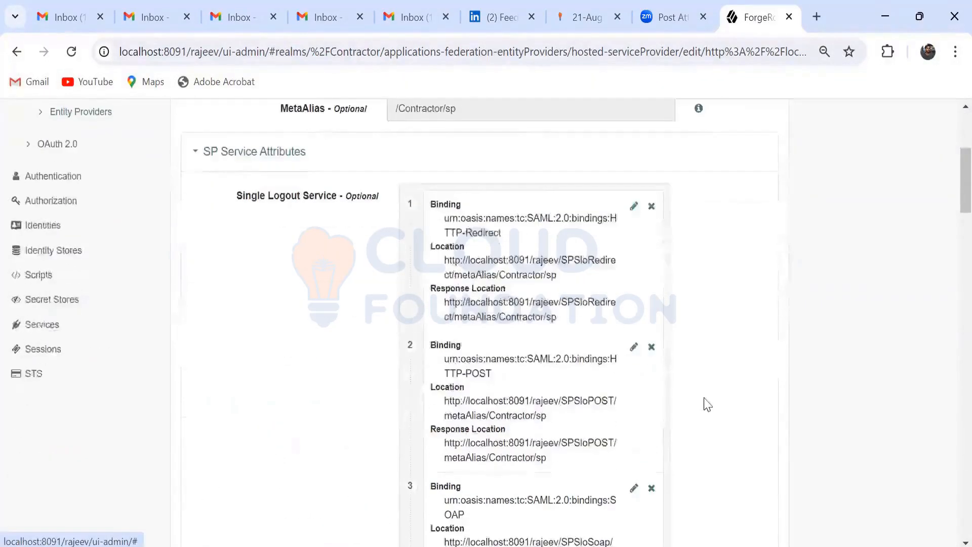
scroll(708, 405, down, 10)
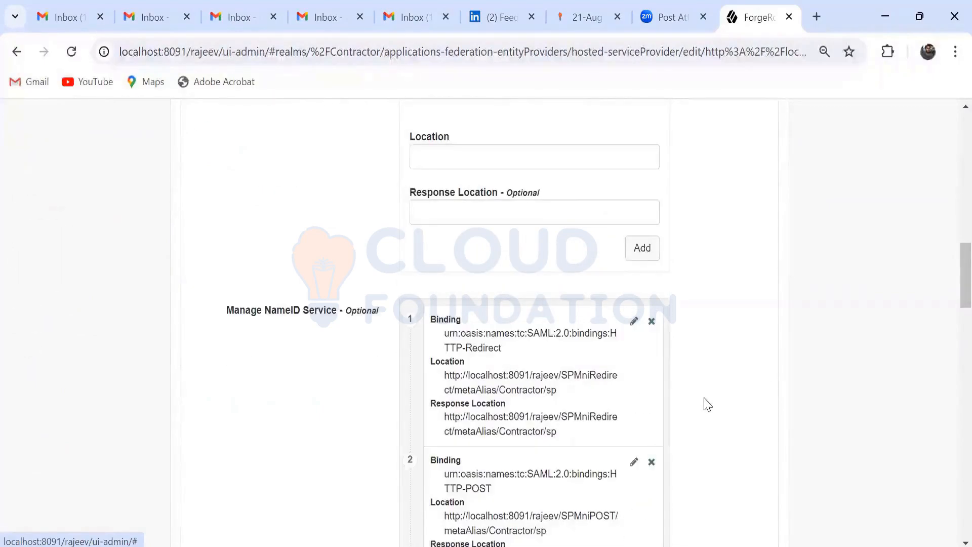
scroll(708, 405, down, 15)
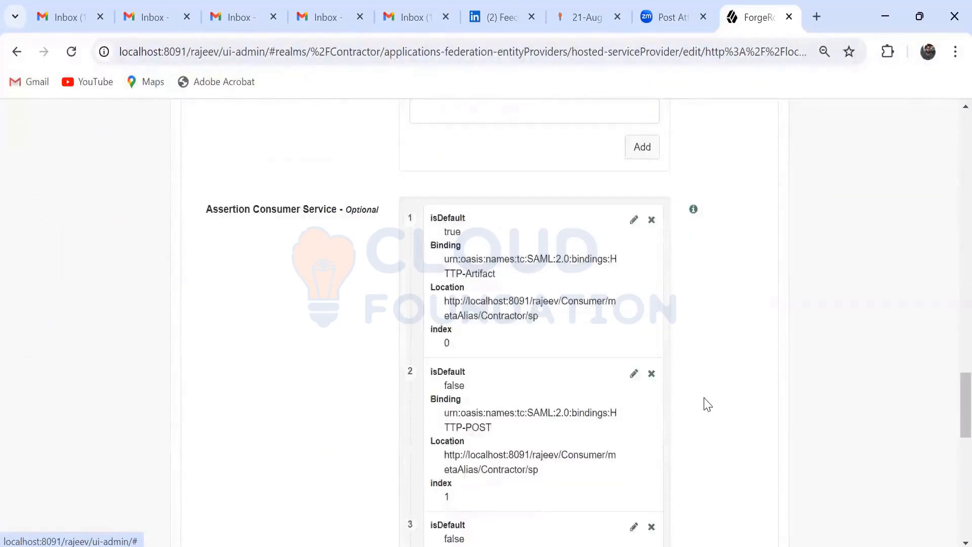
scroll(707, 404, down, 2)
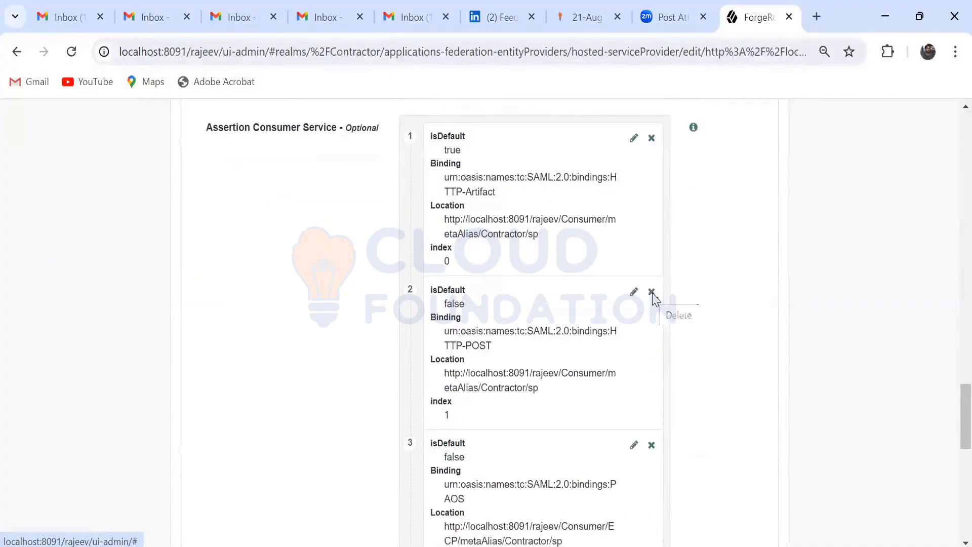
click(652, 292)
click(652, 293)
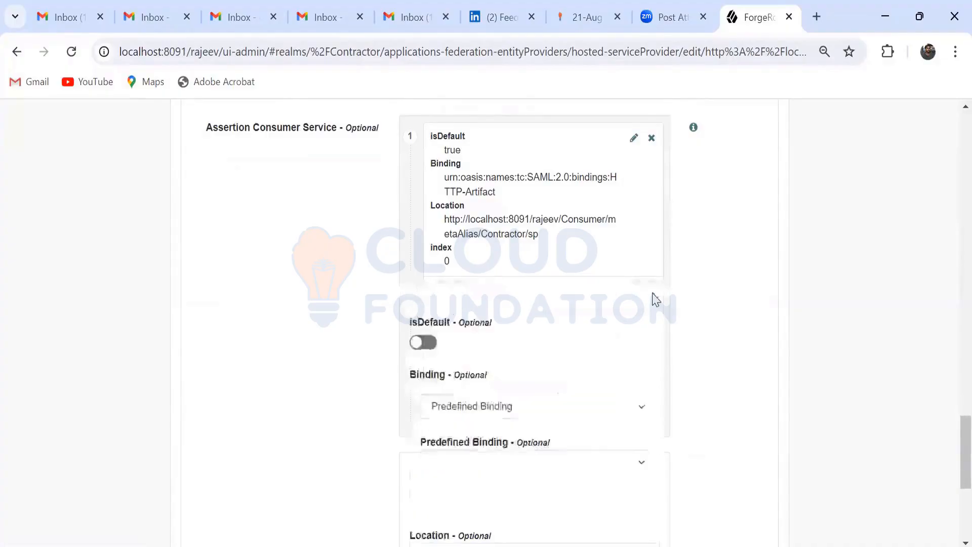
Step: Edit the remaining HTTP-Artifact assertion consumer entry to use the predefined HTTP-POST binding
click(633, 137)
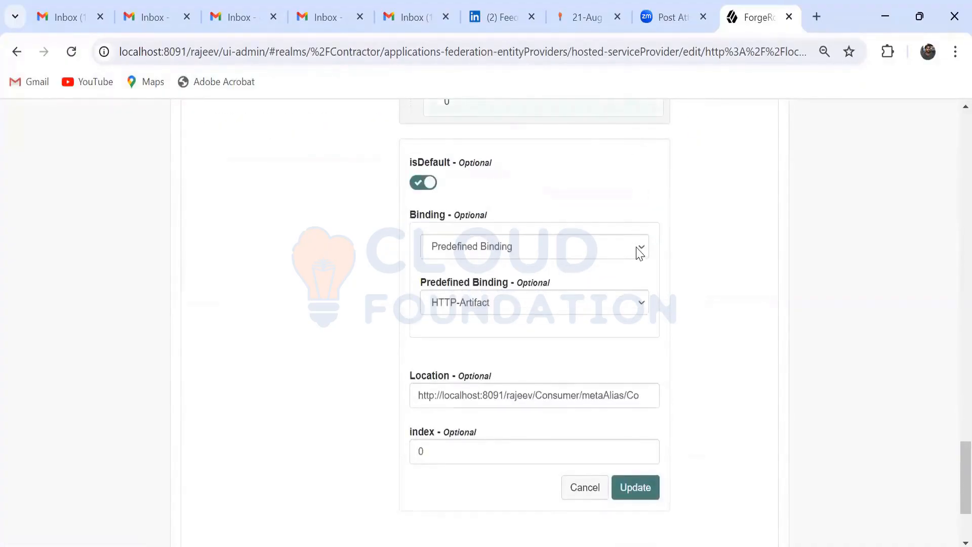
click(641, 306)
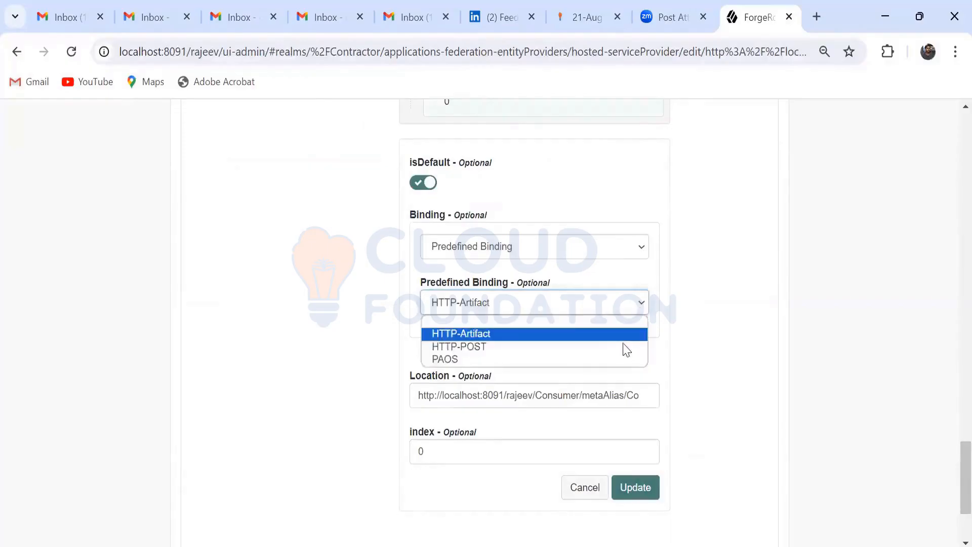
click(622, 351)
scroll(693, 334, down, 2)
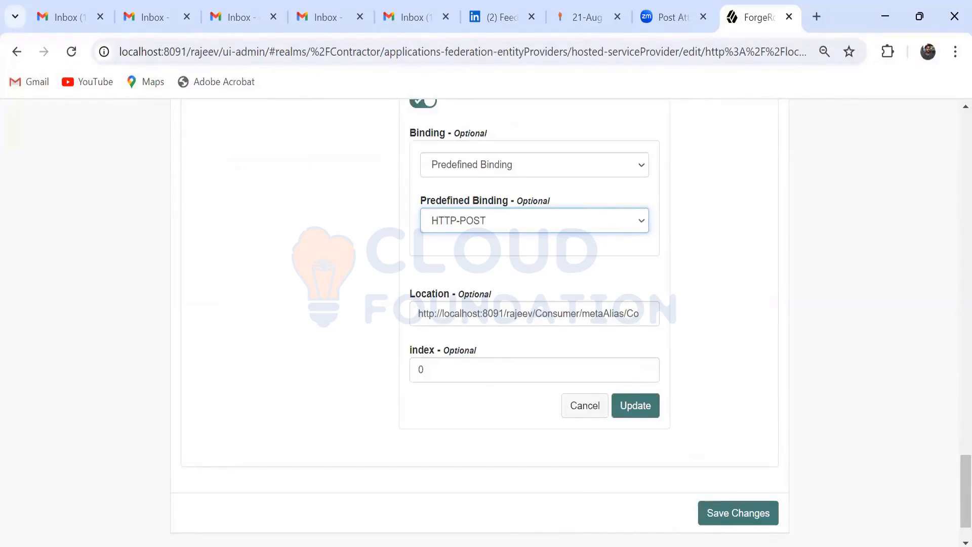
drag(605, 315, 643, 313)
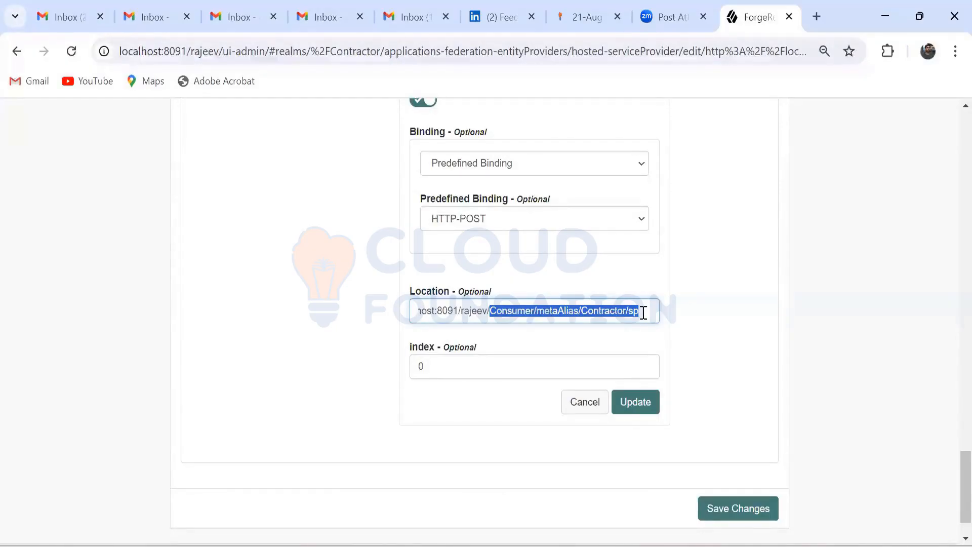
key(BackSpace)
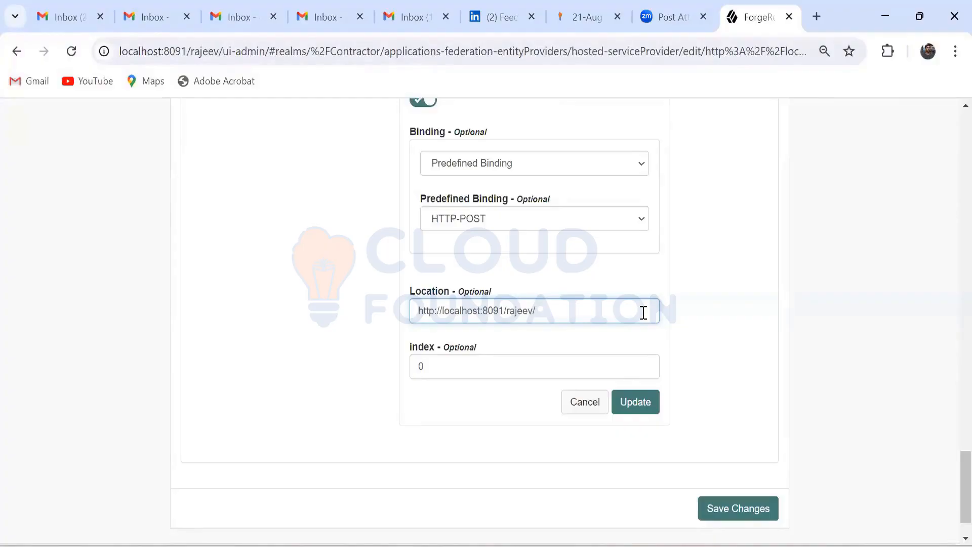
click(679, 328)
click(693, 339)
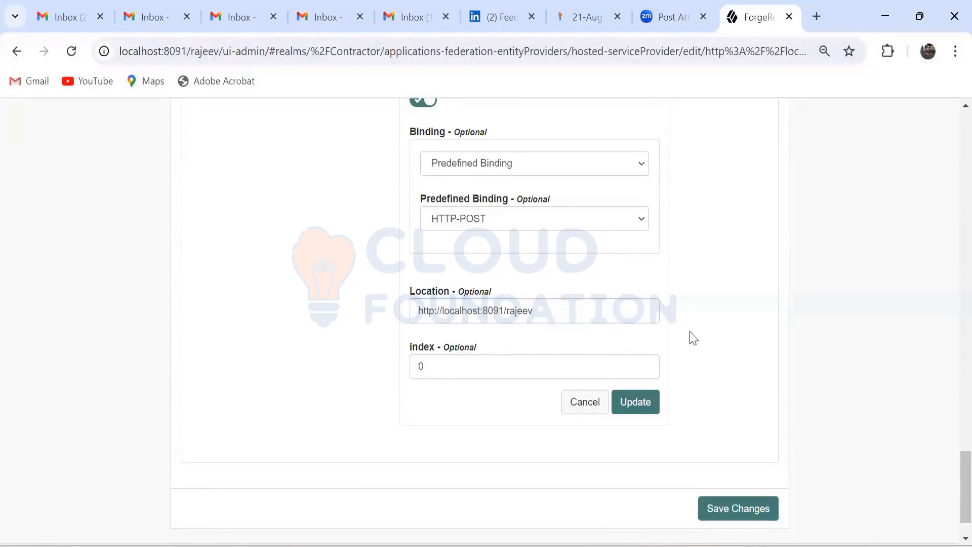
click(646, 365)
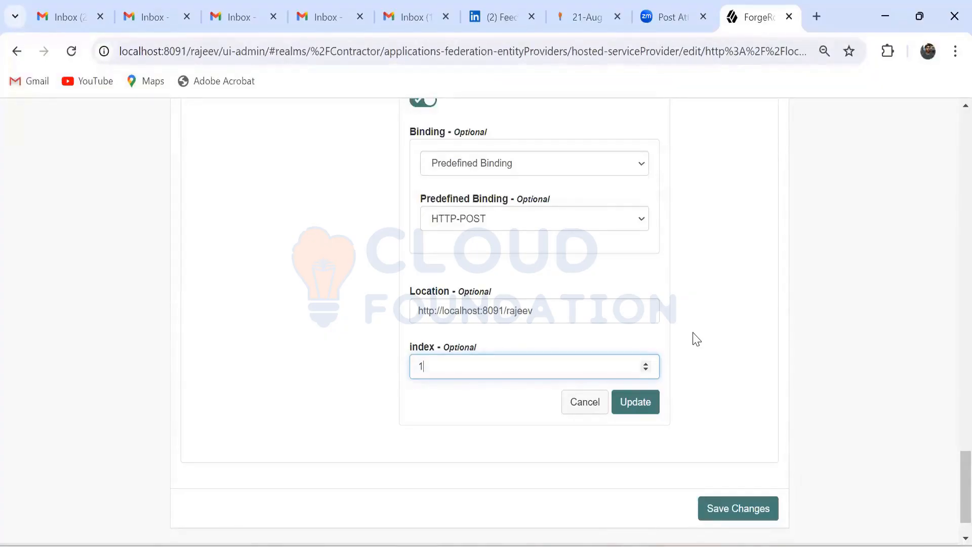
click(639, 406)
scroll(697, 377, down, 8)
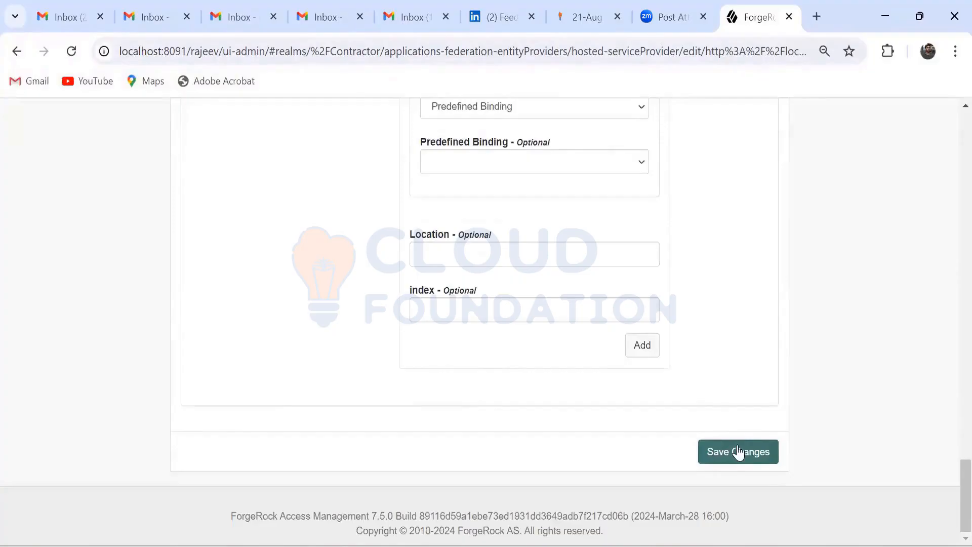
click(739, 451)
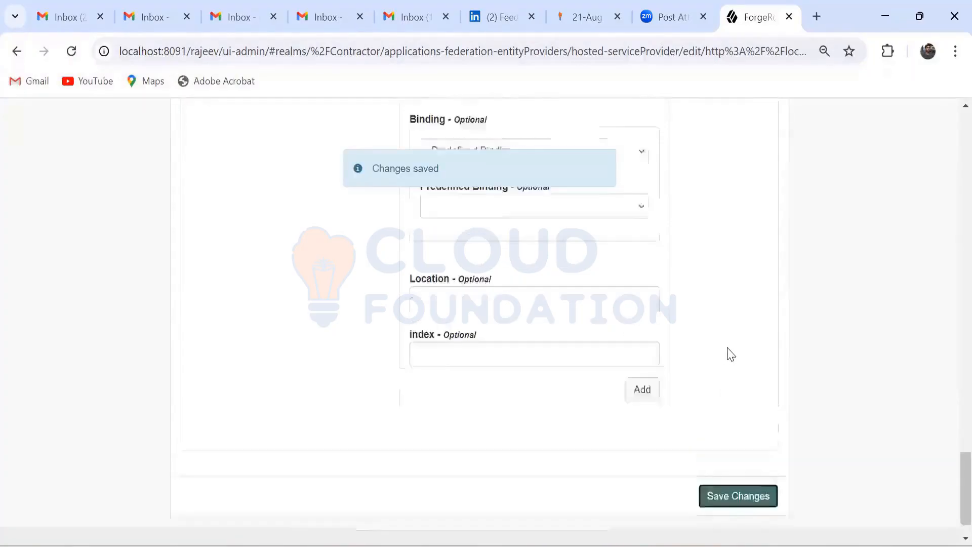
scroll(730, 355, up, 4)
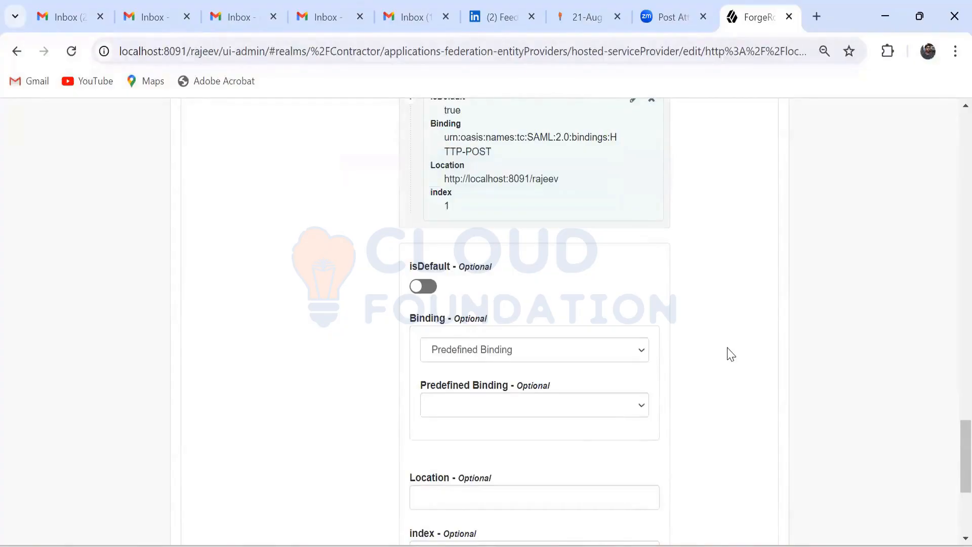
scroll(711, 371, up, 15)
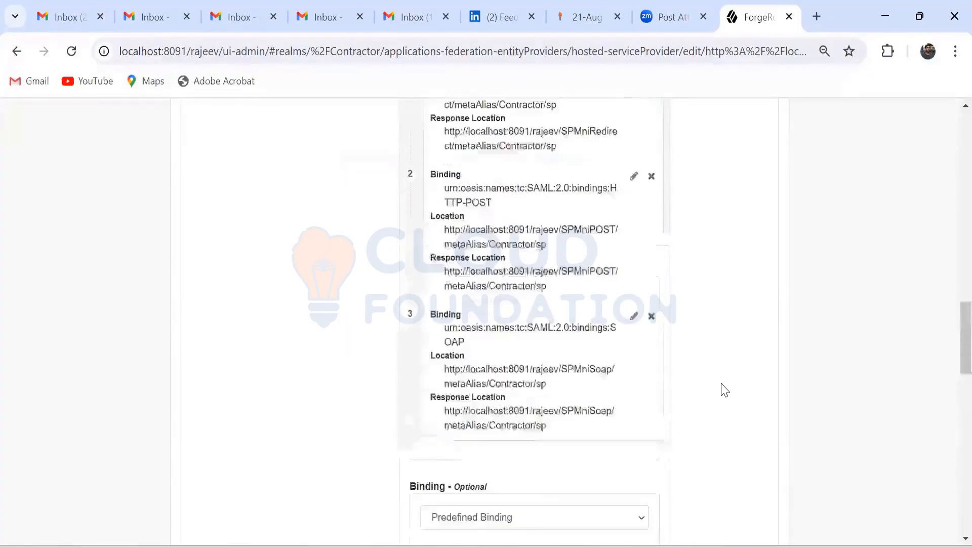
scroll(724, 389, up, 10)
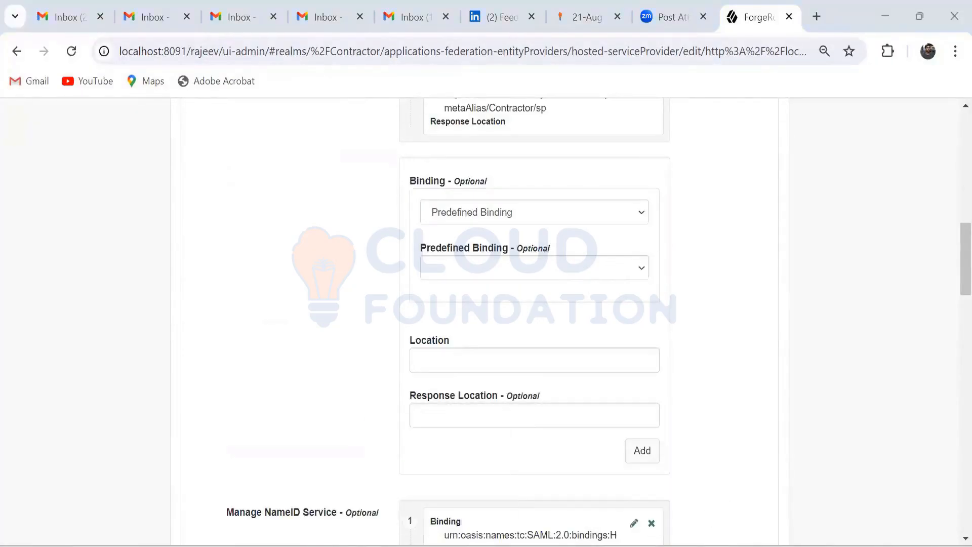
Step: Switch to the second AM instance in Microsoft Edge and proceed from the completed configuration to its login page, closing the save-password prompt
click(537, 546)
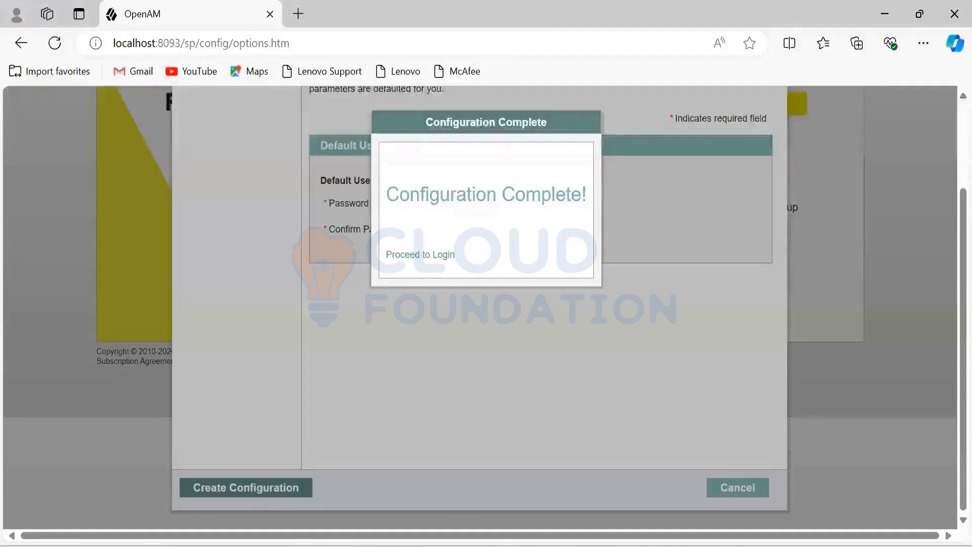
click(434, 264)
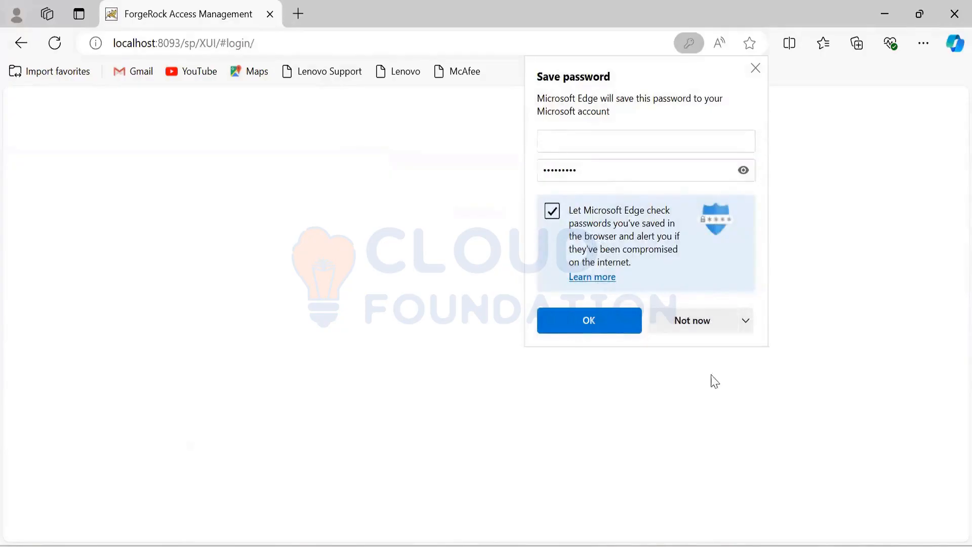
click(634, 319)
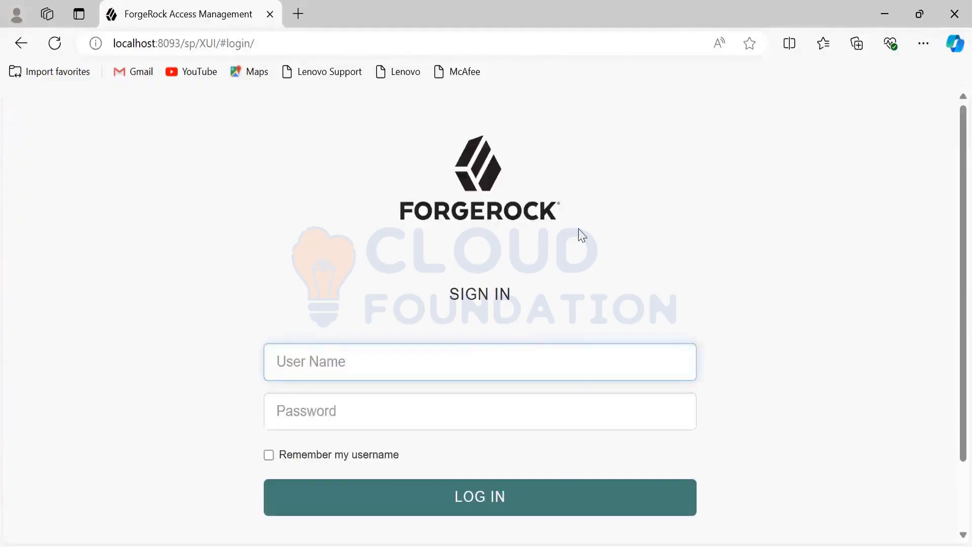
Step: Log in to the second AM instance as amAdmin, pasting the account password
click(446, 359)
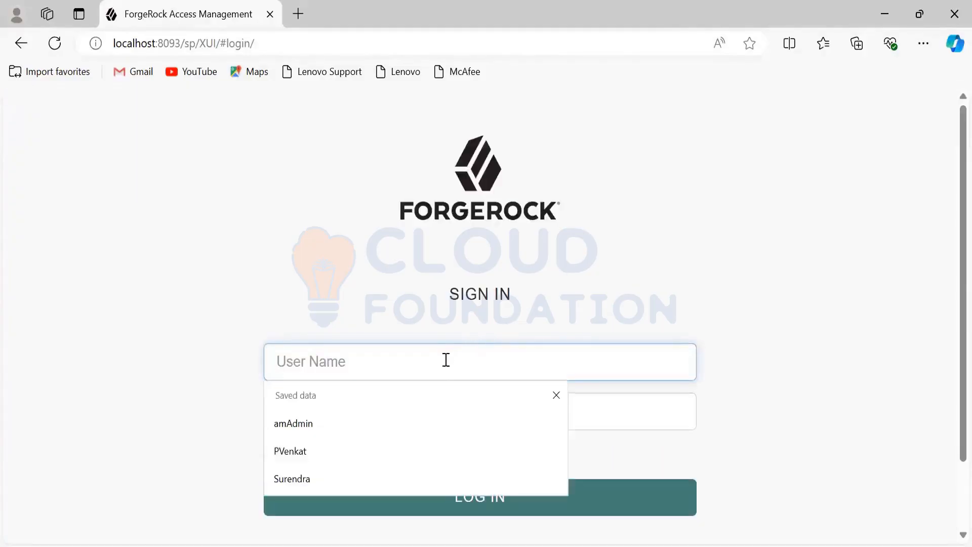
click(339, 424)
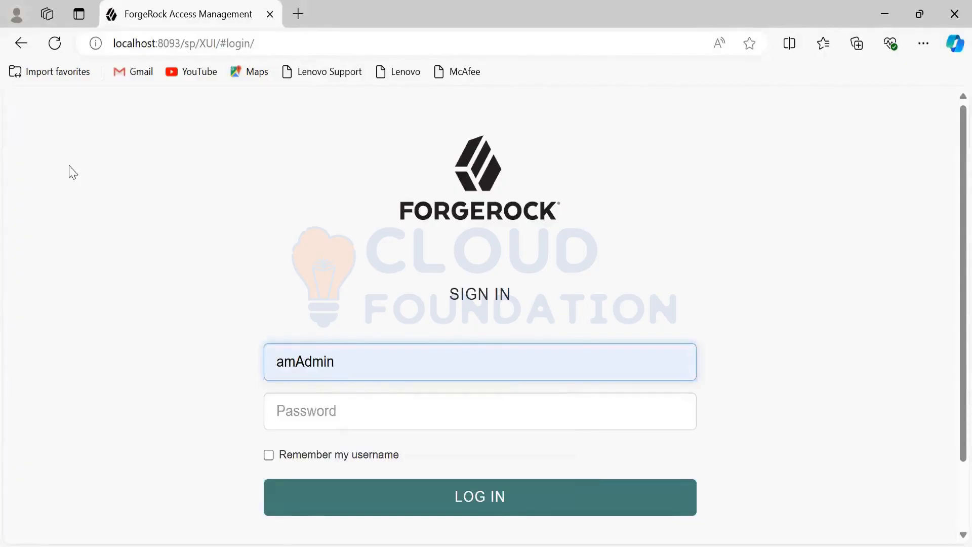
key(alt+Tab)
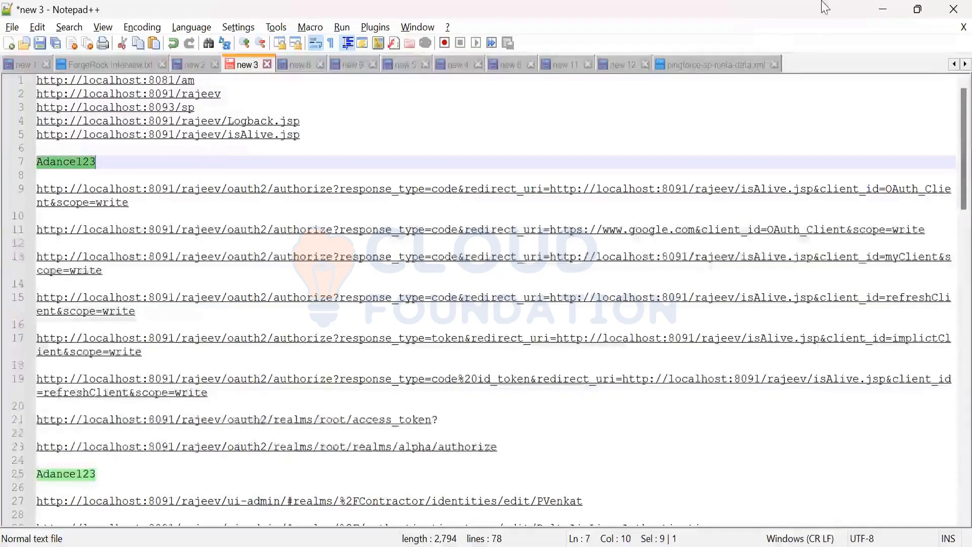
click(883, 9)
click(330, 420)
key(ctrl+v)
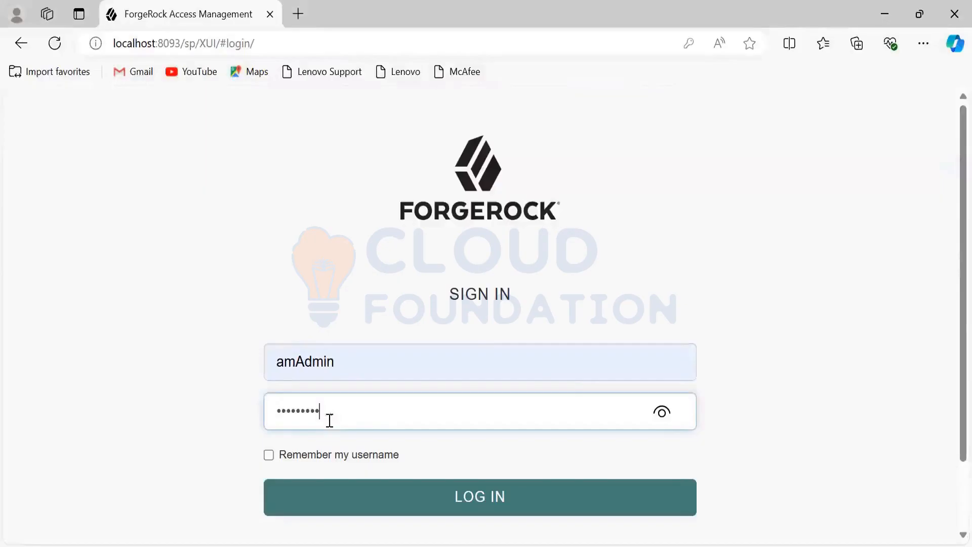
scroll(473, 369, down, 2)
click(481, 414)
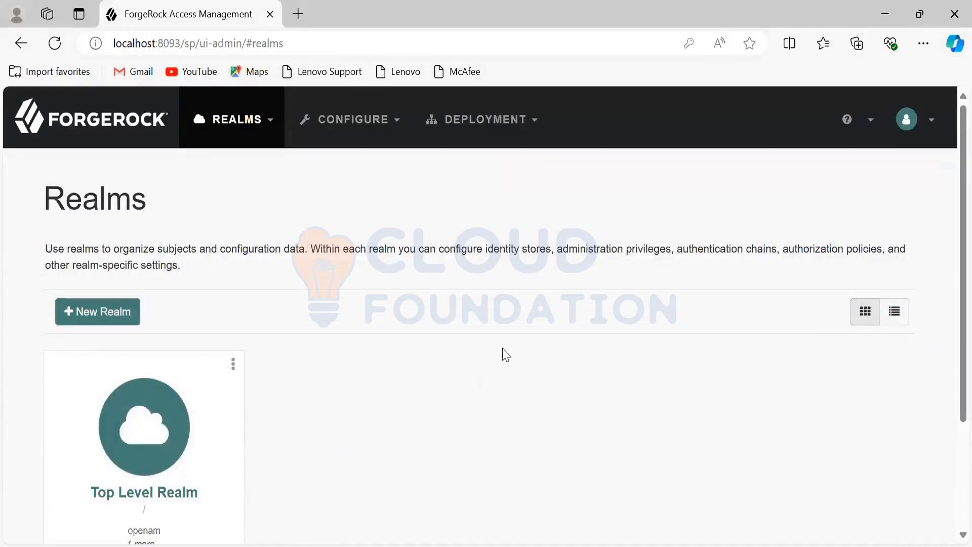
Step: Open the Top Level Realm's federation circles of trust and start adding a new circle of trust
scroll(504, 354, down, 2)
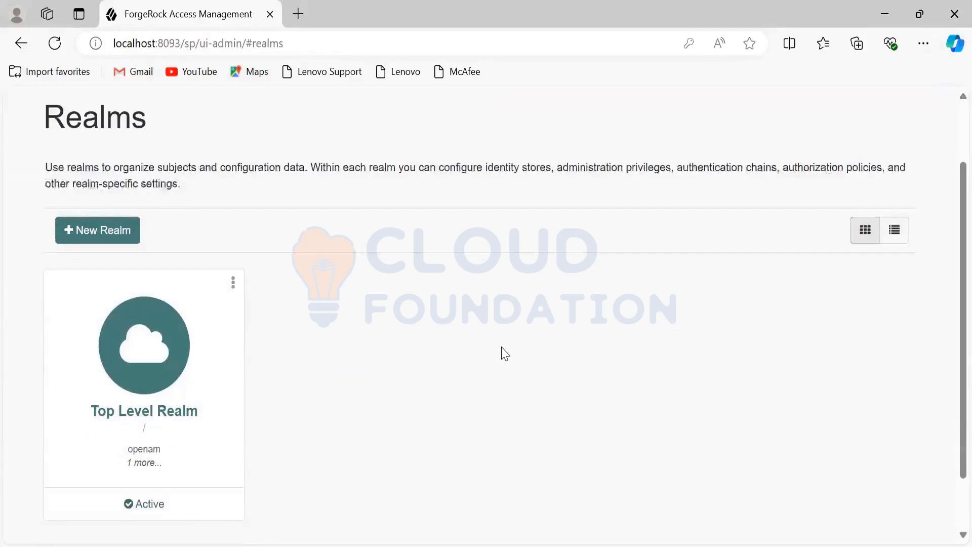
scroll(503, 353, down, 2)
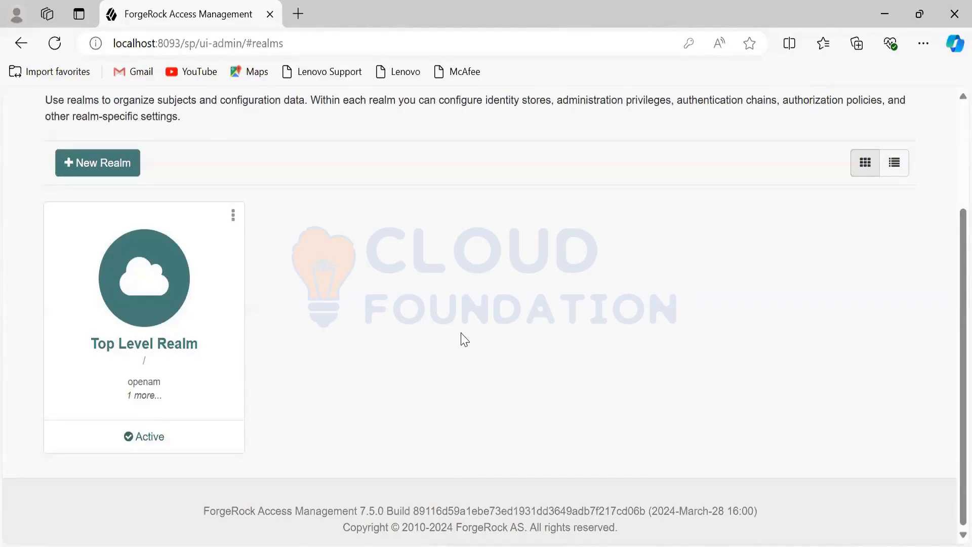
click(167, 316)
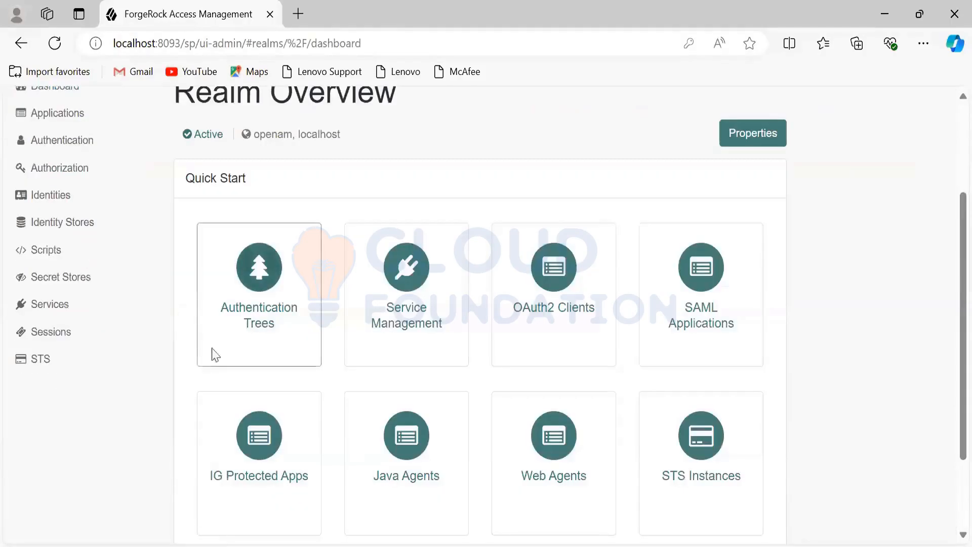
scroll(140, 291, up, 2)
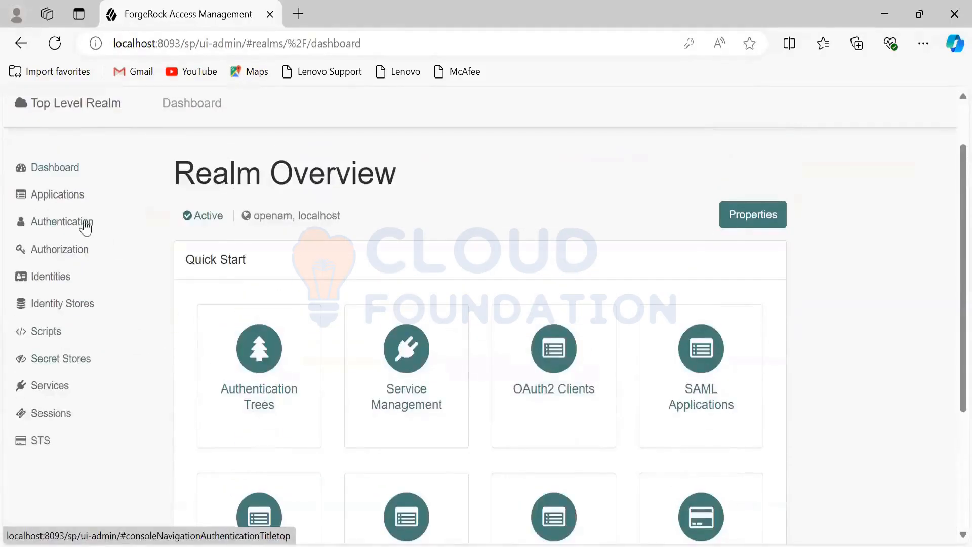
click(74, 203)
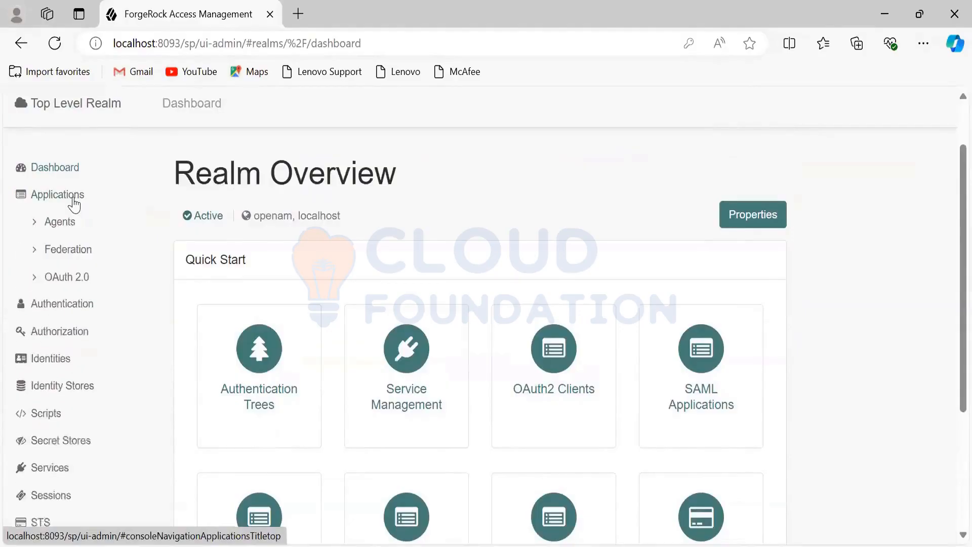
click(67, 256)
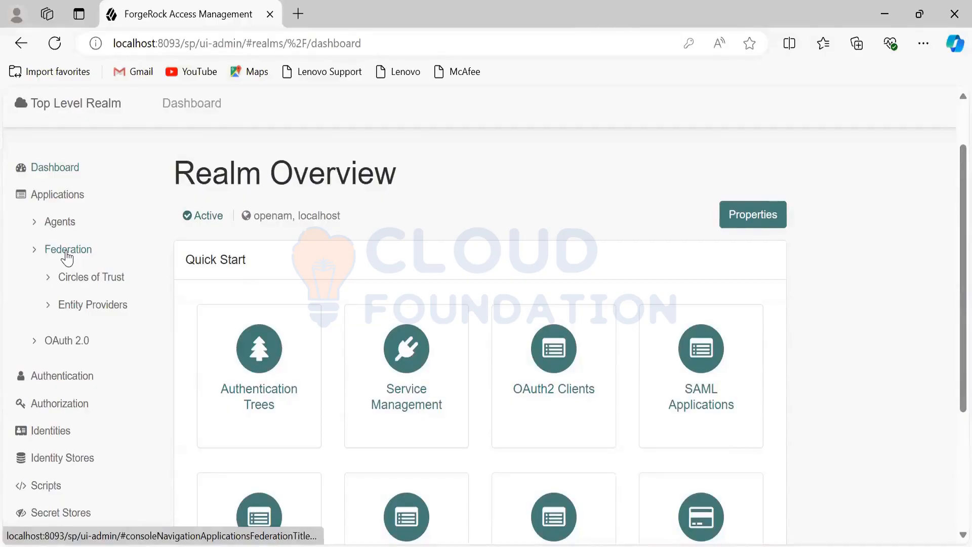
click(106, 285)
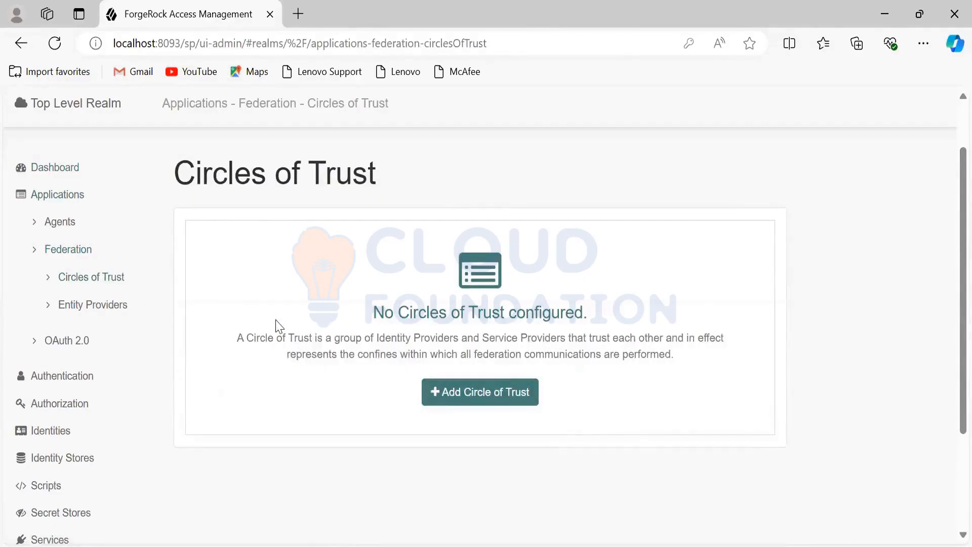
click(461, 398)
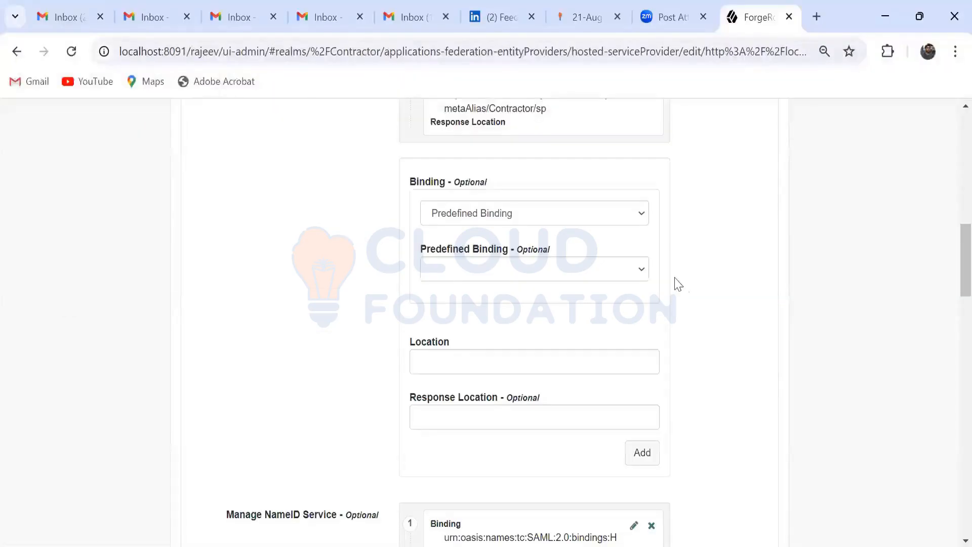
scroll(570, 350, up, 15)
scroll(455, 344, down, 2)
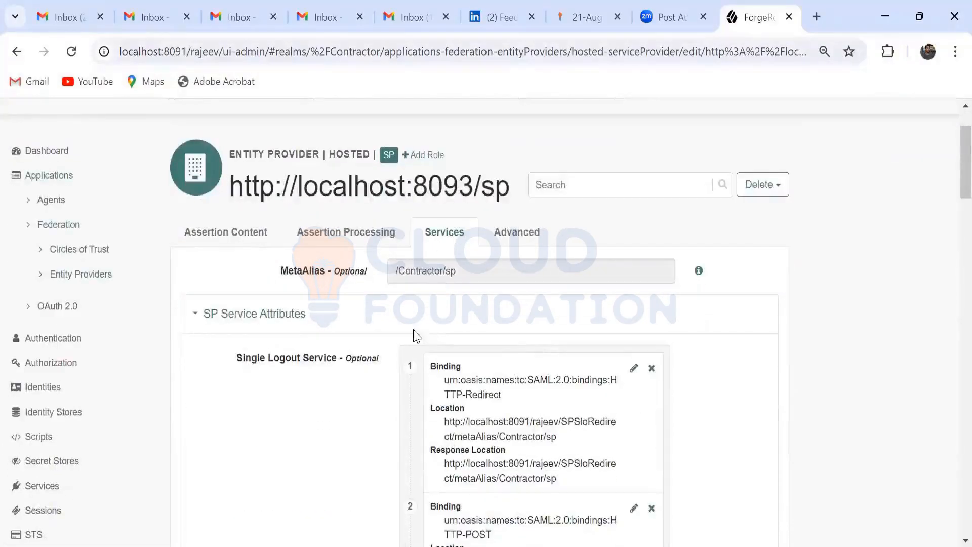
click(211, 234)
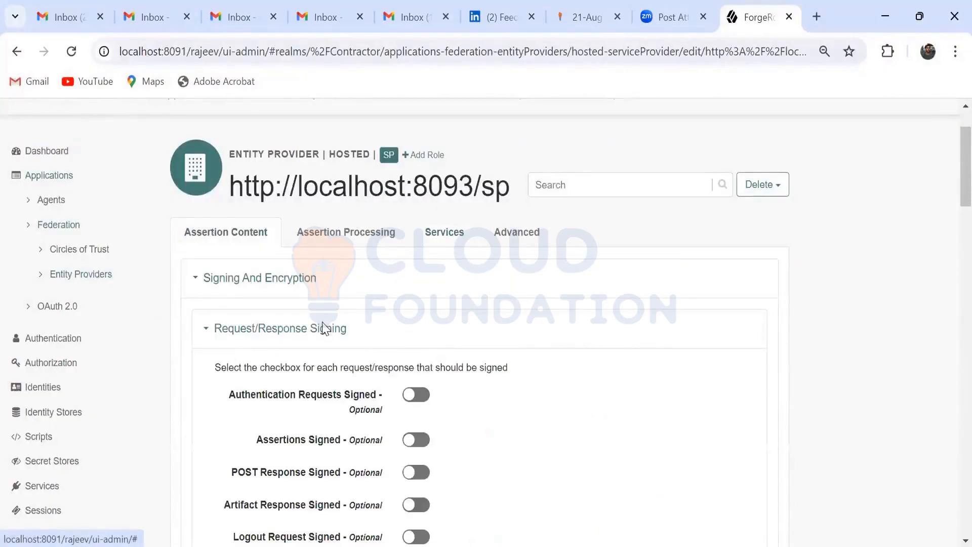
scroll(321, 326, down, 12)
scroll(322, 321, up, 9)
scroll(323, 312, down, 12)
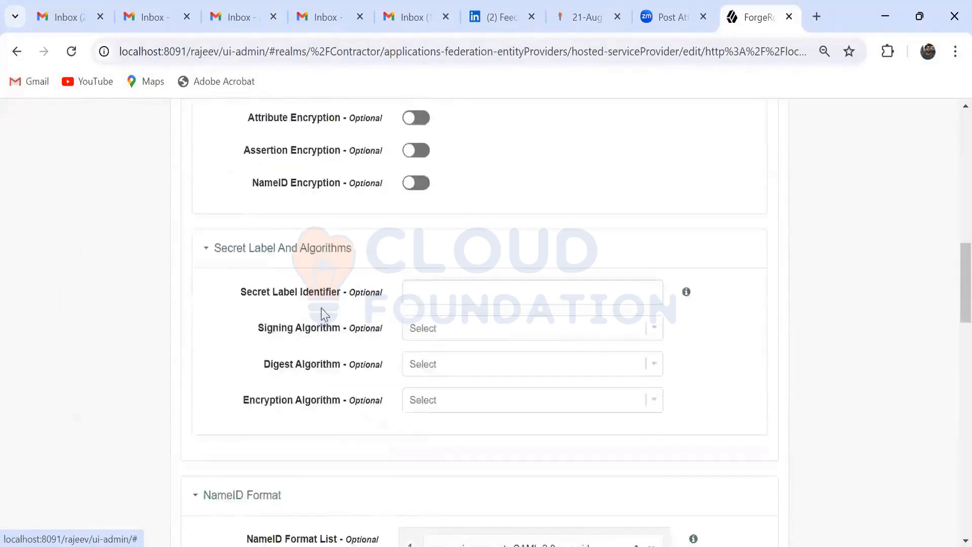
scroll(321, 311, down, 6)
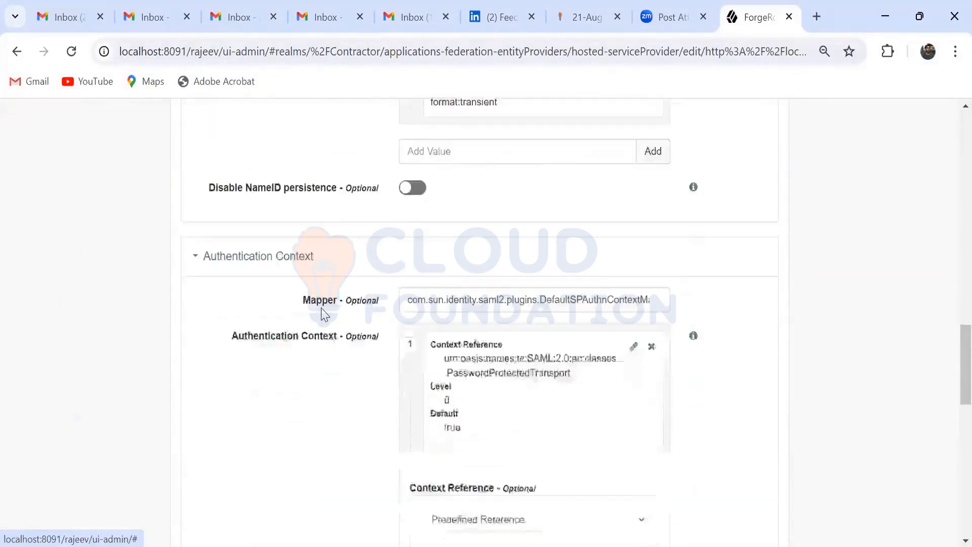
scroll(321, 310, up, 20)
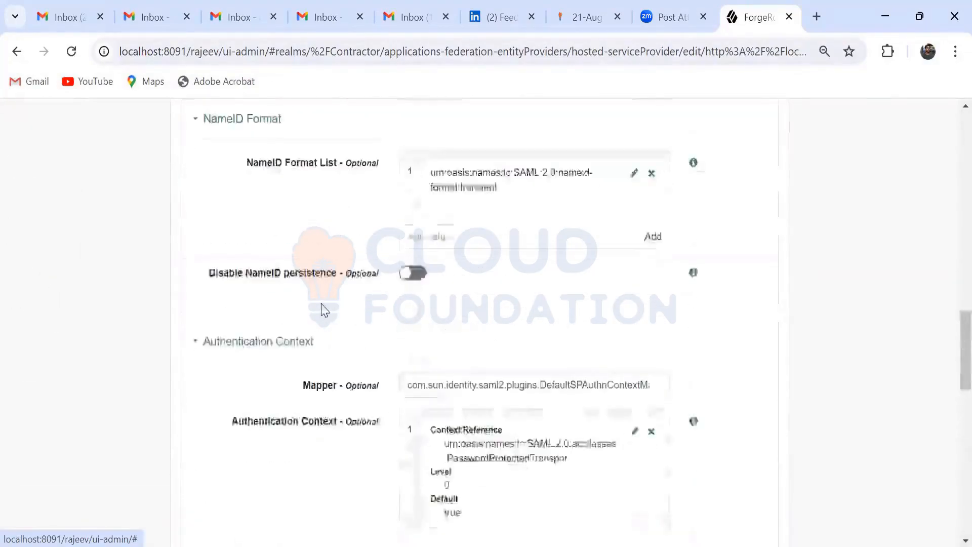
scroll(318, 311, up, 2)
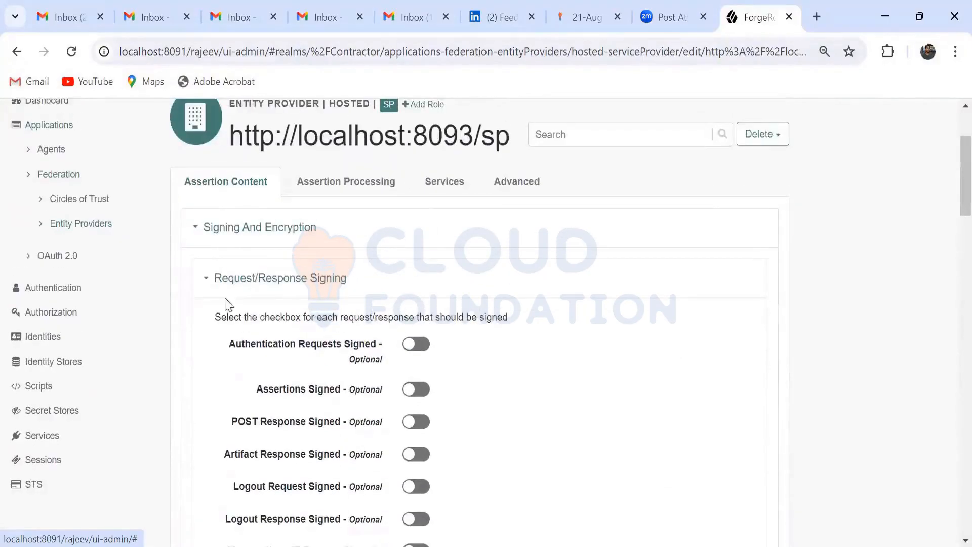
Step: Open the hosted BankOfAmerica service provider from the Contractor realm's entity providers and copy its name
click(100, 232)
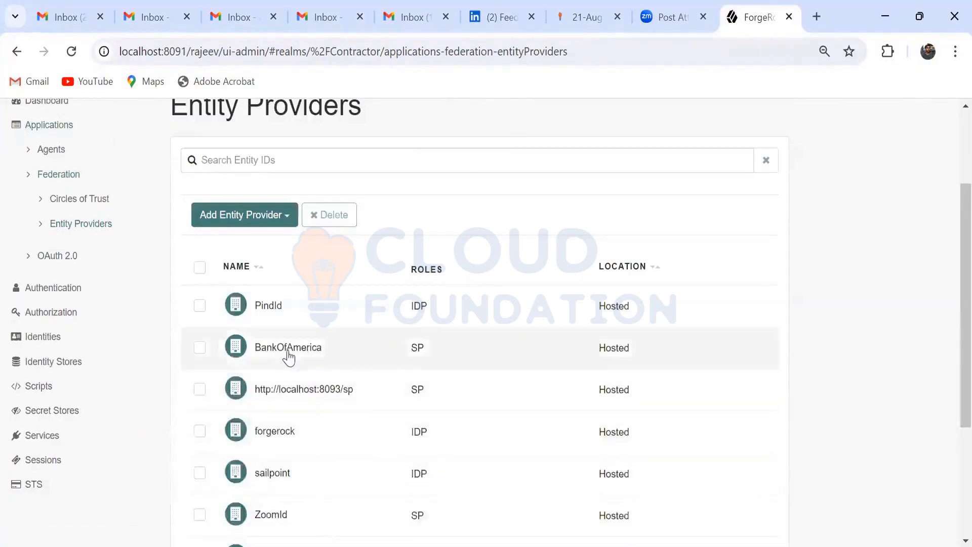
click(288, 352)
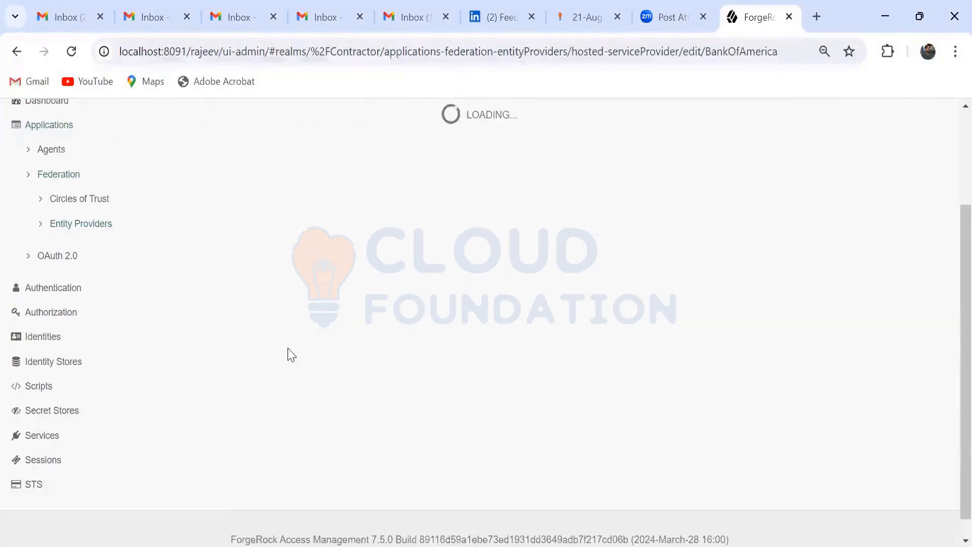
drag(420, 136, 234, 143)
key(ctrl+c)
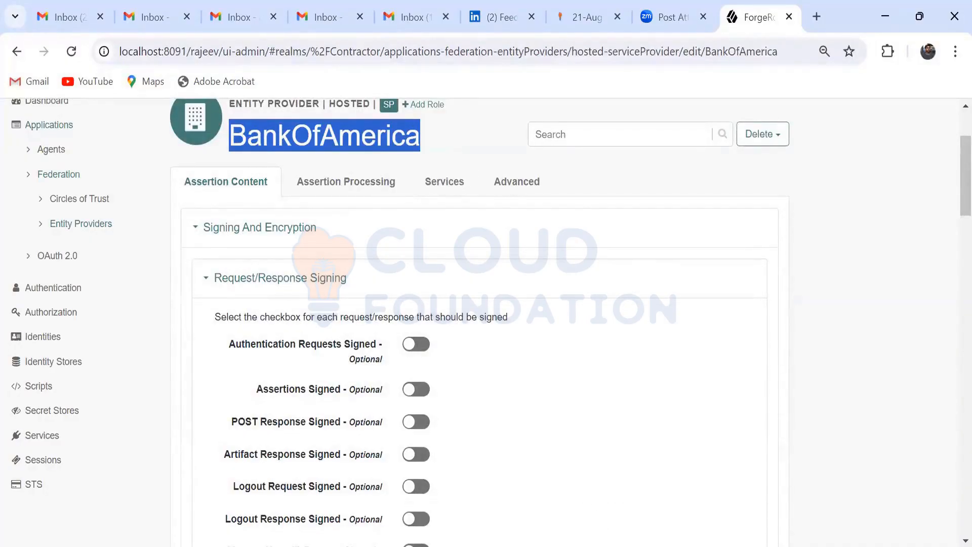
Step: Switch back to the second AM instance in Microsoft Edge and create the circle of trust with the name BankOfAmerica
key(alt+Tab)
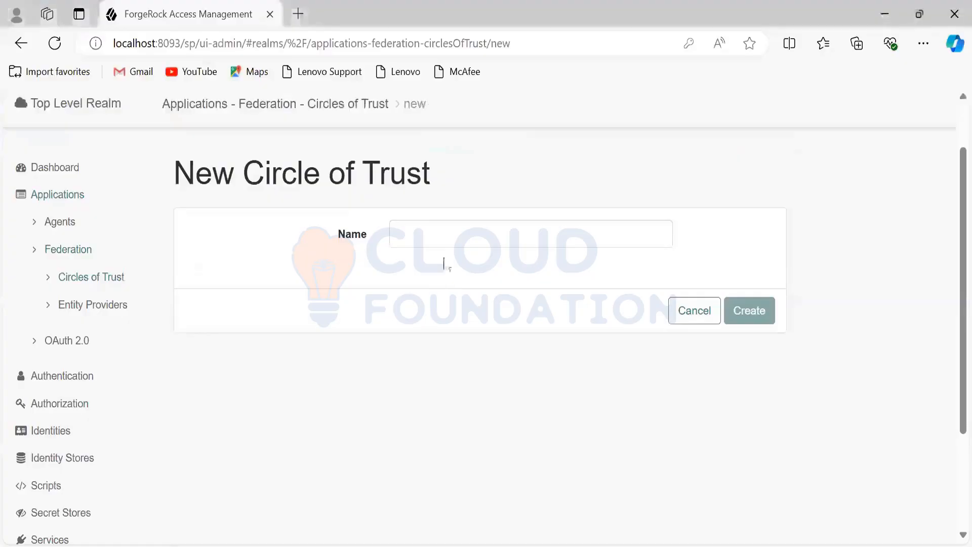
key(ctrl+v)
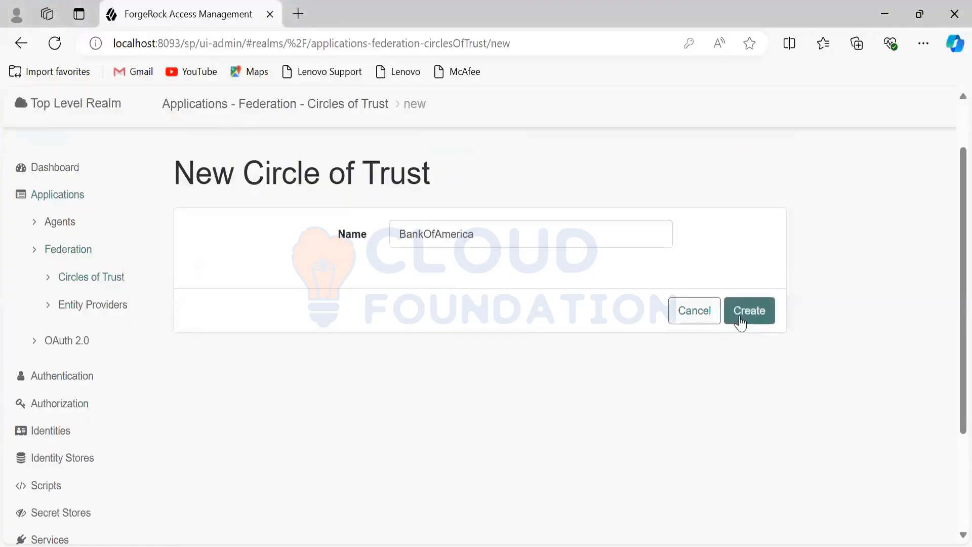
click(752, 313)
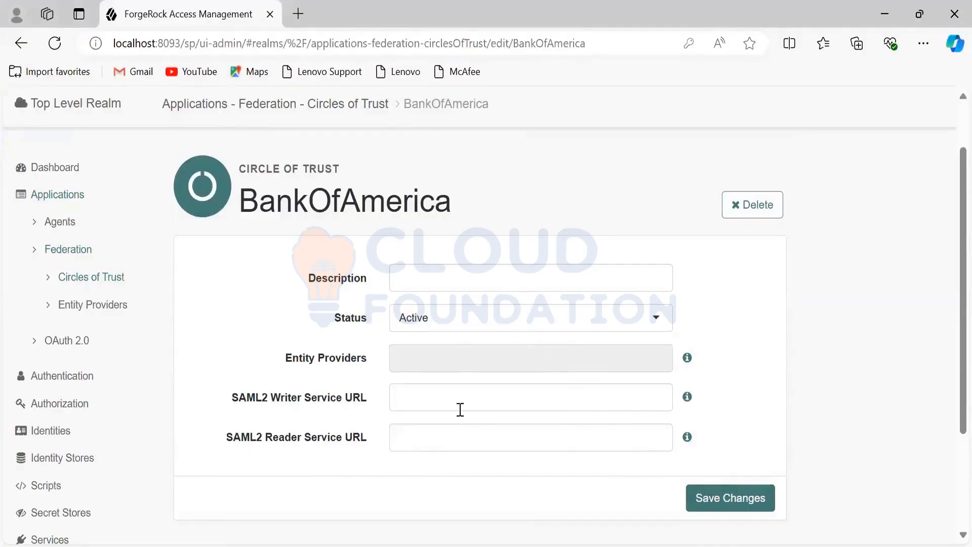
click(110, 314)
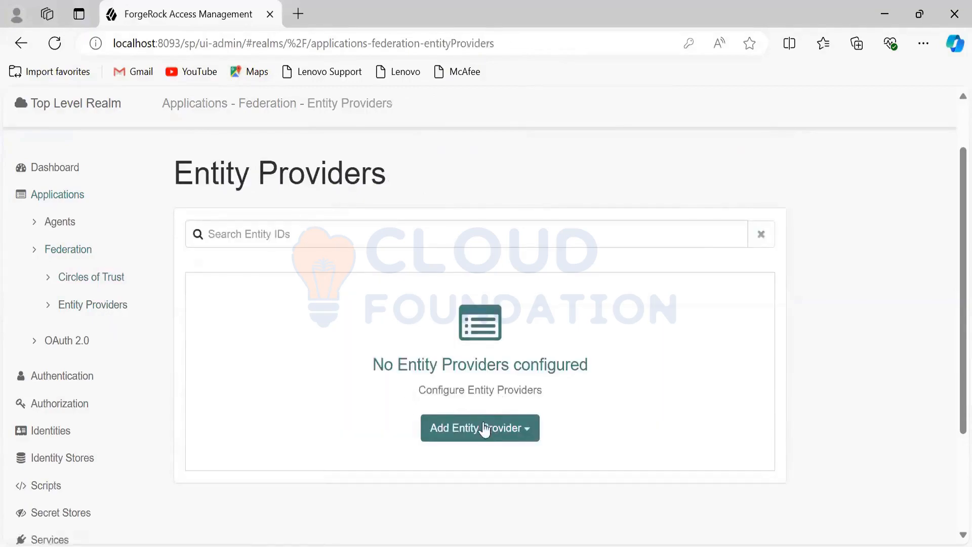
click(527, 430)
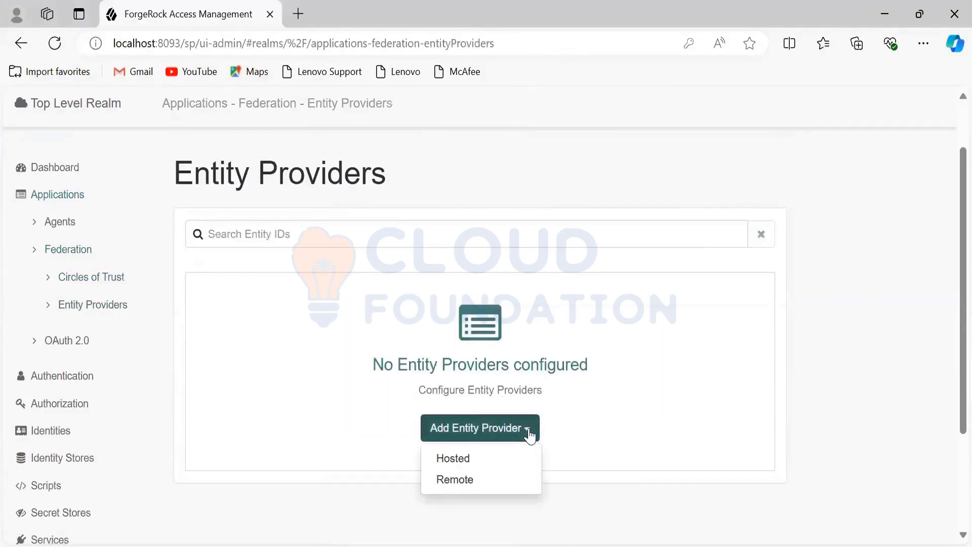
click(488, 467)
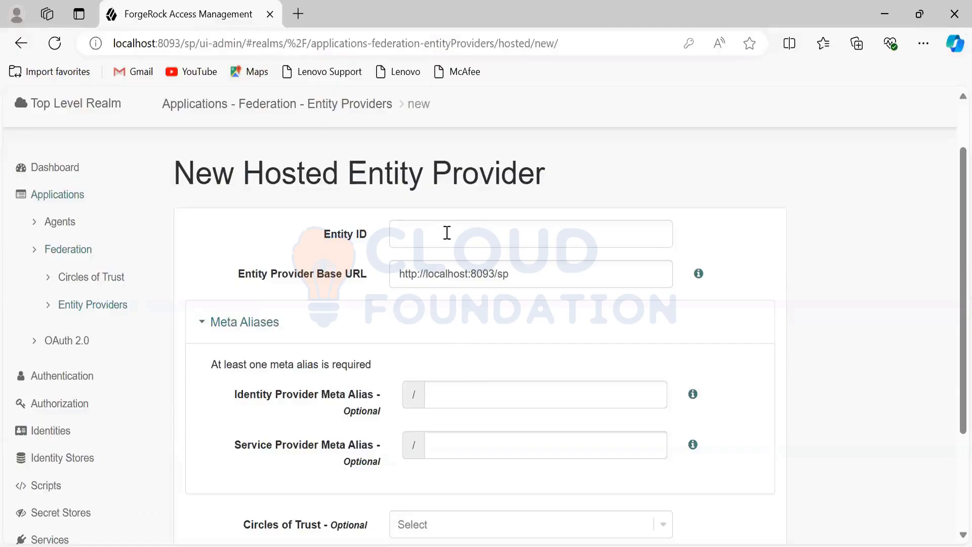
click(447, 233)
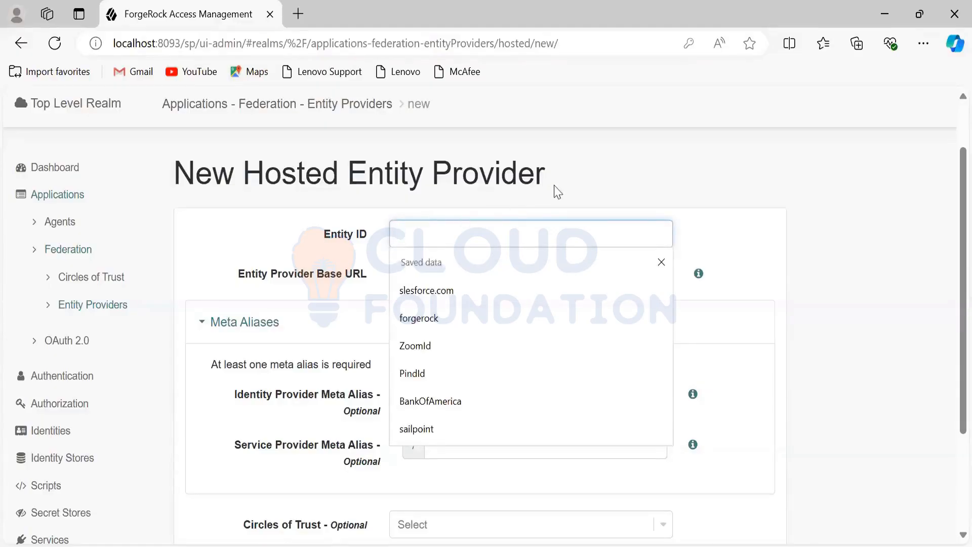
click(570, 183)
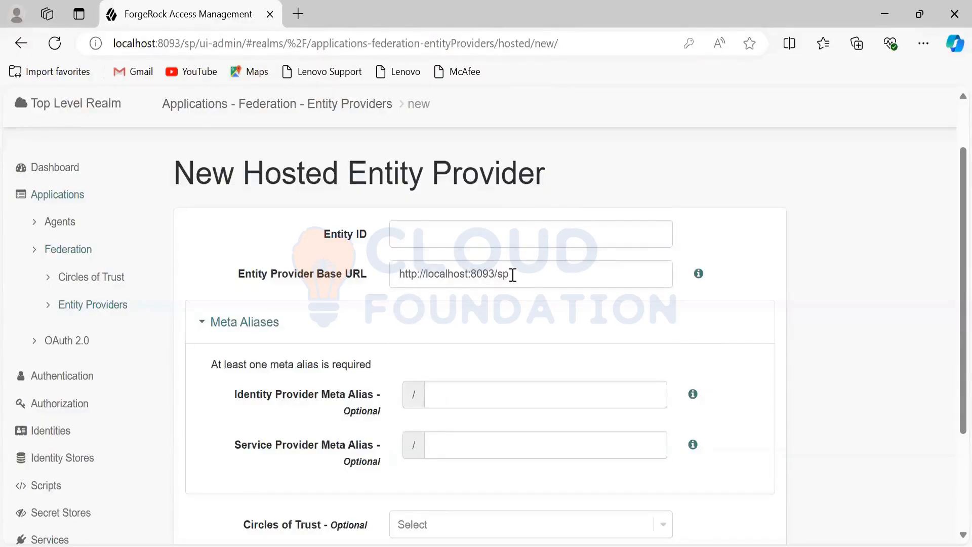
drag(513, 275, 397, 275)
key(ctrl+c)
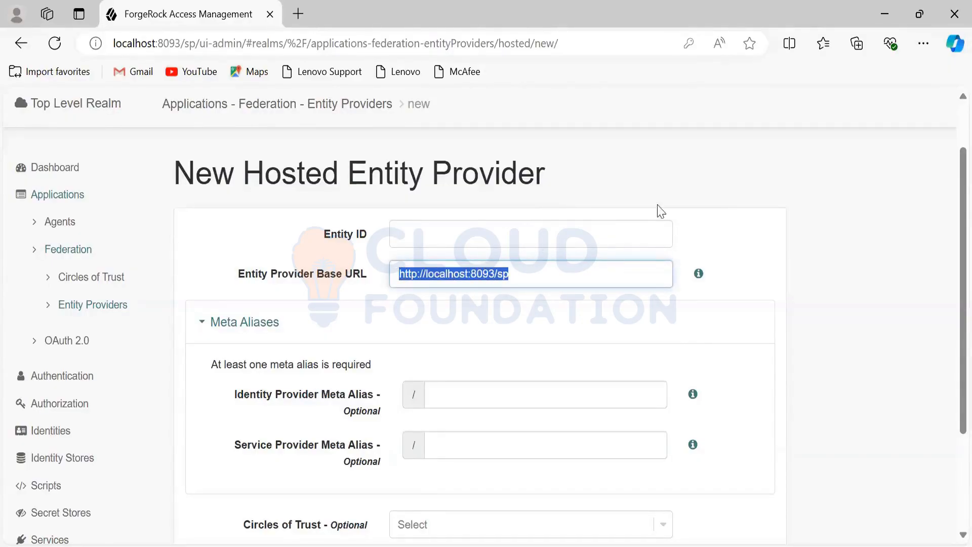
click(482, 228)
key(ctrl+v)
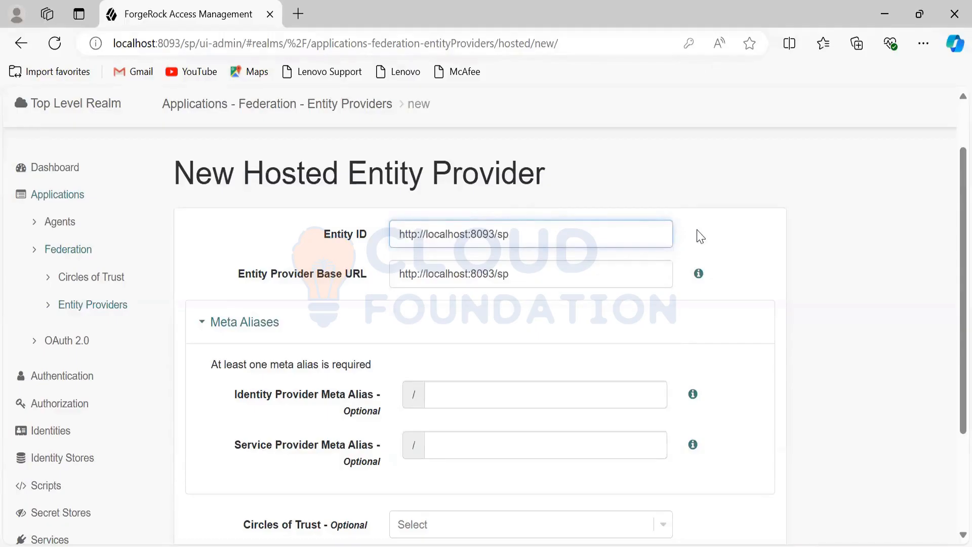
click(697, 235)
Step: Set the service provider meta alias to sp, assign the BankOfAmerica circle of trust, and create the hosted entity provider
scroll(689, 289, down, 1)
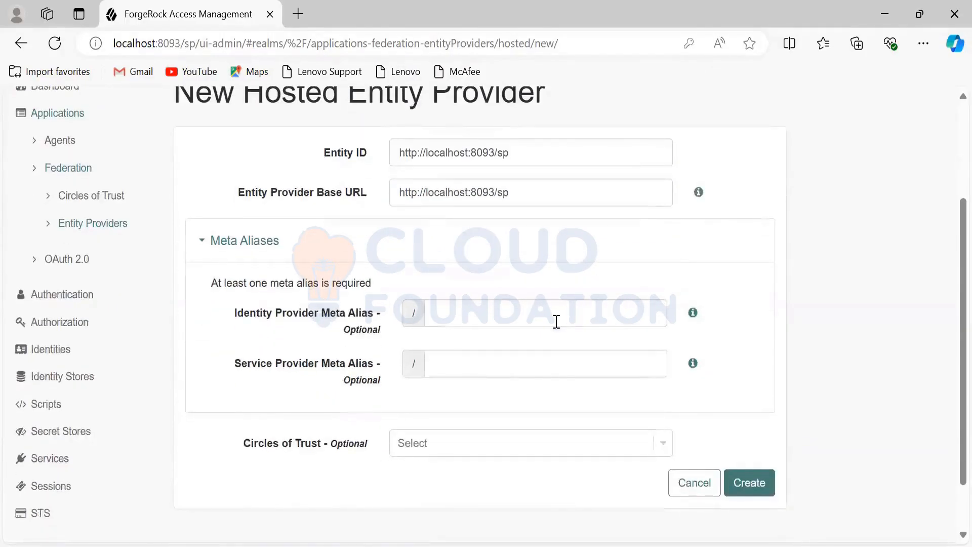
click(515, 363)
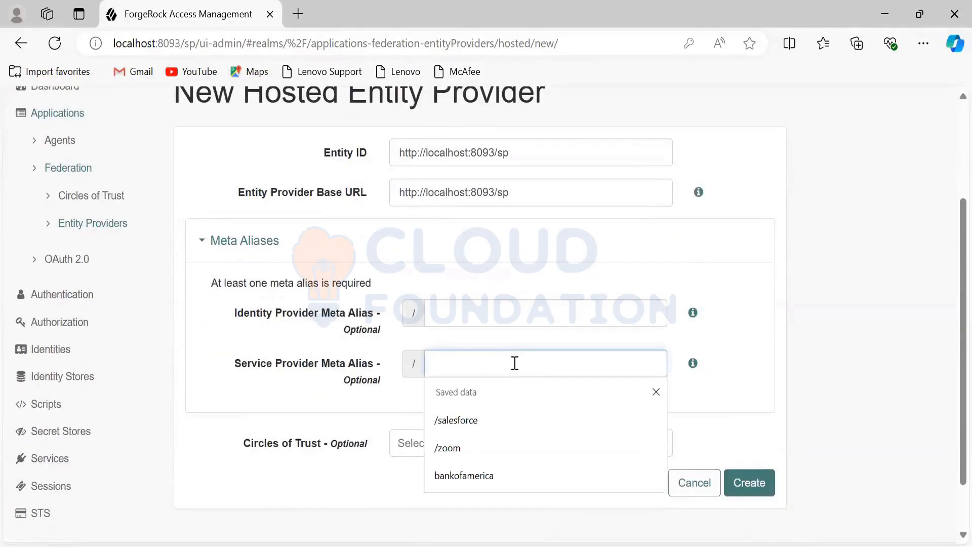
text(sp)
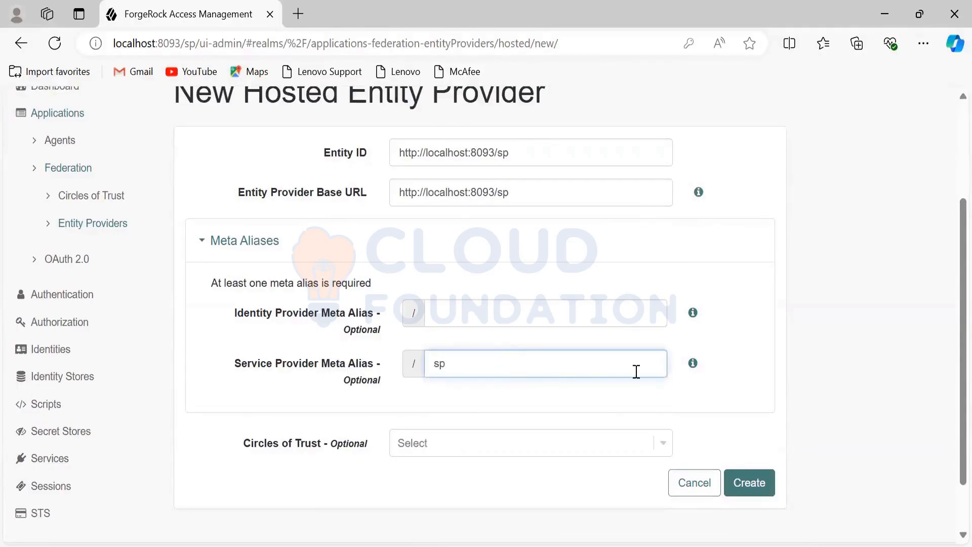
click(725, 359)
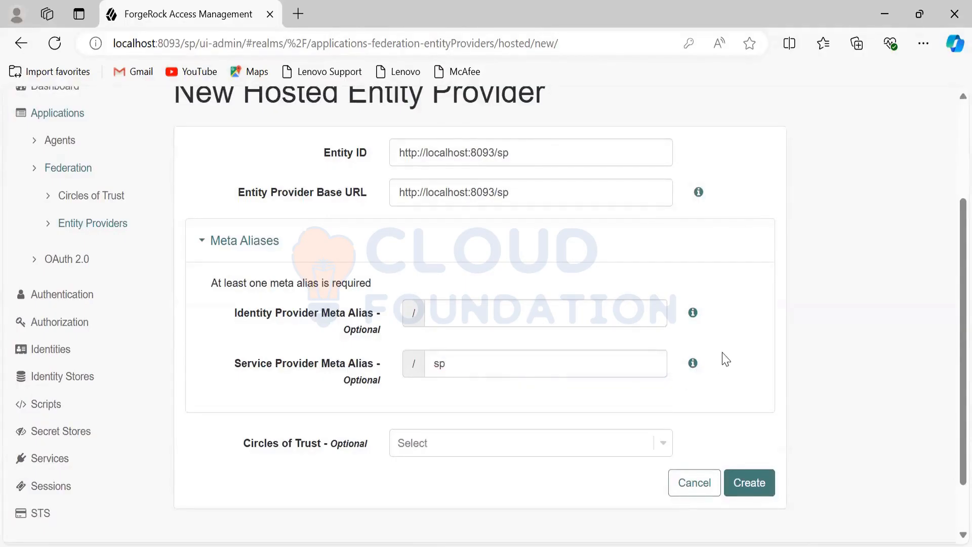
click(661, 444)
click(585, 481)
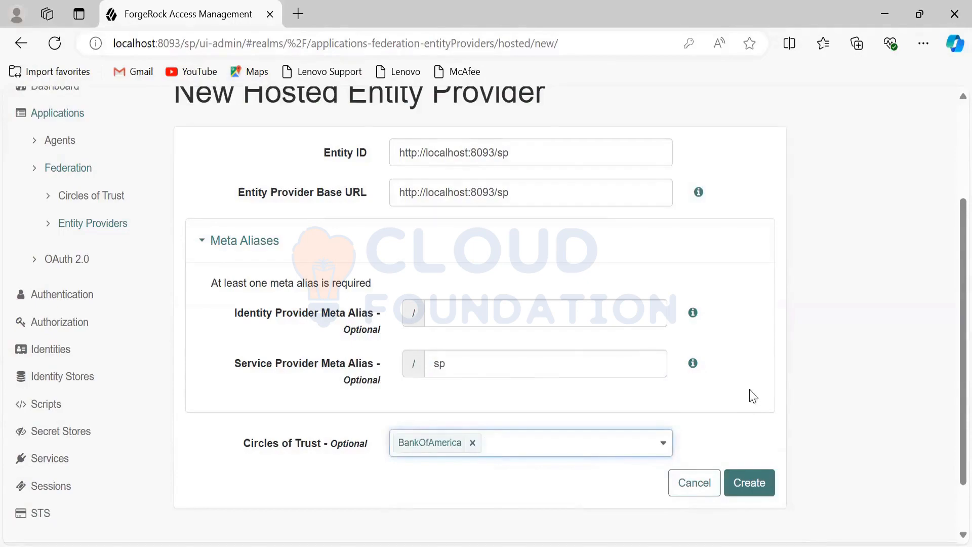
click(740, 484)
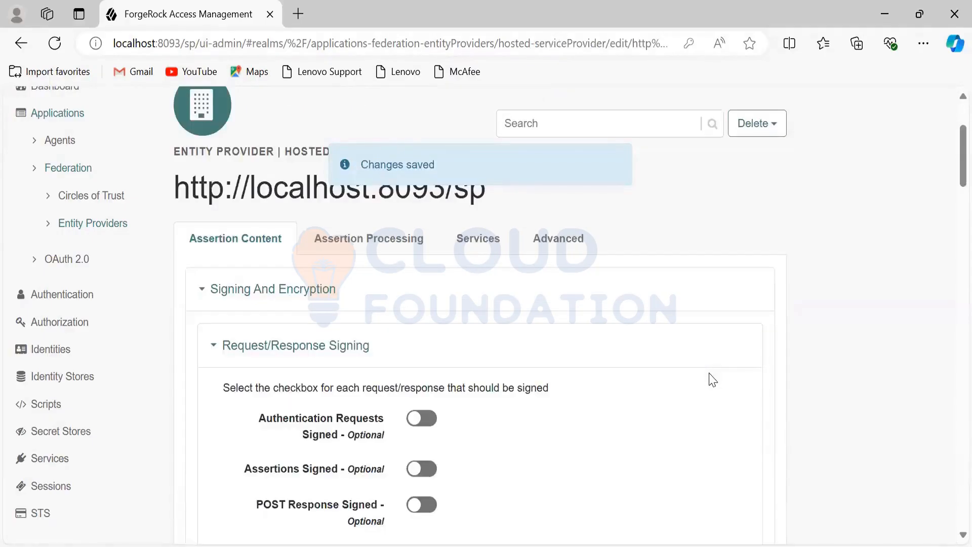
Step: Remove every NameID format from the hosted service provider's list except urn:oasis:names:tc:SAML:2.0:nameid-format:transient
scroll(521, 350, down, 2)
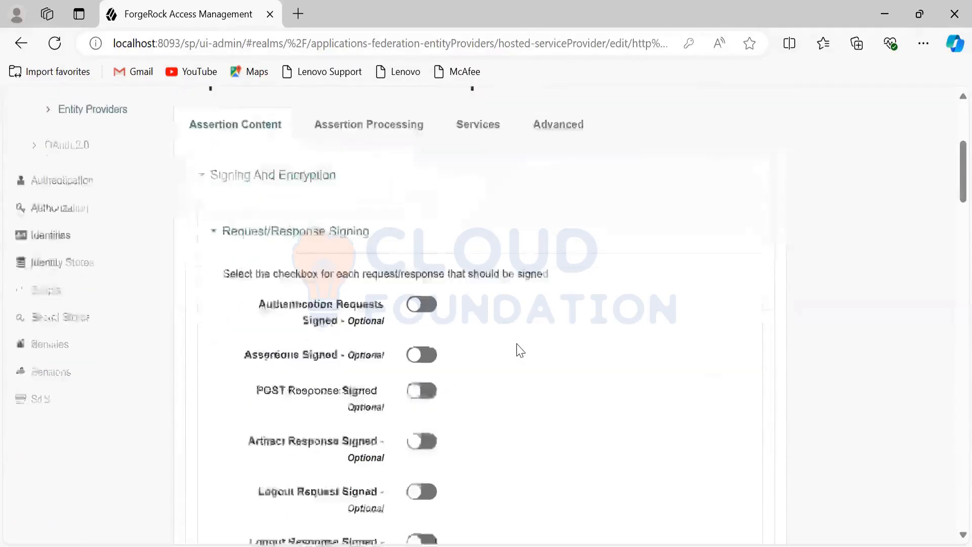
scroll(519, 349, down, 15)
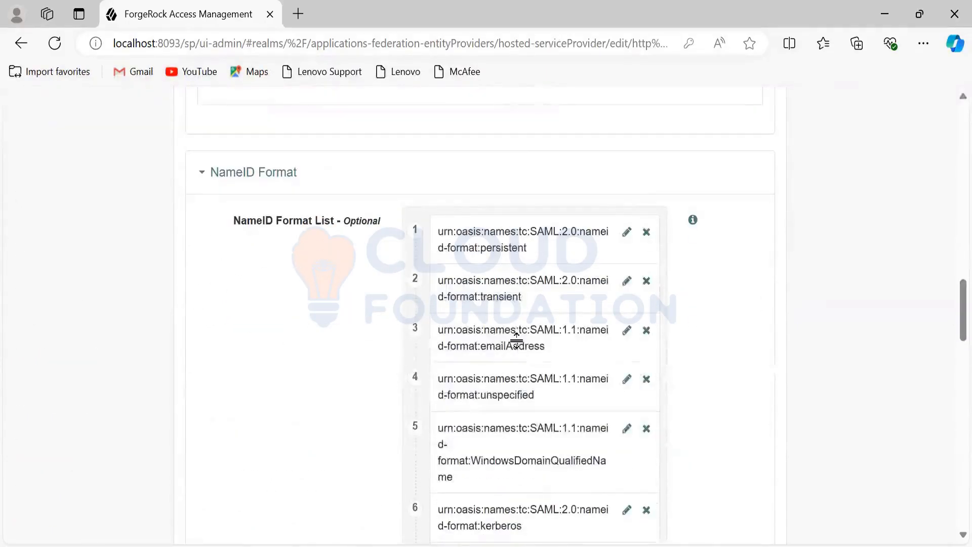
scroll(517, 339, down, 10)
scroll(516, 346, up, 6)
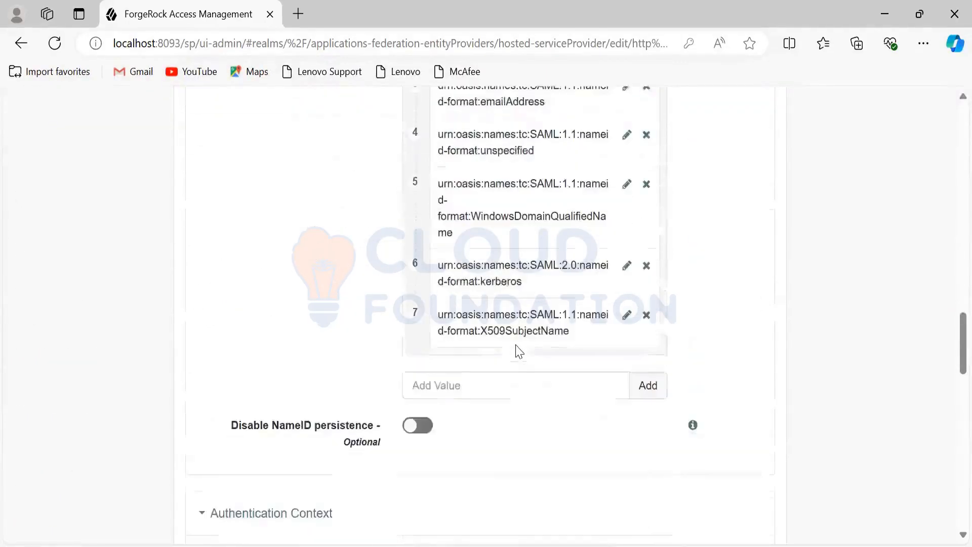
scroll(516, 344, up, 5)
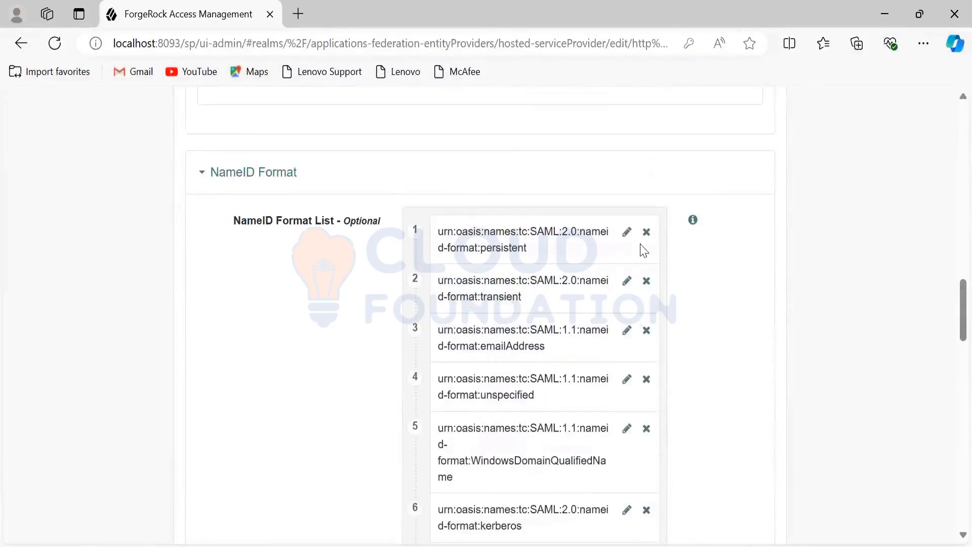
click(646, 233)
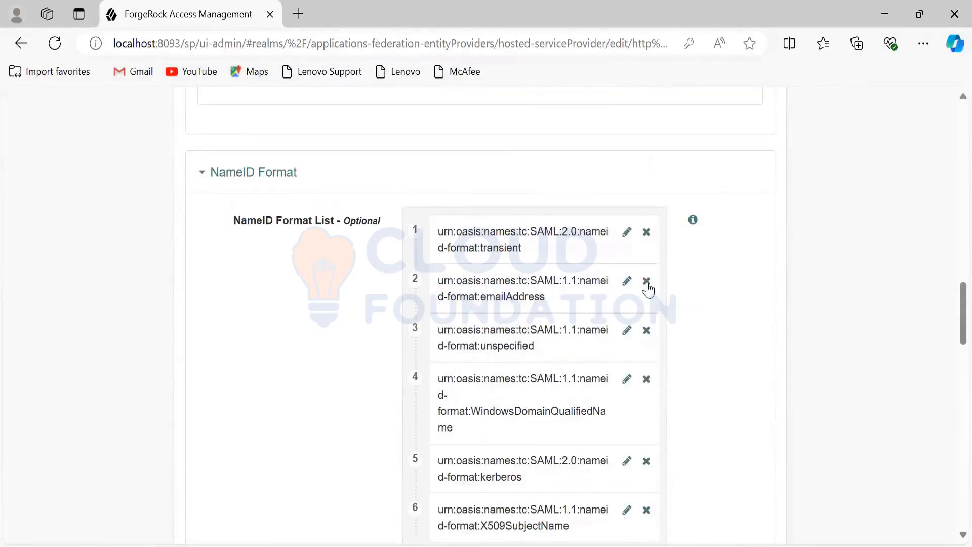
click(646, 282)
click(646, 282)
click(646, 281)
click(646, 282)
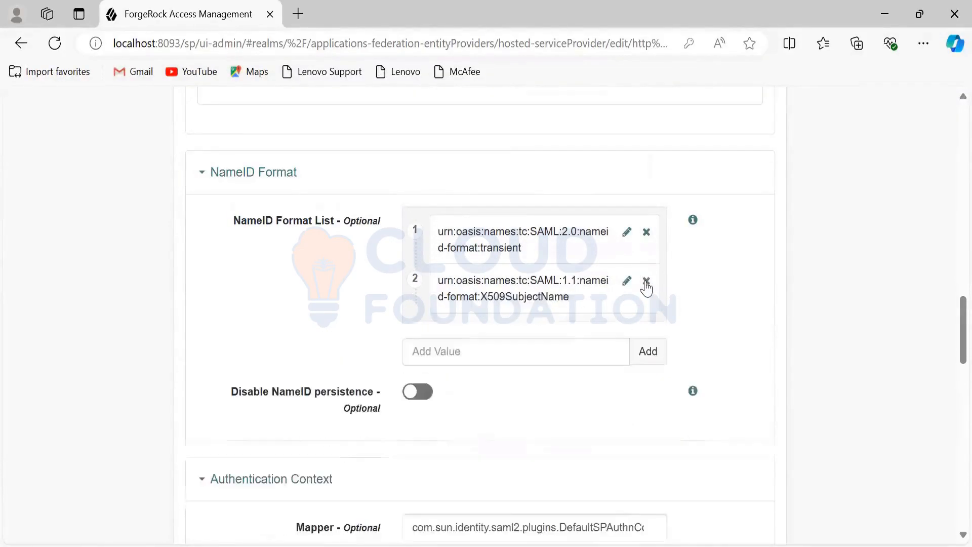
click(646, 281)
Step: Check the service provider's NameID format and authentication context settings, and save the assertion content changes
scroll(727, 315, down, 3)
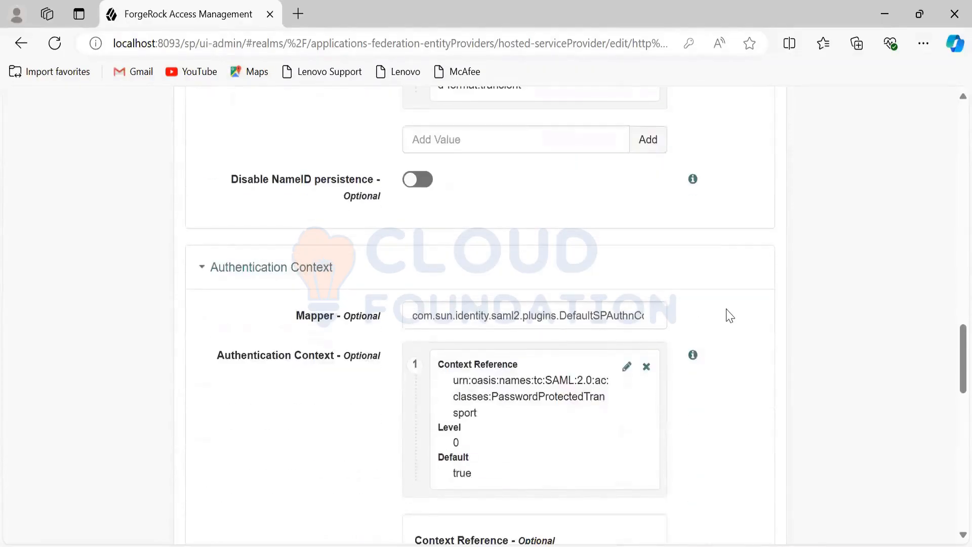
scroll(729, 316, down, 5)
scroll(729, 316, down, 3)
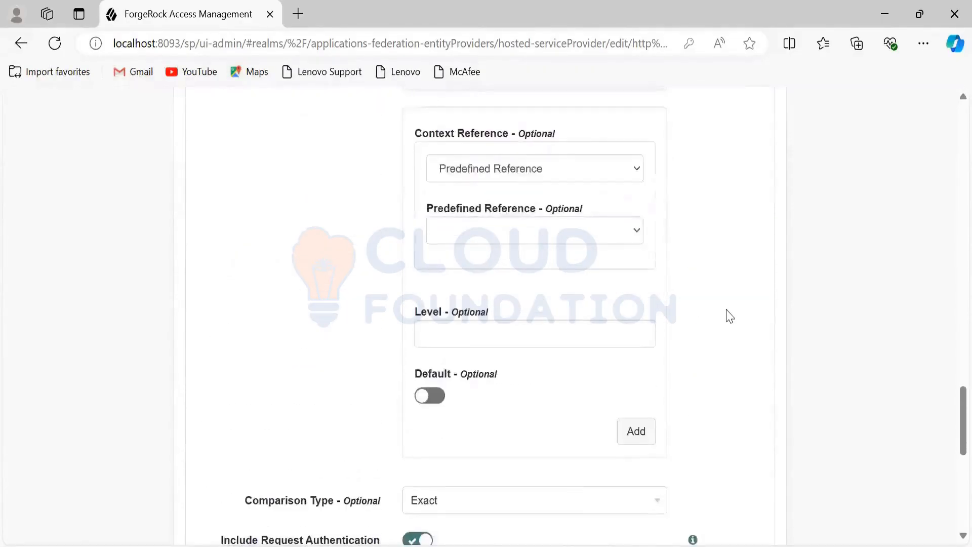
scroll(729, 316, up, 1)
scroll(729, 316, up, 15)
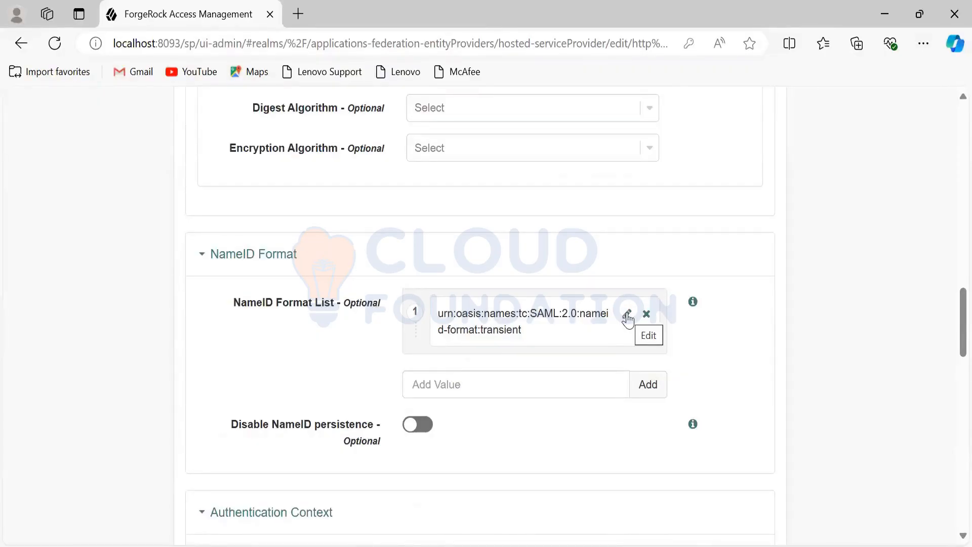
scroll(715, 348, down, 1)
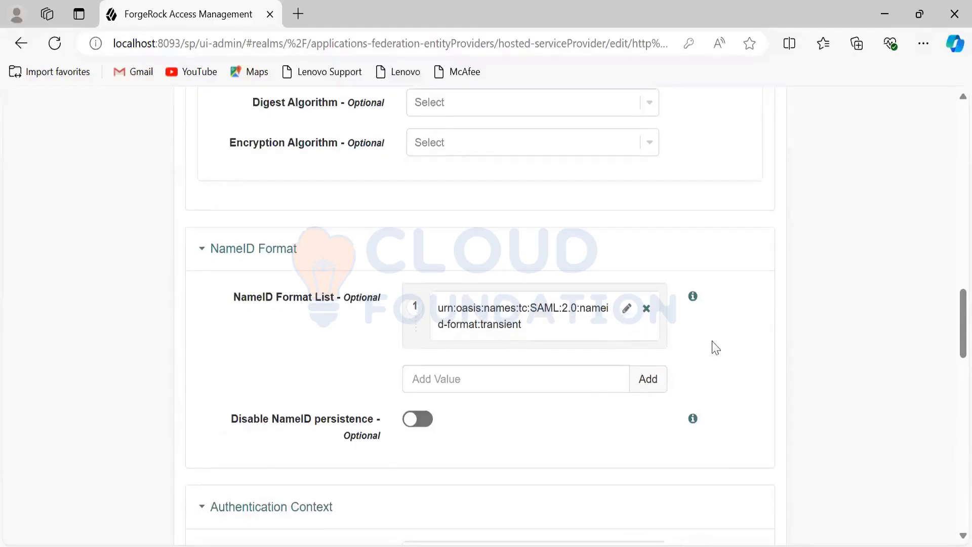
scroll(715, 348, down, 15)
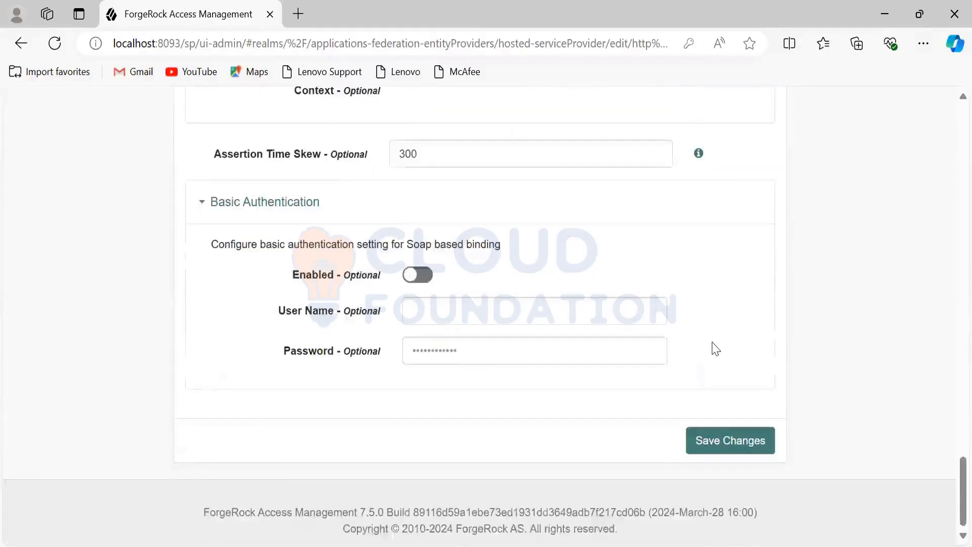
click(723, 441)
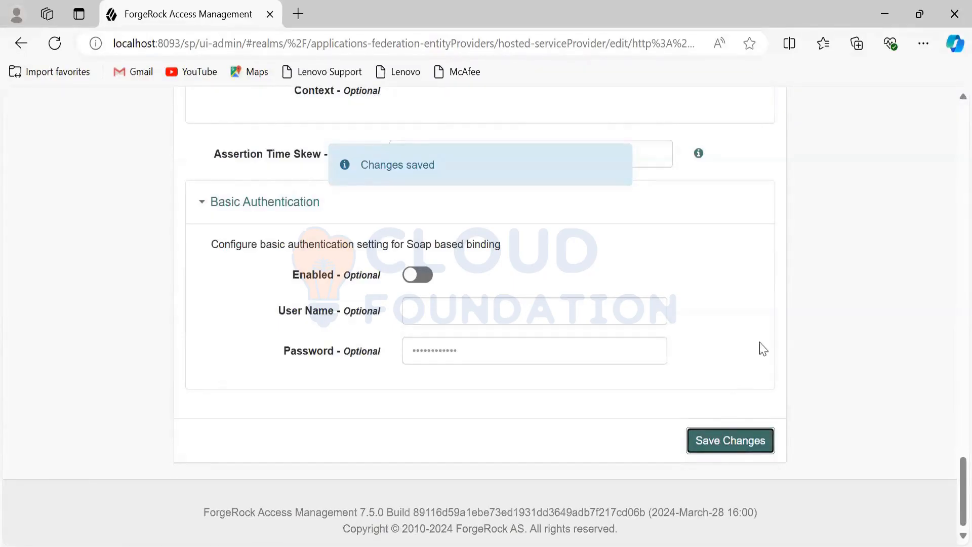
Step: Open the service provider's service settings and delete the HTTP-POST and PAOS entries from the Assertion Consumer Service list
scroll(747, 328, up, 8)
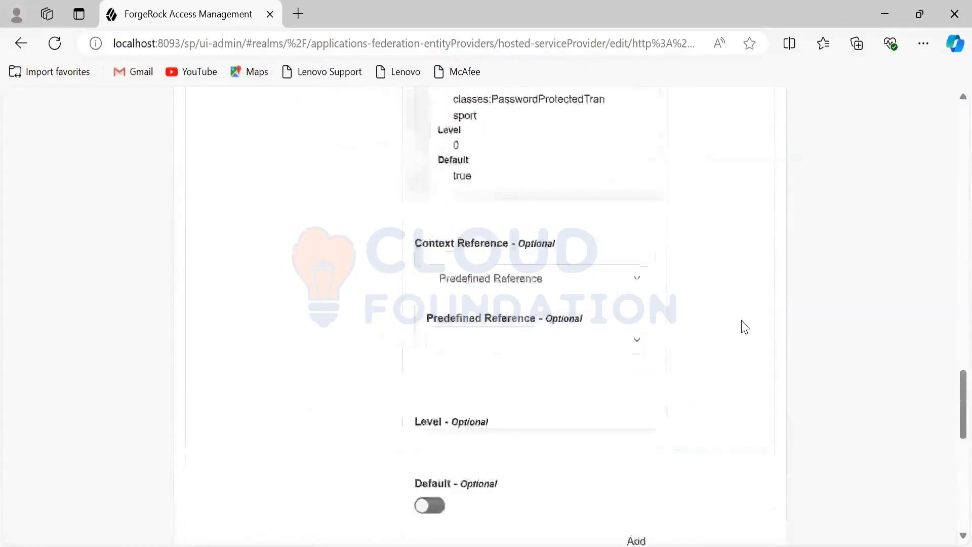
scroll(745, 327, up, 15)
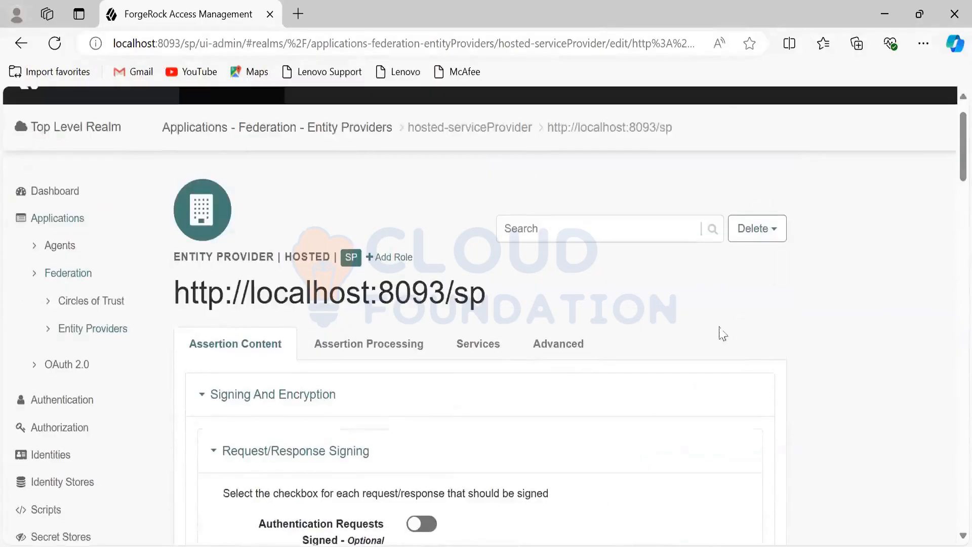
click(474, 348)
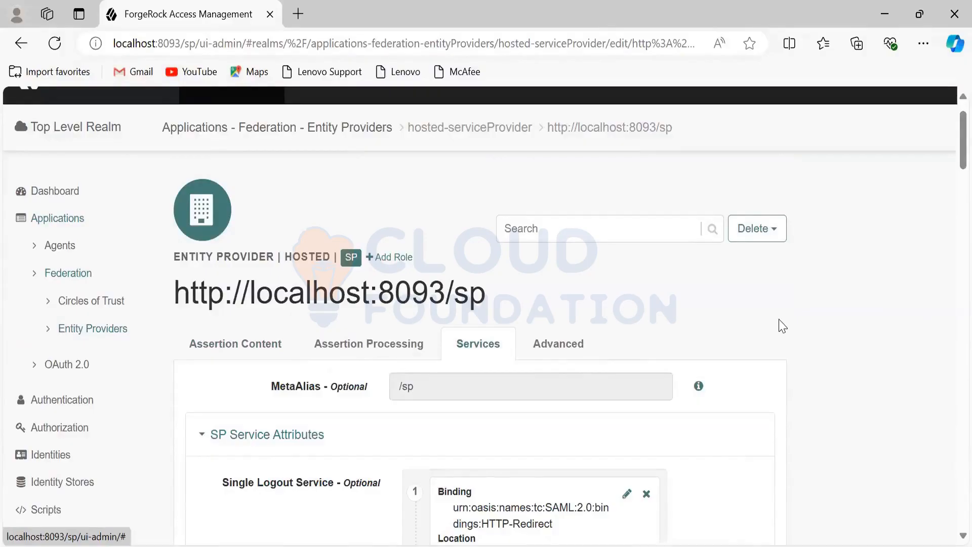
scroll(782, 325, down, 5)
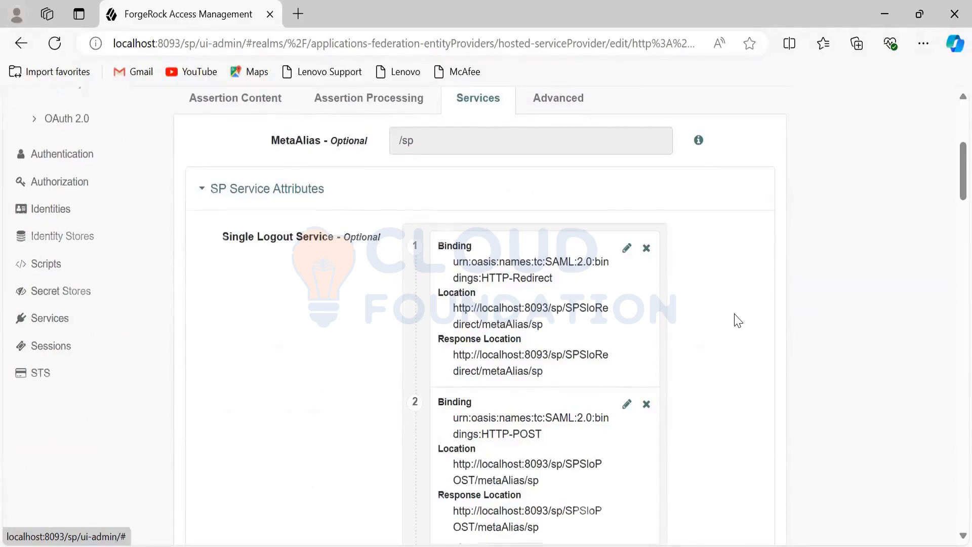
scroll(734, 322, down, 15)
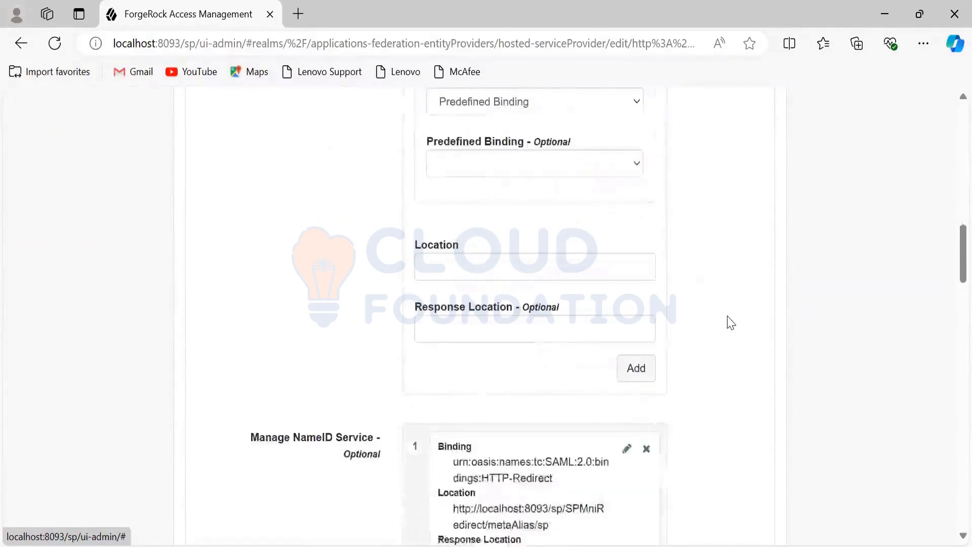
scroll(731, 322, down, 15)
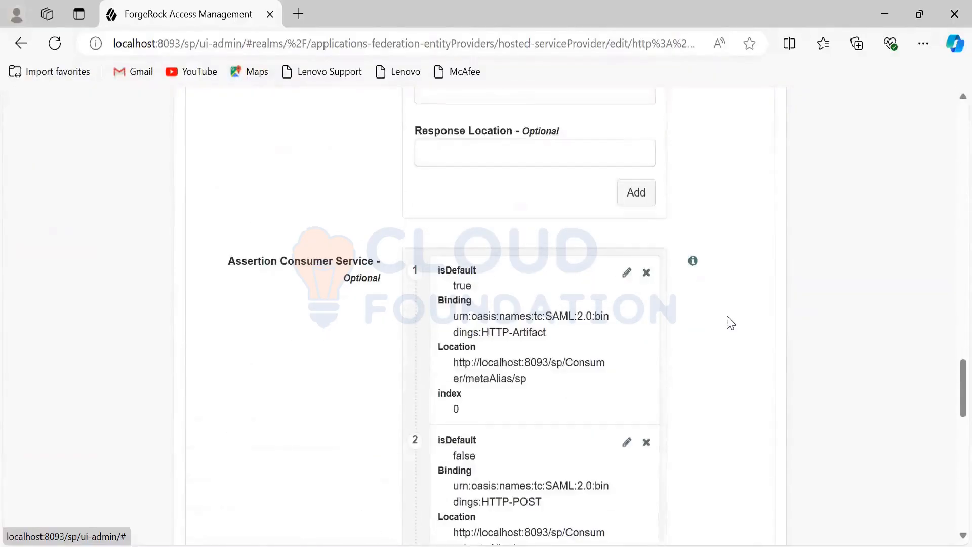
scroll(731, 322, down, 3)
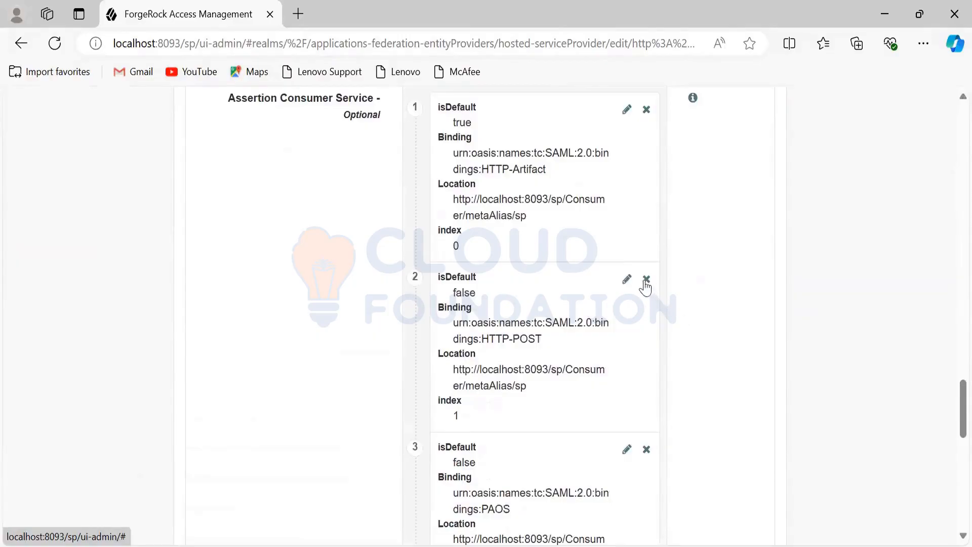
click(646, 279)
click(645, 280)
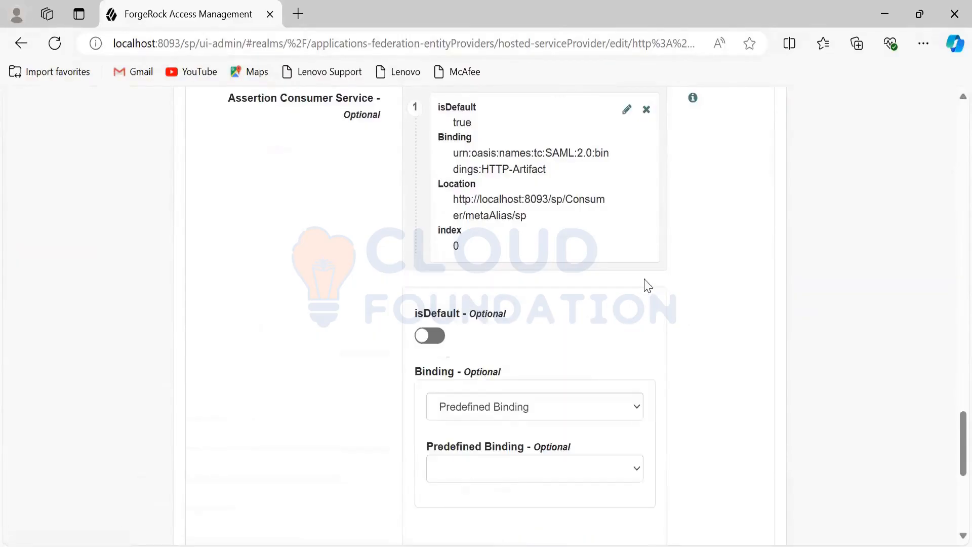
Step: Change the binding of the remaining default Assertion Consumer Service entry to HTTP-POST and update the entry
click(627, 109)
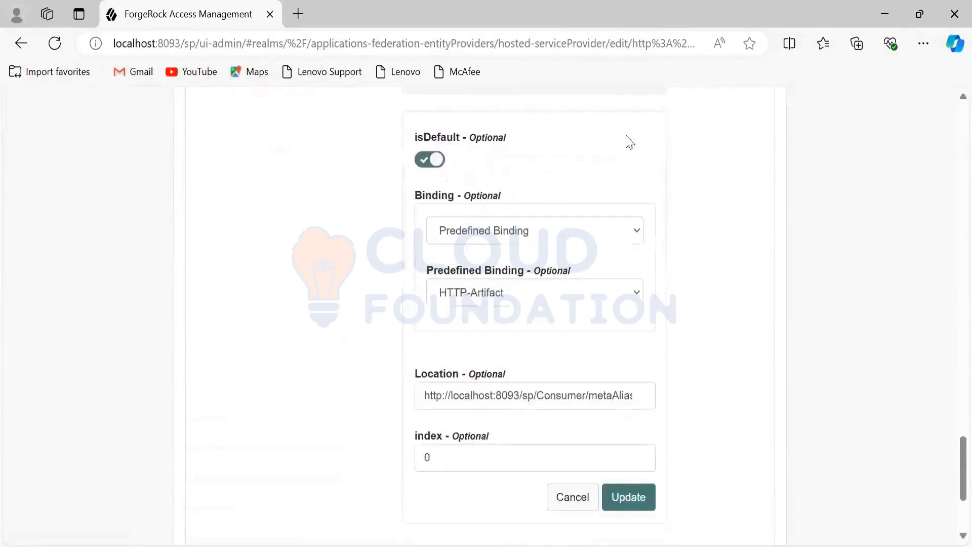
click(631, 293)
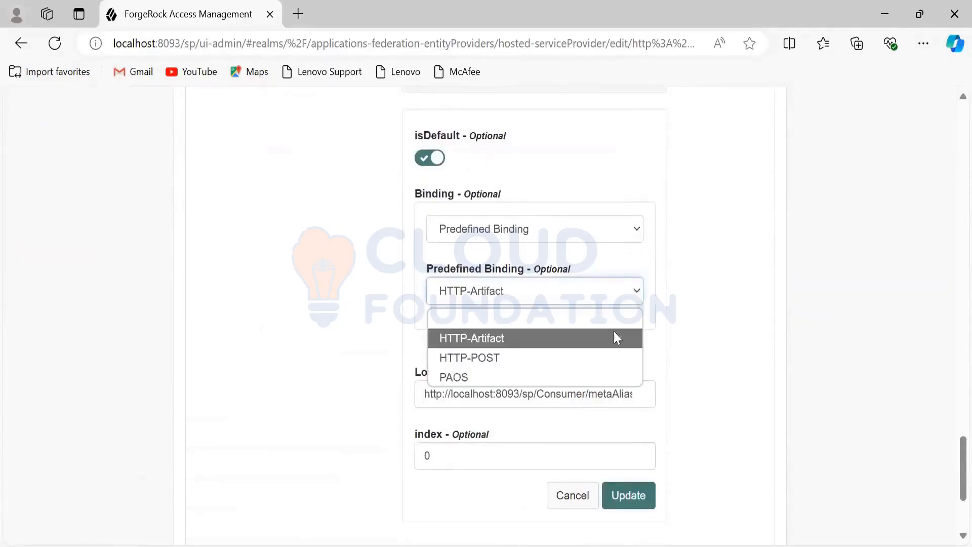
click(606, 355)
scroll(699, 329, down, 3)
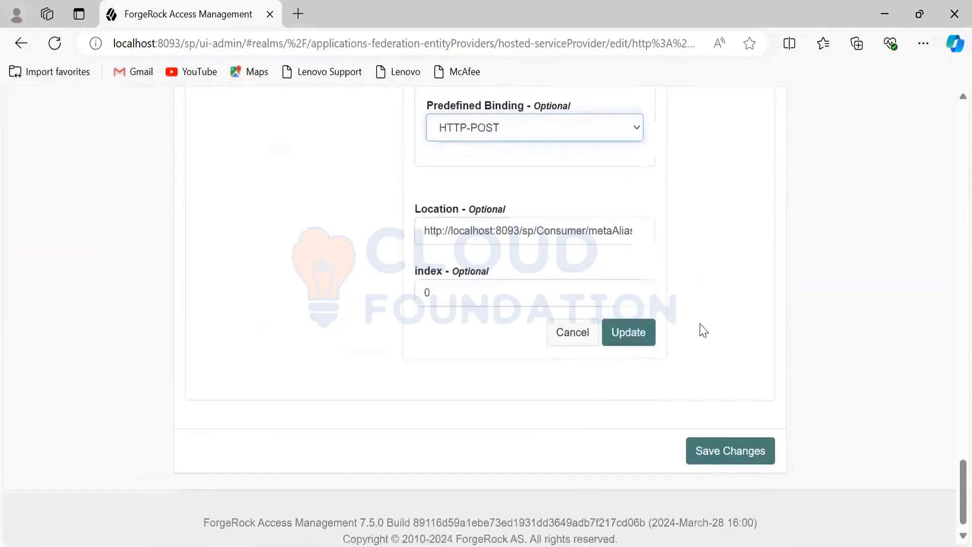
click(629, 333)
scroll(680, 341, down, 6)
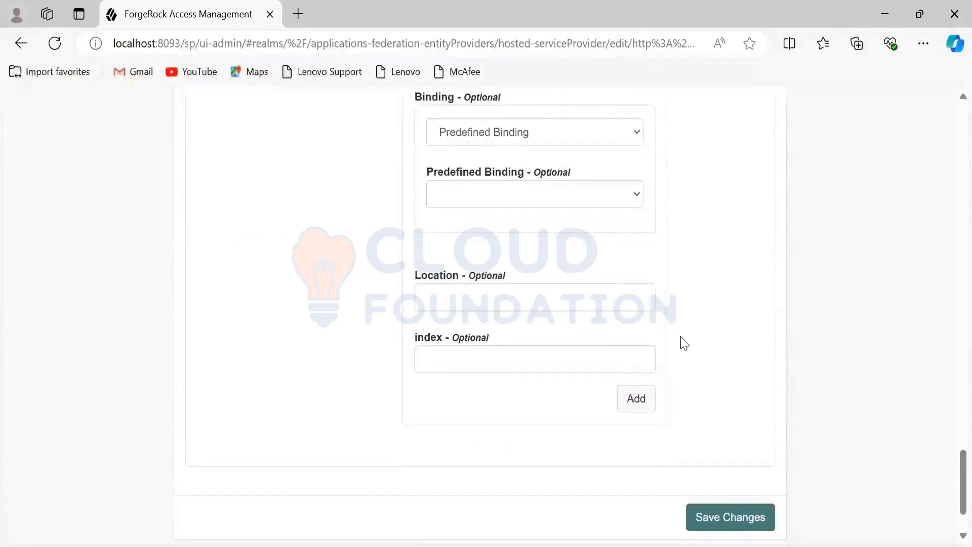
scroll(681, 340, up, 8)
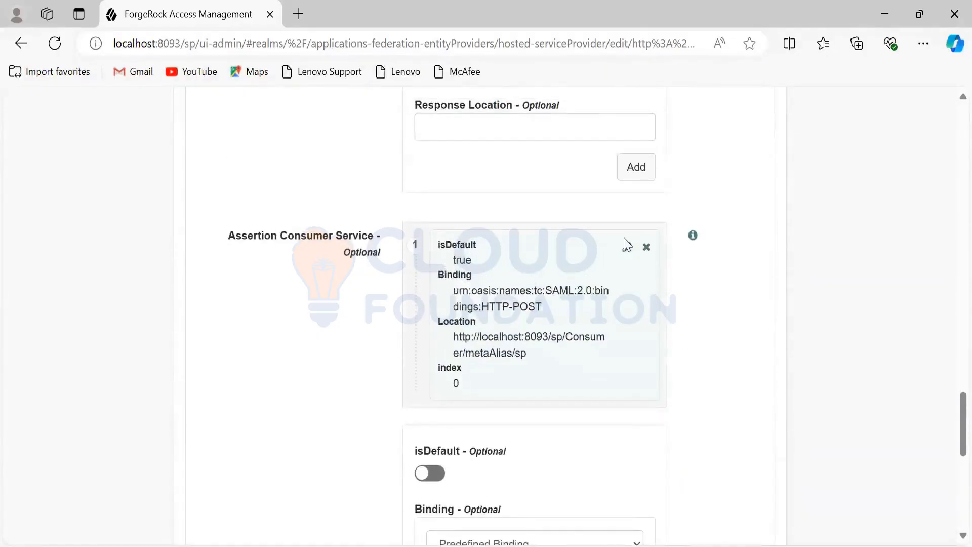
click(628, 245)
scroll(645, 308, down, 8)
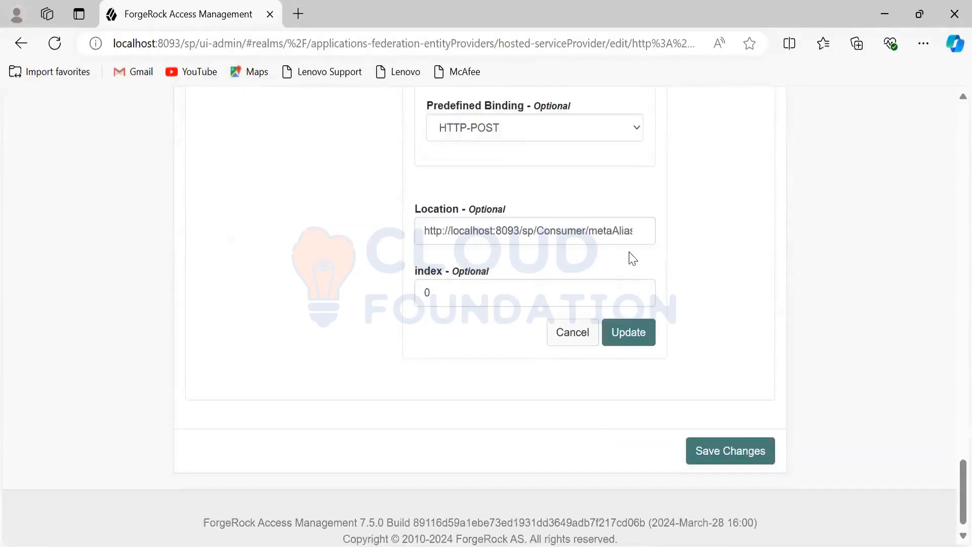
click(630, 231)
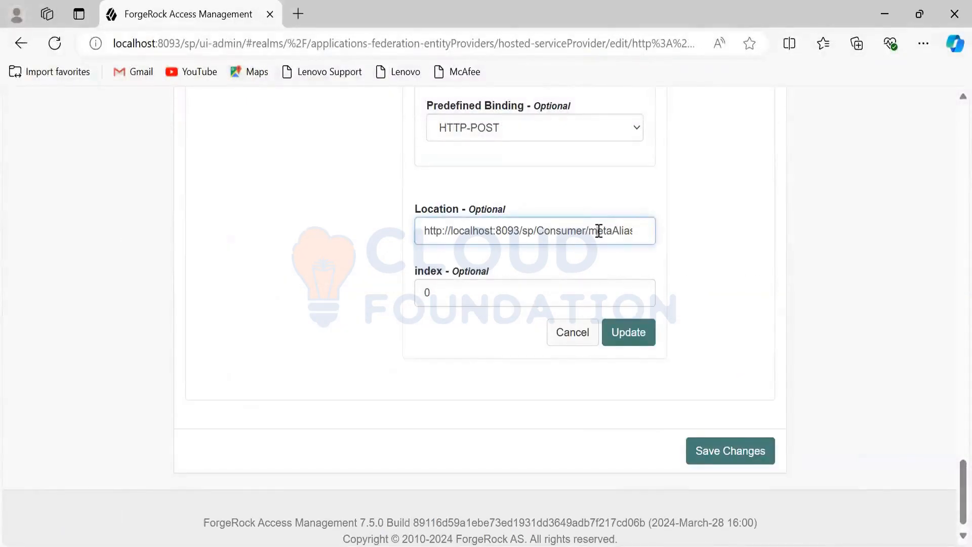
key(ctrl+a)
text(http://localhost:8091/rajeev)
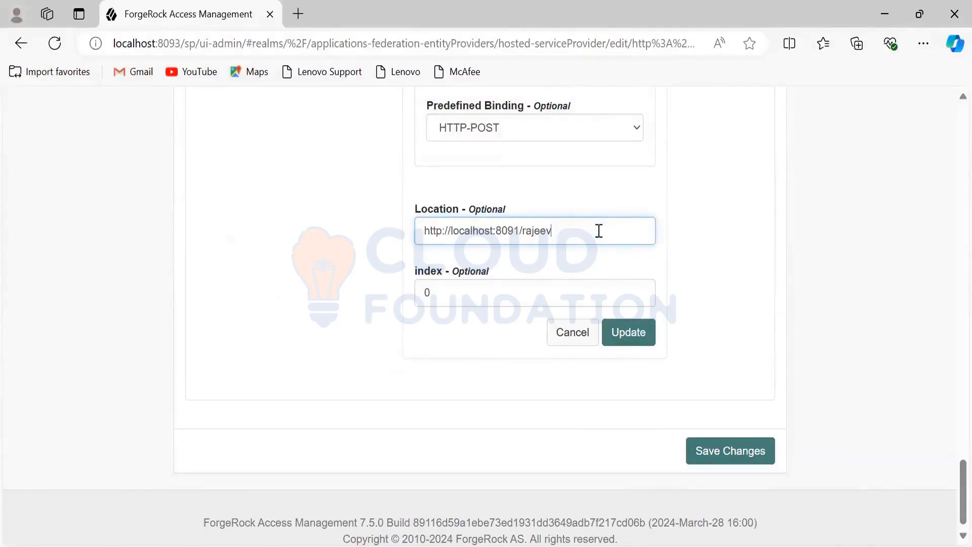
click(693, 270)
click(641, 290)
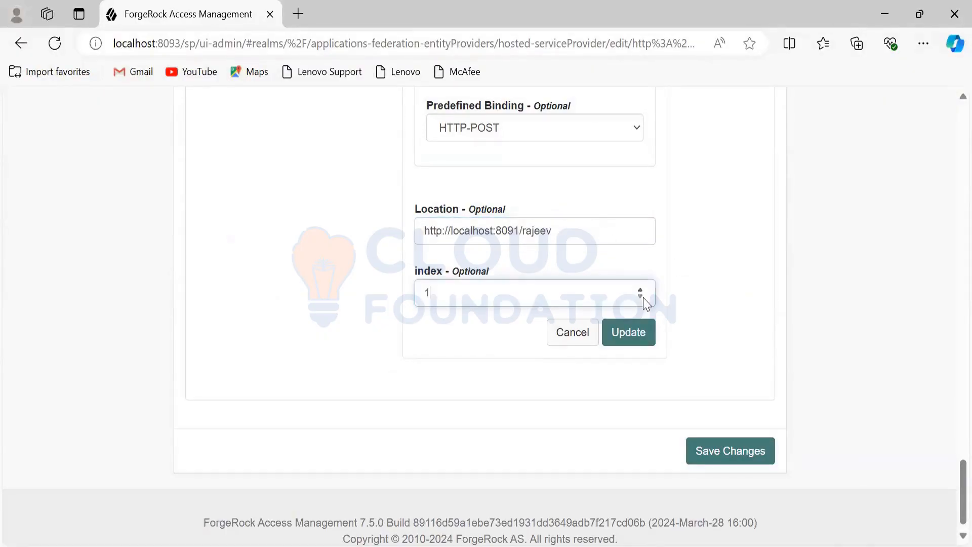
click(628, 337)
Step: Save the service settings of the hosted service provider and review the Assertion Consumer Service entry
scroll(709, 364, down, 3)
scroll(709, 364, down, 1)
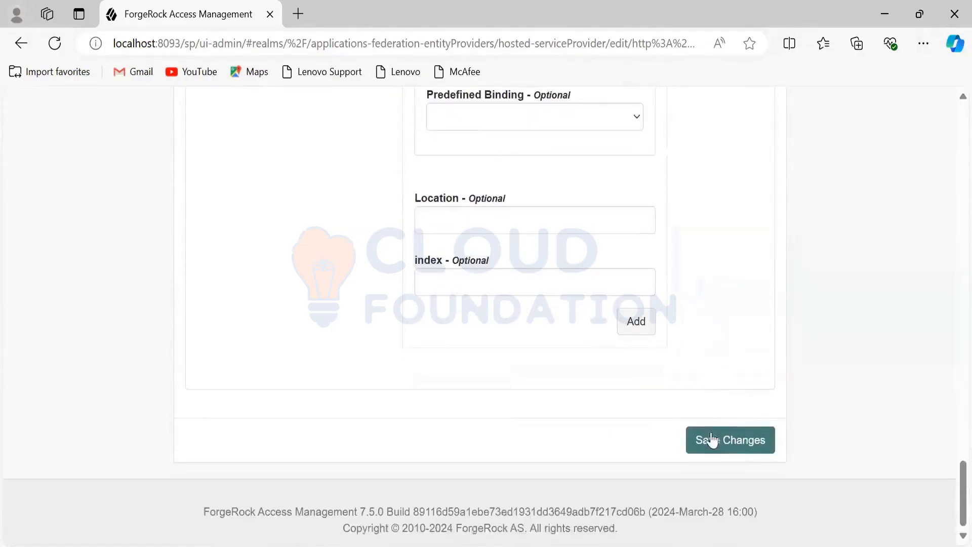
click(709, 440)
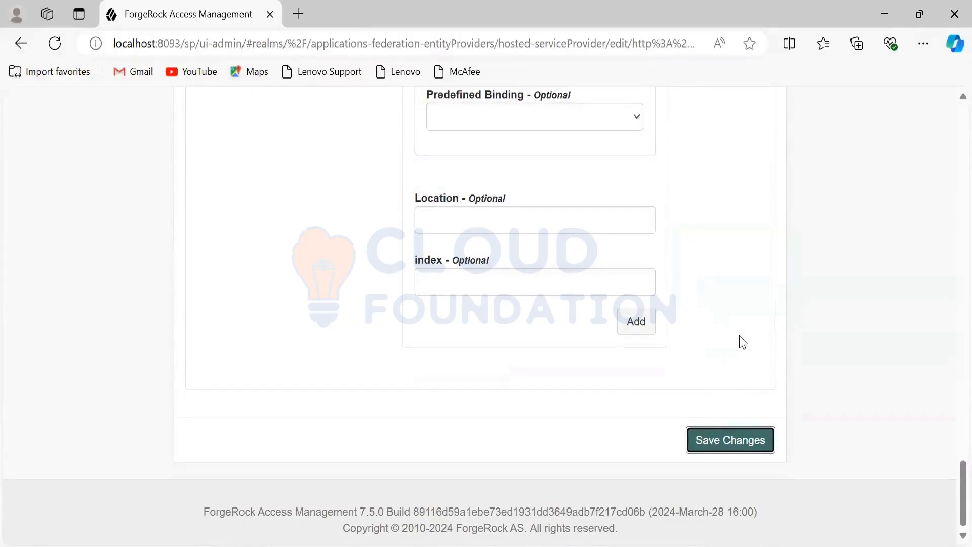
scroll(743, 342, up, 2)
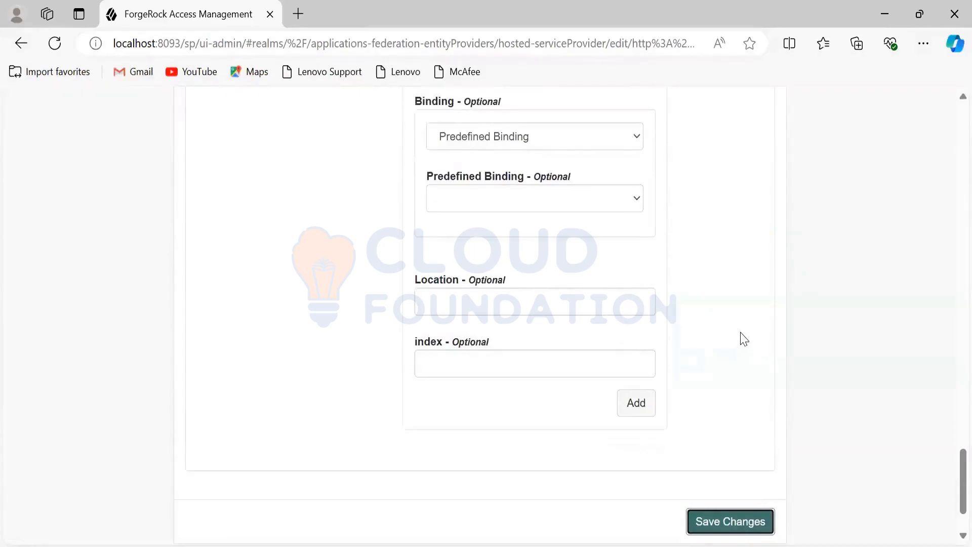
scroll(743, 339, up, 5)
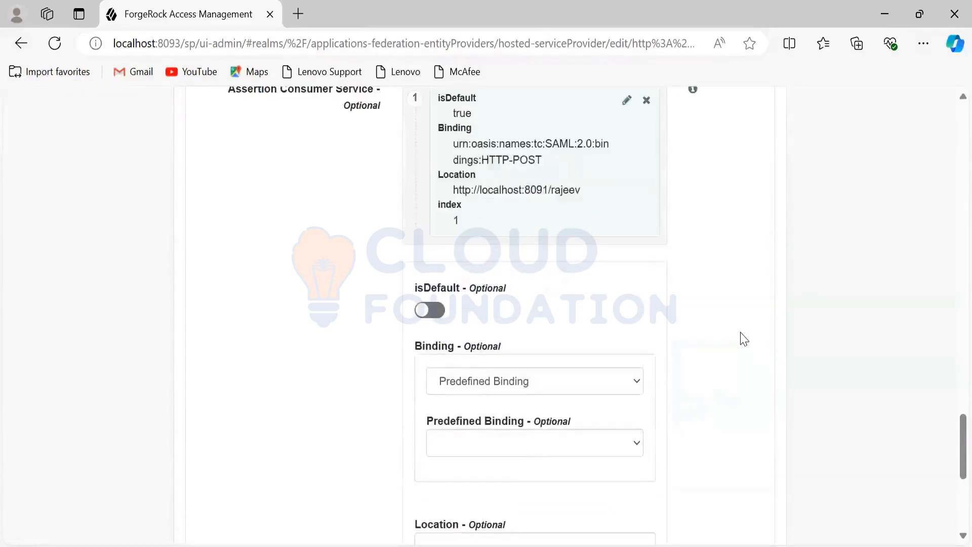
scroll(742, 339, up, 15)
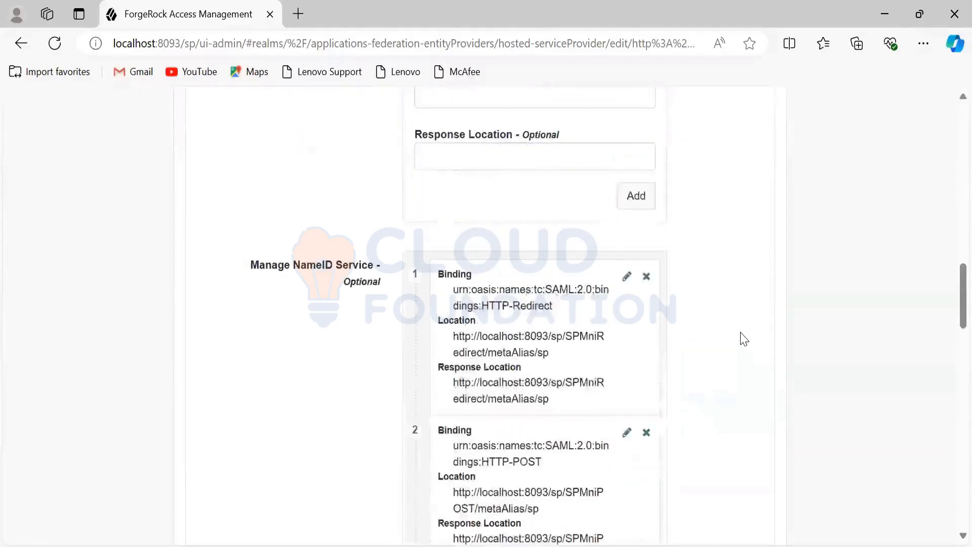
scroll(743, 339, up, 6)
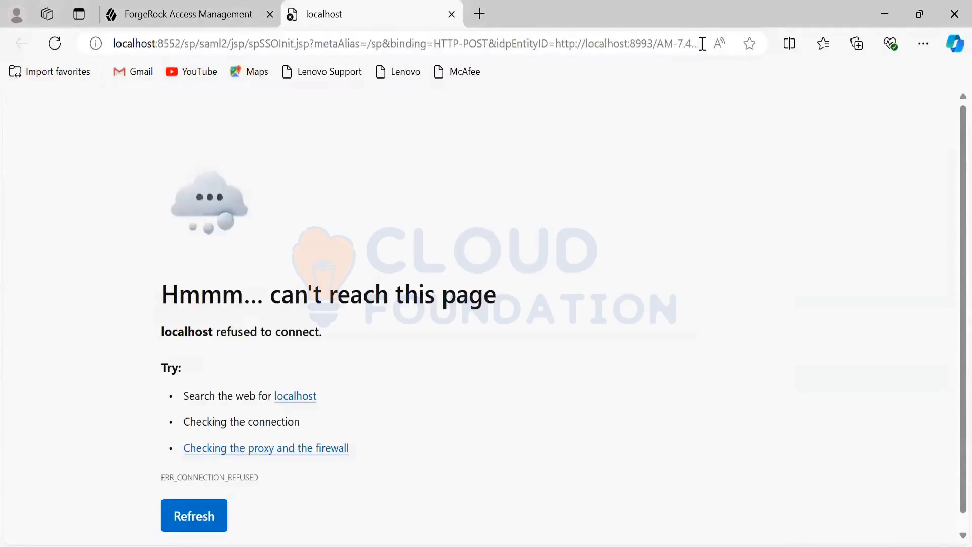
Step: Copy the localhost:8552 SP-initiated SSO URL from the address bar and close that tab
click(606, 41)
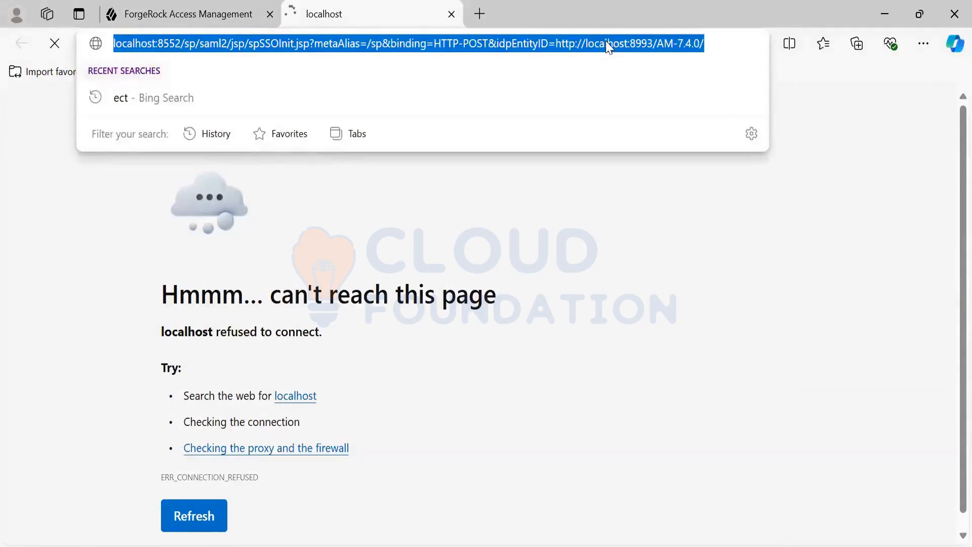
click(684, 222)
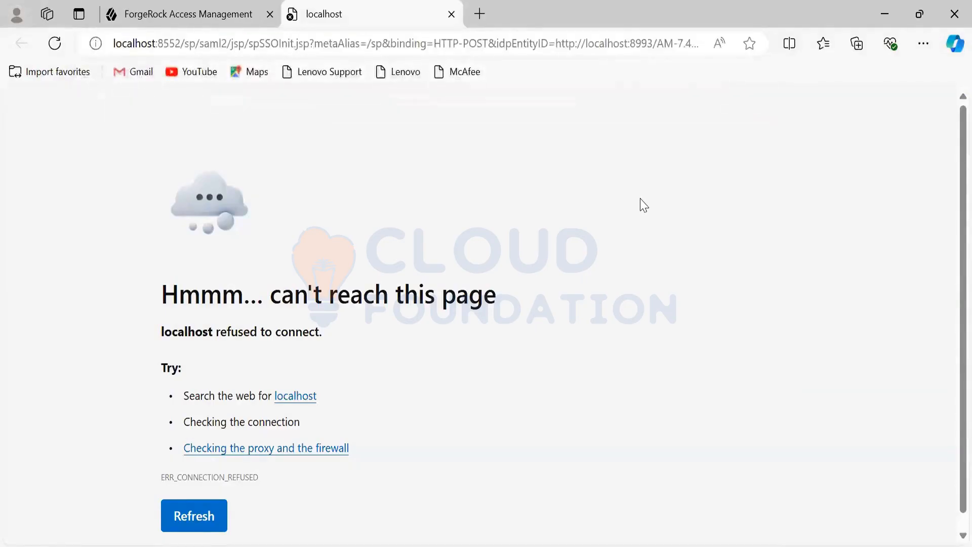
click(452, 15)
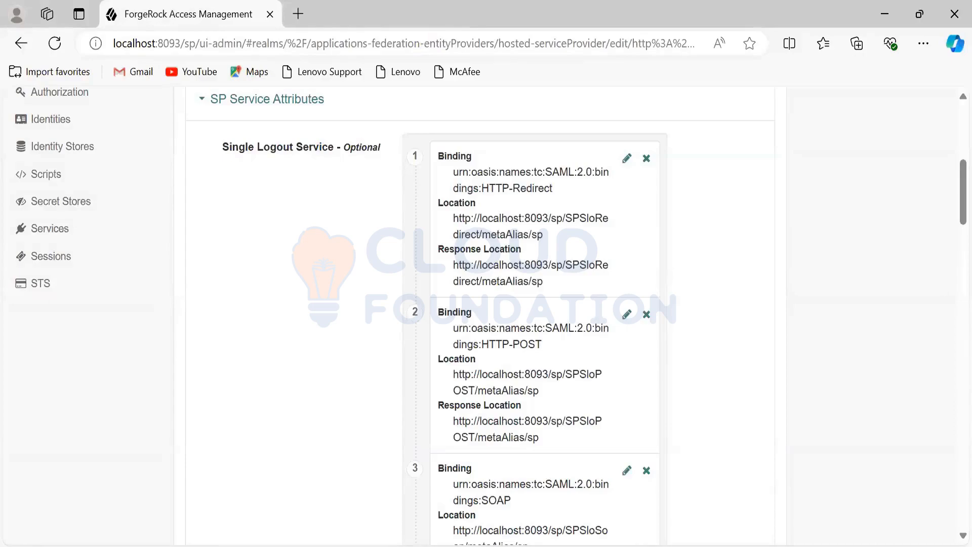
Step: In Notepad++, find the notes holding the SAML SSO URLs and add another copy of the localhost:8552 spSSOInit URL below the list
key(alt+Tab)
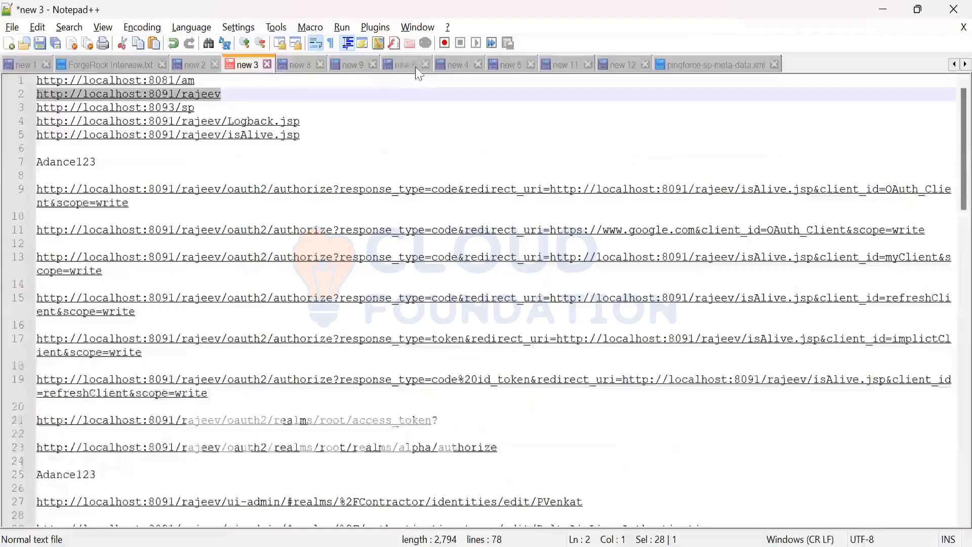
click(401, 65)
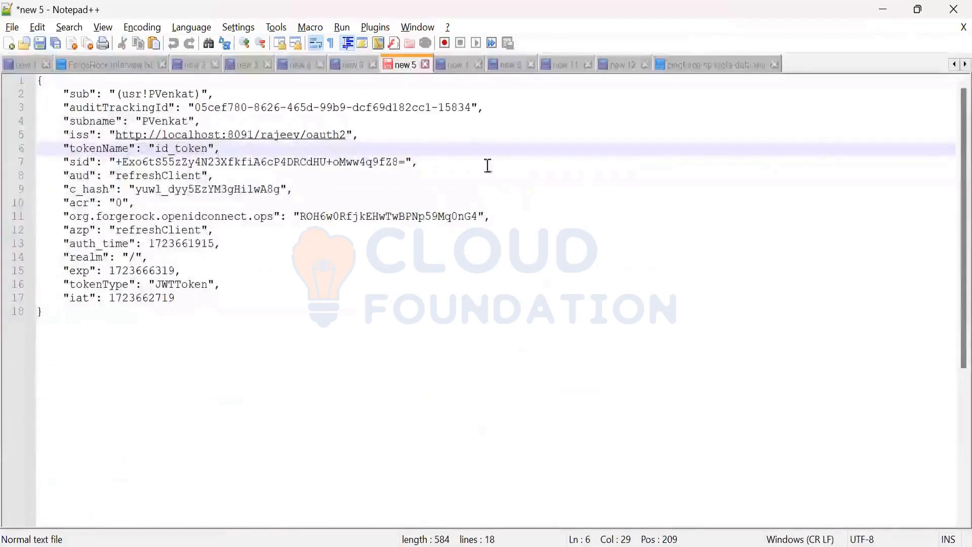
click(459, 65)
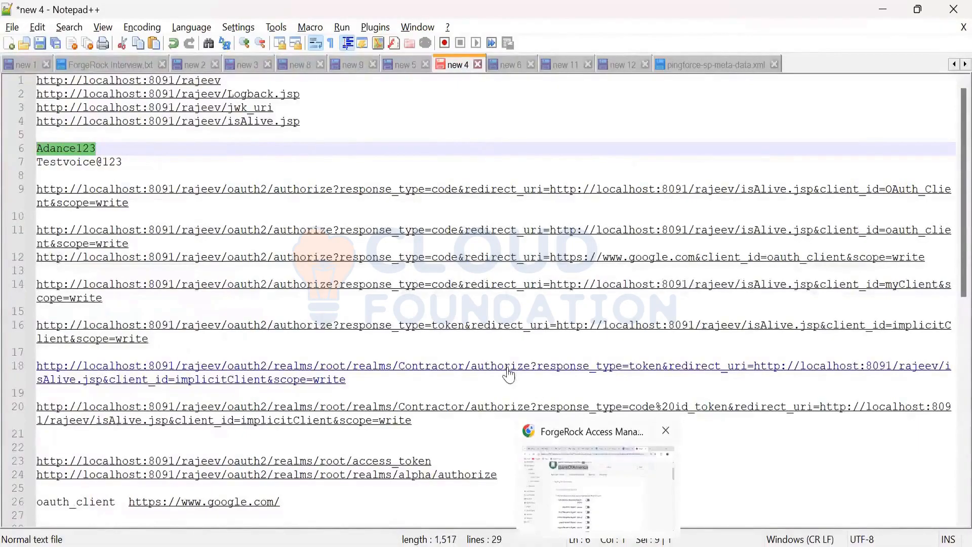
scroll(488, 355, down, 1)
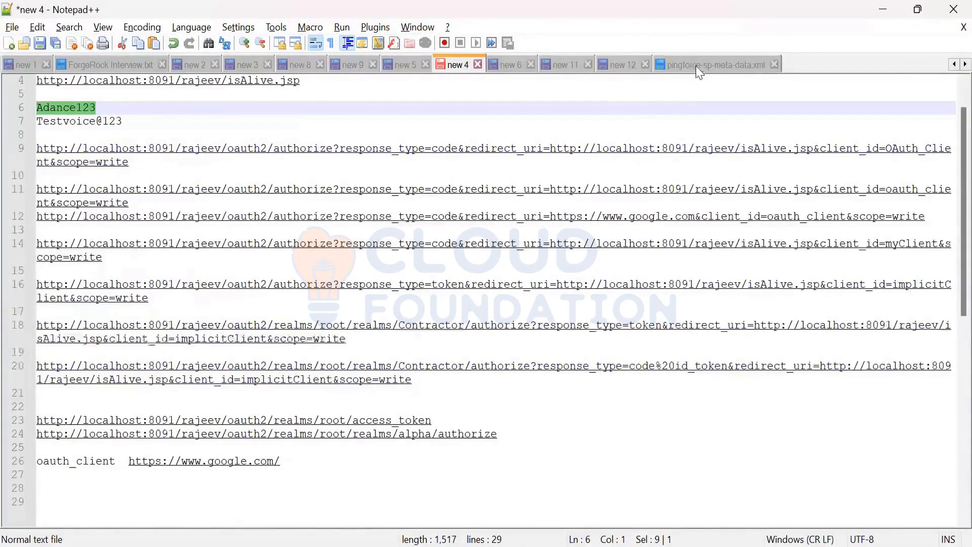
click(612, 72)
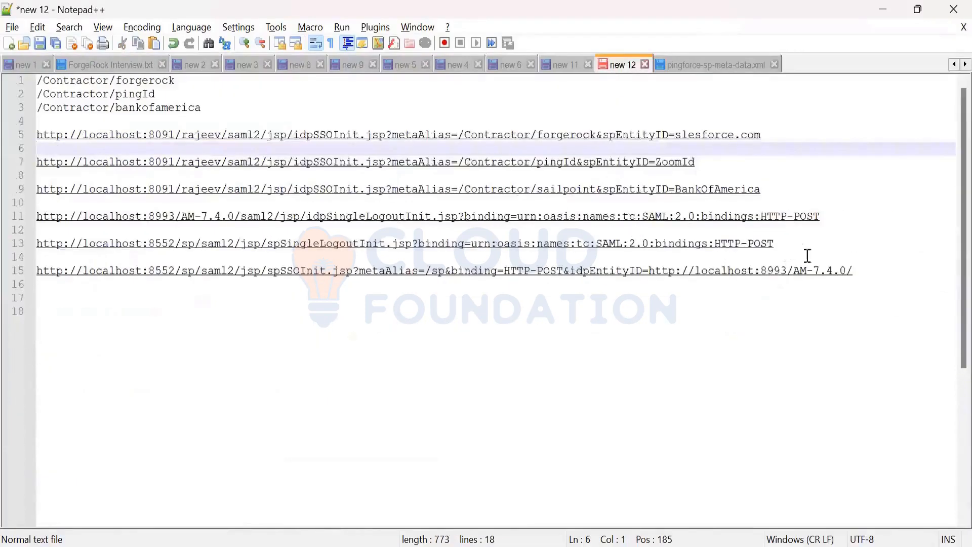
click(855, 272)
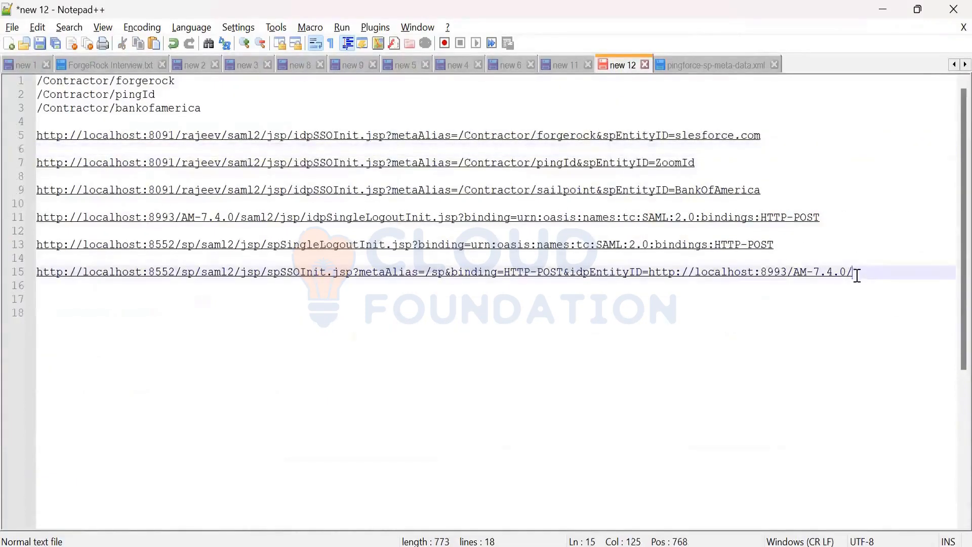
key(Return)
key(Return)
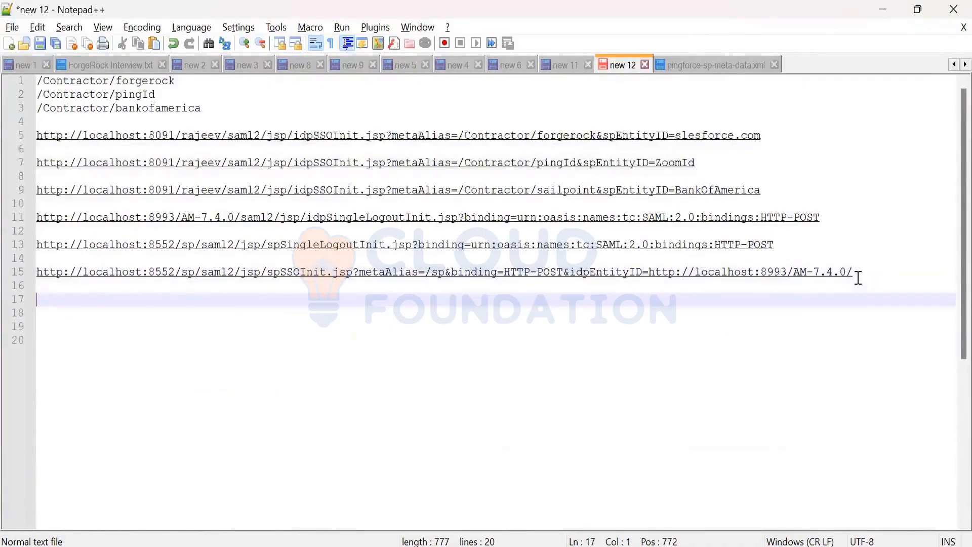
text(http://localhost:8552/sp/saml2/jsp/spSSOInit.jsp?metaAlias=/sp&binding=HTTP-POST&idpEntityID=http://localhost:8993/AM-7.4.0/)
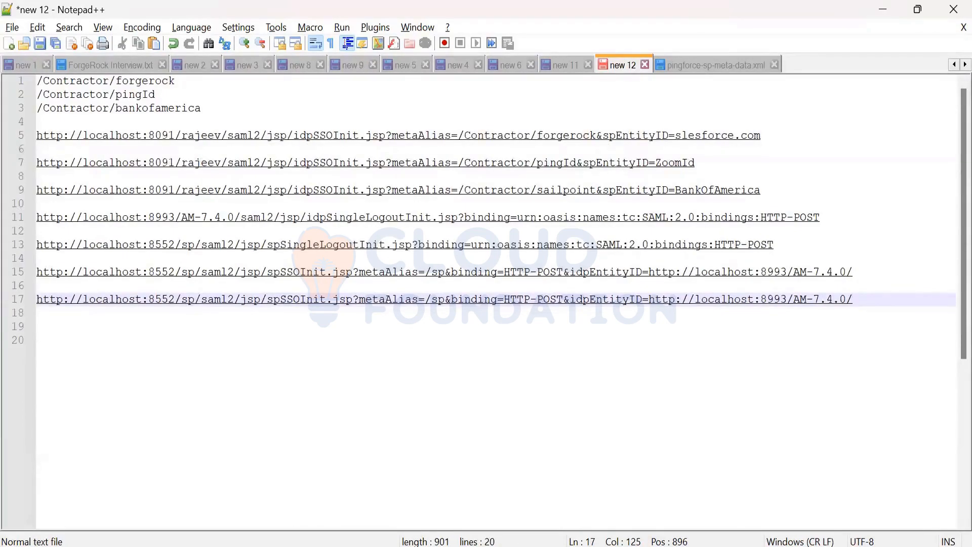
key(alt+Tab)
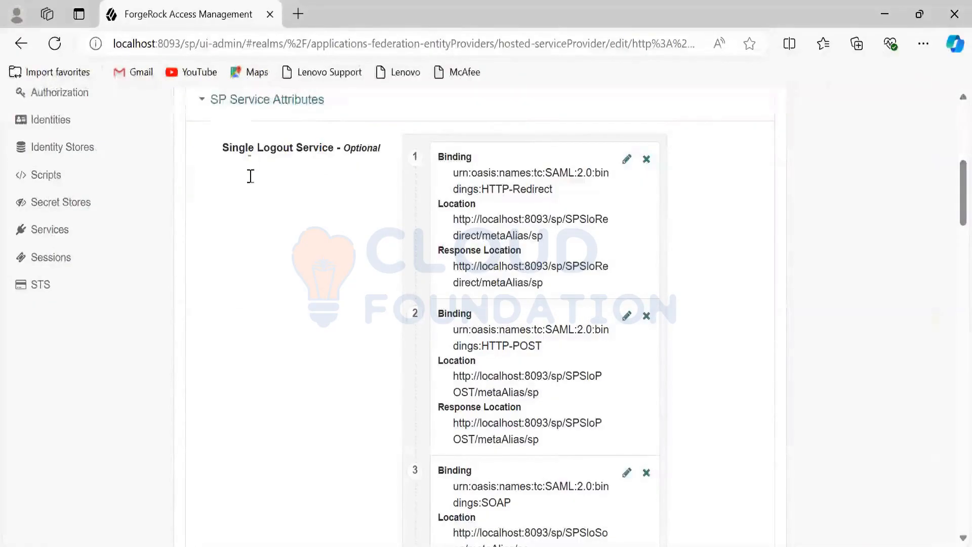
key(alt+Tab)
drag(195, 109, 26, 102)
key(ctrl+c)
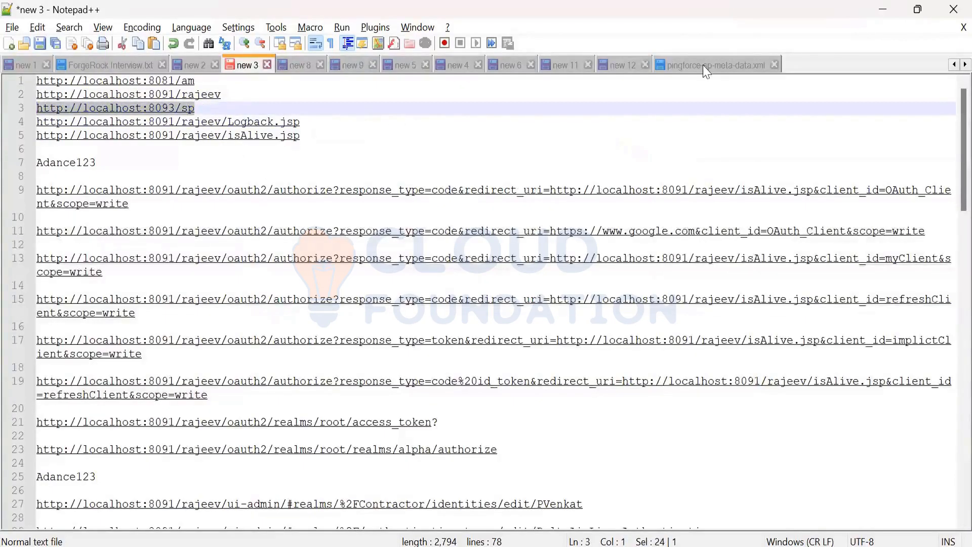
click(685, 62)
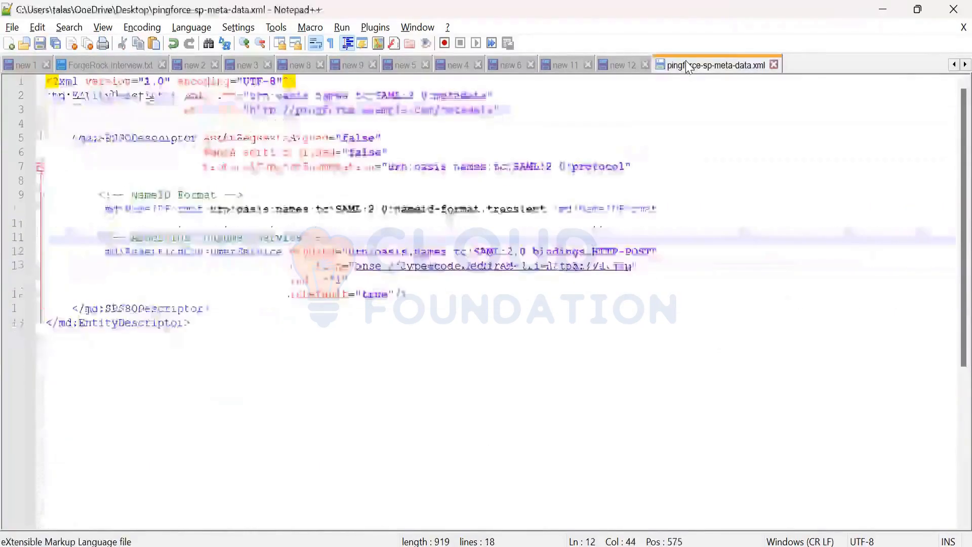
click(611, 66)
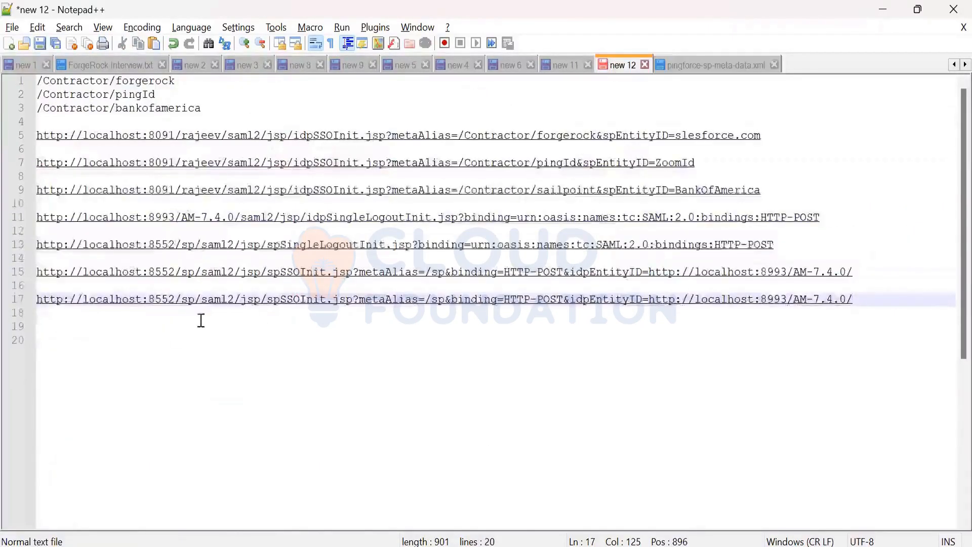
drag(177, 304, 37, 303)
click(185, 311)
key(ctrl+v)
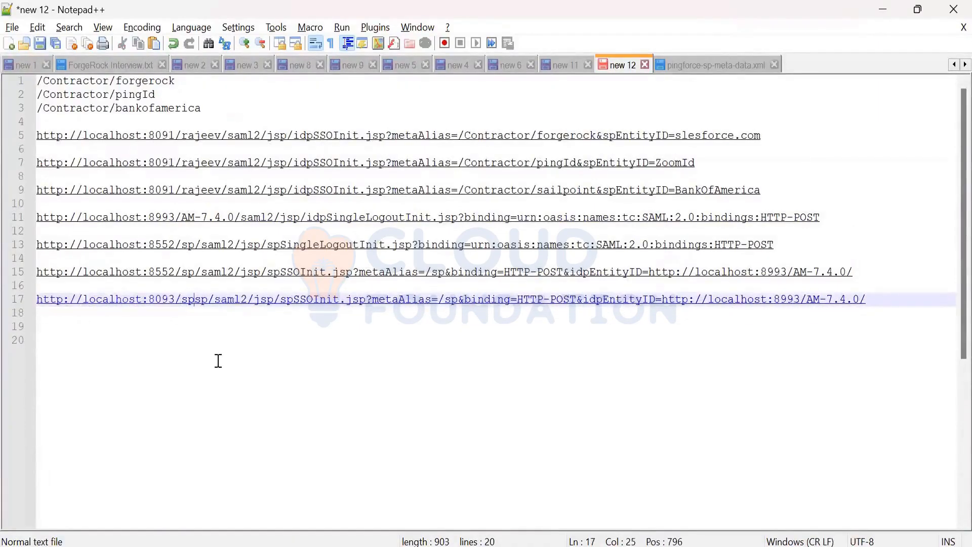
key(BackSpace)
key(BackSpace)
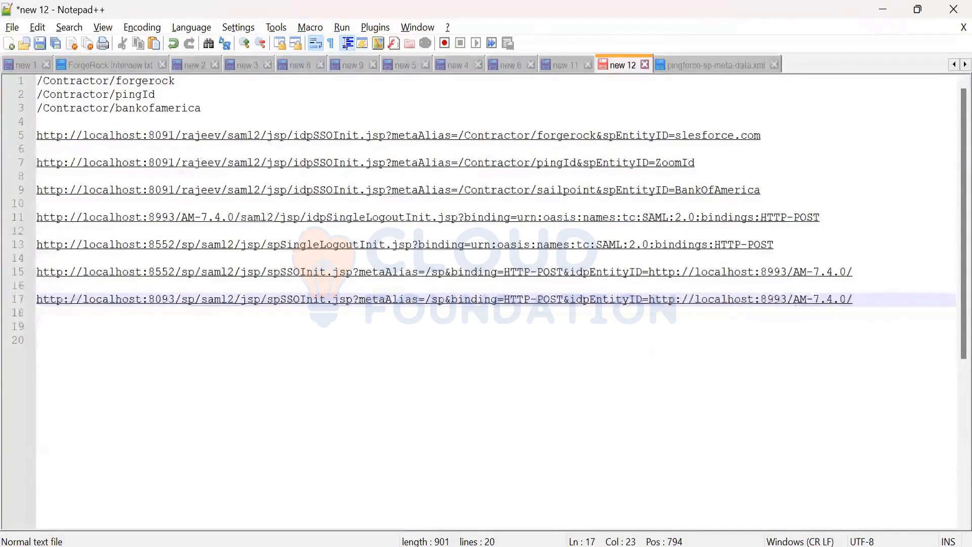
click(340, 546)
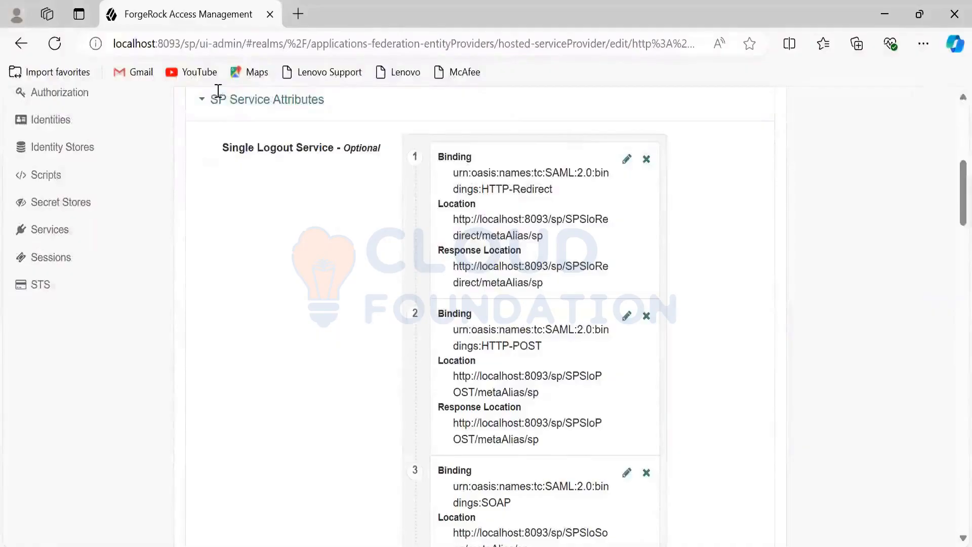
key(alt+Tab)
click(243, 66)
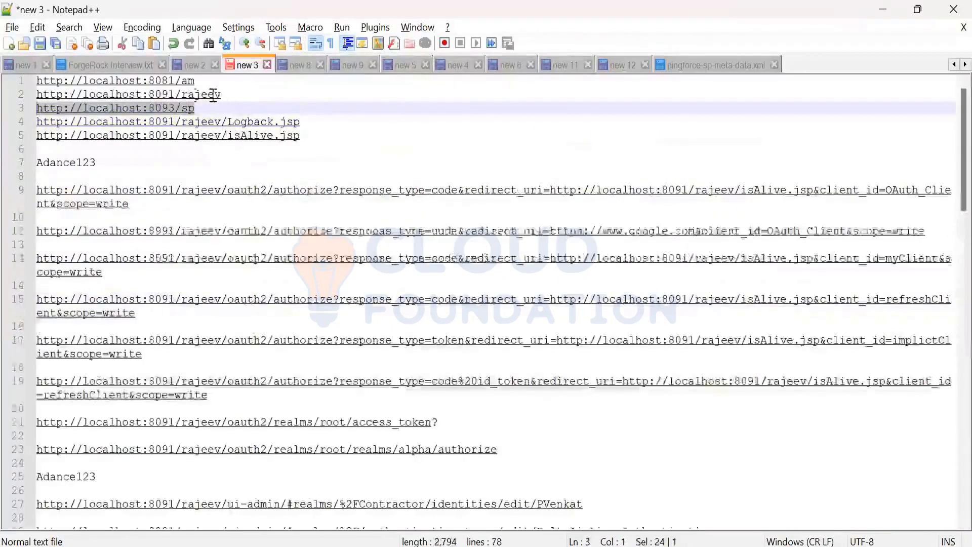
drag(220, 94, 37, 95)
key(ctrl+c)
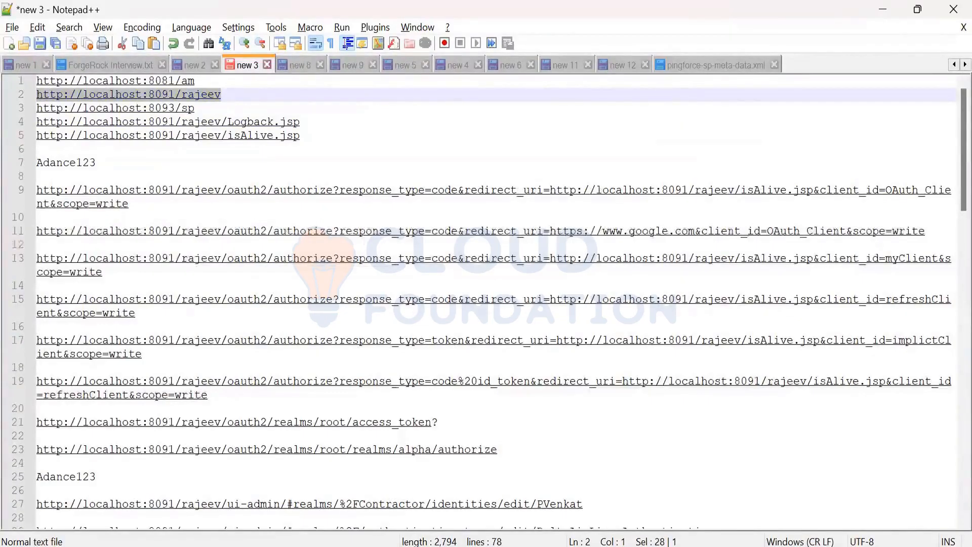
click(624, 68)
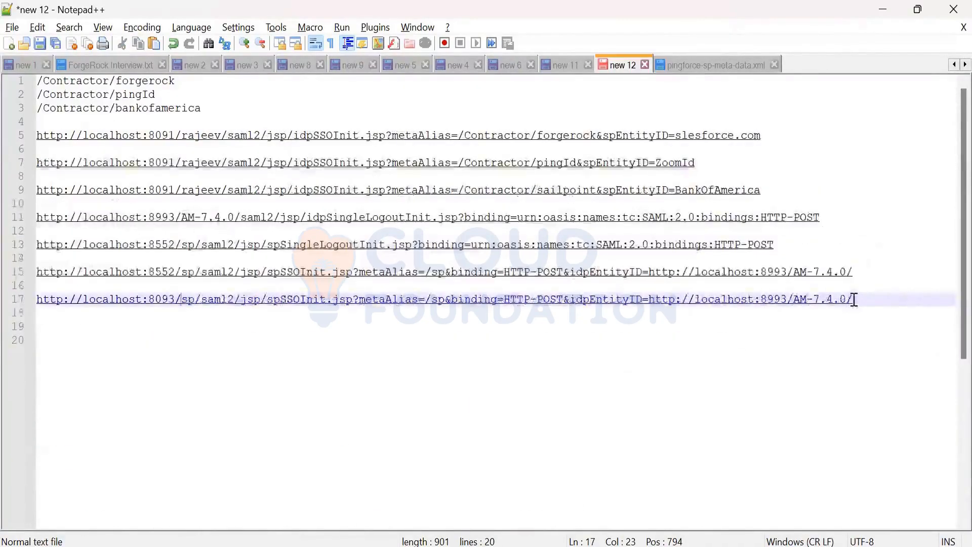
drag(853, 299, 793, 296)
drag(705, 294, 650, 296)
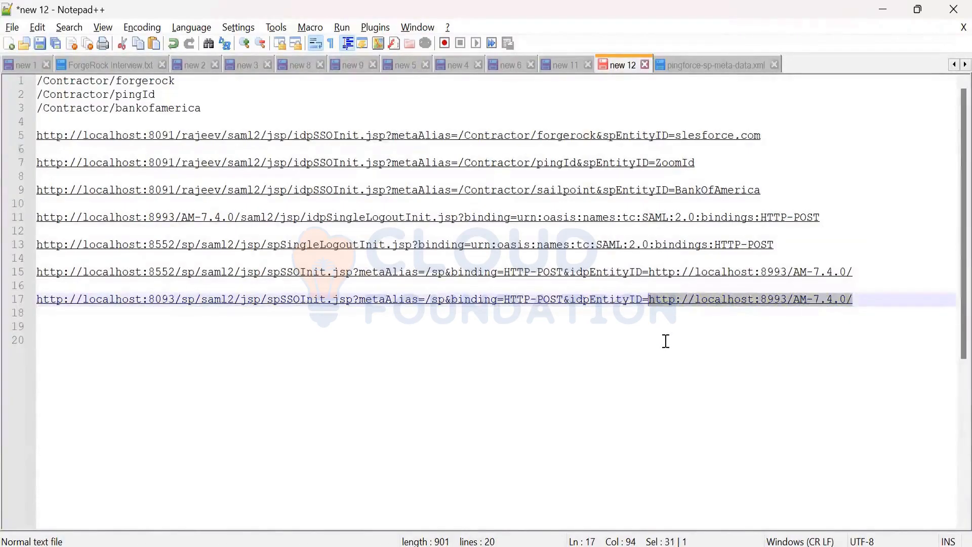
key(ctrl+v)
text(/)
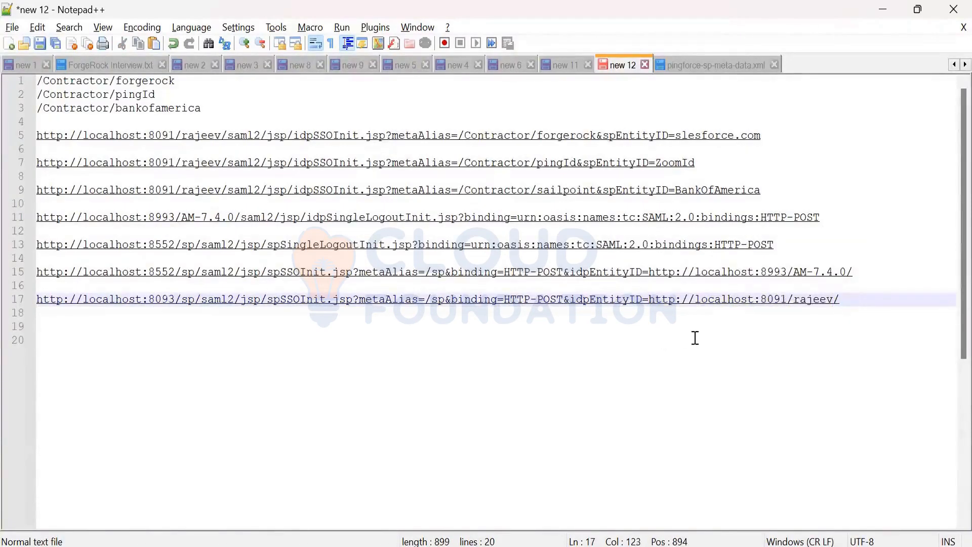
Step: Select and copy the complete edited localhost:8093 spSSOInit URL
drag(842, 301, 168, 300)
key(shift+Left)
key(shift+Left)
key(shift+Left)
key(shift+Left)
key(shift+Left)
key(shift+Left)
key(shift+Left)
key(shift+Left)
key(shift+Left)
key(shift+Left)
key(shift+Left)
key(shift+Left)
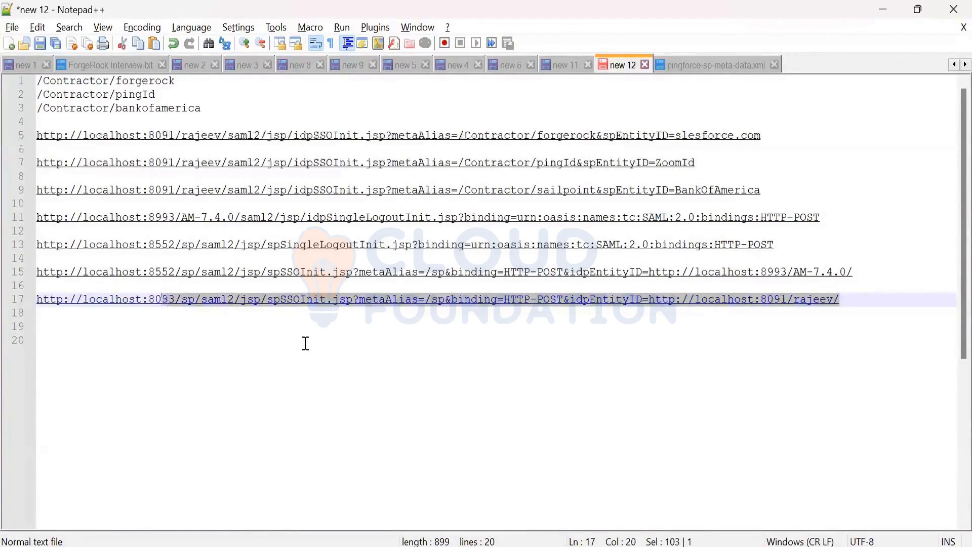
key(shift+Left)
key(shift+Left)
key(shift+Left)
key(shift+Left)
key(shift+Left)
key(shift+Left)
key(shift+Left)
key(shift+Left)
key(ctrl+c)
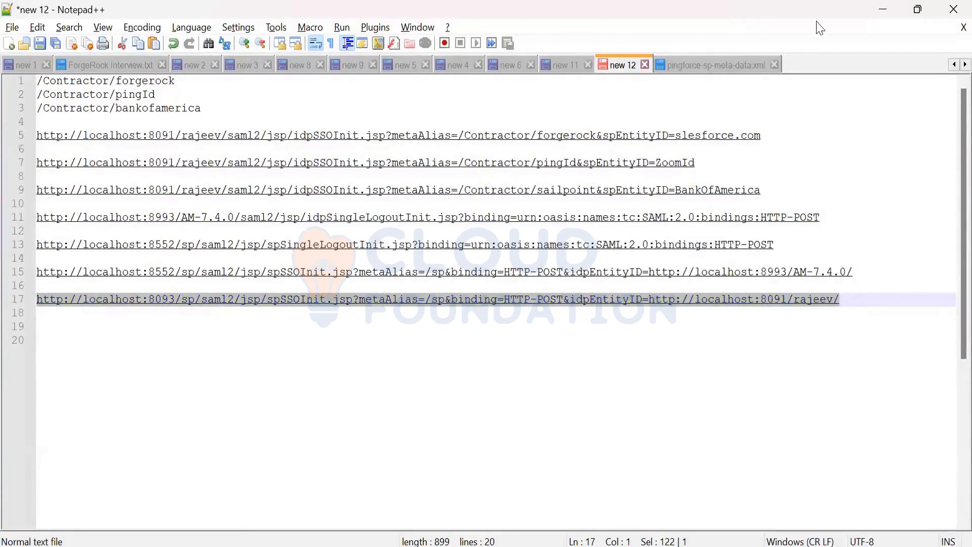
Step: Switch to Chrome and test the copied SP-initiated SSO URL in a new incognito window, checking the message it returns
key(alt+Tab)
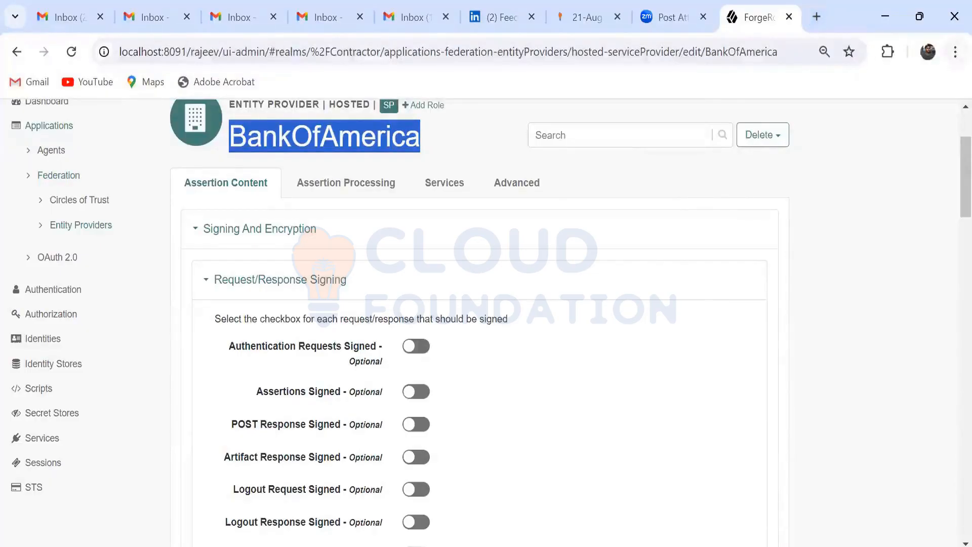
click(955, 51)
click(779, 174)
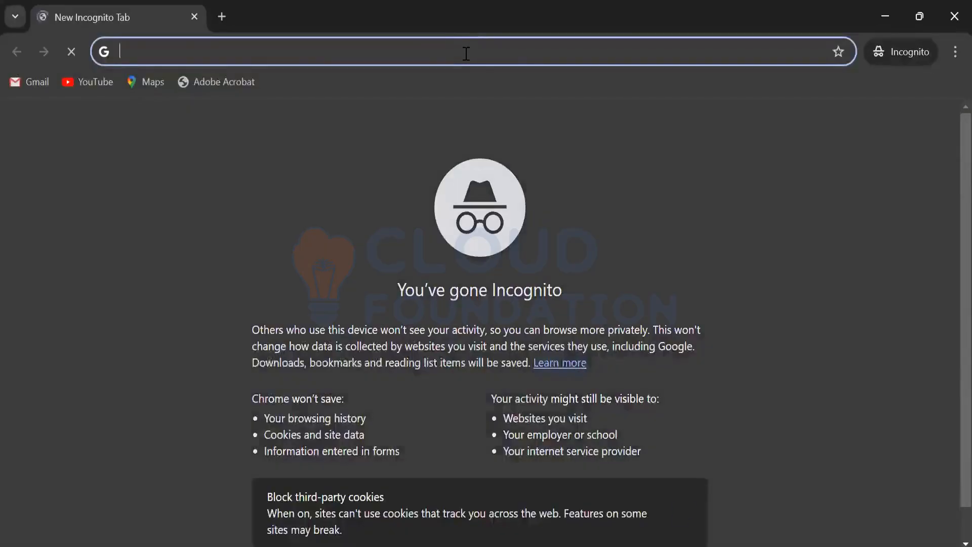
key(ctrl+v)
key(Return)
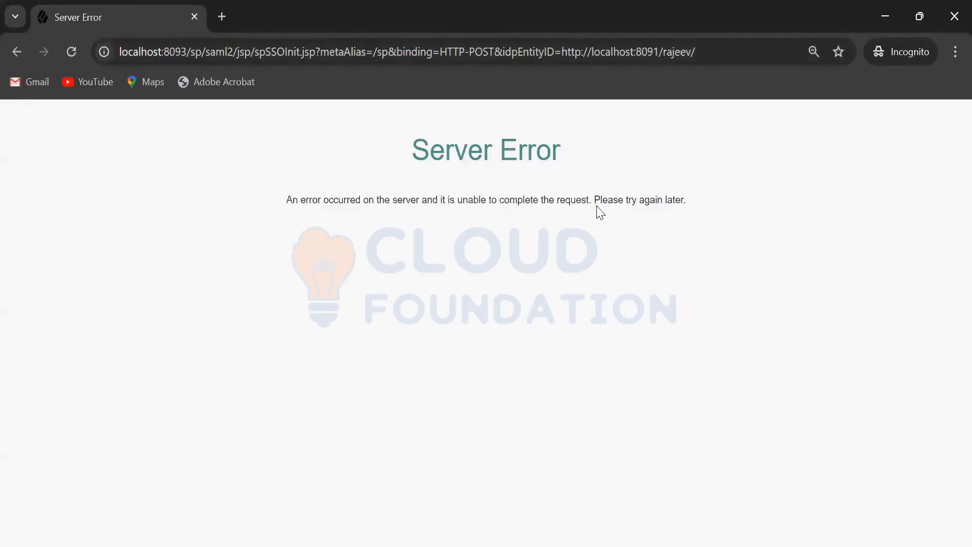
drag(597, 199, 688, 201)
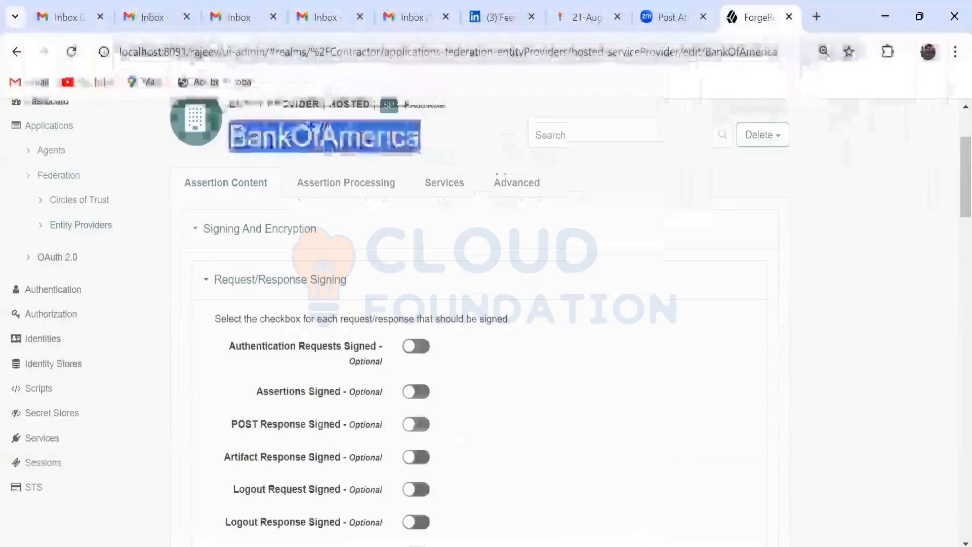
Step: Switch to the localhost:8093 instance in Edge and open a new hosted entity provider from its list of entity providers
mouse_move(496, 545)
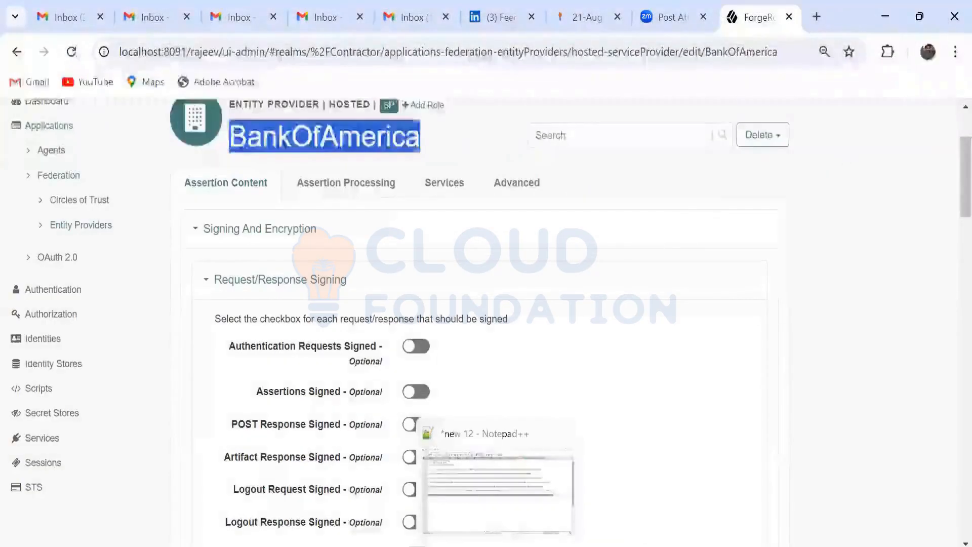
click(496, 482)
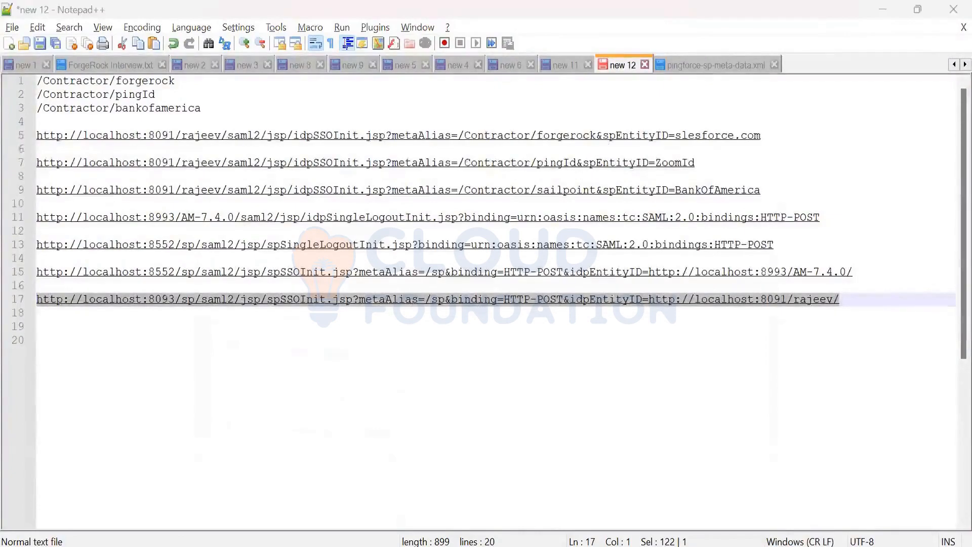
key(alt+Tab)
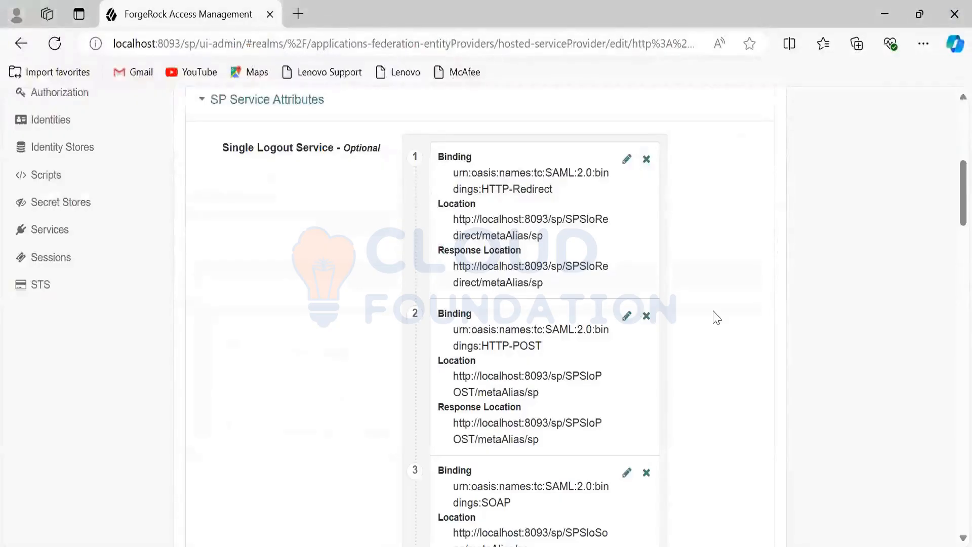
scroll(712, 315, up, 3)
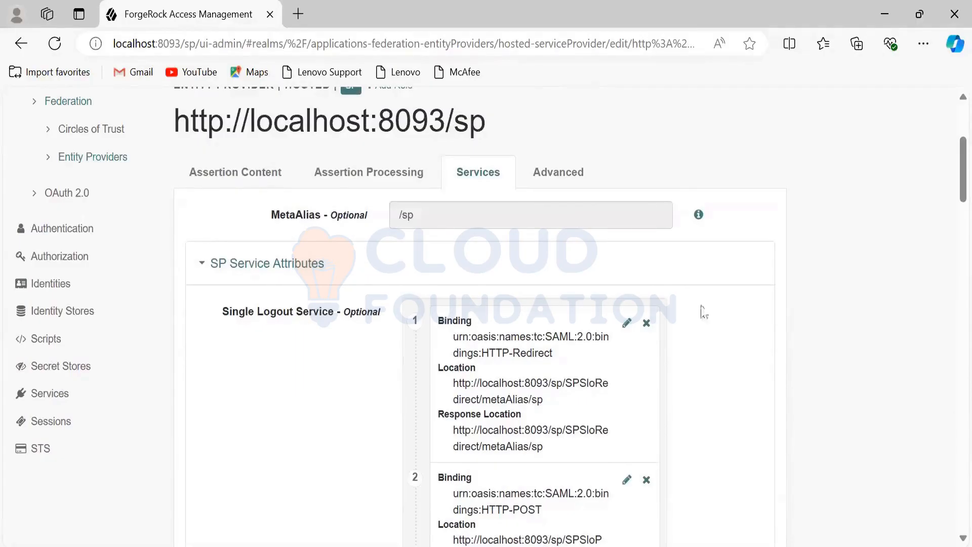
click(80, 158)
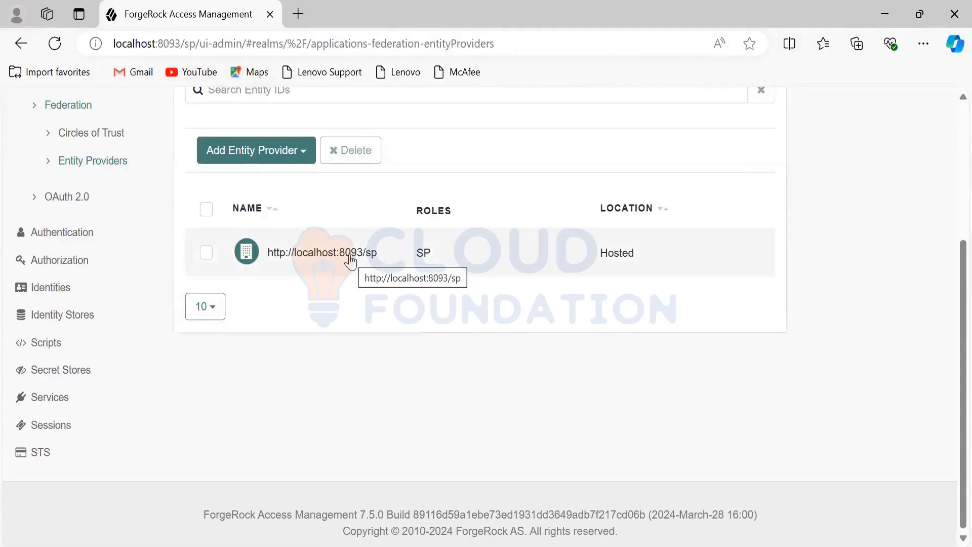
click(306, 161)
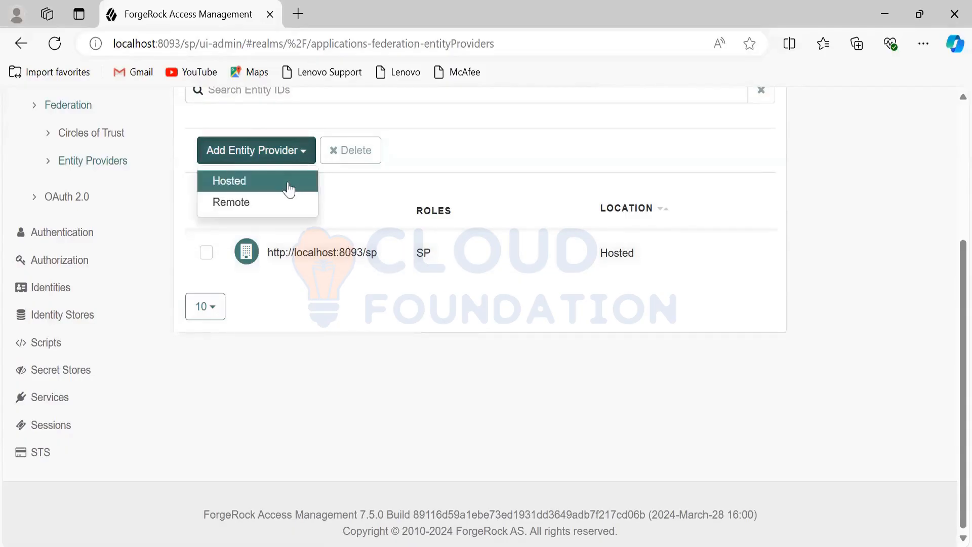
click(289, 189)
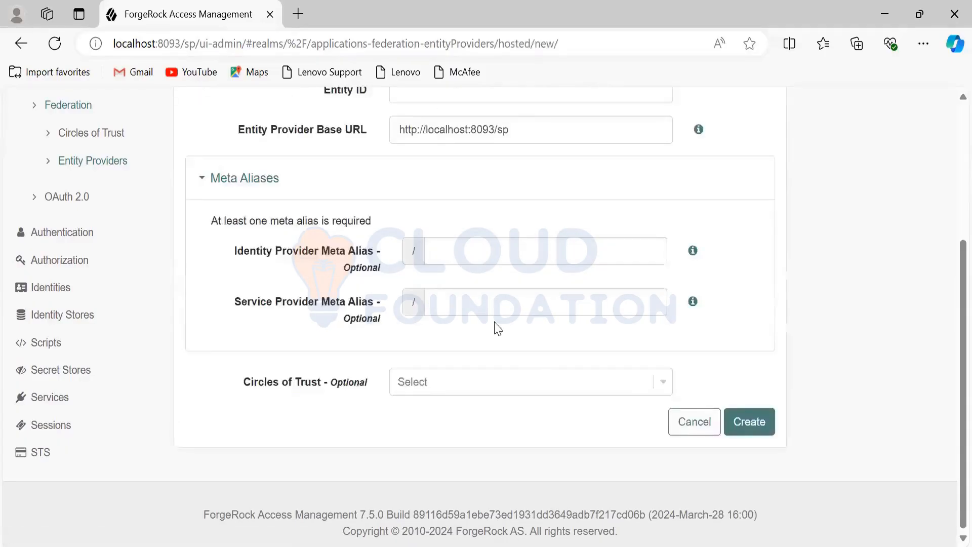
scroll(542, 391, up, 3)
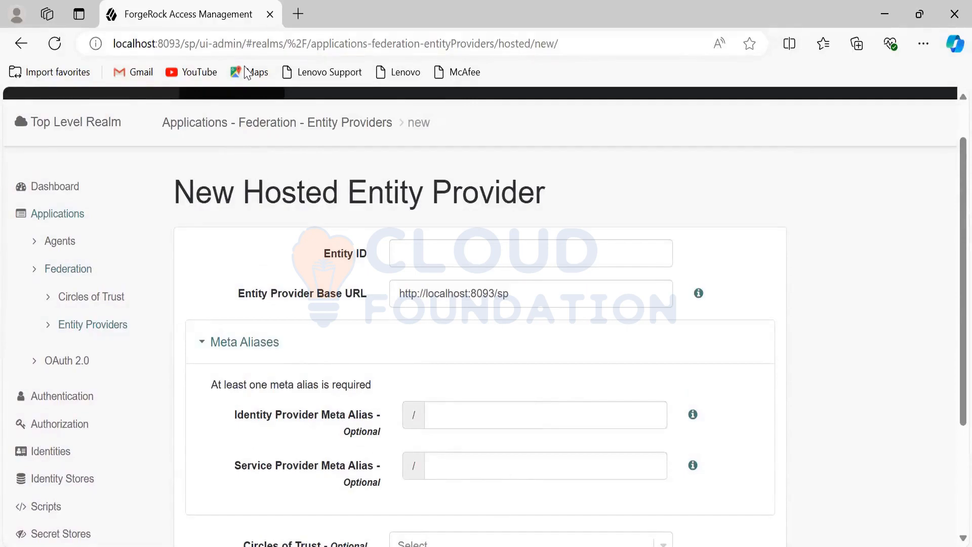
key(alt+Tab)
drag(228, 92, 37, 94)
key(ctrl+c)
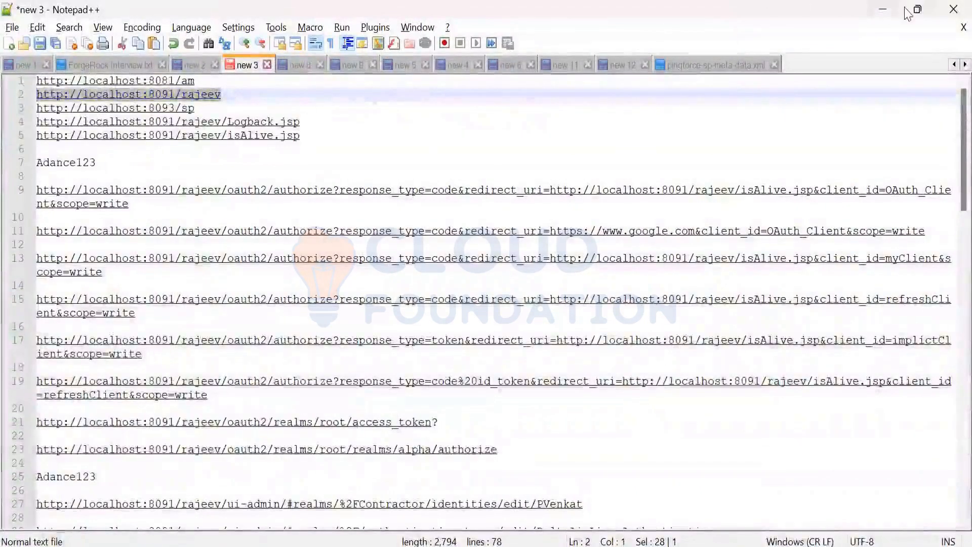
click(883, 9)
click(438, 253)
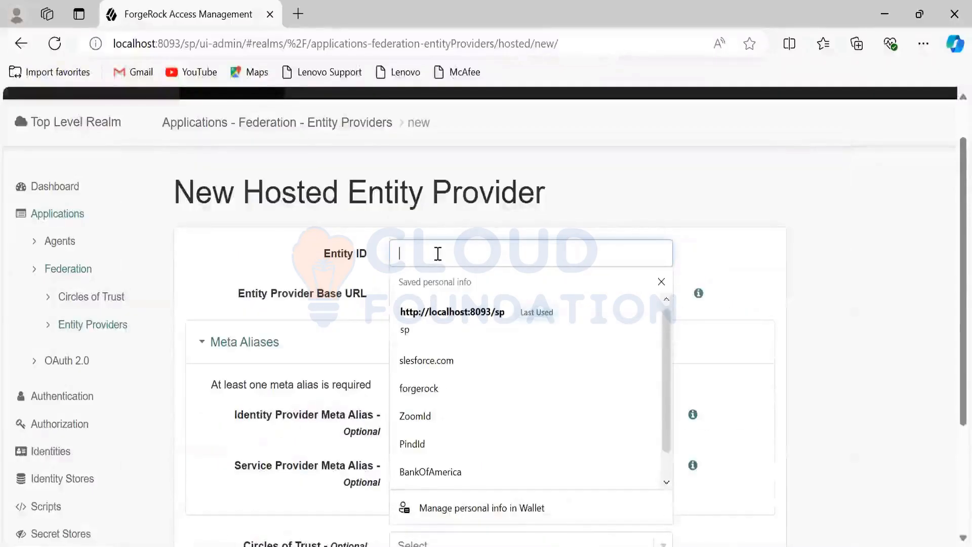
key(ctrl+v)
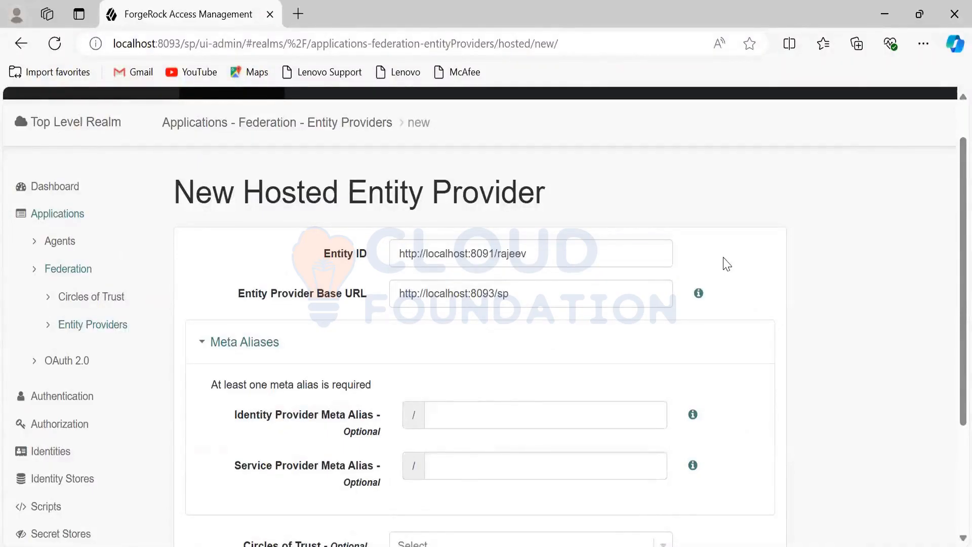
Step: Set the Identity Provider Meta Alias to idp, select the BankOfAmerica circle of trust, and create the hosted entity provider
scroll(727, 263, down, 2)
click(541, 334)
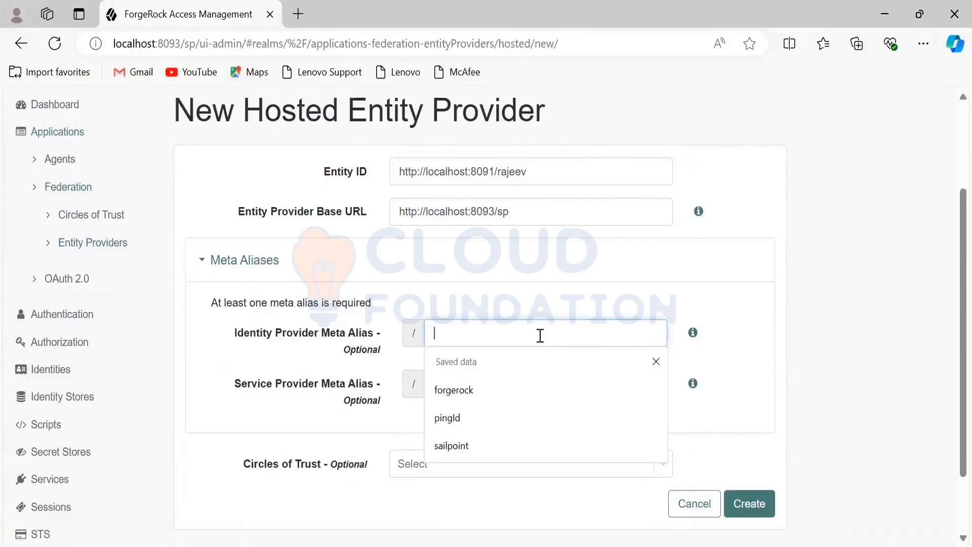
text(idp)
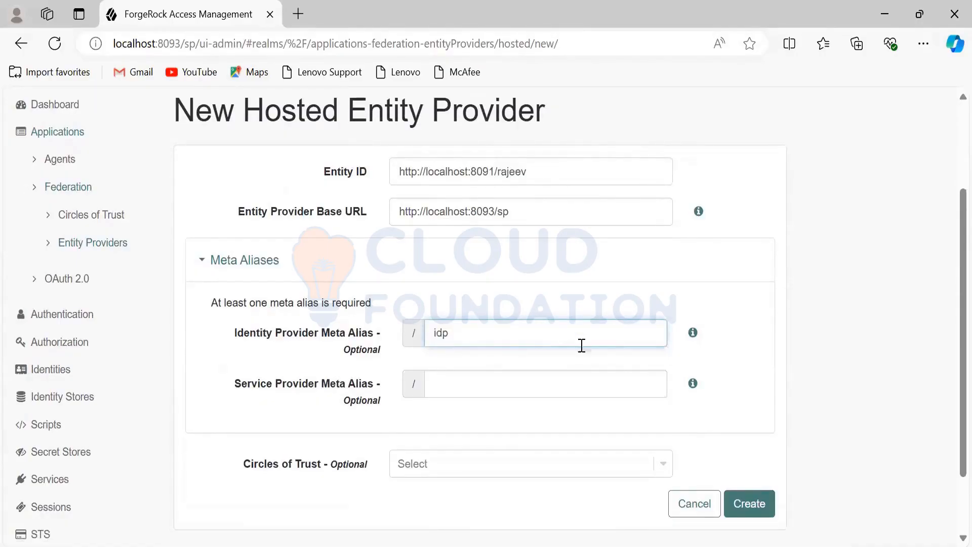
scroll(733, 358, down, 2)
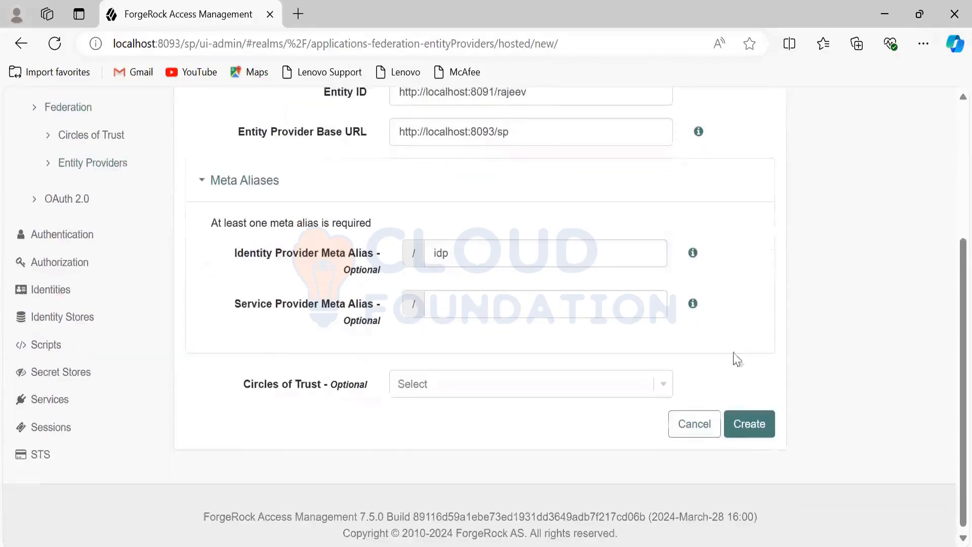
click(664, 384)
click(590, 424)
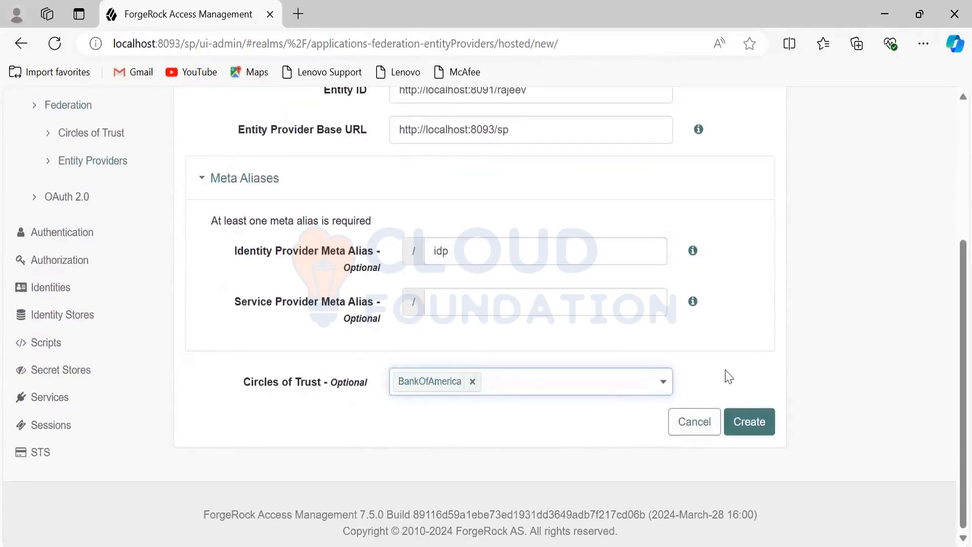
click(753, 423)
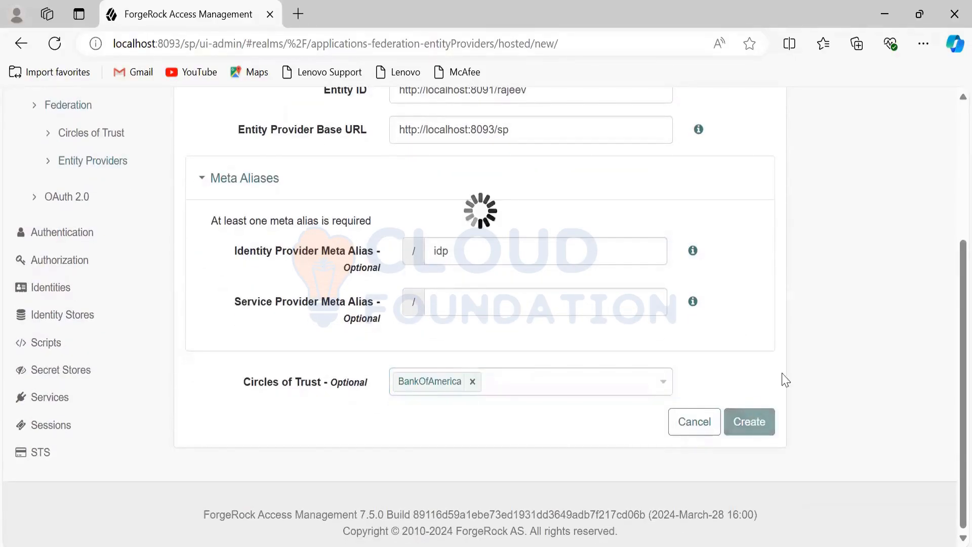
scroll(786, 358, down, 5)
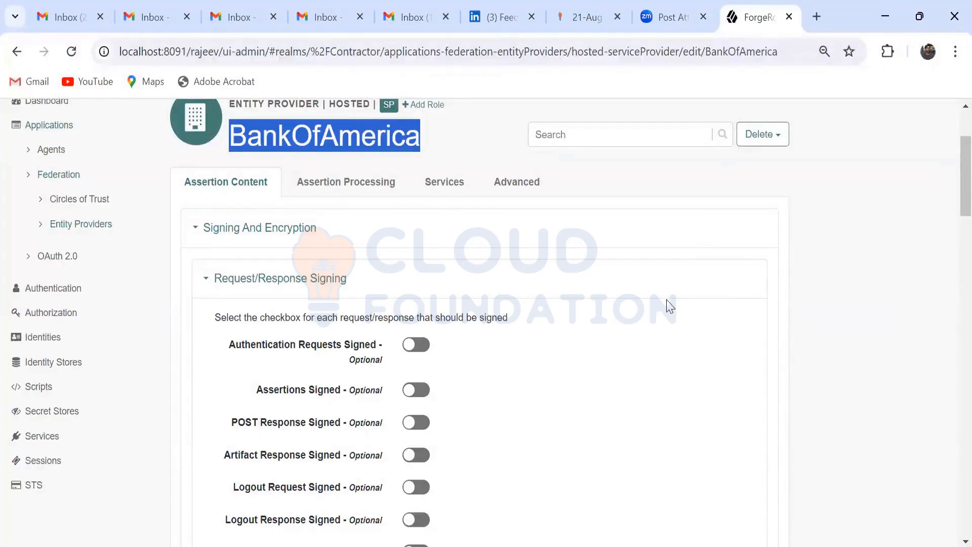
scroll(618, 299, up, 2)
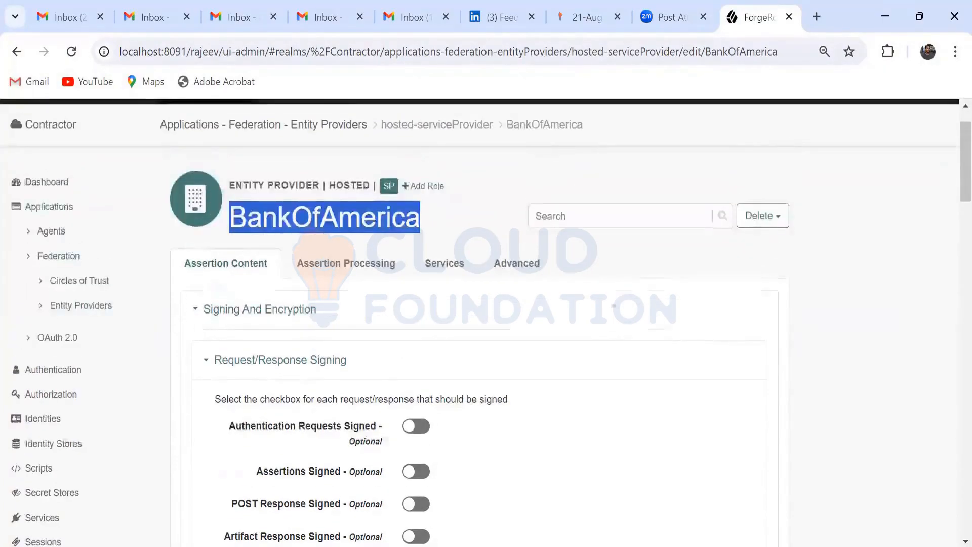
click(77, 306)
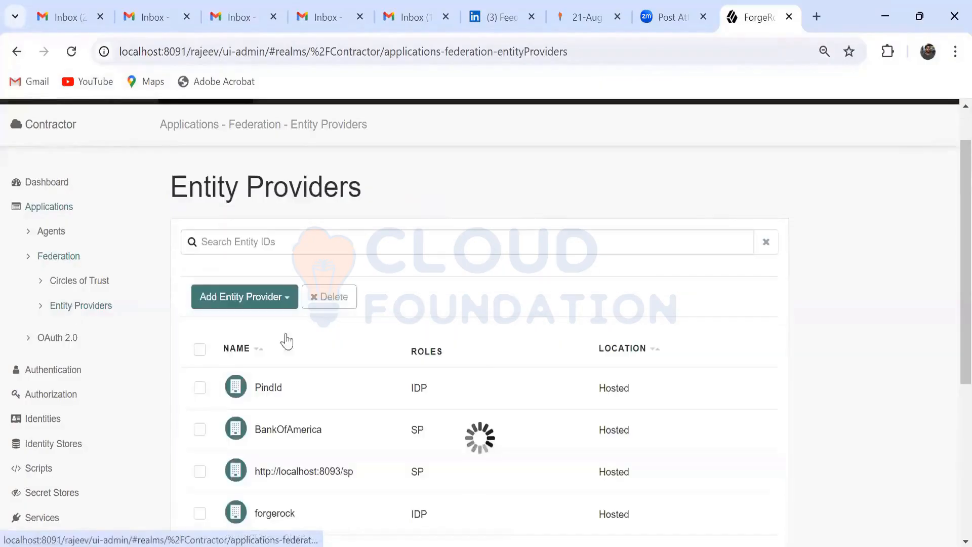
scroll(497, 304, down, 3)
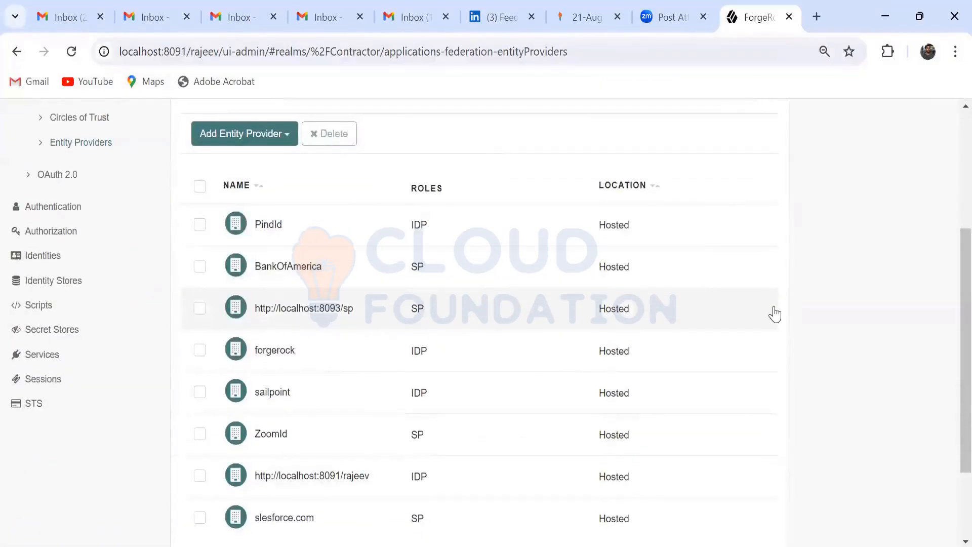
click(299, 312)
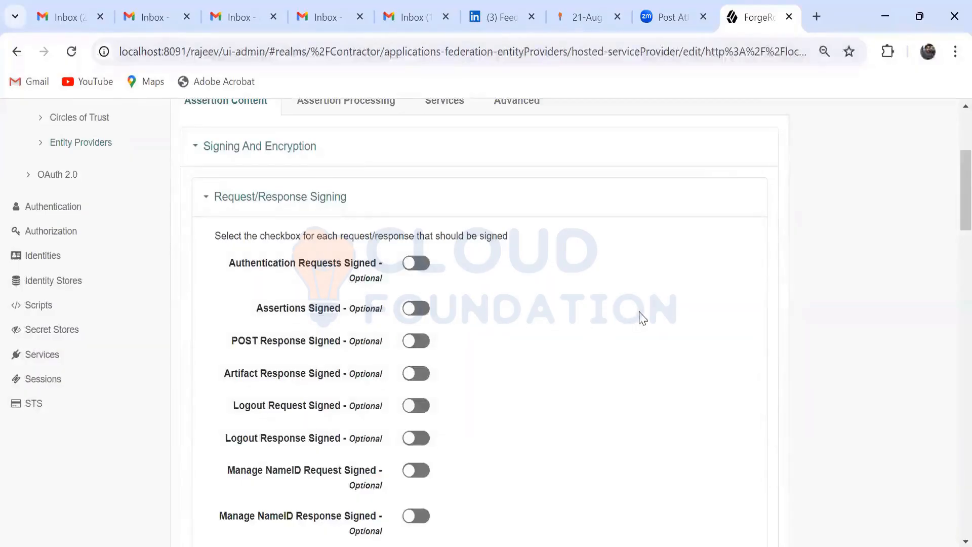
scroll(640, 314, up, 2)
click(445, 182)
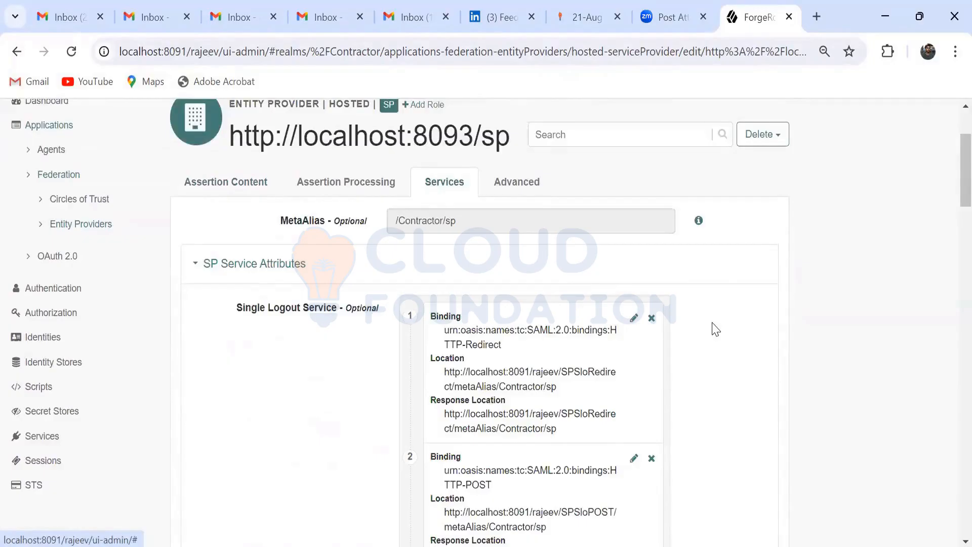
Step: Copy the provider's complete MetaAlias value /Contractor/sp and switch to the SSO URL notes in Notepad++
click(482, 220)
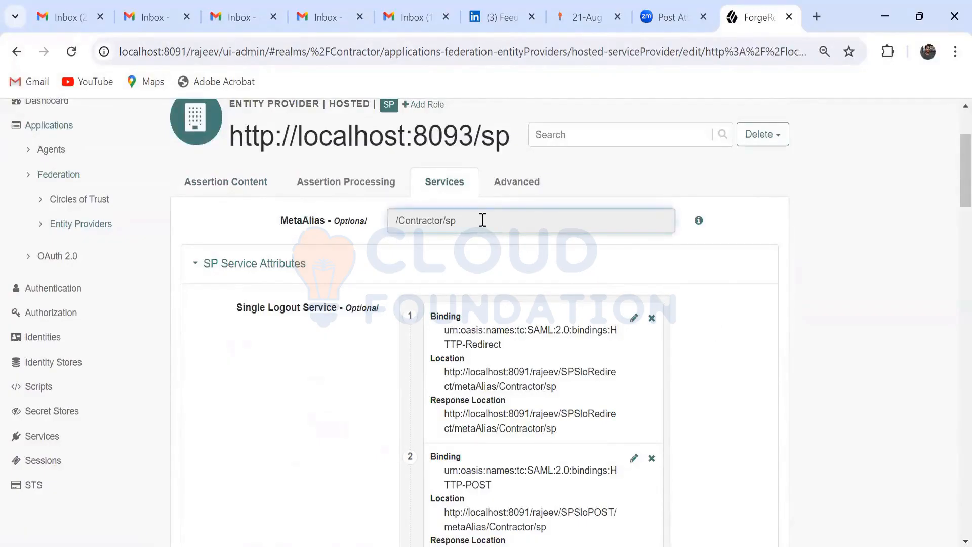
double_click(465, 220)
click(466, 221)
drag(467, 220, 376, 221)
key(ctrl+c)
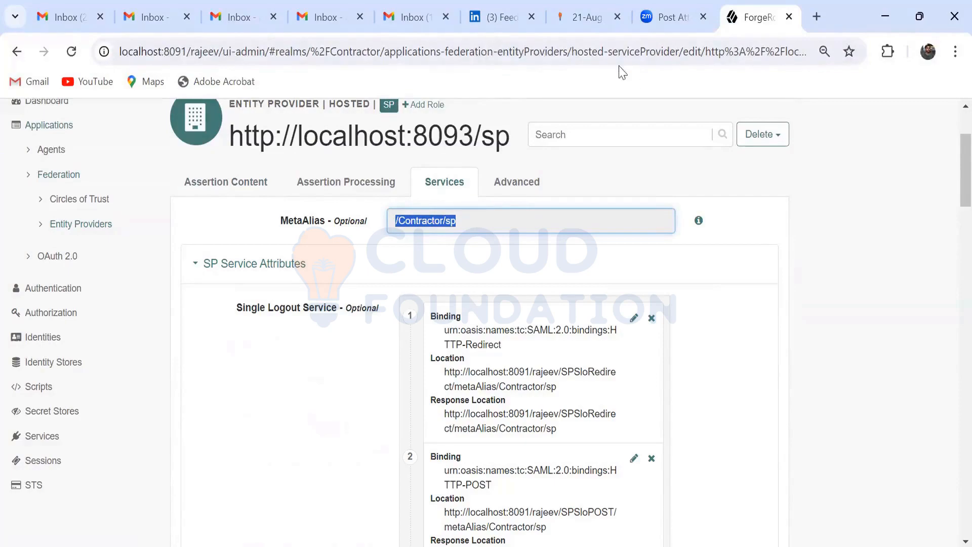
key(alt+Tab)
click(433, 306)
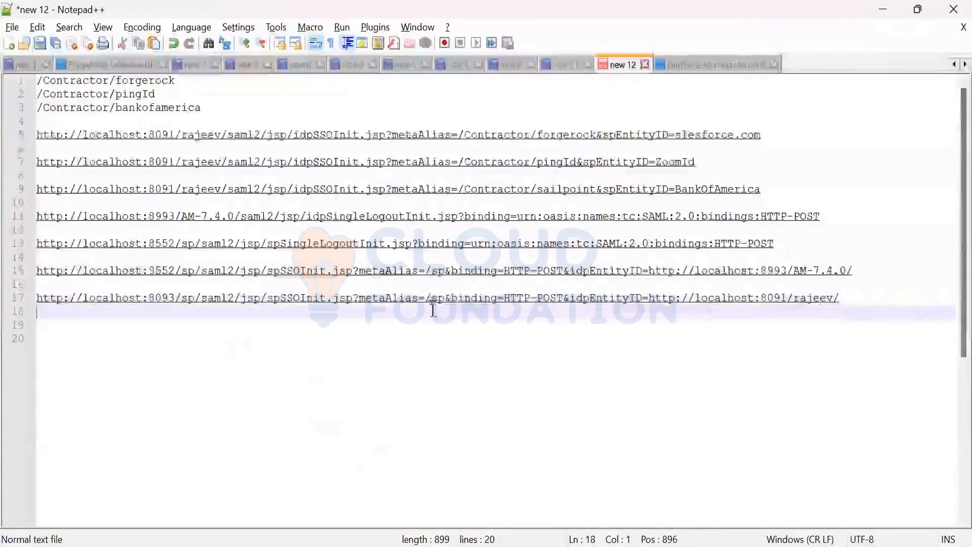
drag(432, 301, 445, 303)
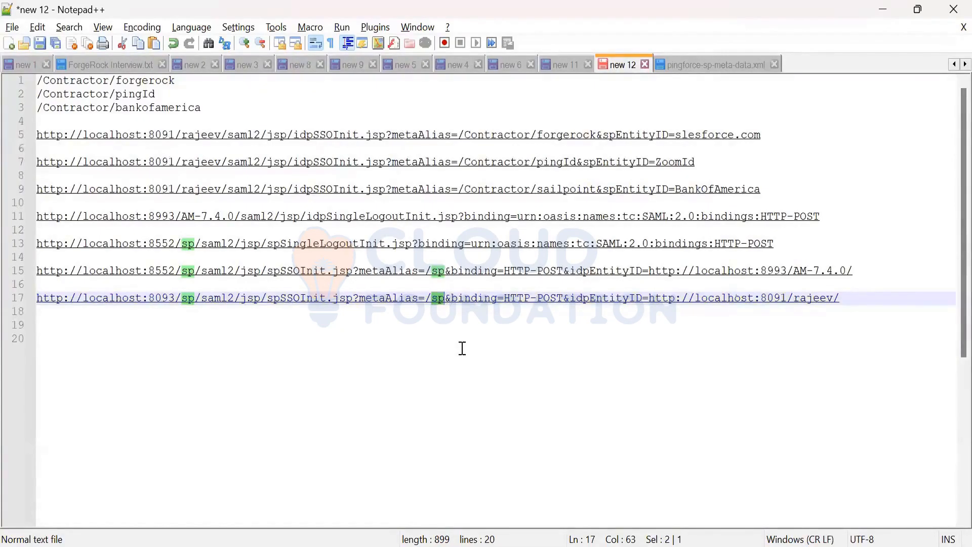
key(ctrl+v)
click(438, 299)
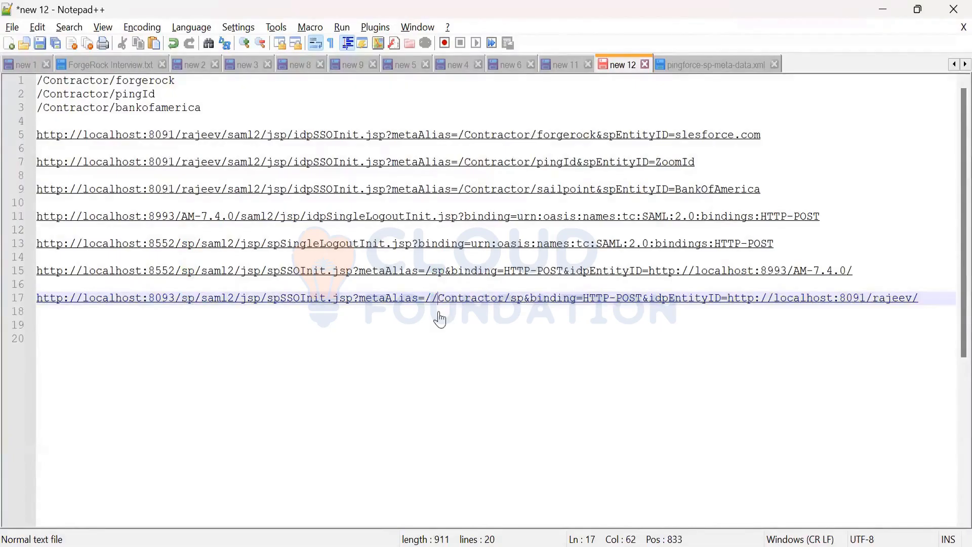
key(ctrl+z)
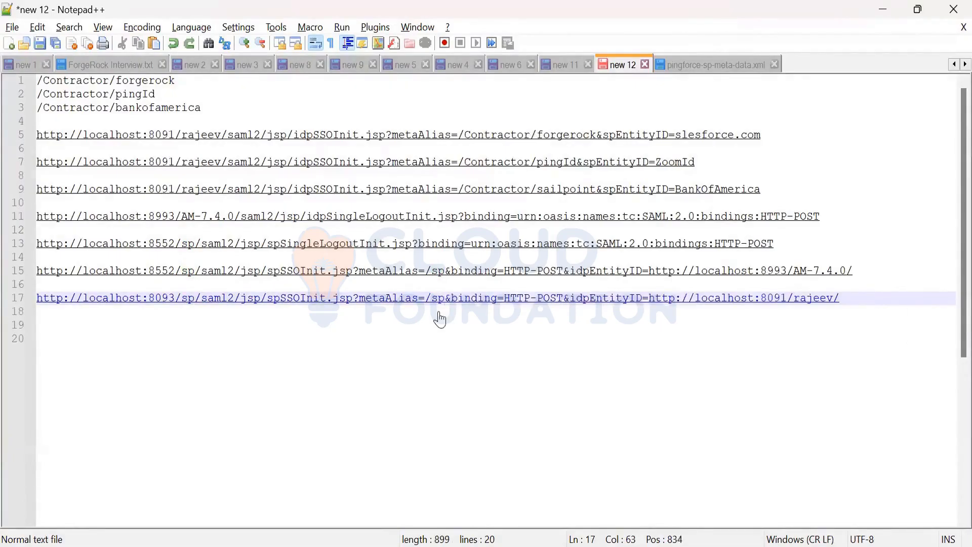
Step: Replace the metaAlias value, including its slash, in the localhost:8093 spSSOInit URL with the copied /Contractor/sp
key(BackSpace)
key(BackSpace)
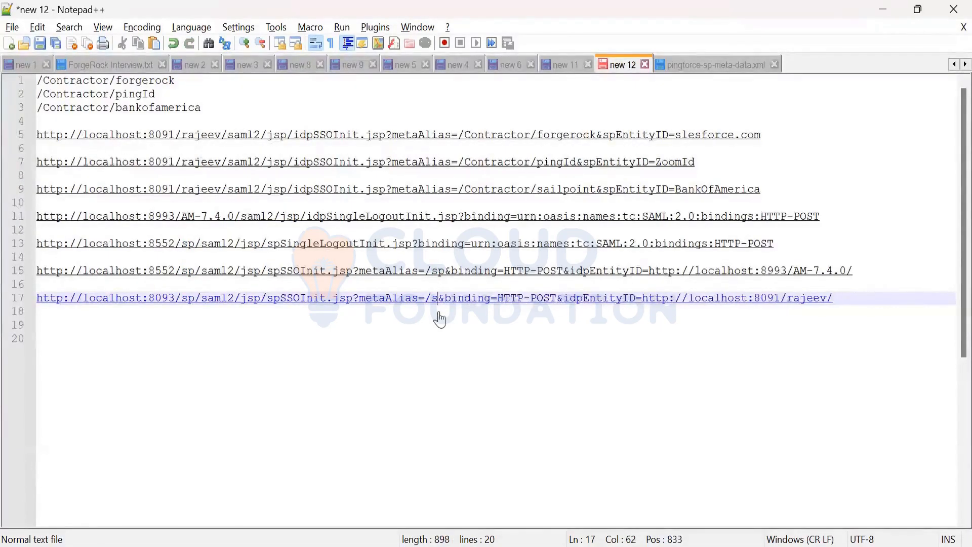
key(BackSpace)
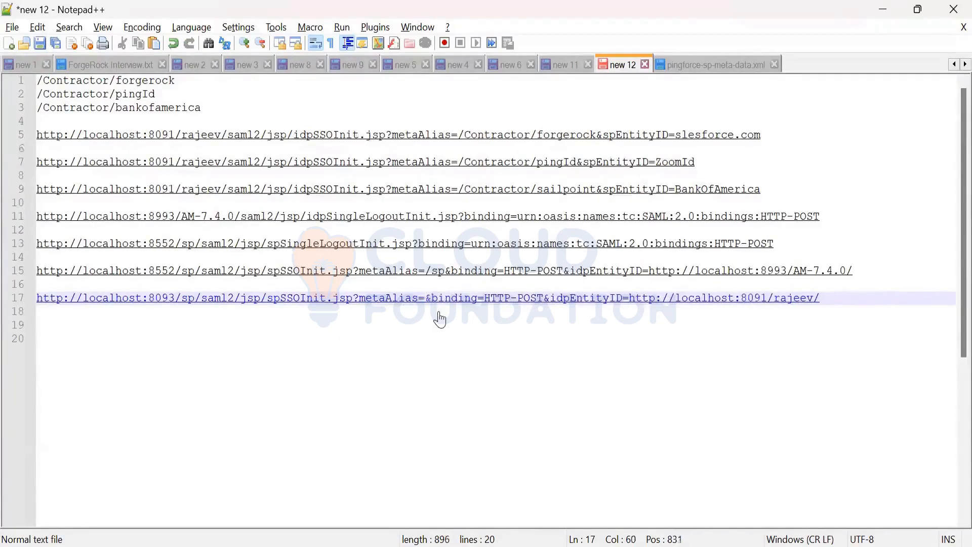
key(ctrl+v)
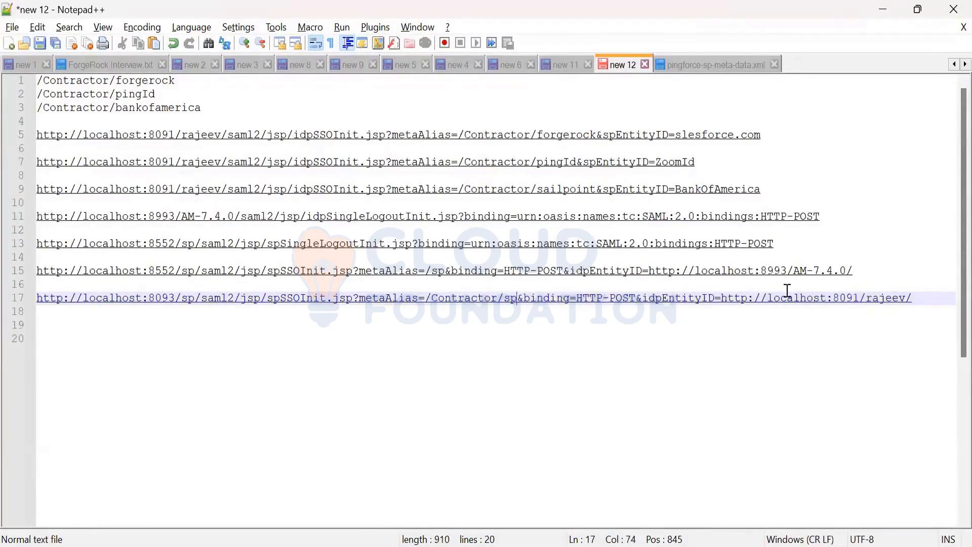
Step: Select and copy the complete localhost:8093 spSSOInit URL containing the /Contractor/sp metaAlias
drag(914, 298, 34, 297)
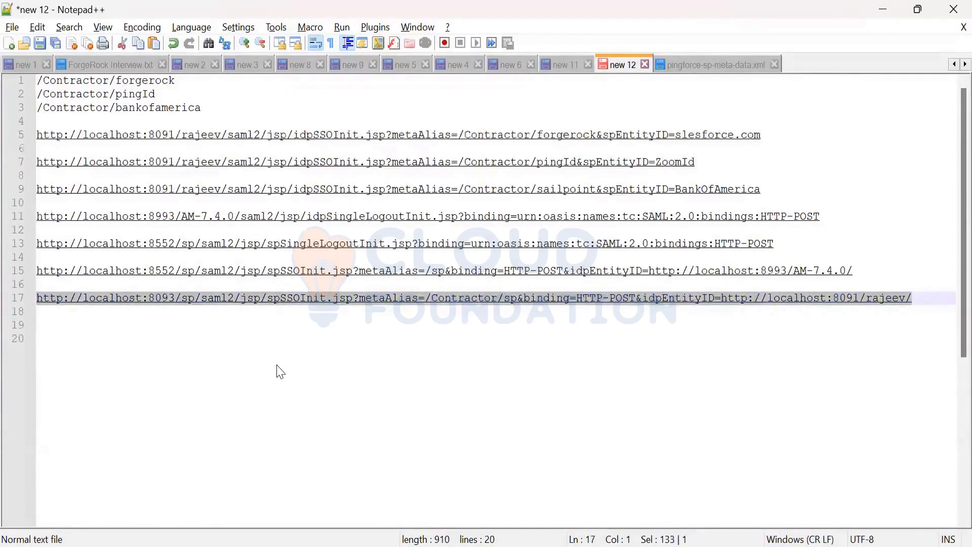
click(486, 526)
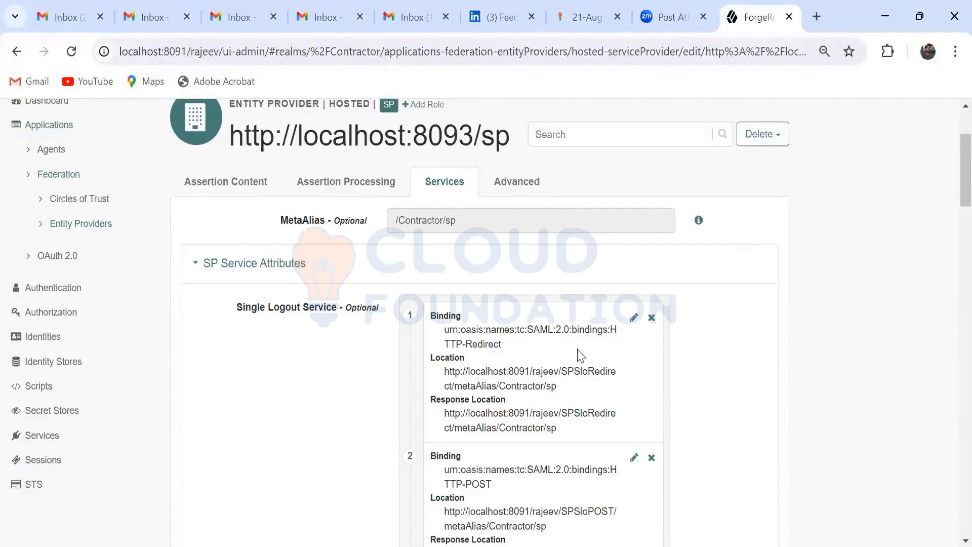
key(alt+Tab)
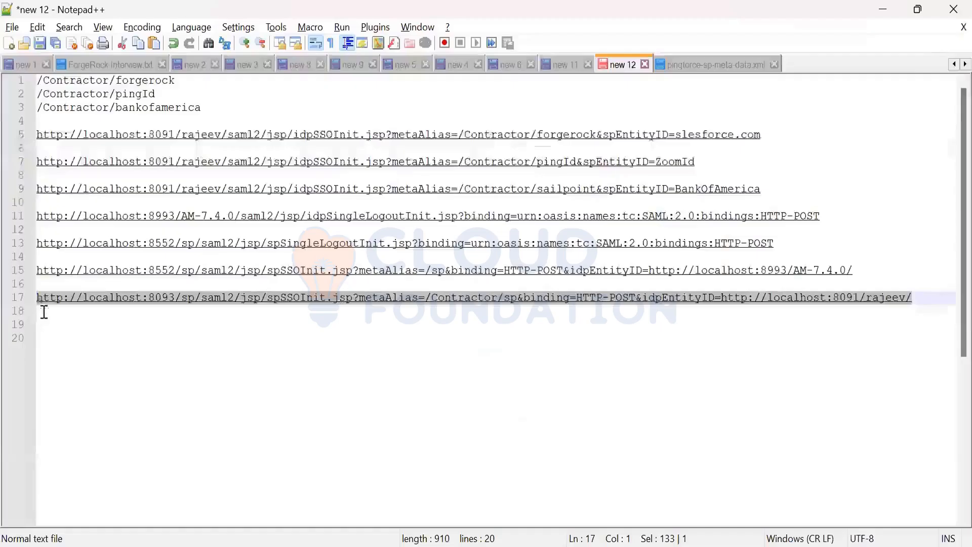
click(30, 298)
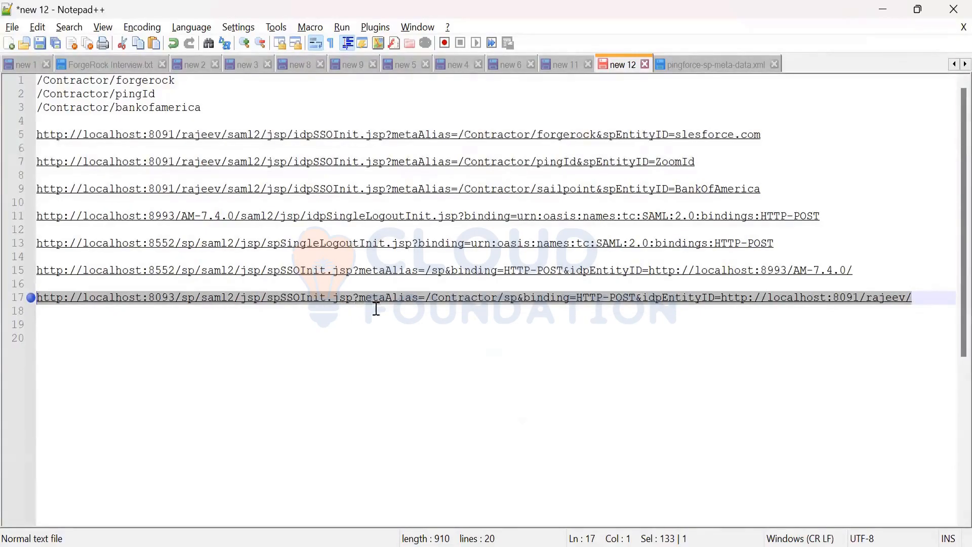
click(517, 302)
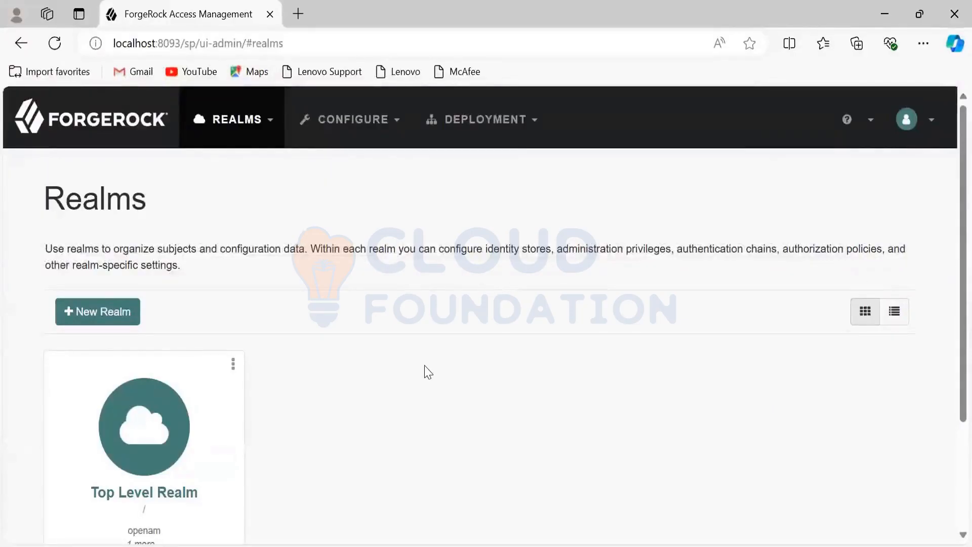
Step: Review the realms defined on the localhost:8093 instance and return to the ForgeRock window in Chrome
scroll(428, 372, down, 3)
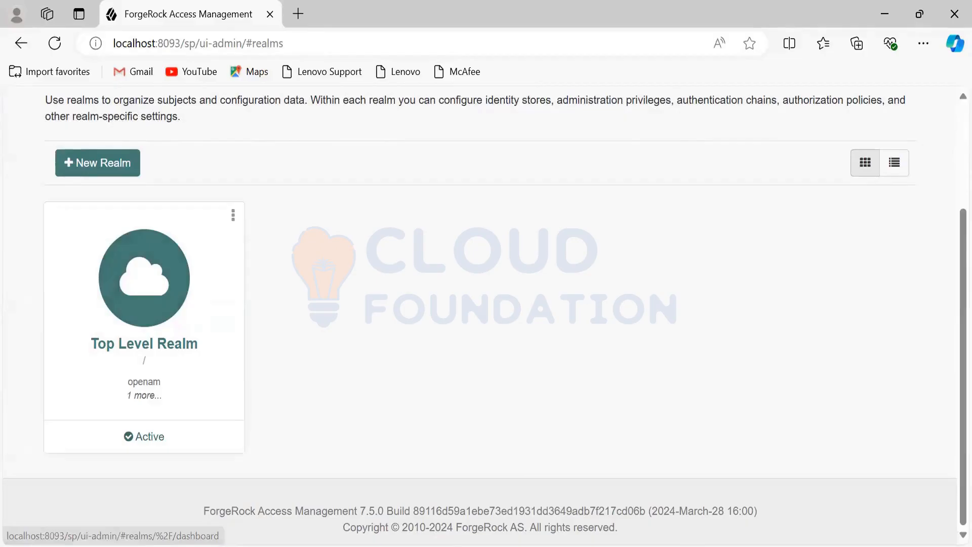
mouse_move(599, 546)
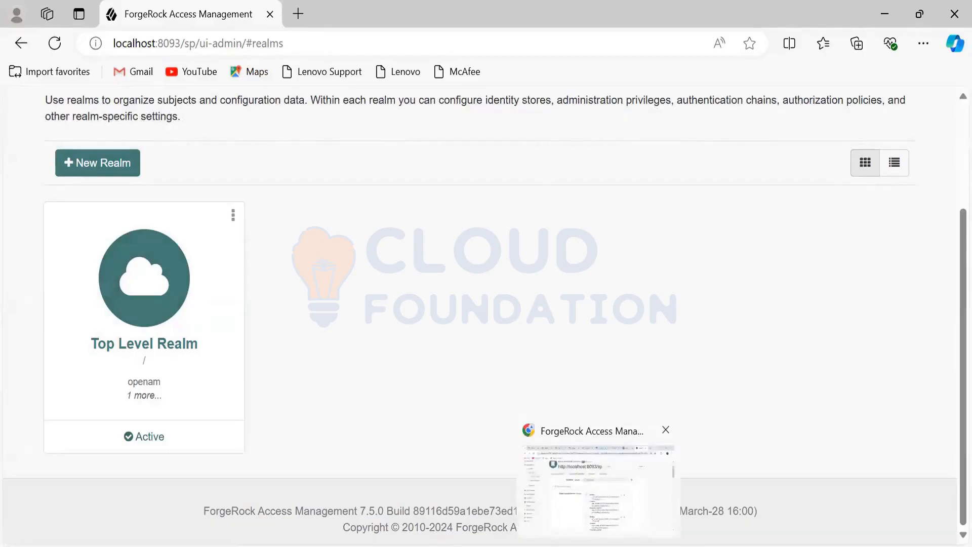